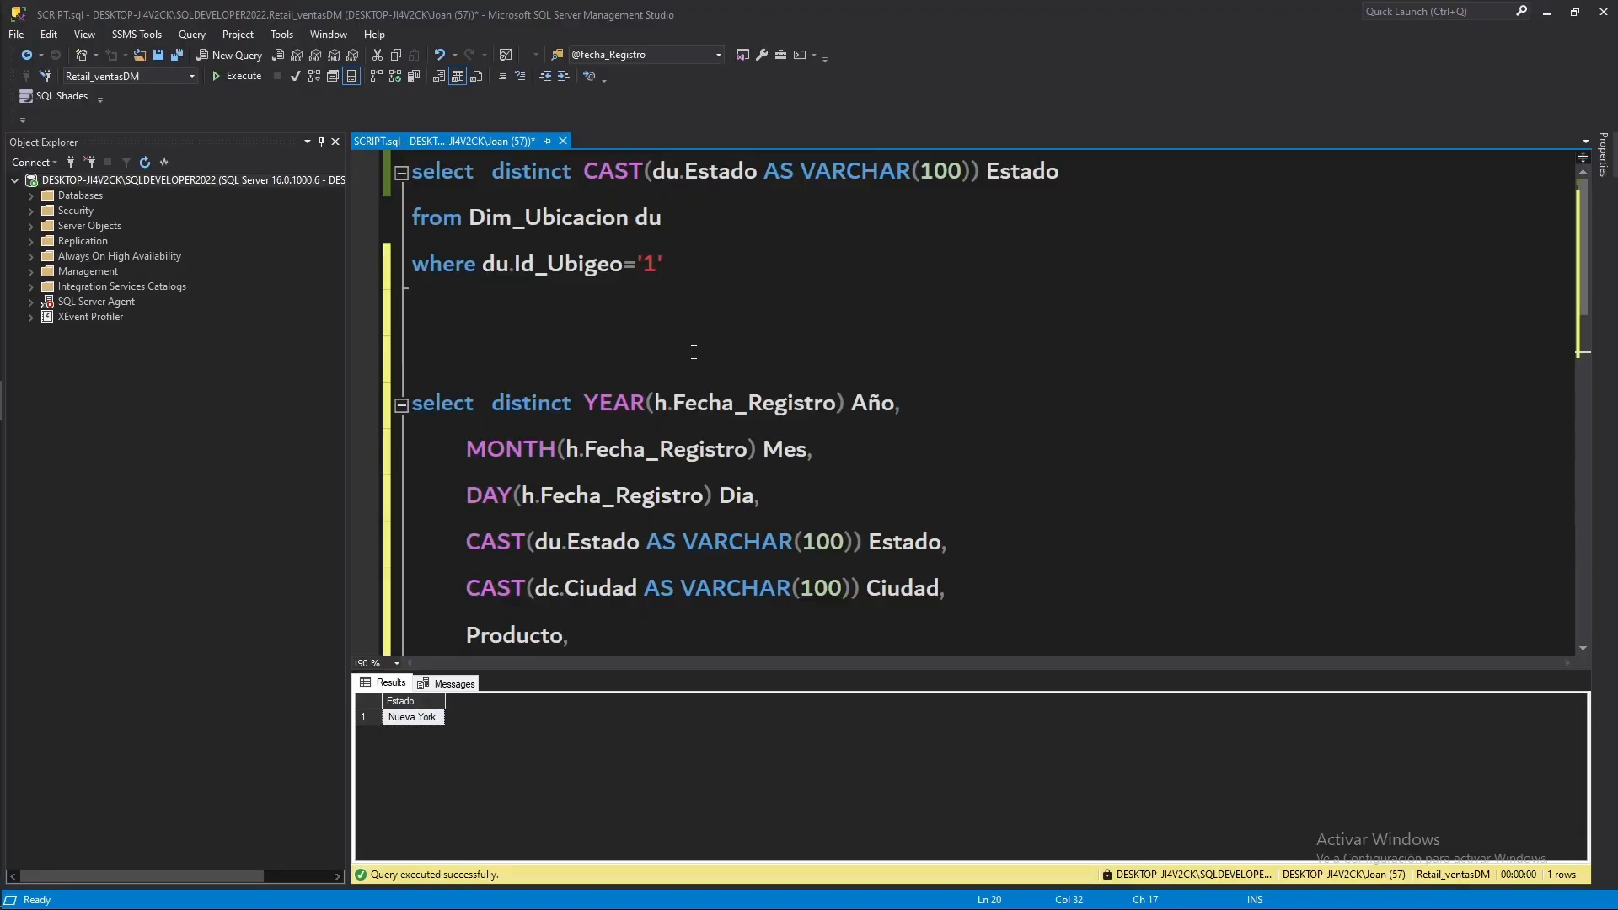
Run the sales detail query on H_Ventas with the filter Id_Ubigeo = 2
{"action": "scroll", "coordinate": [694, 352], "scroll_direction": "down", "scroll_amount": 3}
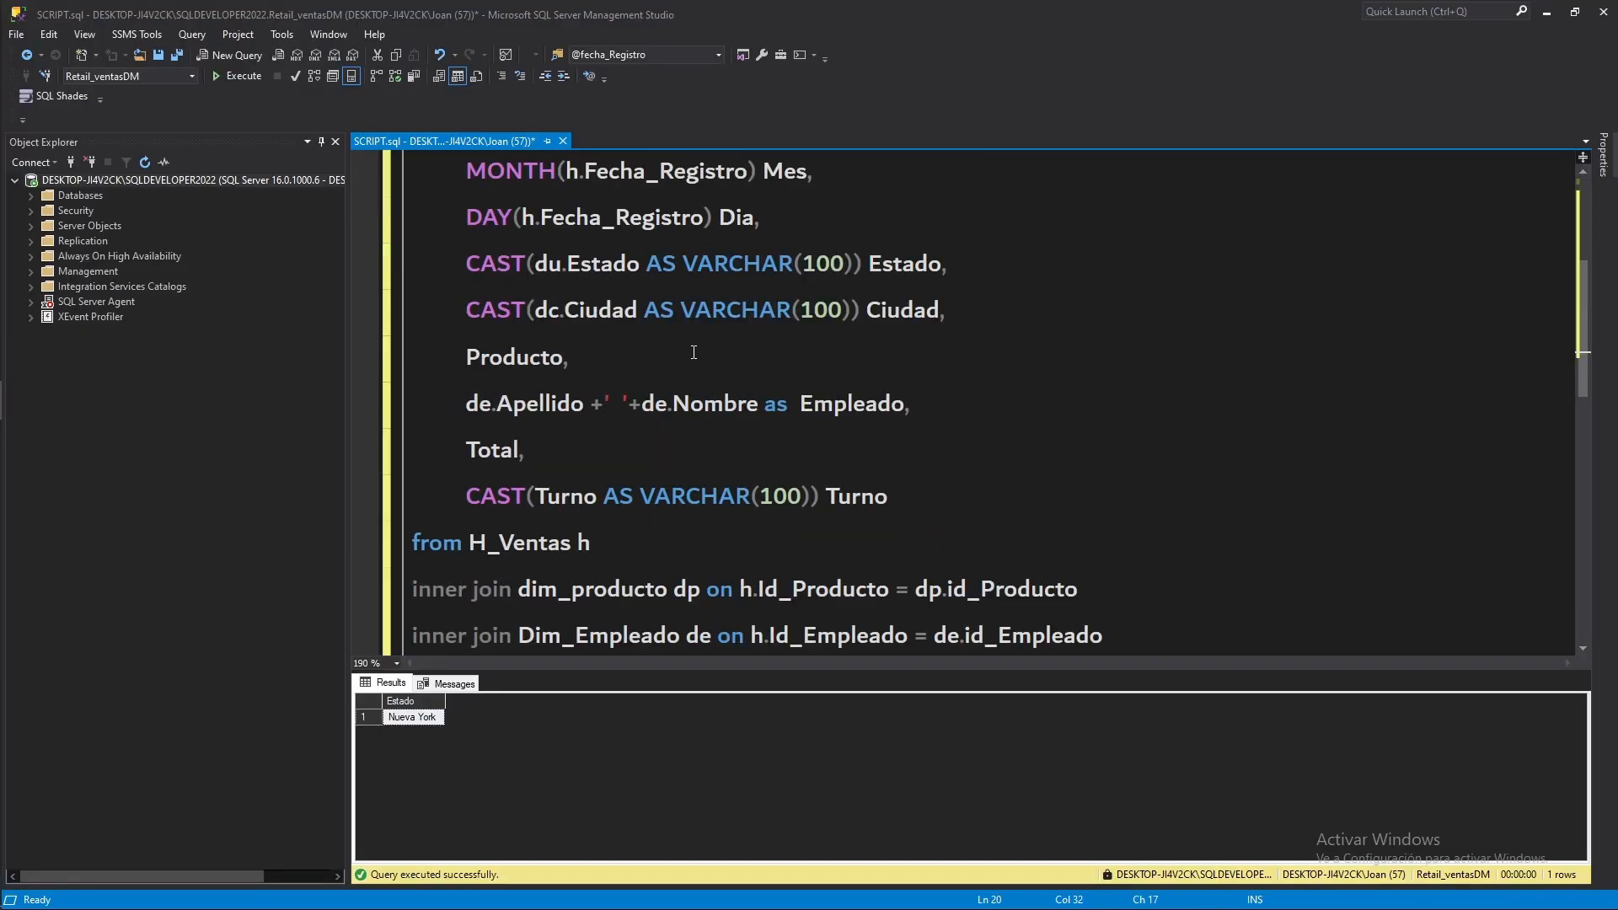
{"action": "scroll", "coordinate": [693, 353], "scroll_direction": "down", "scroll_amount": 3}
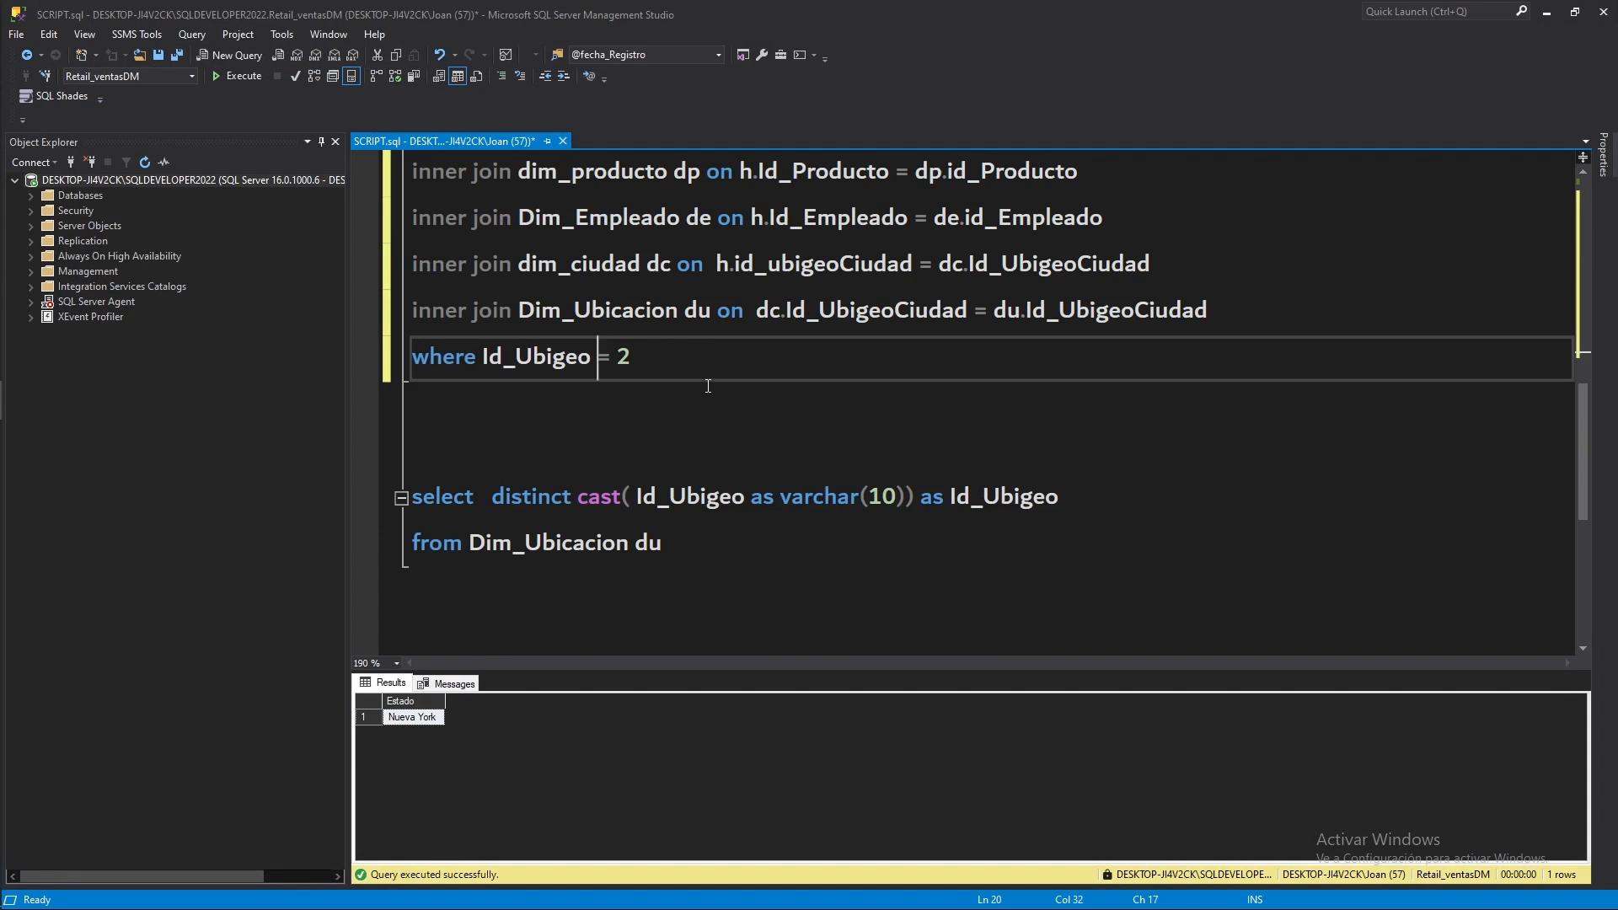
{"action": "scroll", "coordinate": [702, 374], "scroll_direction": "up", "scroll_amount": 4}
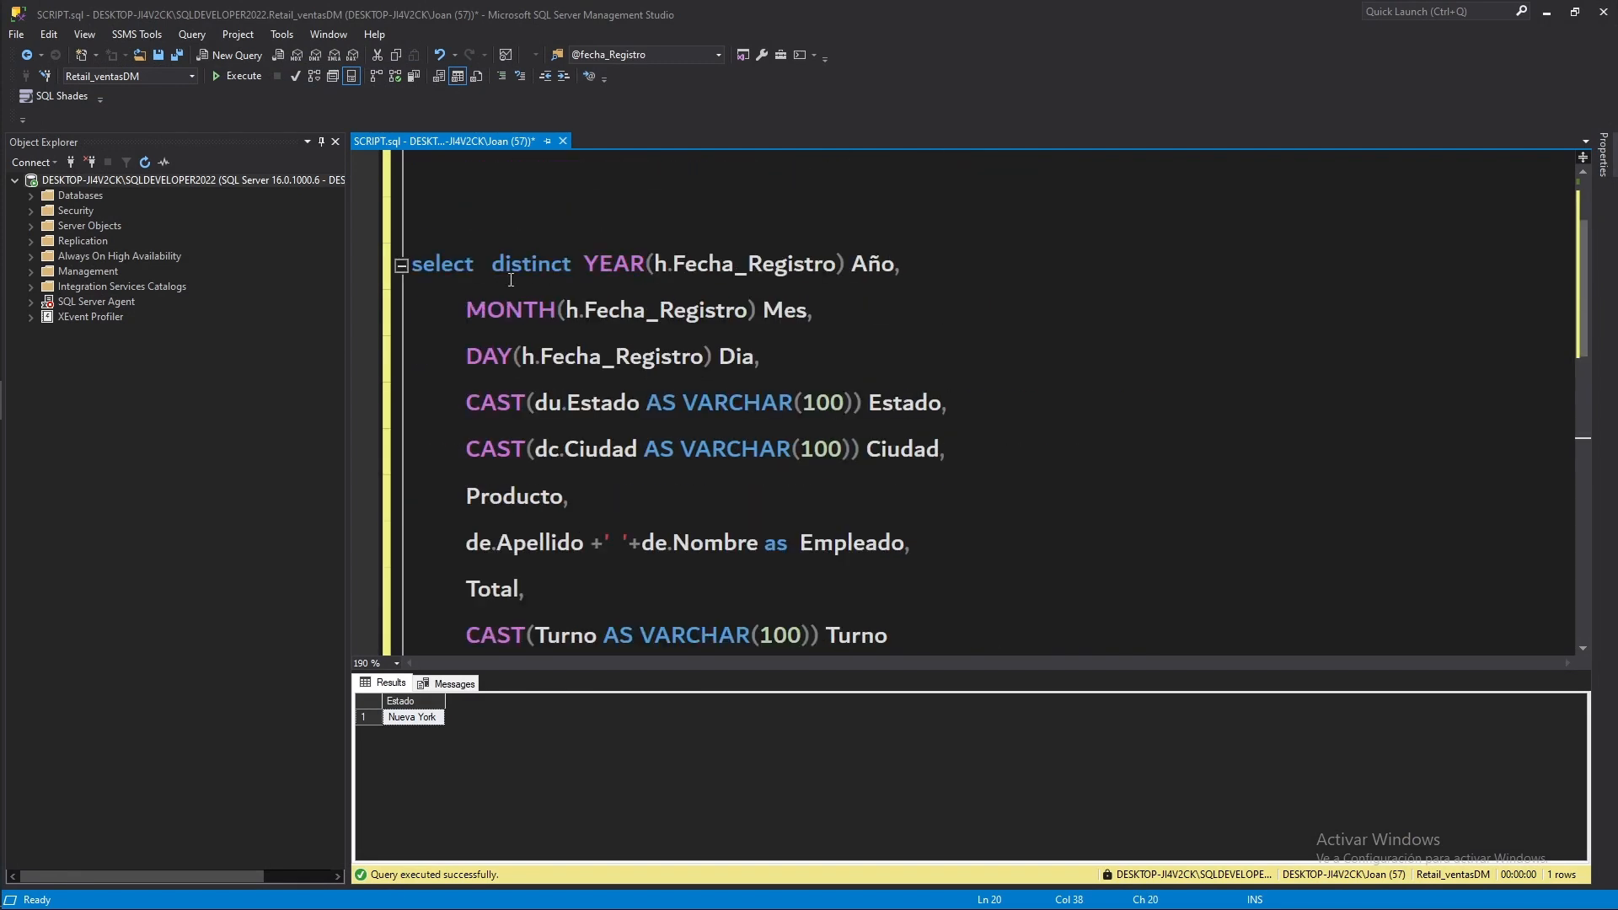
{"action": "left_click", "coordinate": [477, 236], "text": "shift"}
{"action": "key", "text": "F5"}
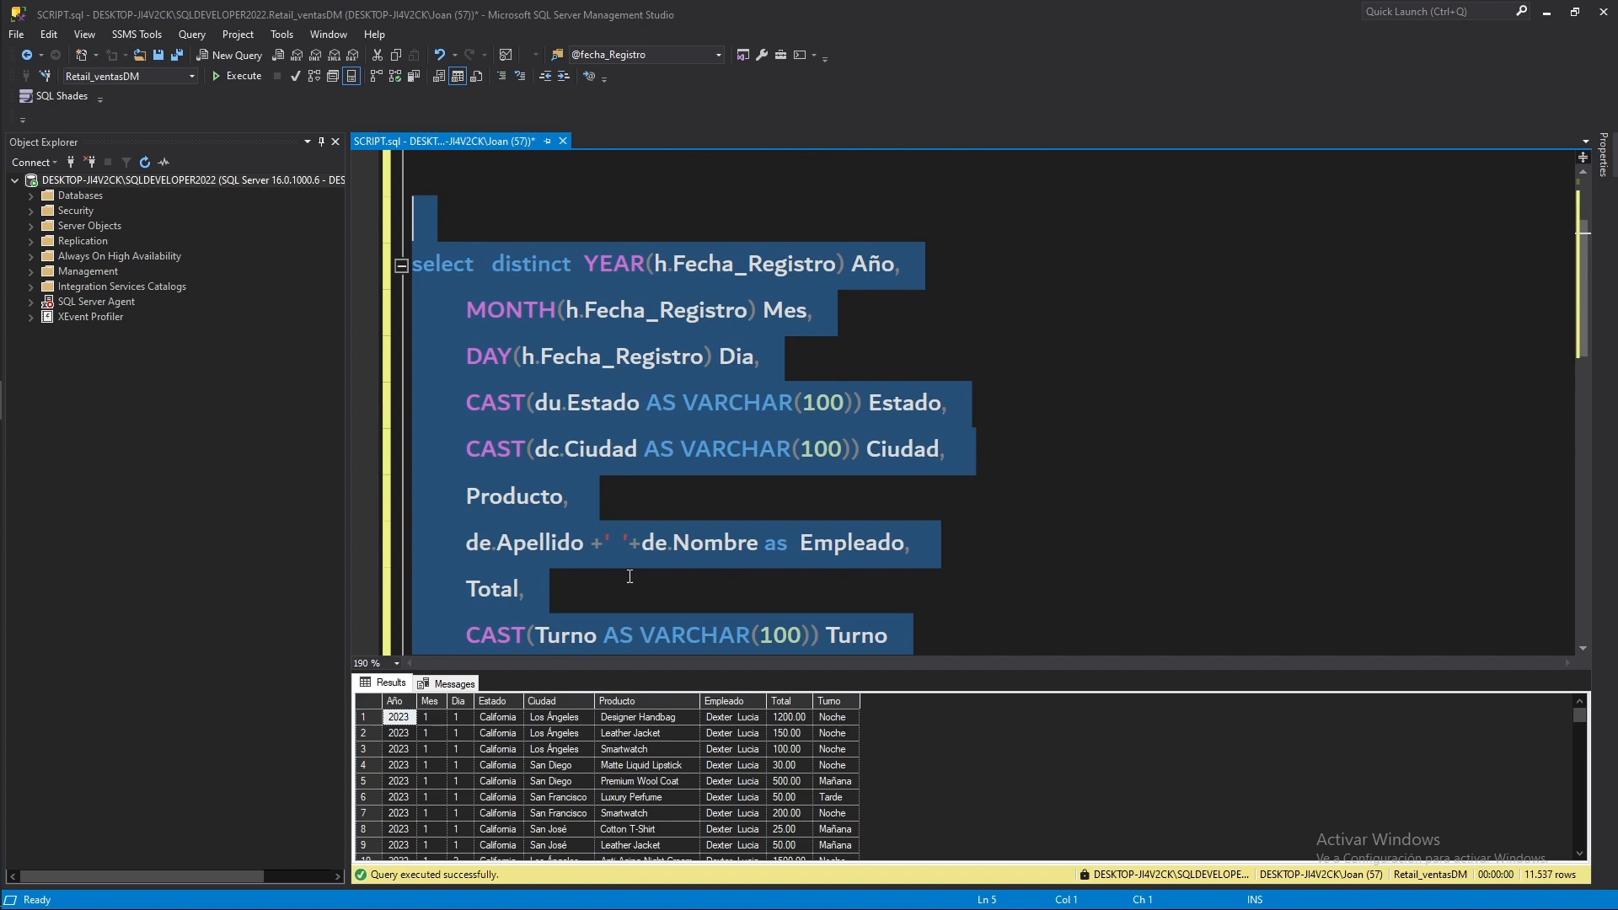
Run the distinct Estado query on Dim_Ubicacion without its where clause and select all returned states
{"action": "scroll", "coordinate": [653, 468], "scroll_direction": "down", "scroll_amount": 1}
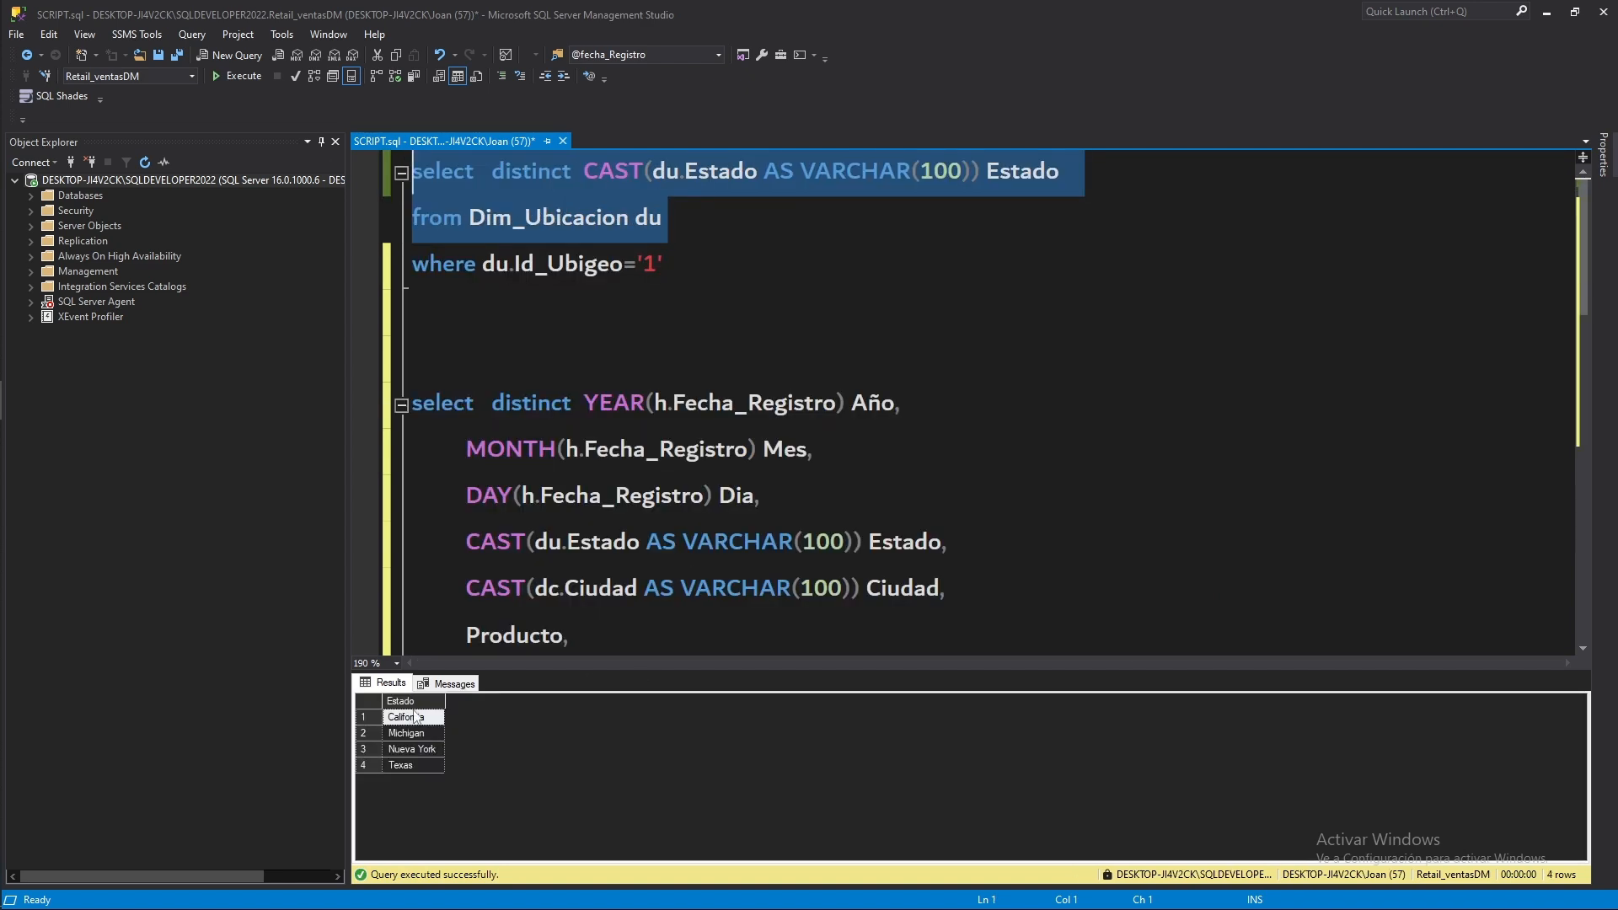
{"action": "left_click", "coordinate": [414, 717]}
{"action": "key", "text": "ctrl+a"}
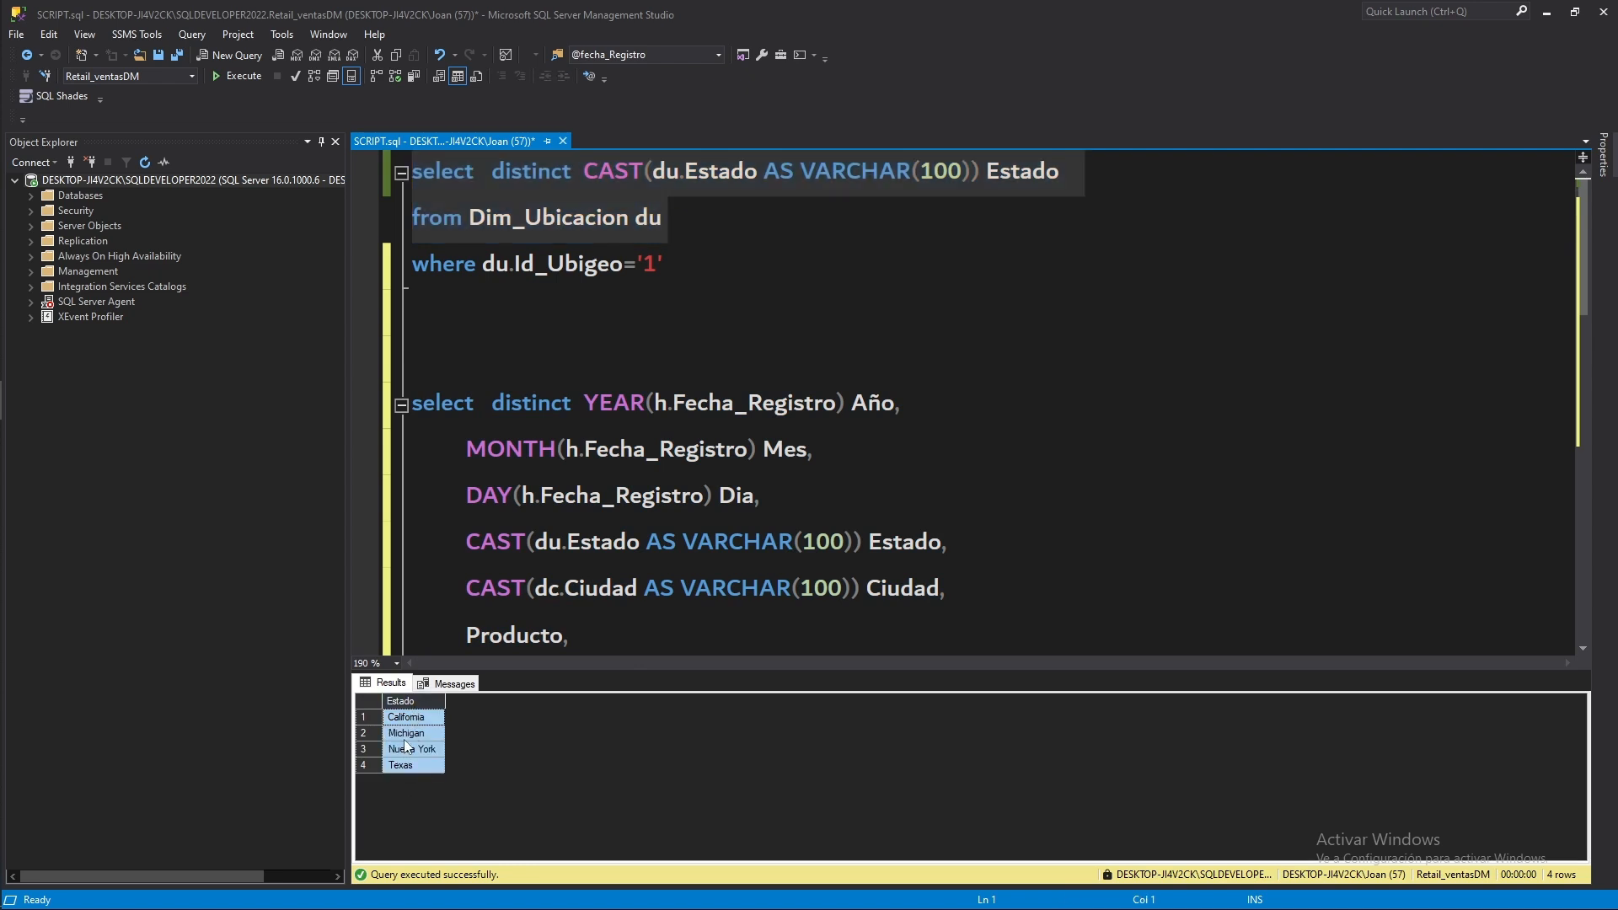
Run the sales detail query on H_Ventas with the filter Id_Ubigeo = 1
{"action": "left_click", "coordinate": [552, 351]}
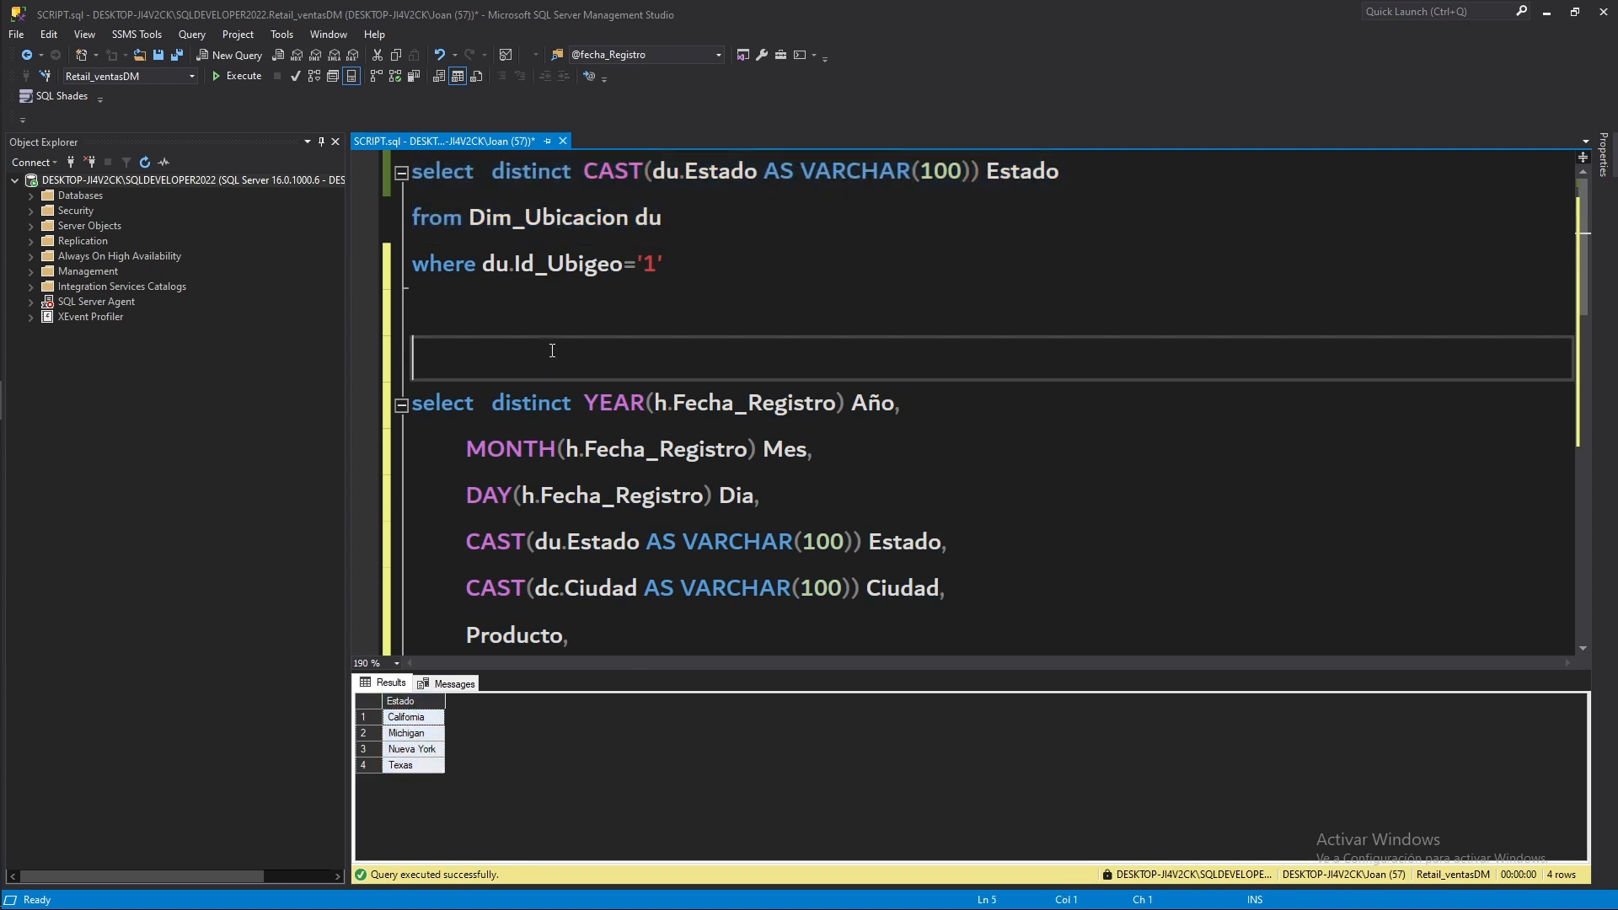
{"action": "scroll", "coordinate": [549, 352], "scroll_direction": "down", "scroll_amount": 4}
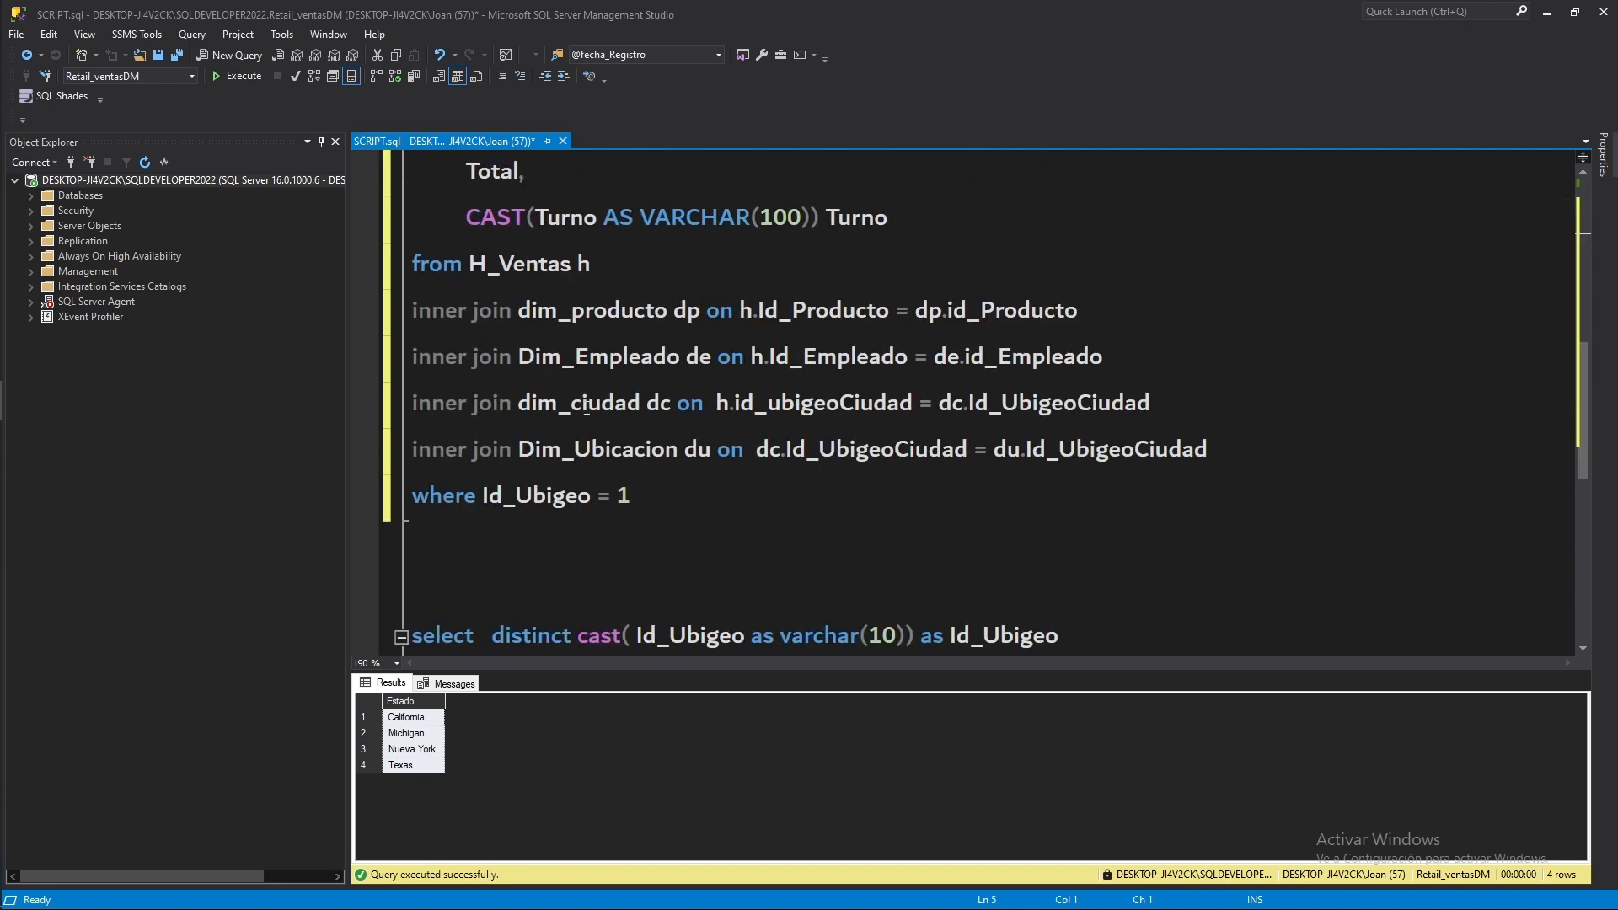
{"action": "left_click", "coordinate": [668, 498], "text": "shift"}
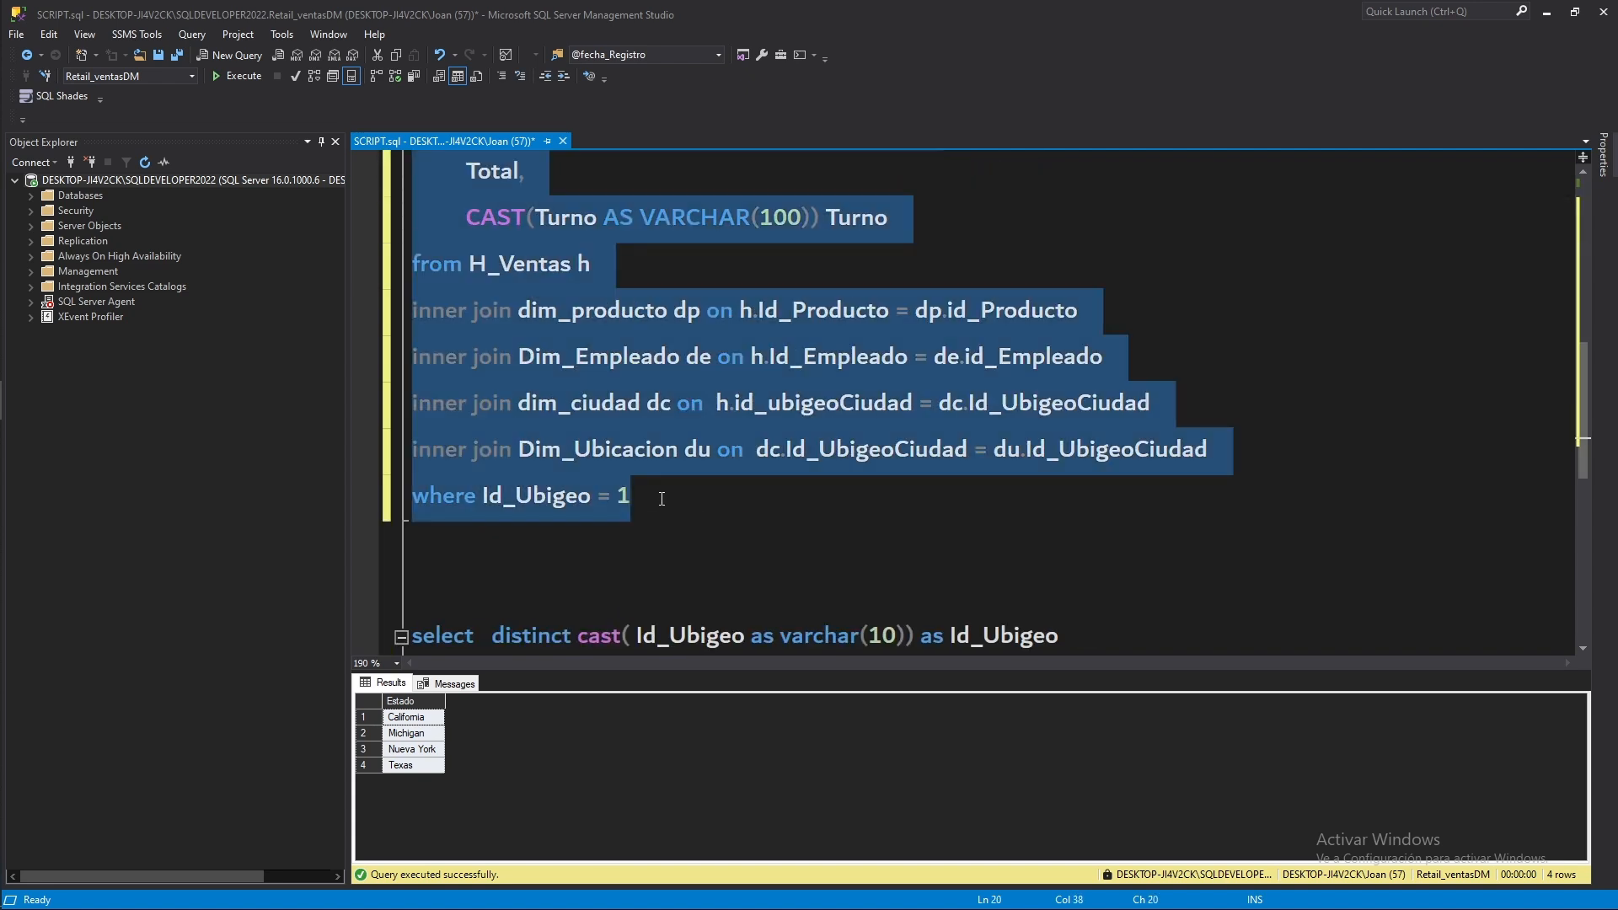
{"action": "key", "text": "F5"}
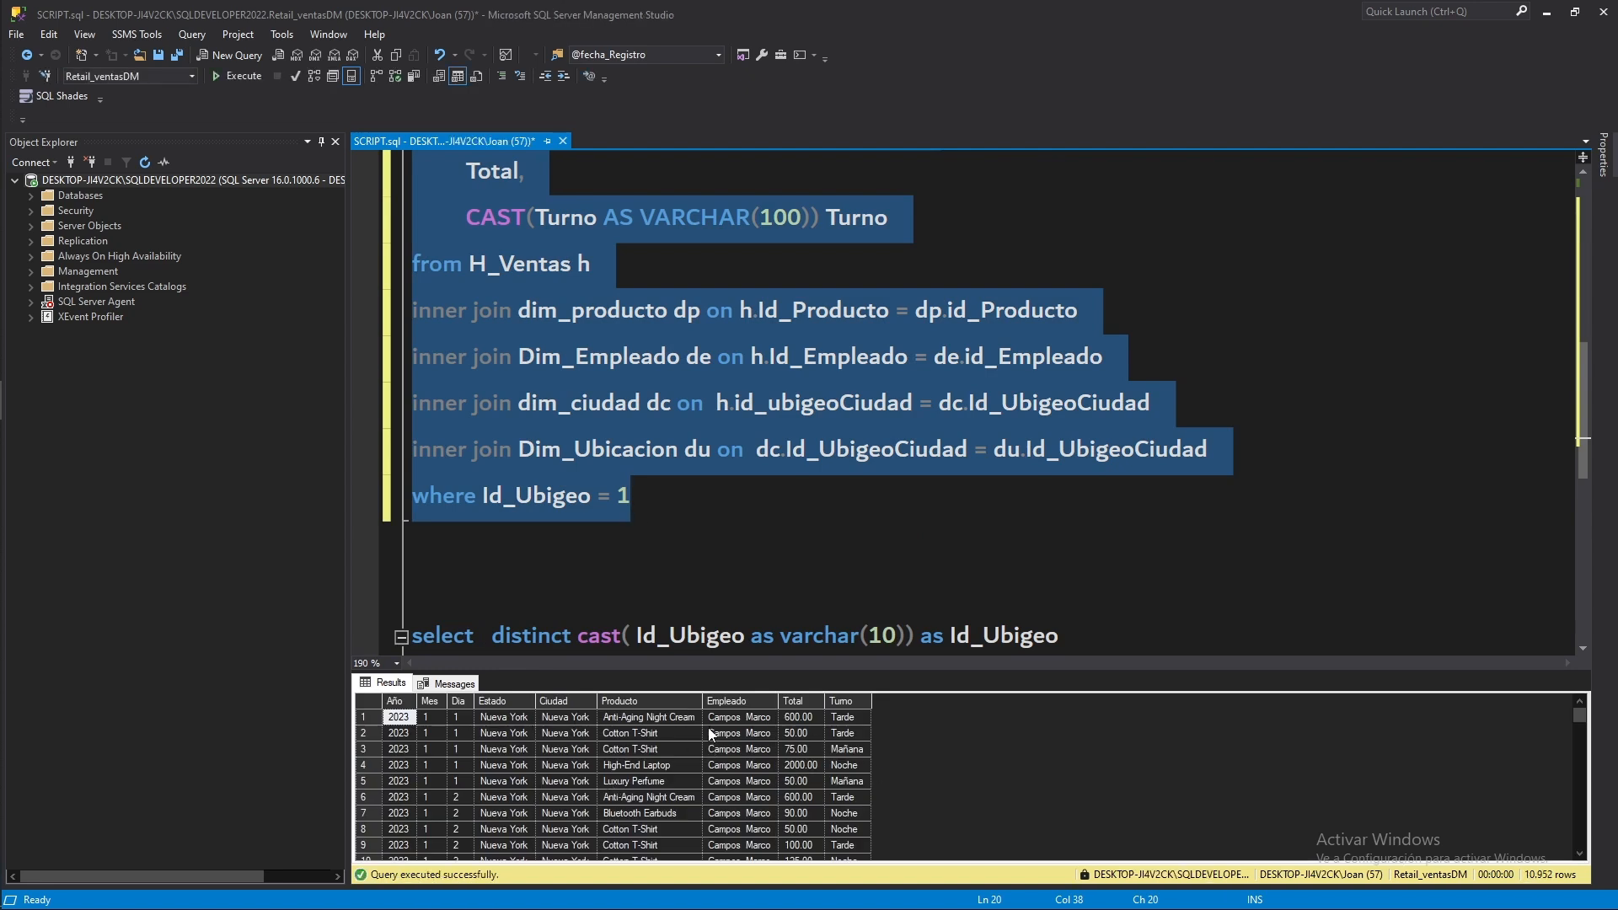
{"action": "left_click", "coordinate": [632, 539]}
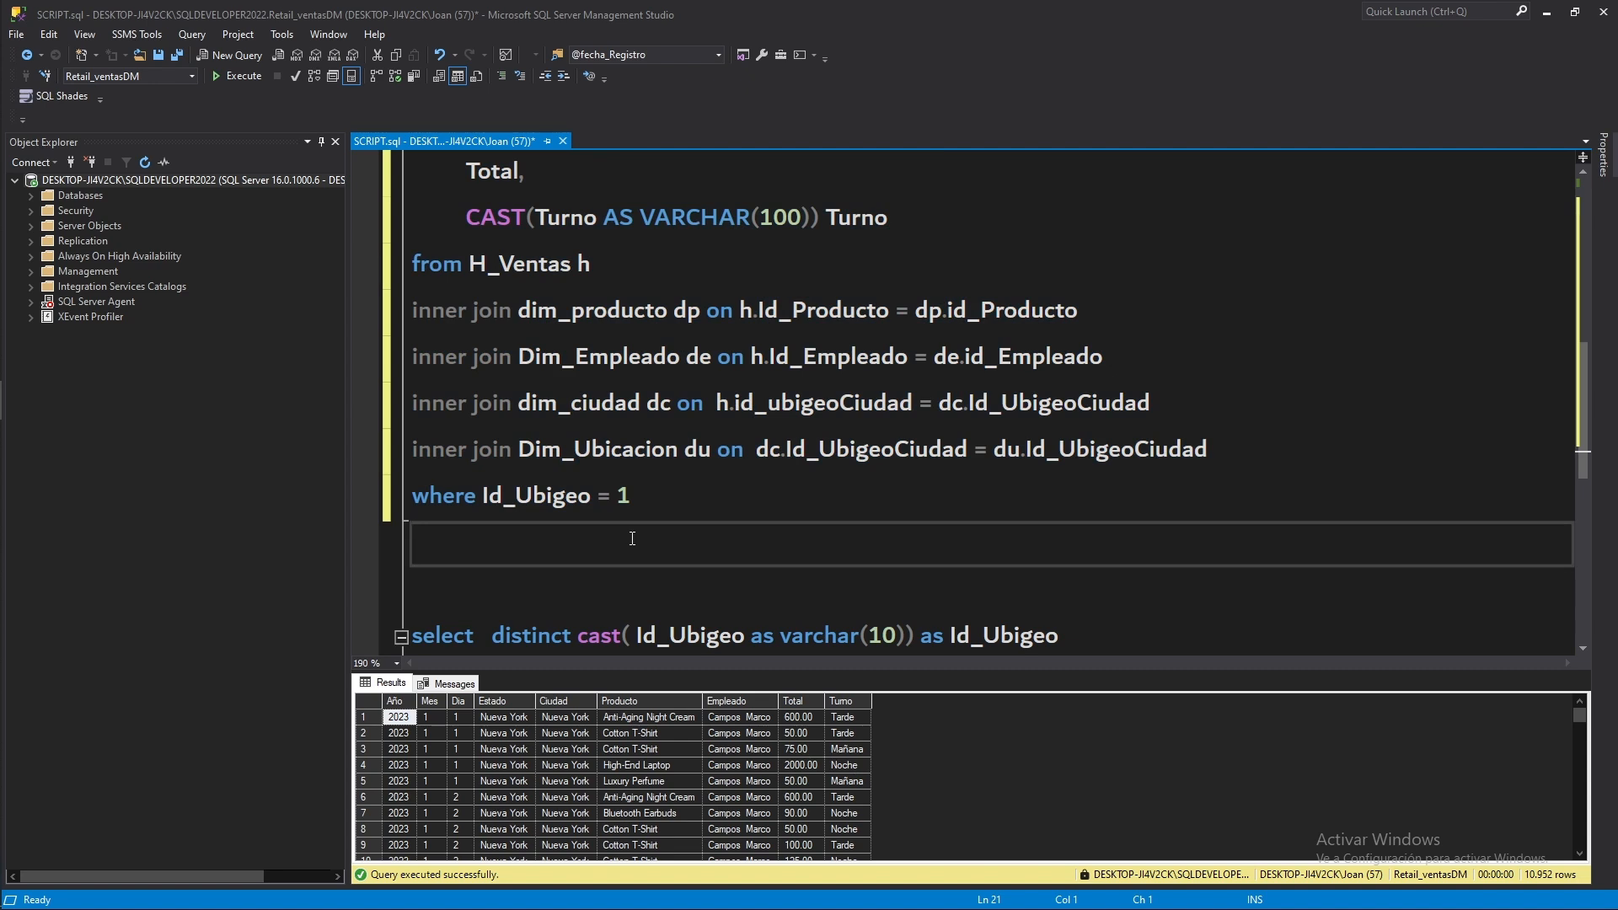
{"action": "scroll", "coordinate": [632, 539], "scroll_direction": "up", "scroll_amount": 3}
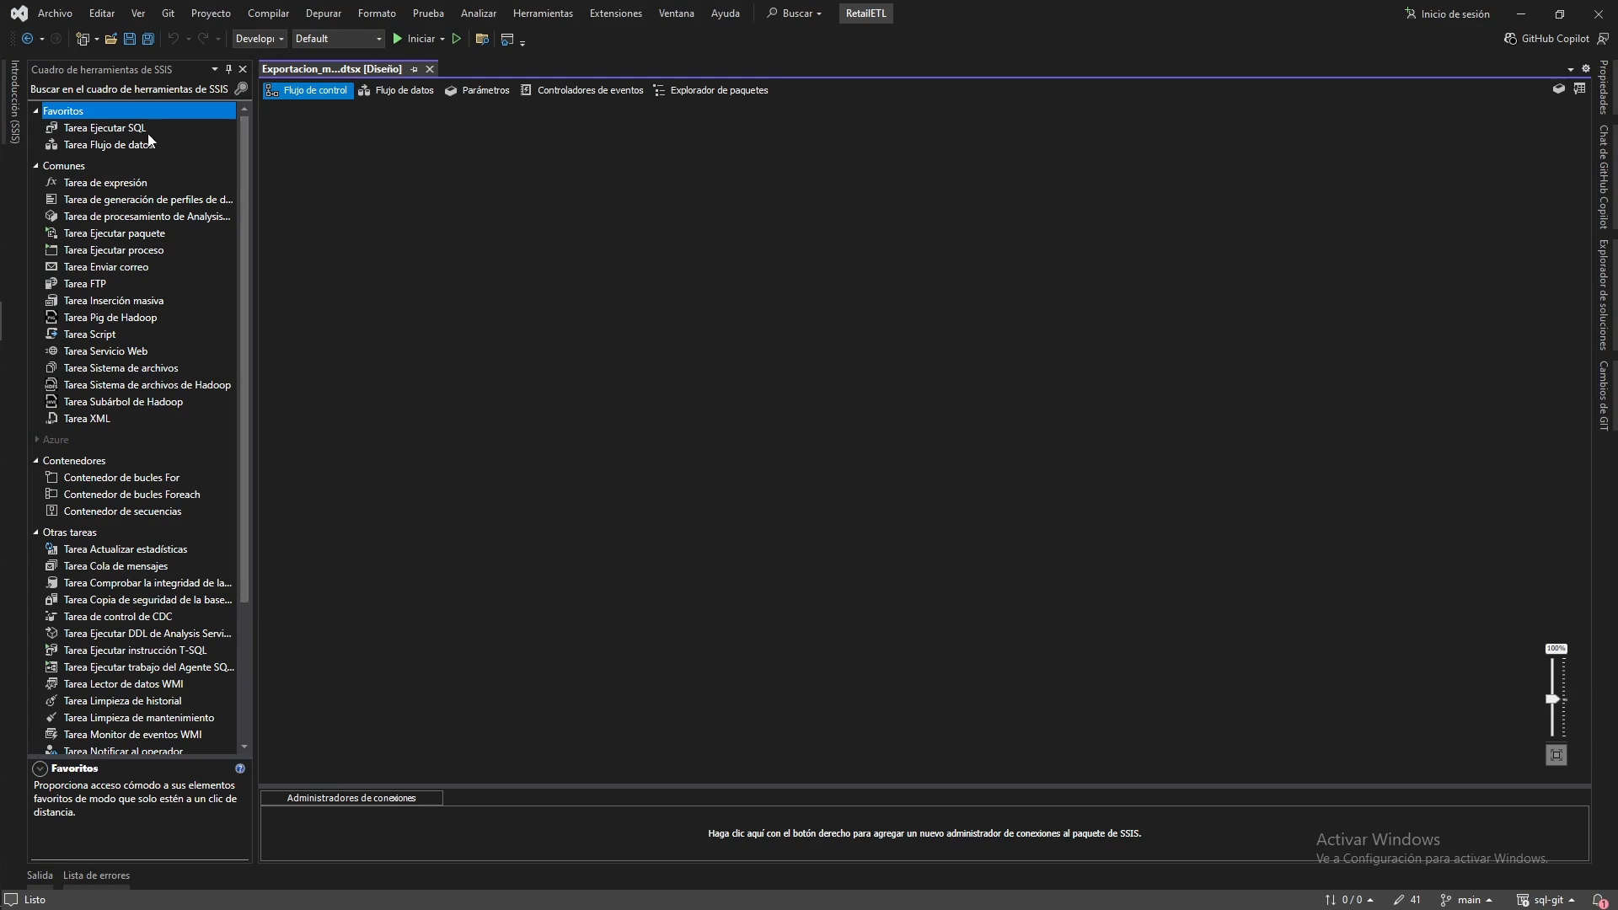
Switch to Visual Studio and add an Execute SQL task (Tarea Ejecutar SQL) to the package's control flow
{"action": "left_click_drag", "start_coordinate": [111, 131], "coordinate": [645, 197]}
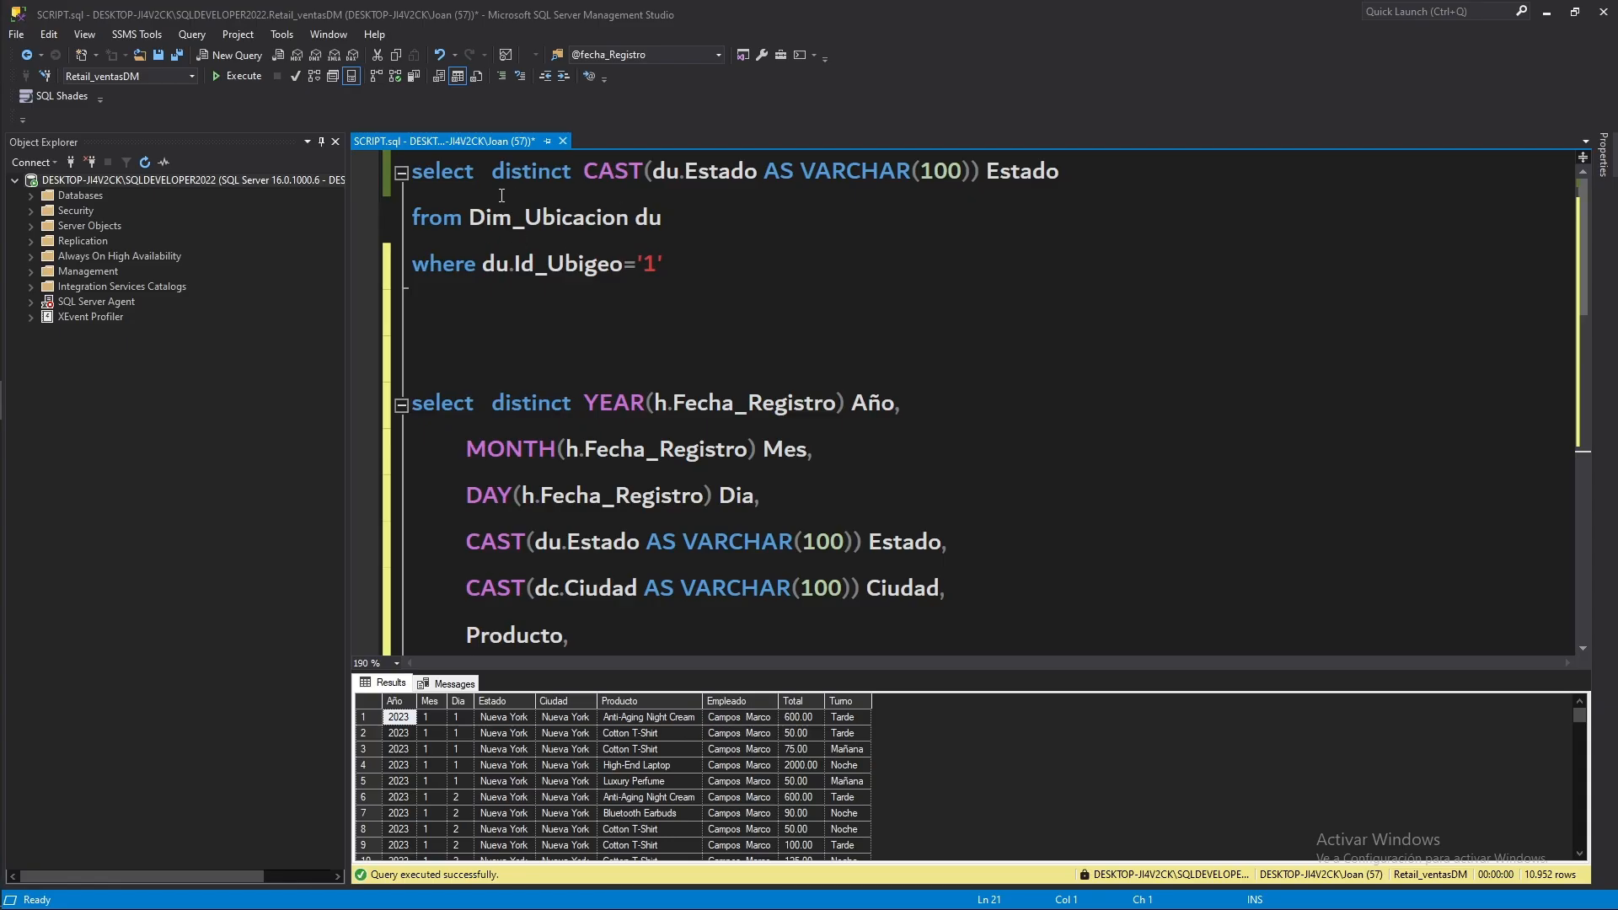
Switch to SQL Server Management Studio and add Id_Ubigeo before Estado in the first Dim_Ubicacion query's select list
{"action": "double_click", "coordinate": [560, 263]}
{"action": "key", "text": "ctrl+c"}
{"action": "left_click", "coordinate": [586, 173]}
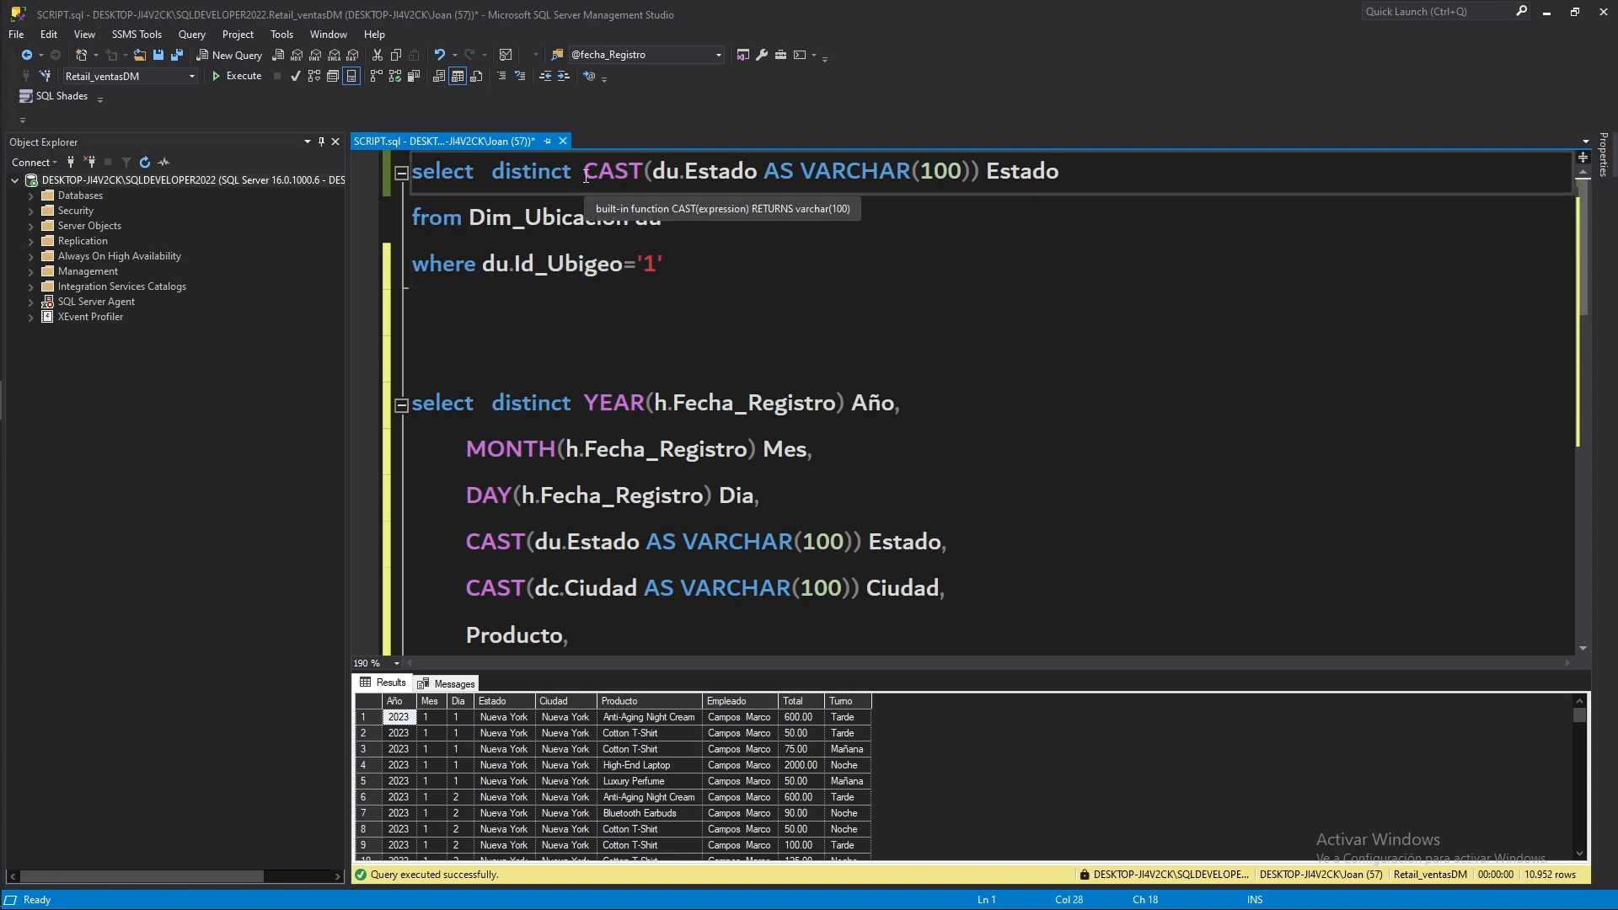
{"action": "key", "text": "ctrl+v"}
{"action": "type", "text": ","}
Run only the select and from lines of the first query to list each Id_Ubigeo with its Estado
{"action": "key", "text": "Home"}
{"action": "key", "text": "shift+Down"}
{"action": "key", "text": "shift+Down"}
{"action": "key", "text": "shift+End"}
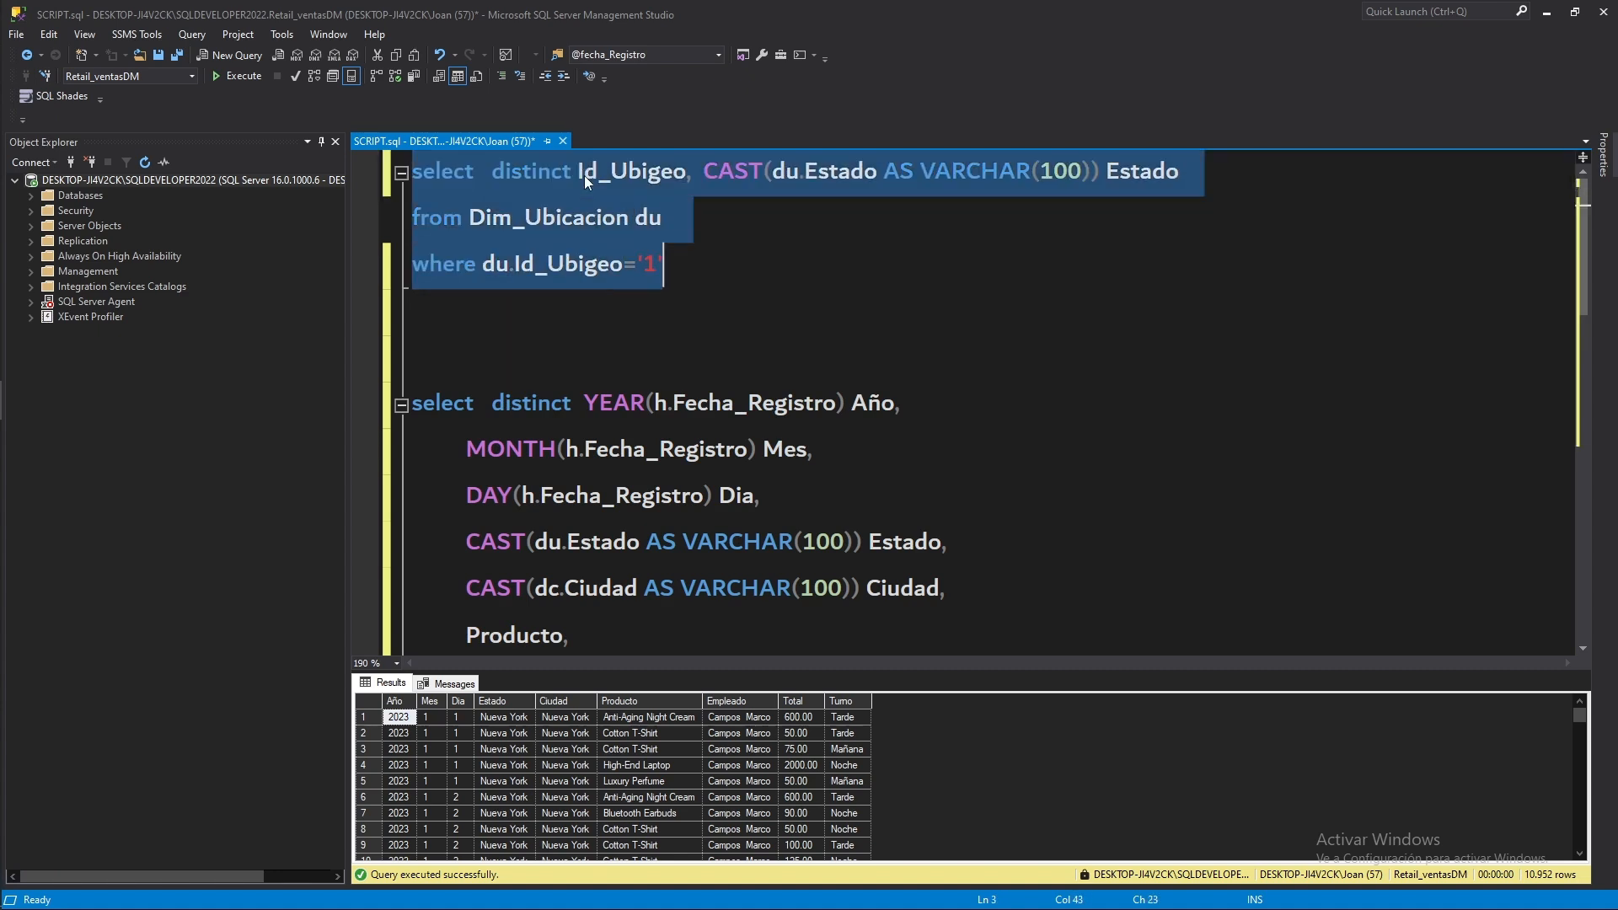
{"action": "key", "text": "shift+Up"}
{"action": "key", "text": "F5"}
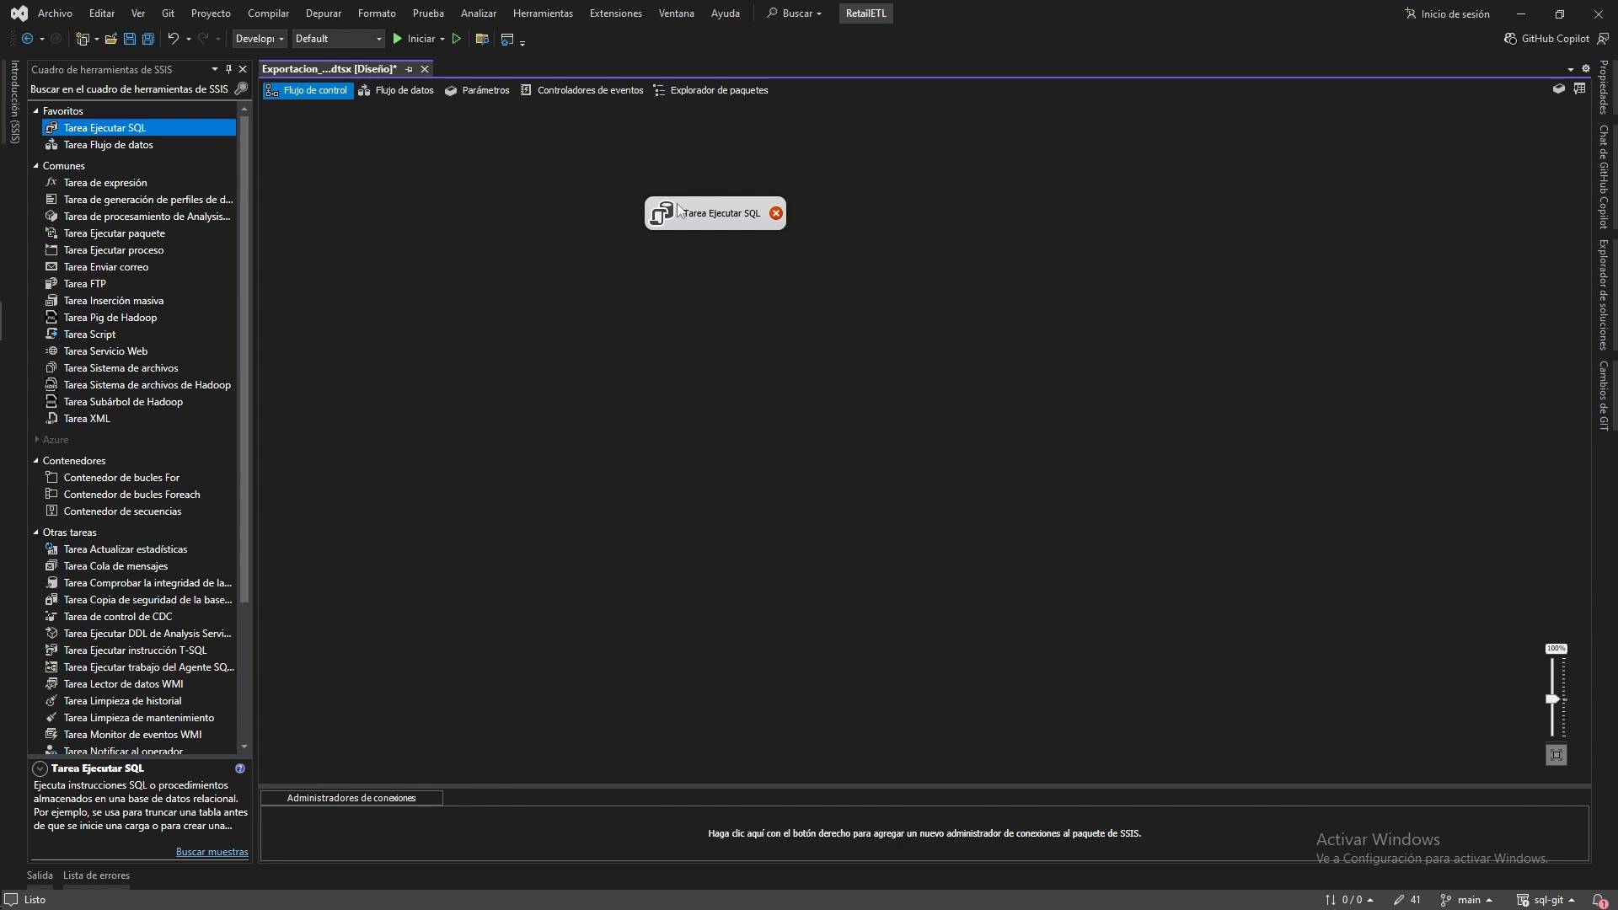
Switch back to Visual Studio and create a package variable named objIdubigeo with data type Object
{"action": "mouse_move", "coordinate": [694, 220]}
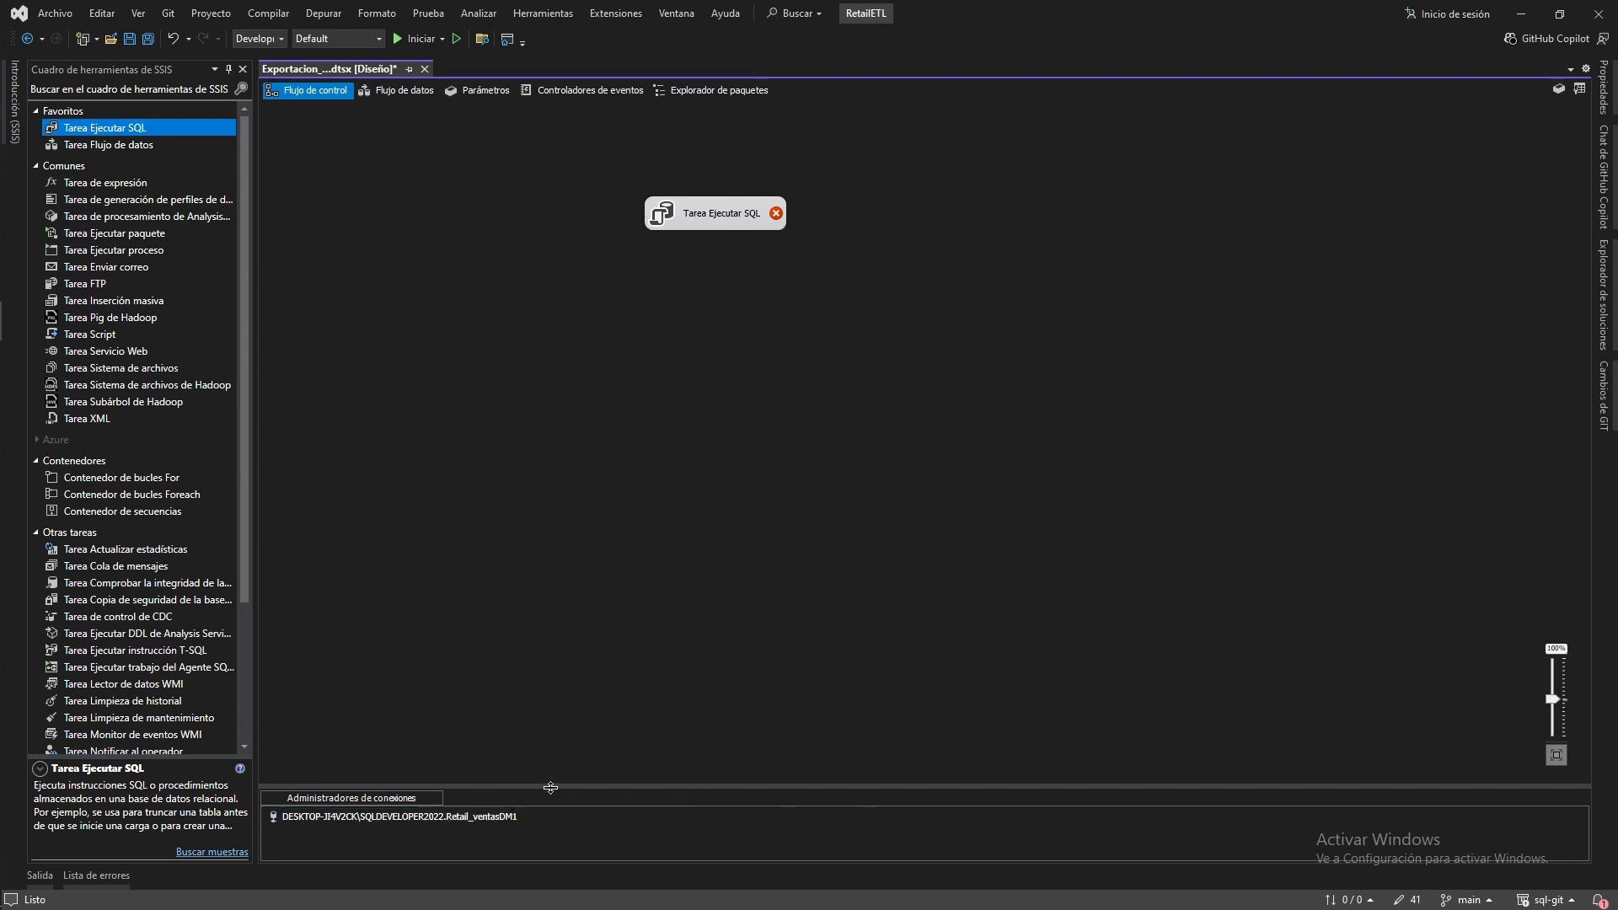
{"action": "left_click_drag", "start_coordinate": [550, 786], "coordinate": [562, 705]}
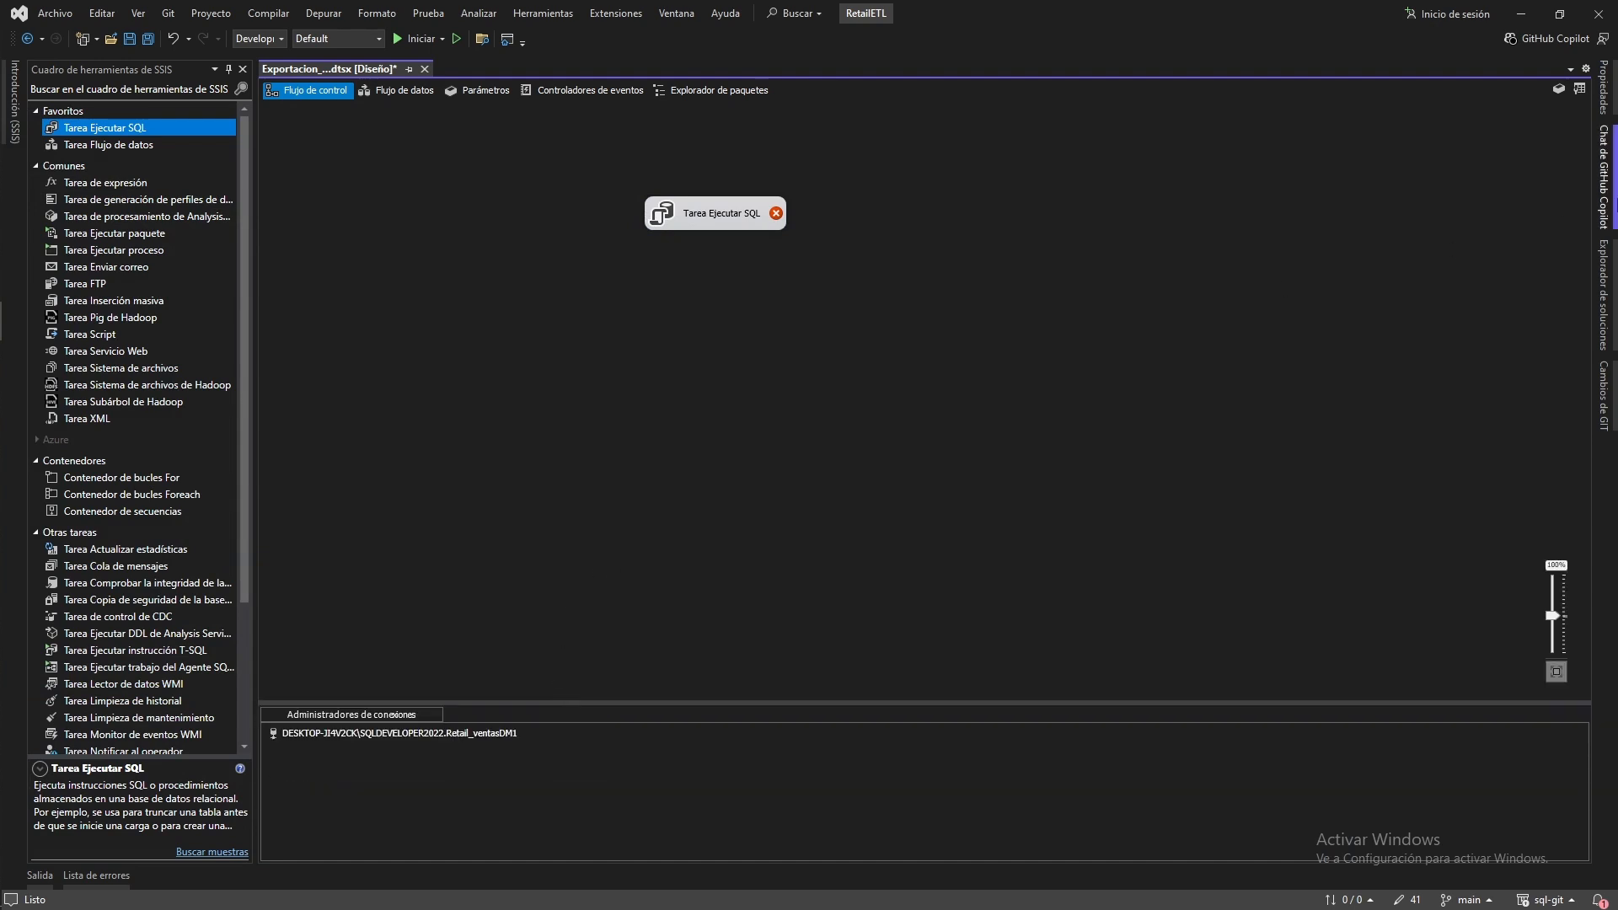
{"action": "left_click", "coordinate": [1555, 90]}
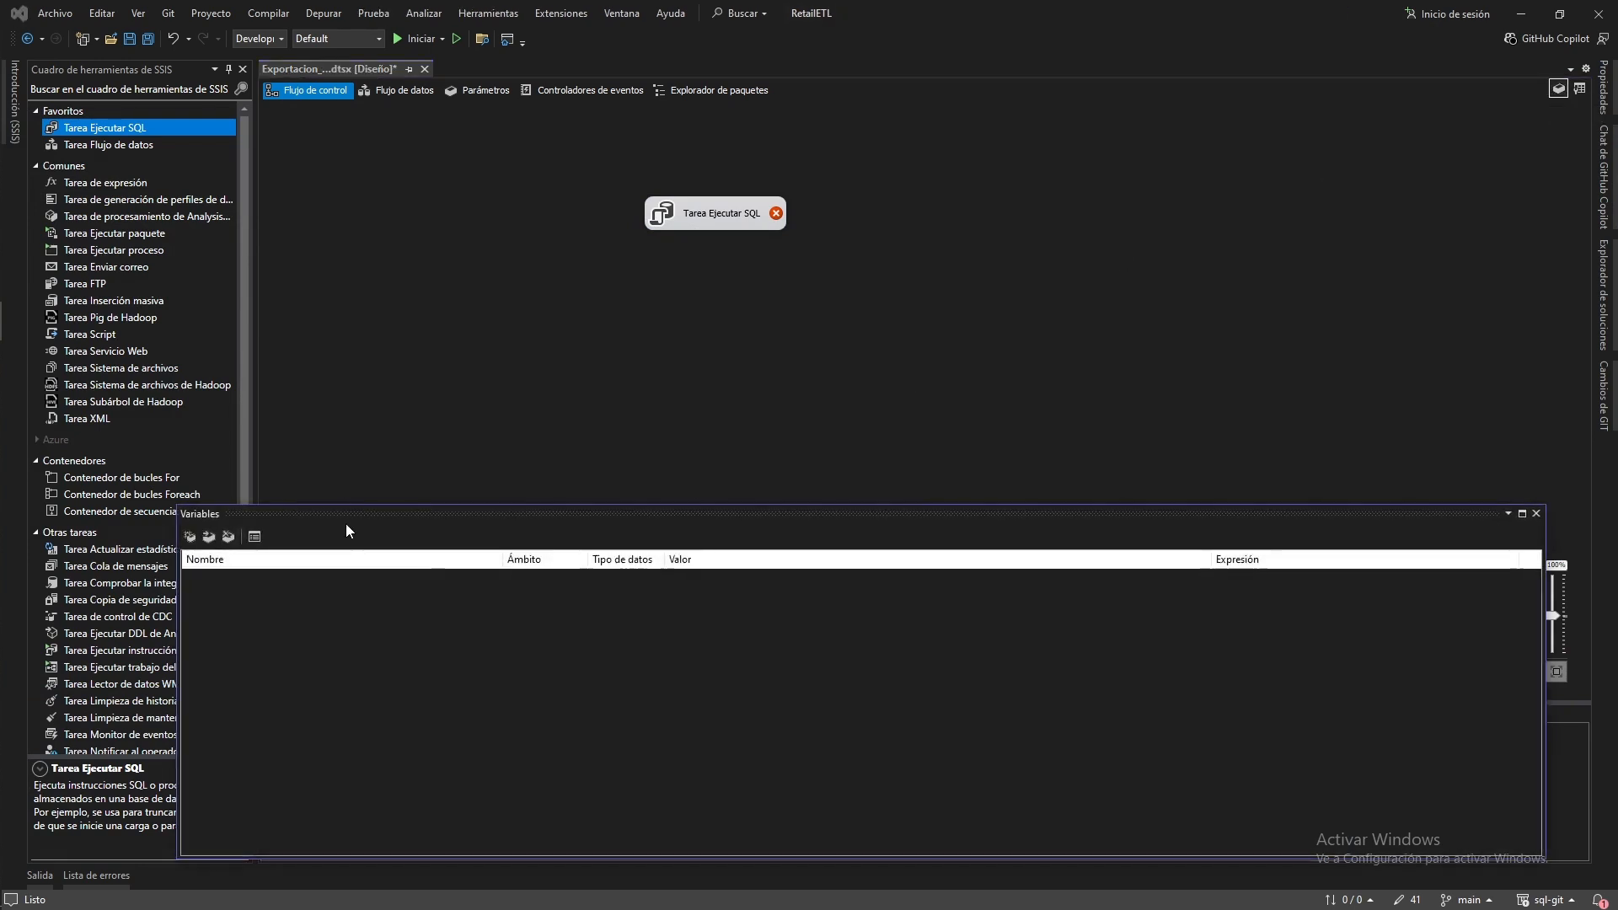
{"action": "left_click", "coordinate": [190, 536]}
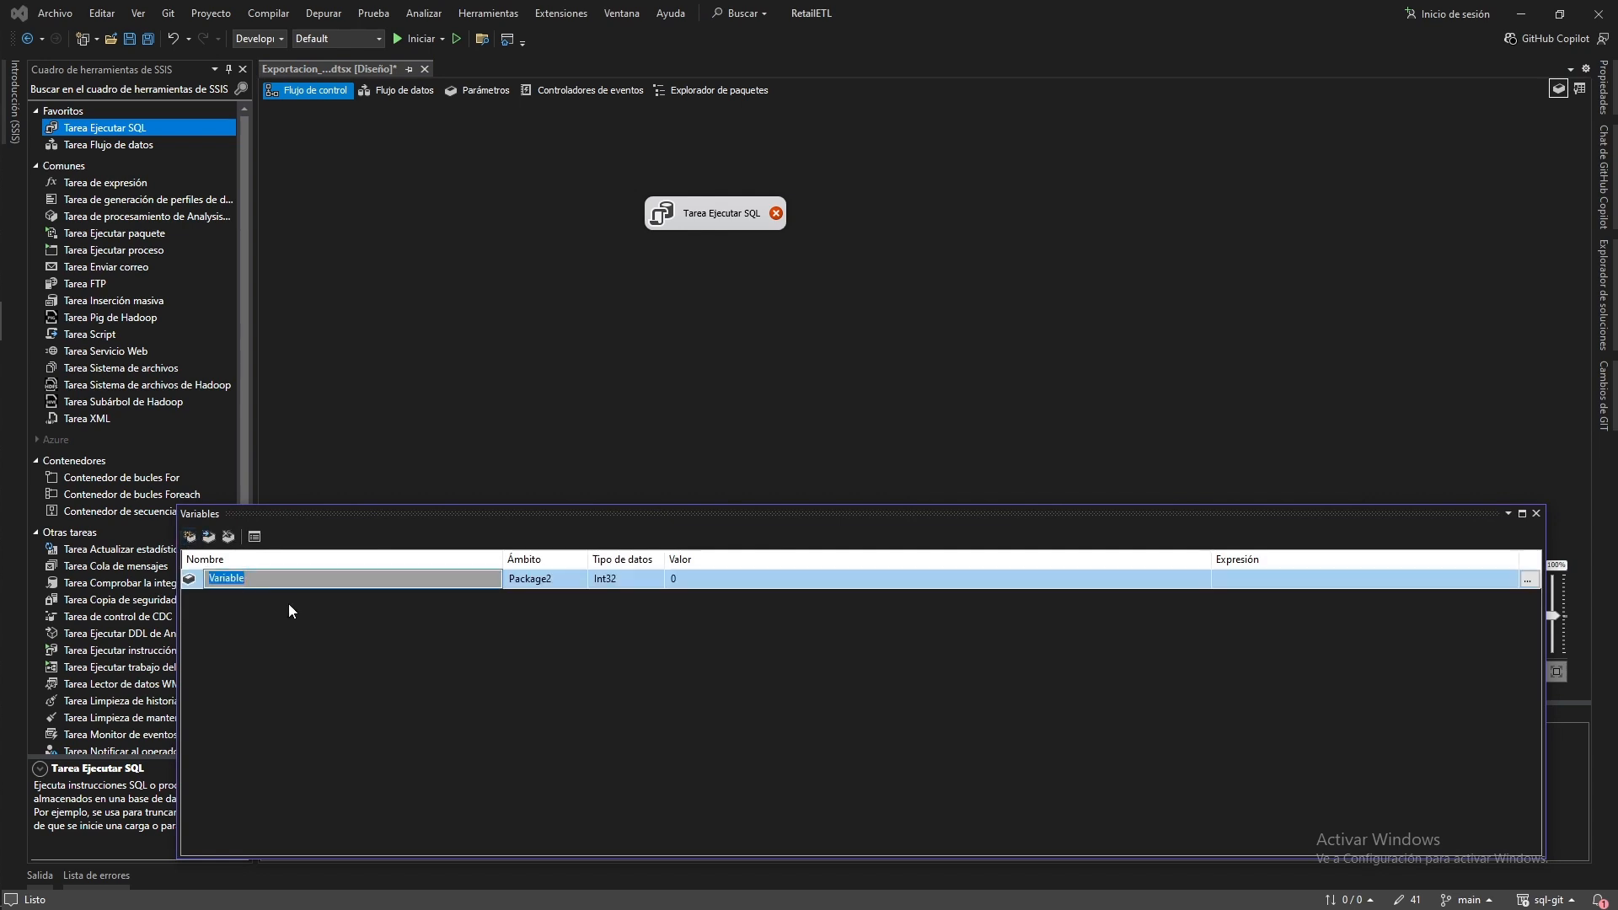
{"action": "type", "text": "objIdubigeo"}
{"action": "left_click", "coordinate": [636, 581]}
{"action": "left_click", "coordinate": [655, 579]}
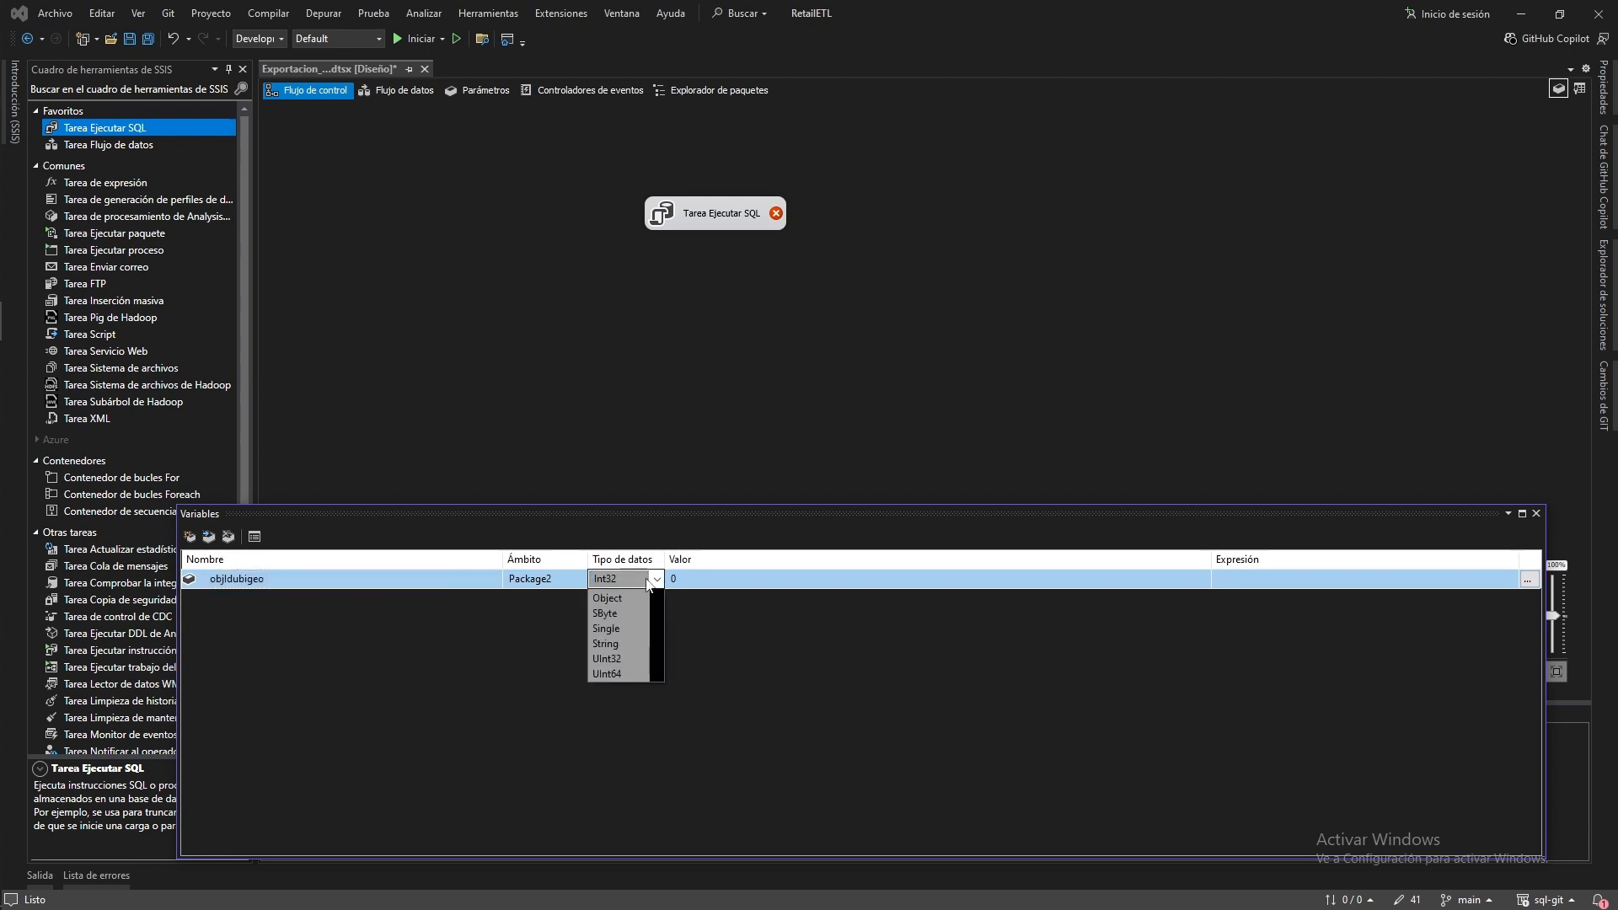
{"action": "left_click", "coordinate": [604, 629]}
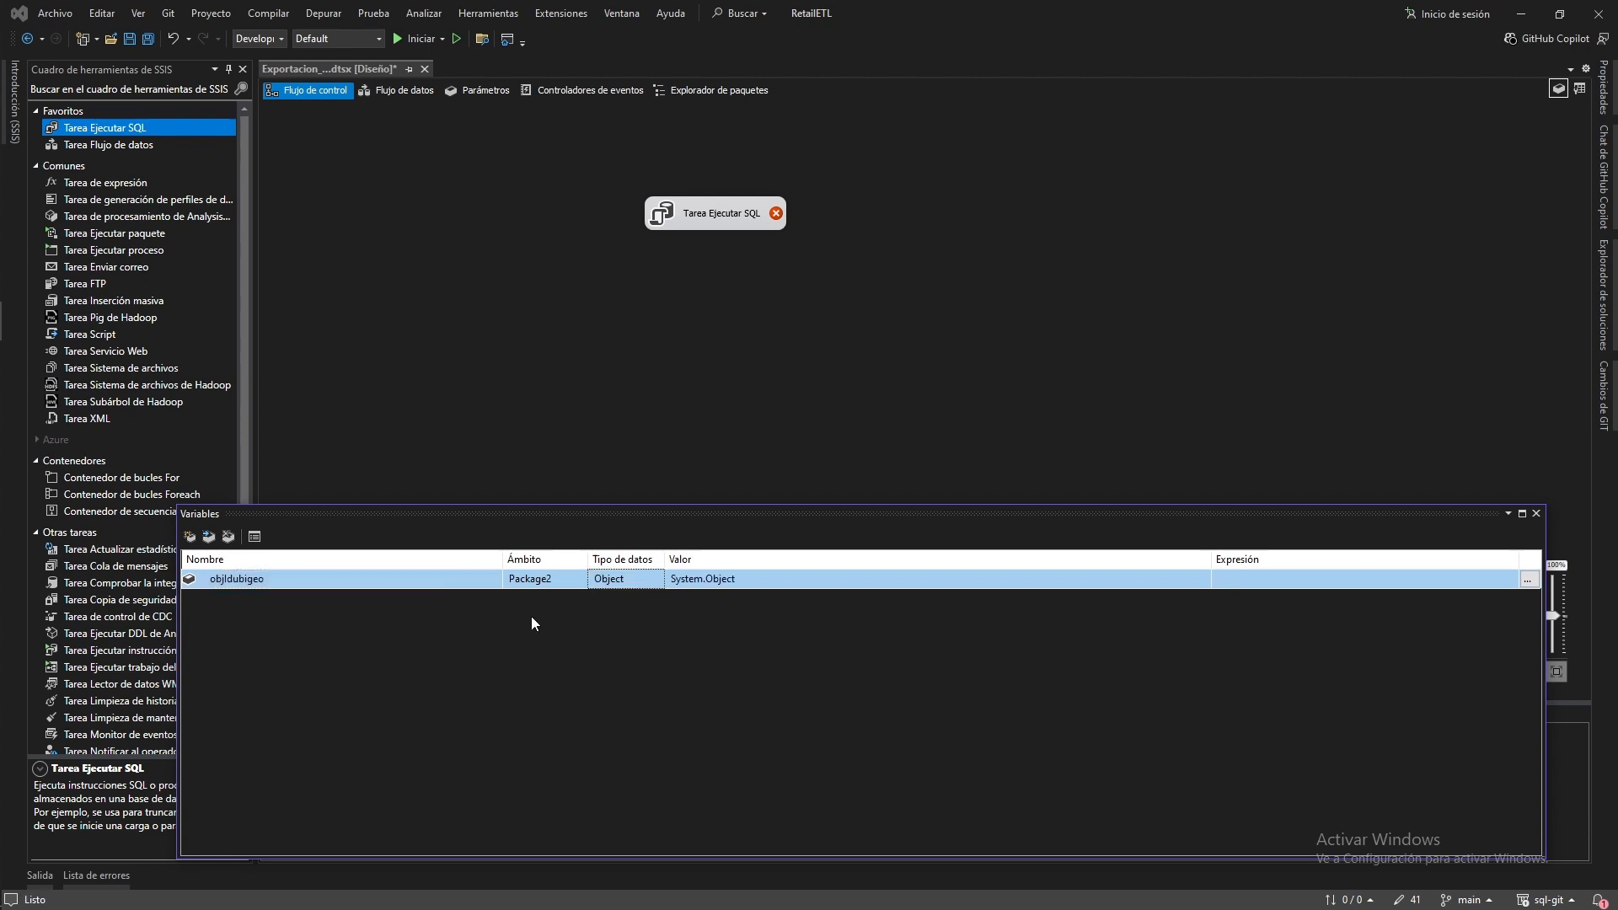
Add a second package variable named IdUbigeo with data type String
{"action": "left_click", "coordinate": [190, 537]}
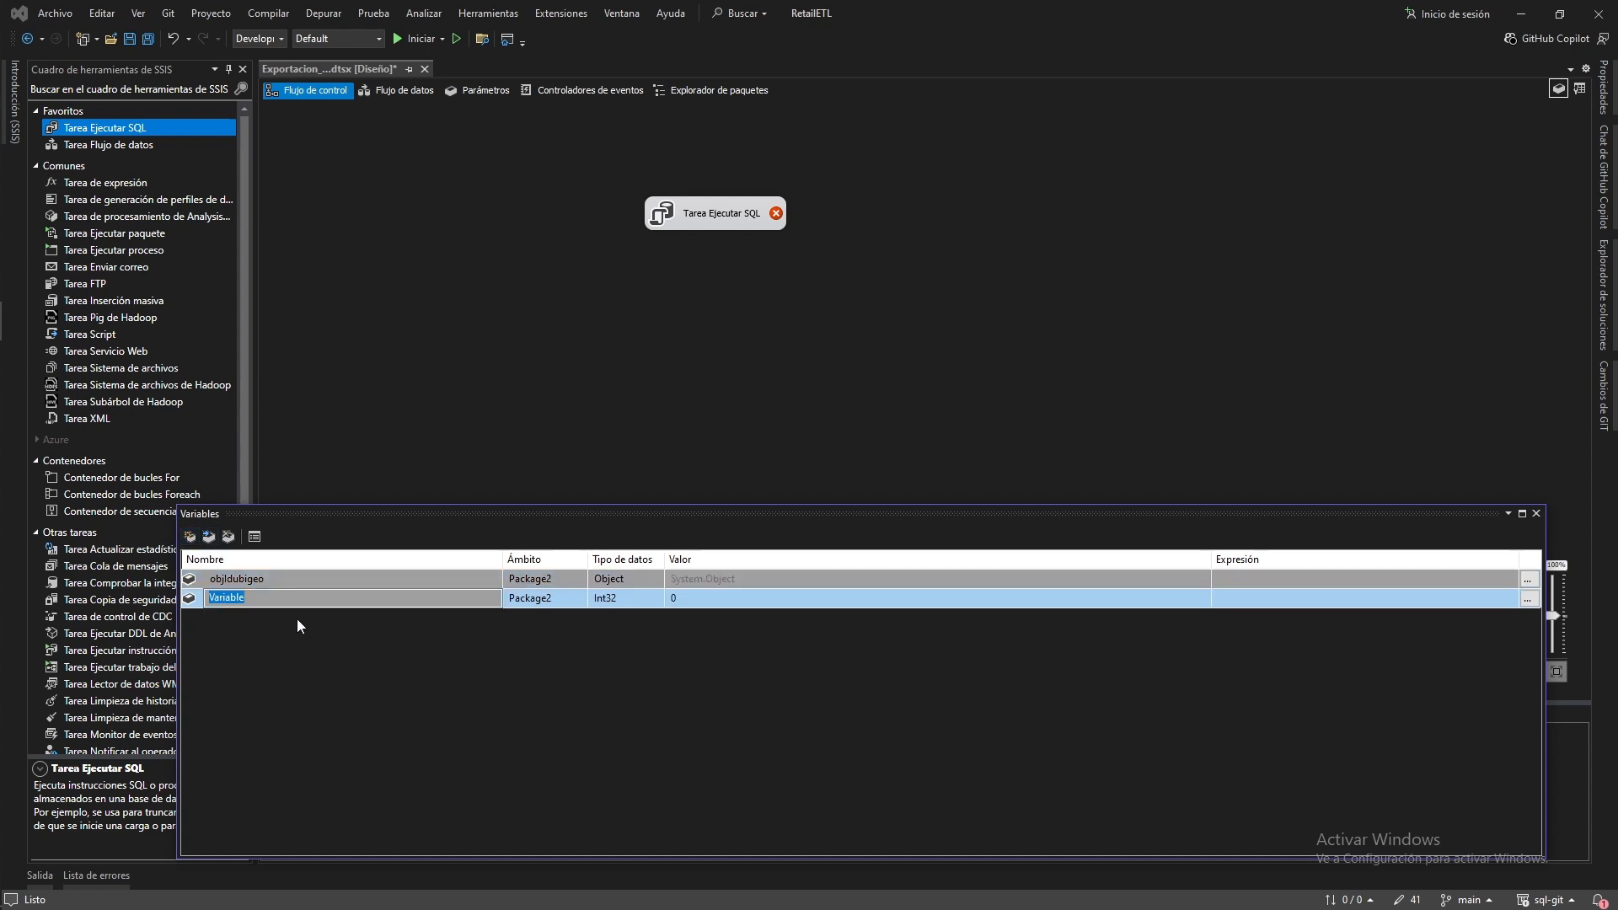
{"action": "type", "text": "id"}
{"action": "key", "text": "BackSpace"}
{"action": "key", "text": "BackSpace"}
{"action": "type", "text": "ID"}
{"action": "key", "text": "BackSpace"}
{"action": "type", "text": "db"}
{"action": "type", "text": "UYbigeo"}
{"action": "key", "text": "Delete"}
{"action": "left_click", "coordinate": [625, 598]}
{"action": "left_click", "coordinate": [656, 598]}
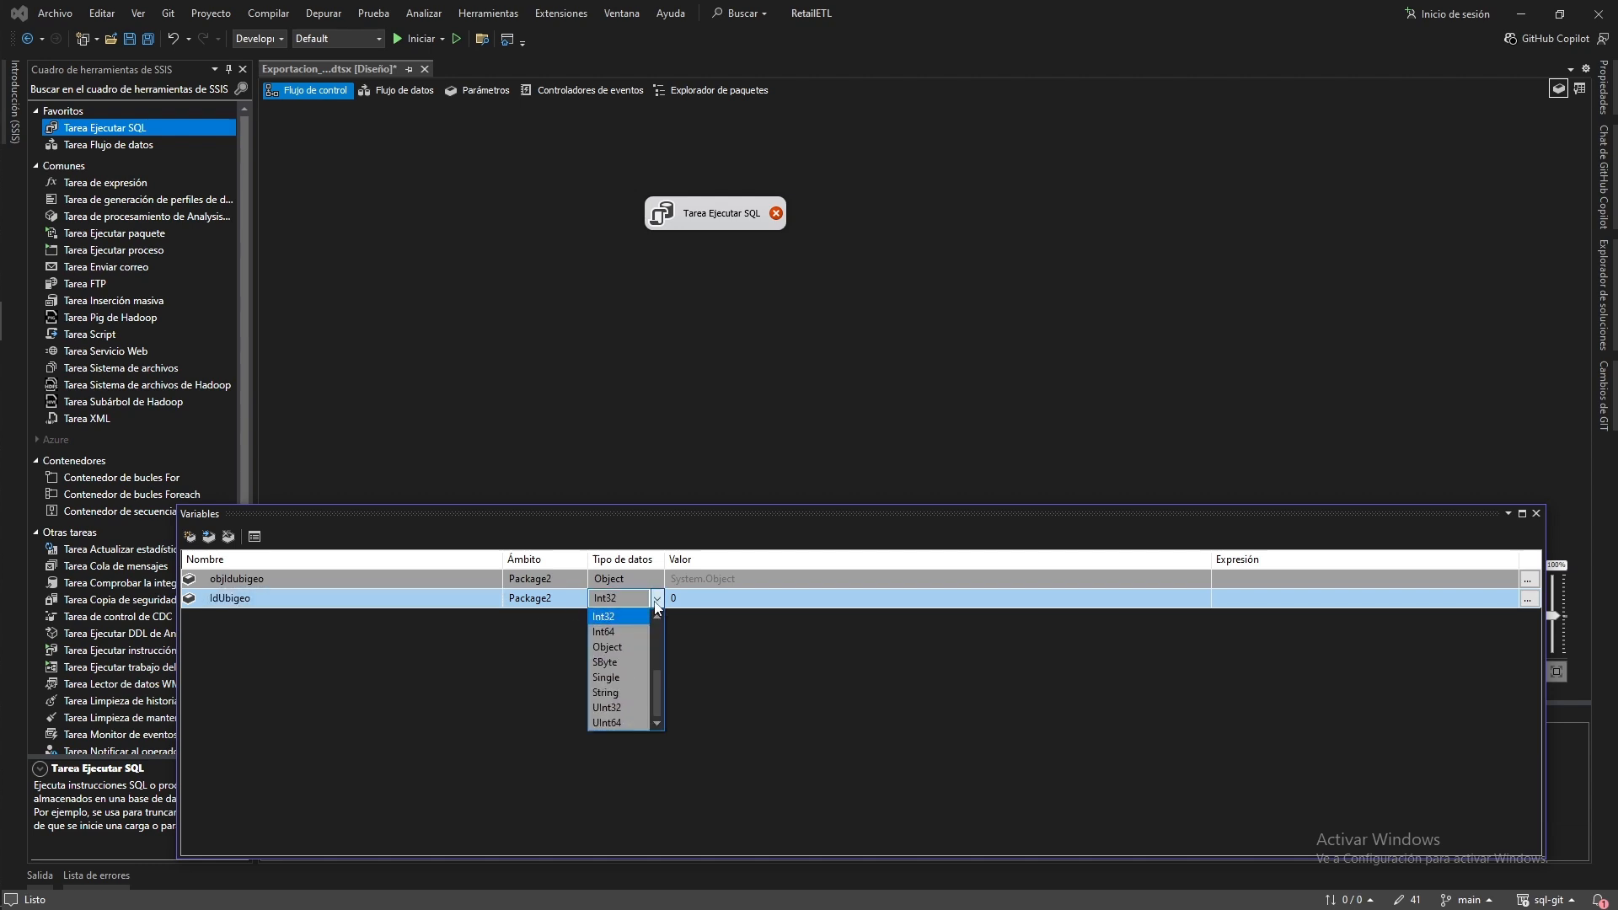
{"action": "left_click", "coordinate": [613, 692]}
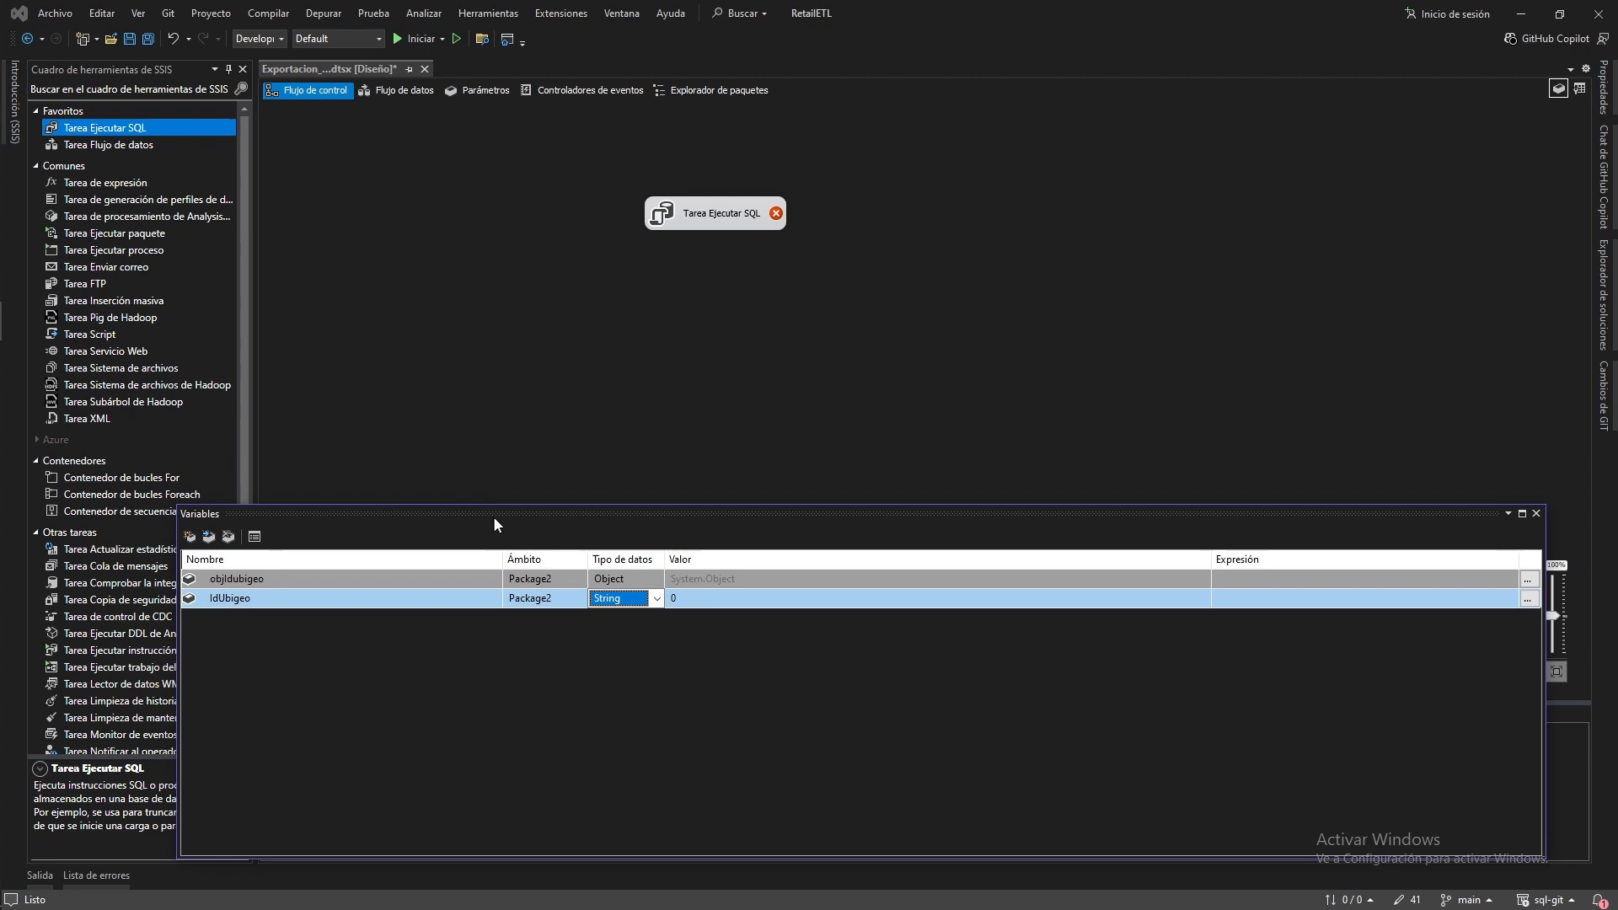
{"action": "left_click_drag", "start_coordinate": [493, 516], "coordinate": [528, 522]}
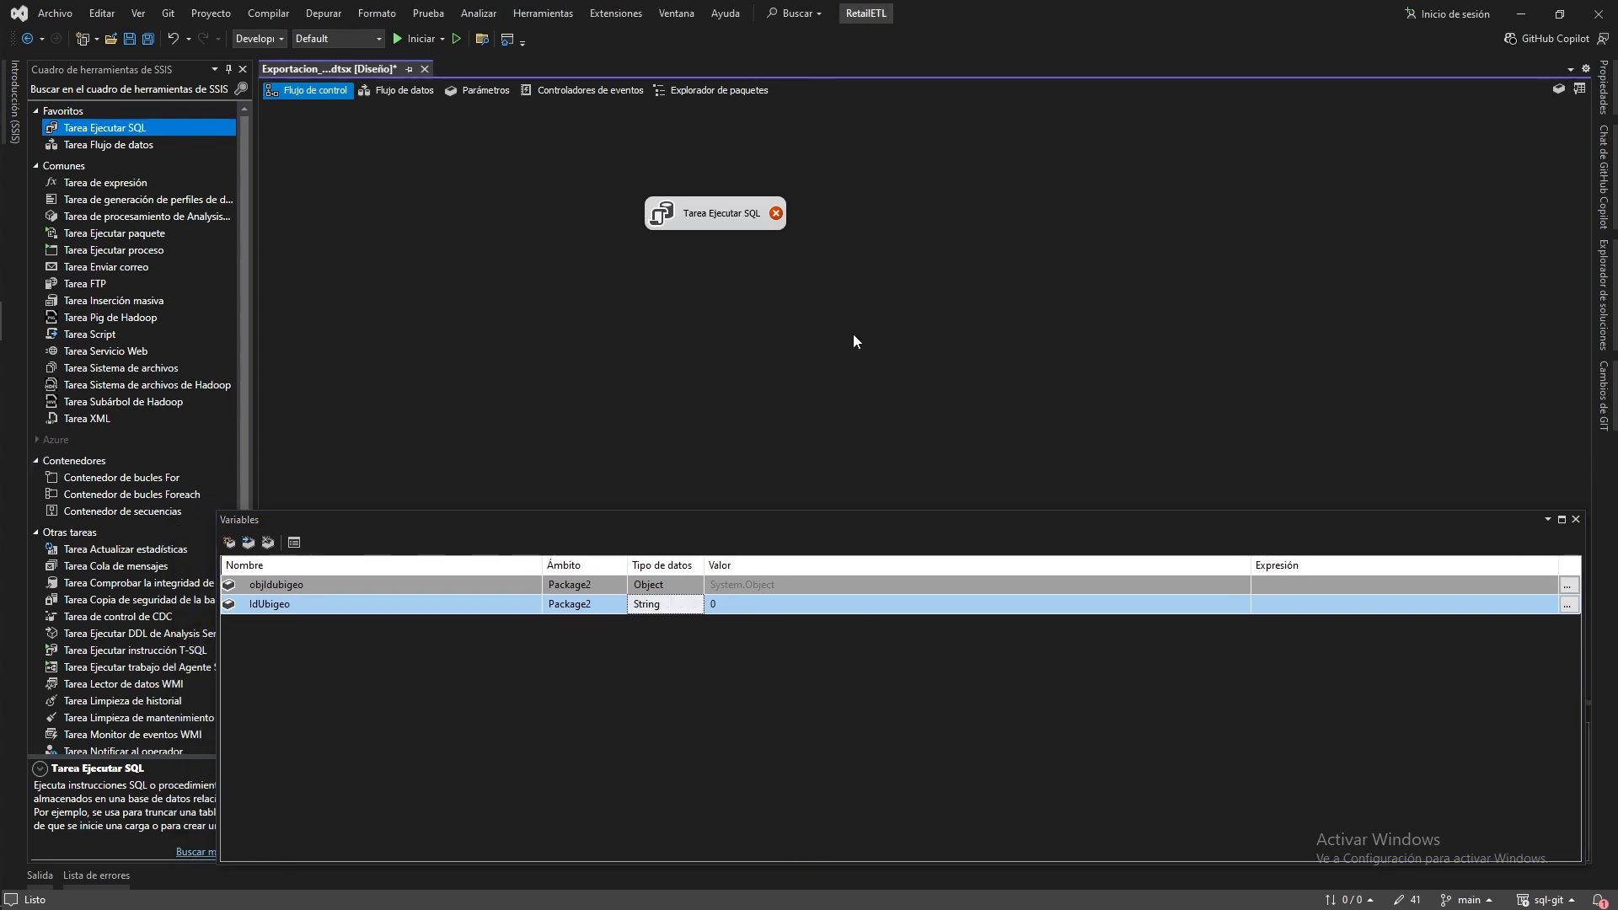
Set the Execute SQL task's connection to the SQLDEVELOPER2022.Retail_ventasDM1 connection manager
{"action": "left_click_drag", "start_coordinate": [720, 216], "coordinate": [724, 192]}
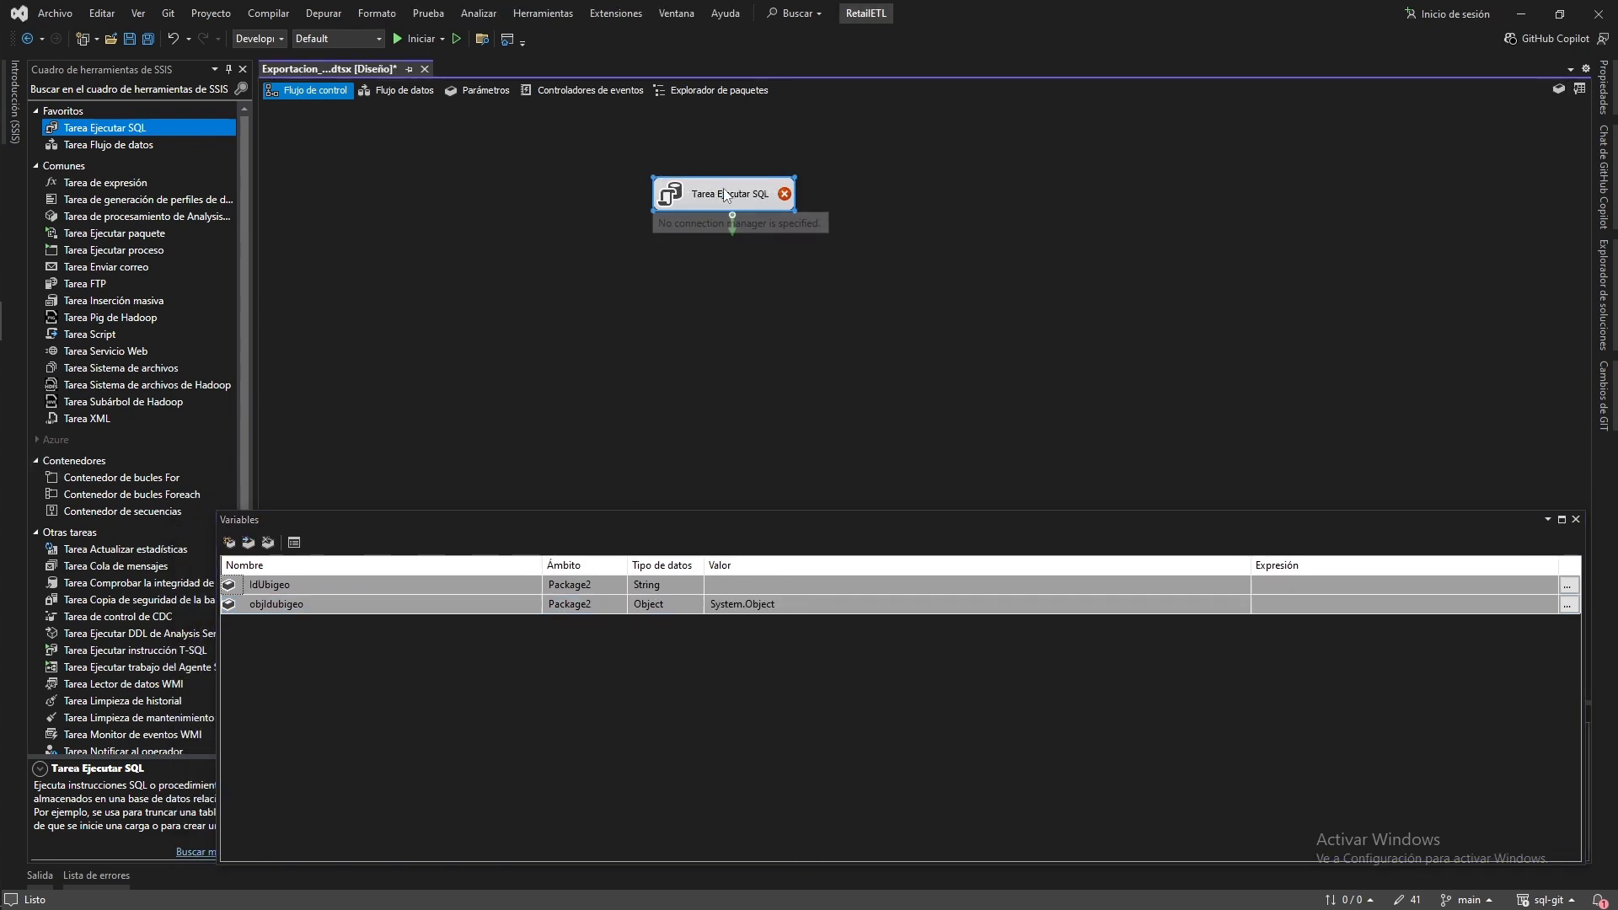
{"action": "double_click", "coordinate": [725, 192]}
{"action": "left_click", "coordinate": [986, 413]}
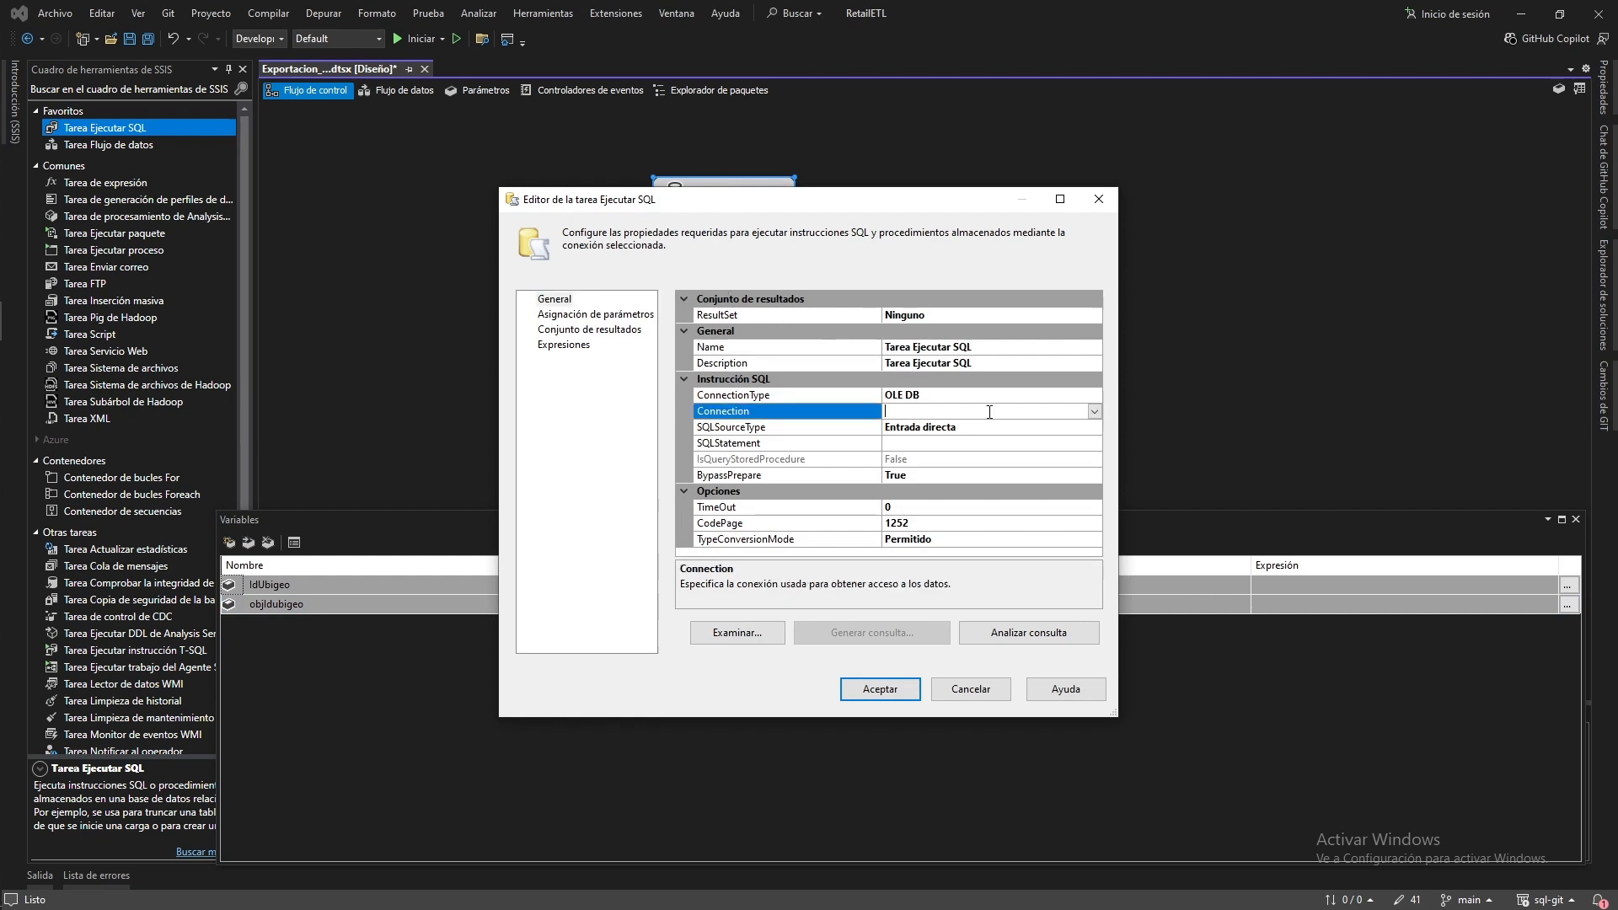
{"action": "left_click", "coordinate": [1093, 411]}
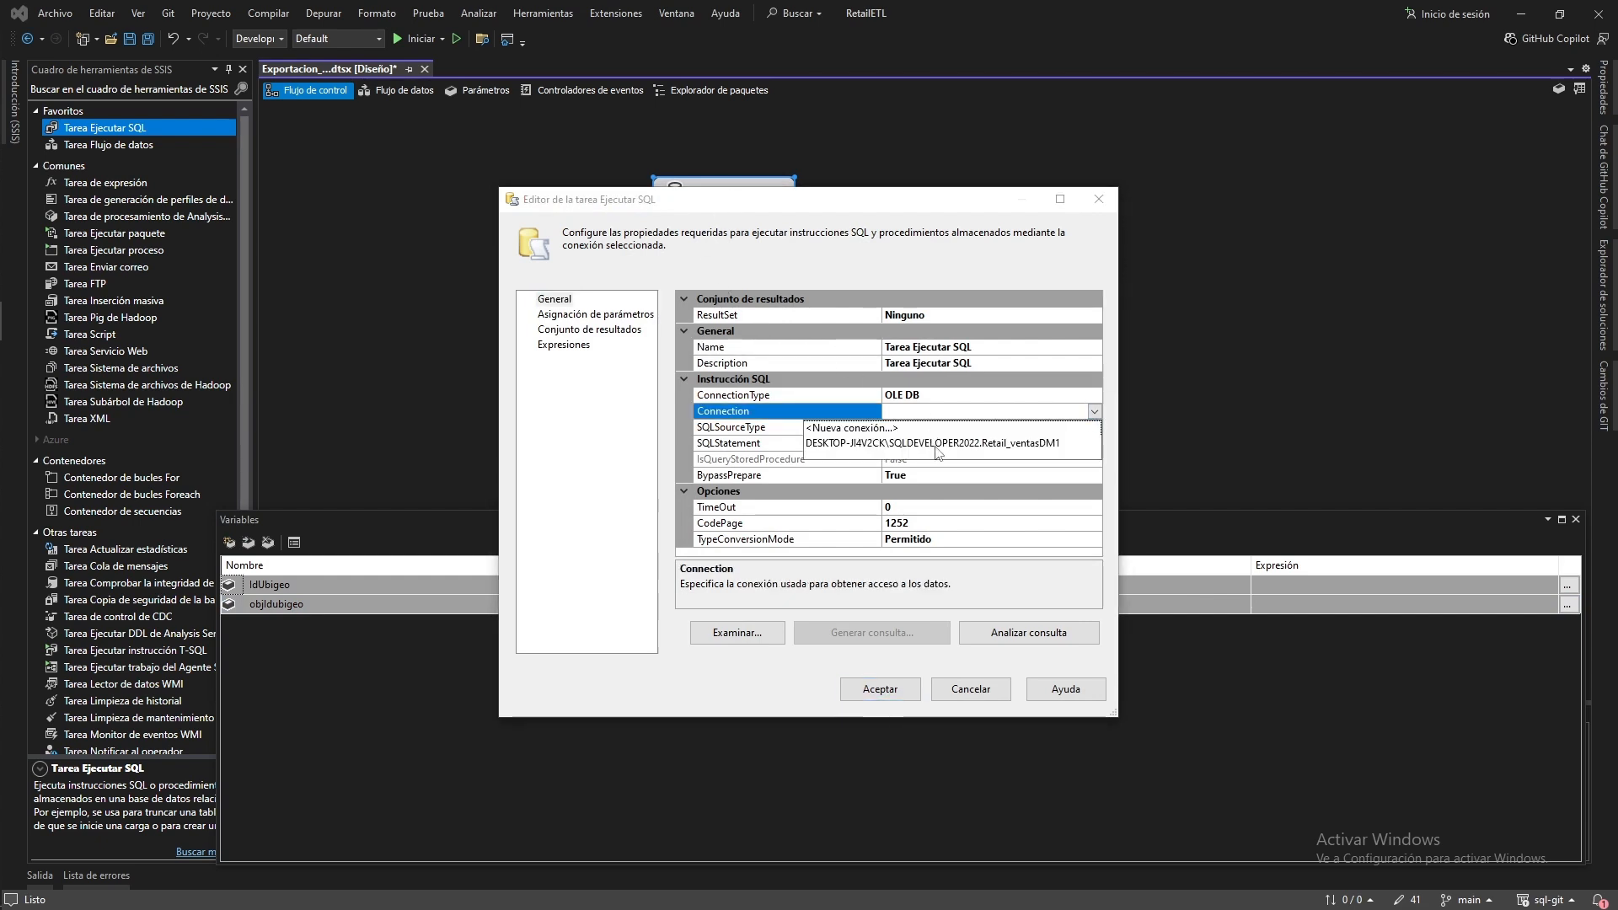
{"action": "left_click", "coordinate": [934, 444]}
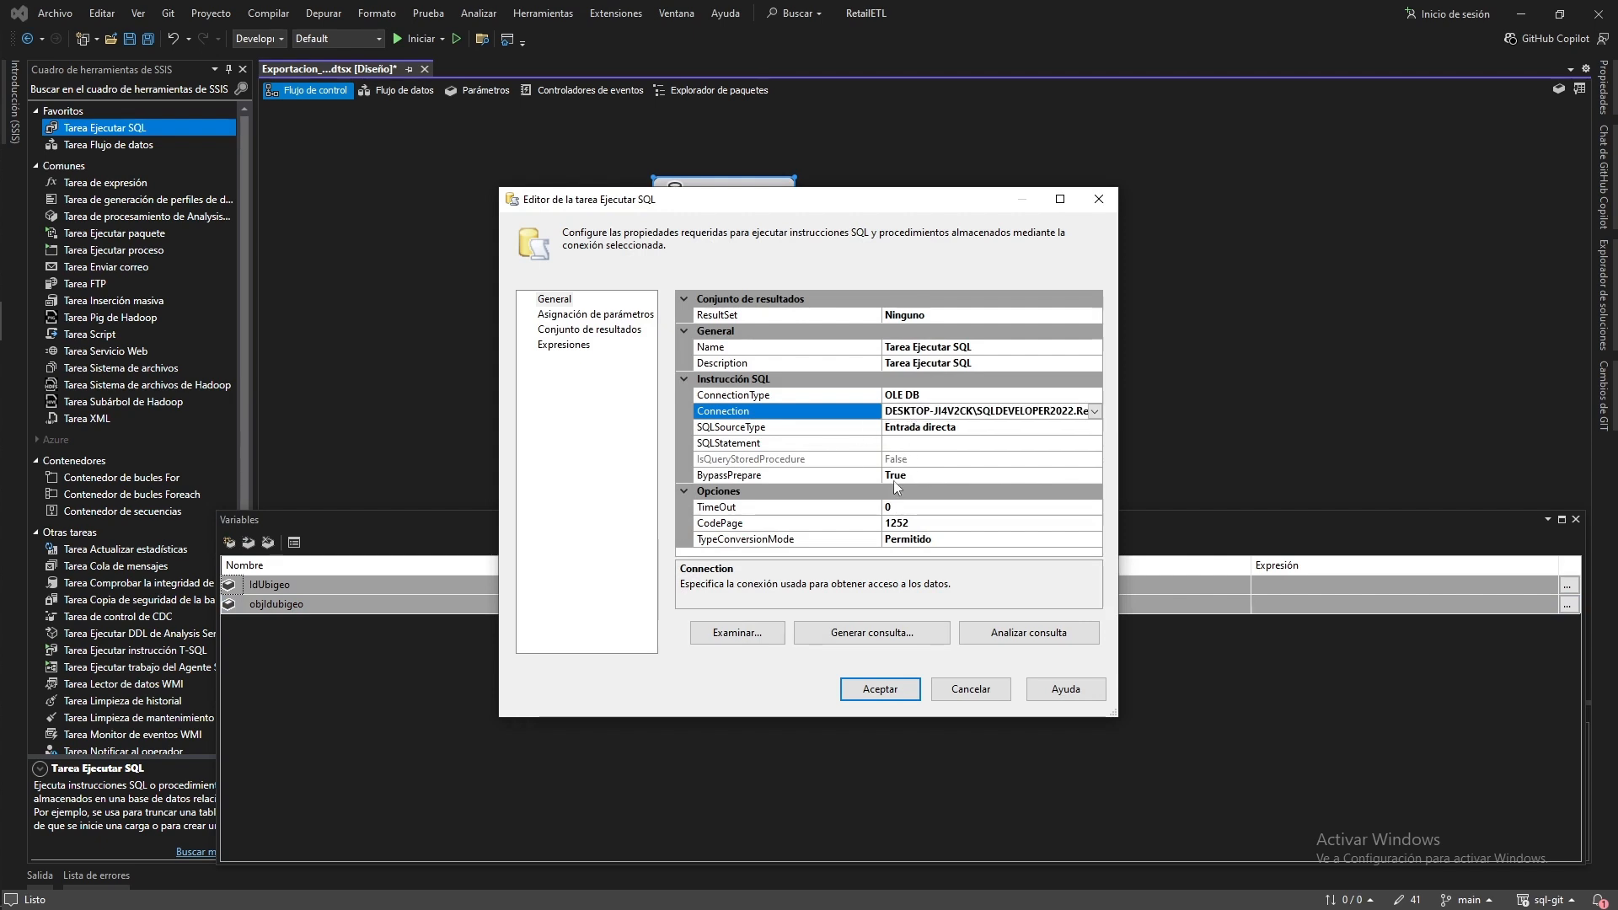
Set the Execute SQL task's SQLStatement to "select distinct cast( Id_Ubigeo as varchar(10)) as Id_Ubigeo from Dim_Ubicacion du", copied from Management Studio, without a leading blank line
{"action": "left_click", "coordinate": [944, 443]}
{"action": "left_click", "coordinate": [1094, 444]}
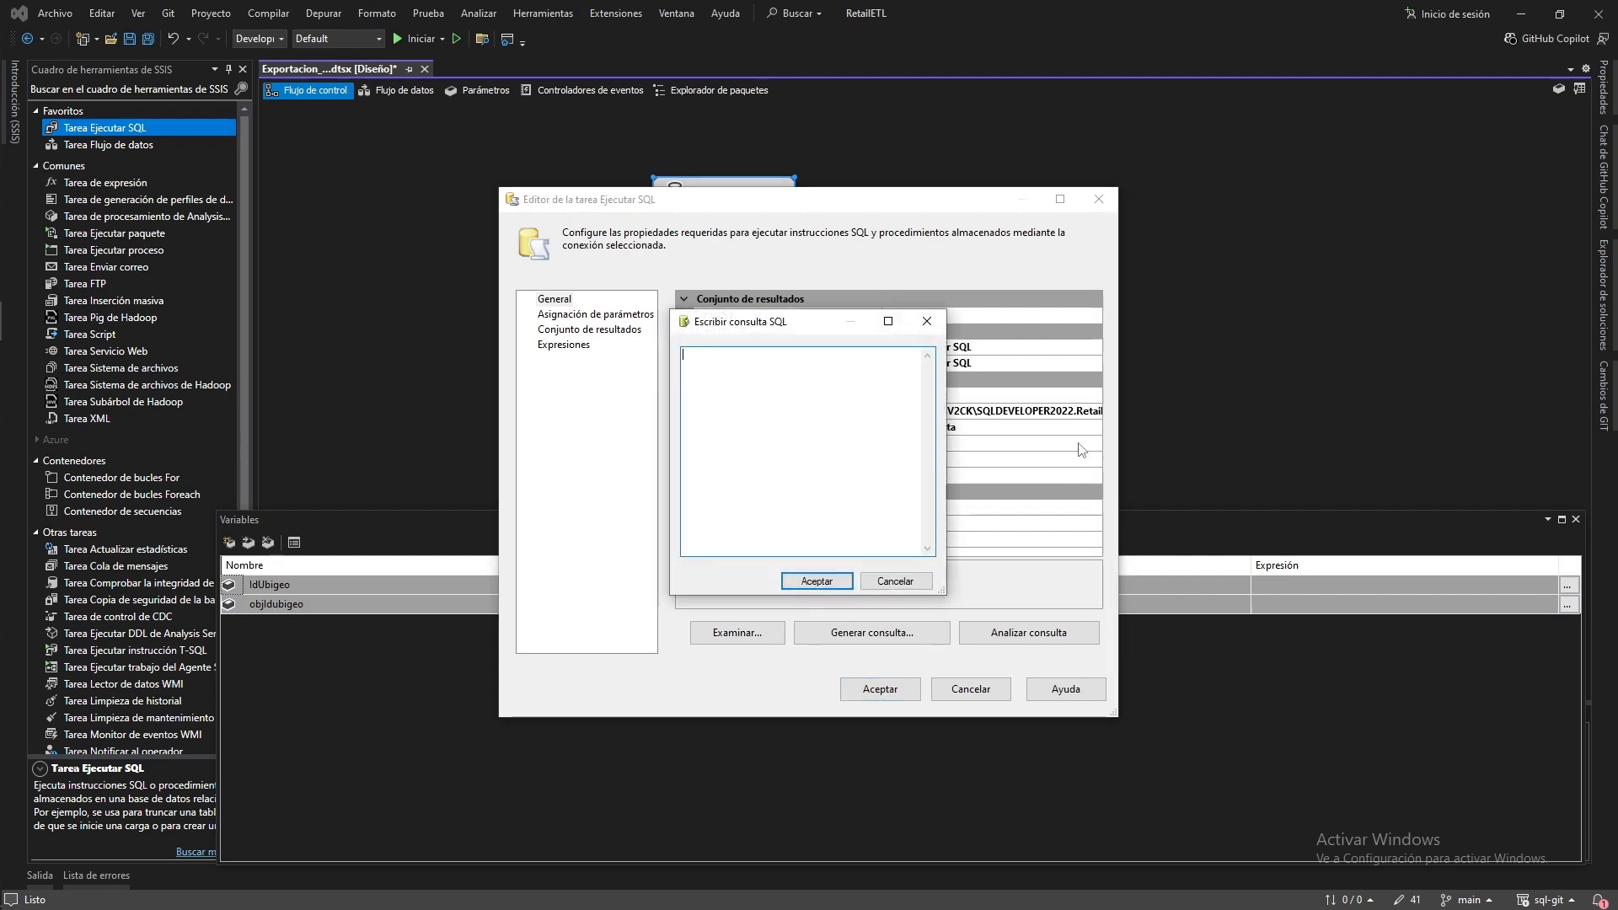
{"action": "left_click", "coordinate": [20, 401]}
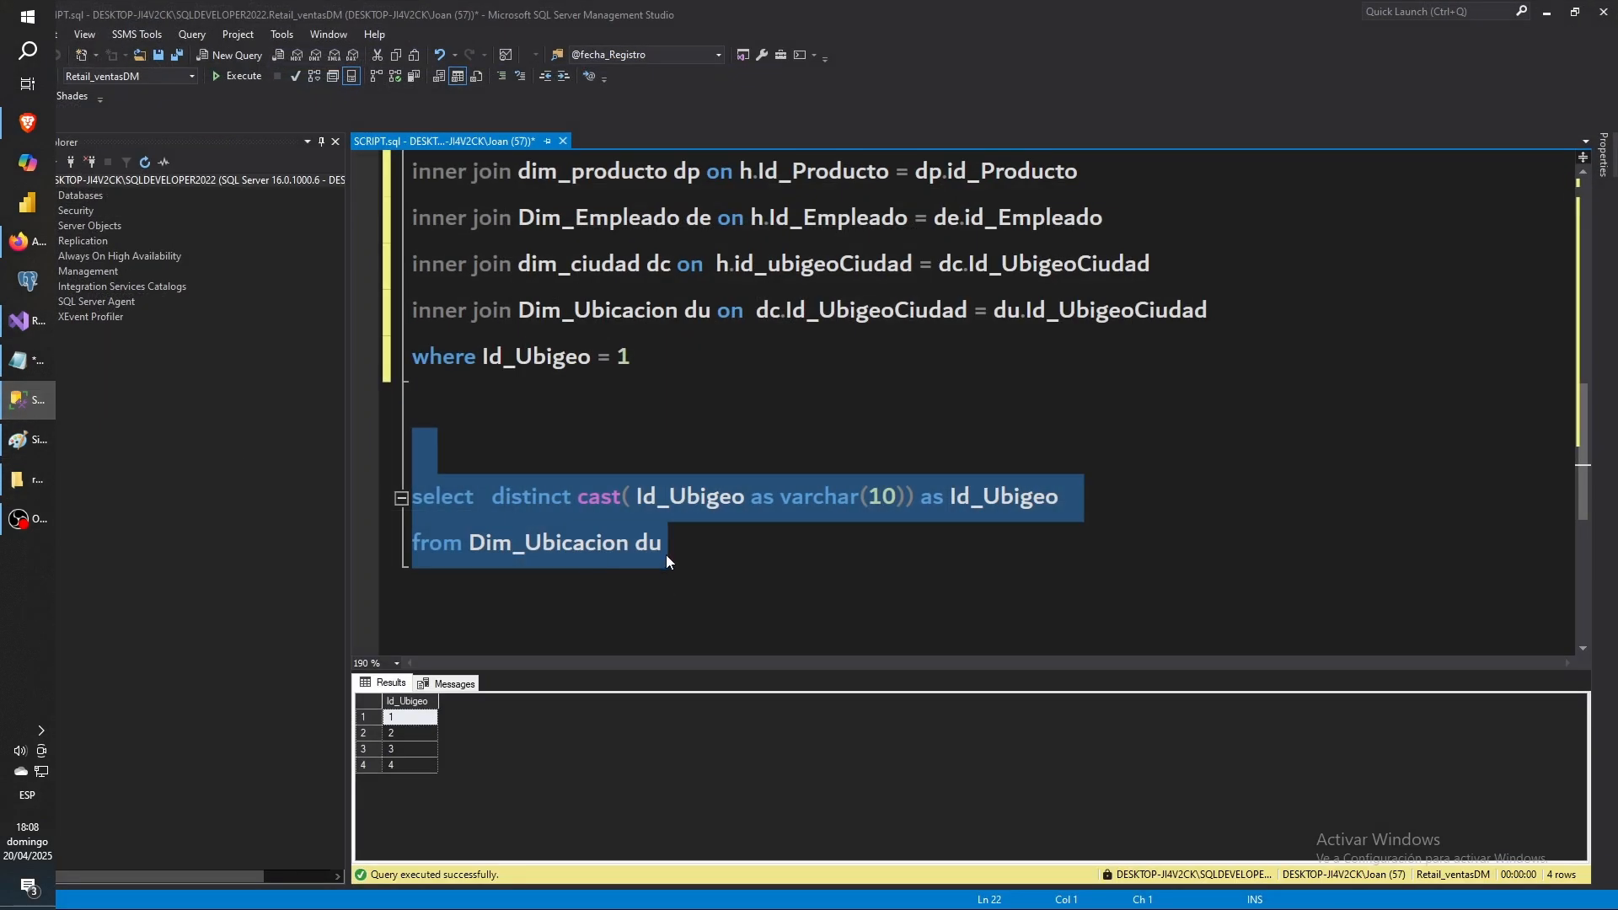
{"action": "left_click", "coordinate": [1546, 15]}
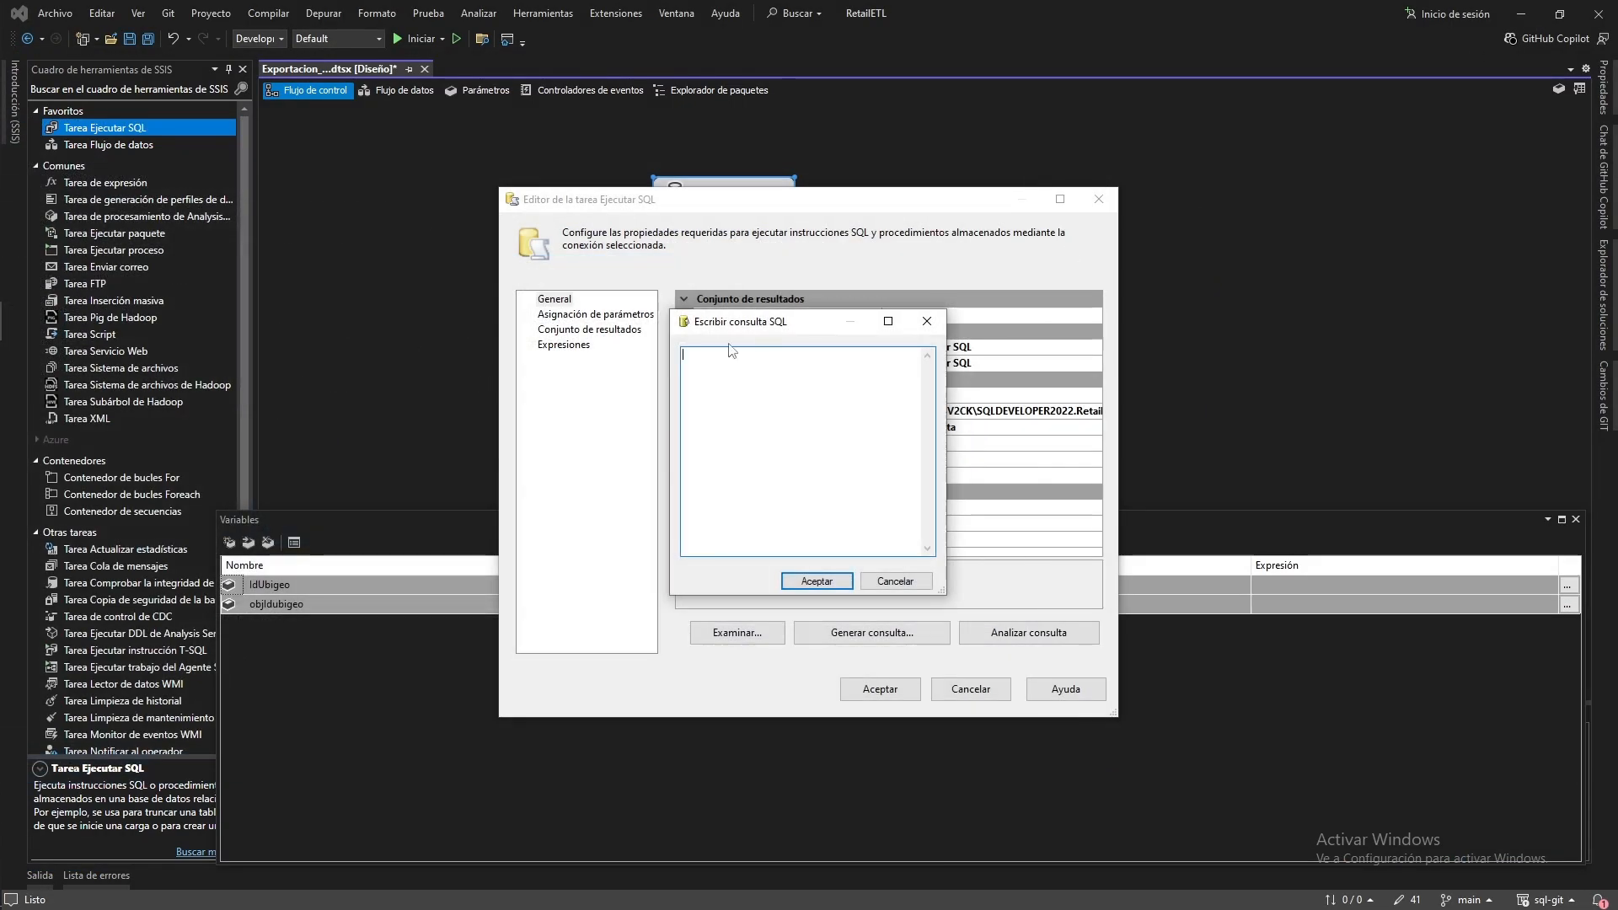
{"action": "type", "text": "select   distinct cast( Id_Ubigeo as varchar(10)) as Id_Ubigeo from Dim_Ubicacion du"}
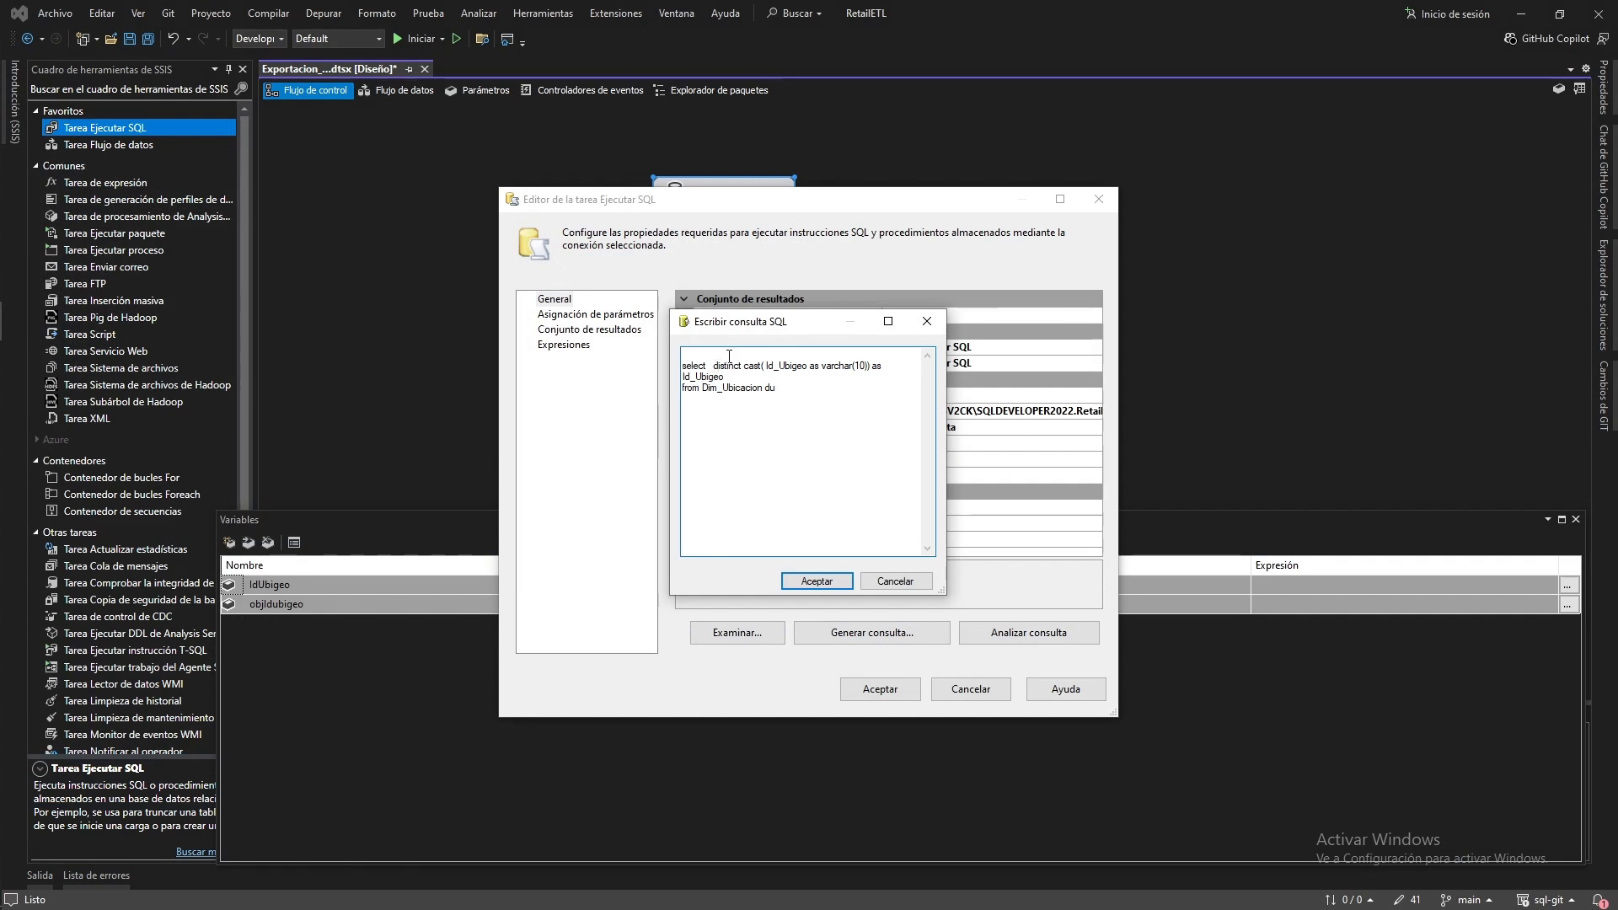
{"action": "key", "text": "Delete"}
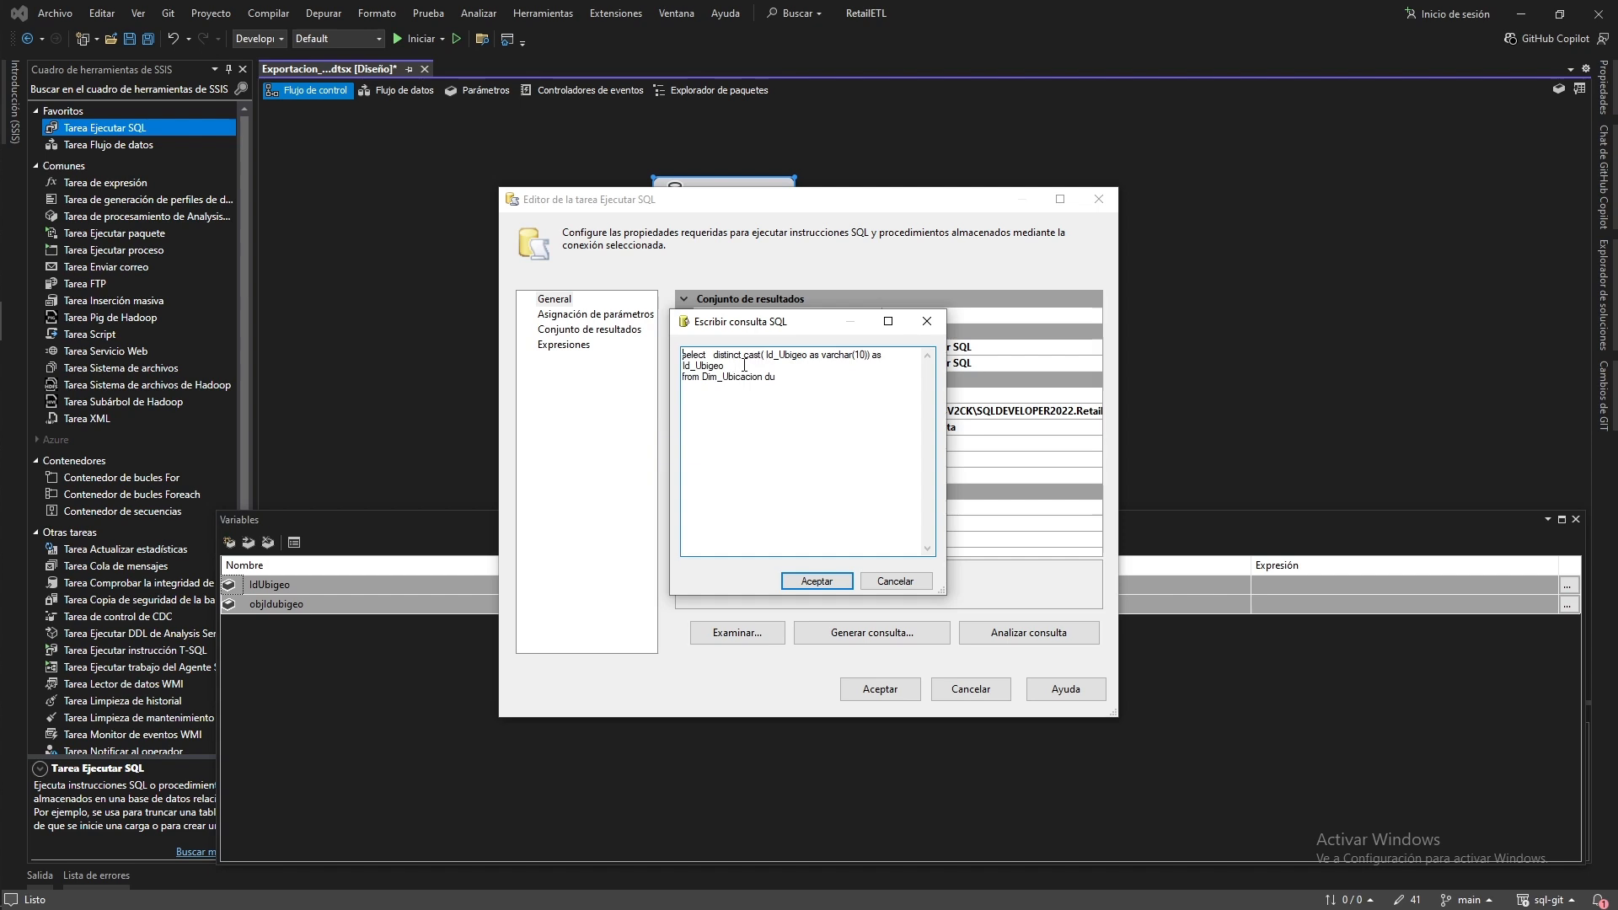
{"action": "left_click", "coordinate": [814, 582]}
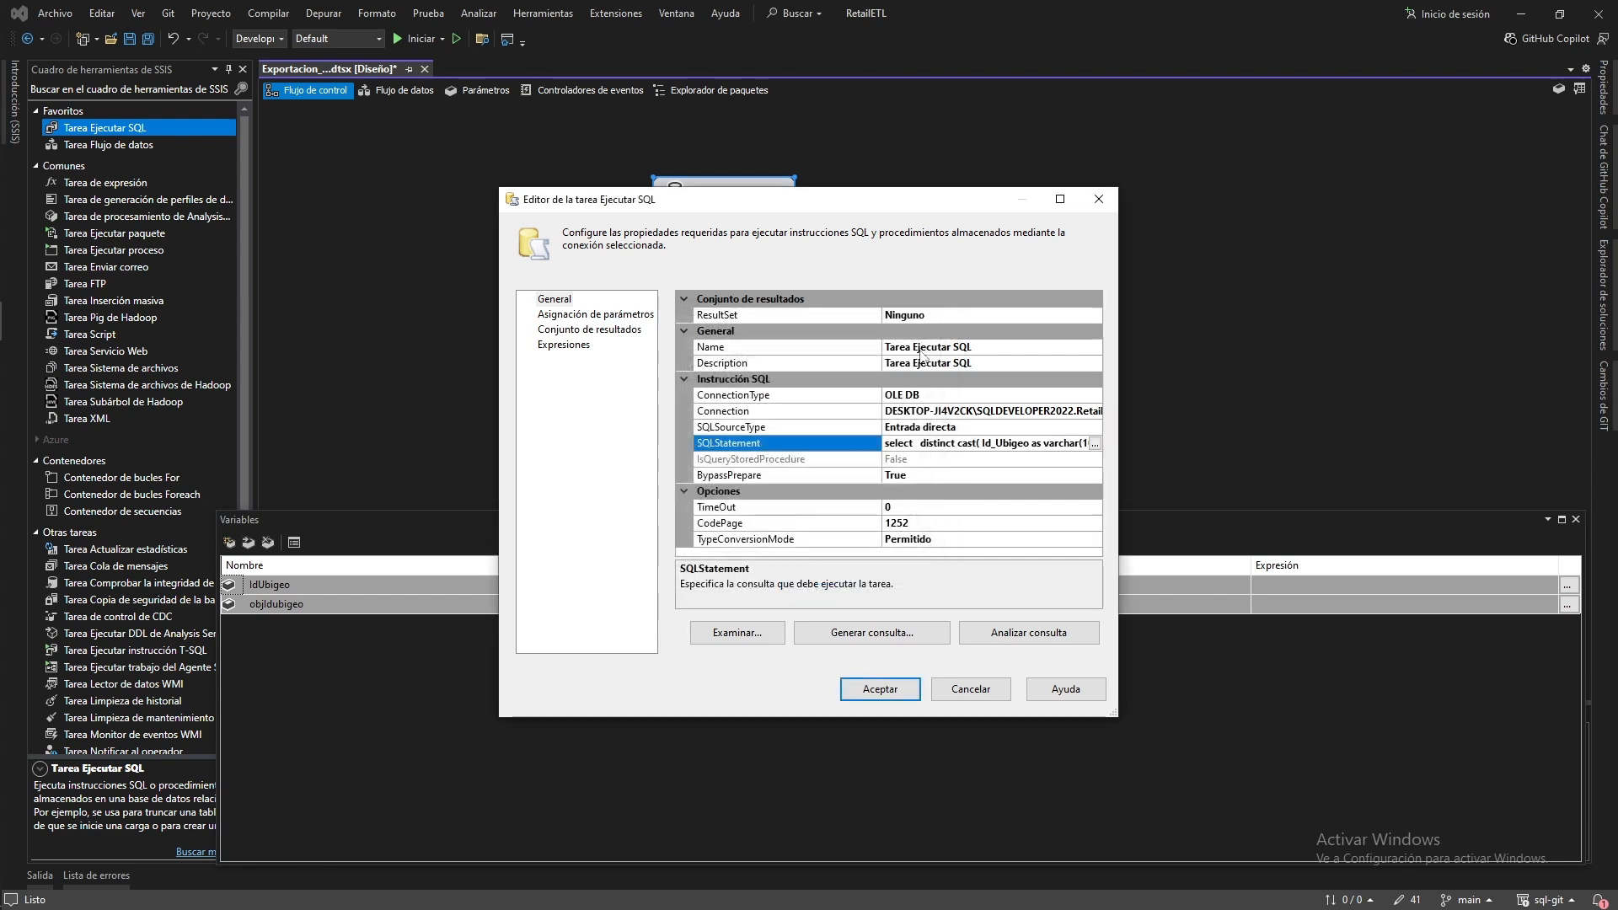
Set the Execute SQL task's ResultSet to the full result set (Conjunto de resultados completo)
{"action": "left_click", "coordinate": [1006, 317]}
{"action": "left_click", "coordinate": [1006, 317]}
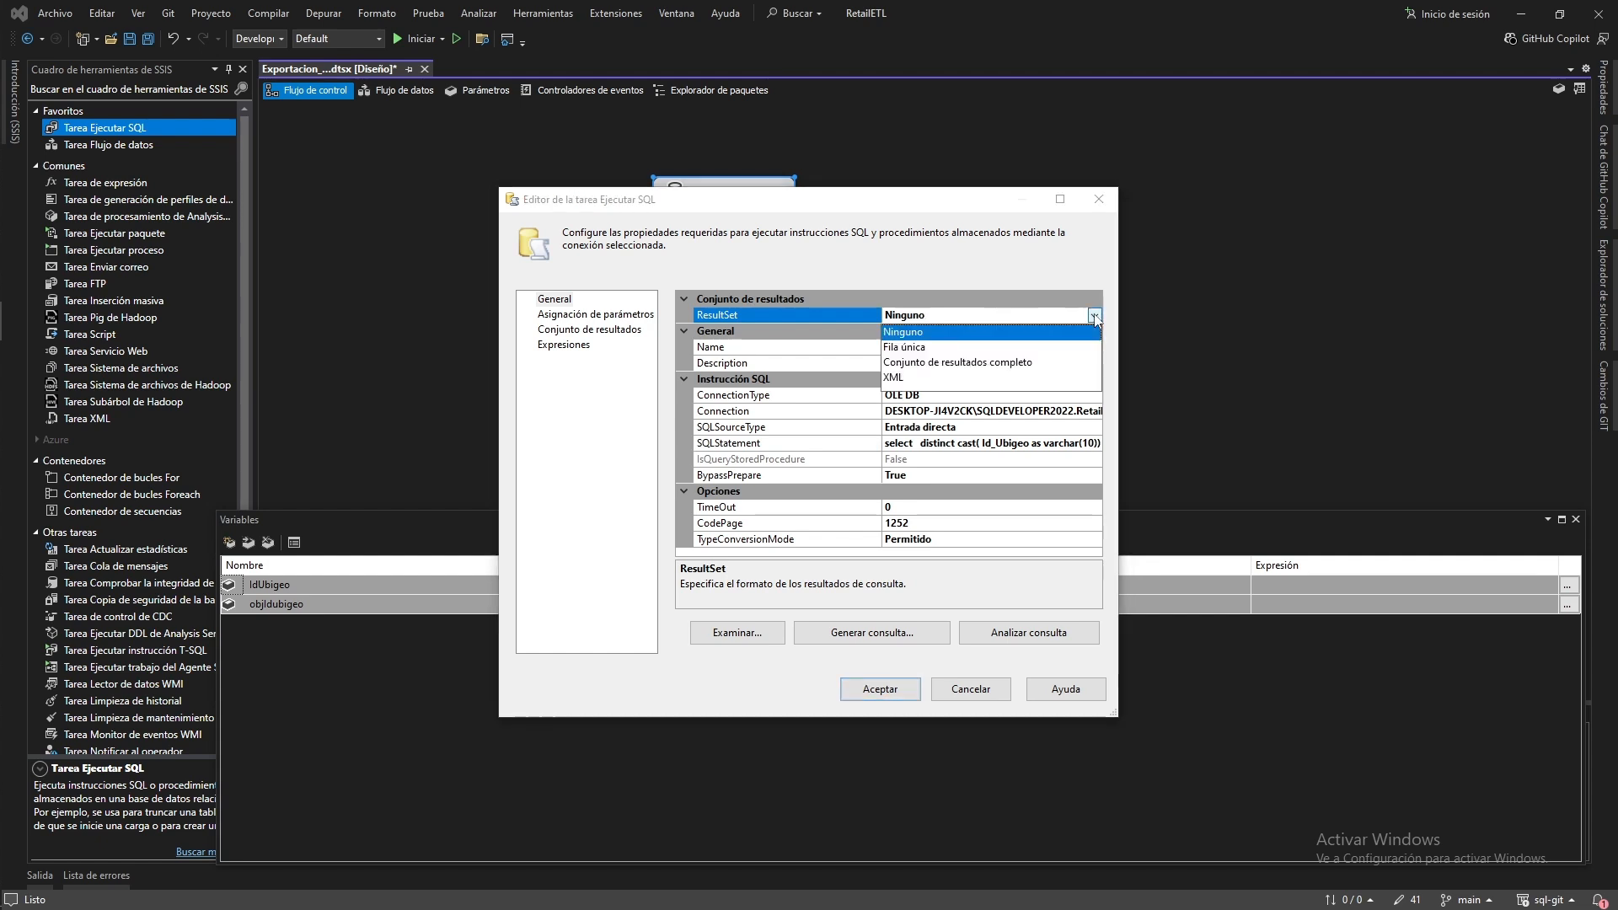
{"action": "left_click", "coordinate": [944, 363]}
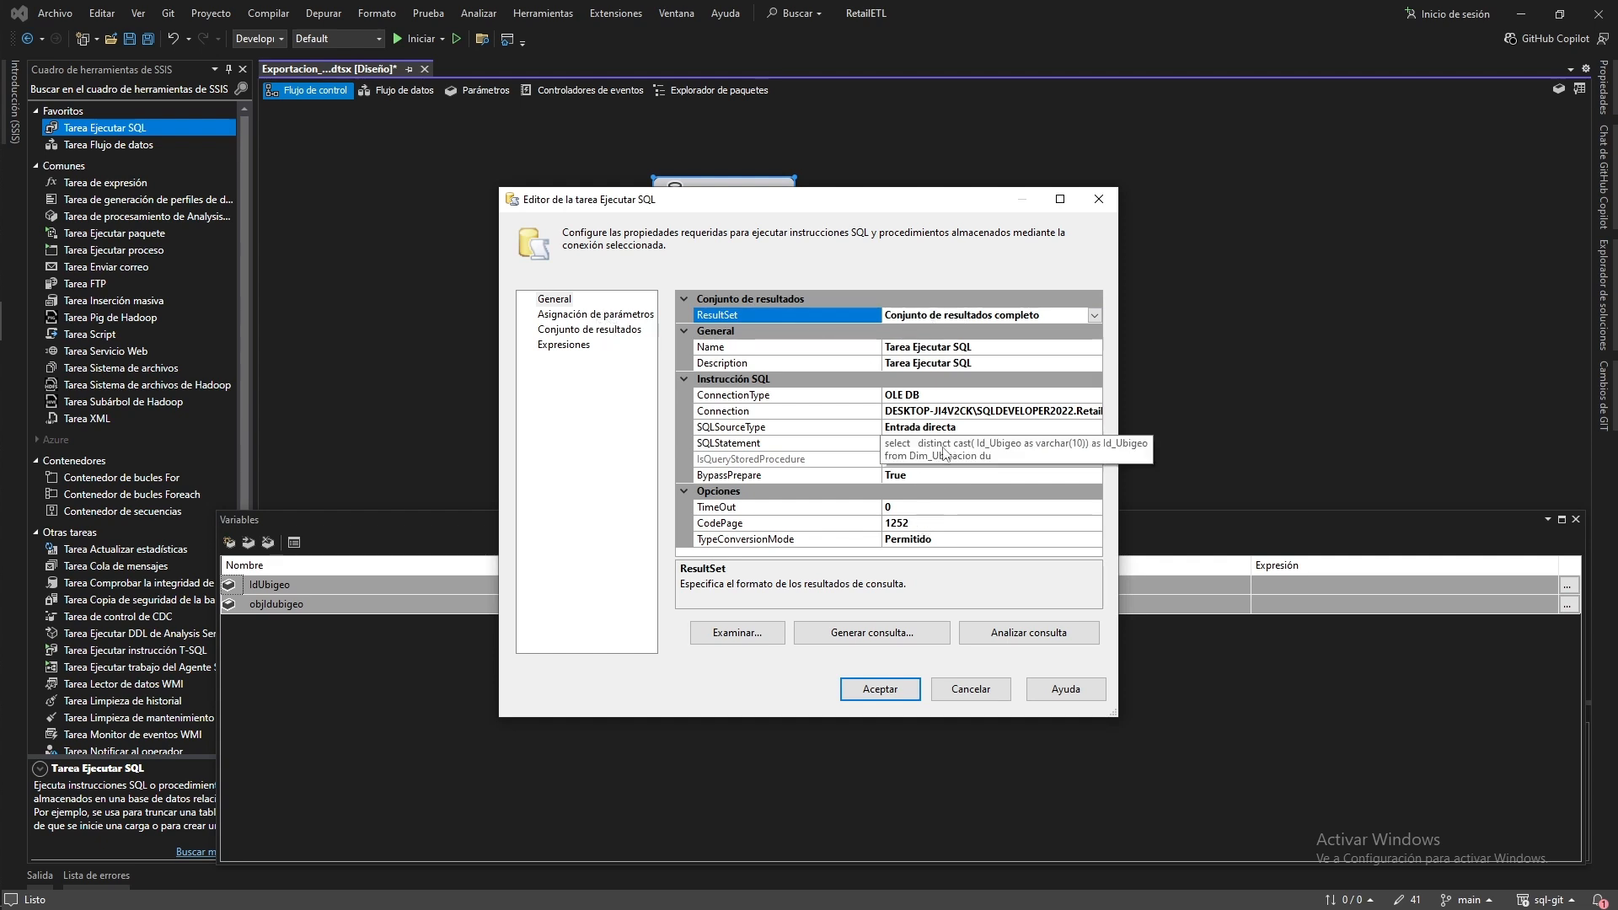
Add a result set mapping to the Execute SQL task and assign it the variable User::objIdubigeo
{"action": "left_click", "coordinate": [582, 330]}
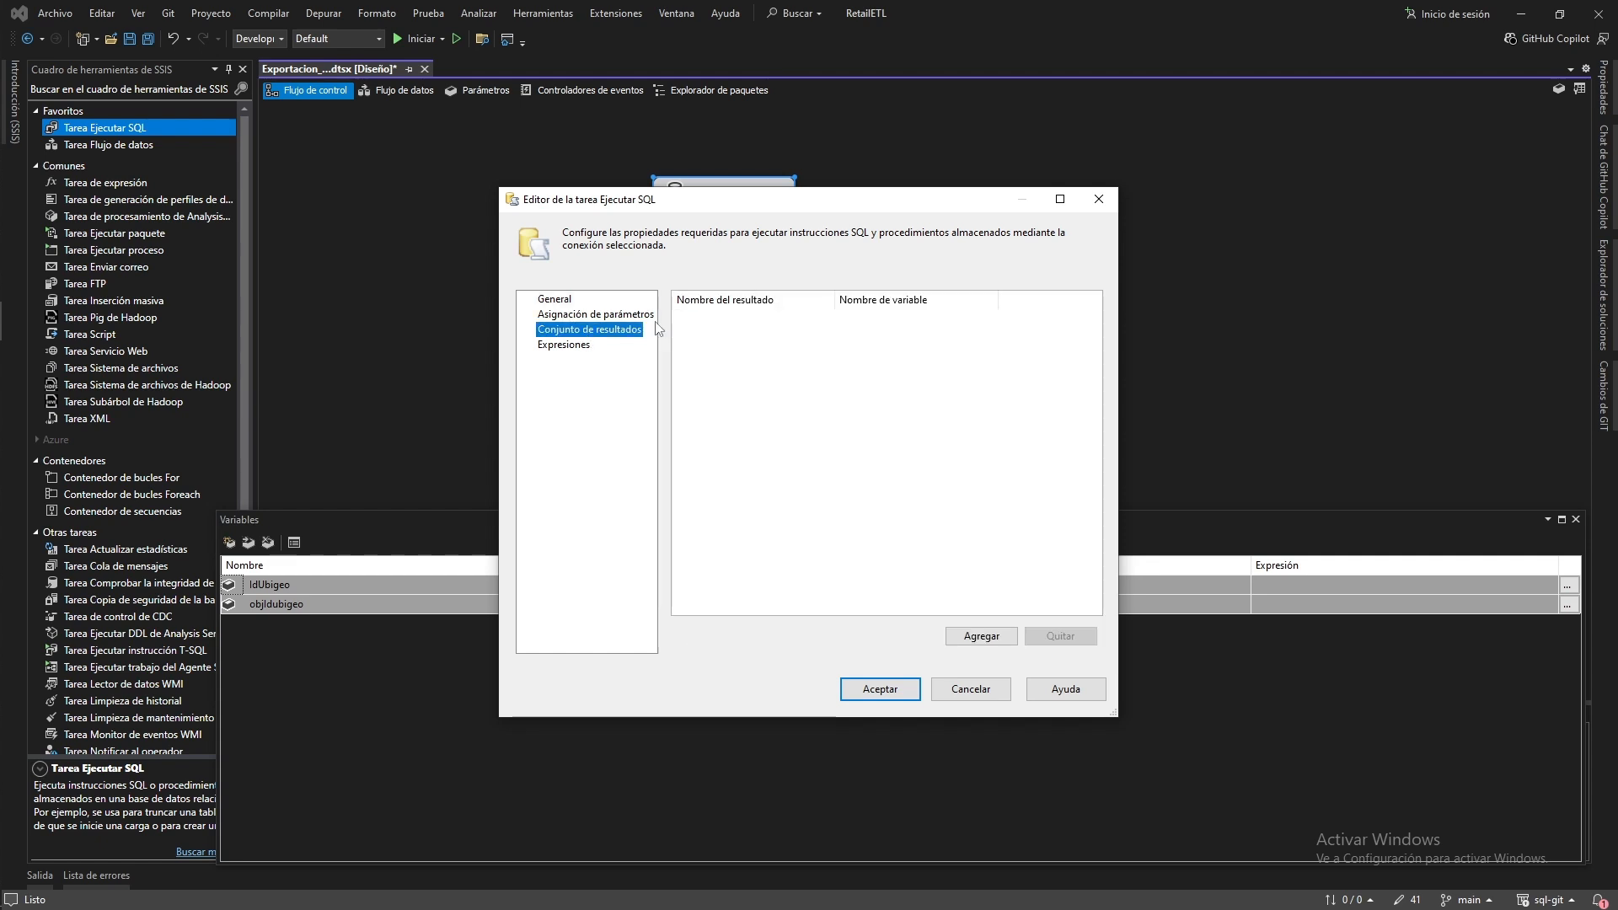
{"action": "left_click", "coordinate": [993, 639]}
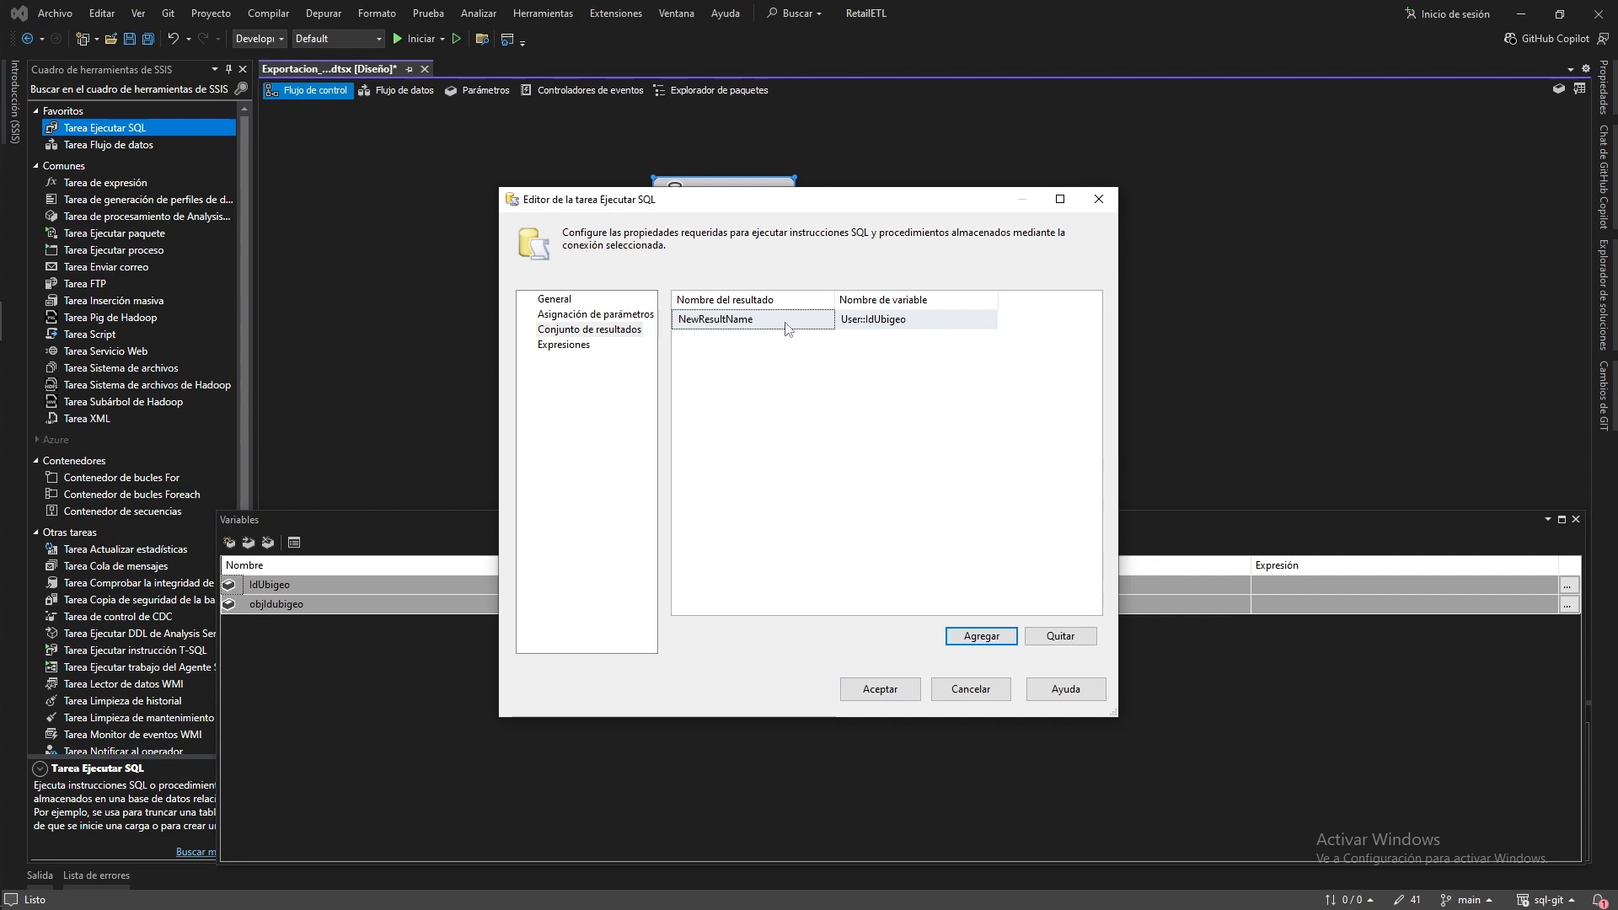
{"action": "left_click", "coordinate": [910, 325]}
{"action": "left_click", "coordinate": [989, 320]}
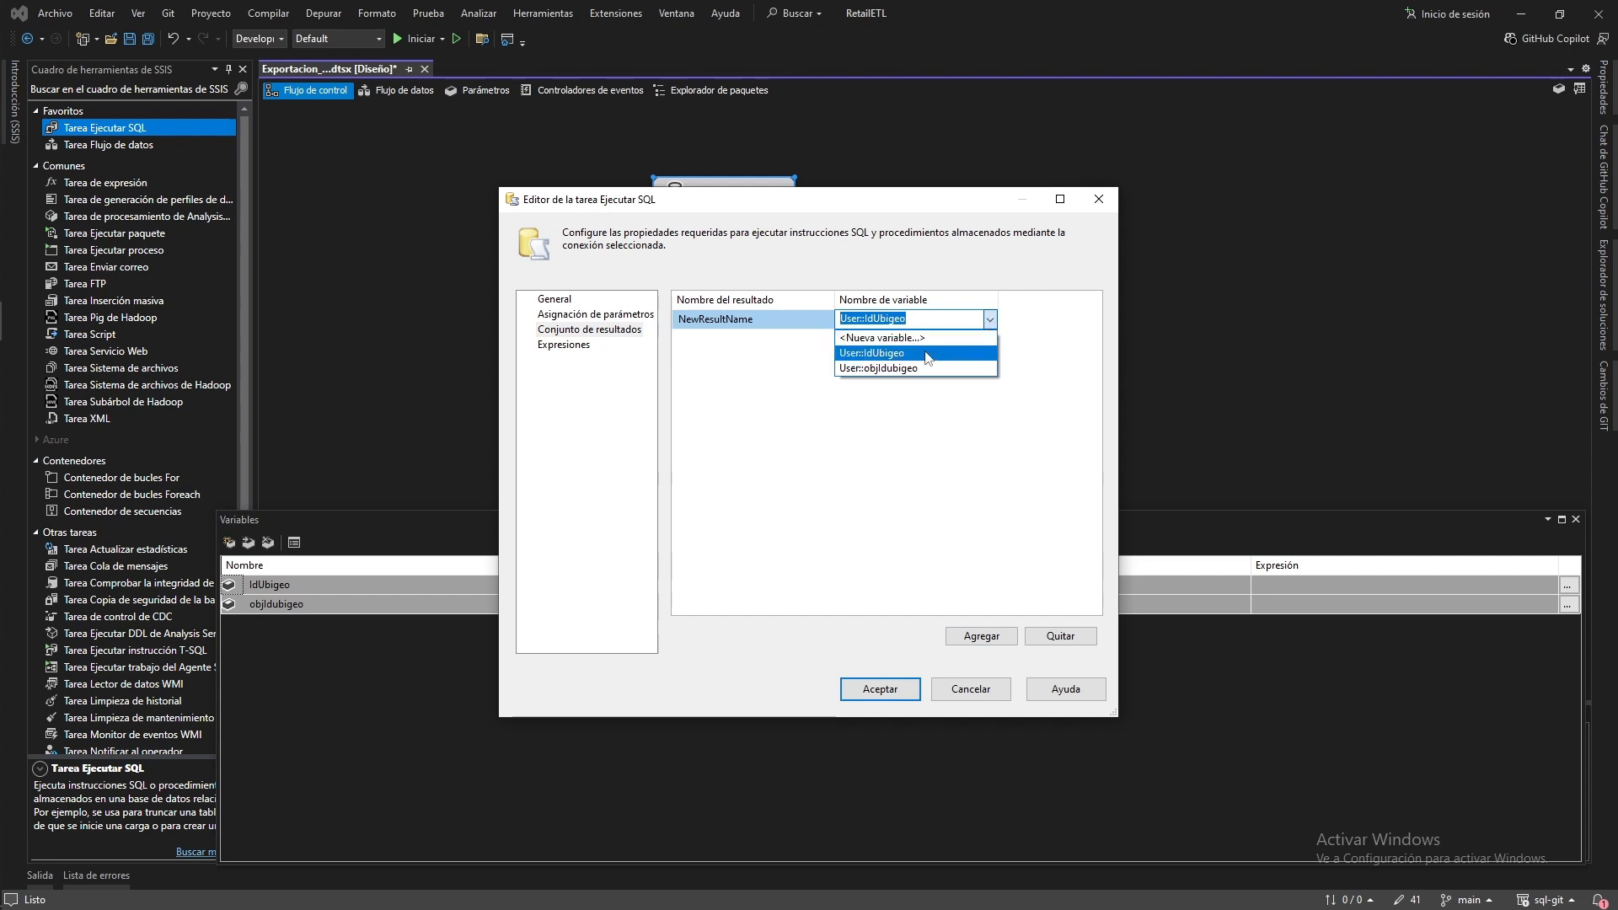
{"action": "left_click", "coordinate": [909, 369]}
Set the mapping's result name to 0, accept the Execute SQL task settings and save the package
{"action": "left_click", "coordinate": [756, 362]}
{"action": "left_click", "coordinate": [750, 318]}
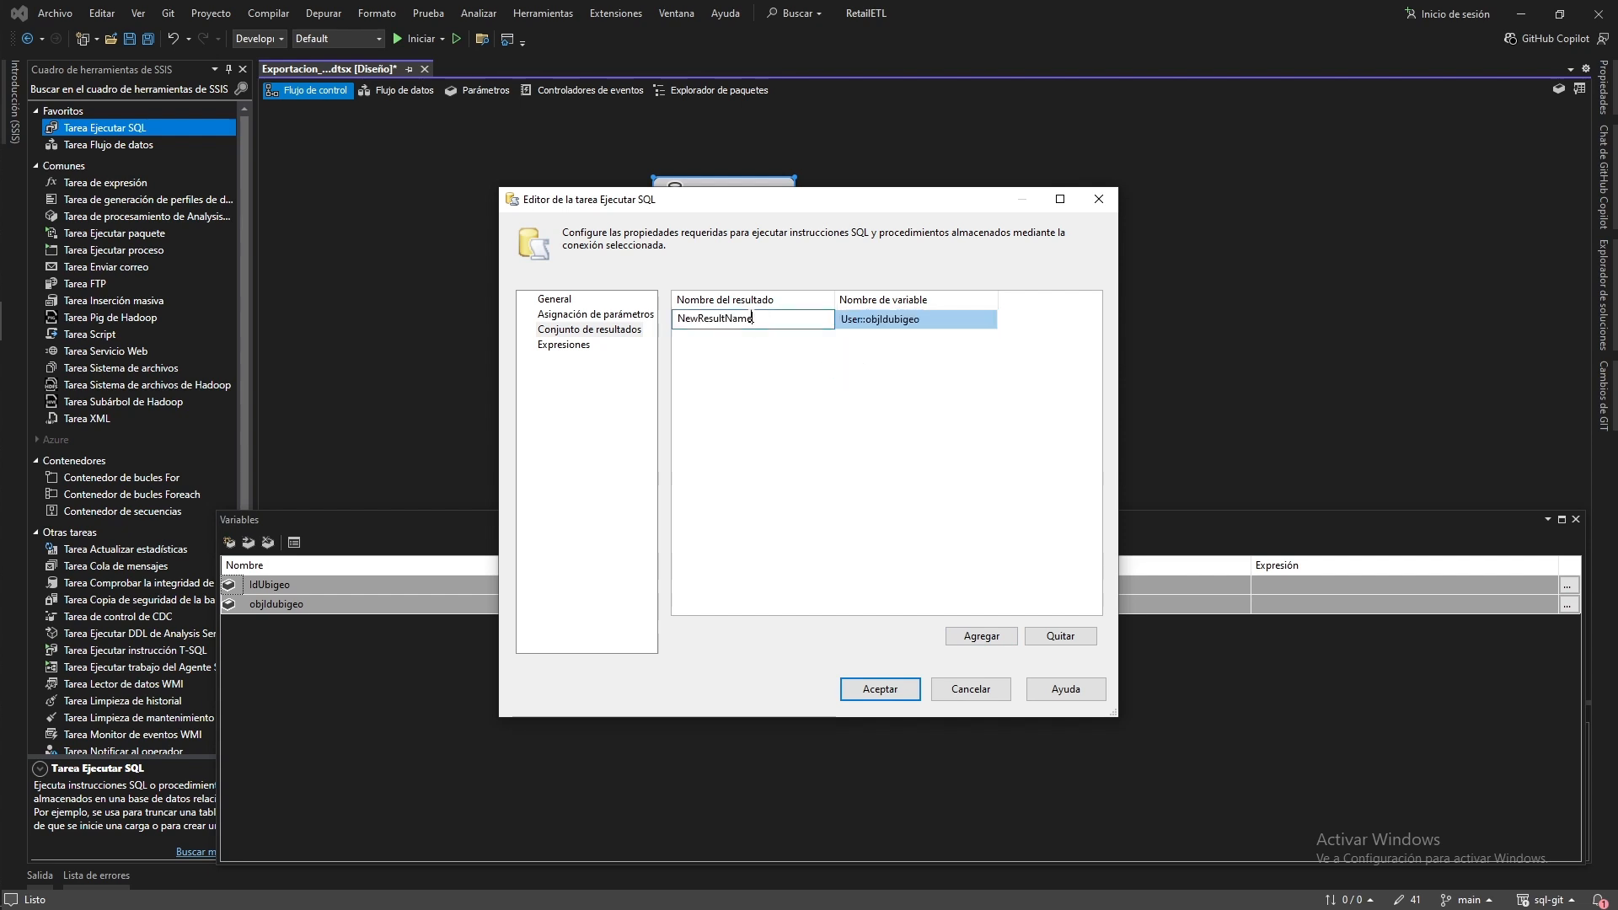
{"action": "double_click", "coordinate": [743, 317]}
{"action": "type", "text": "0"}
{"action": "left_click", "coordinate": [761, 378]}
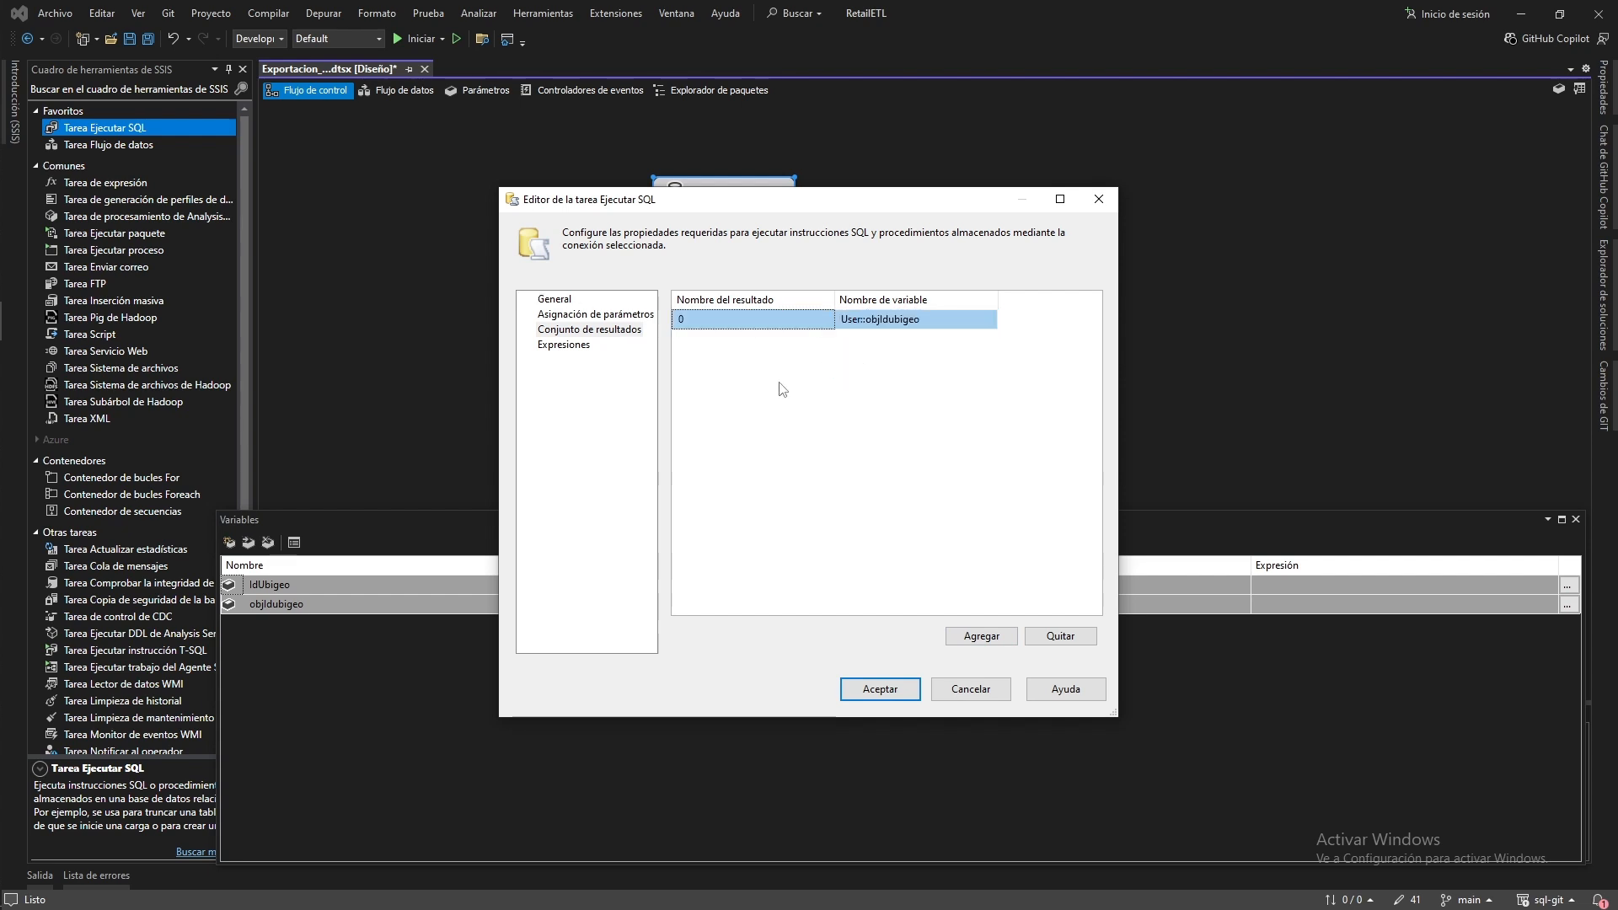
{"action": "left_click", "coordinate": [881, 693]}
{"action": "key", "text": "ctrl+s"}
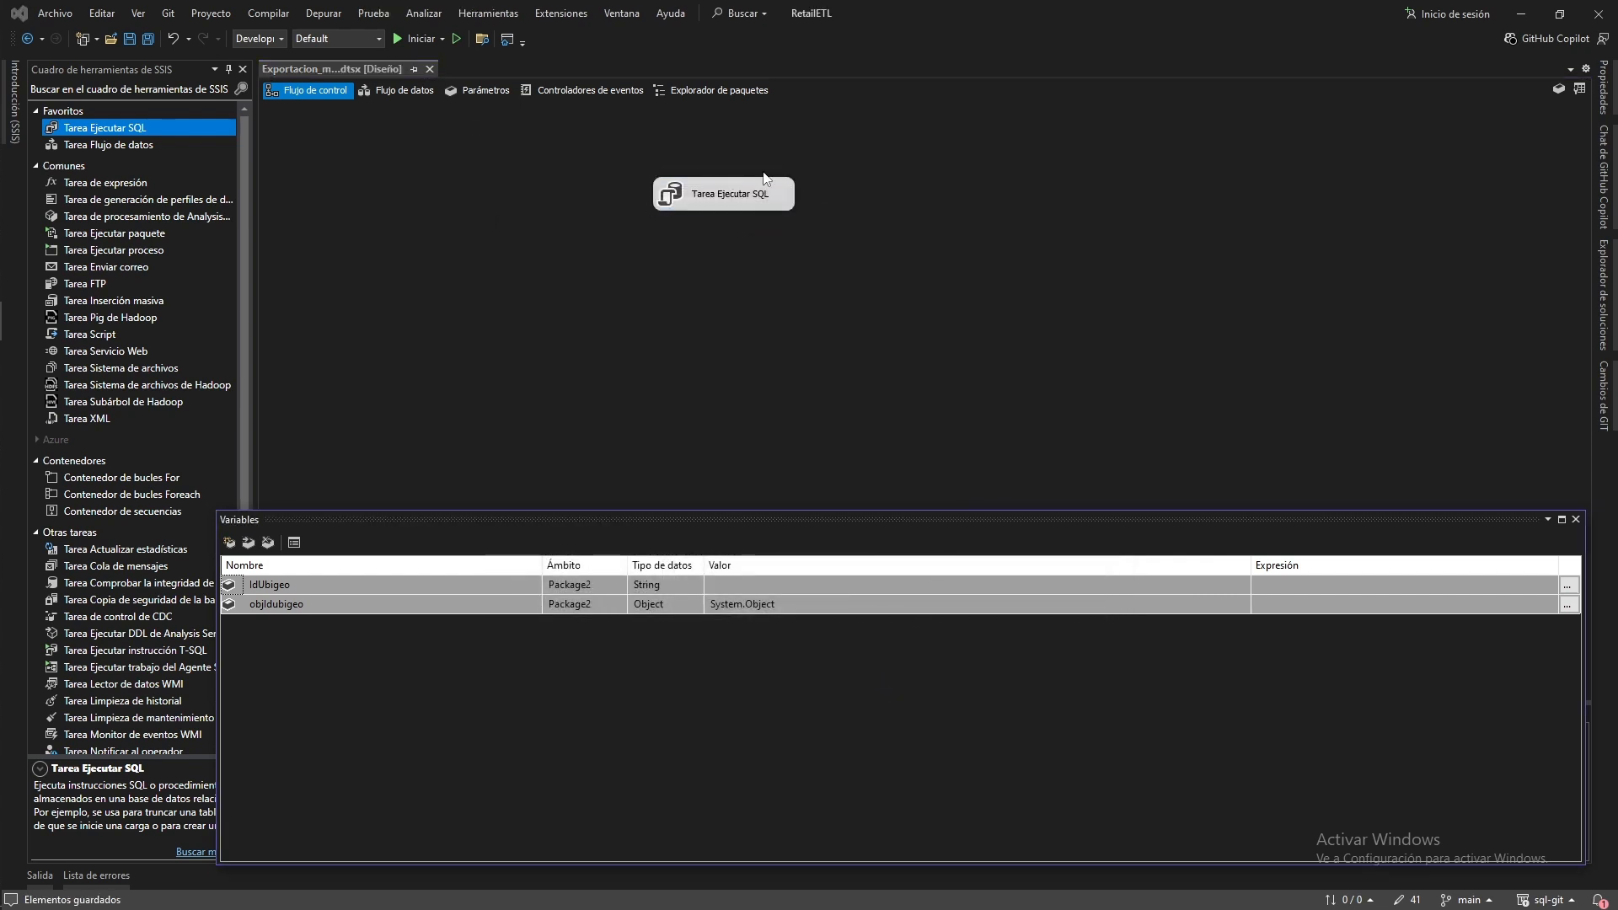
Place an enlarged Foreach loop container (Contenedor de bucles Foreach) below the Execute SQL task and connect the task to it
{"action": "left_click_drag", "start_coordinate": [717, 182], "coordinate": [717, 171]}
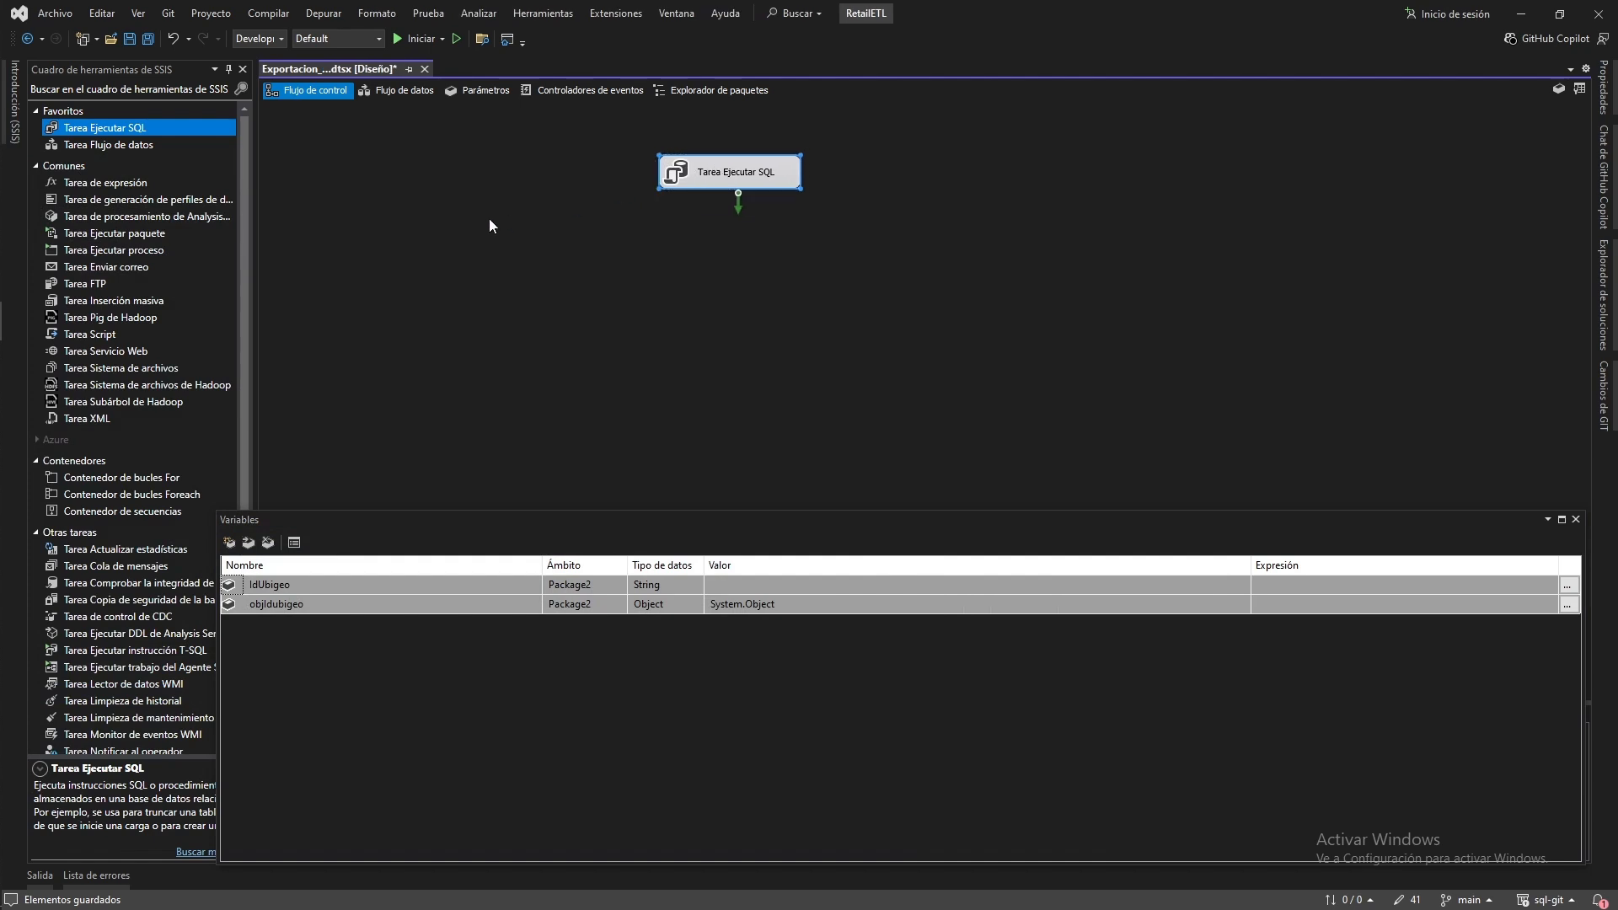
{"action": "left_click_drag", "start_coordinate": [453, 525], "coordinate": [482, 501]}
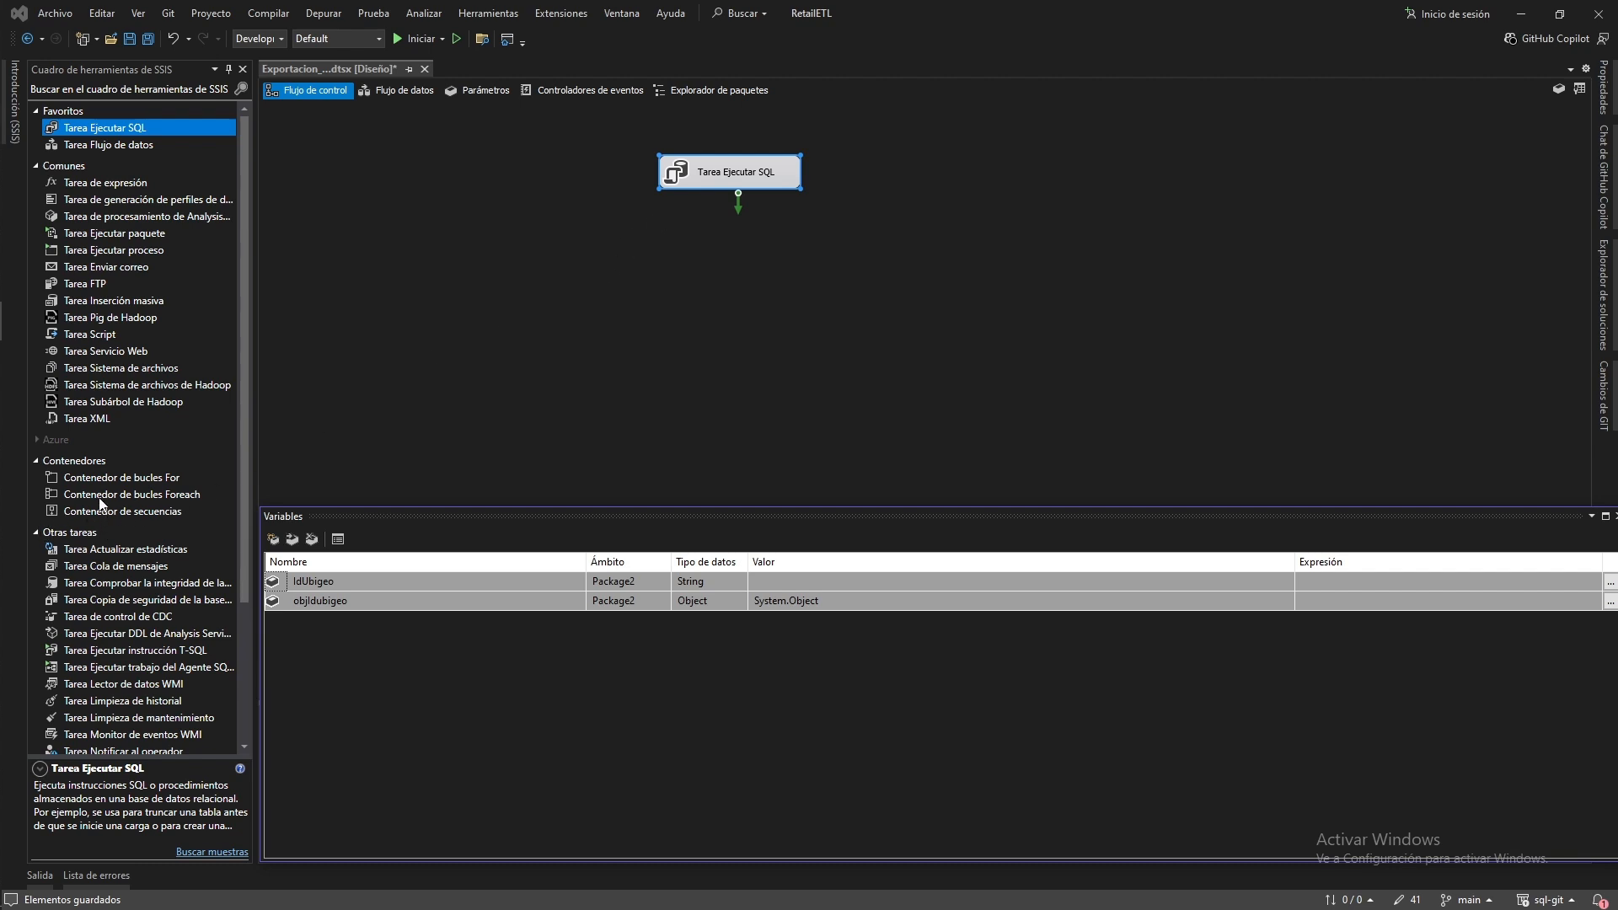
{"action": "left_click_drag", "start_coordinate": [108, 494], "coordinate": [575, 352]}
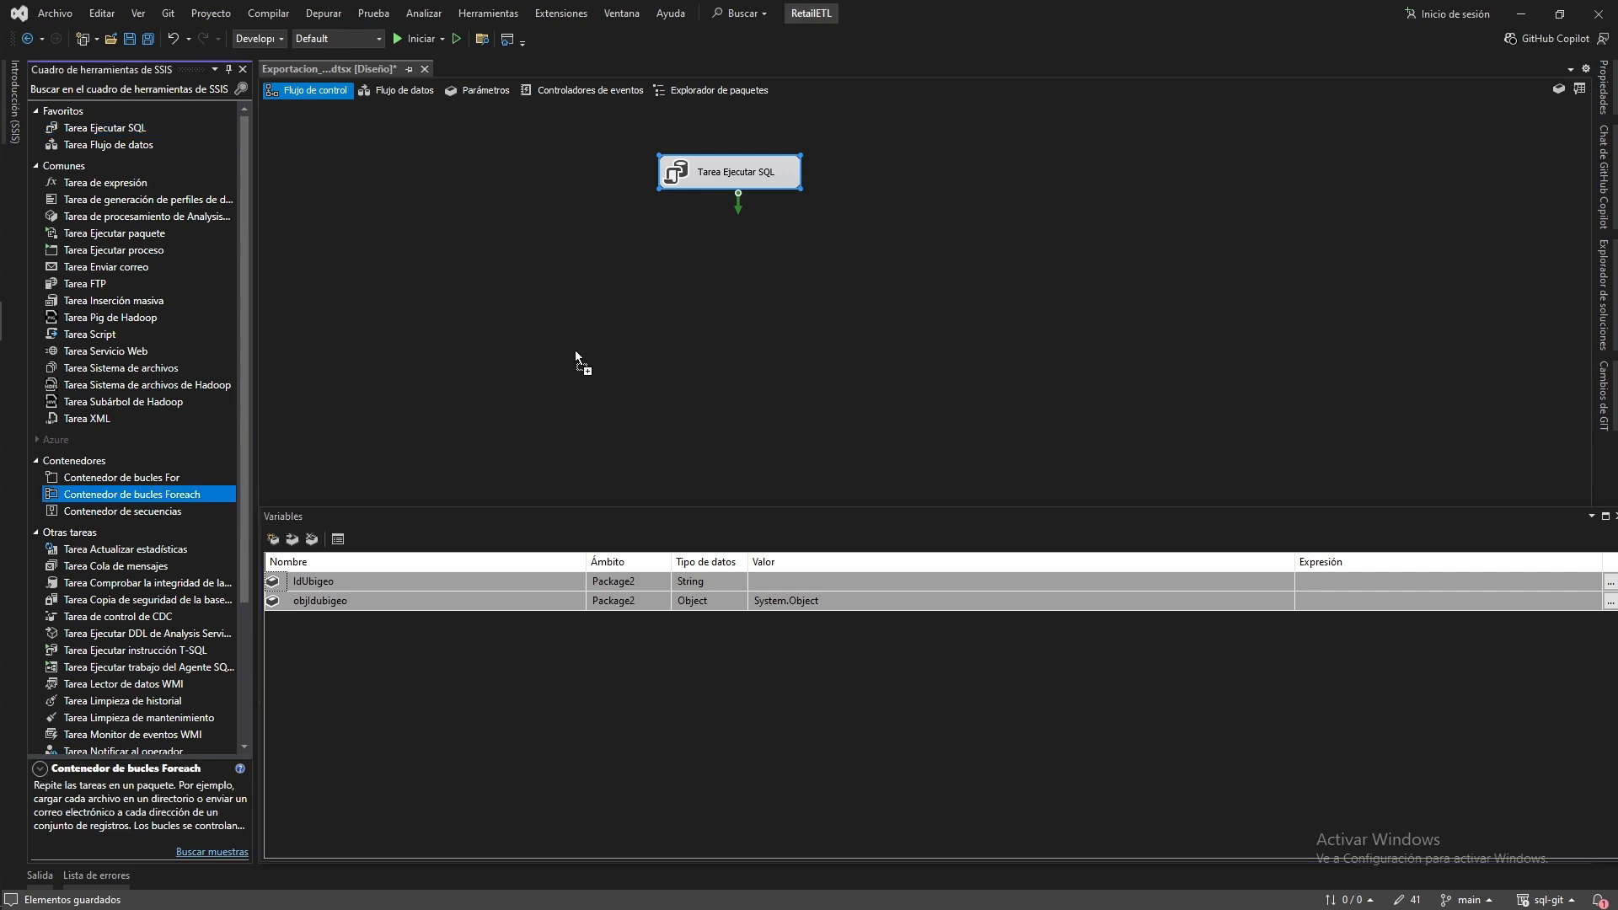
{"action": "left_click_drag", "start_coordinate": [692, 261], "coordinate": [693, 261]}
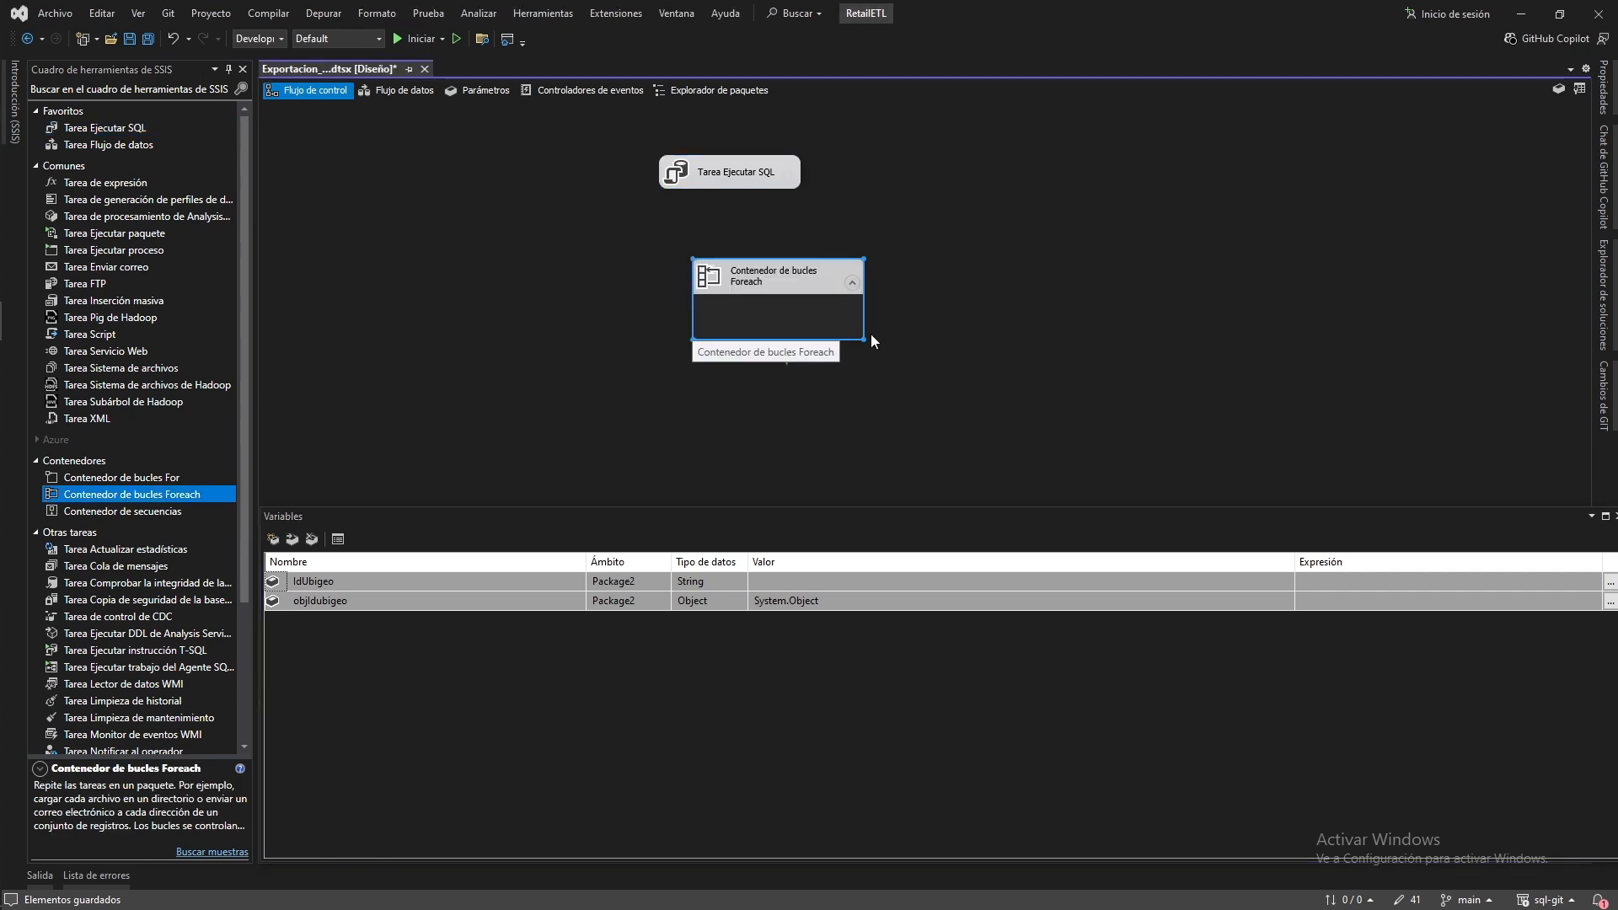
{"action": "left_click_drag", "start_coordinate": [859, 333], "coordinate": [905, 423]}
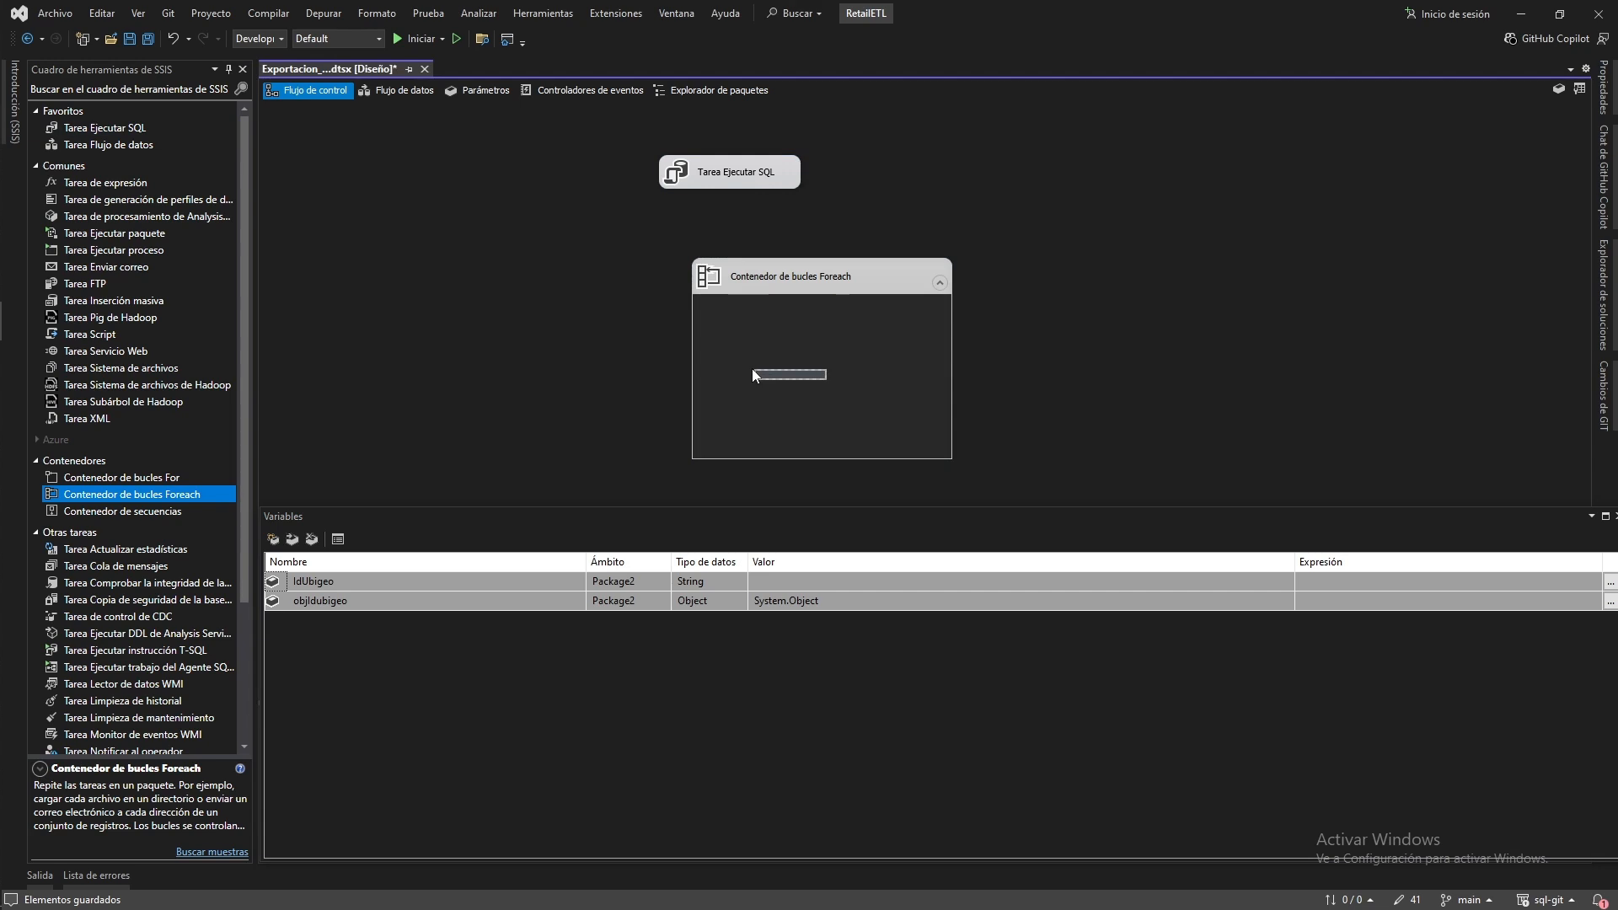
{"action": "left_click_drag", "start_coordinate": [772, 260], "coordinate": [734, 261]}
{"action": "left_click", "coordinate": [714, 174]}
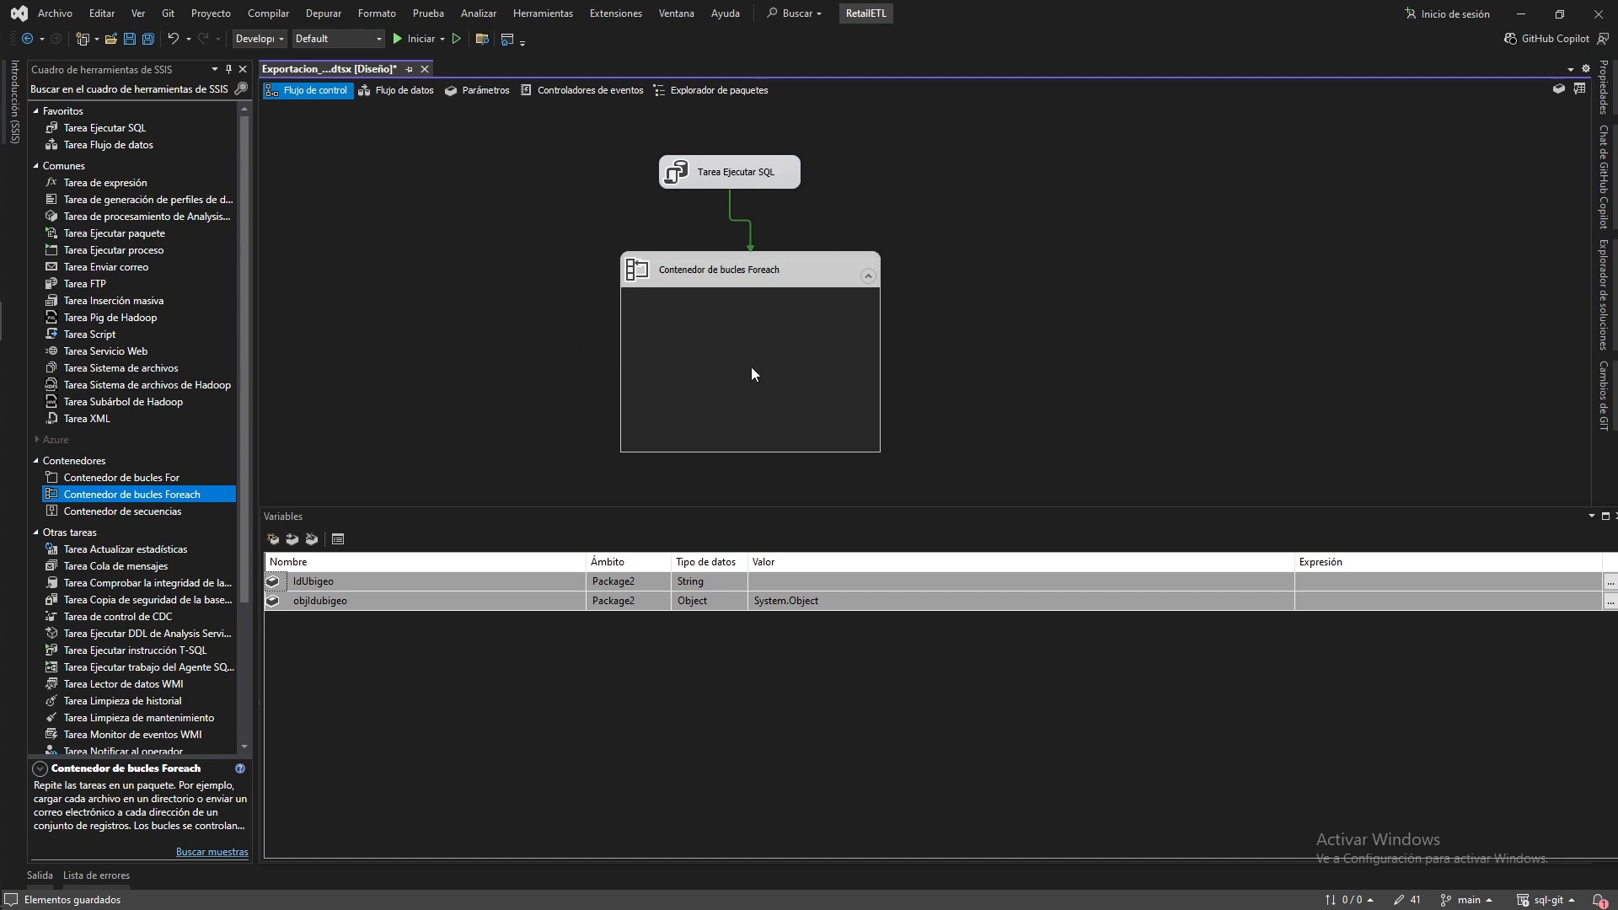
Add a data flow task (Tarea Flujo de datos) inside the Foreach loop container and enlarge the container slightly
{"action": "scroll", "coordinate": [167, 385], "scroll_direction": "down", "scroll_amount": 4}
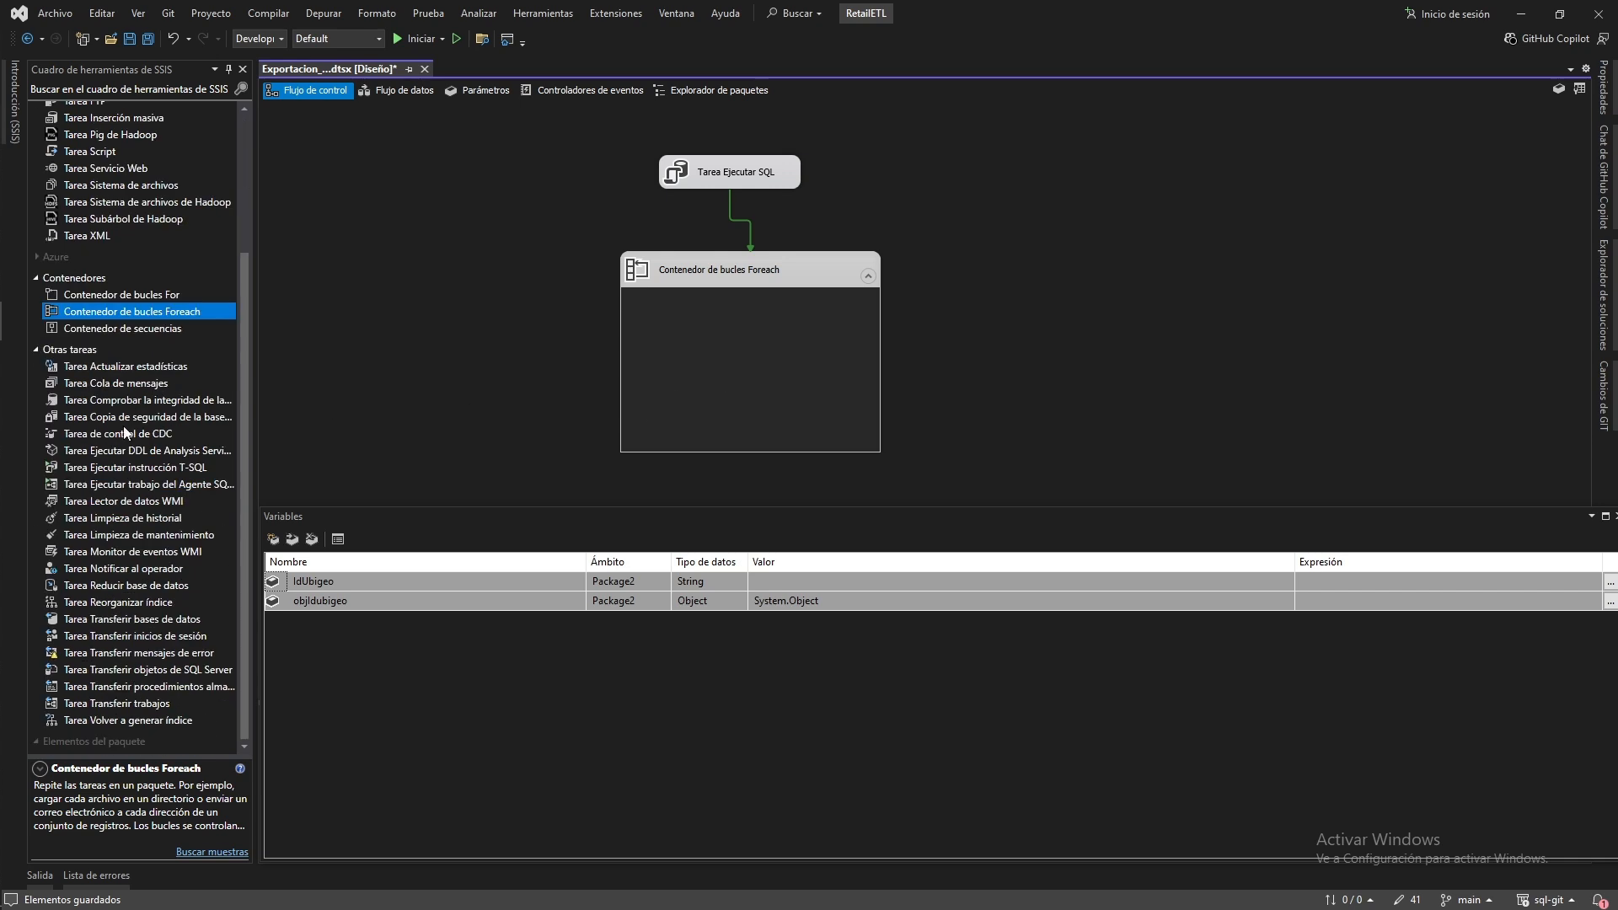
{"action": "scroll", "coordinate": [124, 436], "scroll_direction": "up", "scroll_amount": 4}
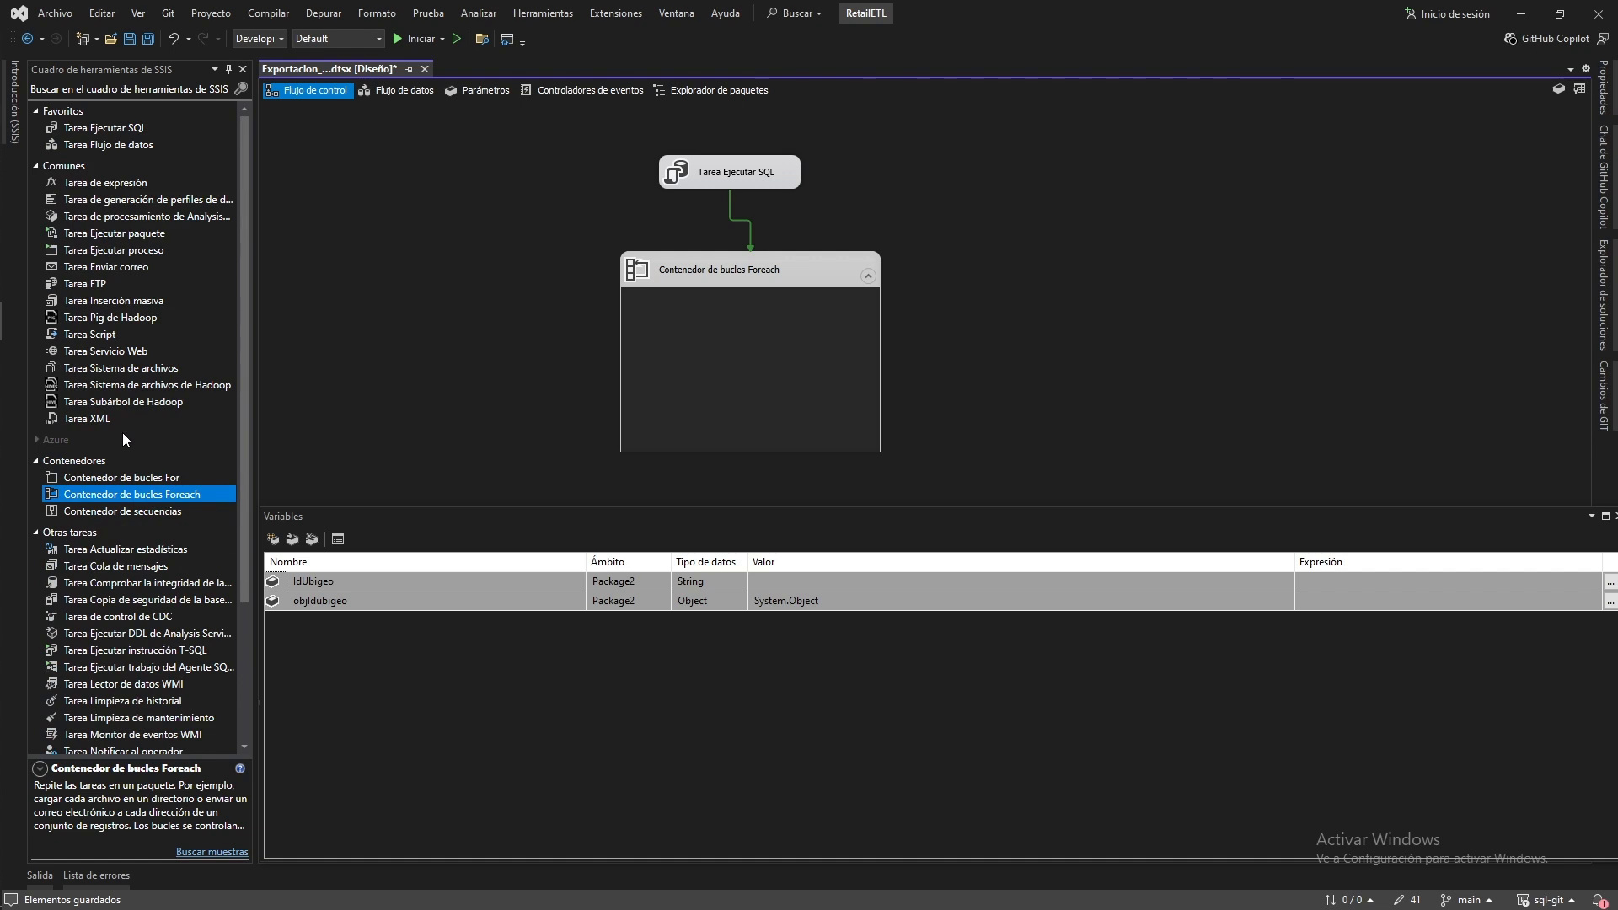
{"action": "scroll", "coordinate": [123, 439], "scroll_direction": "down", "scroll_amount": 2}
{"action": "scroll", "coordinate": [124, 438], "scroll_direction": "down", "scroll_amount": 2}
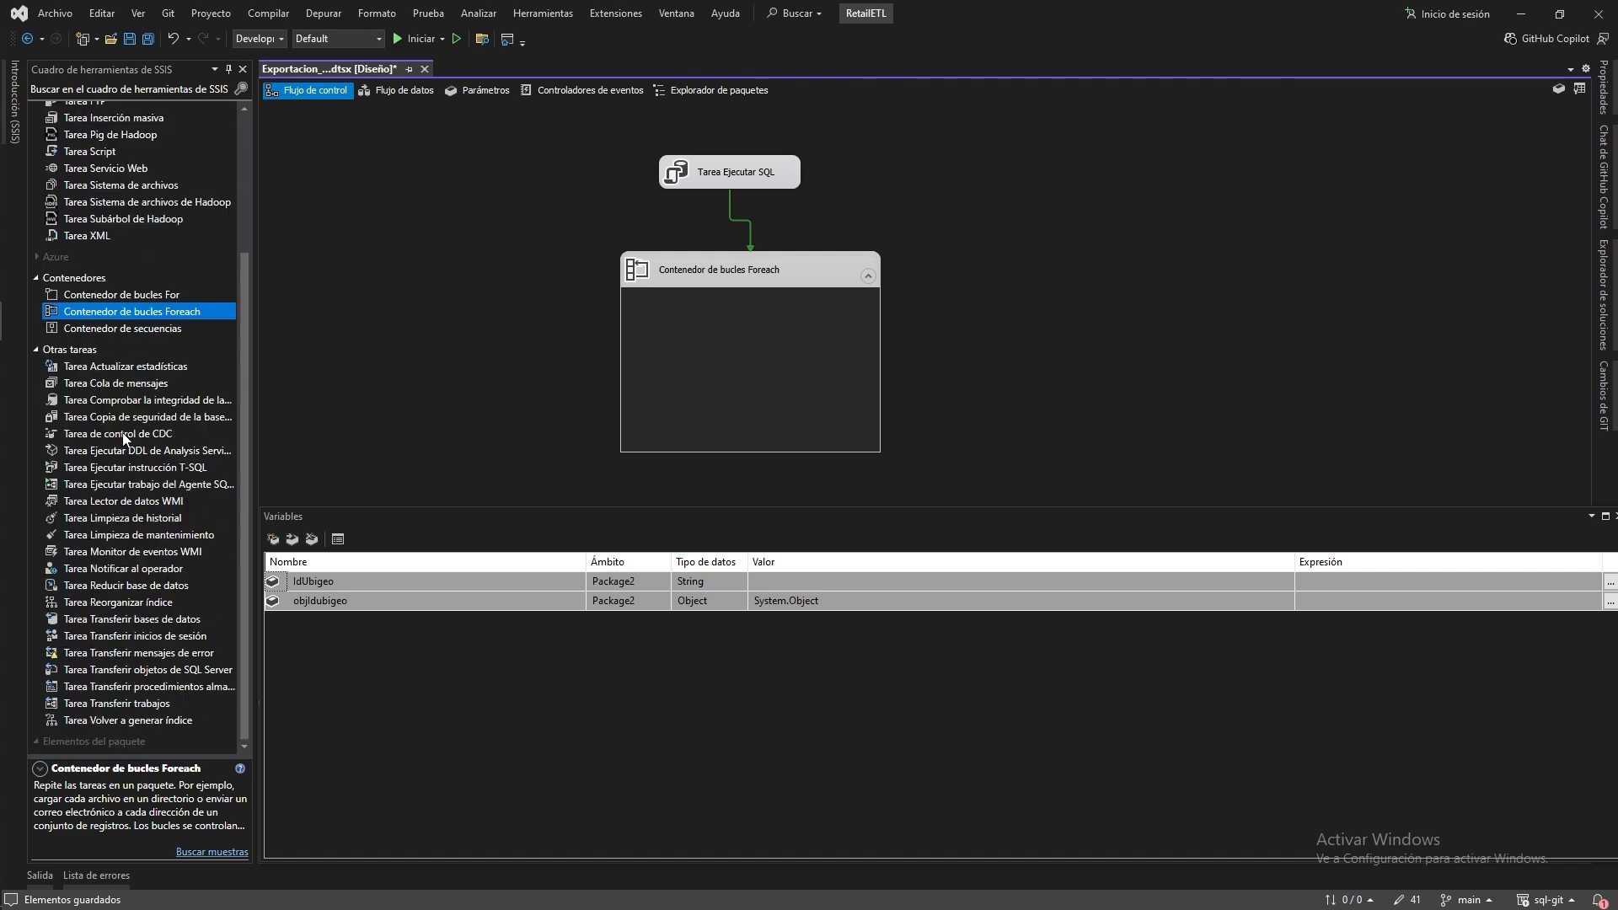
{"action": "scroll", "coordinate": [135, 529], "scroll_direction": "up", "scroll_amount": 4}
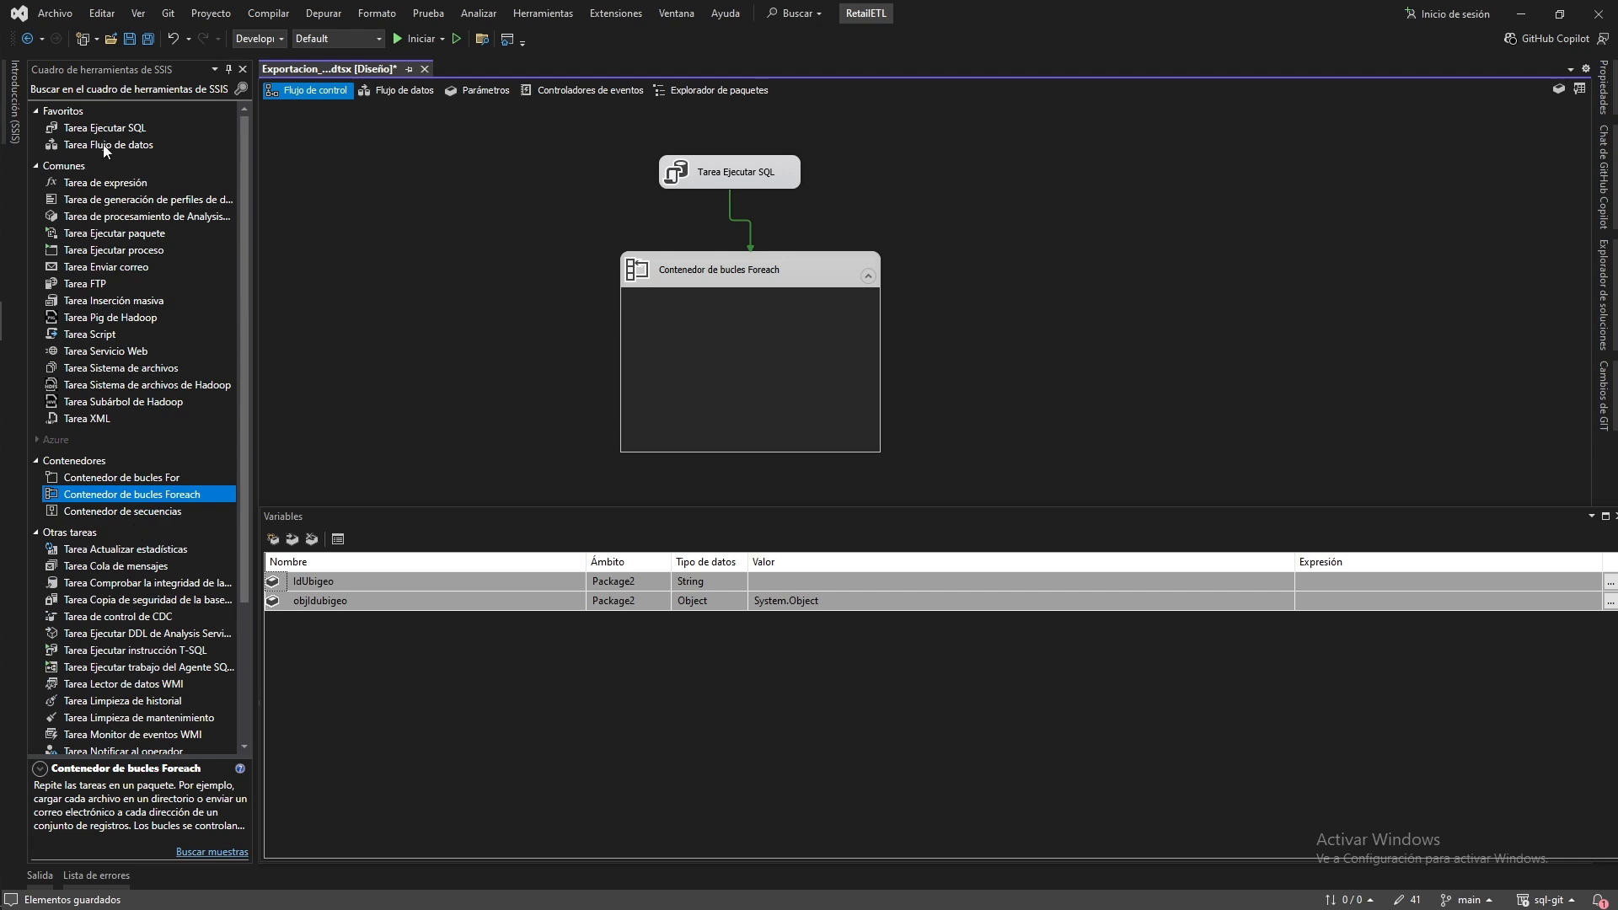
{"action": "left_click_drag", "start_coordinate": [104, 149], "coordinate": [754, 394]}
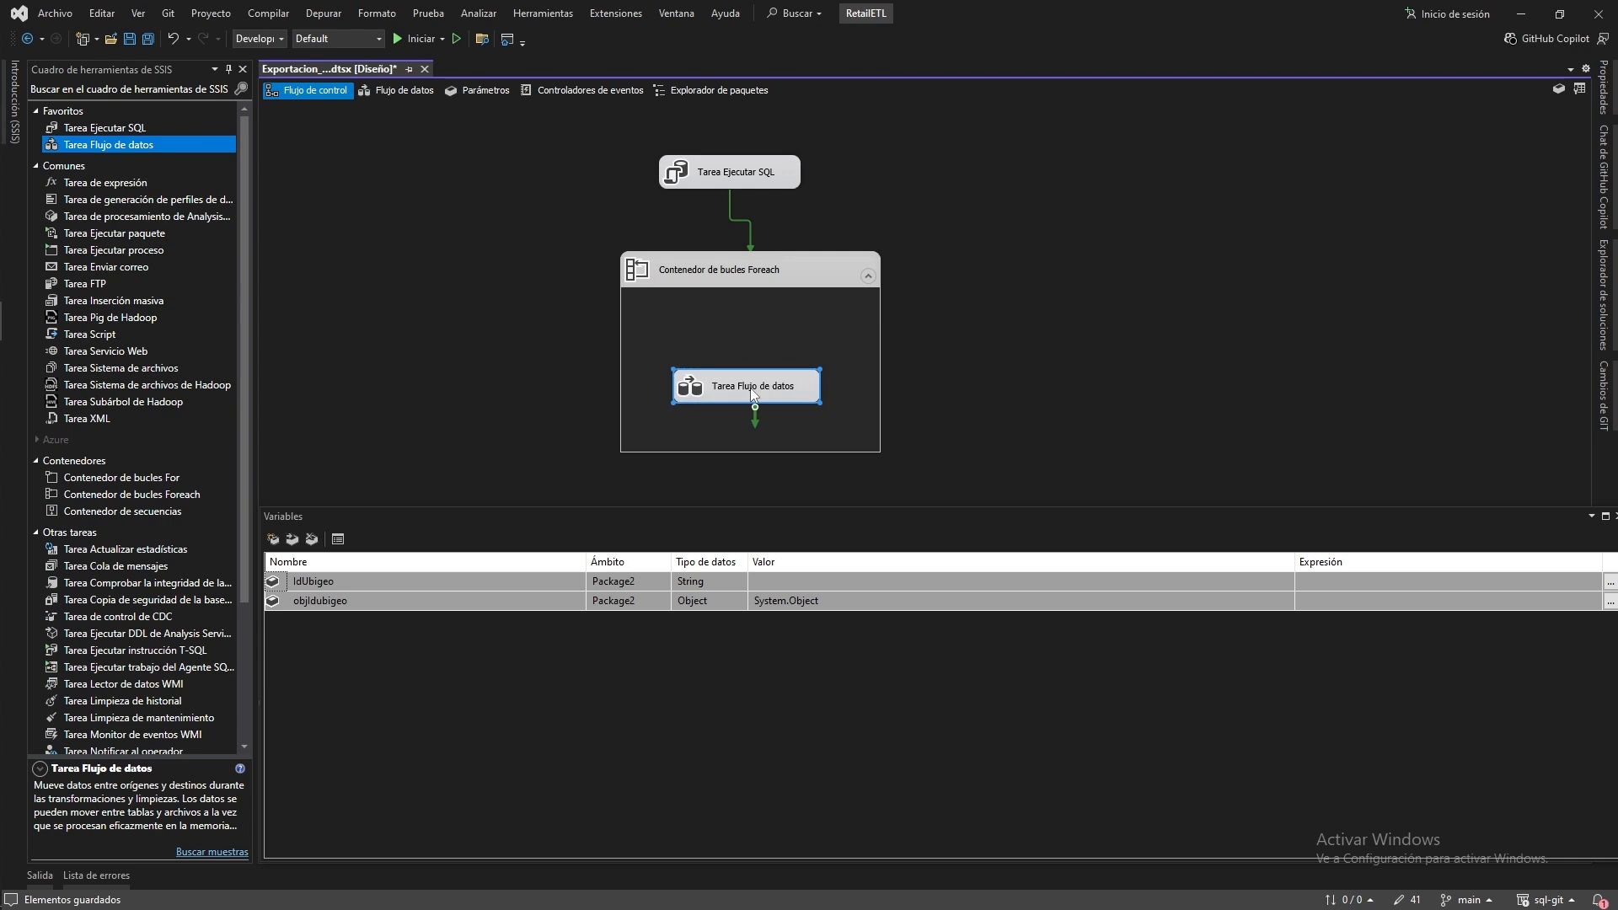
{"action": "left_click", "coordinate": [881, 448]}
{"action": "left_click_drag", "start_coordinate": [880, 451], "coordinate": [886, 463]}
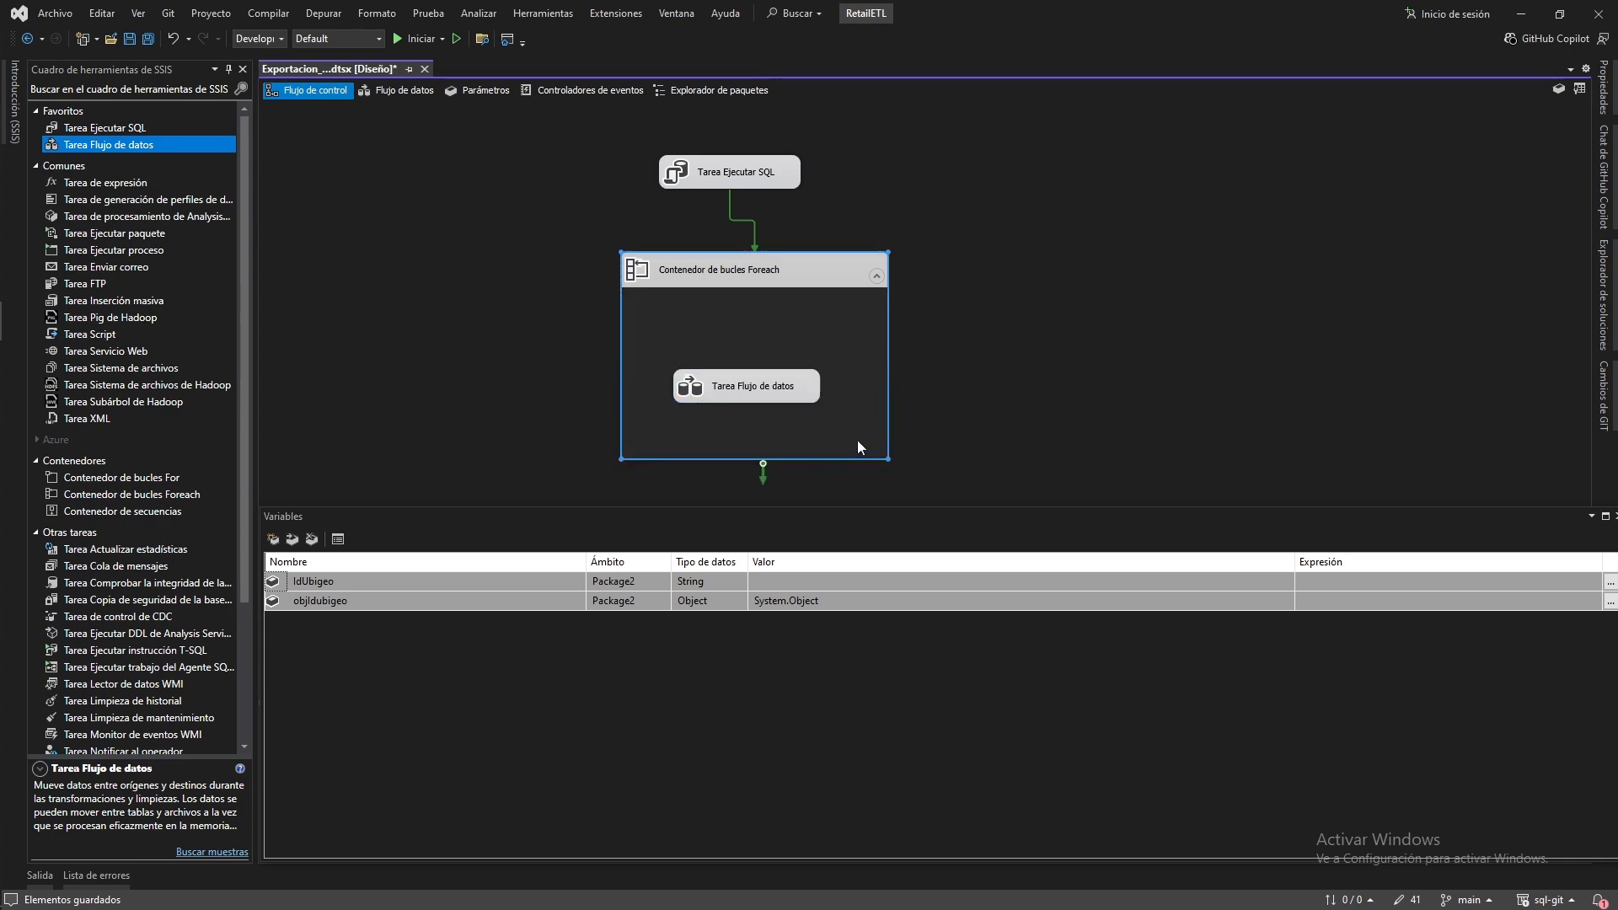
Open the data flow task inside the loop and add an OLE DB source (Origen de OLE DB) to it
{"action": "double_click", "coordinate": [753, 385]}
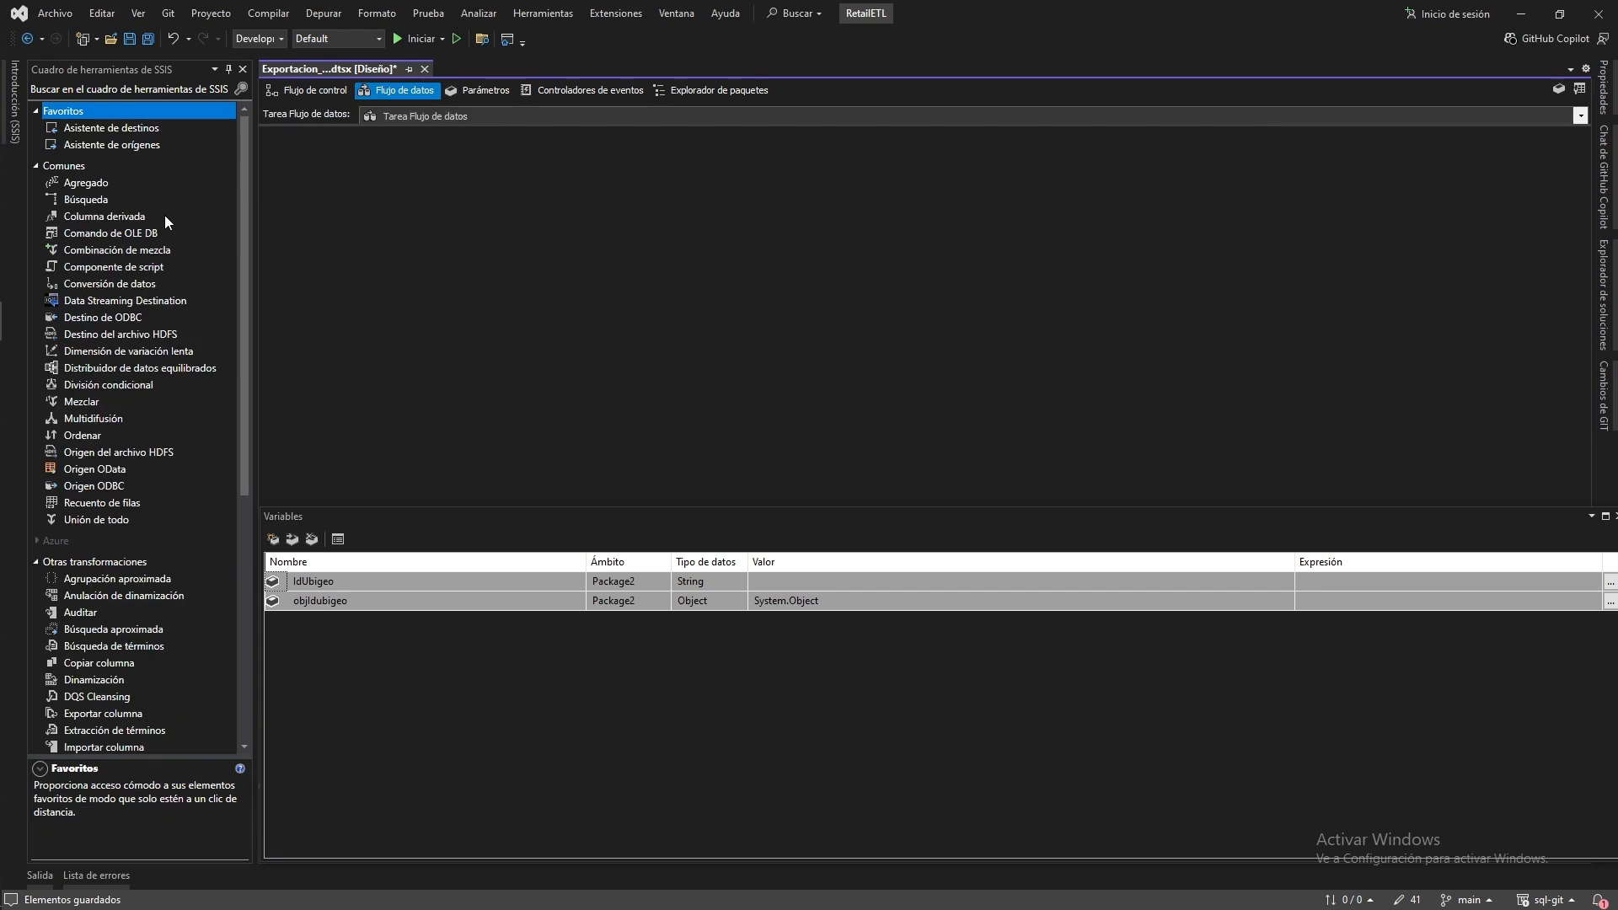
{"action": "scroll", "coordinate": [139, 436], "scroll_direction": "down", "scroll_amount": 8}
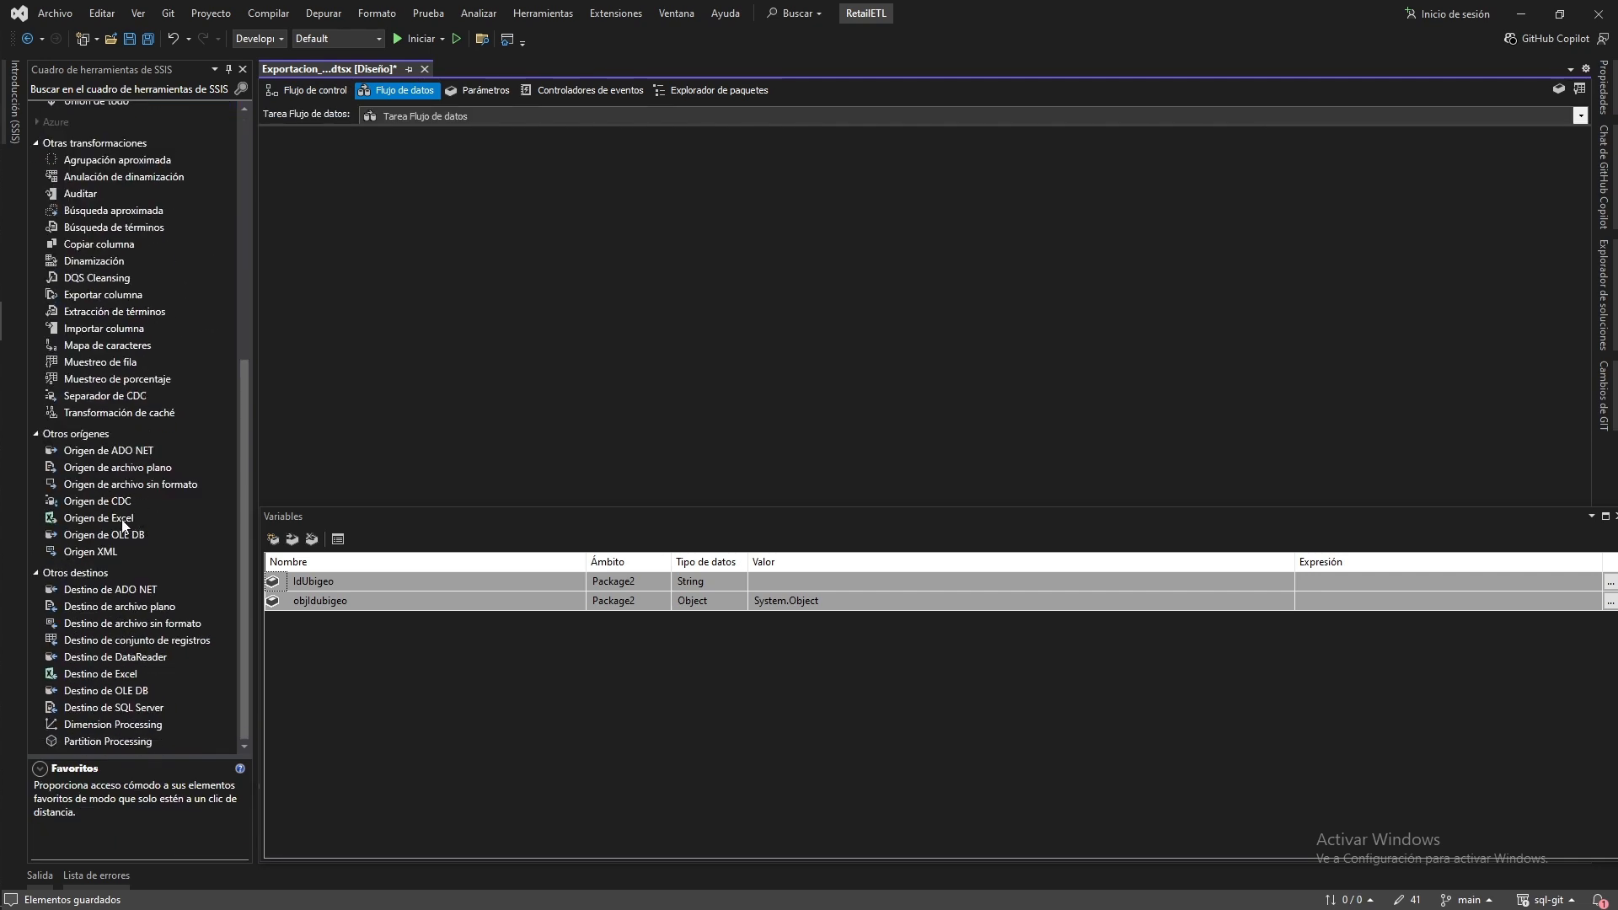
{"action": "left_click_drag", "start_coordinate": [88, 540], "coordinate": [448, 344]}
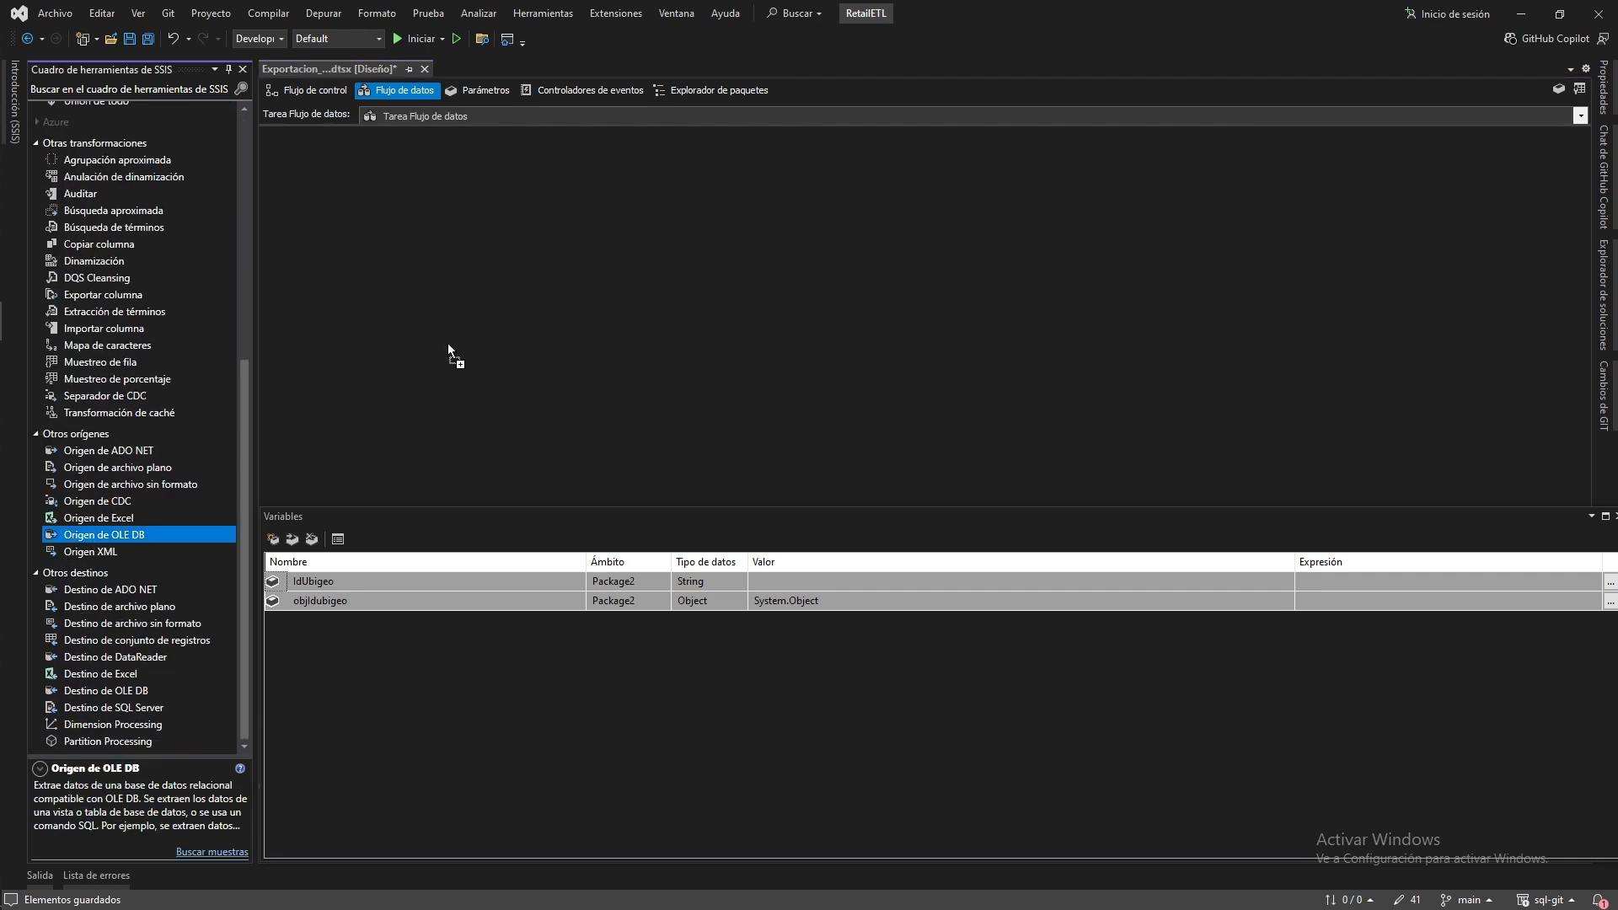
{"action": "left_click_drag", "start_coordinate": [689, 187], "coordinate": [689, 189]}
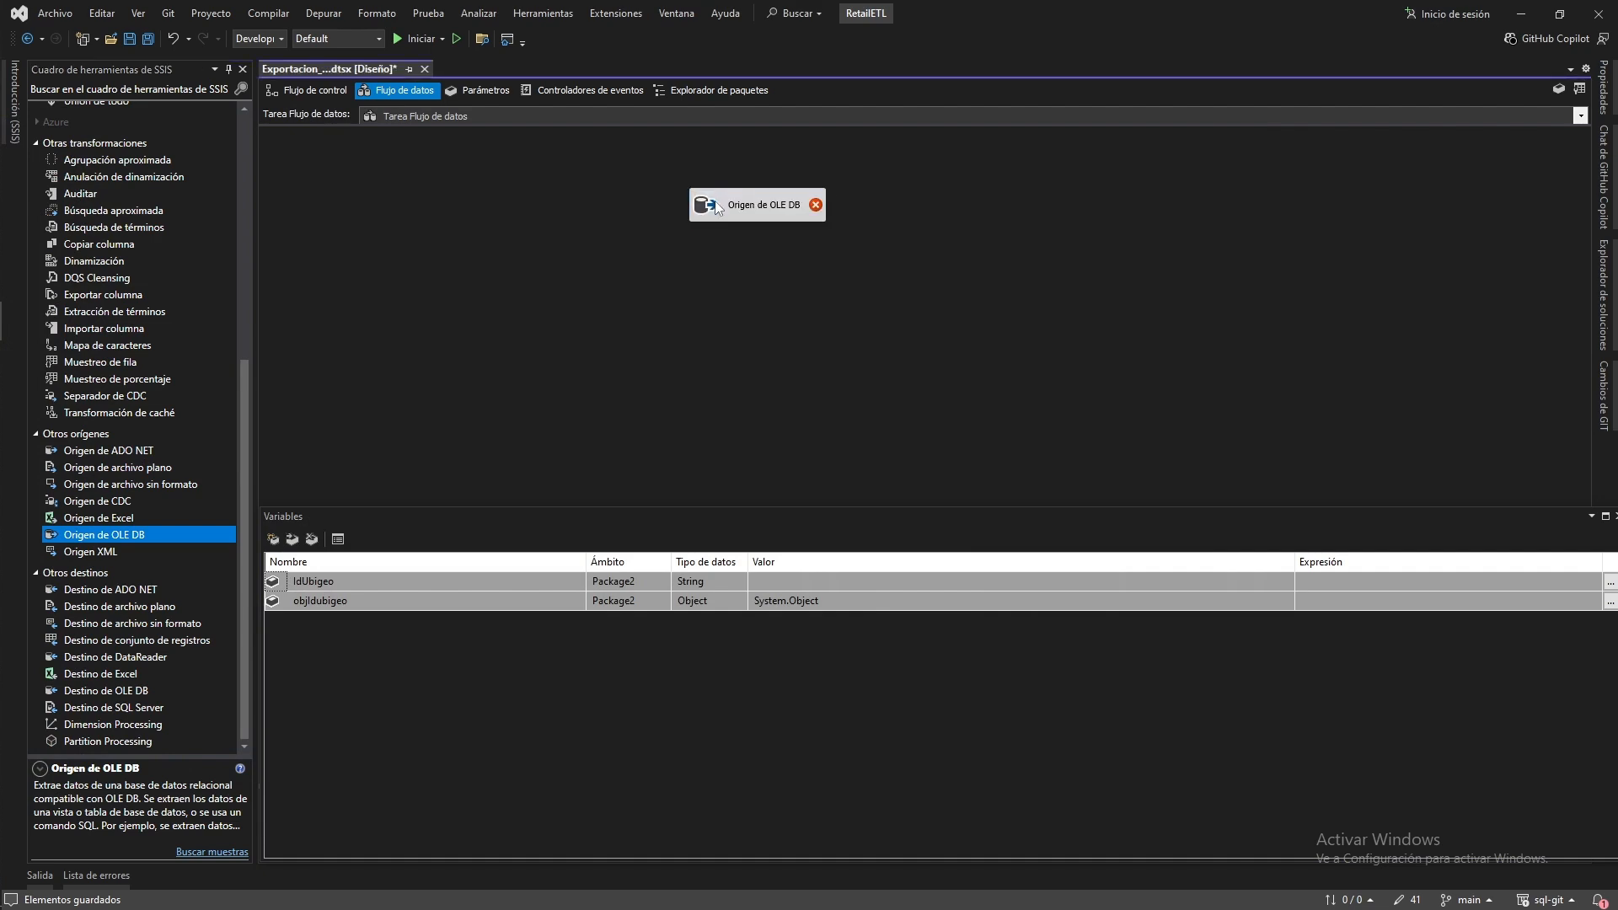
Set the OLE DB source's data access mode to SQL command (Comando SQL)
{"action": "double_click", "coordinate": [761, 206]}
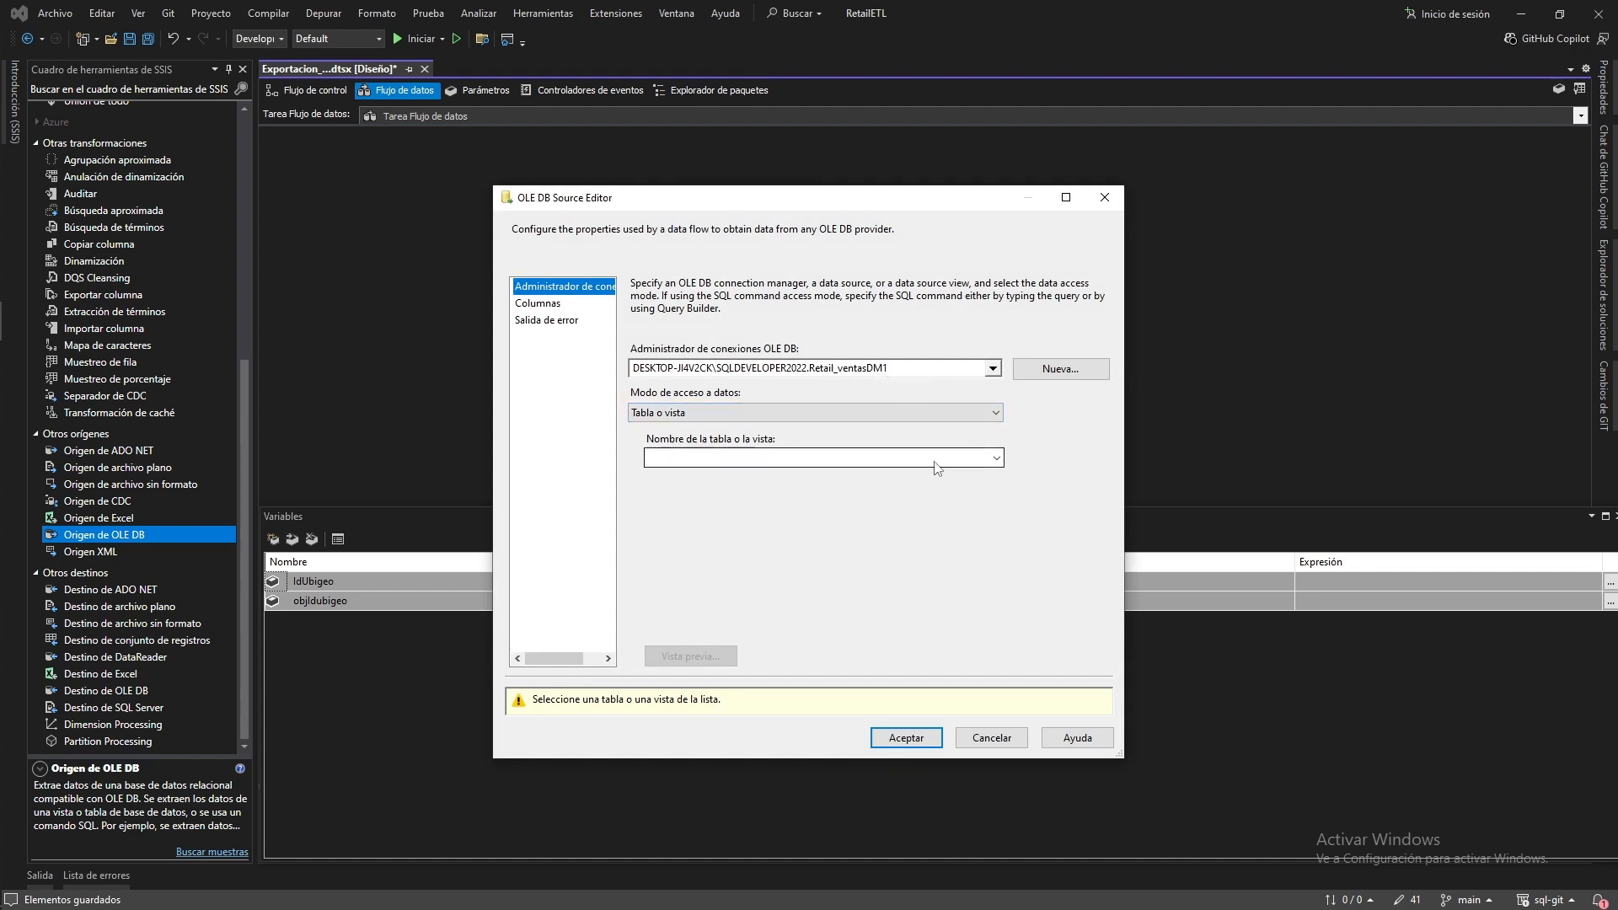
{"action": "left_click", "coordinate": [929, 416]}
{"action": "left_click", "coordinate": [822, 456]}
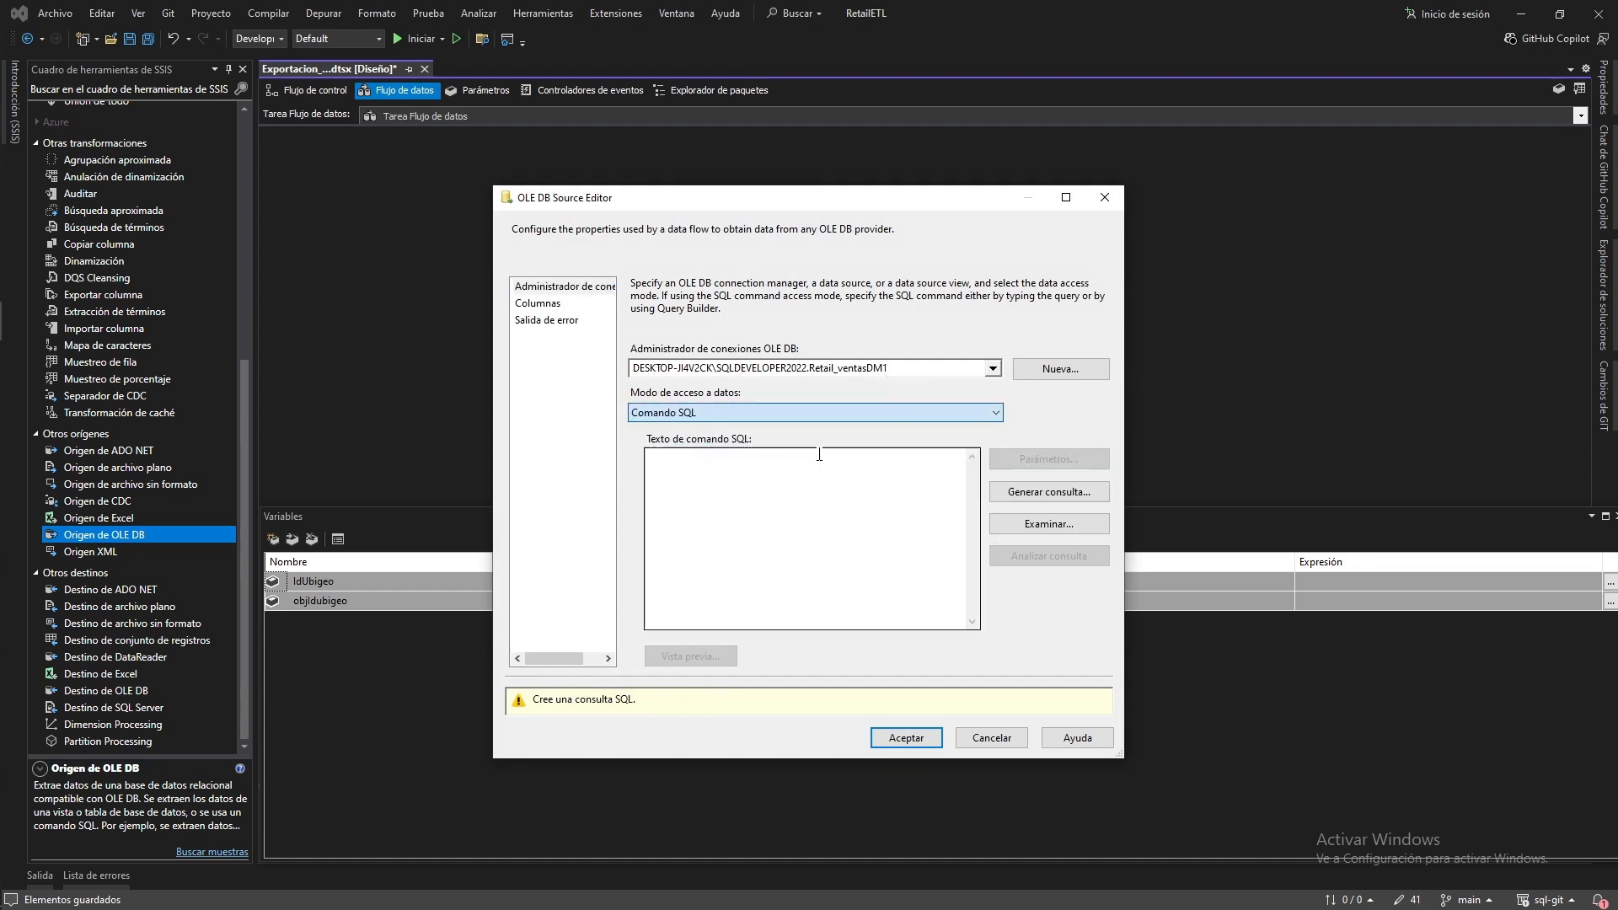
Switch to SQL Server Management Studio and copy the whole sales query, from its select distinct through where Id_Ubigeo = 1
{"action": "mouse_move", "coordinate": [19, 448]}
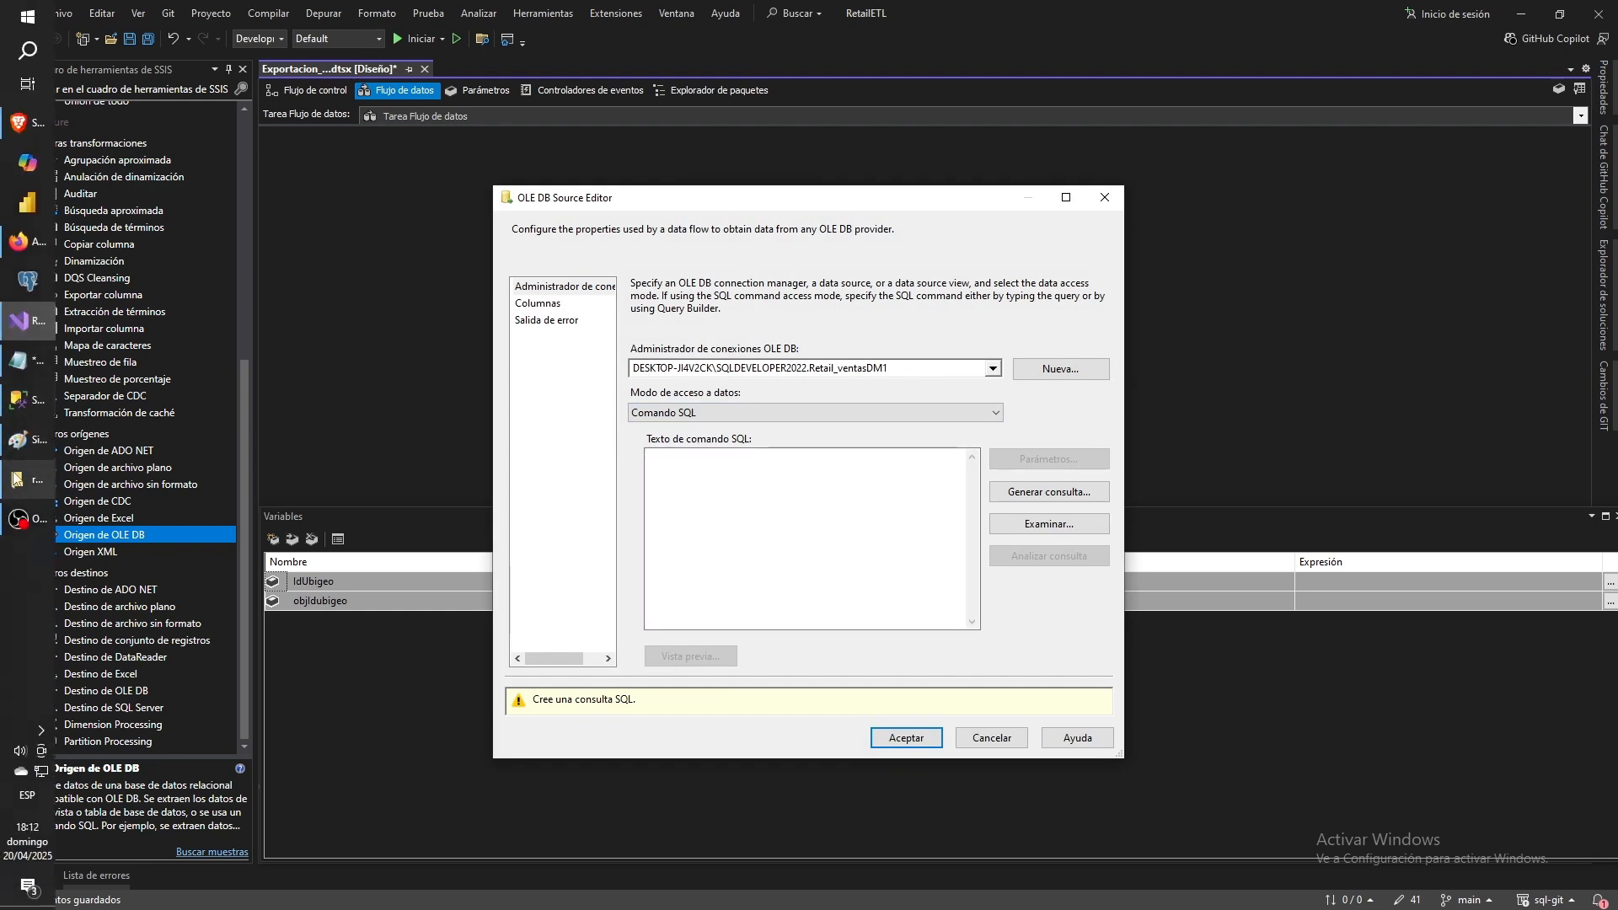
{"action": "left_click", "coordinate": [20, 402]}
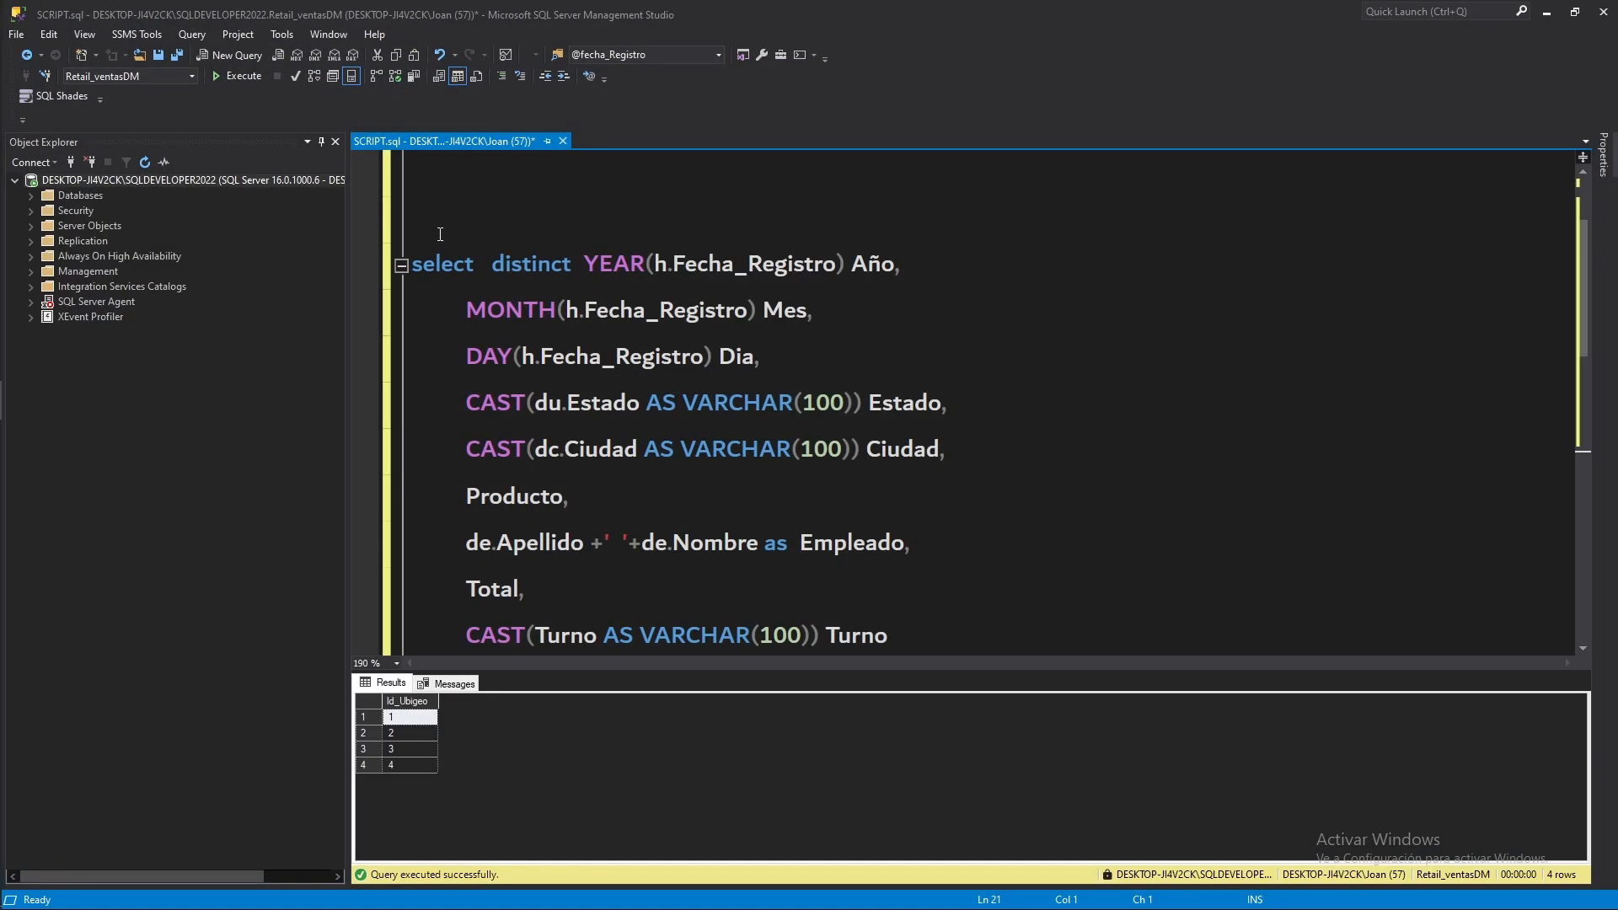
{"action": "left_click_drag", "start_coordinate": [439, 231], "coordinate": [634, 357]}
{"action": "key", "text": "ctrl+c"}
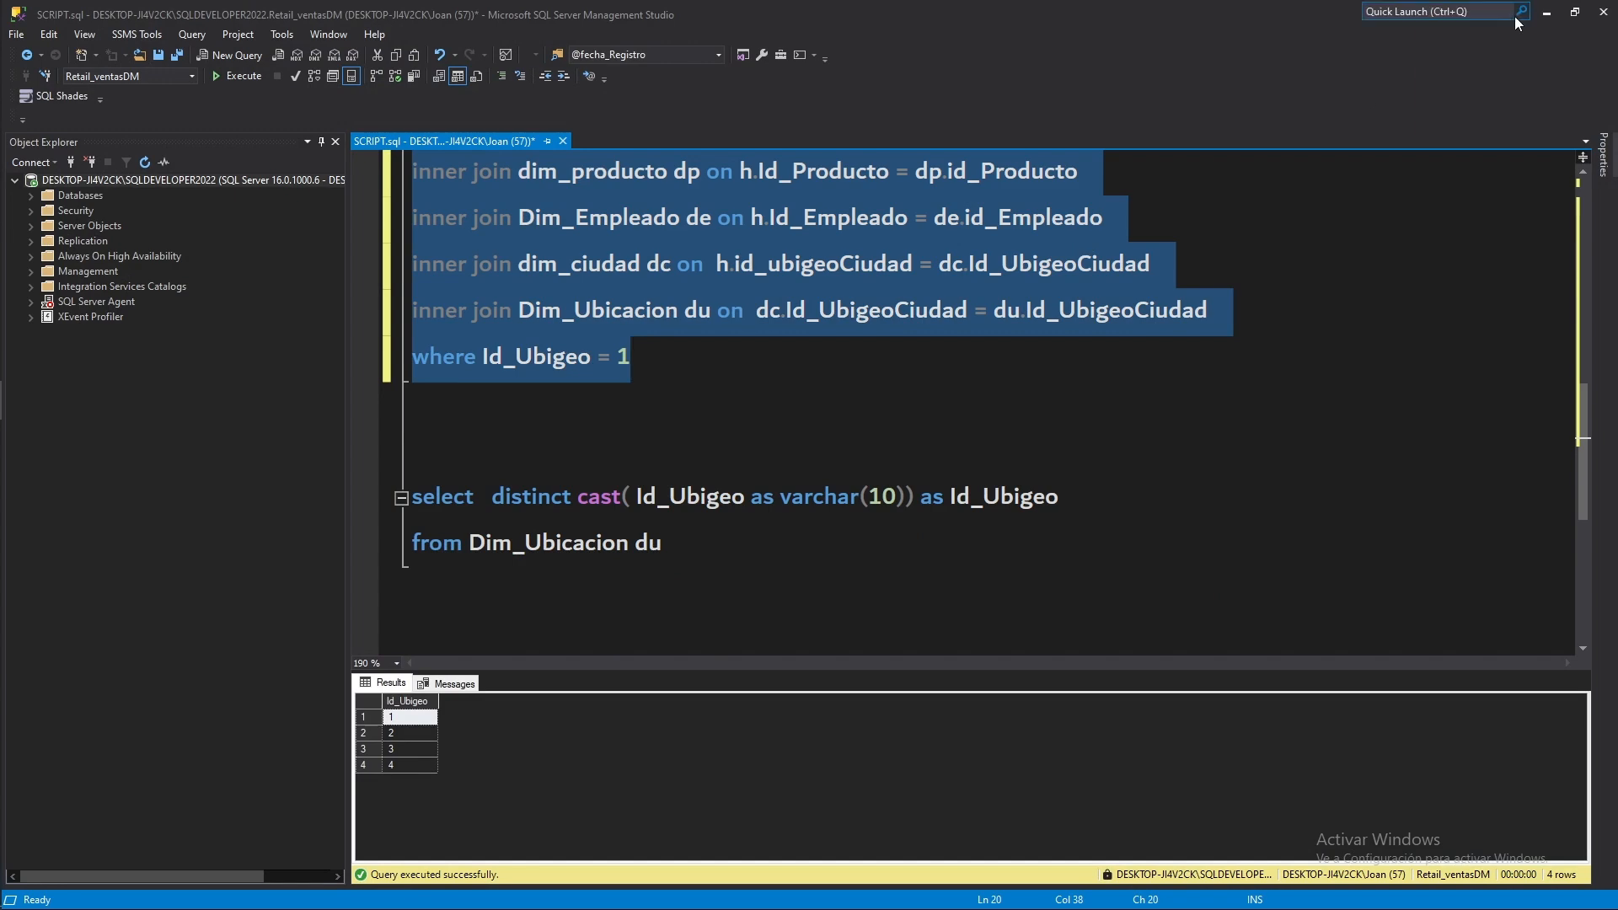
Switch back to Visual Studio, paste the copied sales query as the OLE DB source's SQL command text and preview its results
{"action": "left_click", "coordinate": [1546, 12]}
{"action": "left_click", "coordinate": [689, 517]}
{"action": "key", "text": "ctrl+v"}
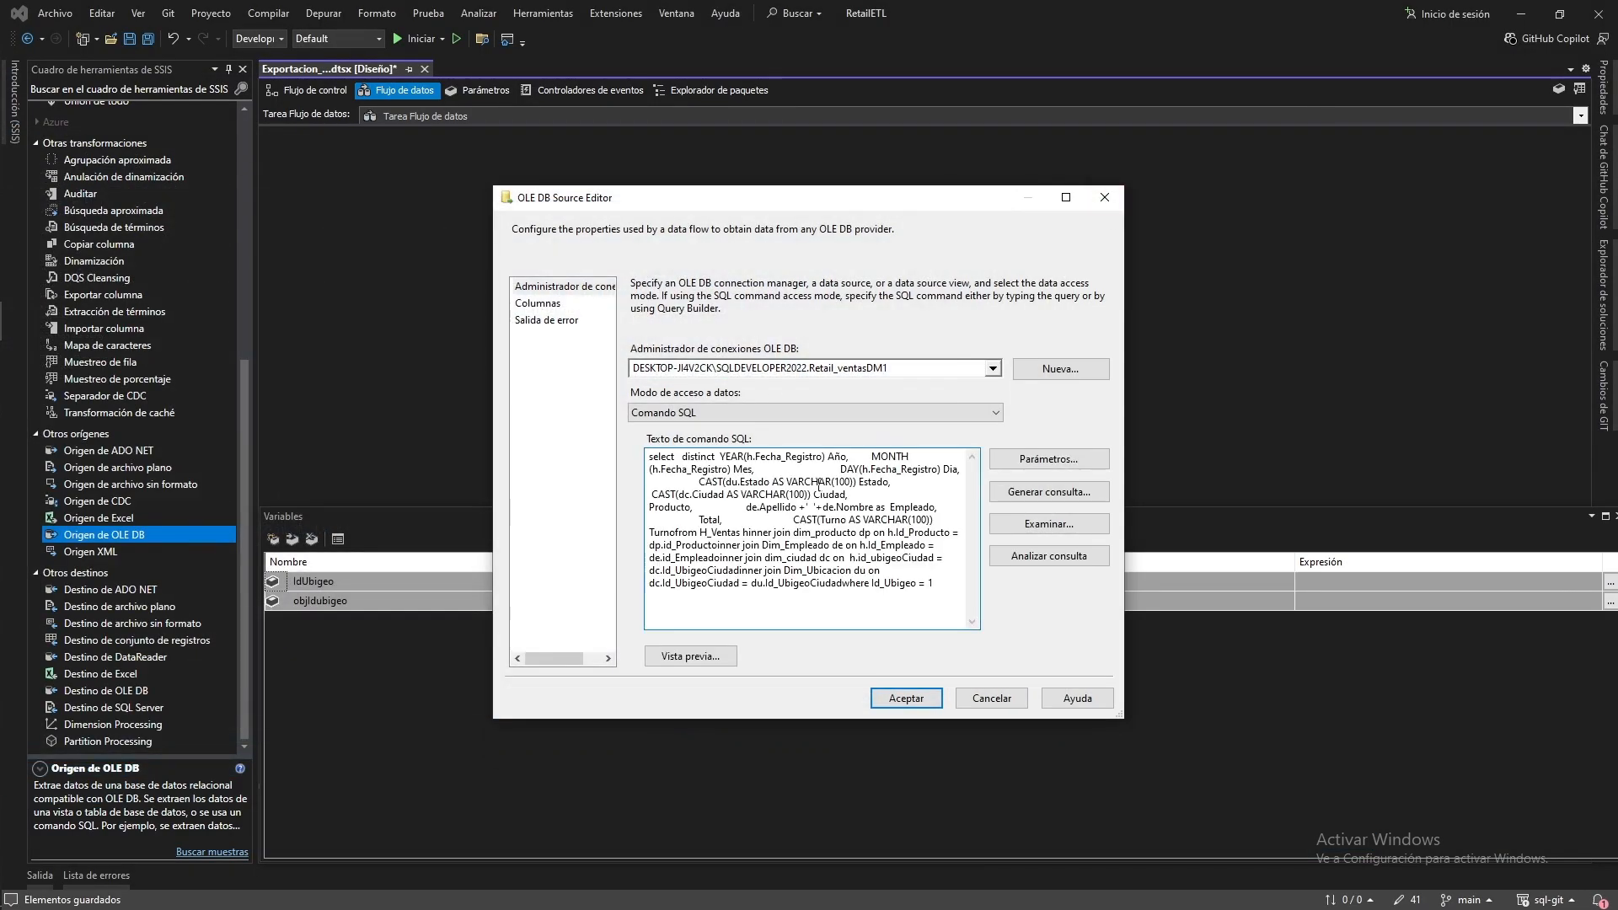
{"action": "left_click", "coordinate": [691, 656]}
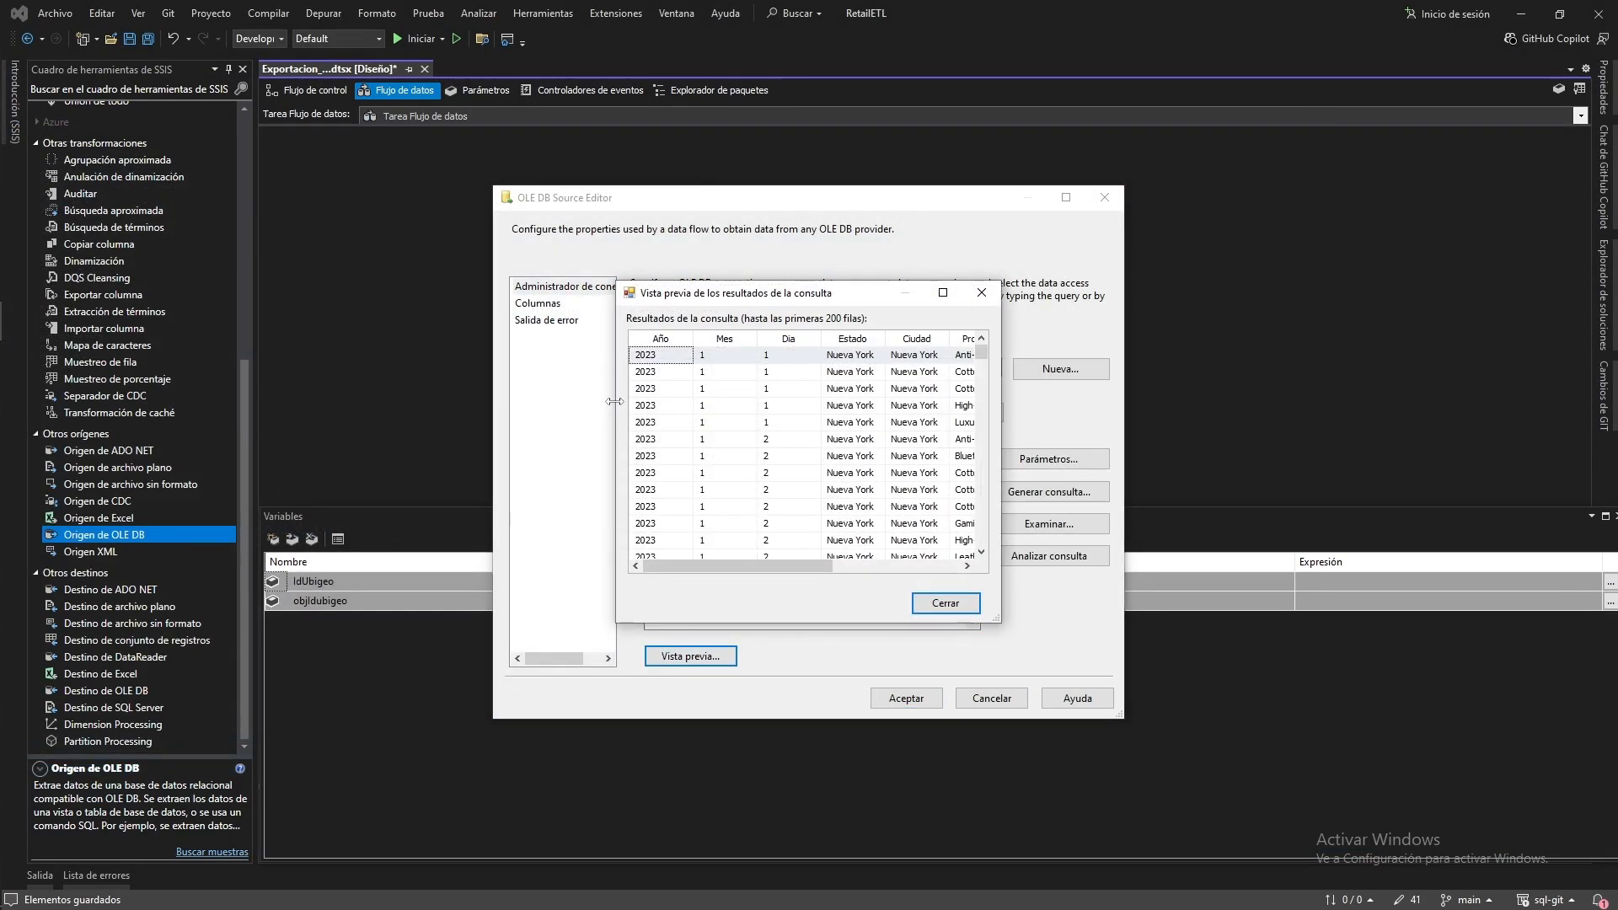
{"action": "left_click_drag", "start_coordinate": [756, 567], "coordinate": [883, 607]}
{"action": "left_click", "coordinate": [945, 603]}
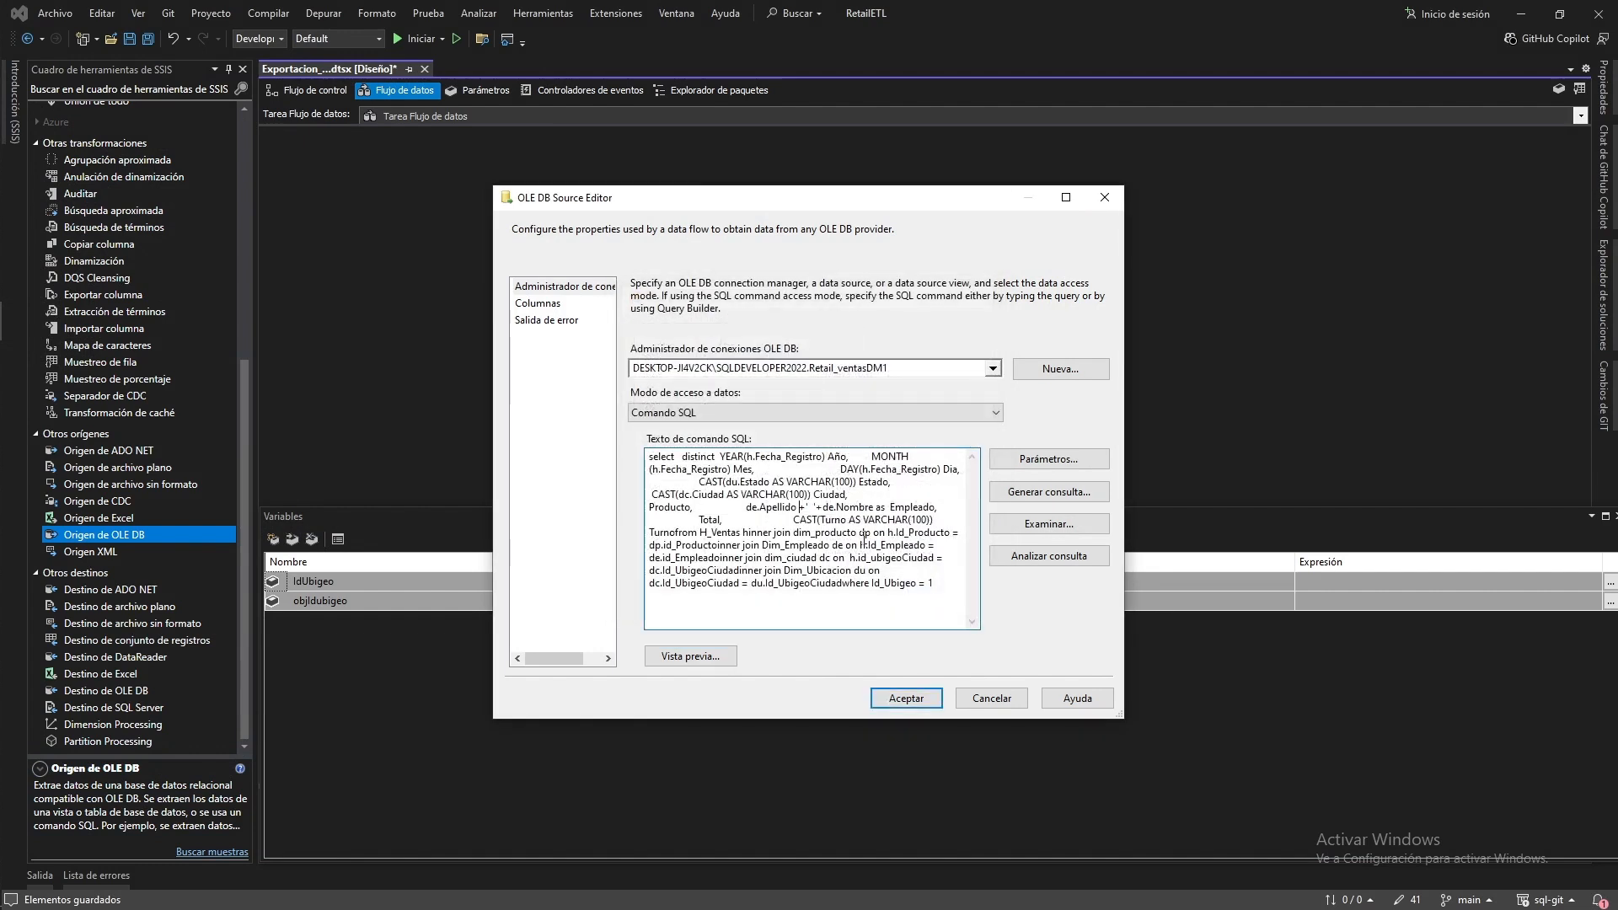
Select the fixed value 1 in the query's where clause, and cancel the OLE DB source editor without saving
{"action": "double_click", "coordinate": [931, 582]}
{"action": "left_click", "coordinate": [940, 589]}
{"action": "double_click", "coordinate": [930, 583]}
{"action": "left_click", "coordinate": [930, 582]}
{"action": "double_click", "coordinate": [932, 583]}
{"action": "left_click", "coordinate": [946, 574]}
{"action": "left_click", "coordinate": [926, 583]}
{"action": "double_click", "coordinate": [931, 583]}
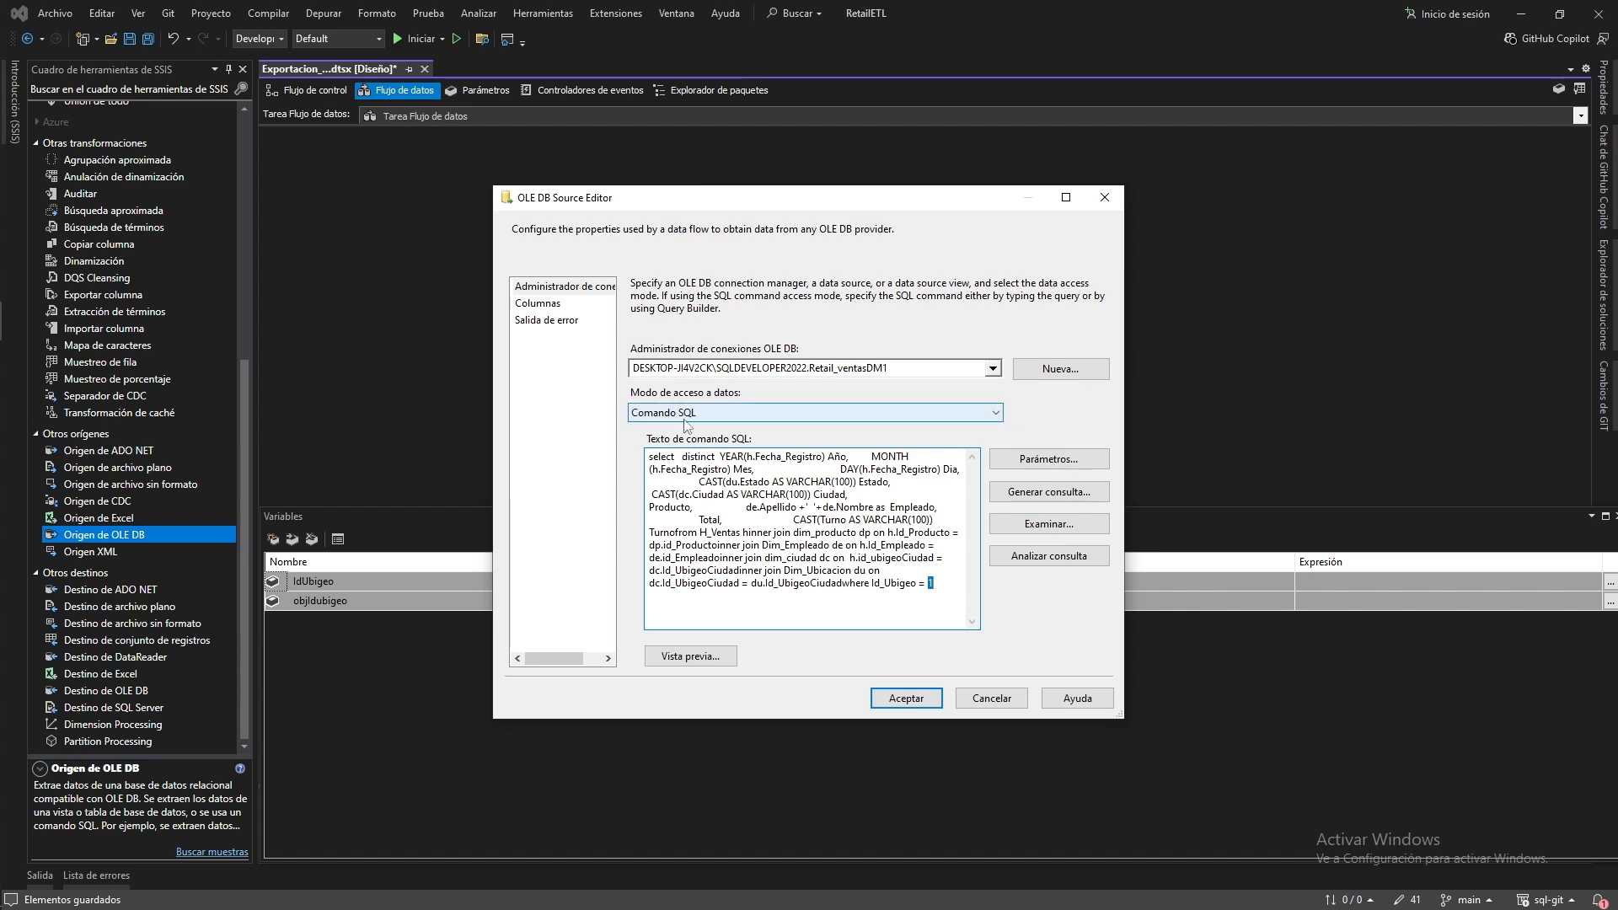
{"action": "left_click", "coordinate": [992, 698]}
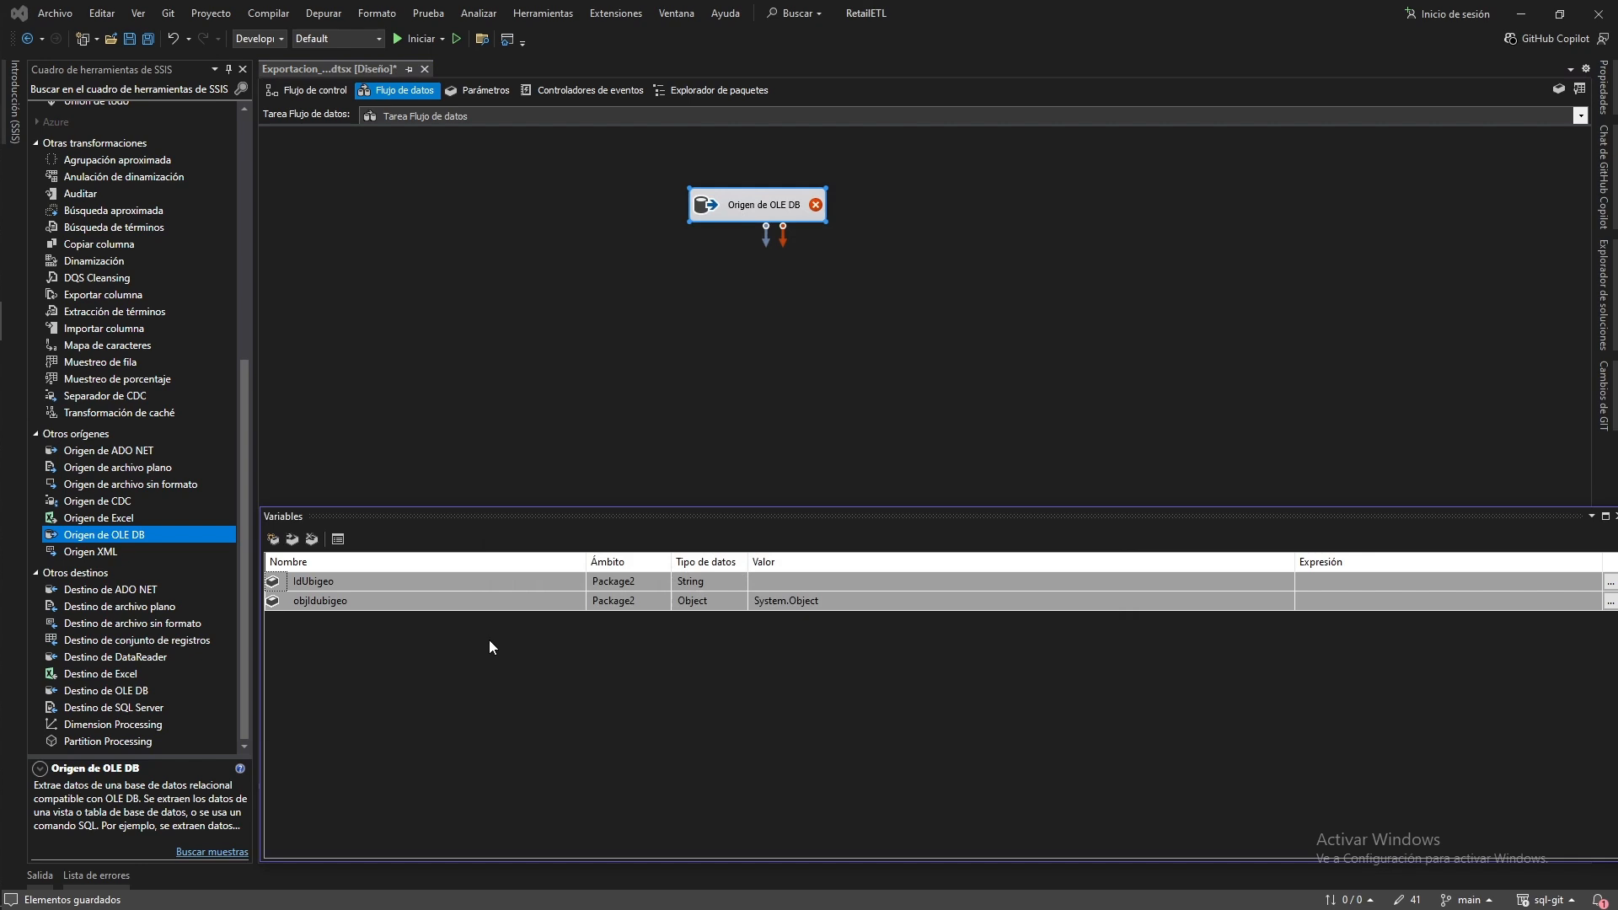
Add a package variable named SqlQuery_Data with data type String
{"action": "left_click", "coordinate": [273, 539]}
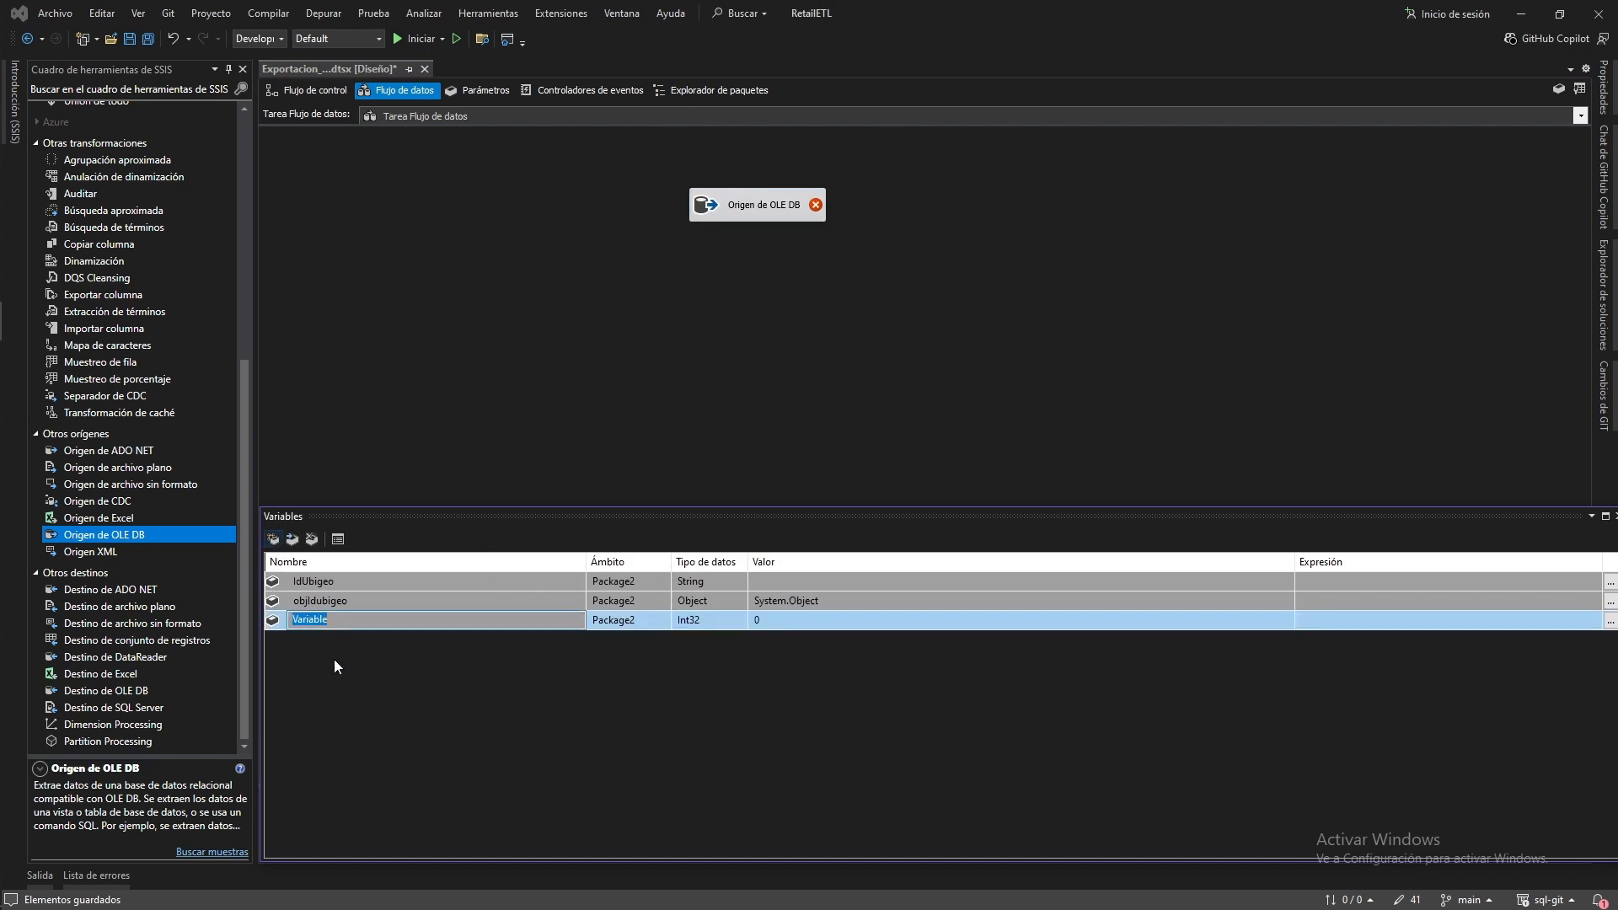
{"action": "type", "text": "SqlQuery_Data"}
{"action": "left_click", "coordinate": [686, 624]}
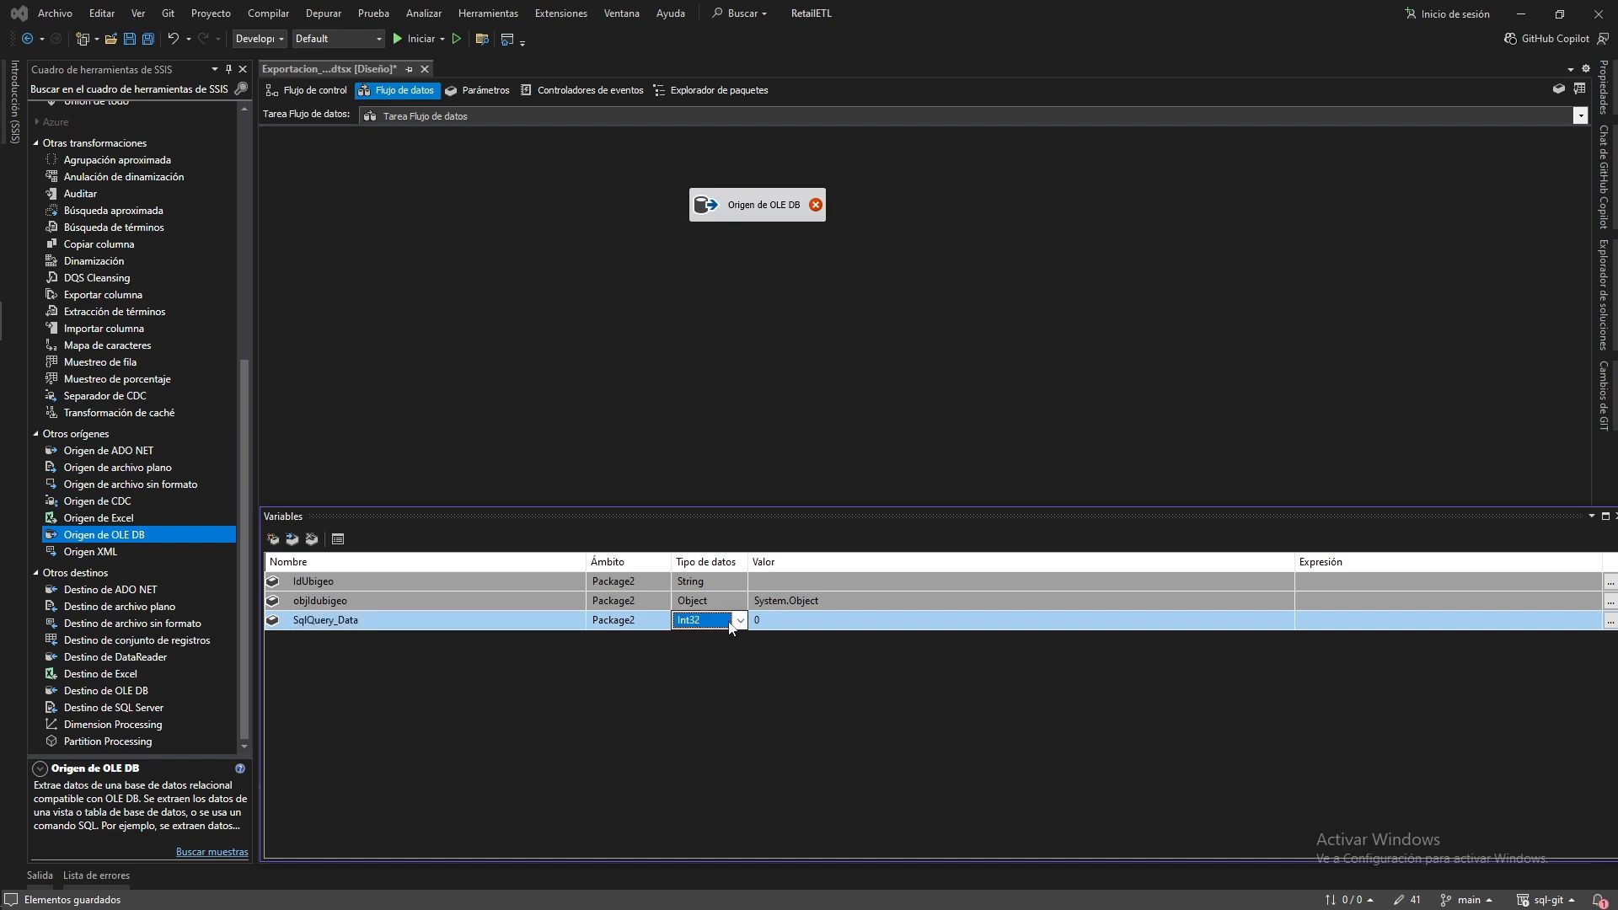
{"action": "left_click", "coordinate": [740, 622]}
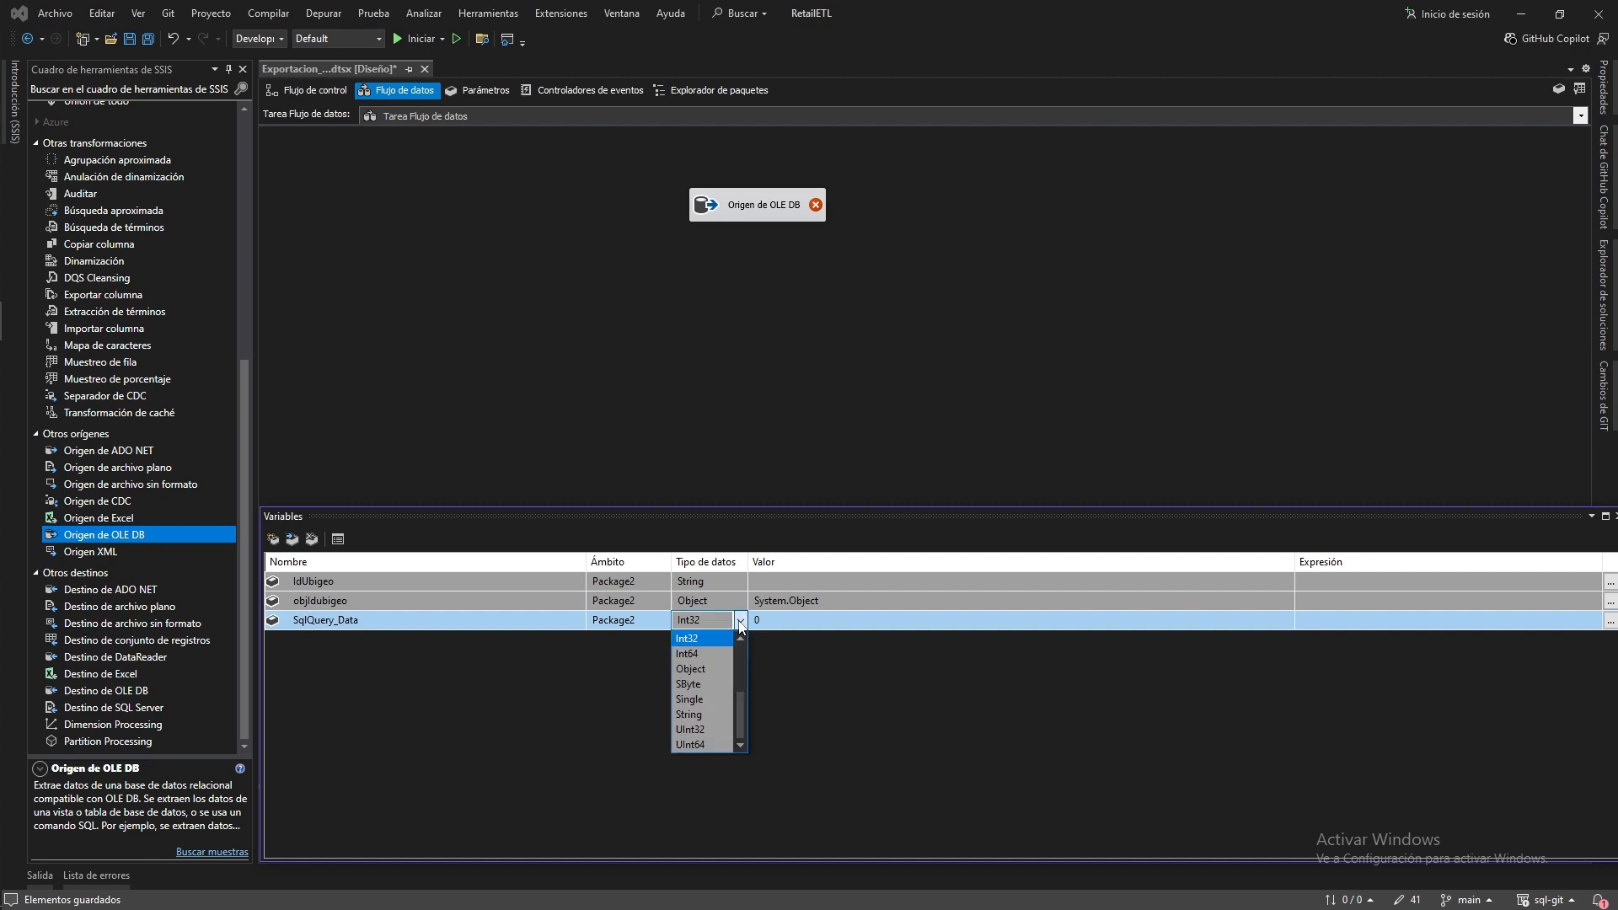
{"action": "left_click", "coordinate": [706, 714]}
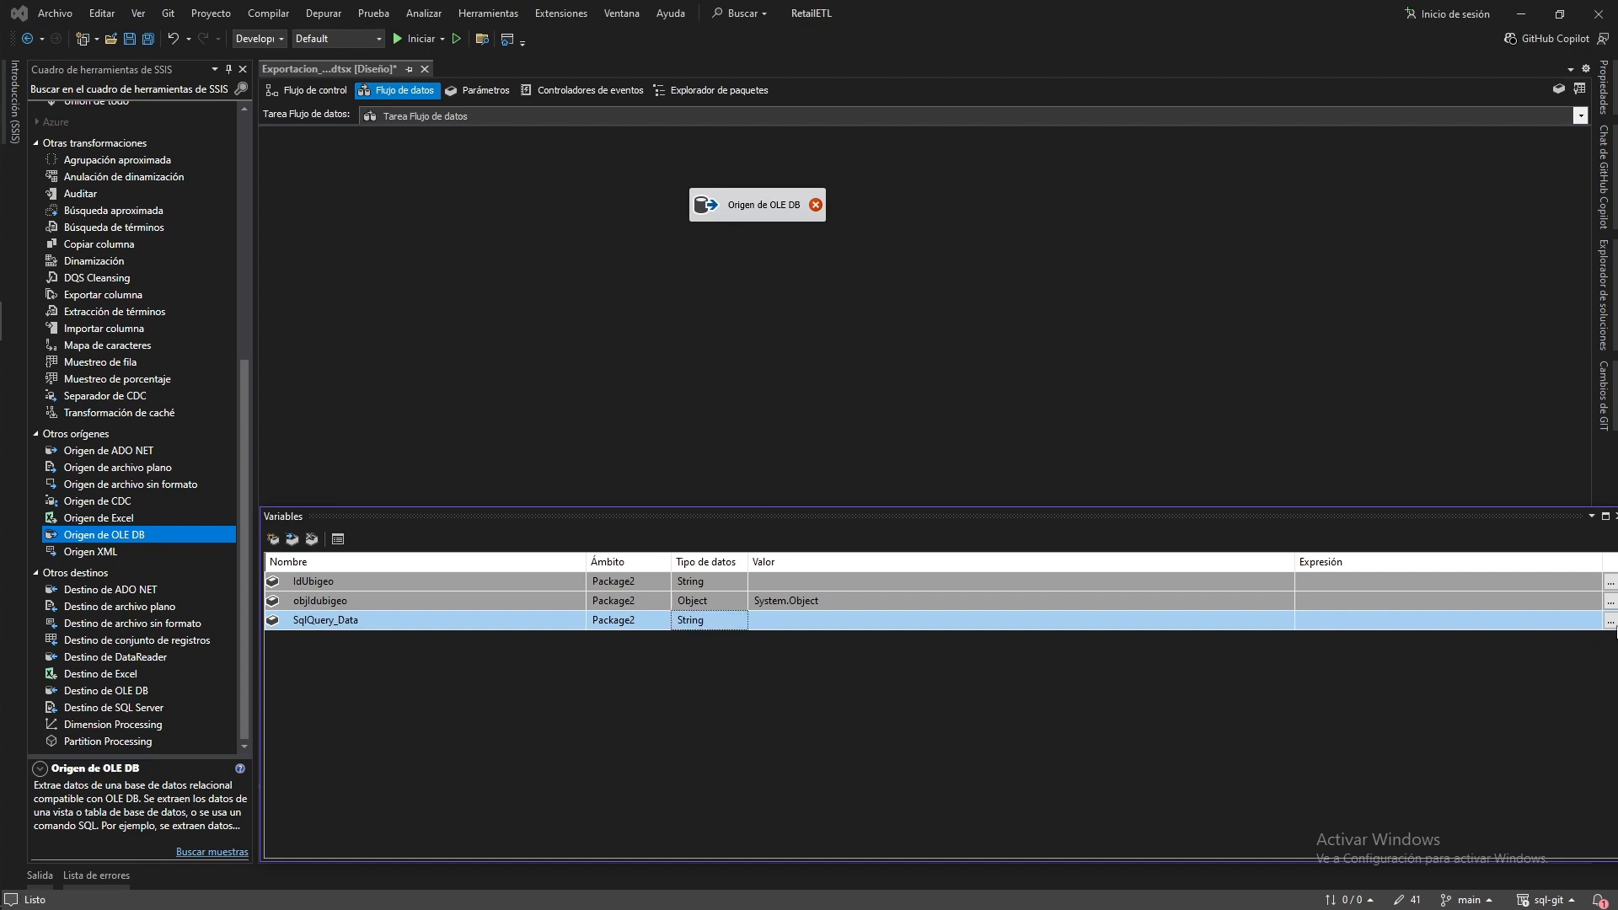
Open the expression builder for SqlQuery_Data, enlarge it and paste the sales query between double quotes as the expression
{"action": "left_click", "coordinate": [1609, 621]}
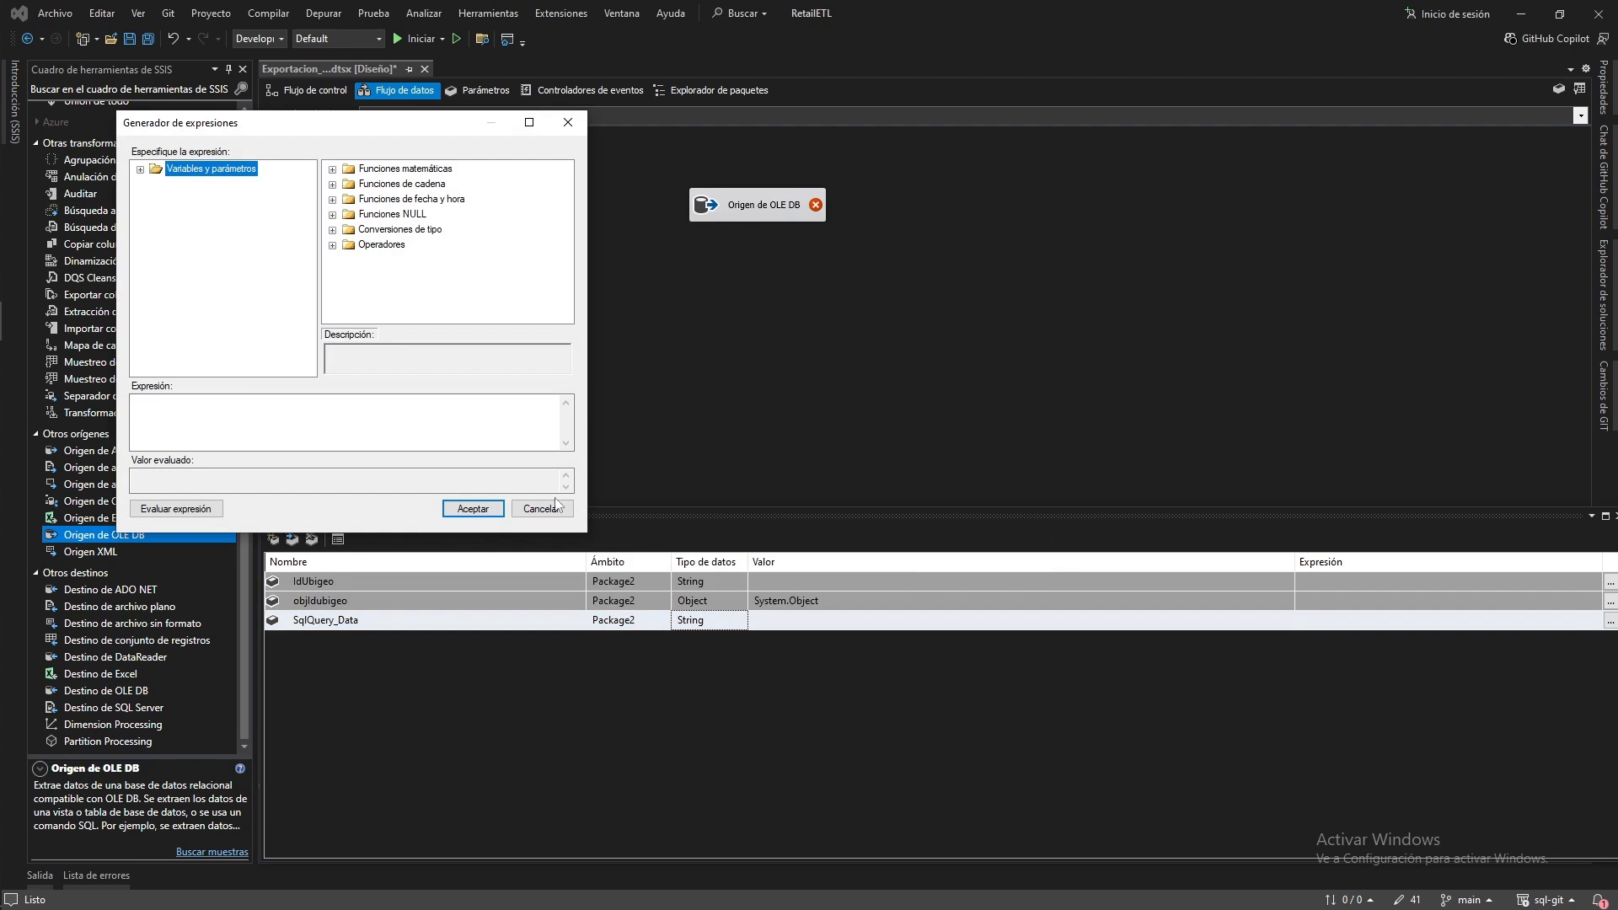
{"action": "left_click_drag", "start_coordinate": [585, 530], "coordinate": [993, 751]}
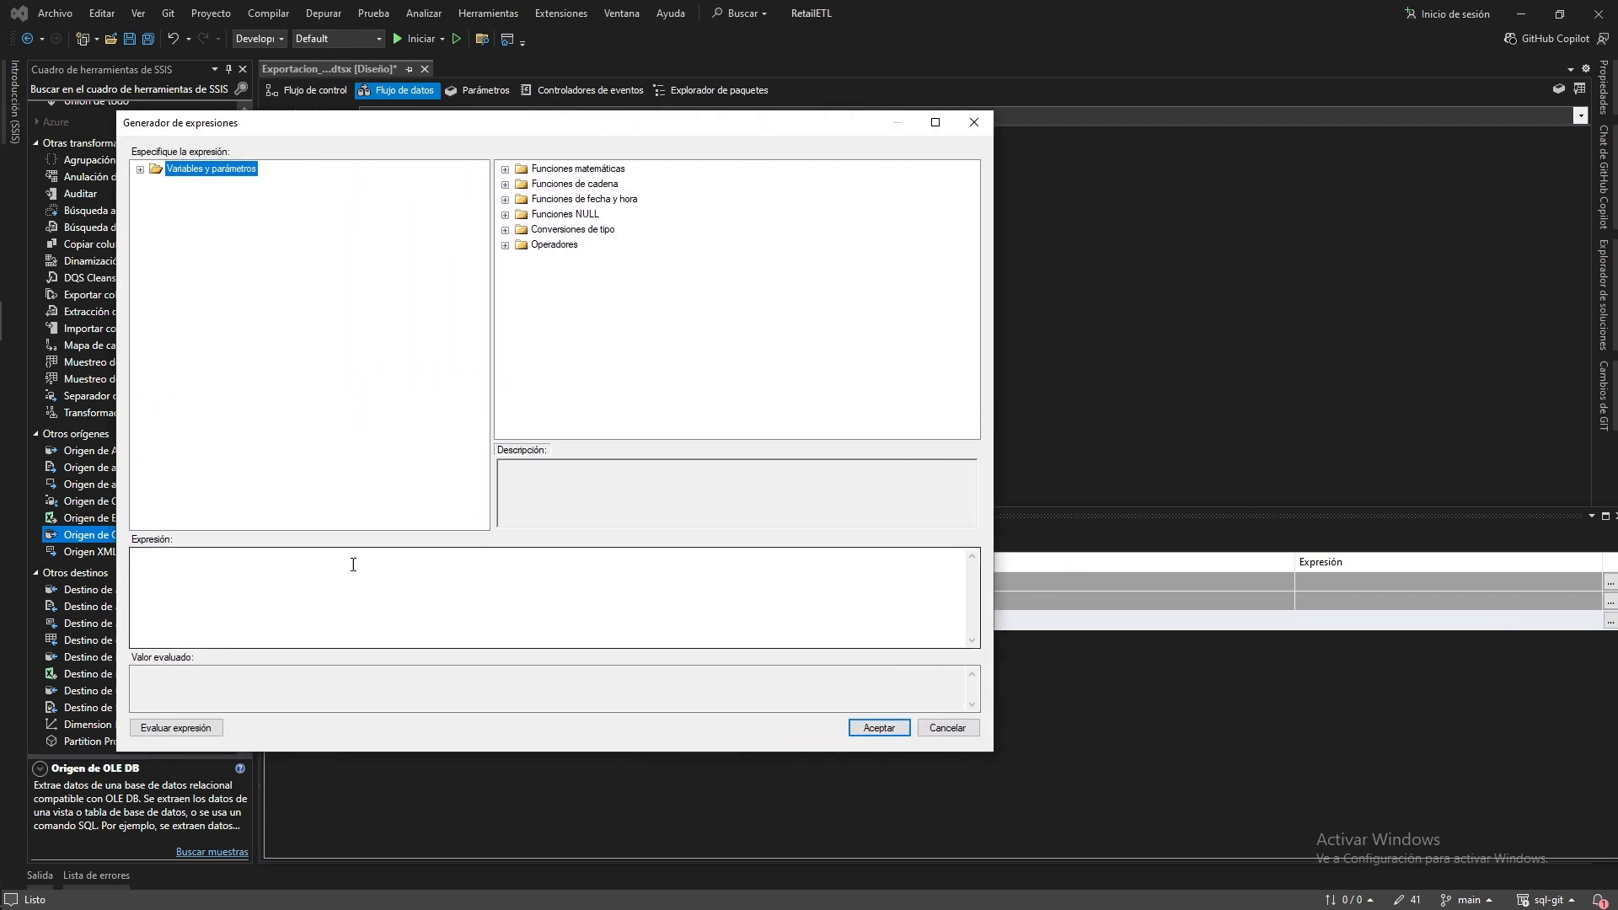
{"action": "left_click", "coordinate": [266, 576]}
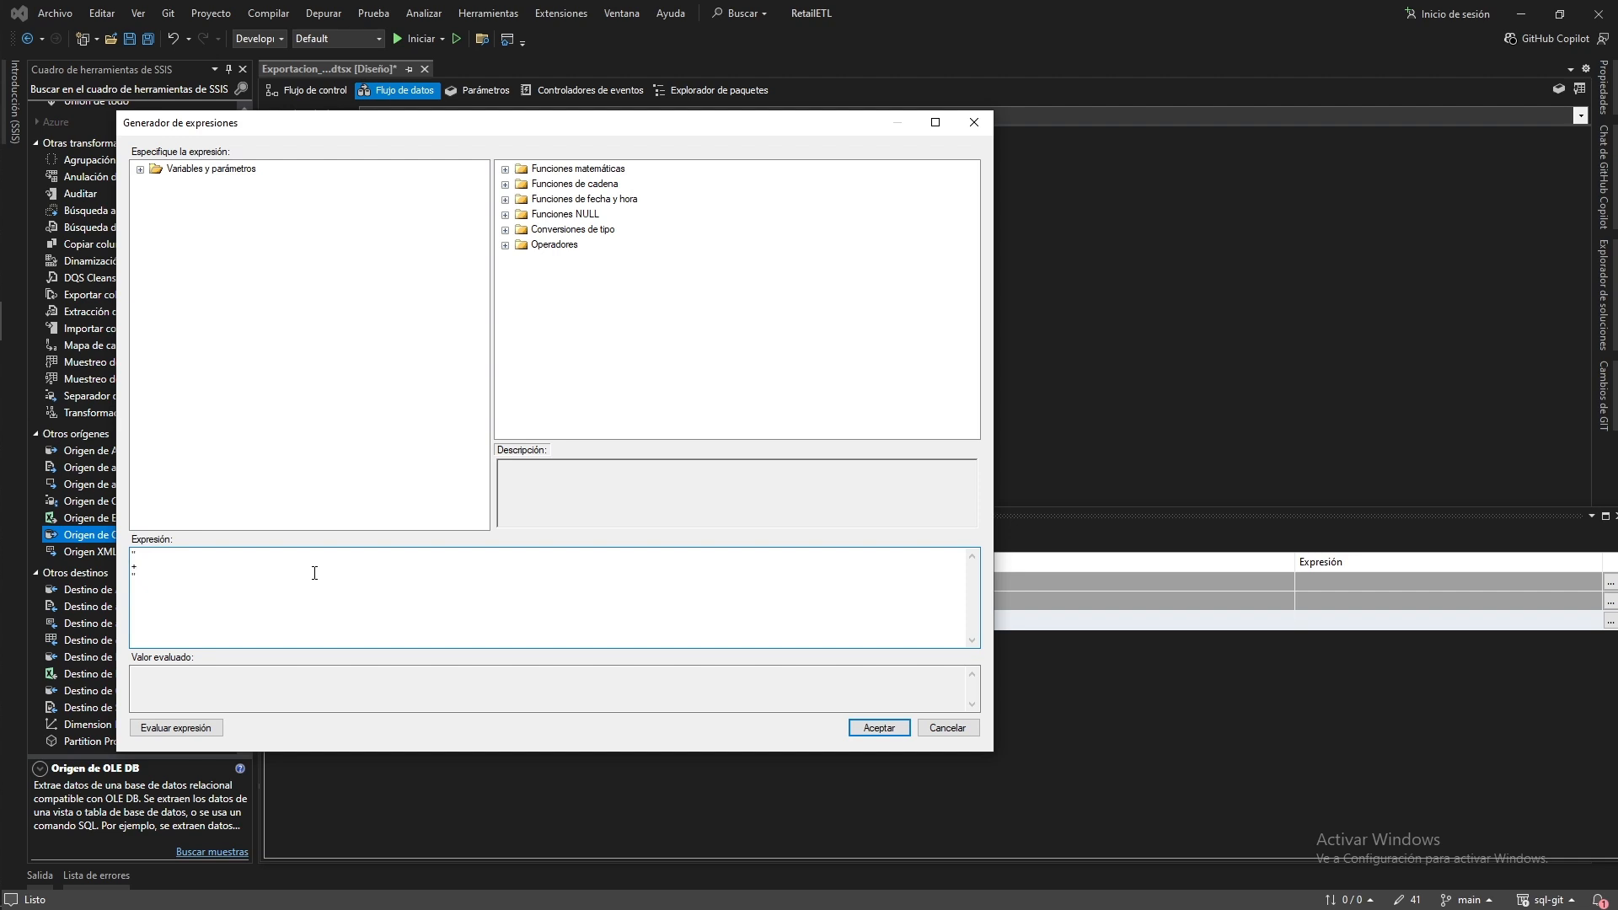
{"action": "key", "text": "ctrl+v"}
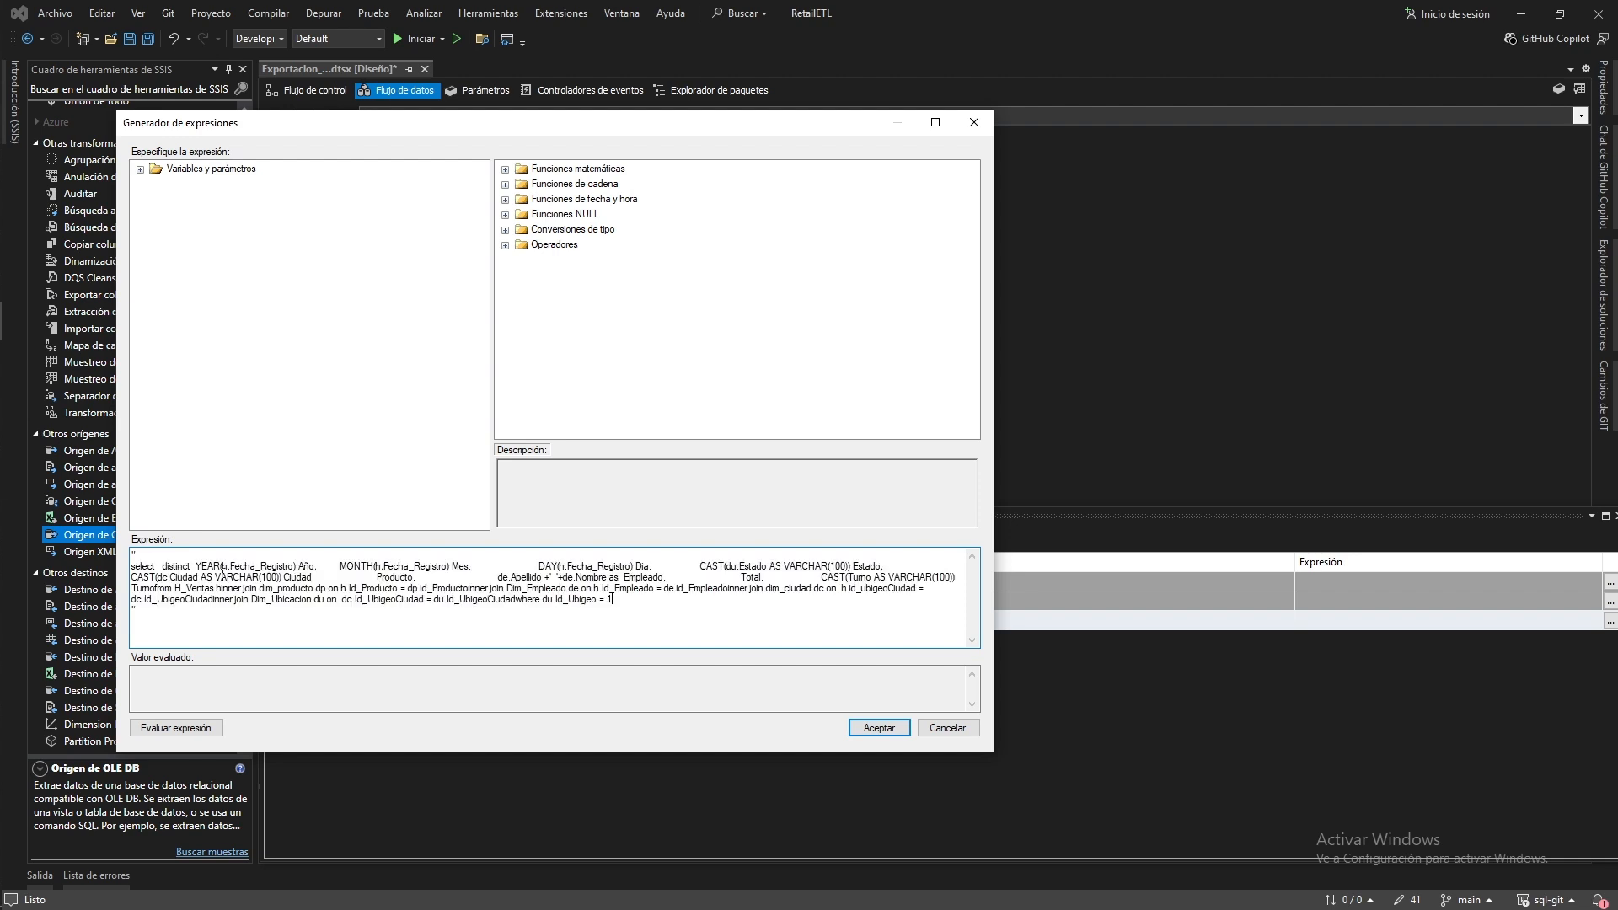
Replace the fixed 1 at the end of the where clause with a concatenation of the variable @[User::IdUbigeo]
{"action": "left_click_drag", "start_coordinate": [605, 599], "coordinate": [618, 602]}
{"action": "type", "text": "\"++"}
{"action": "key", "text": "Left"}
{"action": "left_click", "coordinate": [139, 169]}
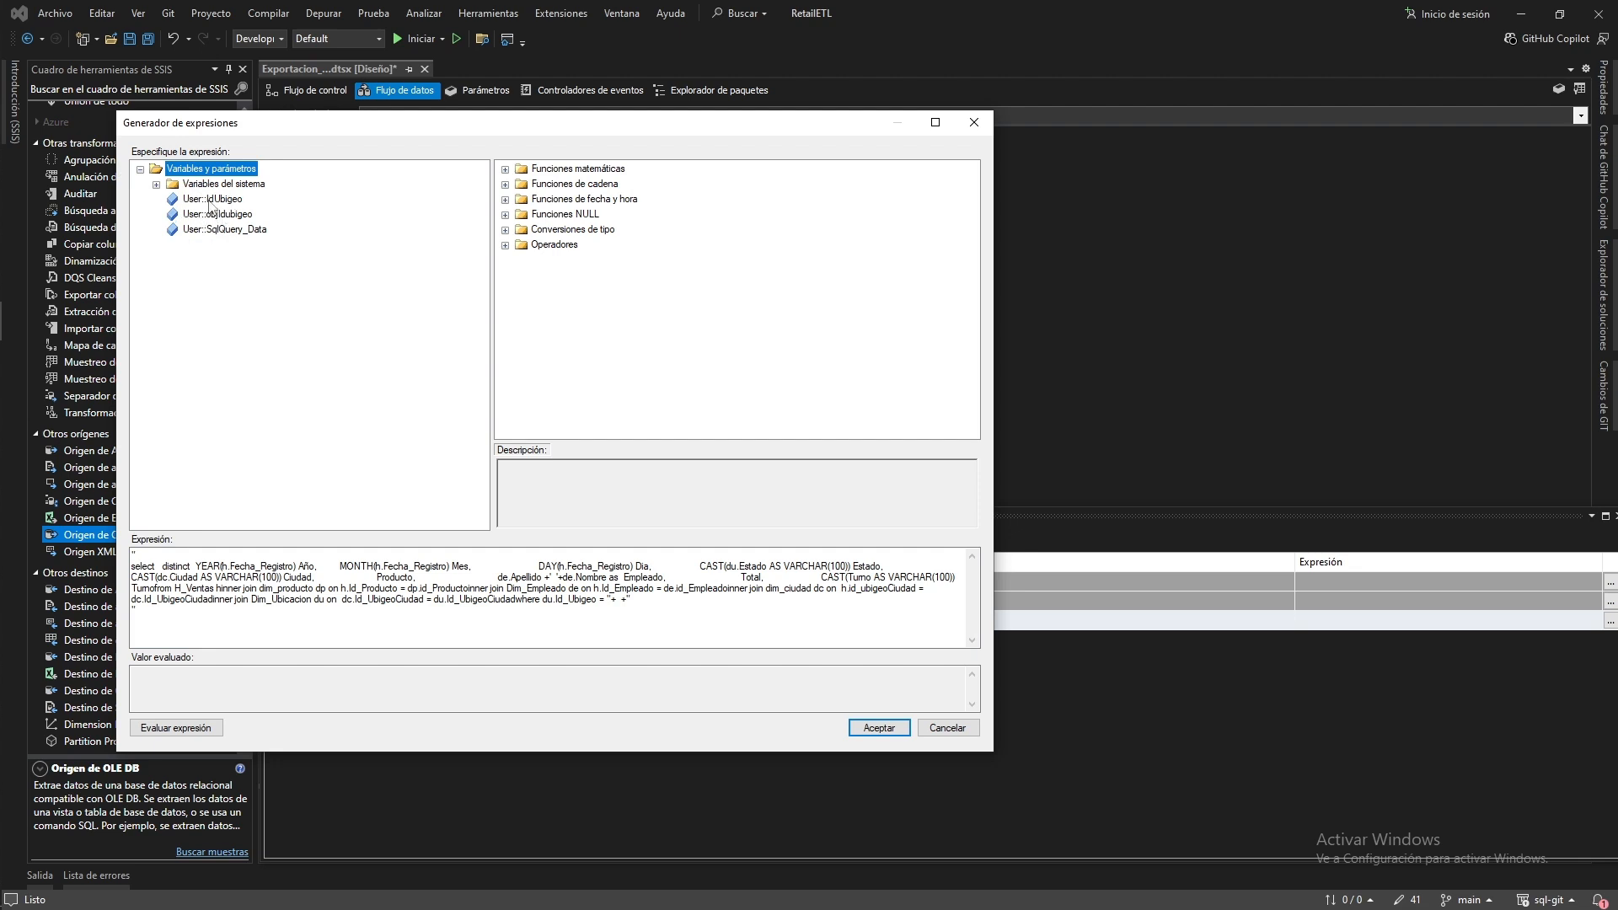
{"action": "left_click_drag", "start_coordinate": [209, 205], "coordinate": [621, 599]}
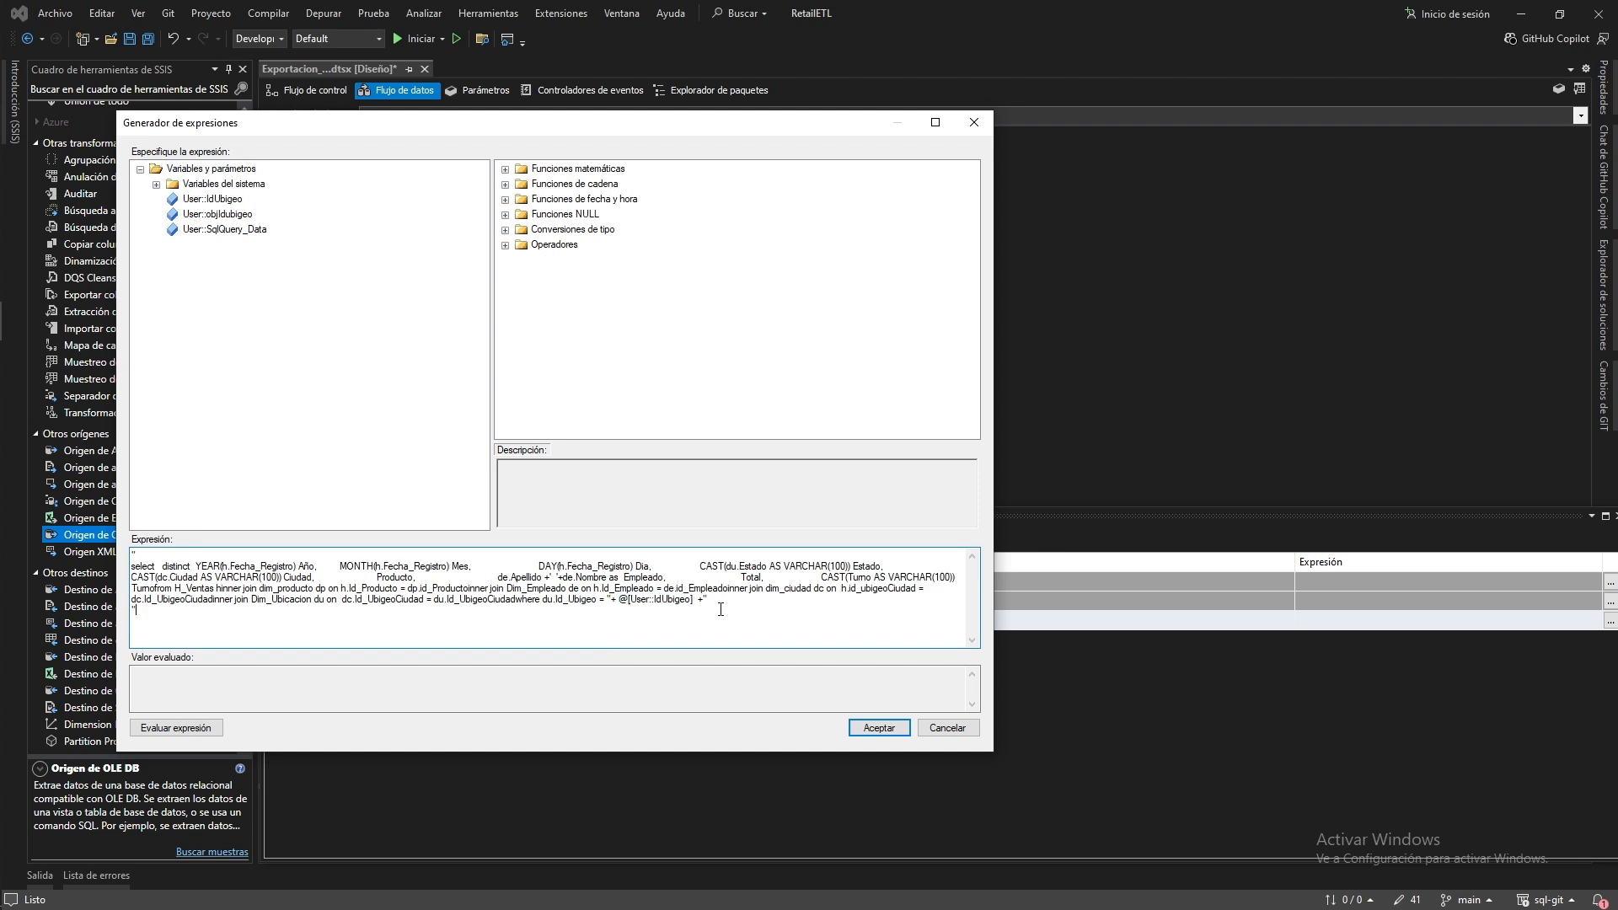
Evaluate the SqlQuery_Data expression, review the end of the evaluated query and accept the expression
{"action": "left_click", "coordinate": [178, 735]}
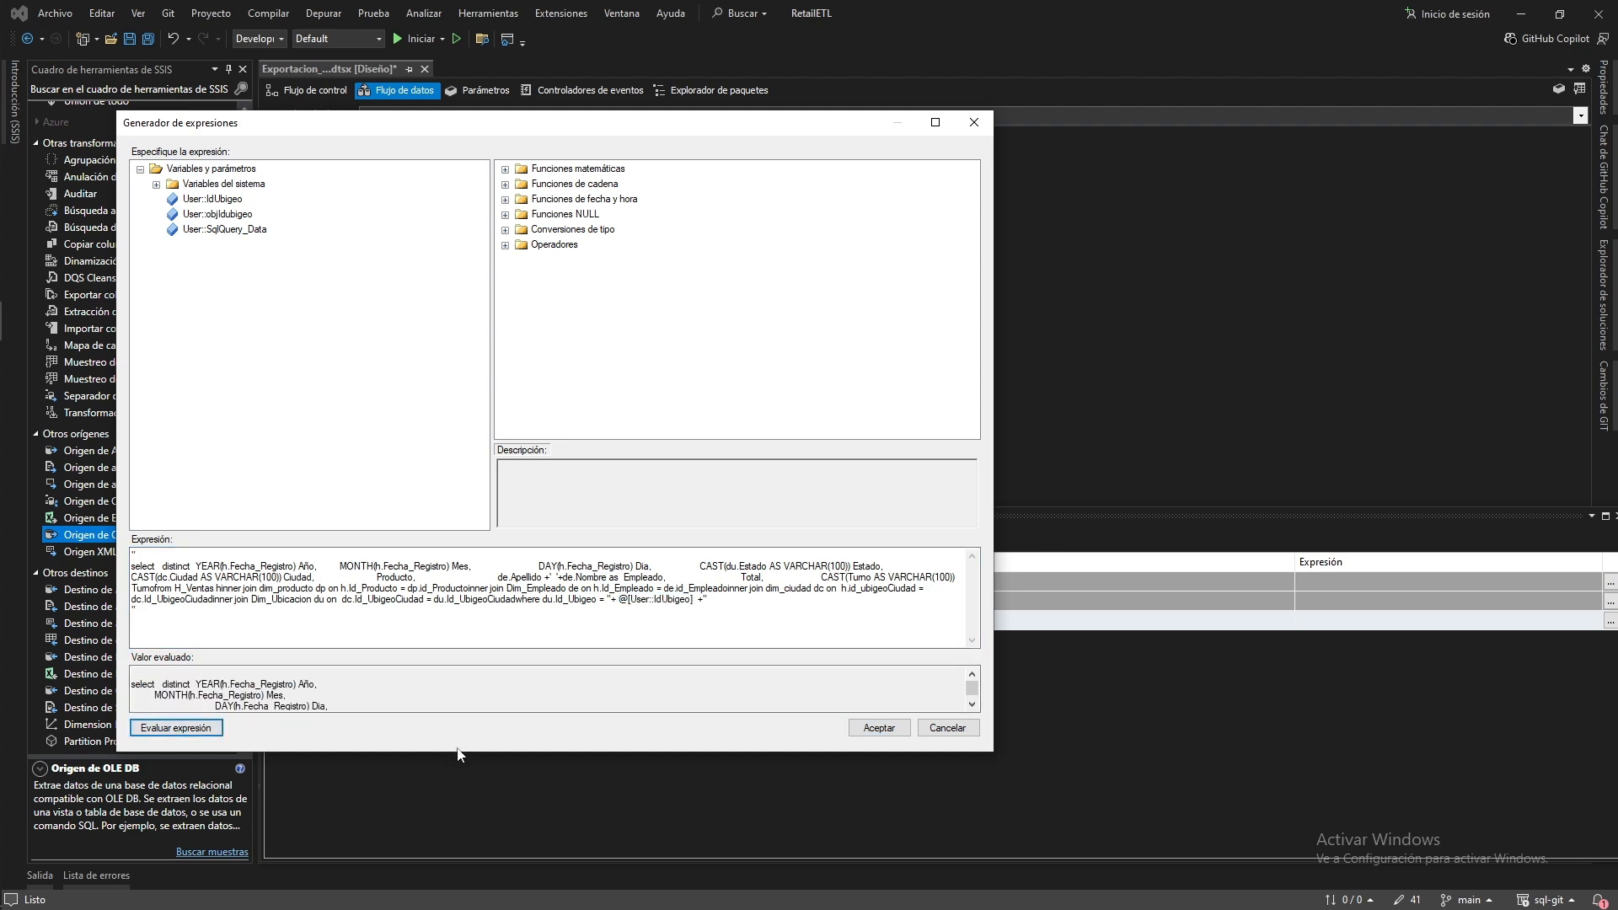
{"action": "left_click_drag", "start_coordinate": [442, 756], "coordinate": [443, 822]}
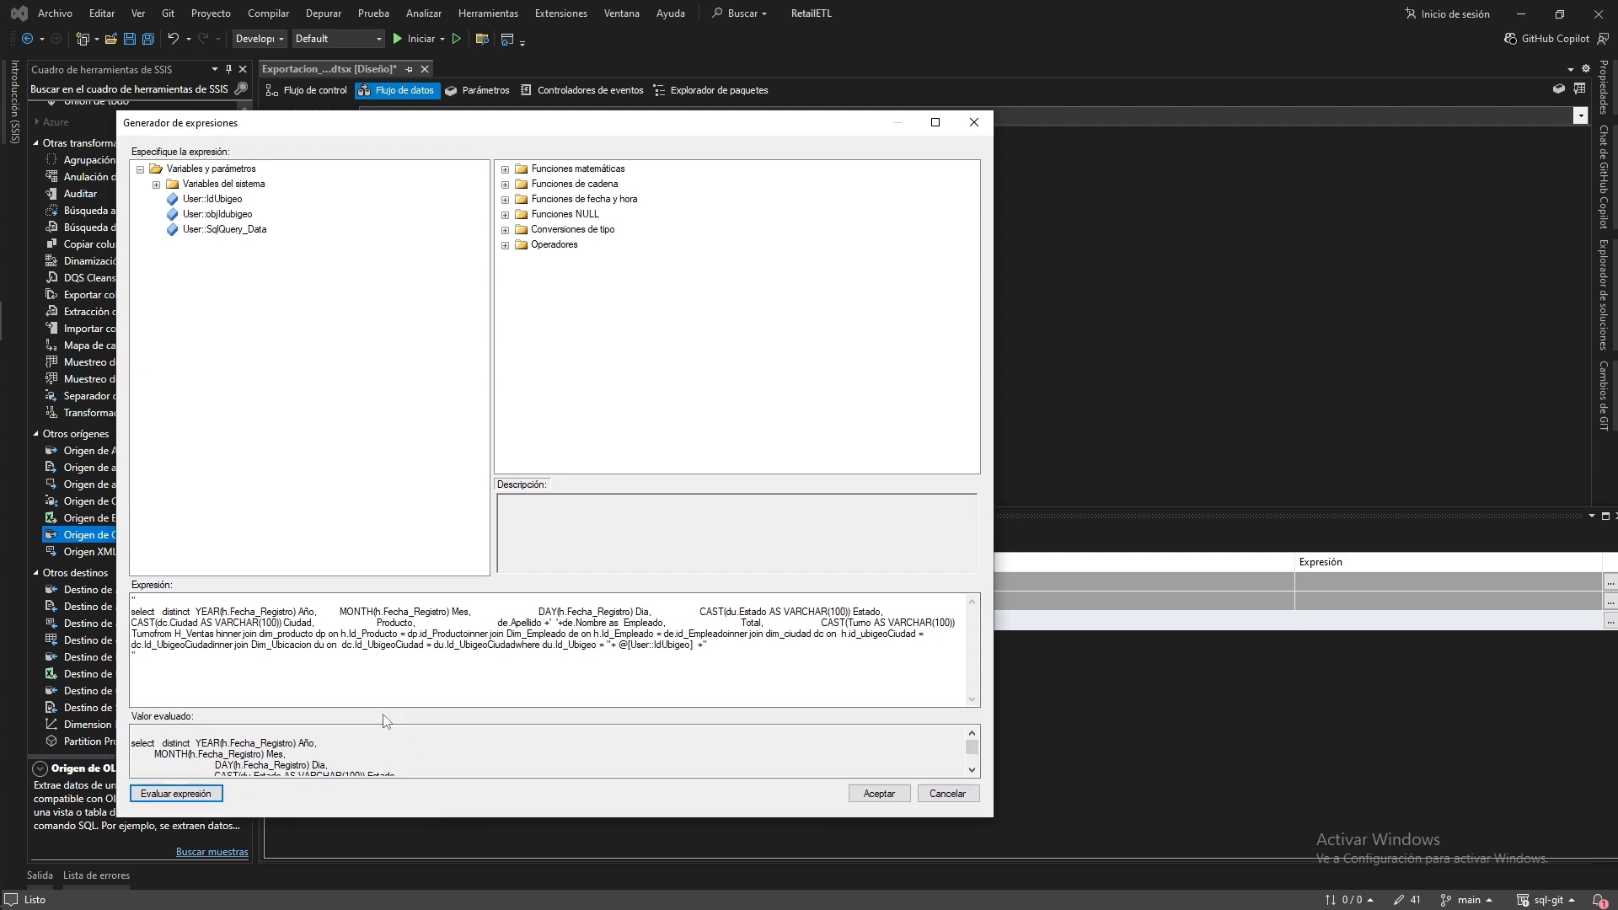
{"action": "left_click", "coordinate": [336, 754]}
{"action": "scroll", "coordinate": [336, 754], "scroll_direction": "down", "scroll_amount": 4}
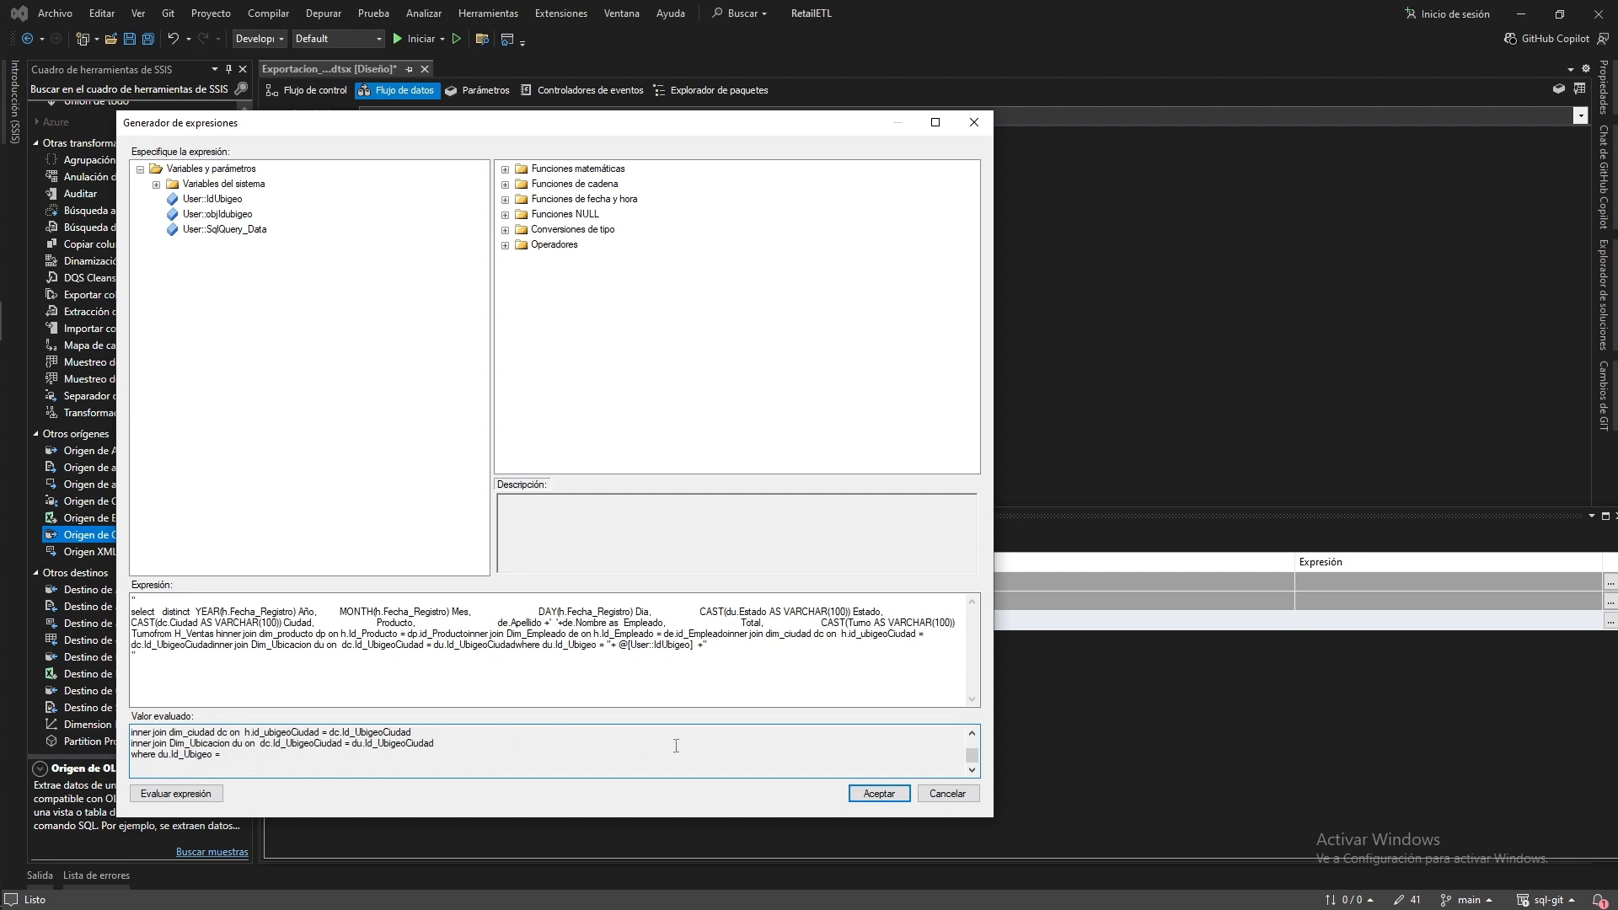
{"action": "left_click", "coordinate": [879, 793]}
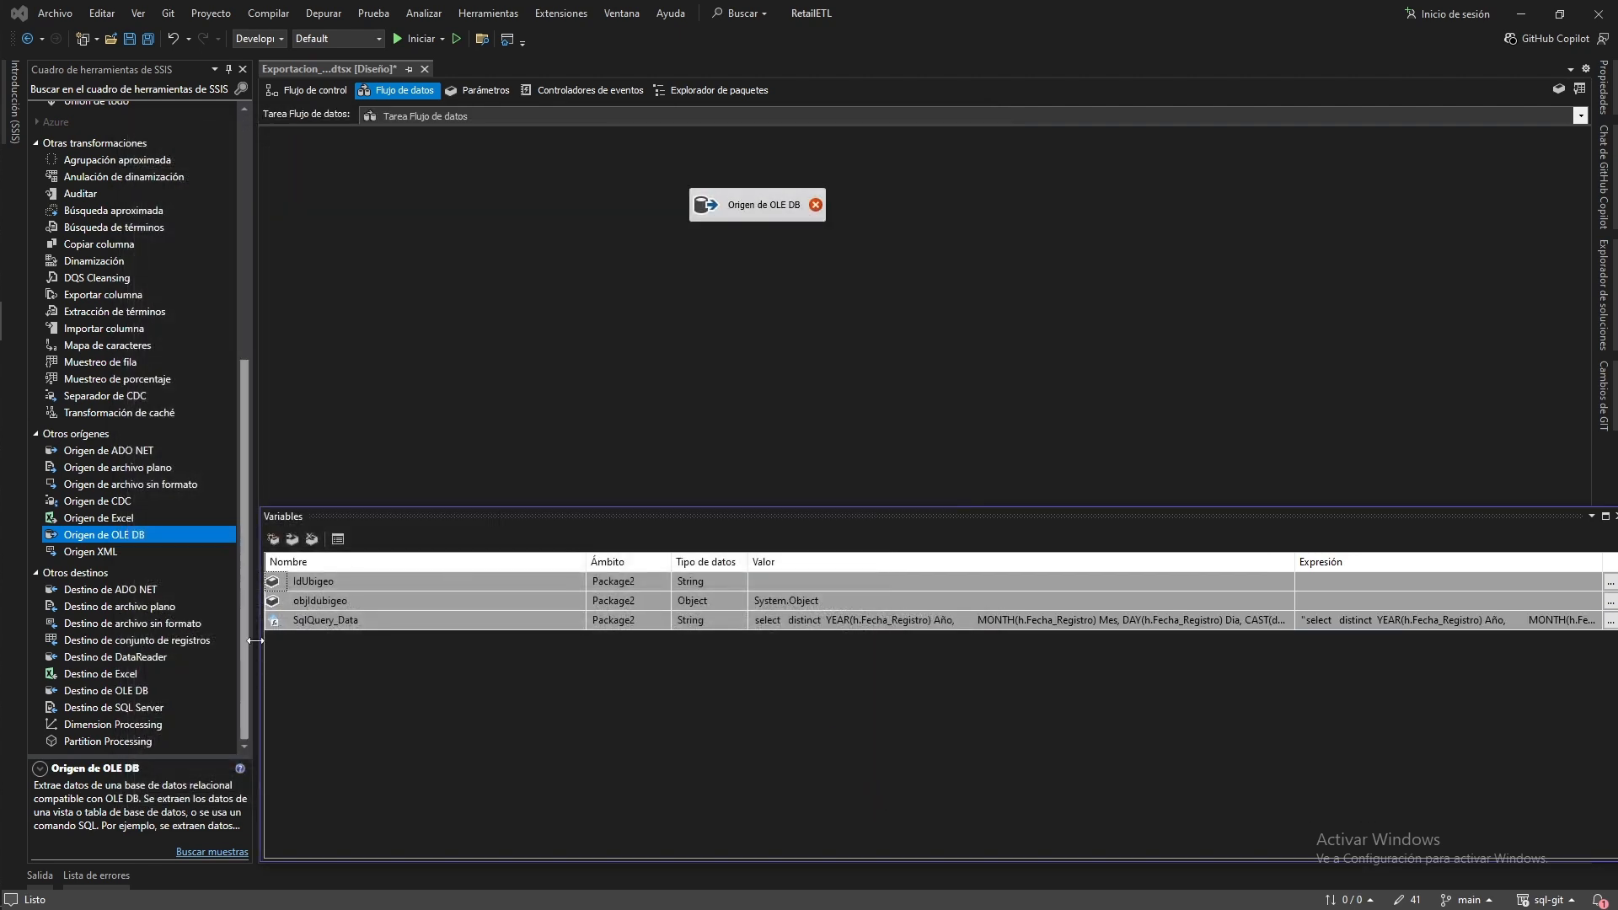
Set the IdUbigeo variable's value to 1 and re-evaluate the SqlQuery_Data expression to check its where clause
{"action": "left_click", "coordinate": [793, 581]}
{"action": "left_click", "coordinate": [750, 701]}
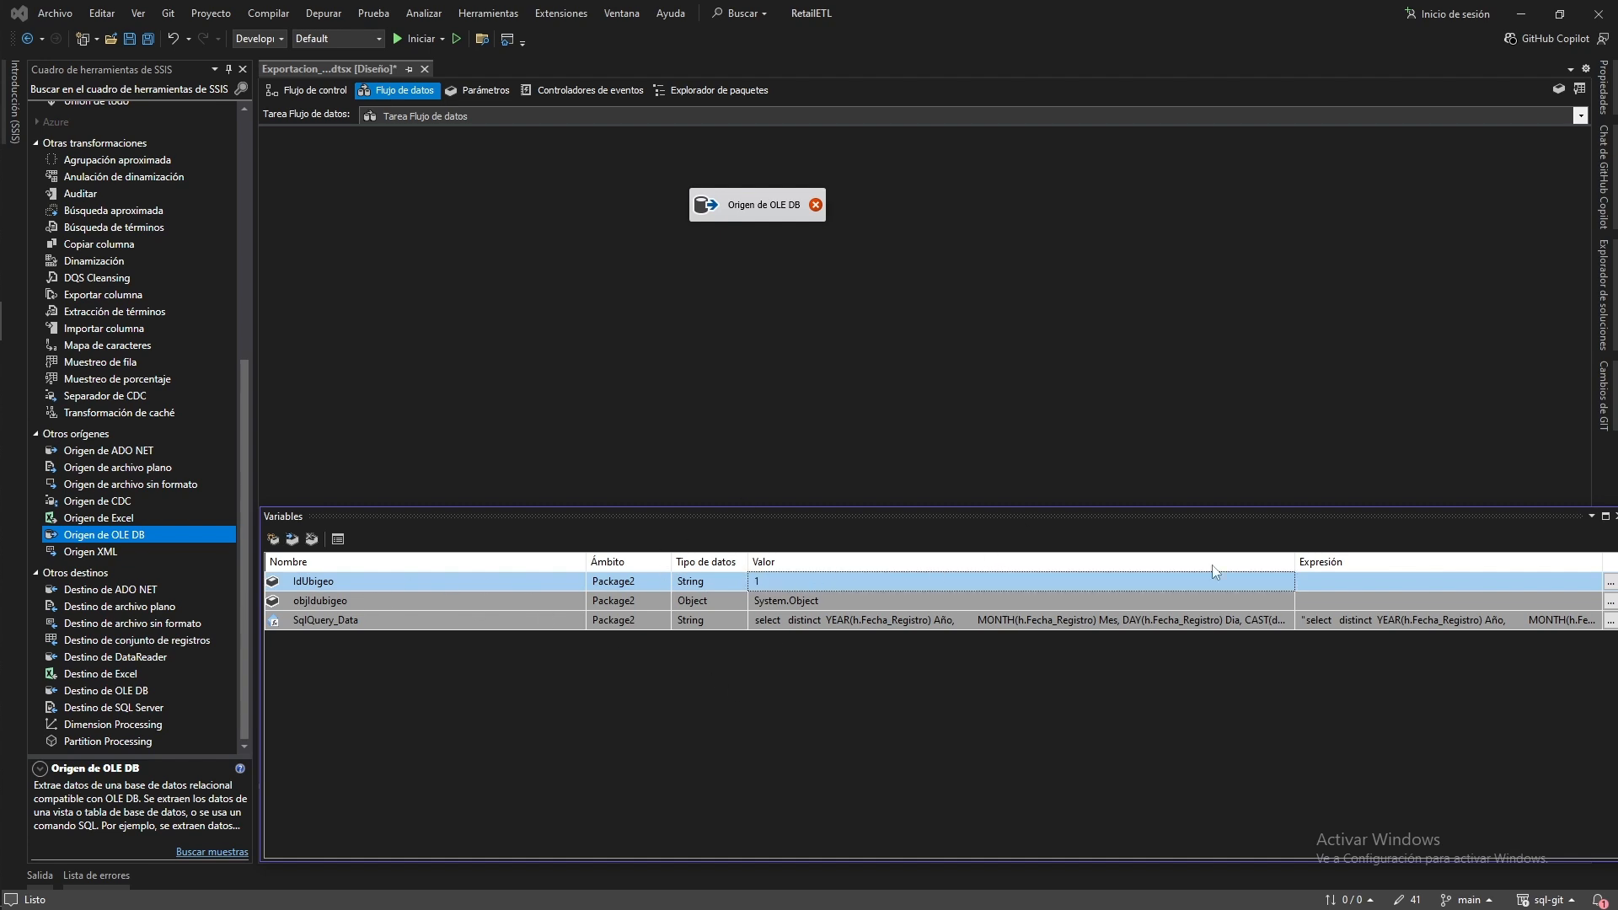
{"action": "left_click", "coordinate": [1611, 621]}
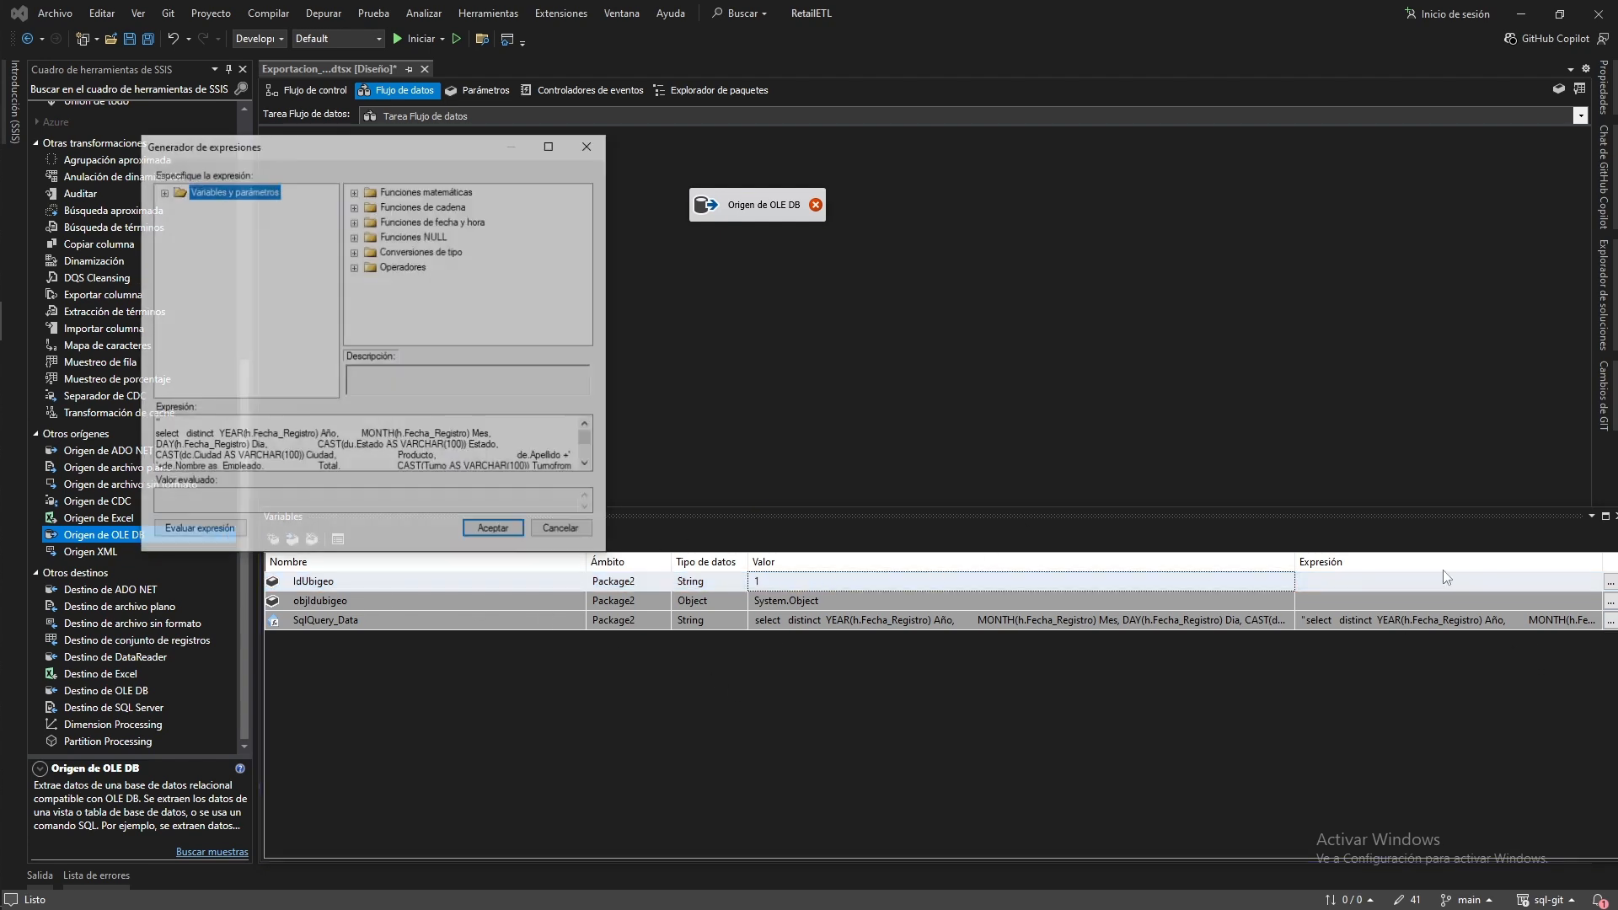
{"action": "left_click", "coordinate": [199, 531]}
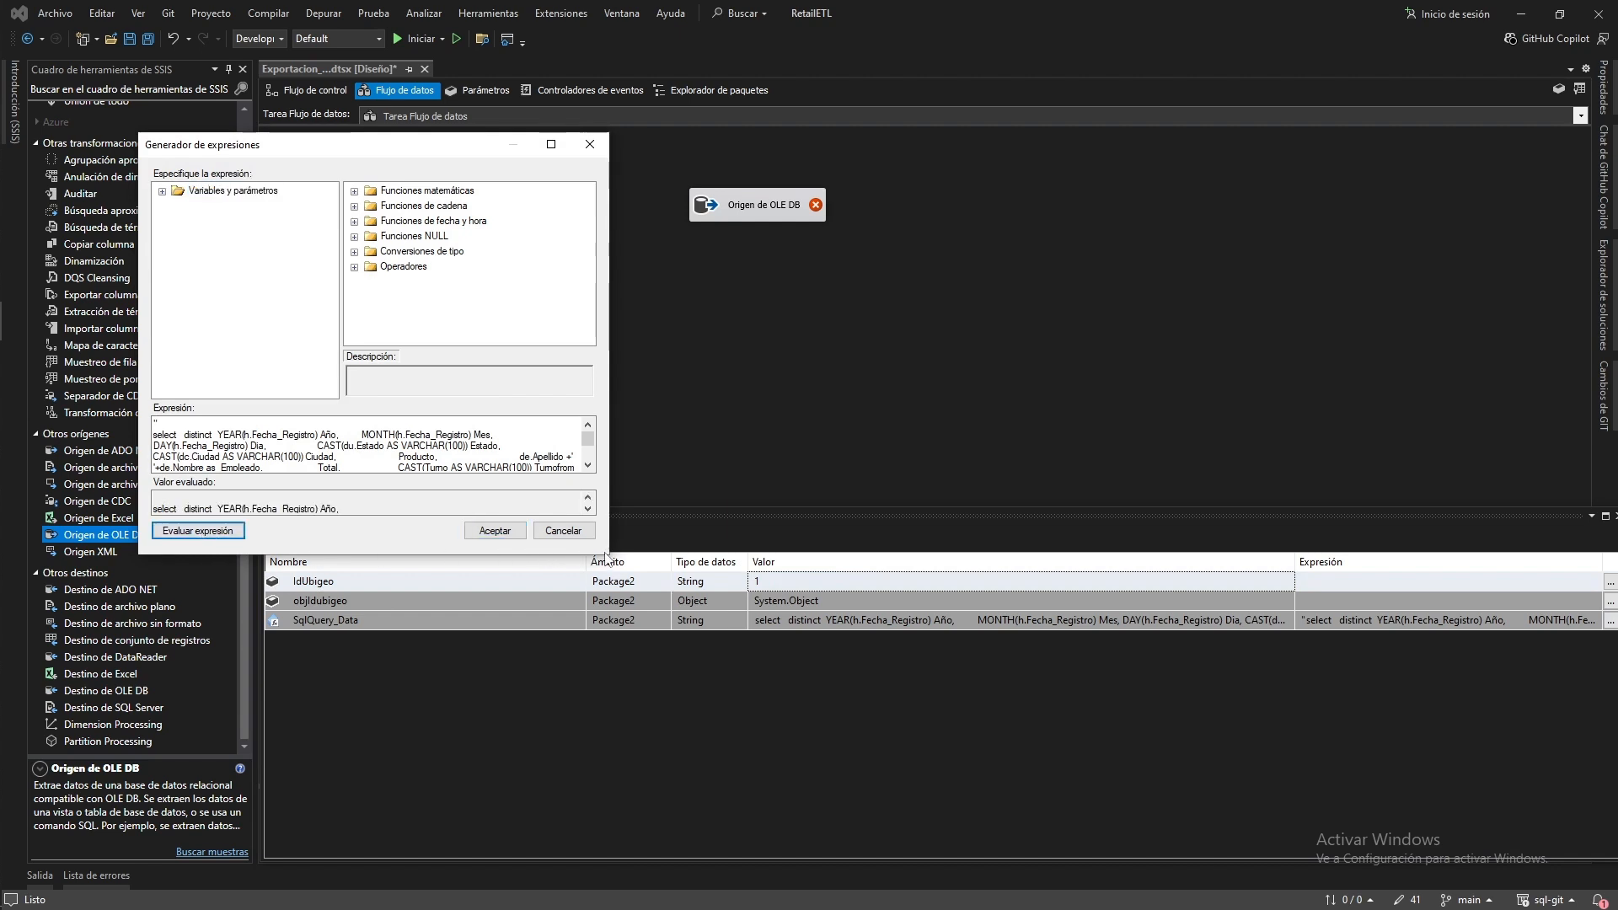
{"action": "left_click_drag", "start_coordinate": [608, 554], "coordinate": [862, 836]}
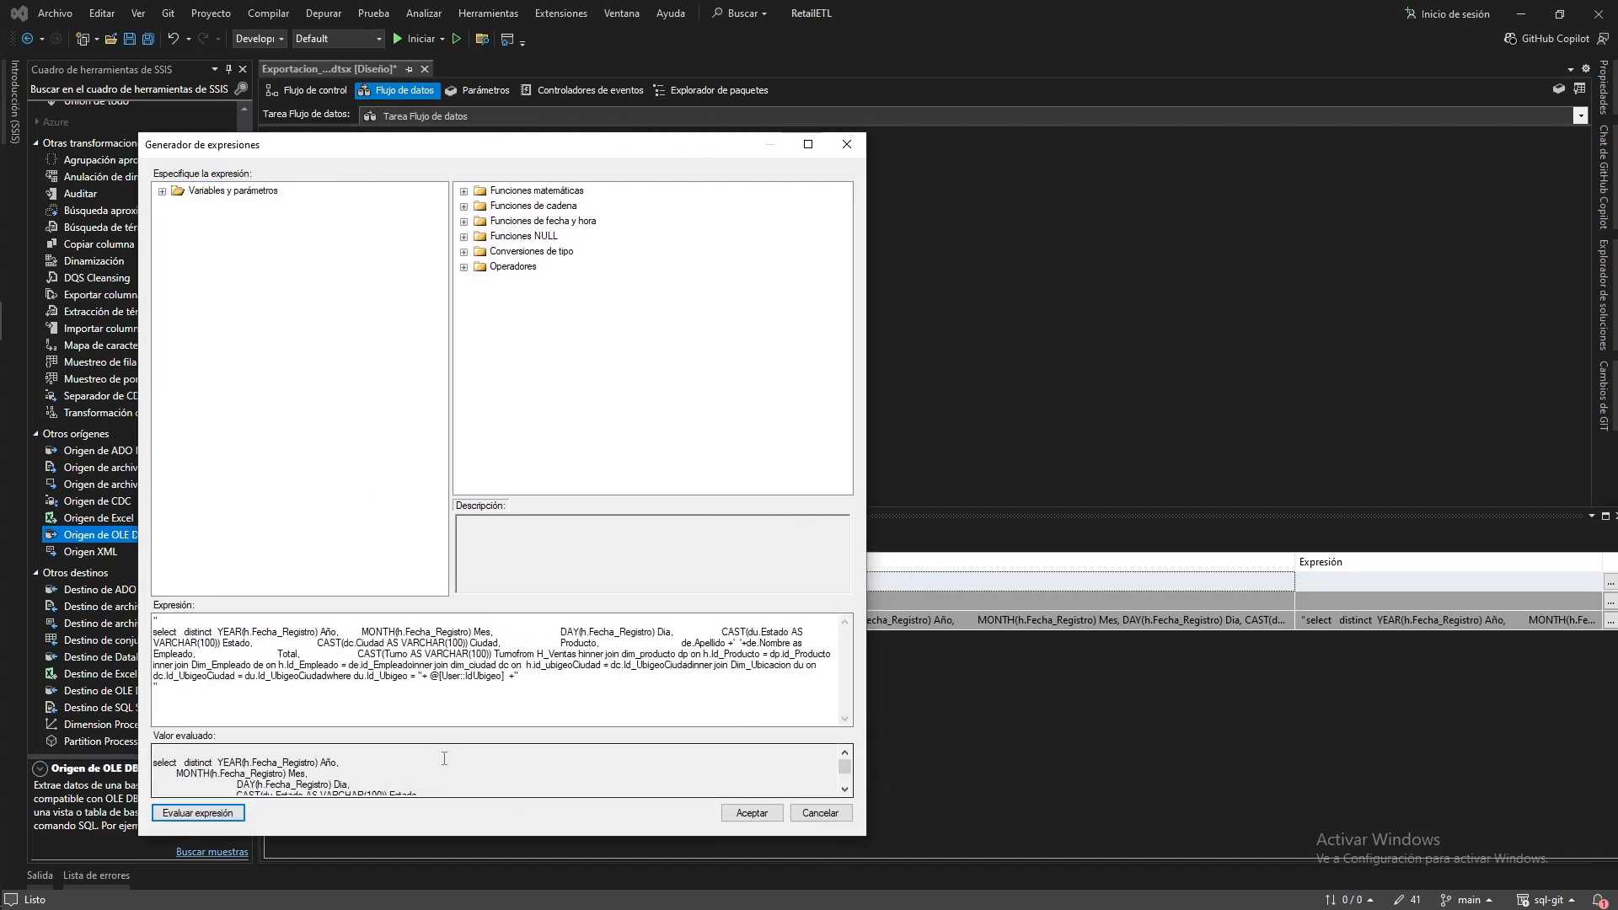
{"action": "scroll", "coordinate": [260, 783], "scroll_direction": "down", "scroll_amount": 5}
{"action": "left_click_drag", "start_coordinate": [261, 783], "coordinate": [246, 784]}
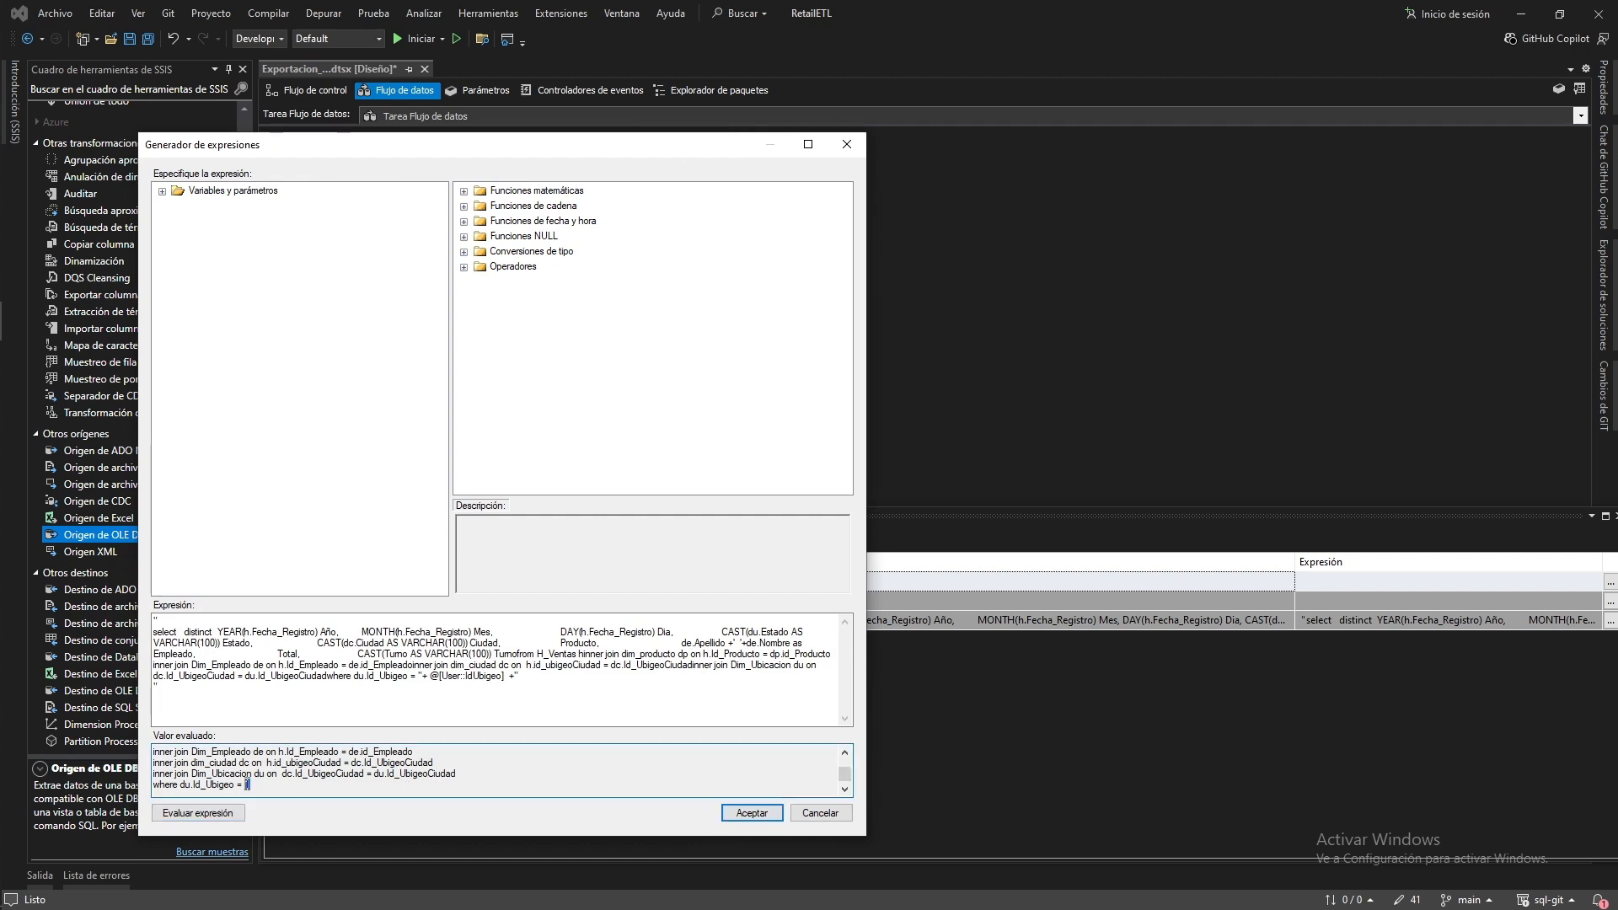
{"action": "left_click", "coordinate": [752, 814]}
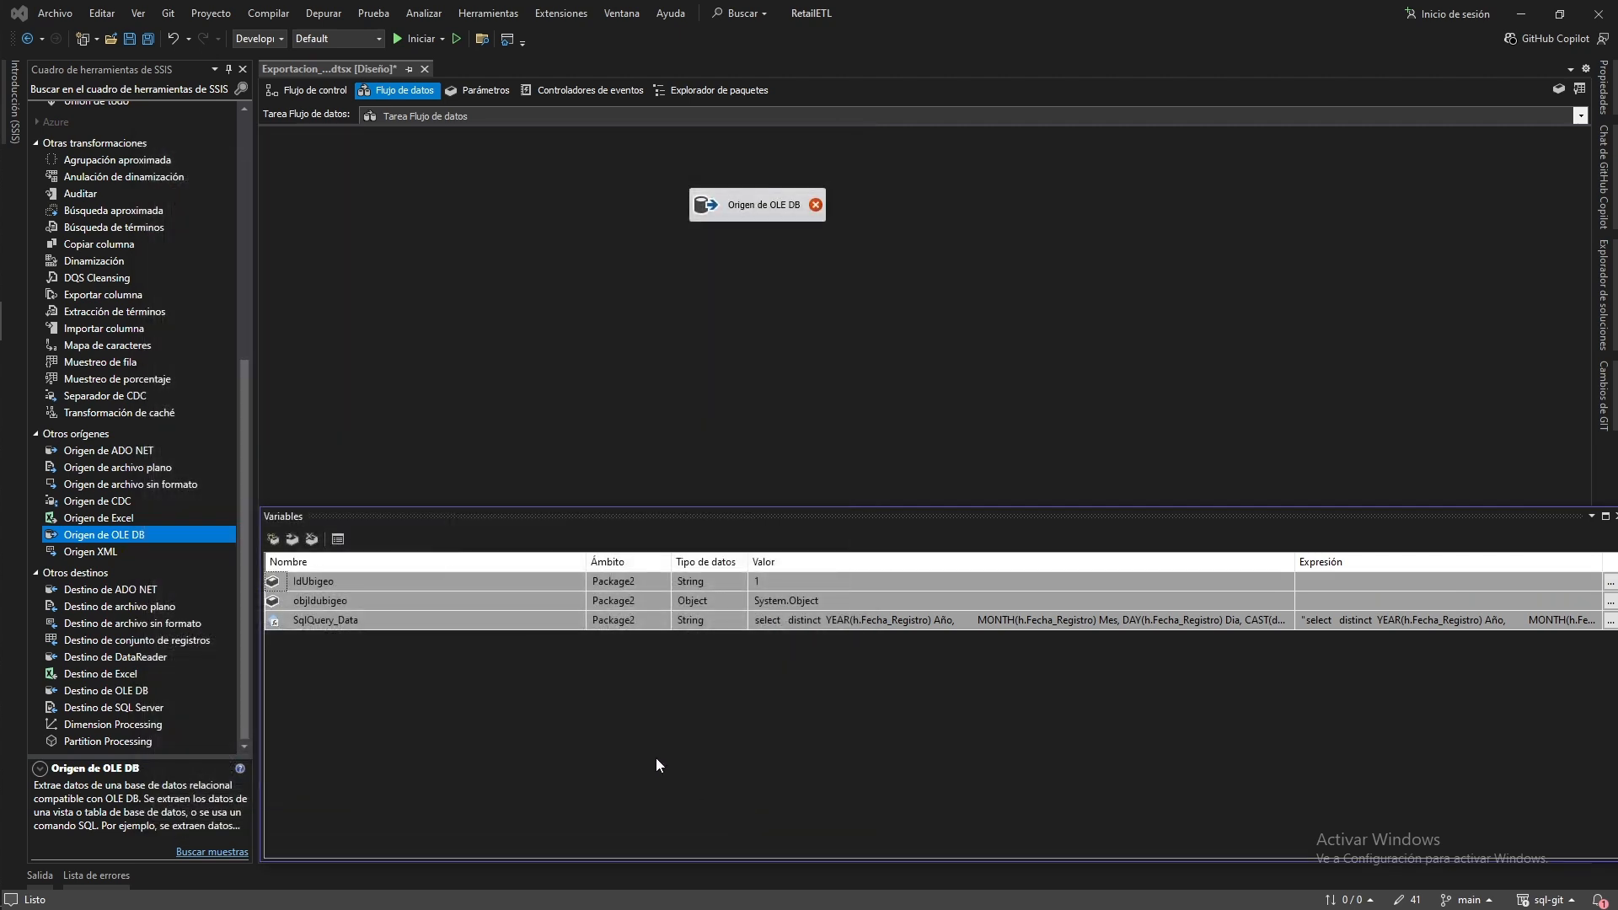
Set the OLE DB source's data access mode to SQL command from variable (Comando SQL de variable) using User::SqlQuery_Data
{"action": "double_click", "coordinate": [756, 206]}
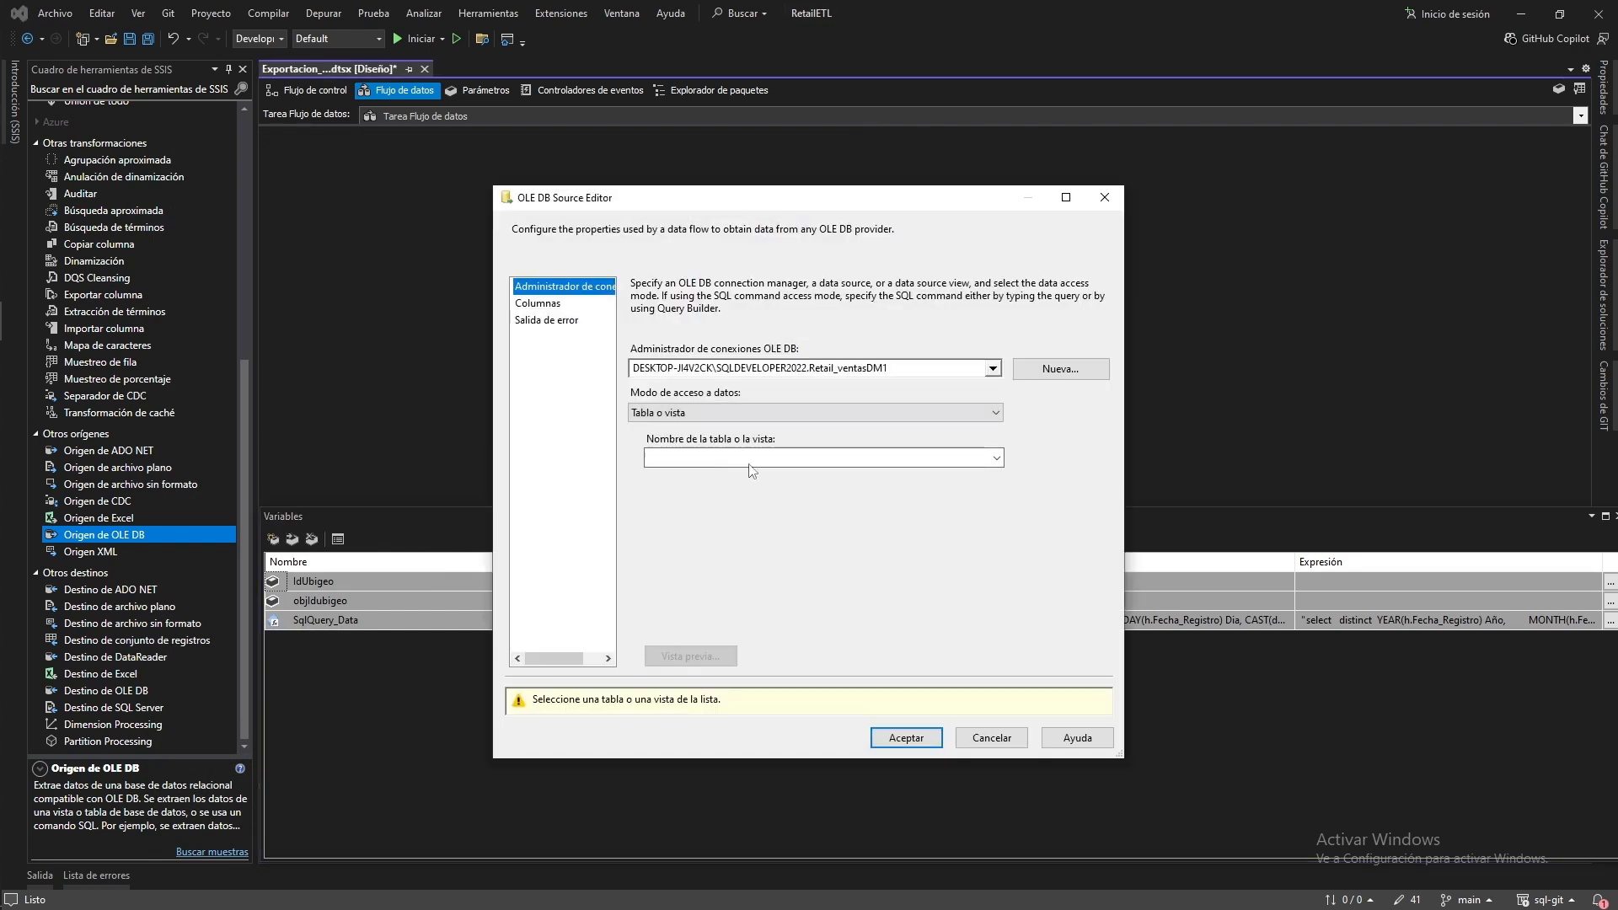
{"action": "left_click", "coordinate": [995, 412]}
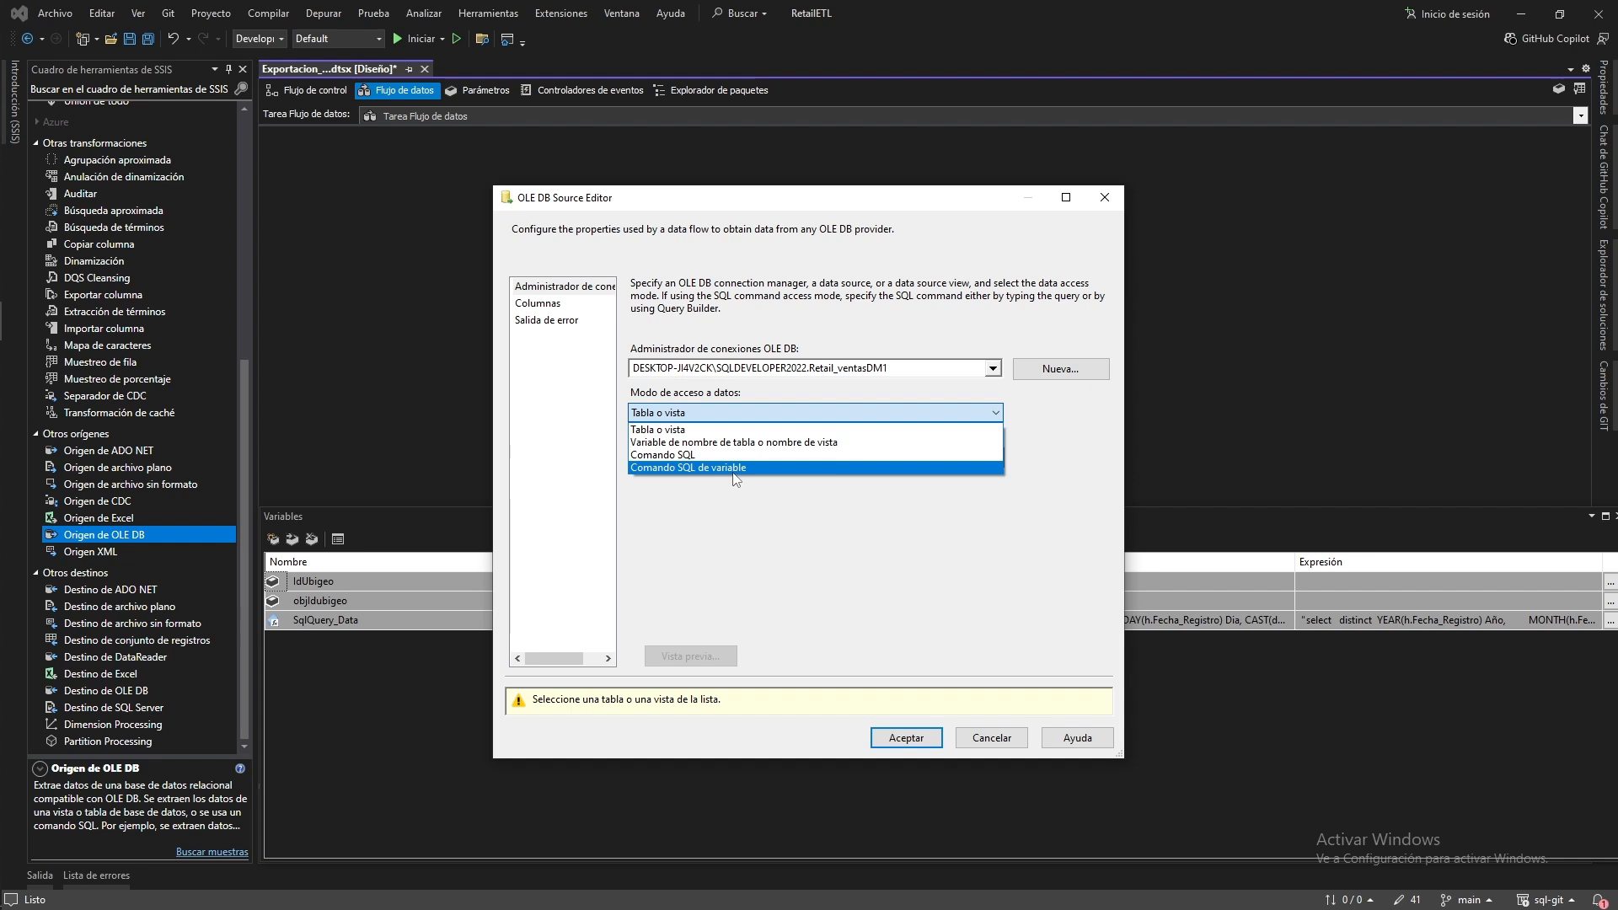
{"action": "left_click", "coordinate": [734, 469]}
{"action": "left_click", "coordinate": [735, 457]}
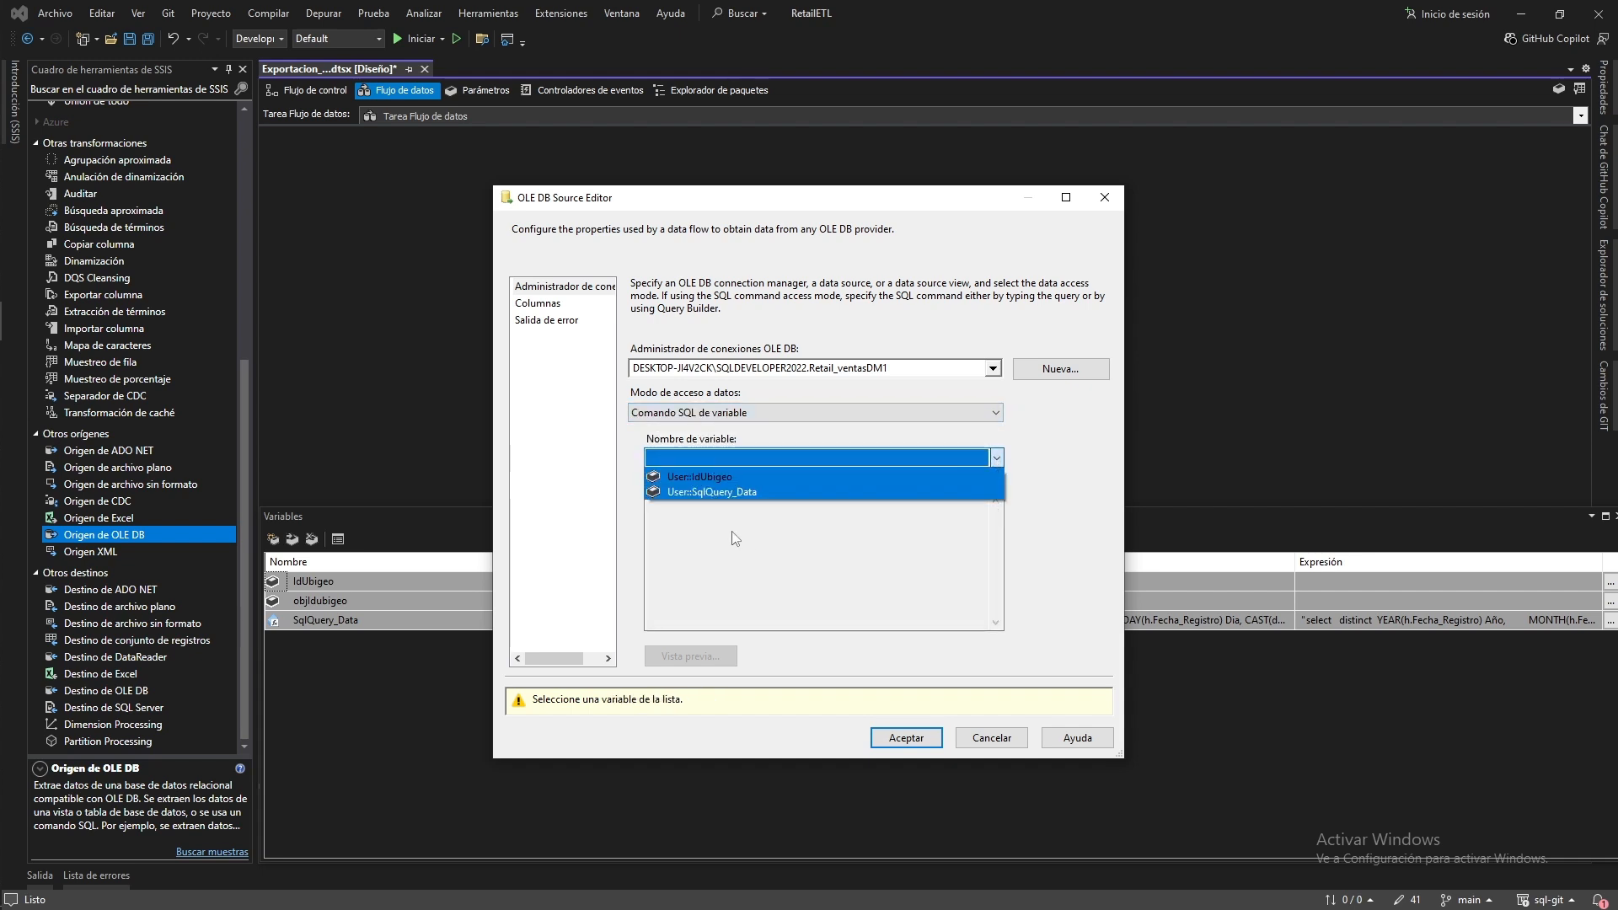
{"action": "left_click", "coordinate": [740, 492]}
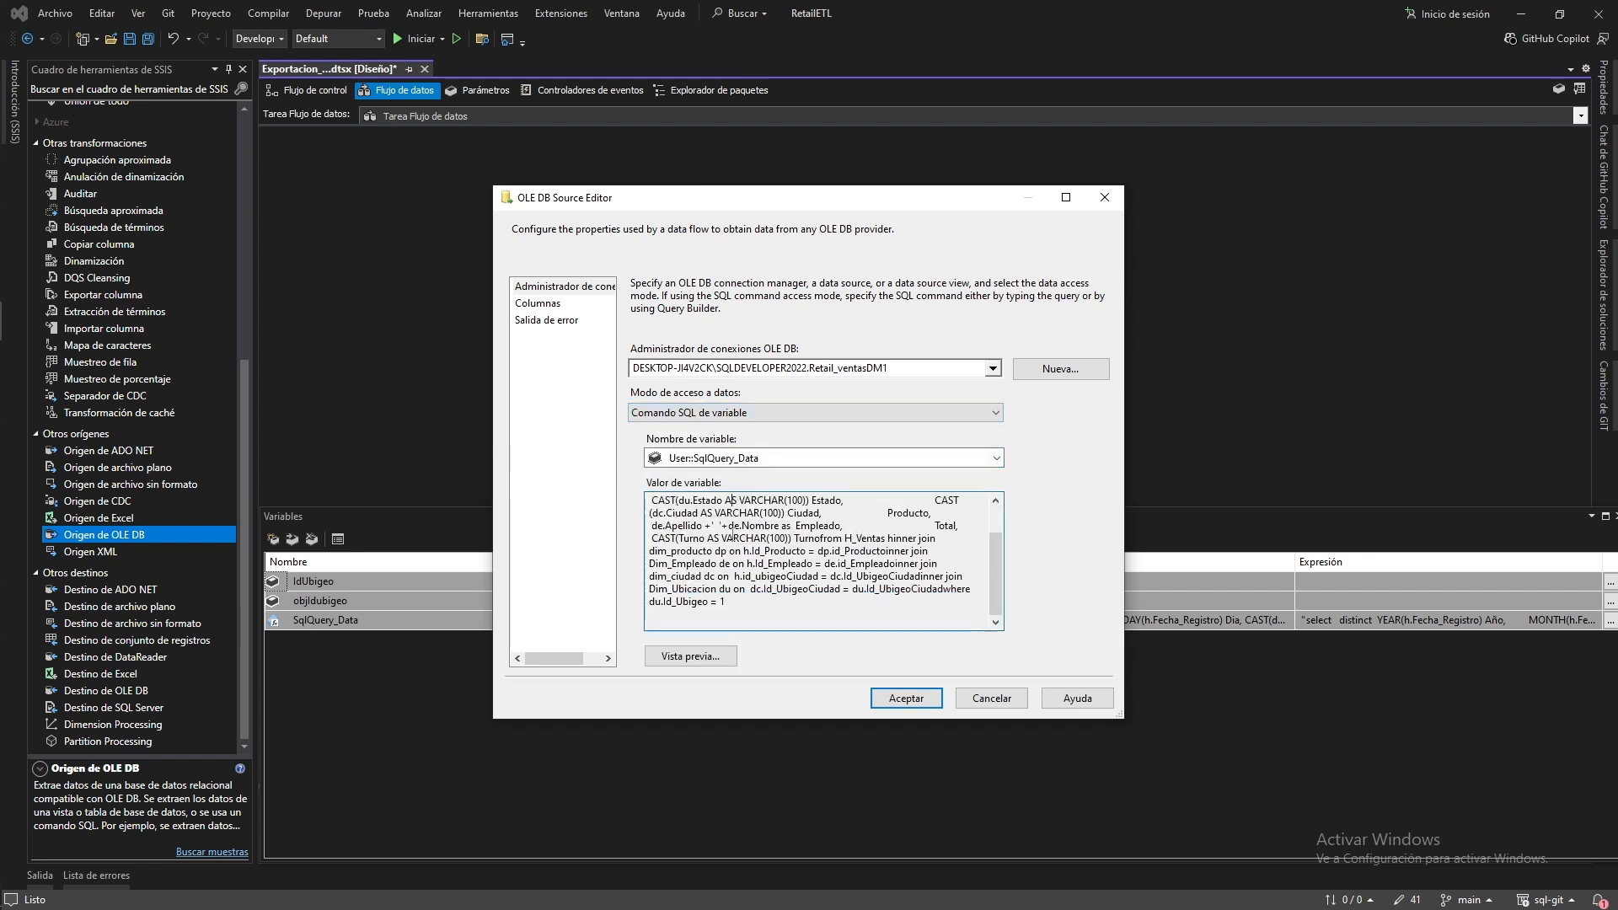
Preview the variable query's results, view the source's columns and accept the OLE DB source configuration
{"action": "scroll", "coordinate": [696, 510], "scroll_direction": "up", "scroll_amount": 1}
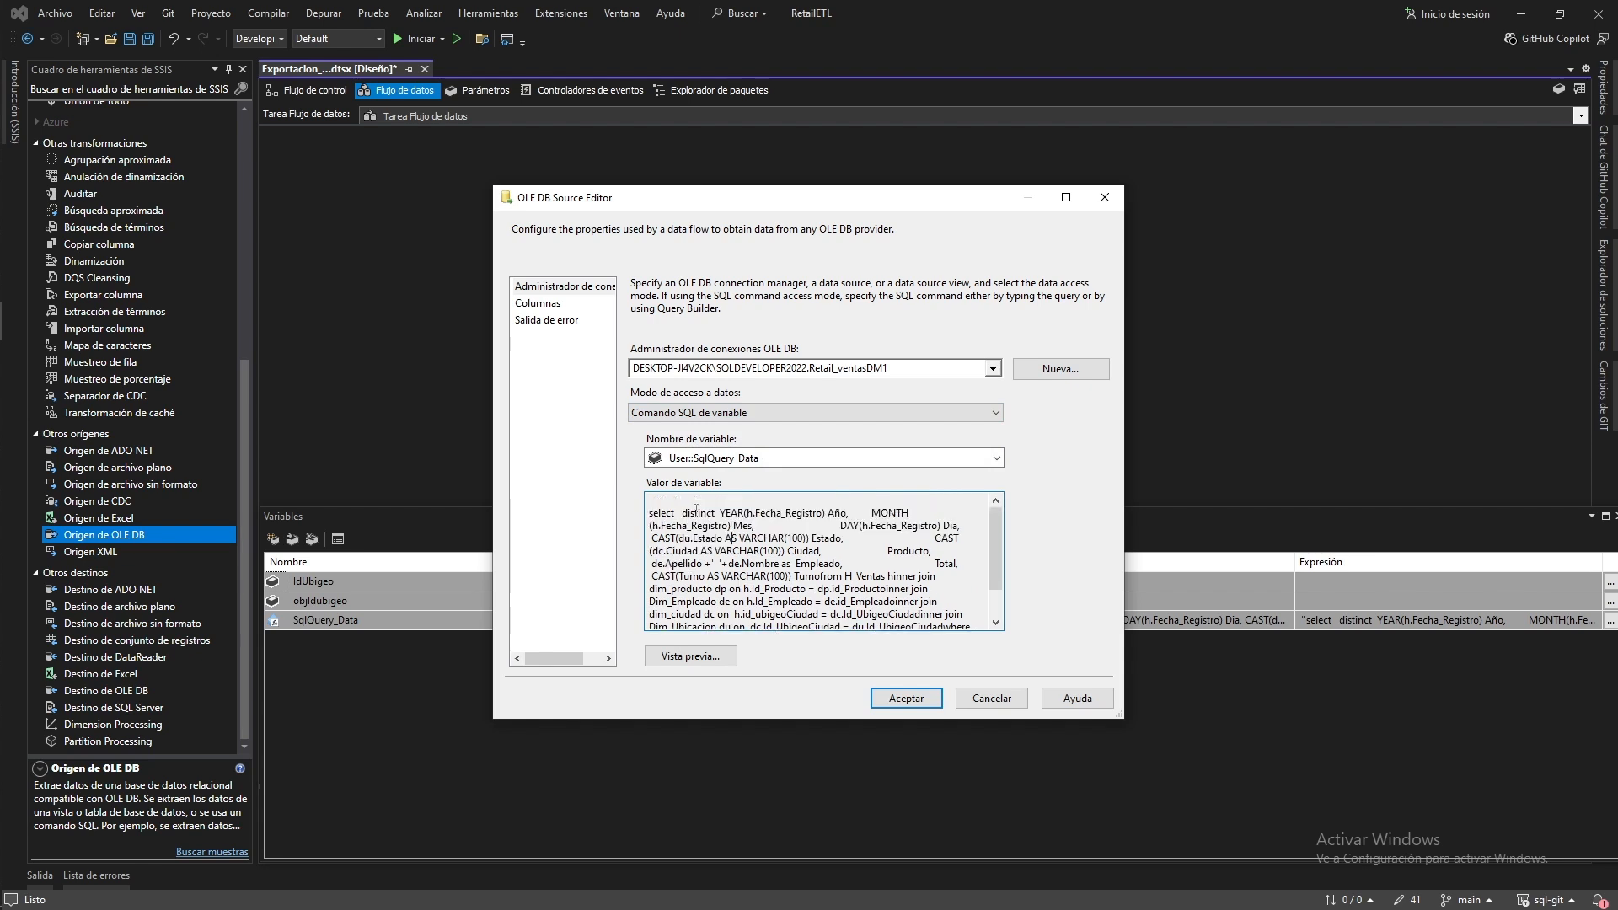
{"action": "left_click", "coordinate": [691, 656]}
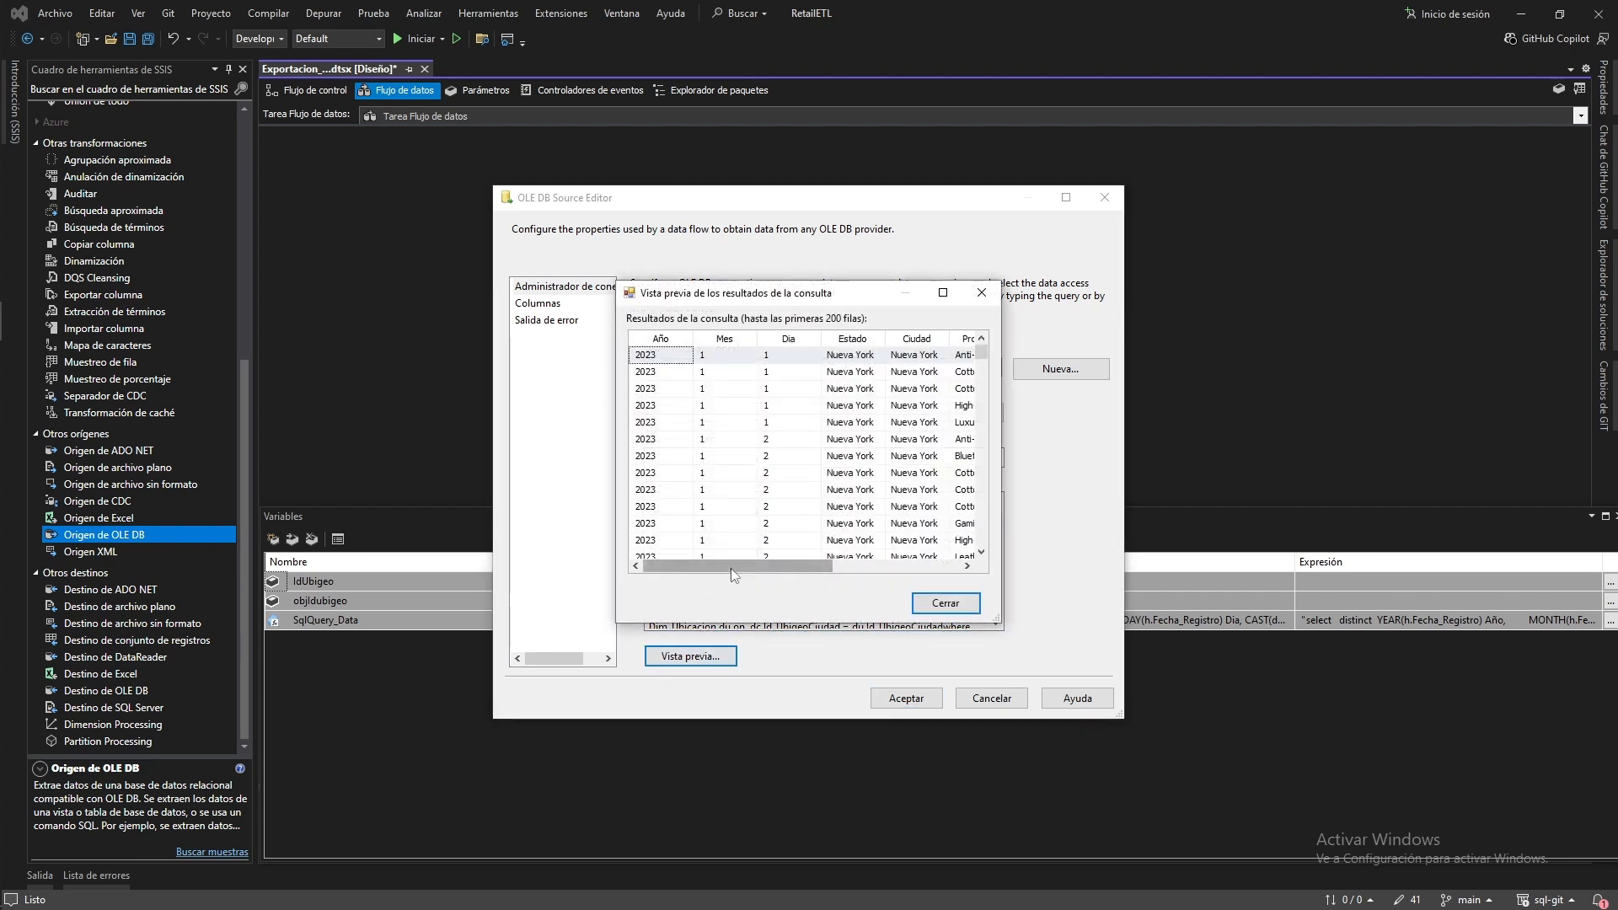
{"action": "left_click_drag", "start_coordinate": [731, 568], "coordinate": [682, 566]}
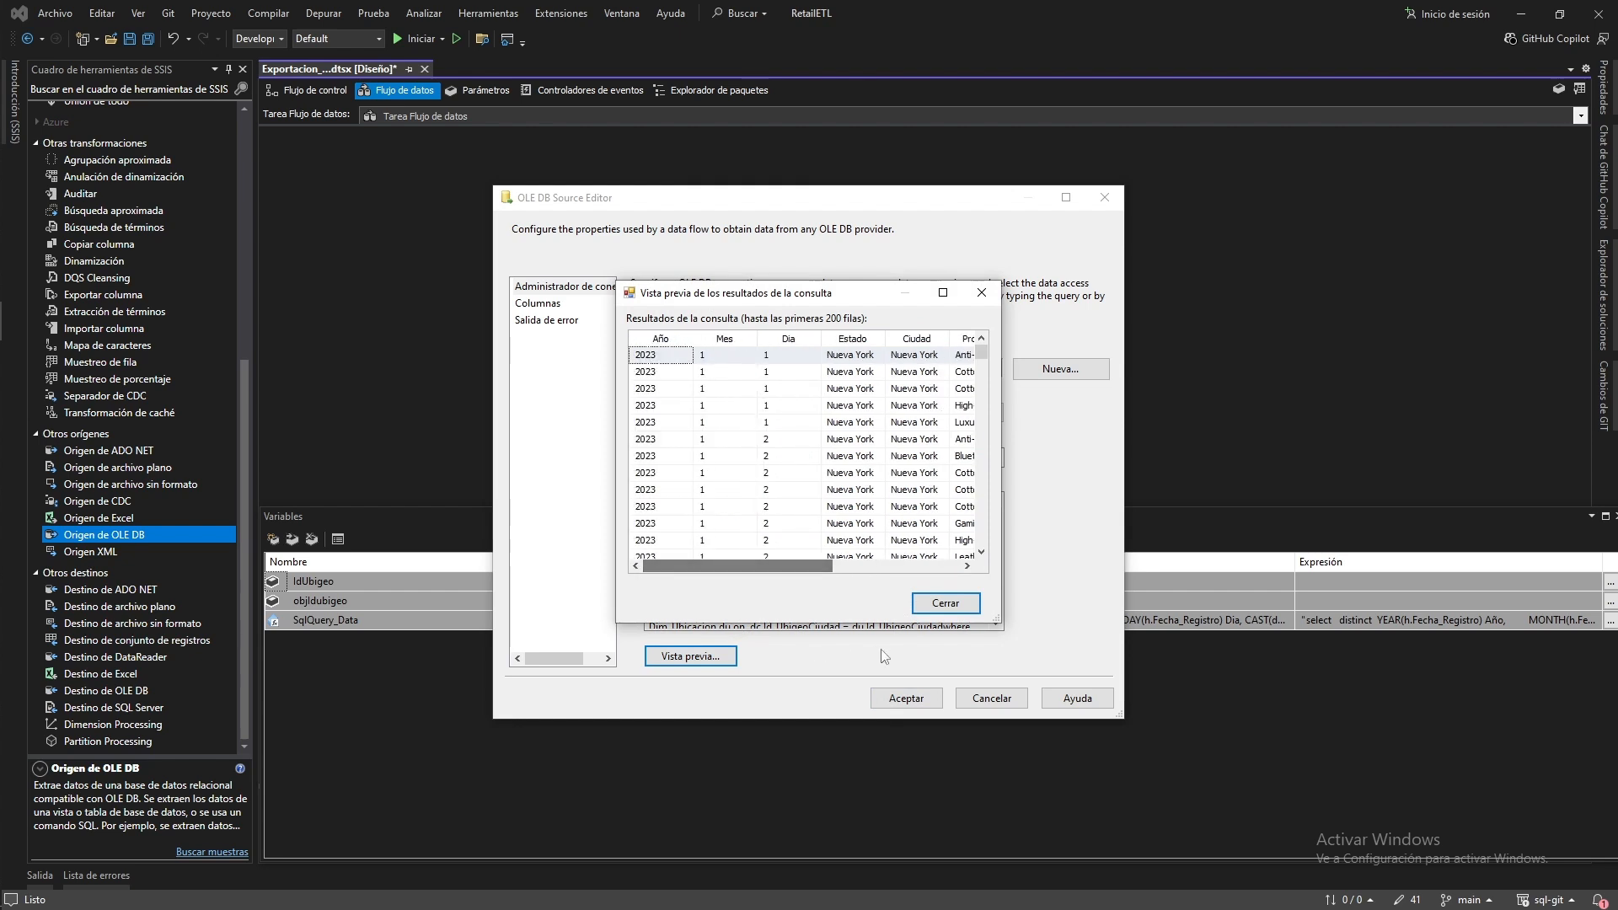
{"action": "left_click", "coordinate": [946, 603]}
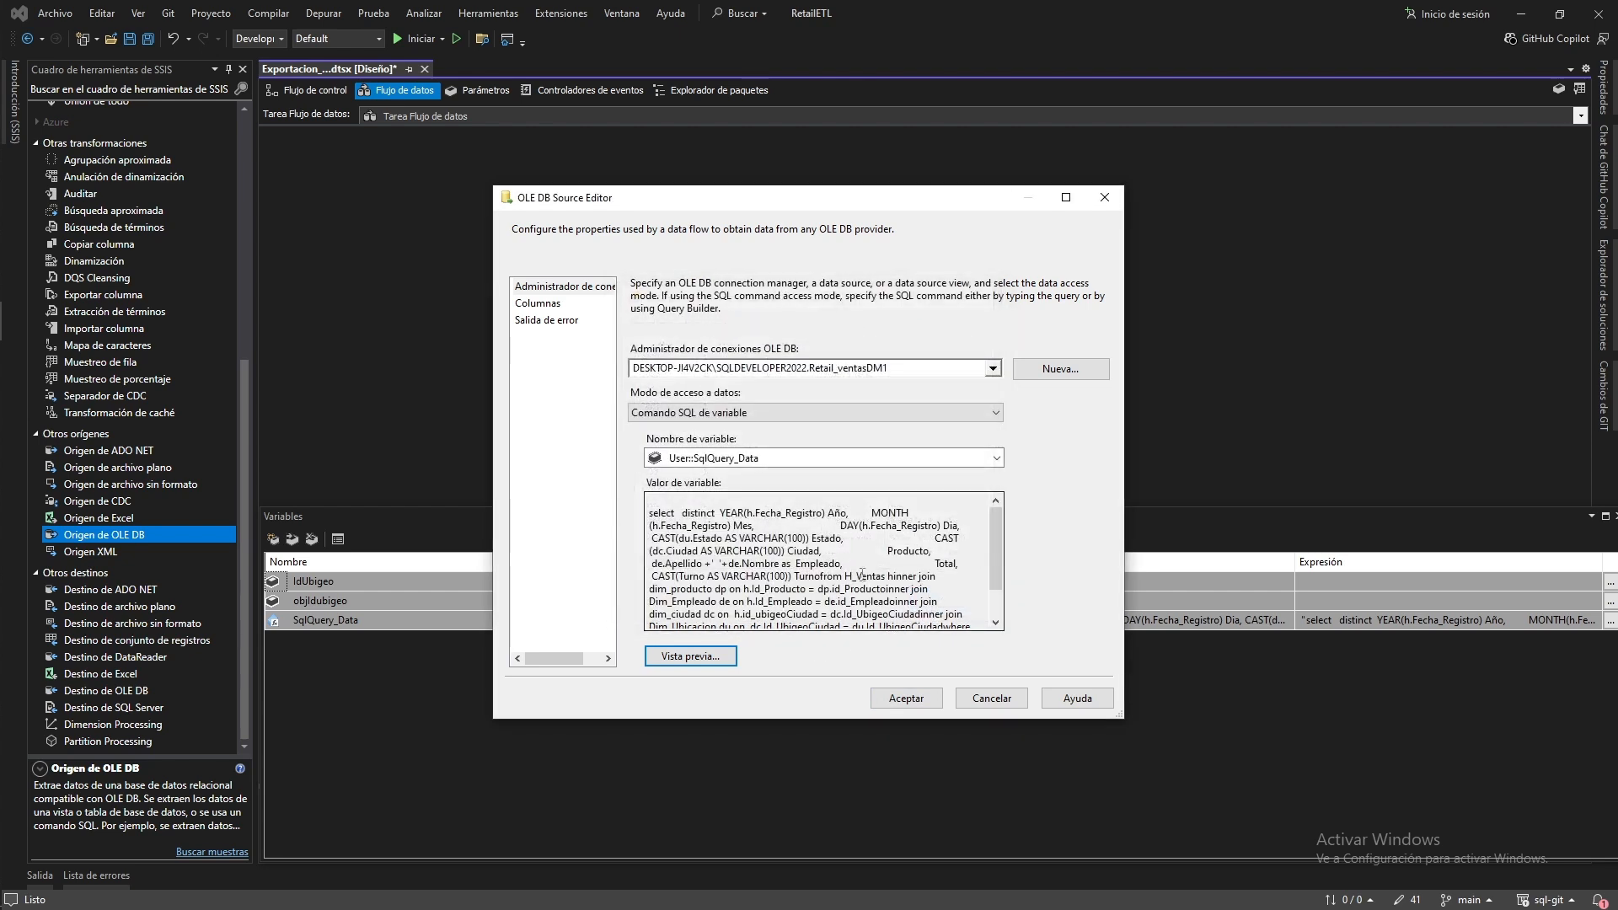
{"action": "left_click", "coordinate": [549, 308]}
{"action": "left_click", "coordinate": [903, 698]}
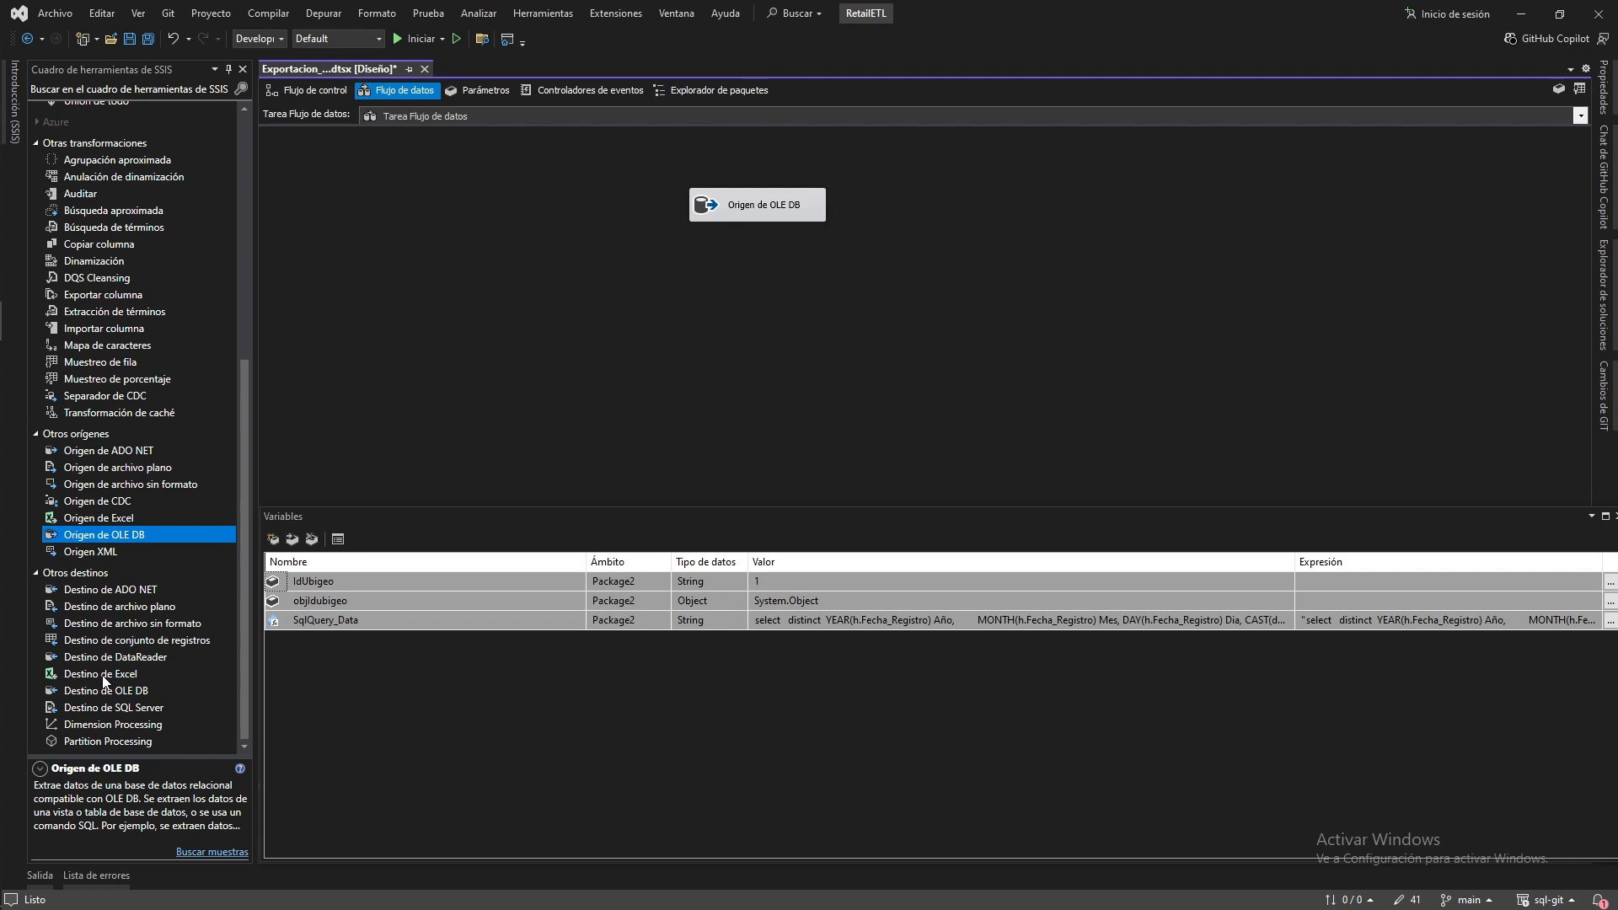
Add an Excel destination (Destino de Excel) below the OLE DB source in the data flow
{"action": "left_click_drag", "start_coordinate": [104, 676], "coordinate": [711, 338]}
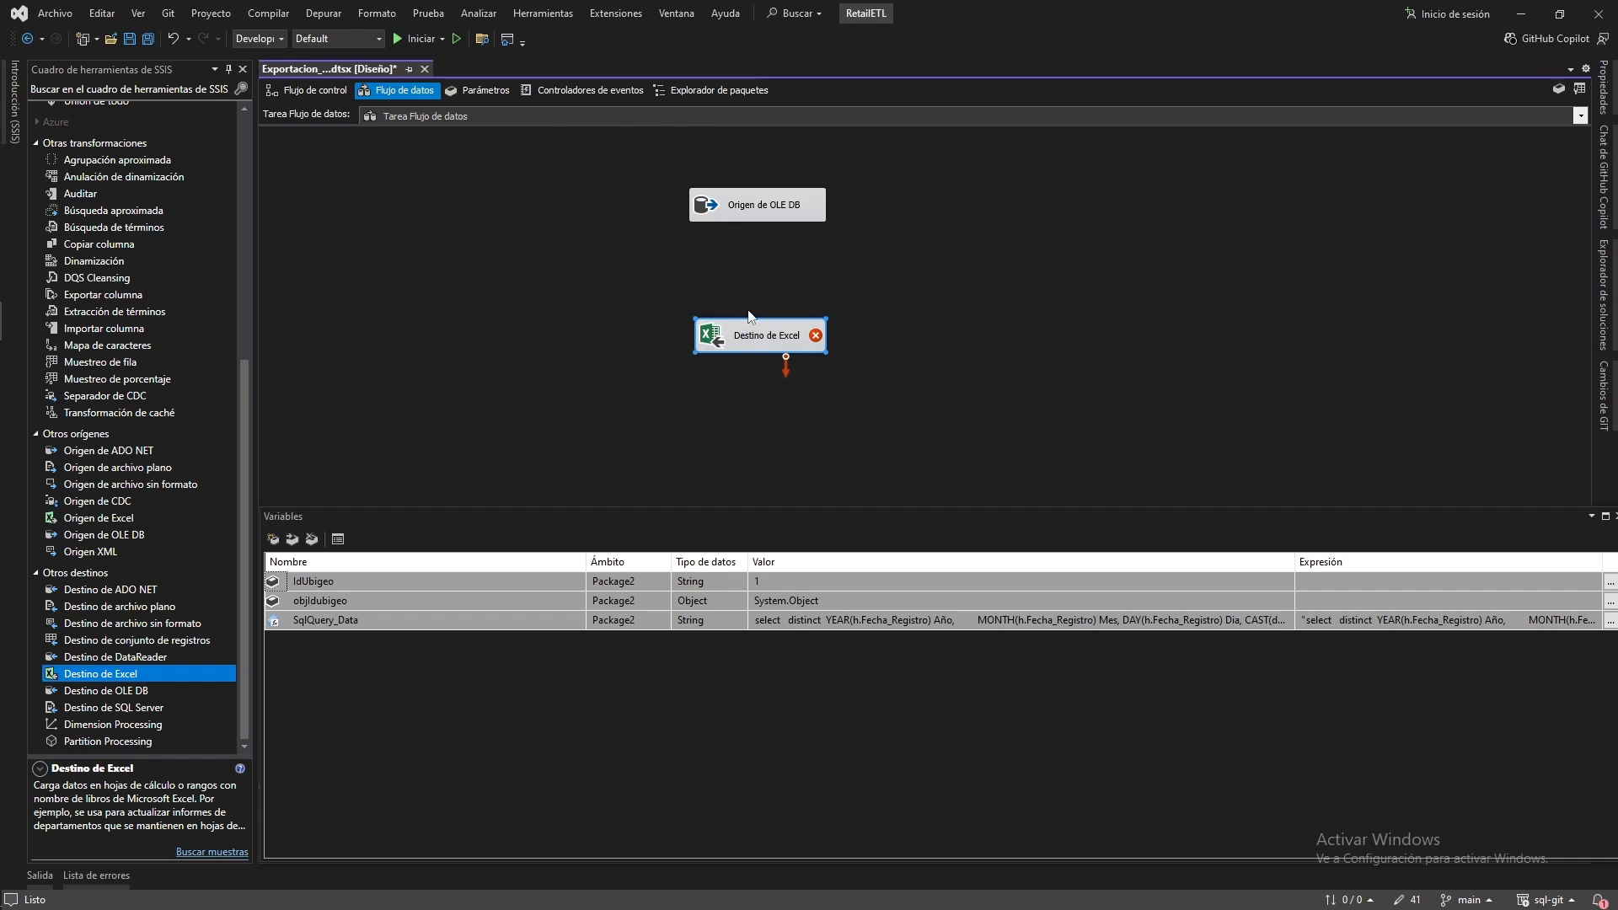
Connect the OLE DB source's (Origen de OLE DB) output to the Excel destination
{"action": "left_click", "coordinate": [764, 206]}
{"action": "left_click_drag", "start_coordinate": [766, 242], "coordinate": [757, 333]}
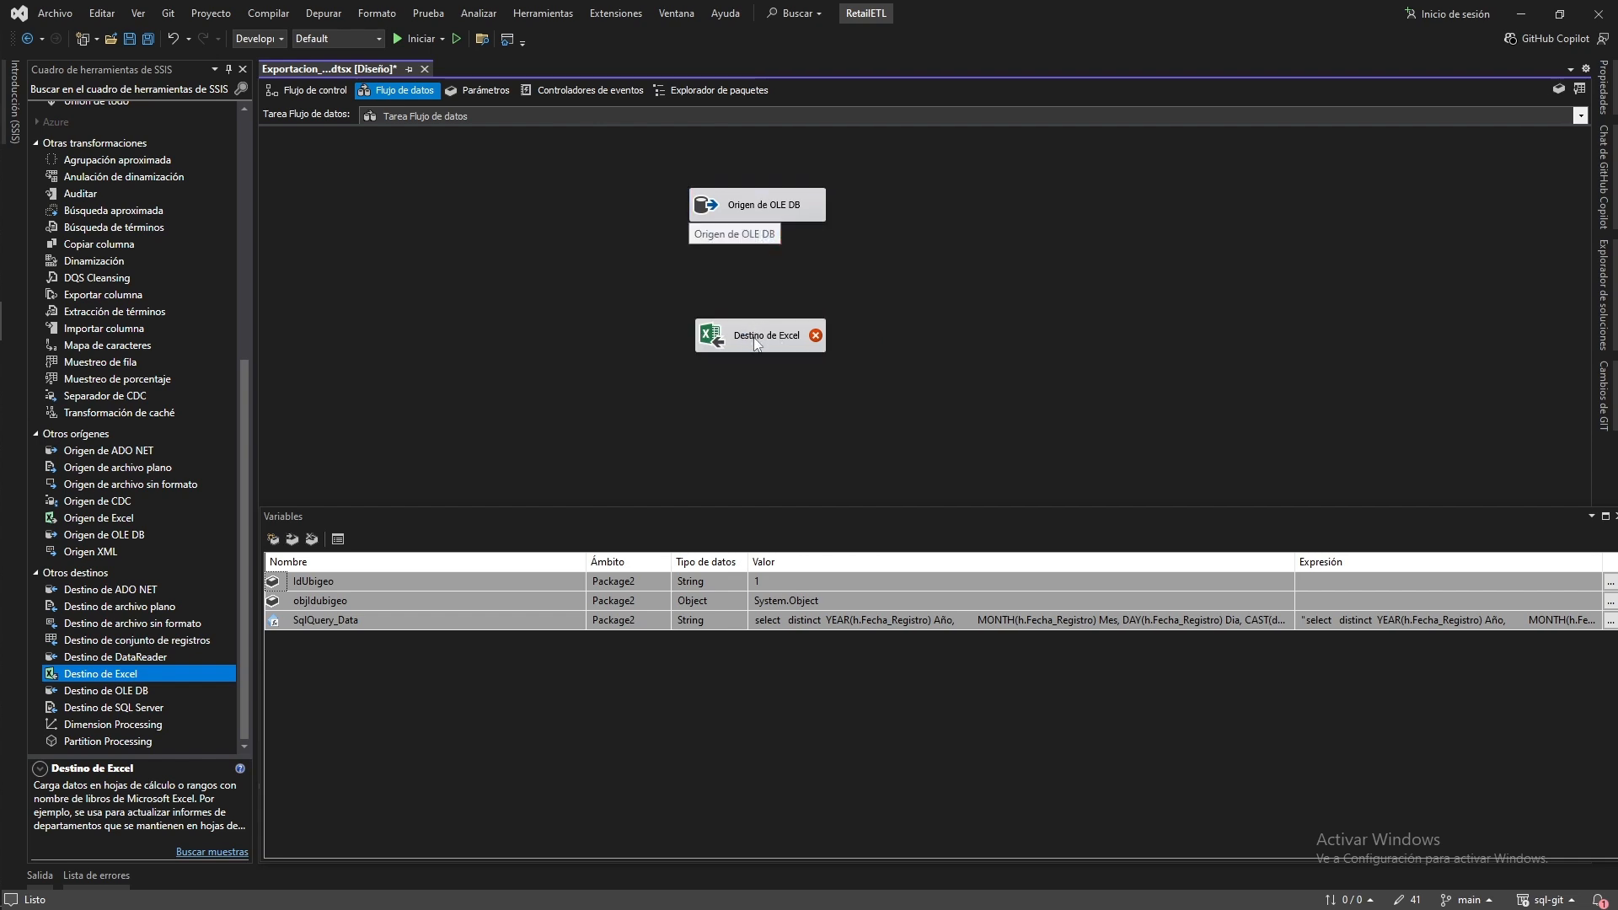
{"action": "left_click", "coordinate": [512, 406]}
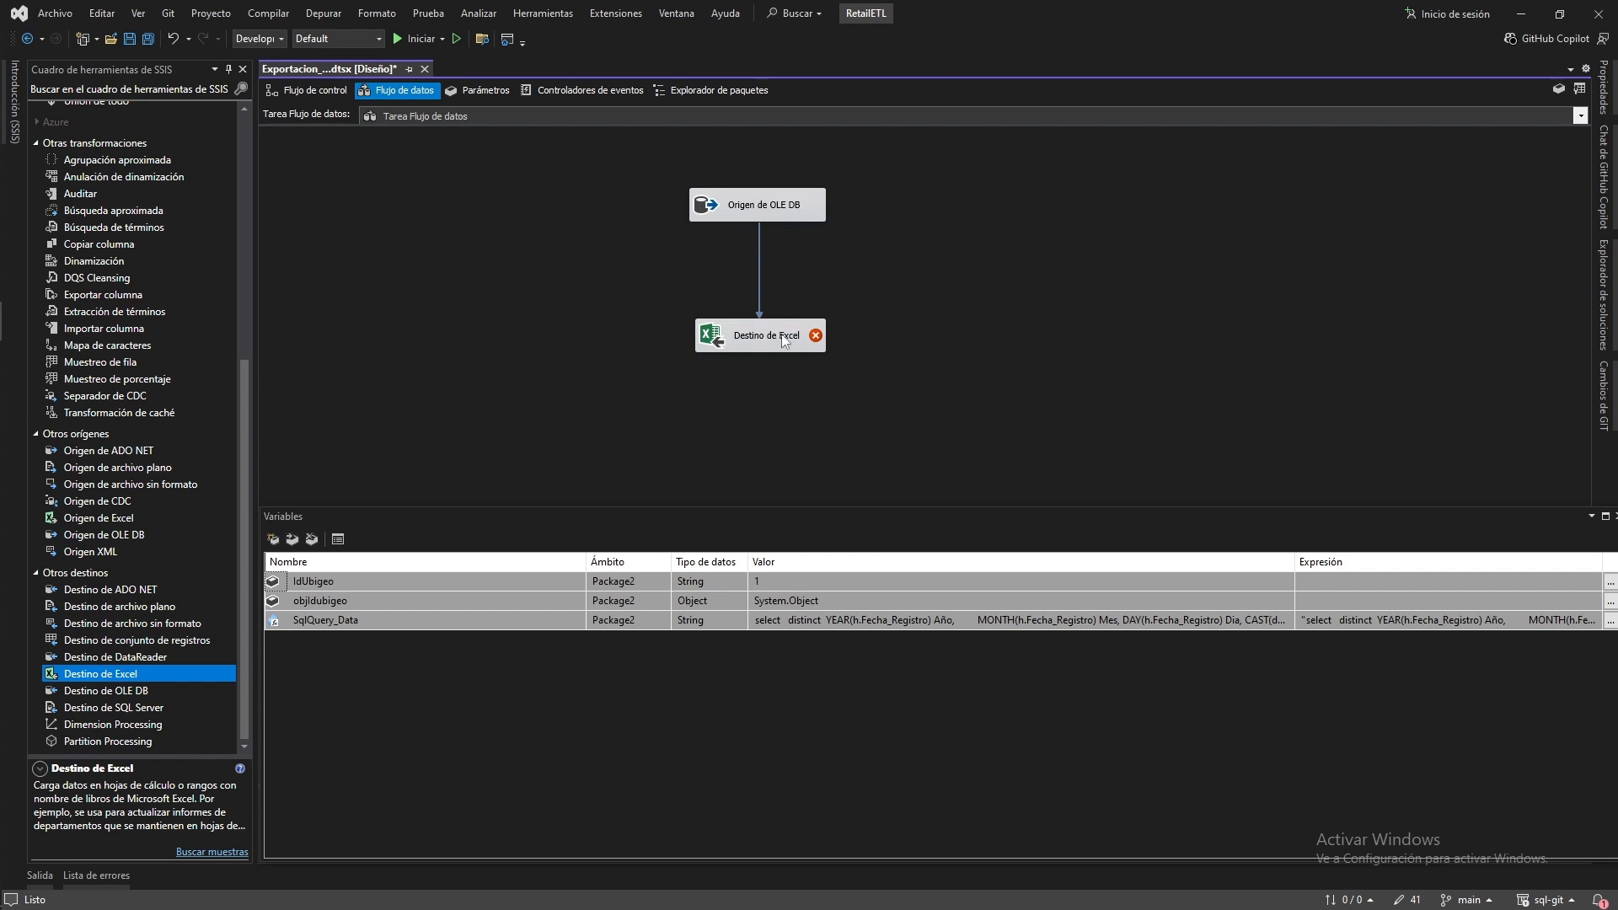
Open the Excel destination for editing and start a new Excel connection, browsing for its workbook file
{"action": "mouse_move", "coordinate": [777, 335]}
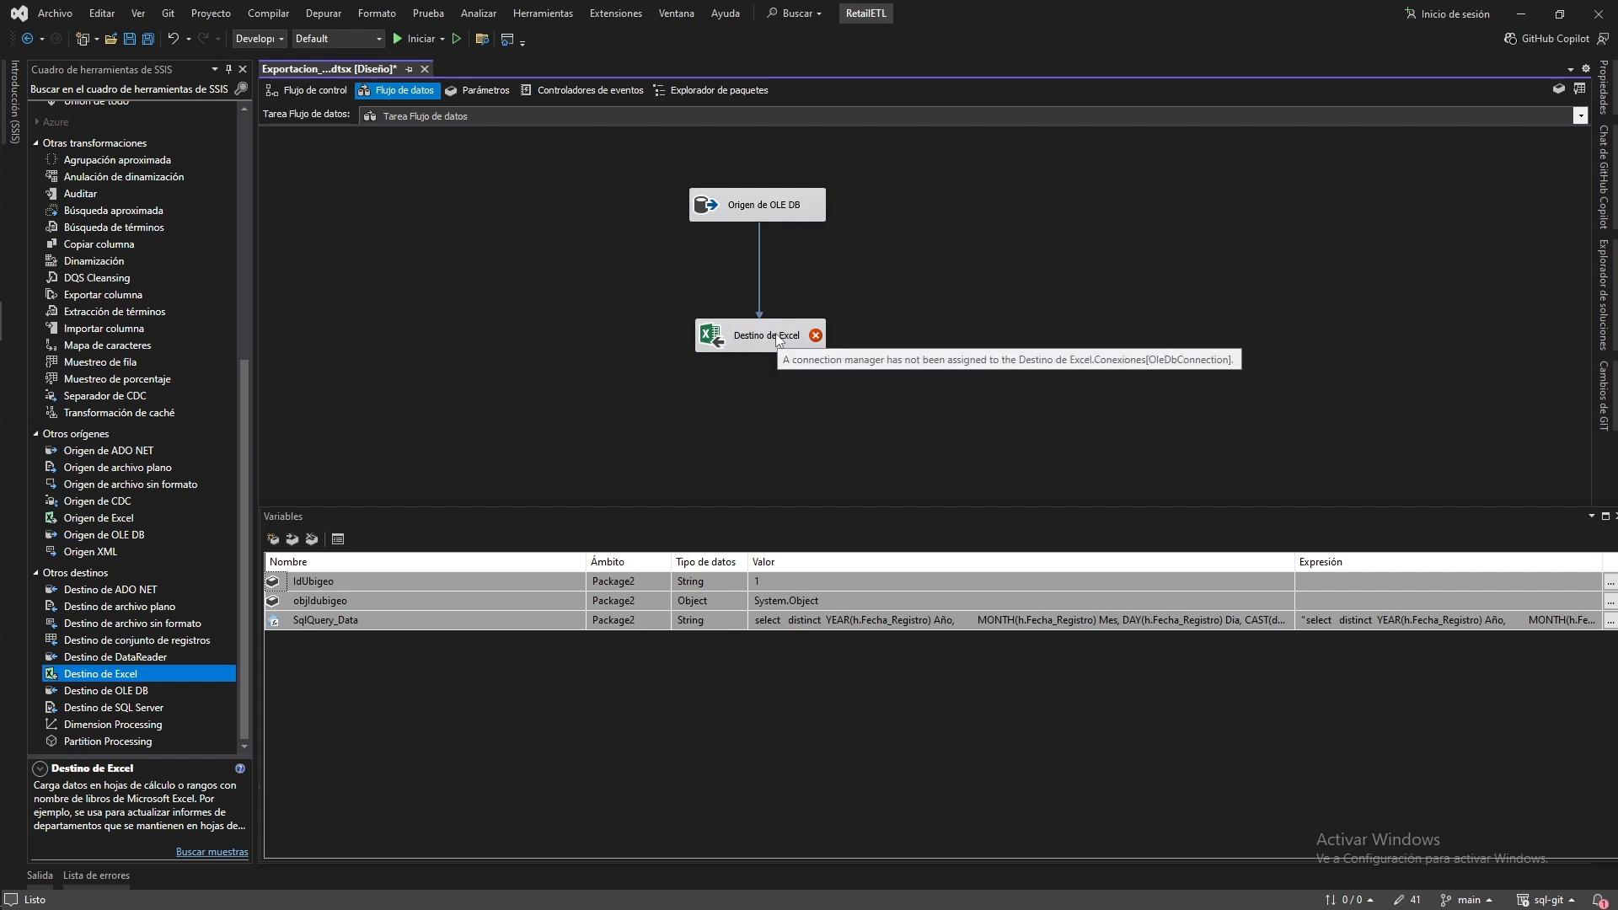
{"action": "double_click", "coordinate": [777, 337]}
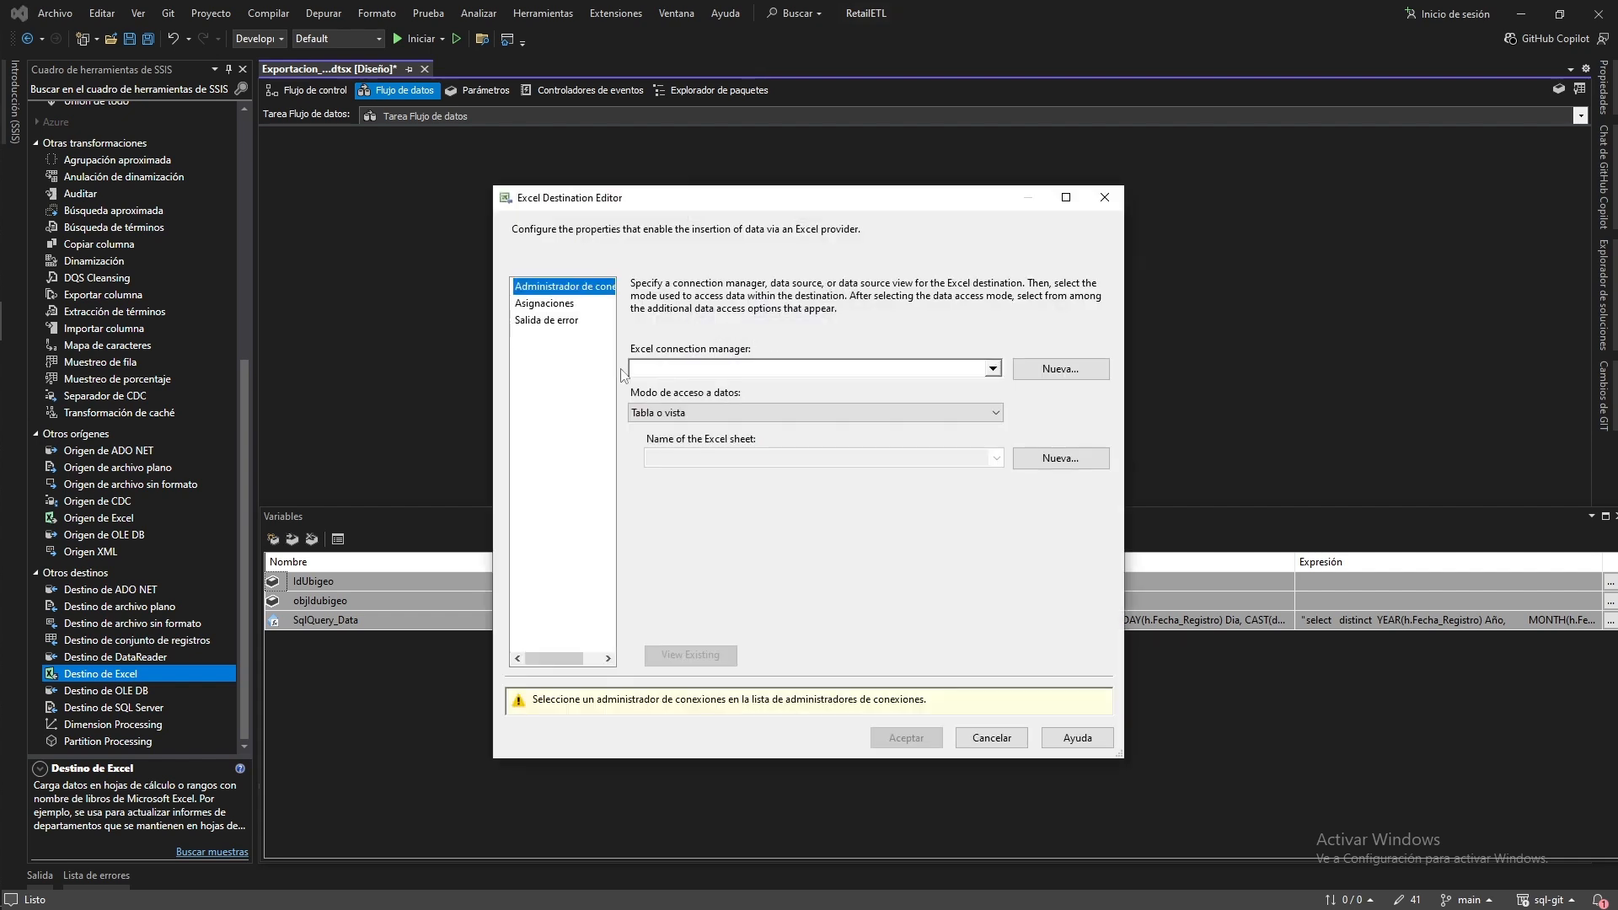
{"action": "left_click", "coordinate": [993, 368]}
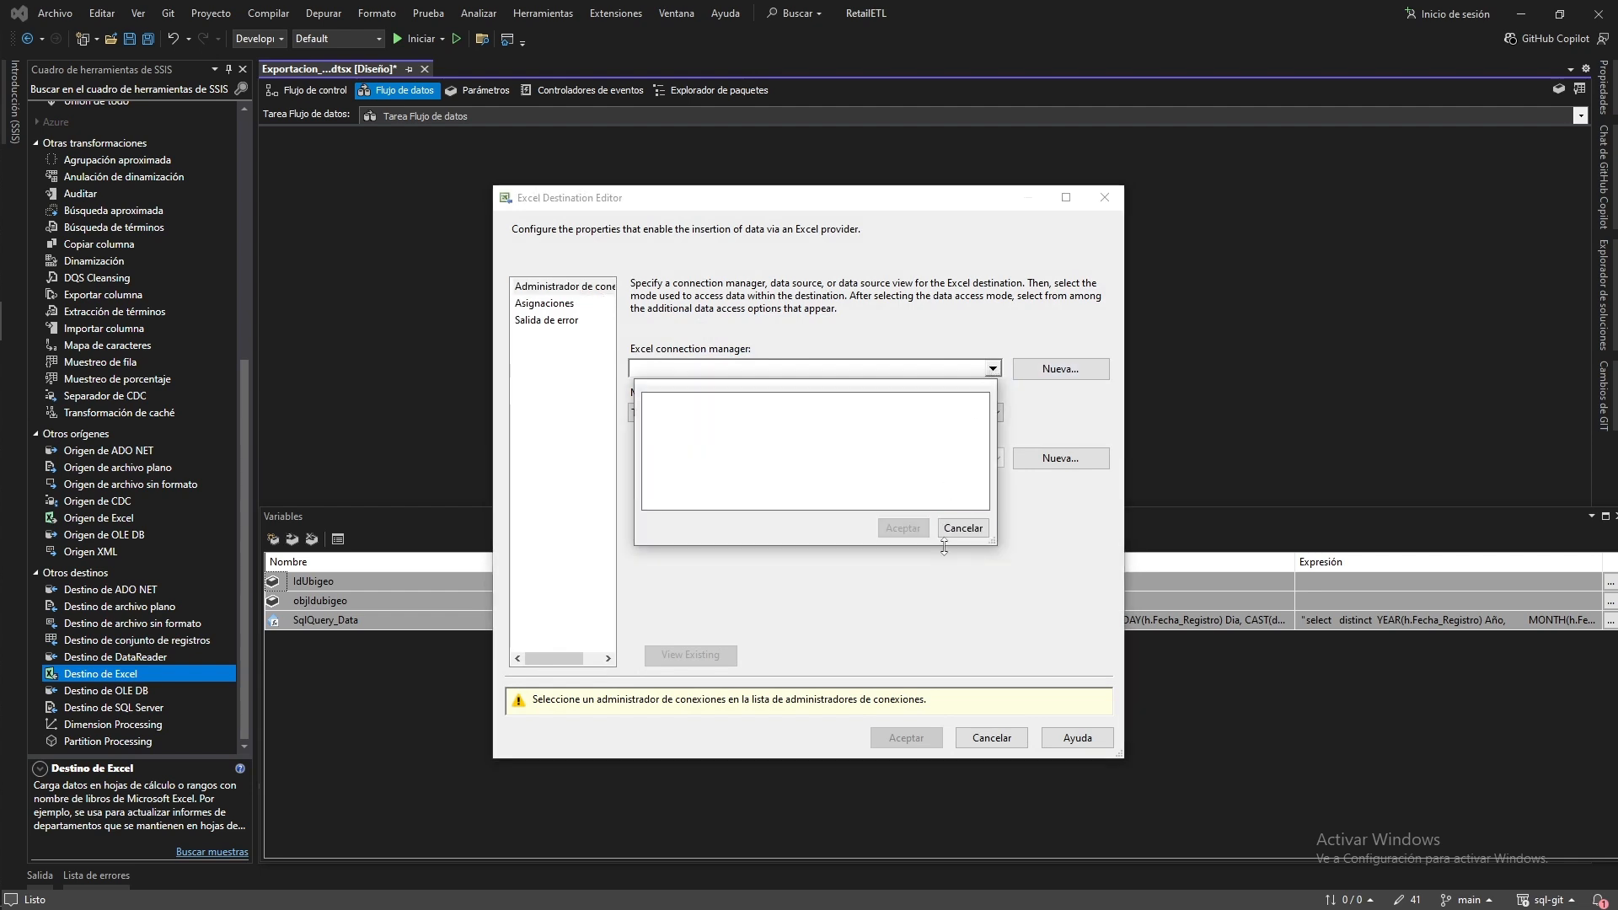
{"action": "left_click", "coordinate": [965, 531]}
{"action": "left_click", "coordinate": [1046, 372]}
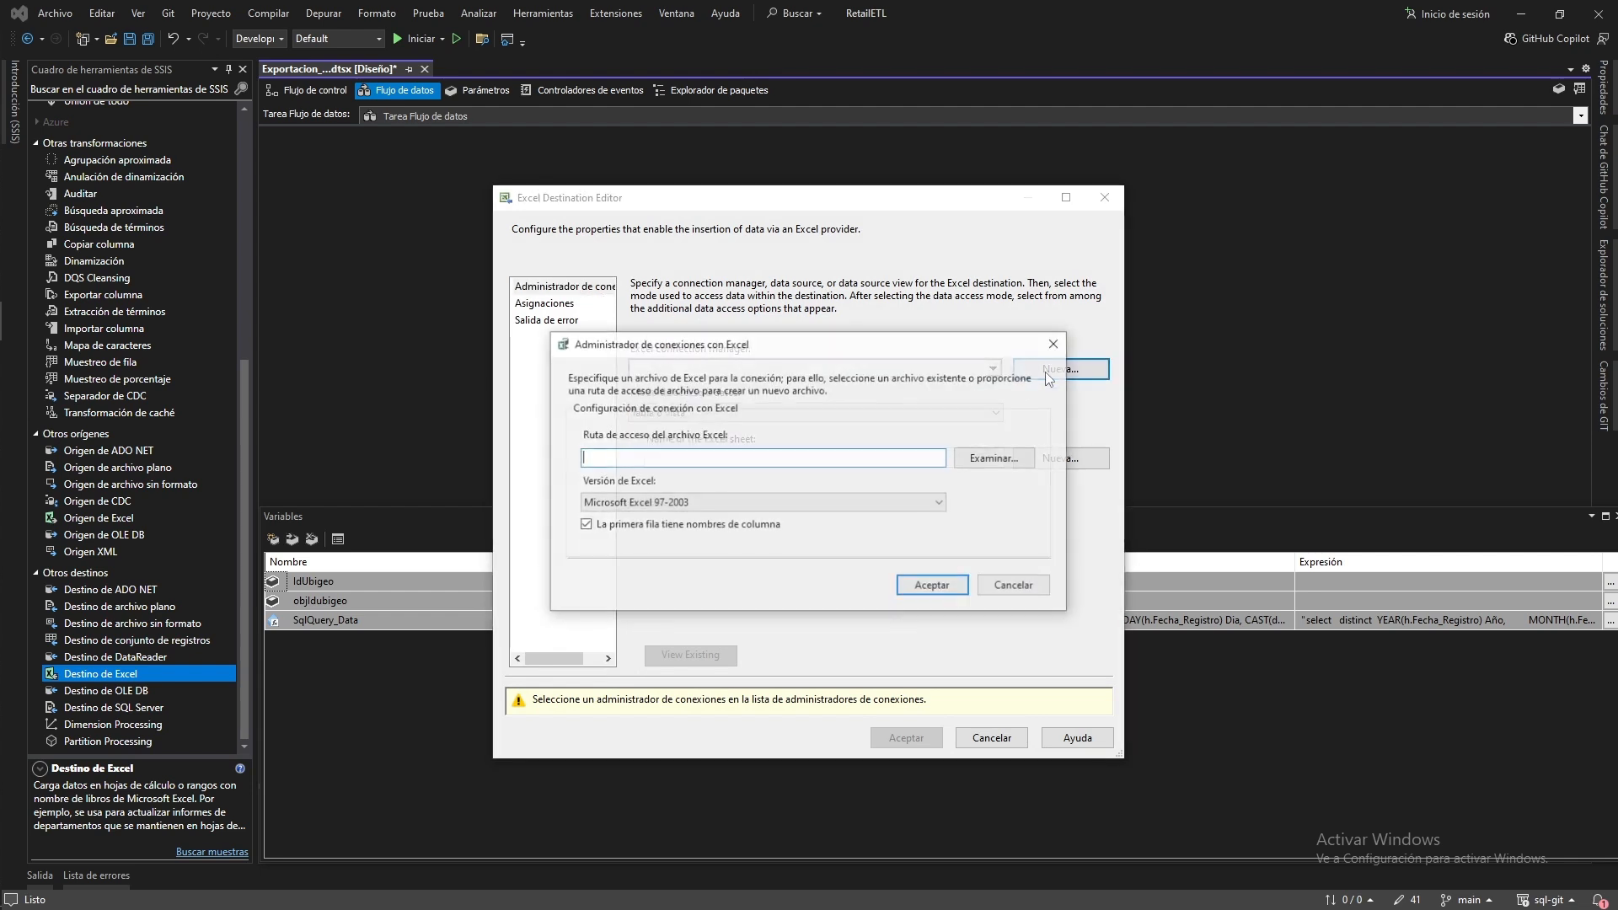
{"action": "left_click", "coordinate": [995, 460]}
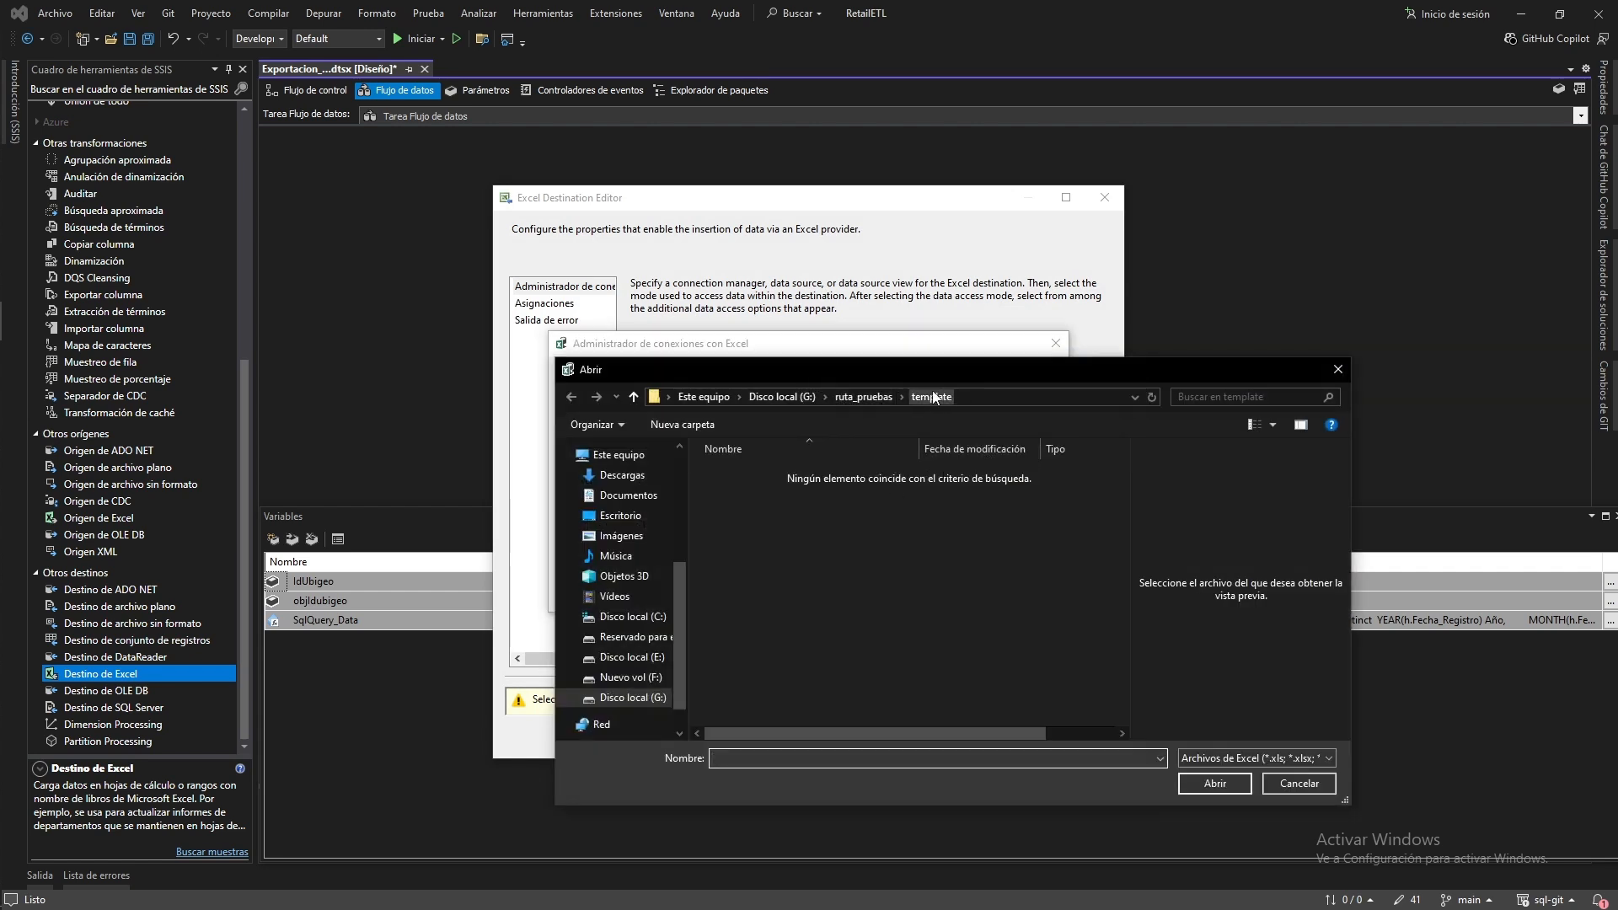
Create a new Excel workbook named Estados.xlsx in the G:\ruta_pruebas\template folder
{"action": "right_click", "coordinate": [751, 489]}
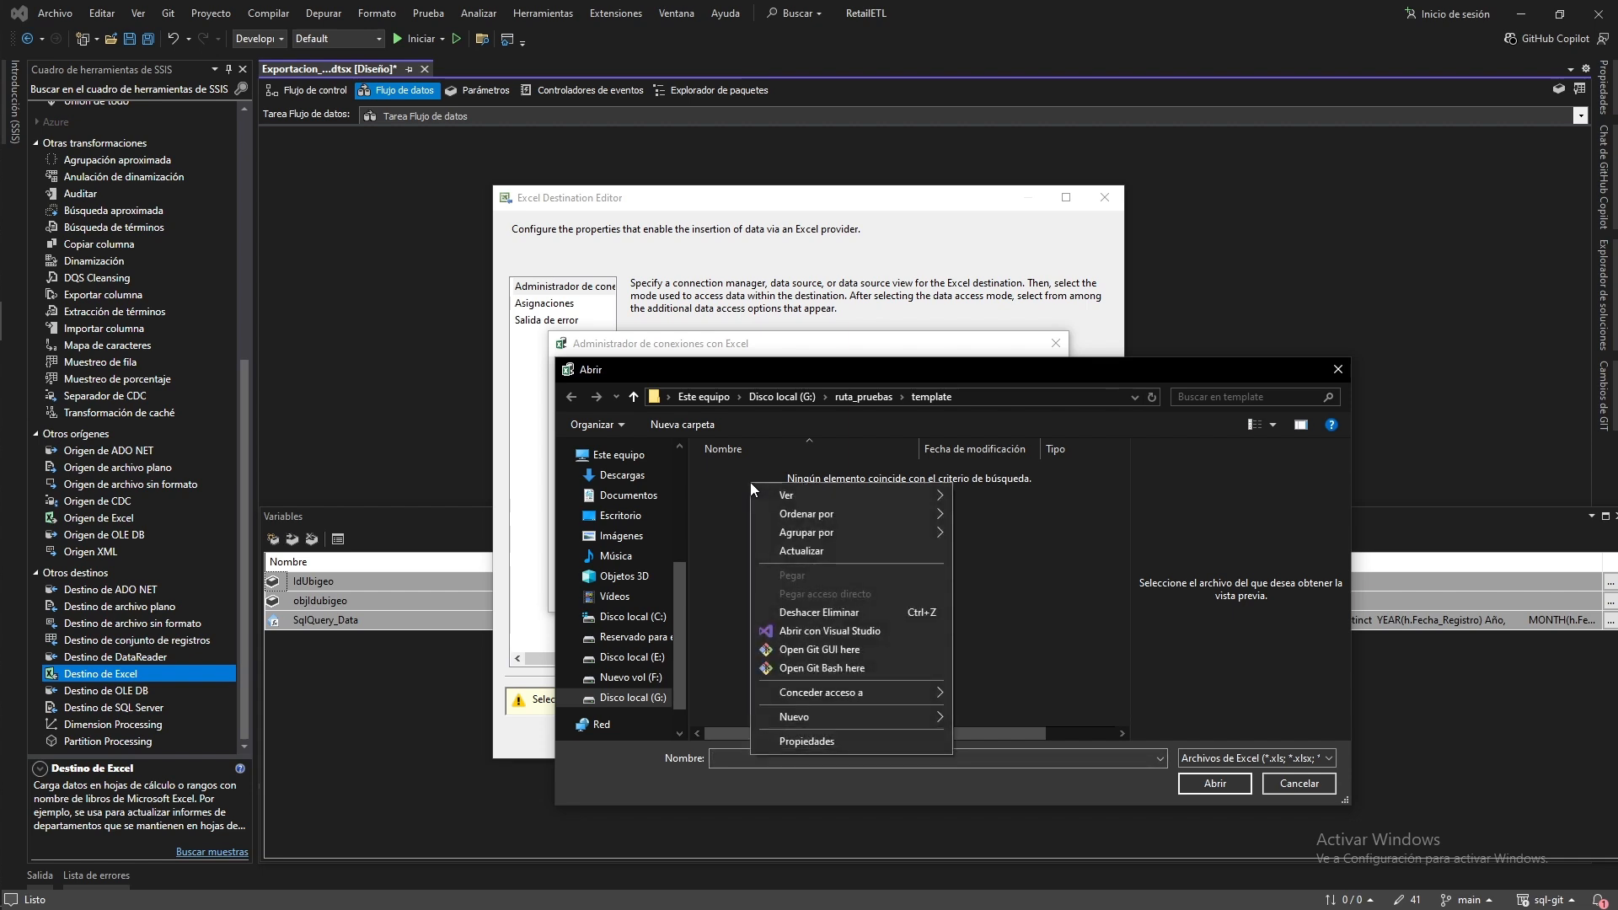
{"action": "mouse_move", "coordinate": [831, 717]}
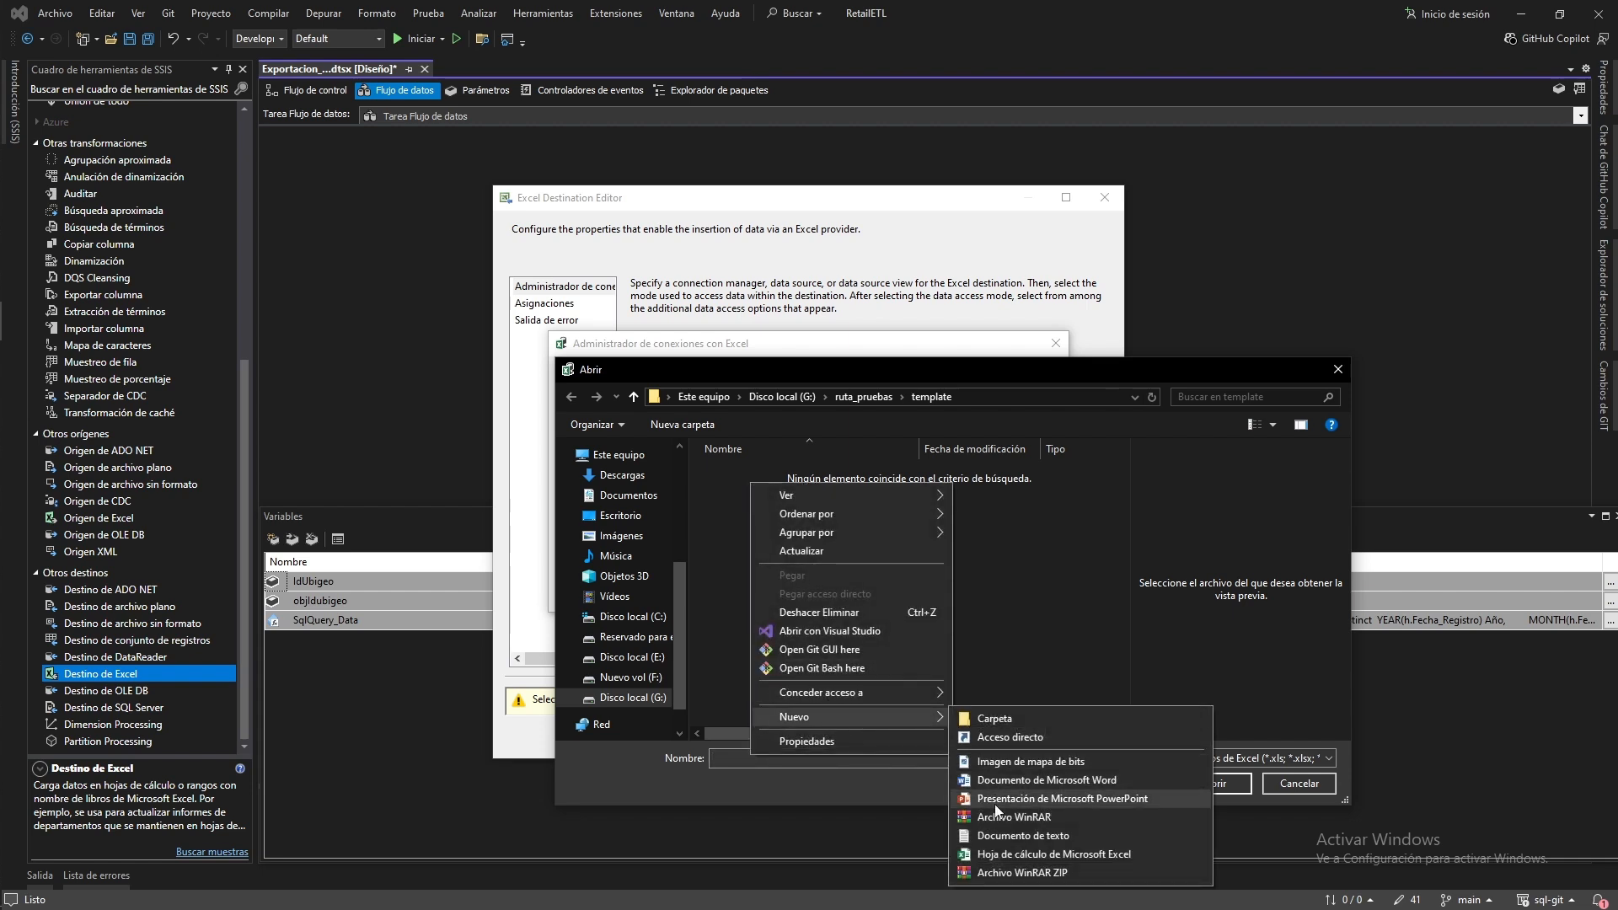
{"action": "left_click", "coordinate": [1053, 853]}
{"action": "key", "text": "Return"}
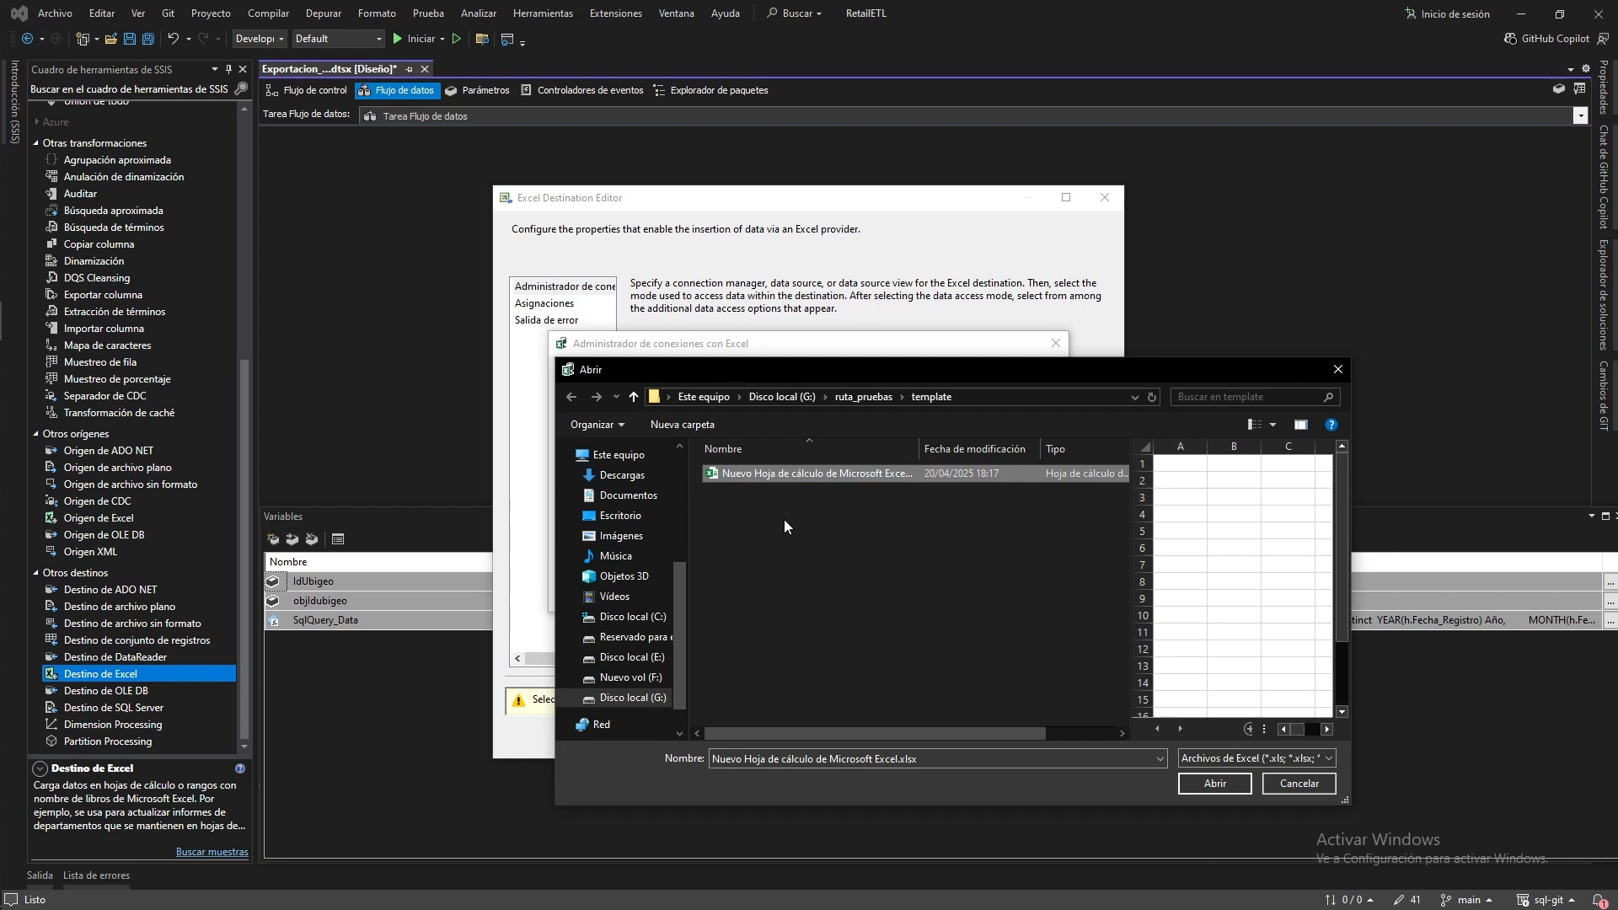
{"action": "left_click", "coordinate": [764, 473]}
{"action": "type", "text": "Estados.xlsx"}
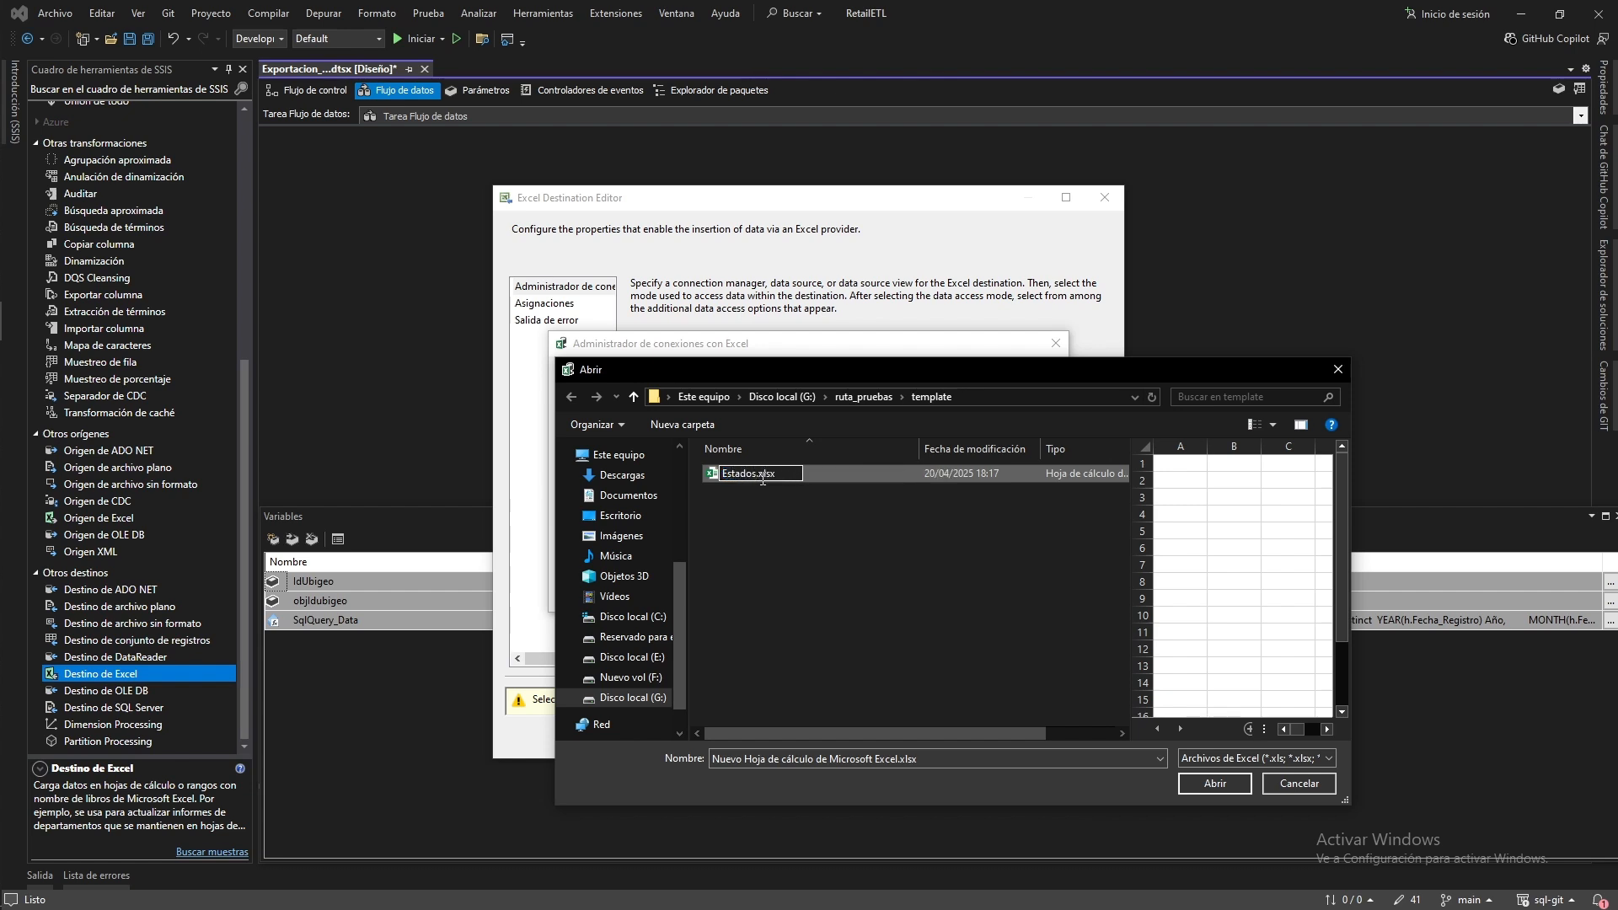
{"action": "left_click", "coordinate": [787, 494]}
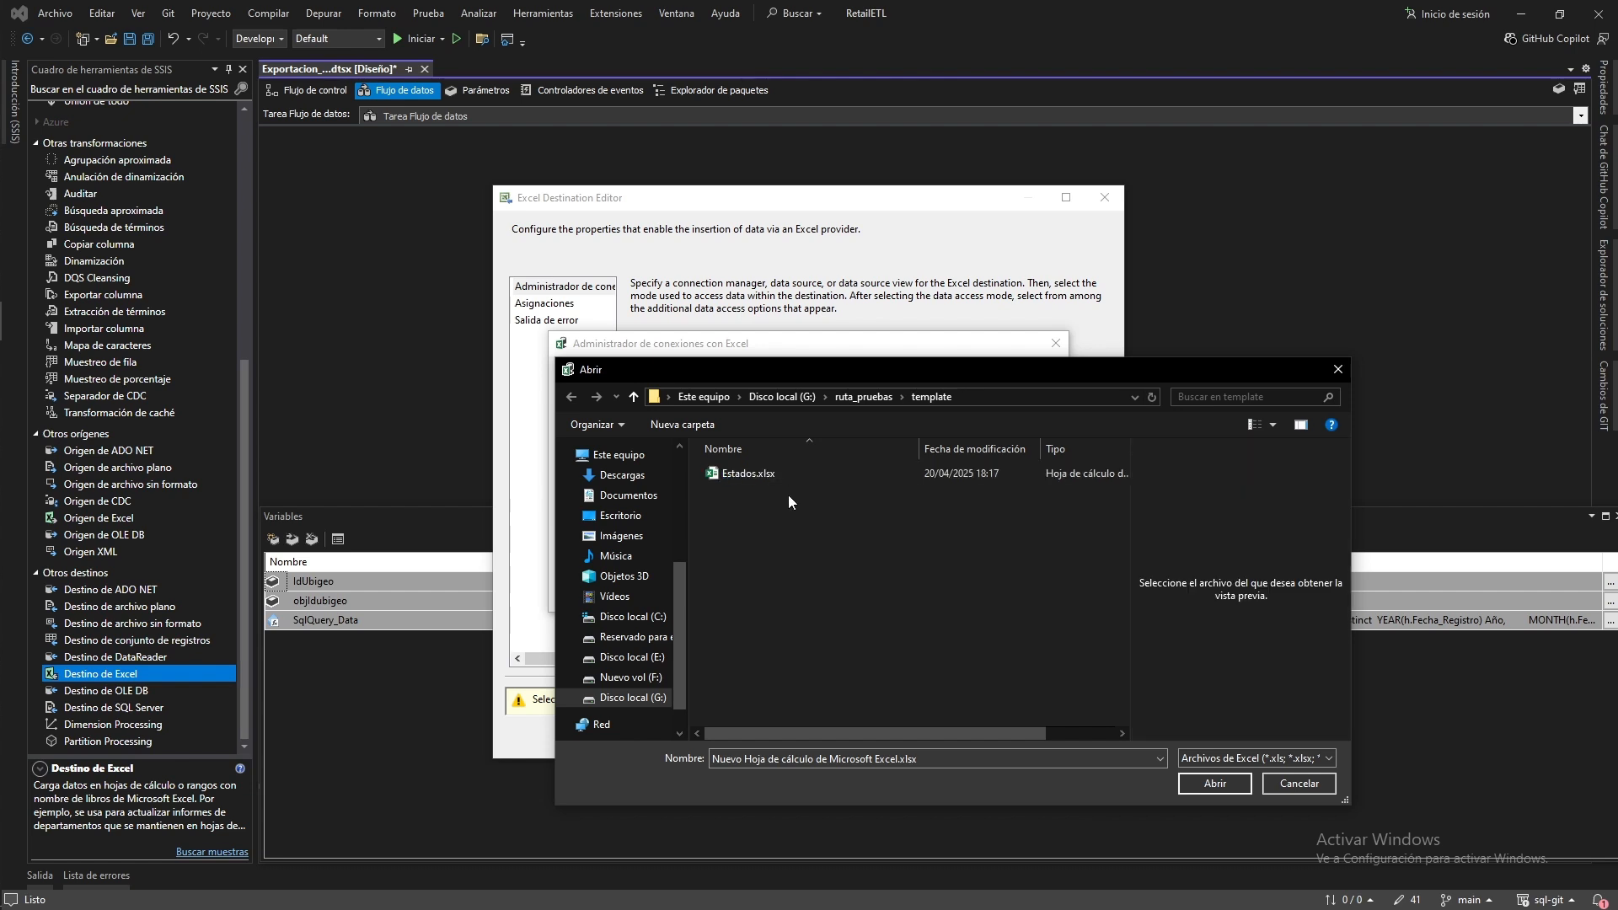
Choose Estados.xlsx as the new Excel connection's file and accept the connection
{"action": "left_click", "coordinate": [796, 472]}
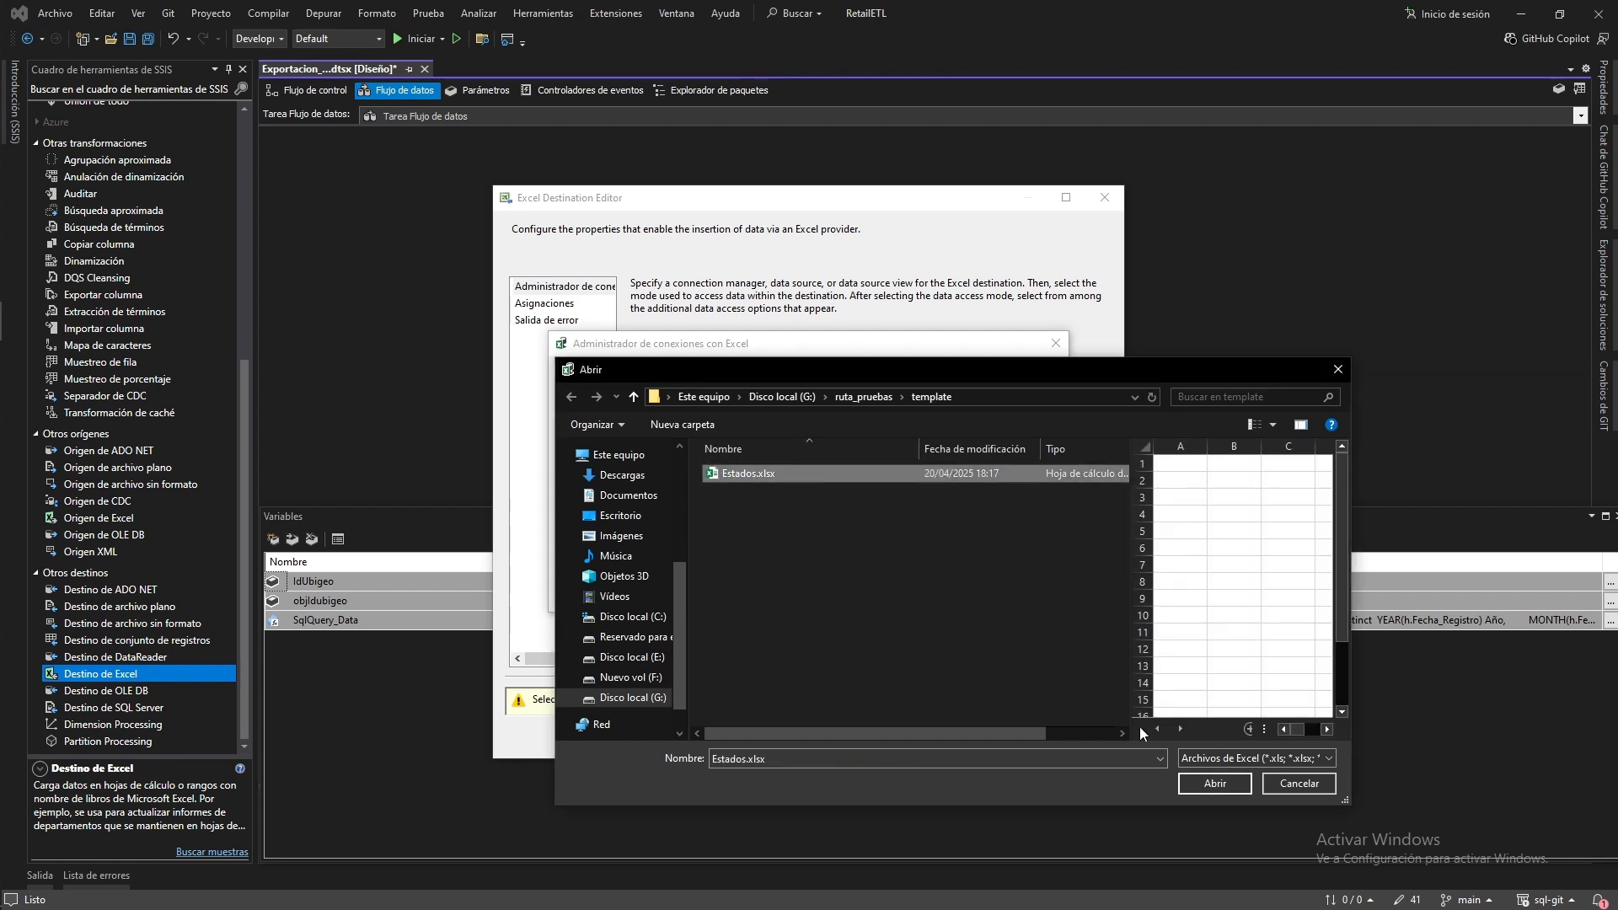
{"action": "left_click", "coordinate": [1214, 784]}
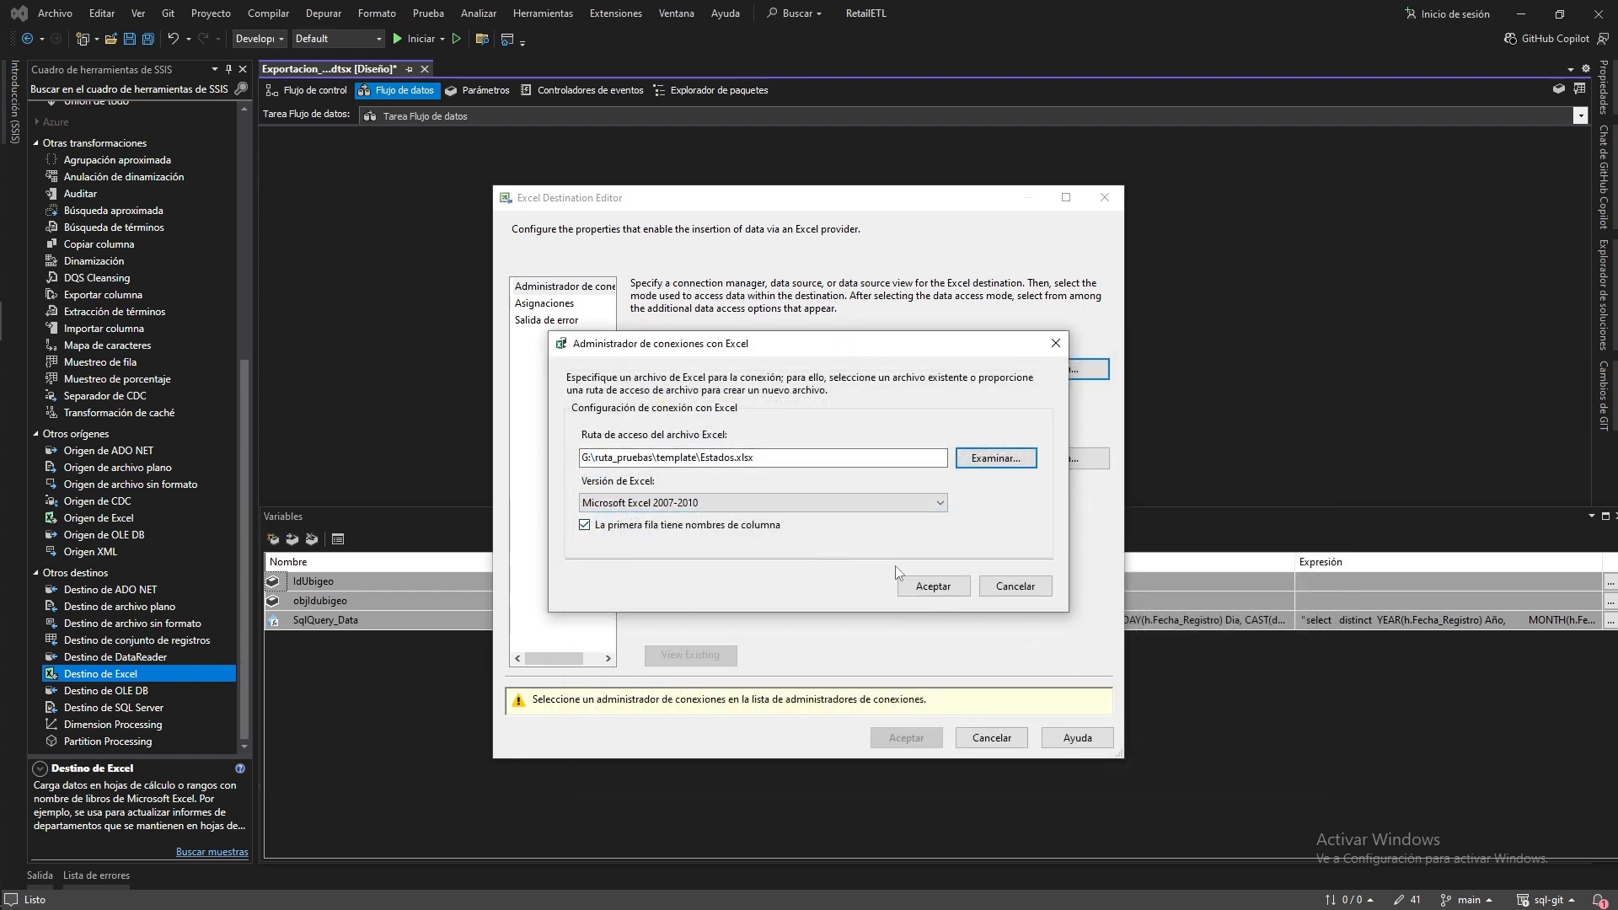
{"action": "left_click", "coordinate": [940, 589]}
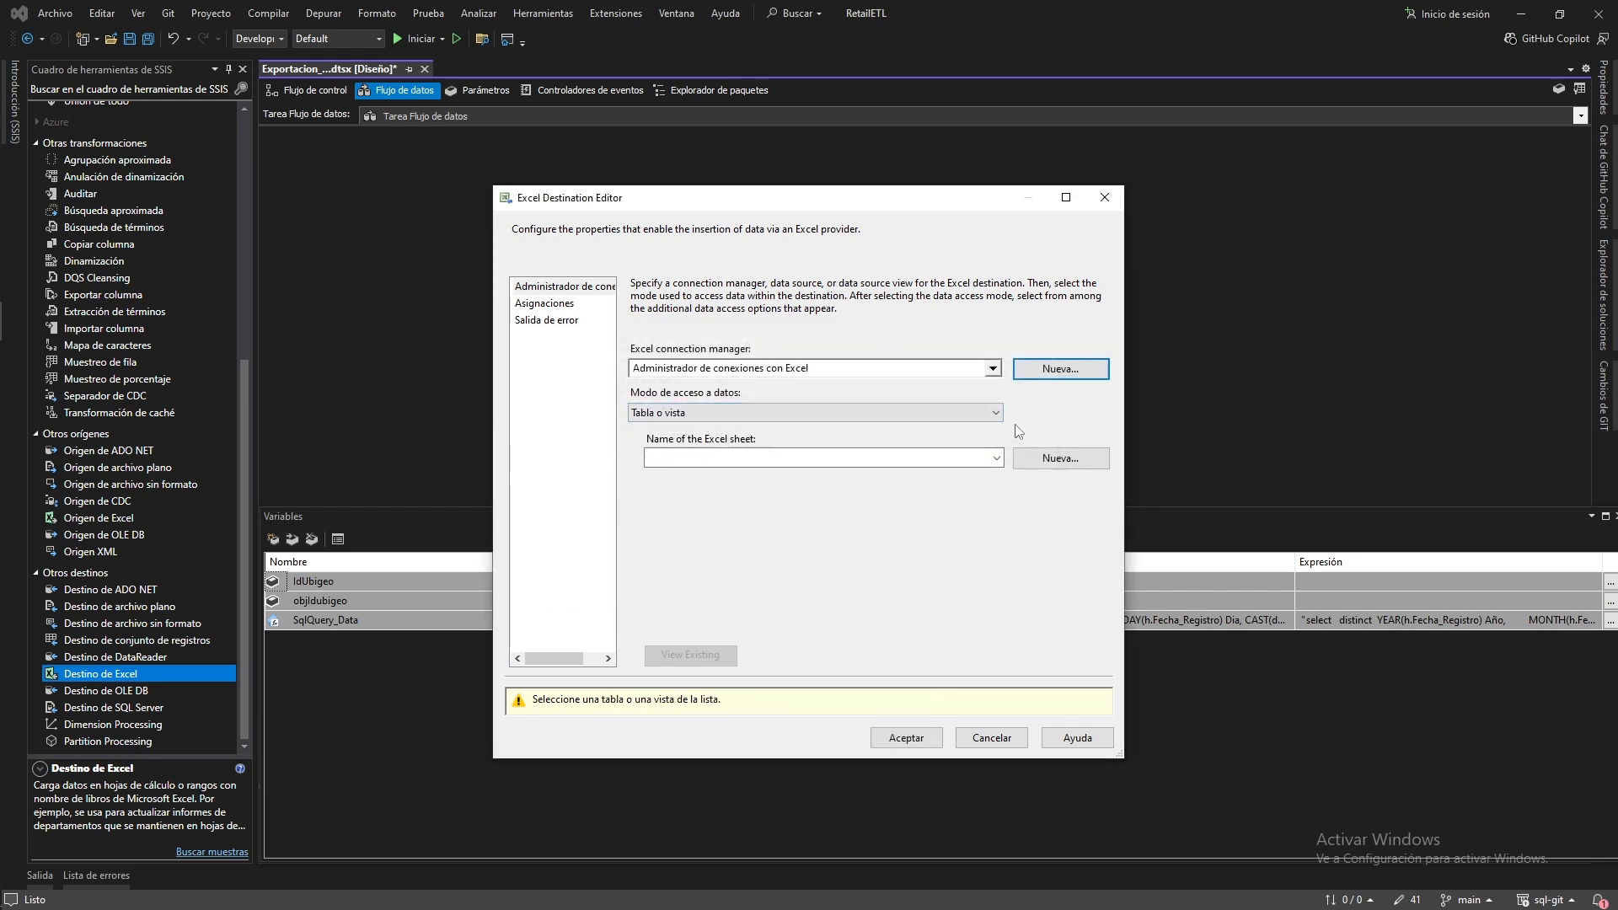
Start a new Excel sheet for the destination and name the table Sheet1 in its CREATE TABLE statement
{"action": "left_click", "coordinate": [1045, 466]}
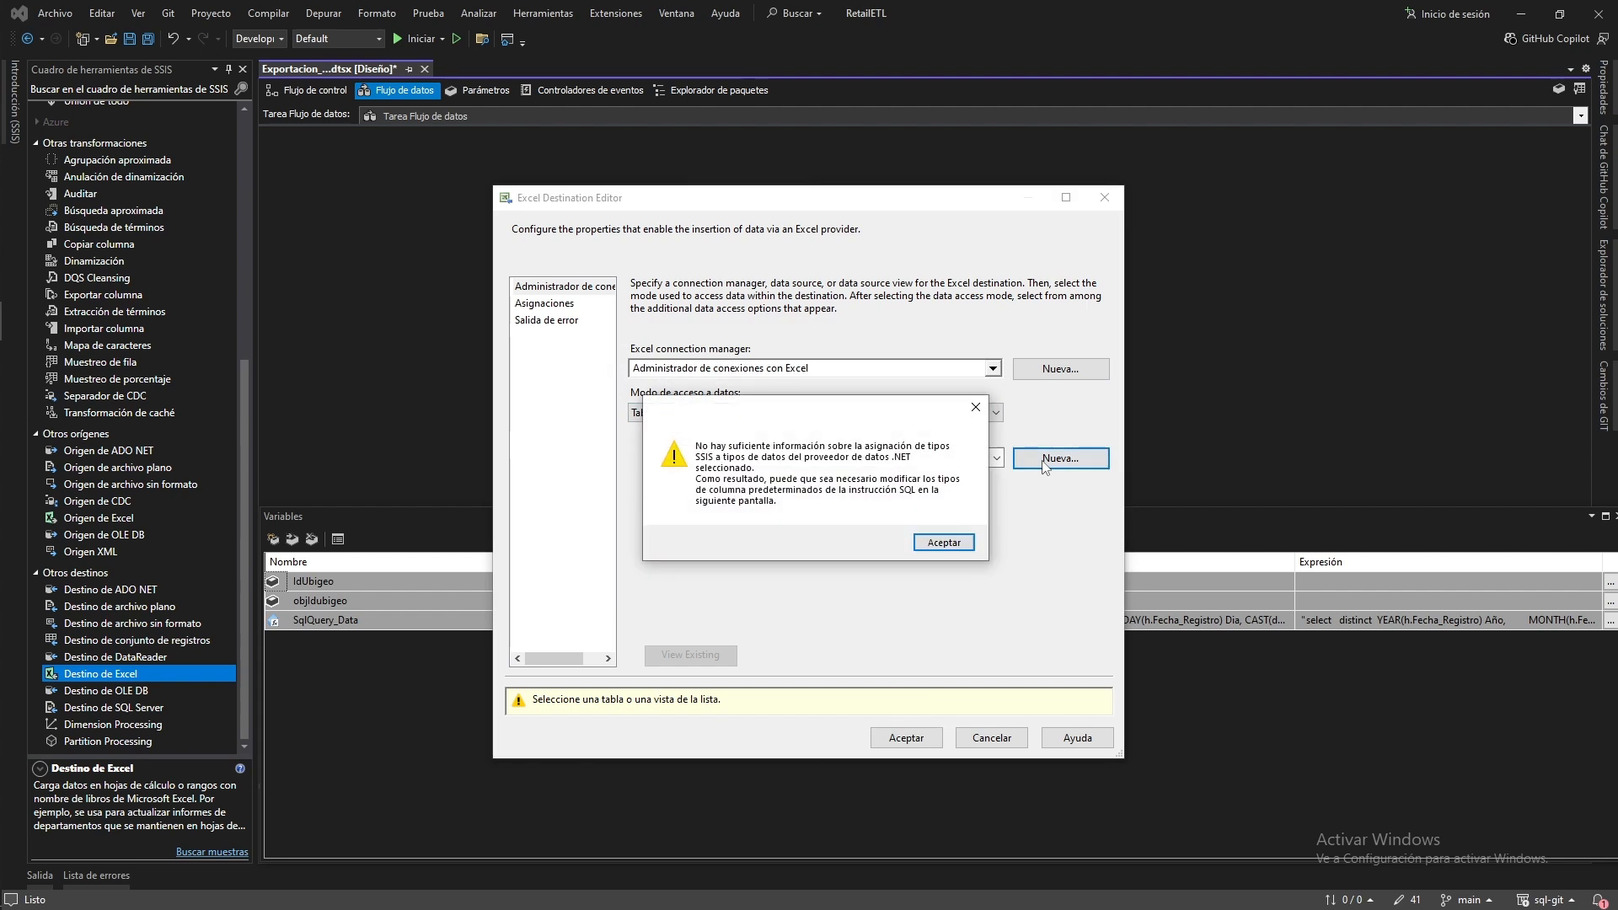
{"action": "left_click", "coordinate": [942, 543]}
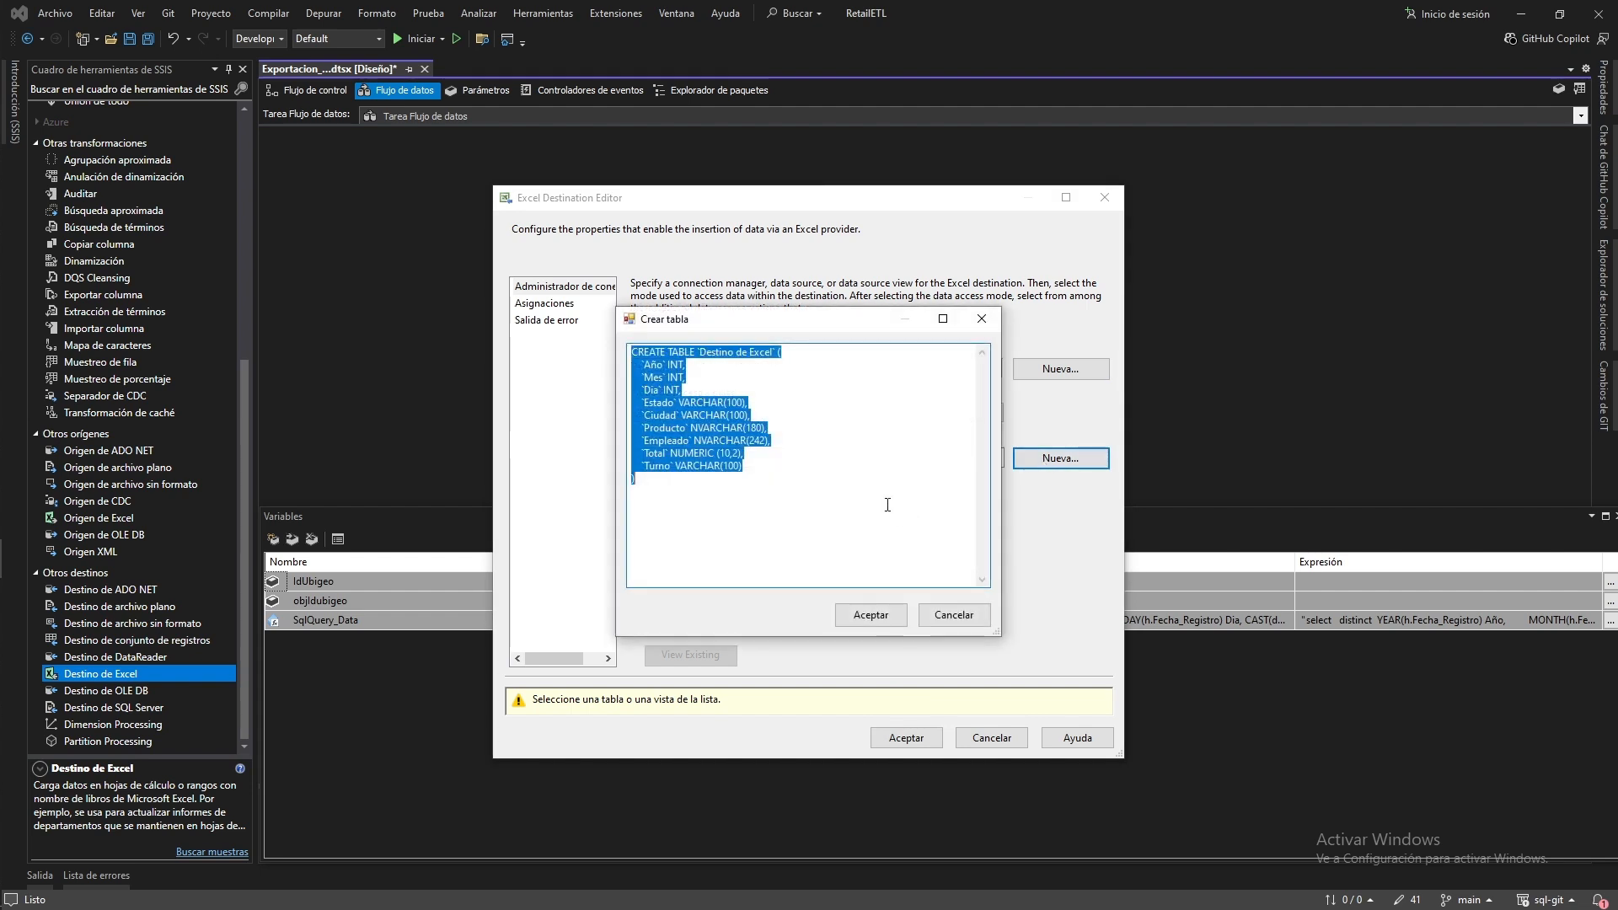
{"action": "left_click", "coordinate": [703, 354]}
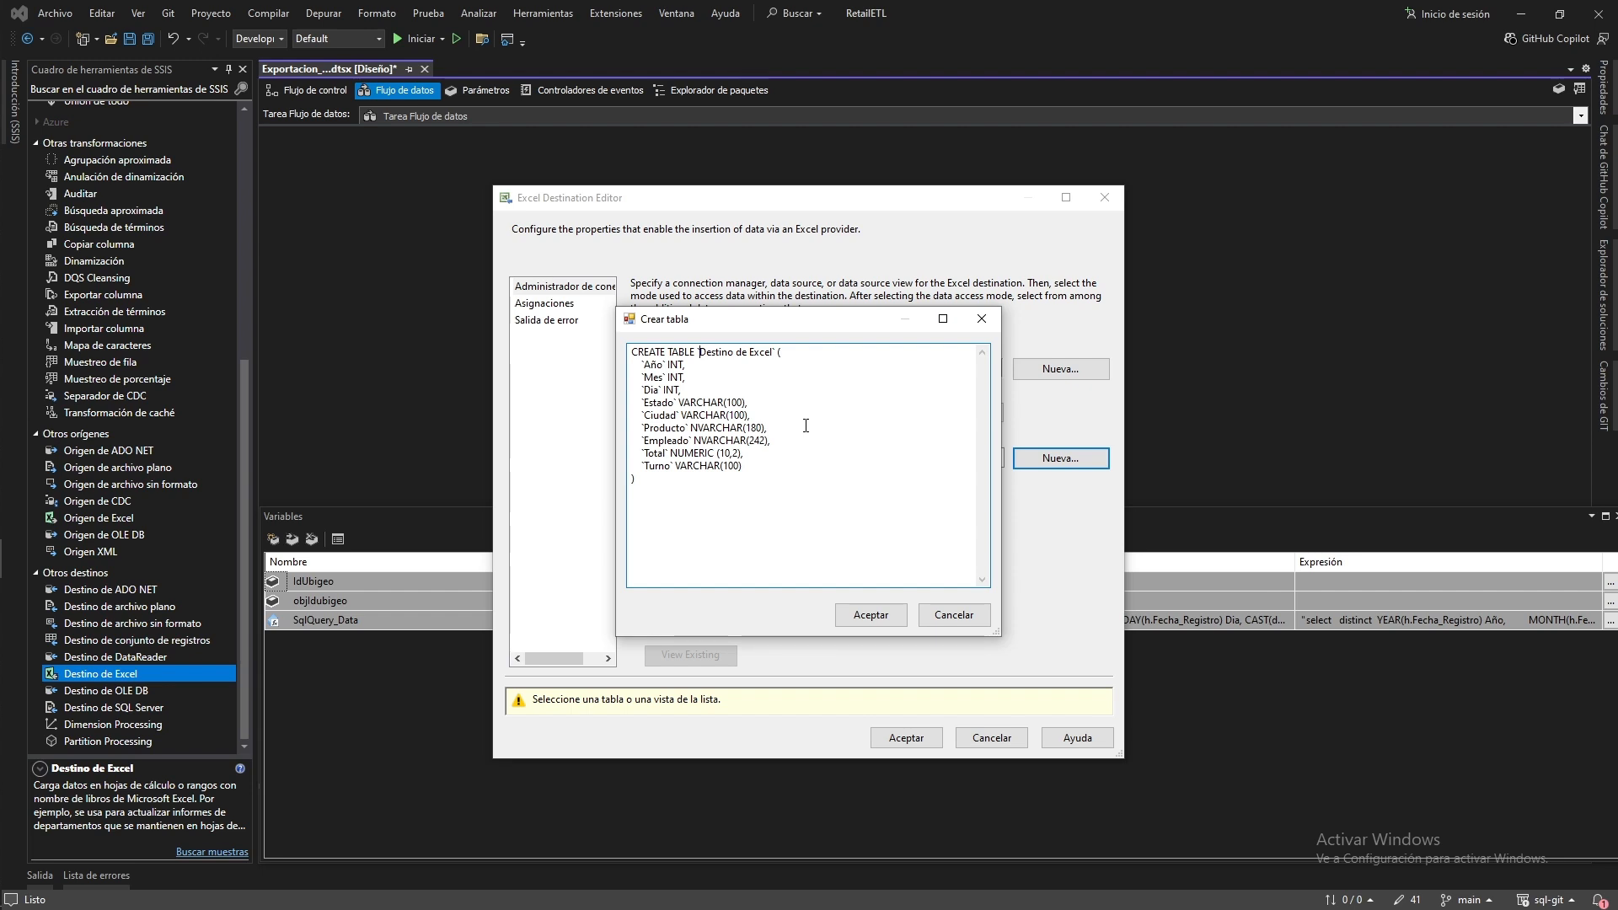
{"action": "key", "text": "shift+End"}
{"action": "key", "text": "shift+Left"}
{"action": "type", "text": "Sheet1"}
Change the Total column's type to MONEY in the CREATE TABLE statement and create the sheet
{"action": "key", "text": "ctrl+shift+Left"}
{"action": "key", "text": "ctrl+shift+Left"}
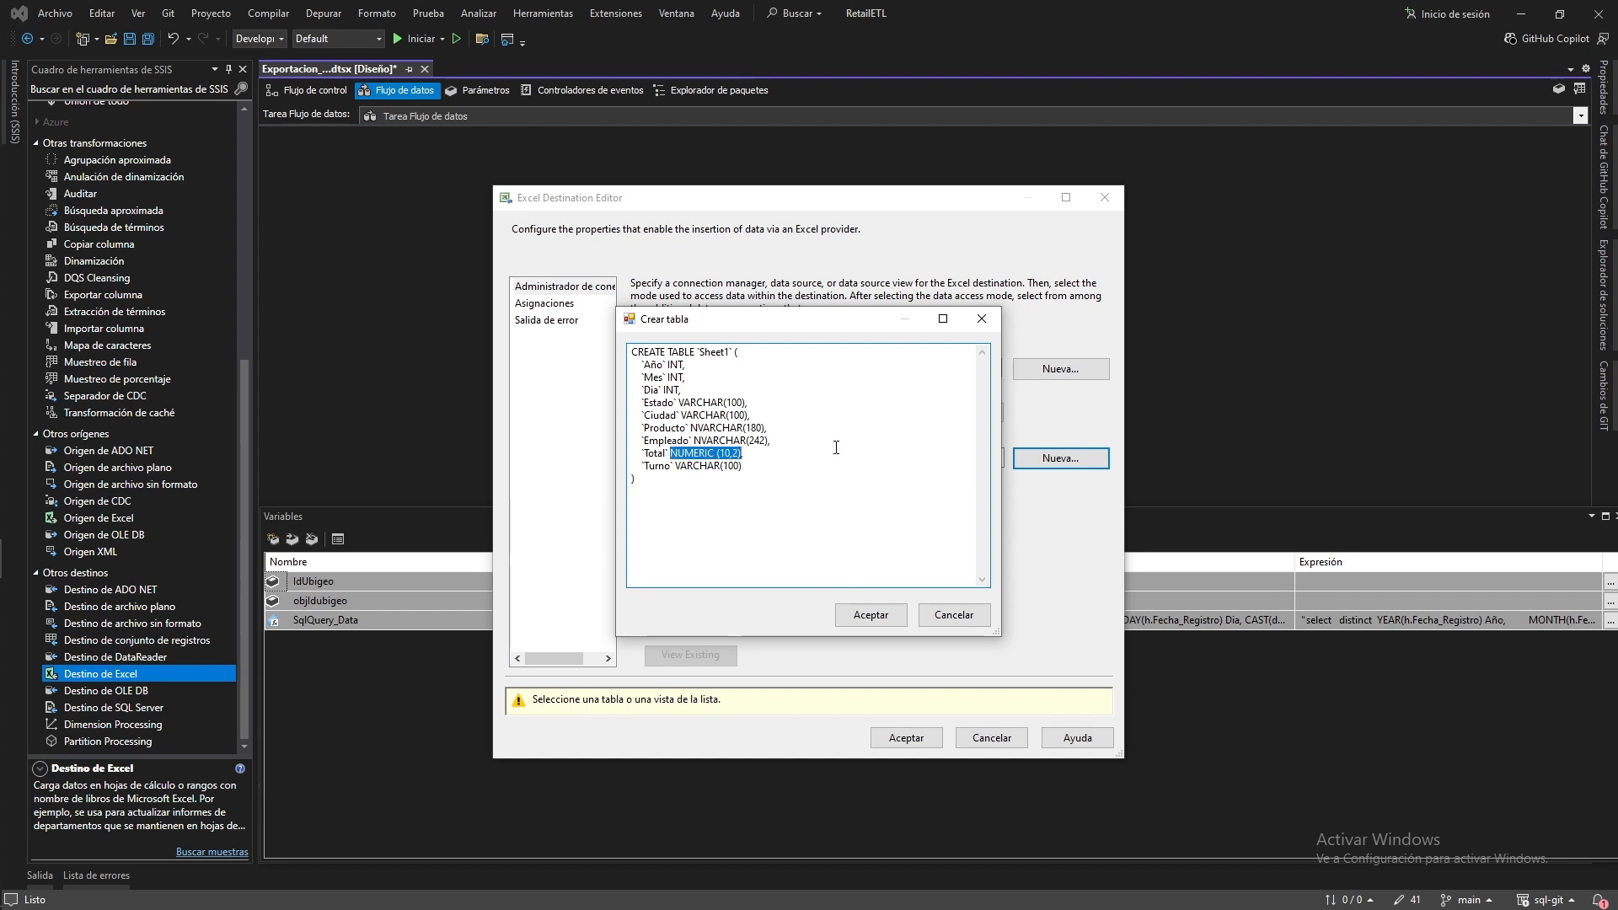
{"action": "type", "text": "MONEY,"}
{"action": "left_click", "coordinate": [868, 613]}
{"action": "left_click", "coordinate": [1053, 510]}
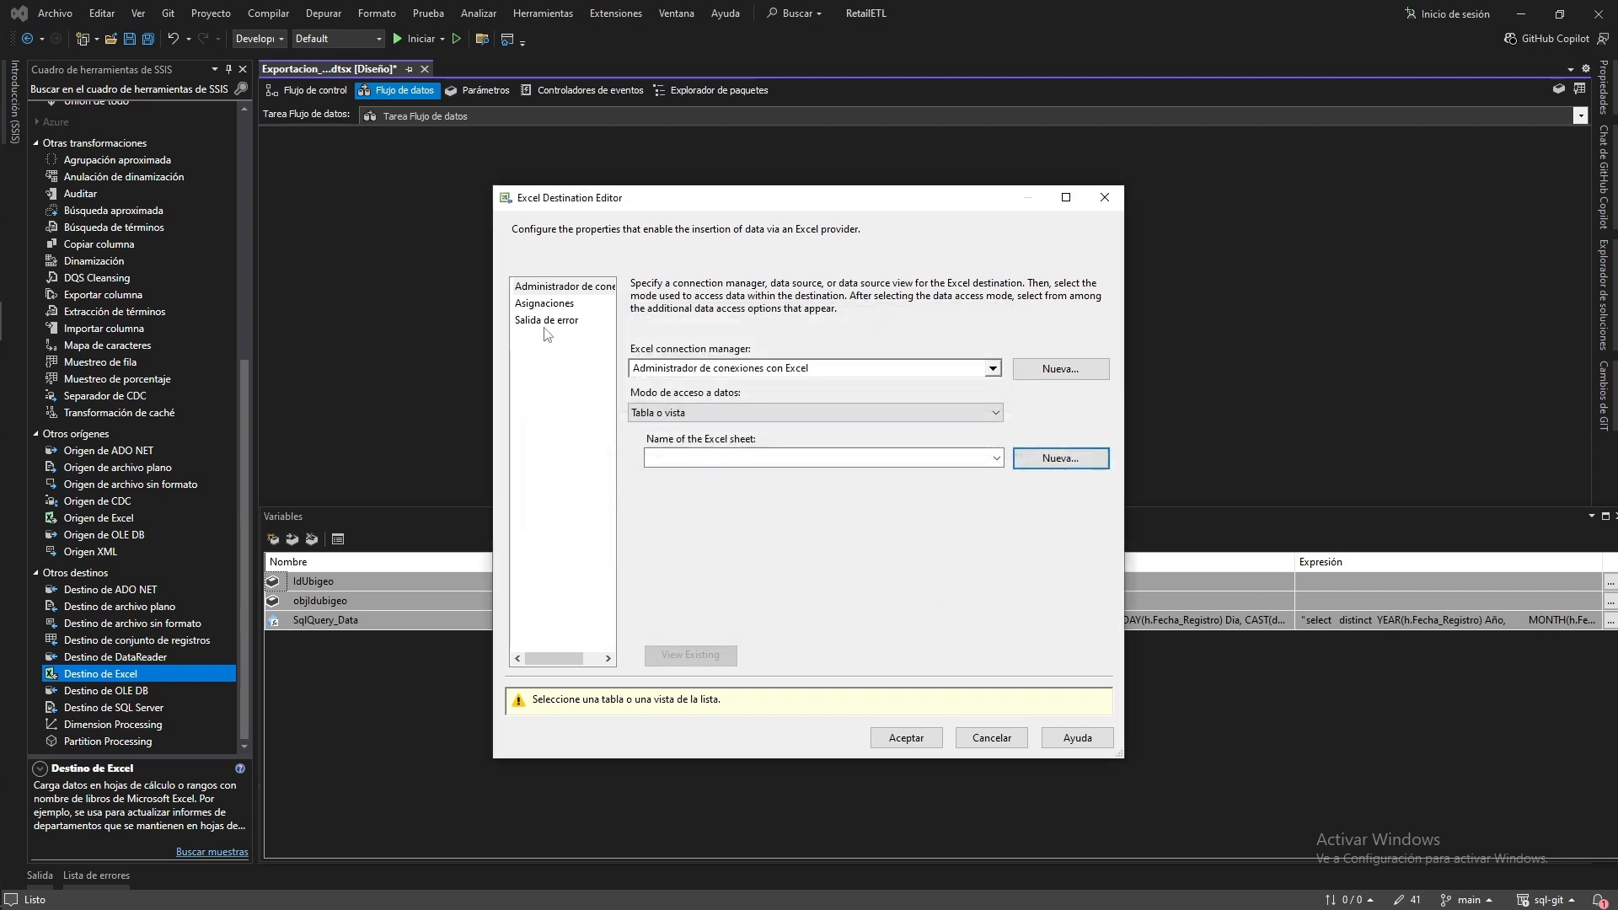
Select Sheet1 as the Excel destination's target sheet
{"action": "left_click", "coordinate": [993, 456]}
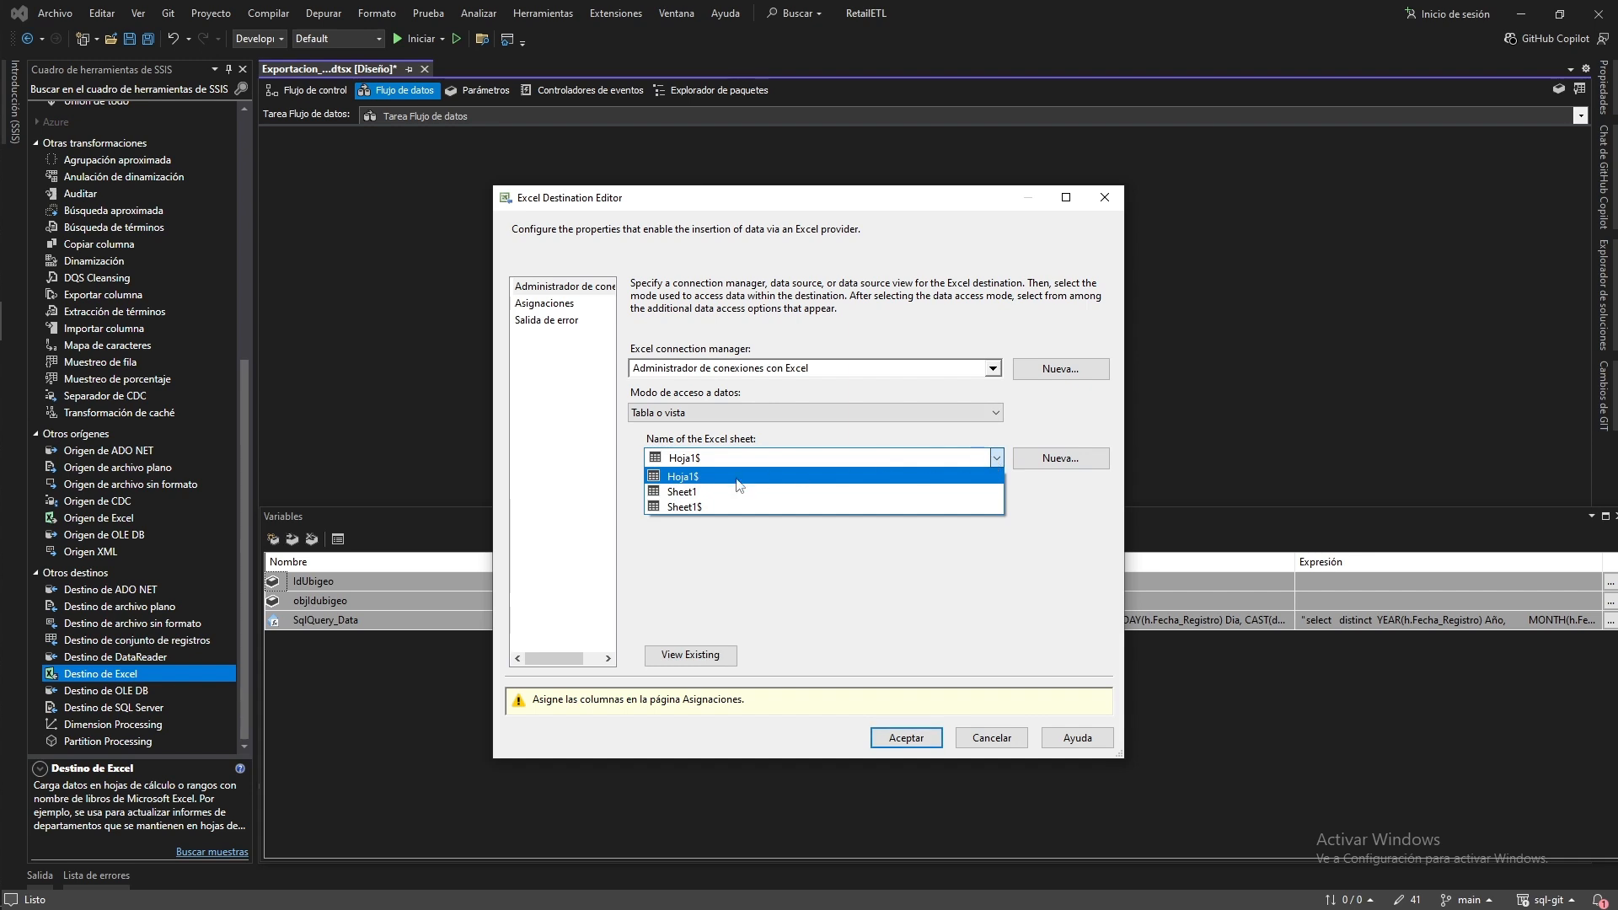
{"action": "left_click", "coordinate": [703, 497]}
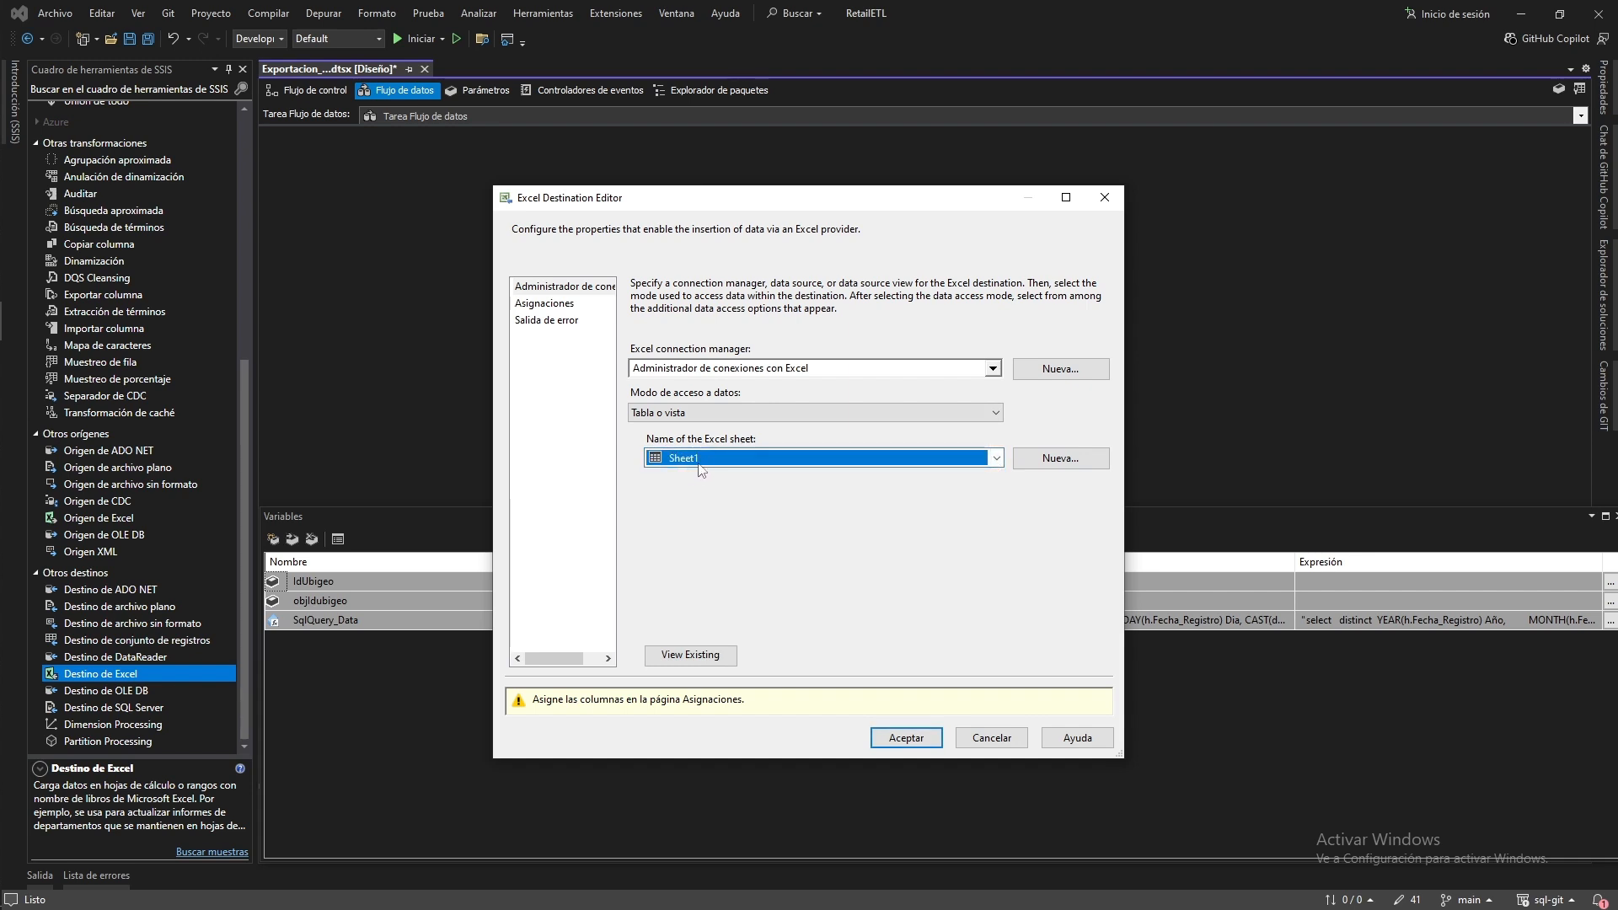
{"action": "left_click", "coordinate": [736, 466]}
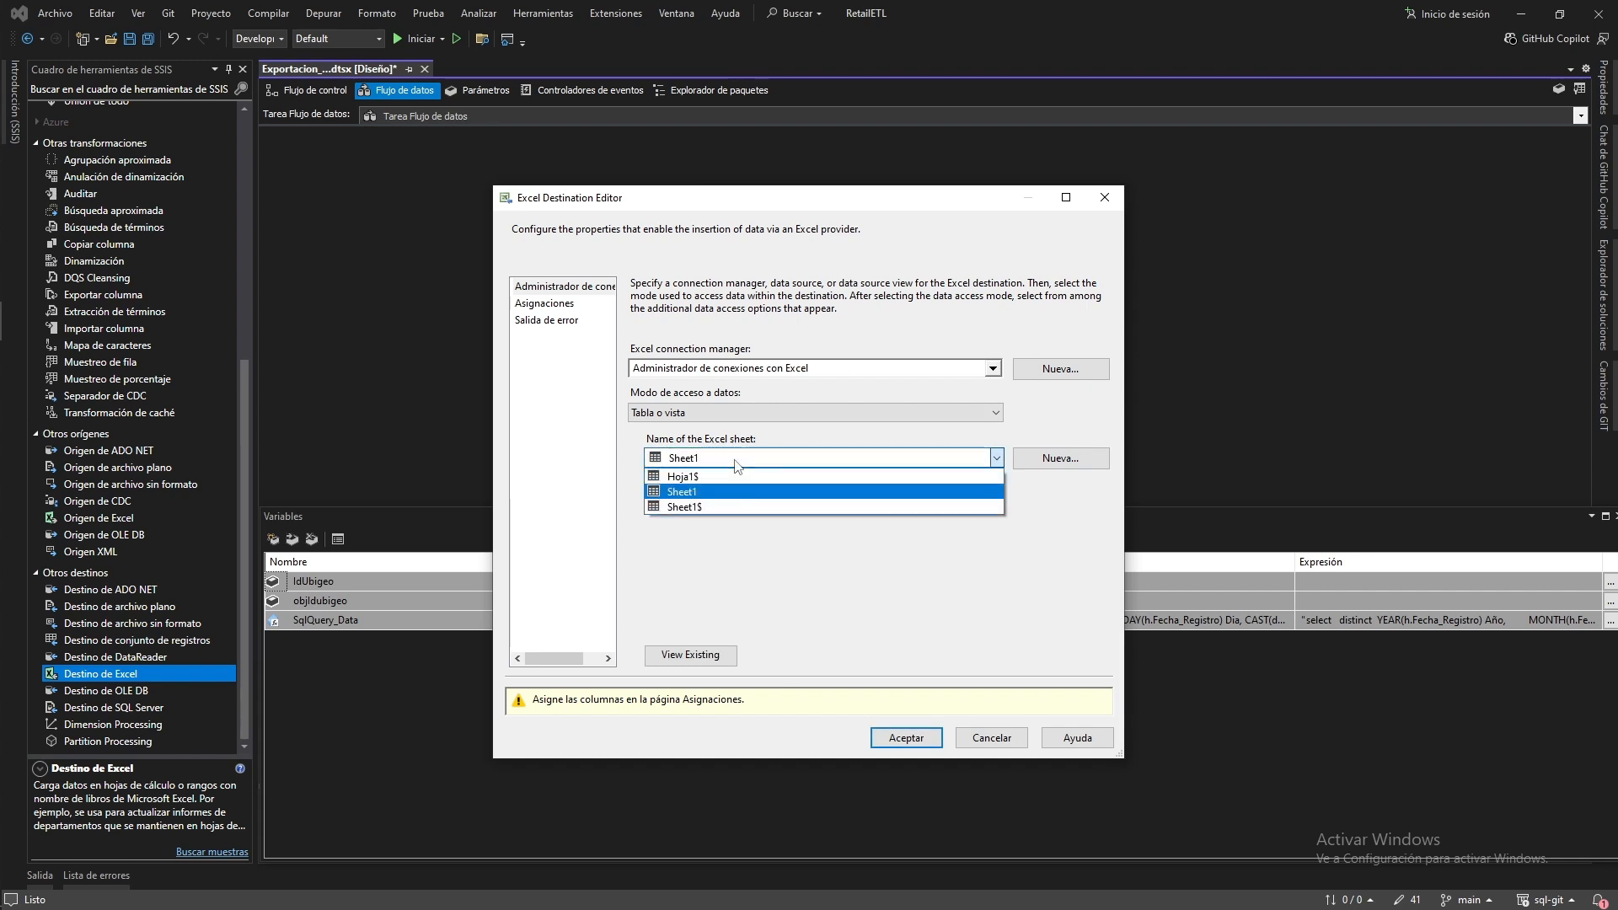
{"action": "left_click", "coordinate": [684, 493]}
Review the input-to-destination column mappings (Asignaciones) and accept the Excel destination configuration
{"action": "left_click", "coordinate": [566, 301]}
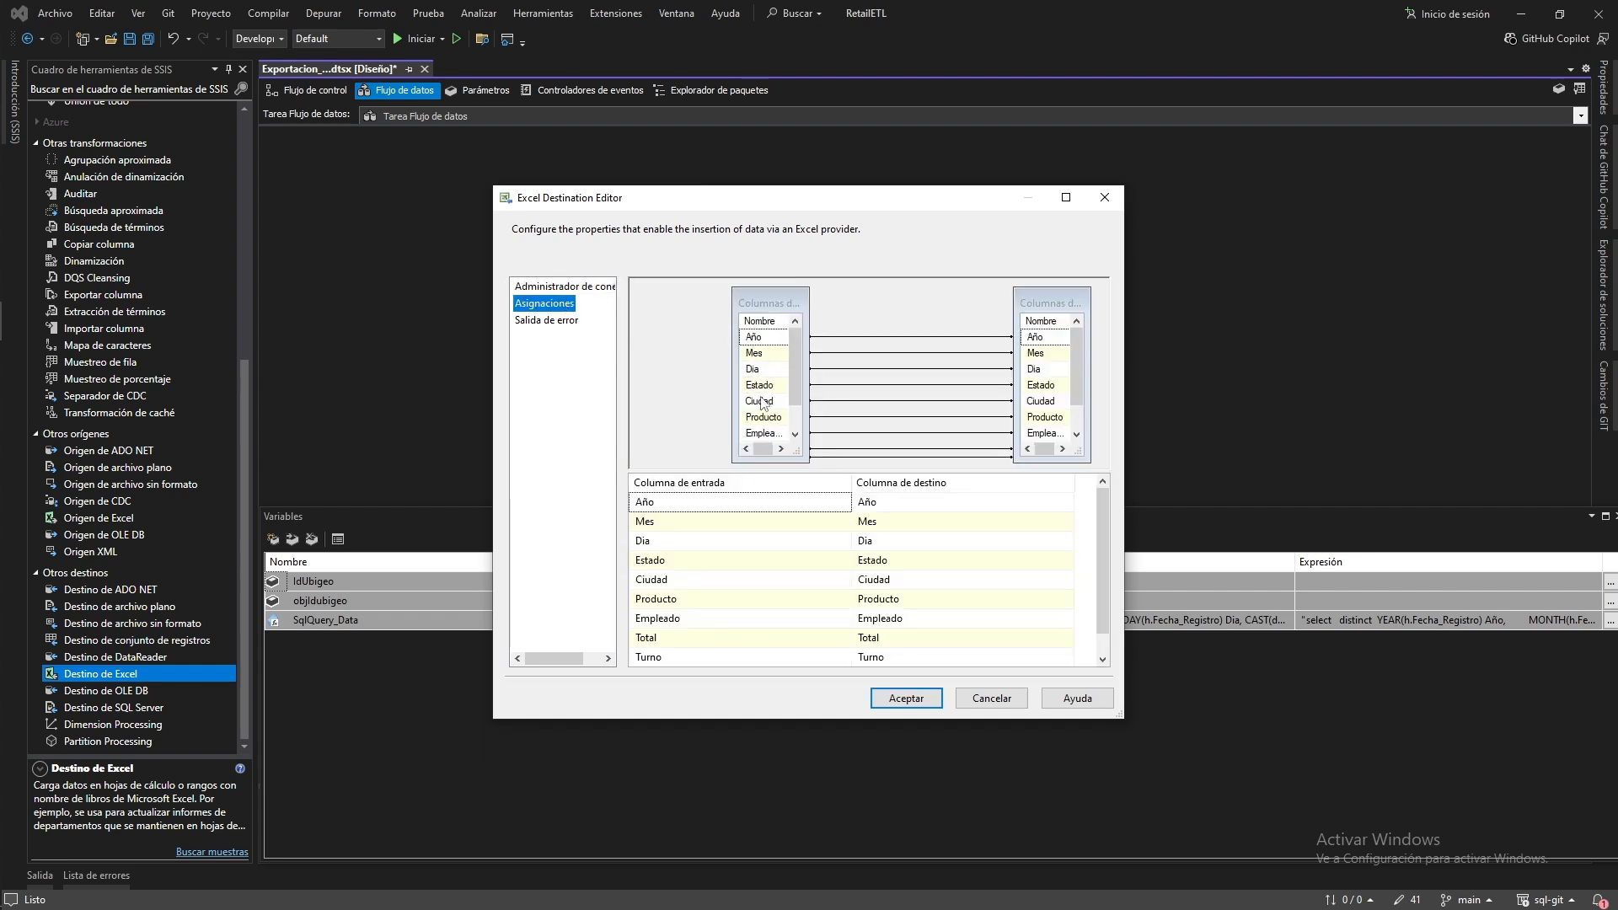
{"action": "left_click", "coordinate": [555, 286]}
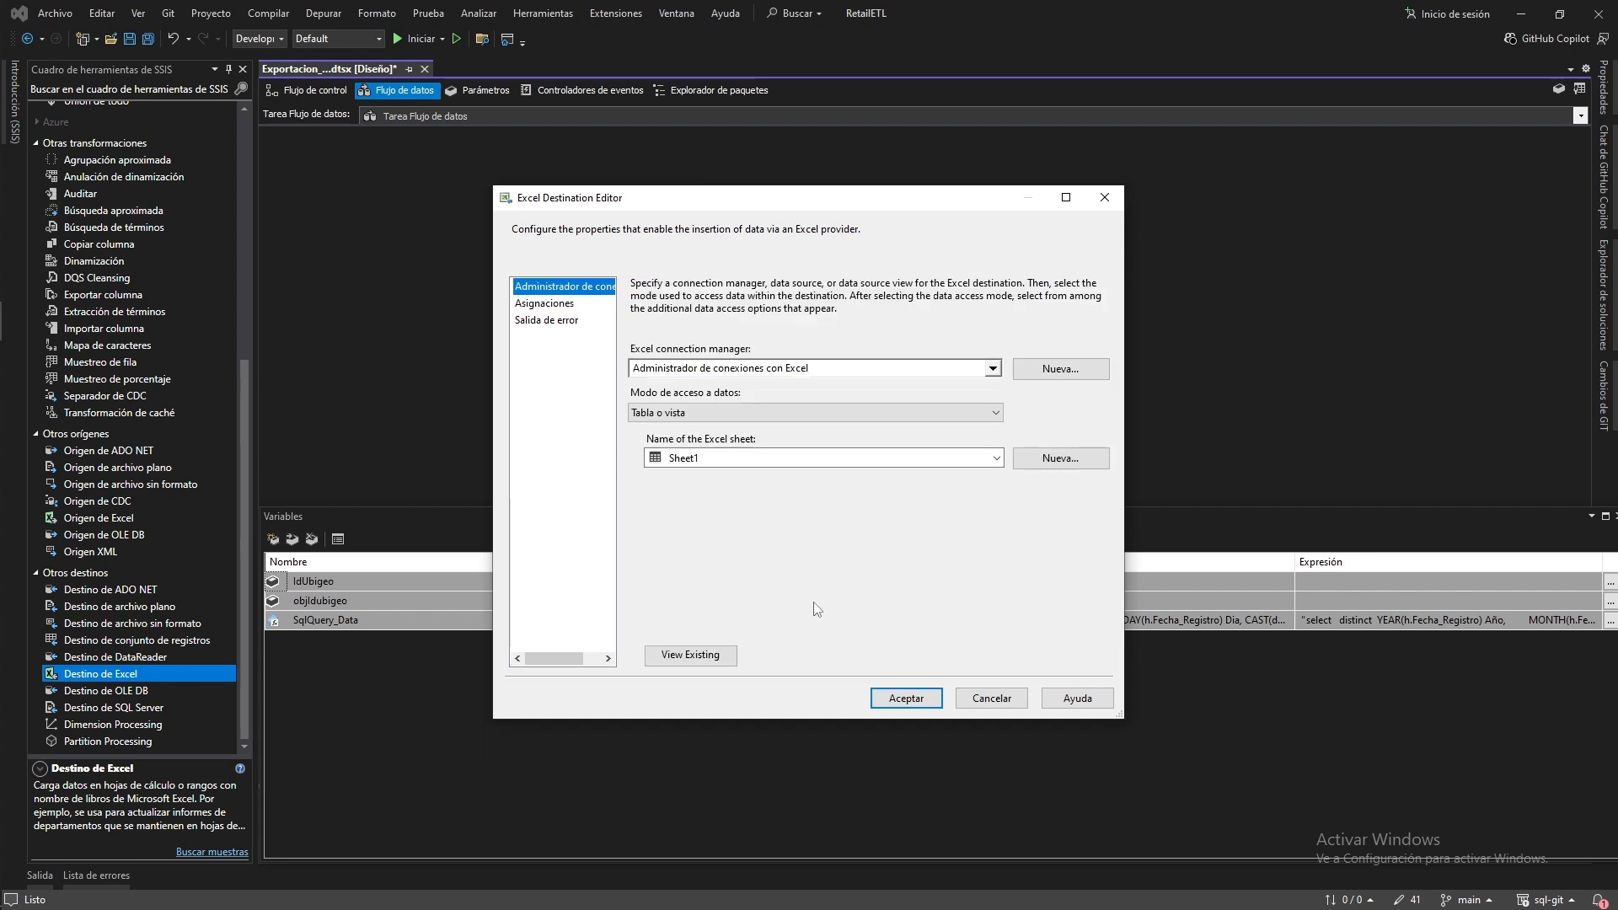
{"action": "left_click", "coordinate": [906, 698]}
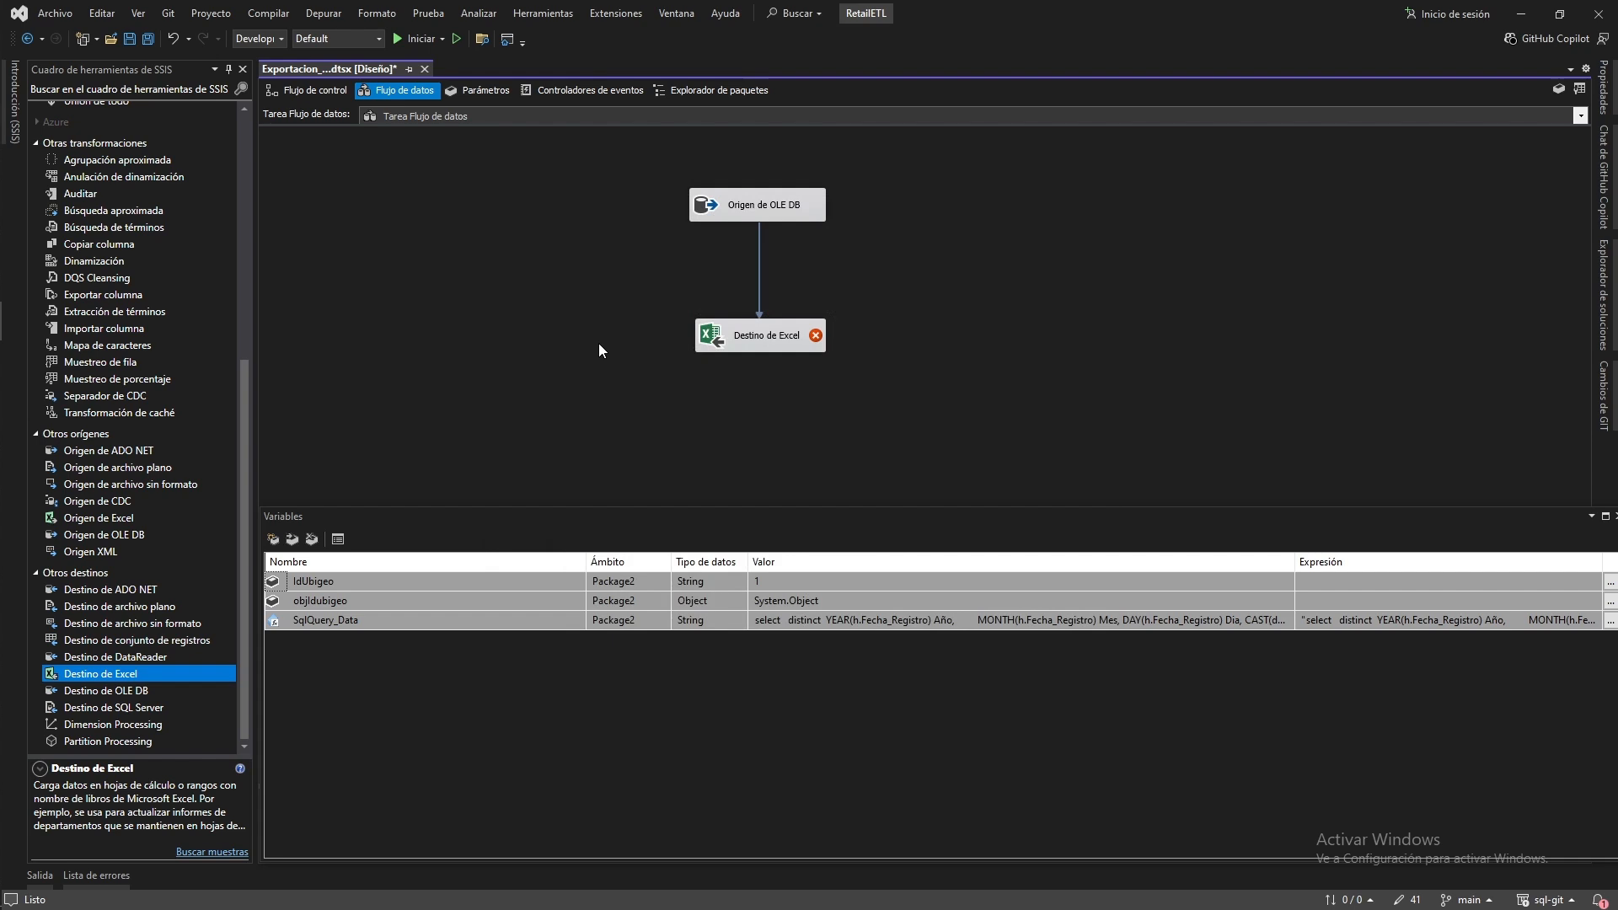
Close the Variables window that is in the way and examine the Excel destination's validation errors in the error list
{"action": "left_click", "coordinate": [98, 876]}
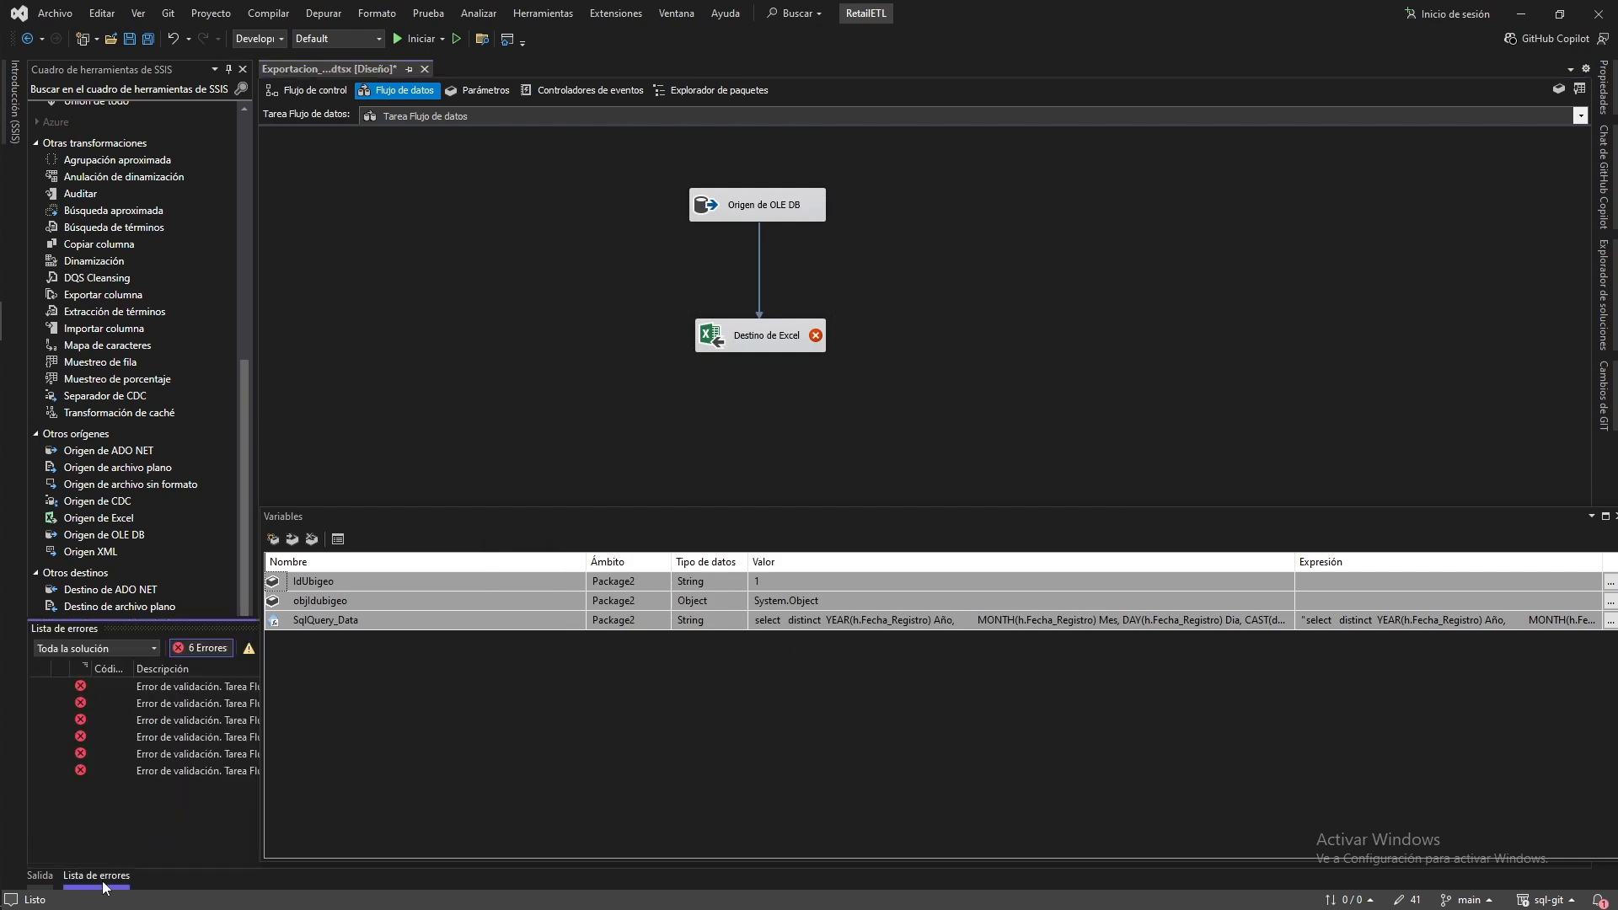
{"action": "left_click_drag", "start_coordinate": [532, 518], "coordinate": [813, 493]}
{"action": "left_click", "coordinate": [97, 876]}
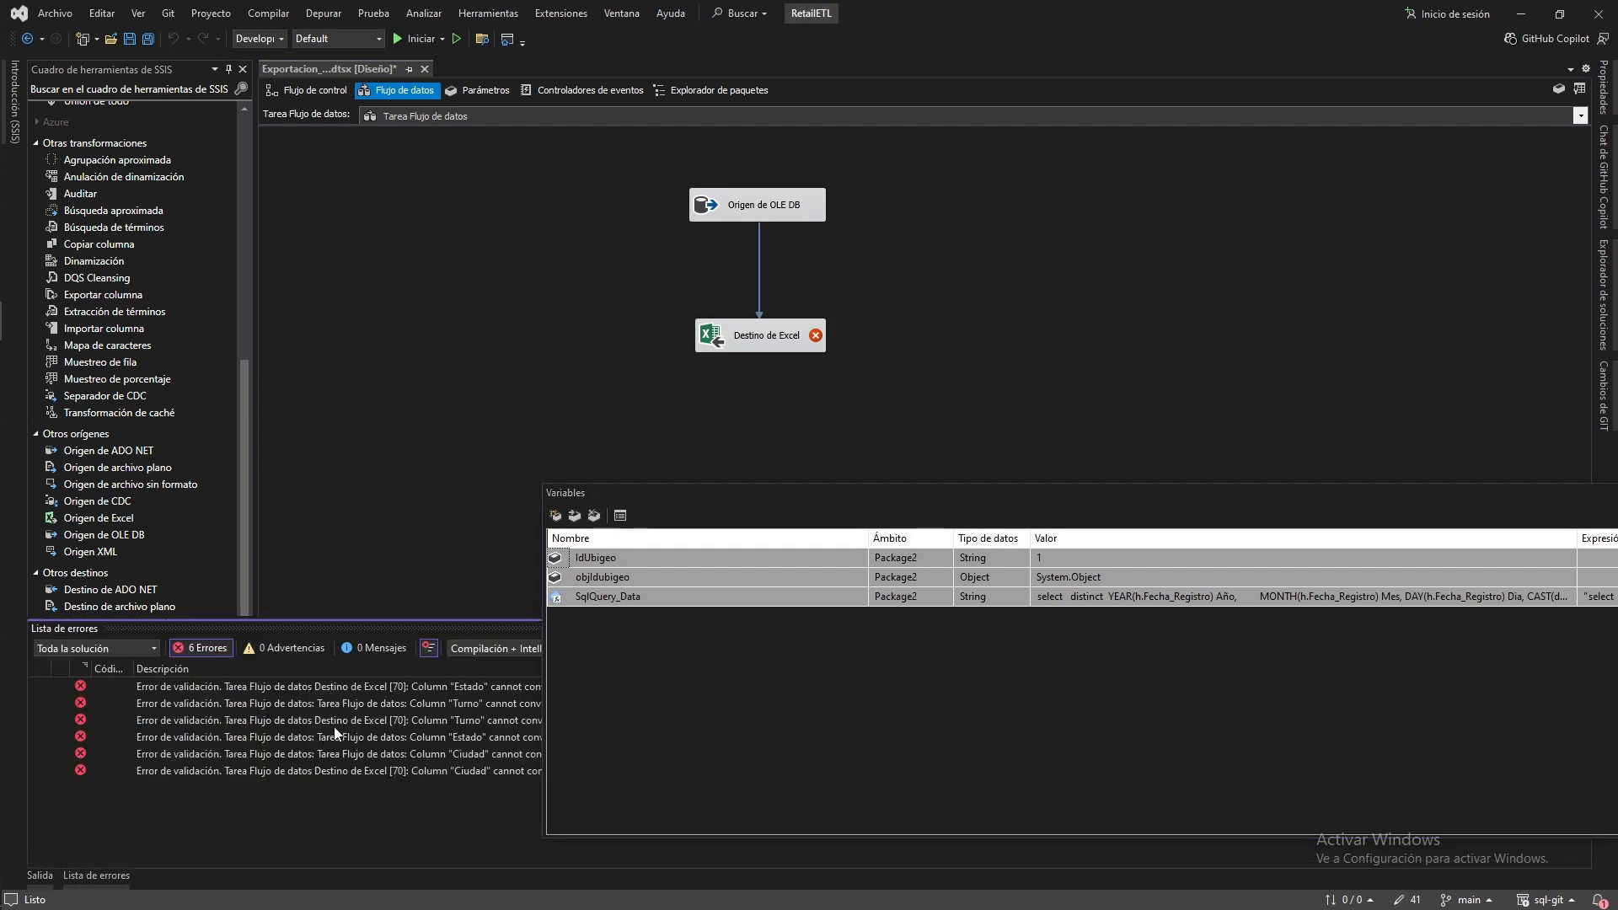
{"action": "left_click_drag", "start_coordinate": [646, 489], "coordinate": [229, 309]}
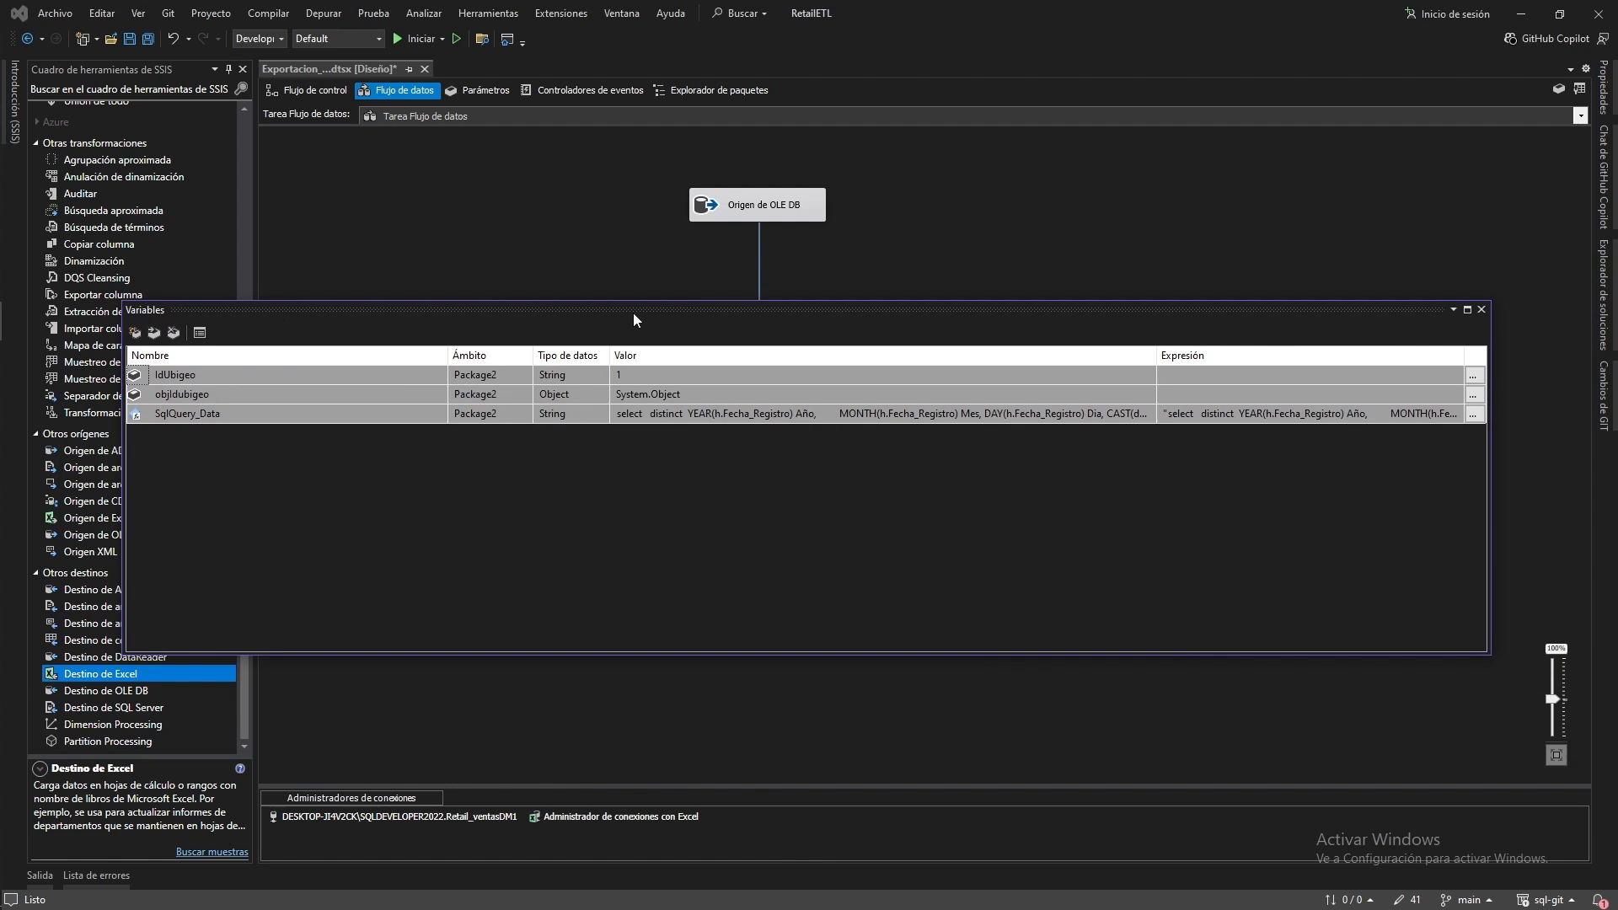
{"action": "left_click", "coordinate": [1480, 310]}
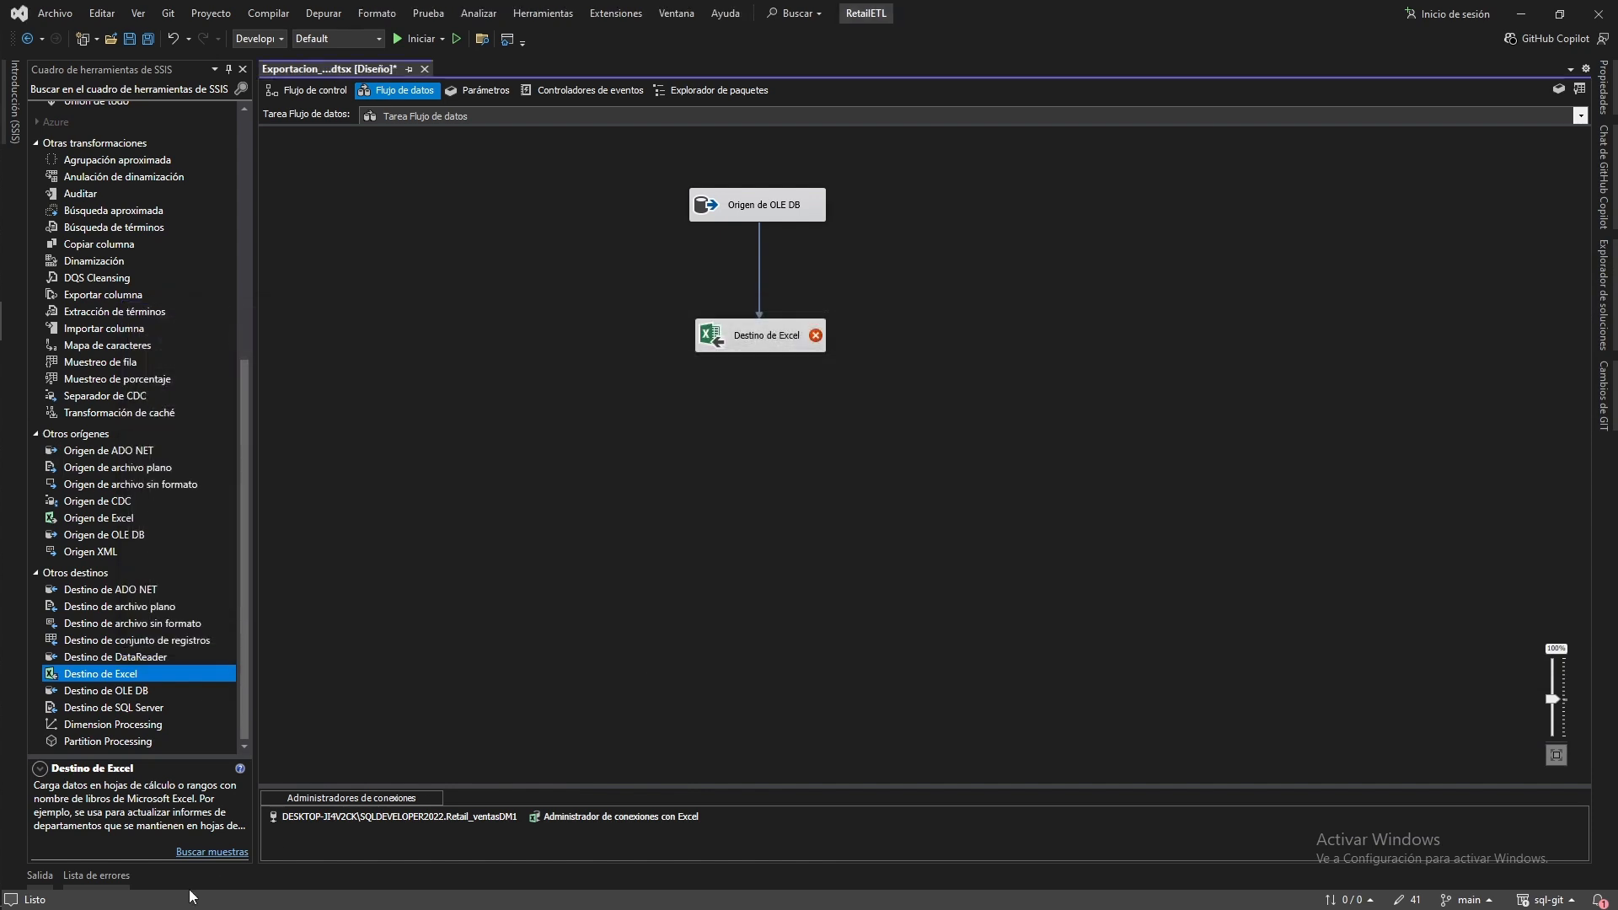
{"action": "left_click", "coordinate": [96, 875]}
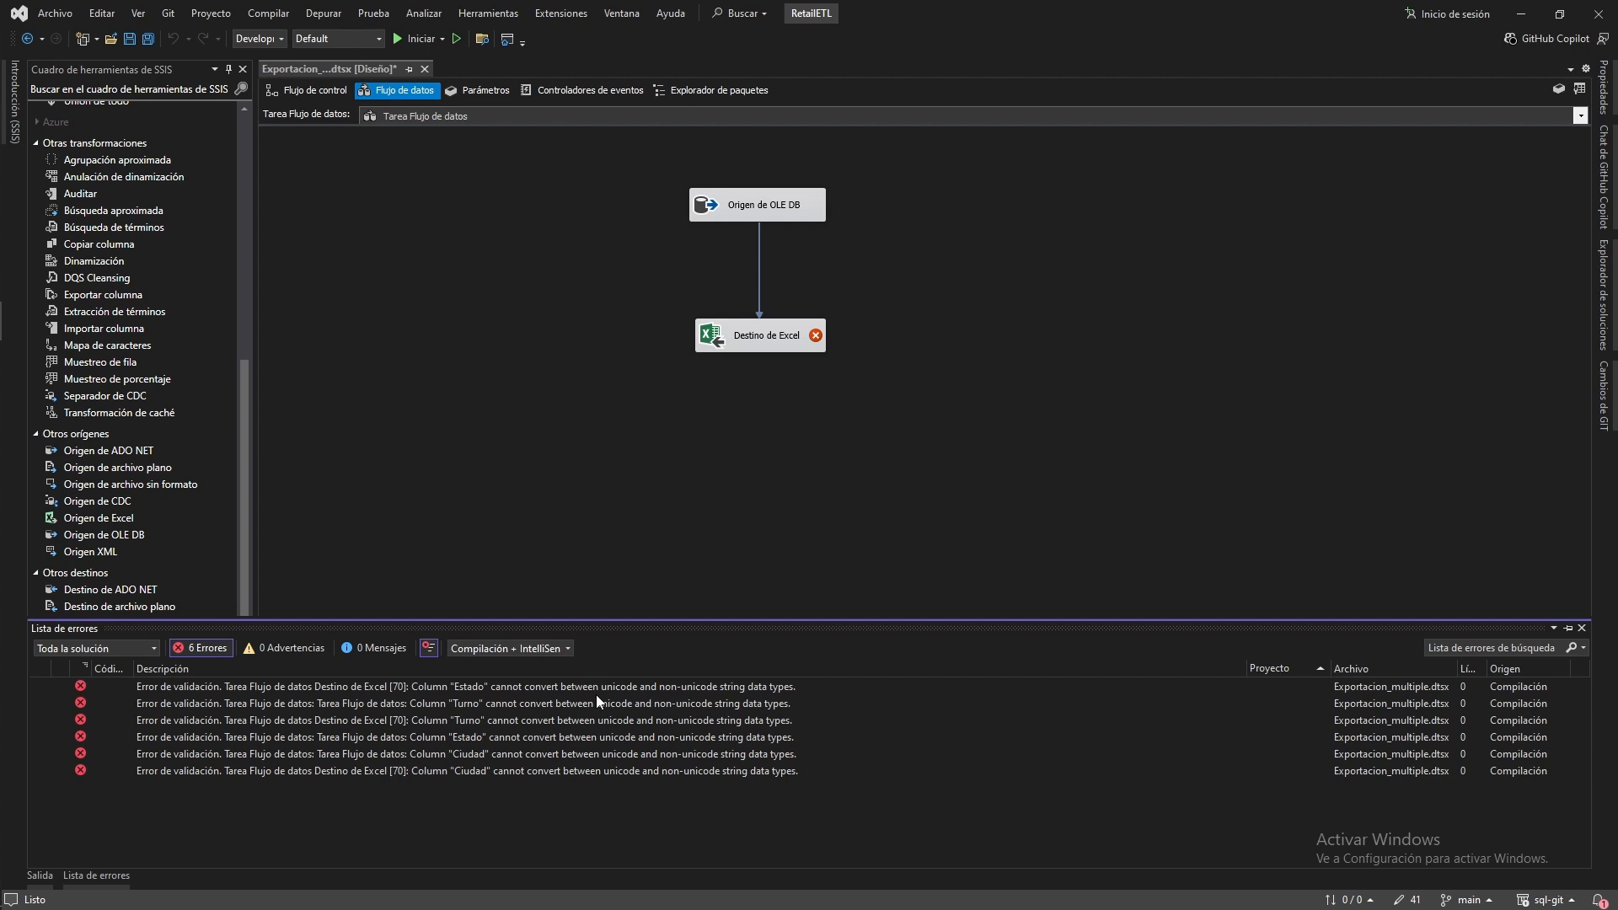
Delete the path between the OLE DB source and the Excel destination
{"action": "left_click", "coordinate": [759, 274]}
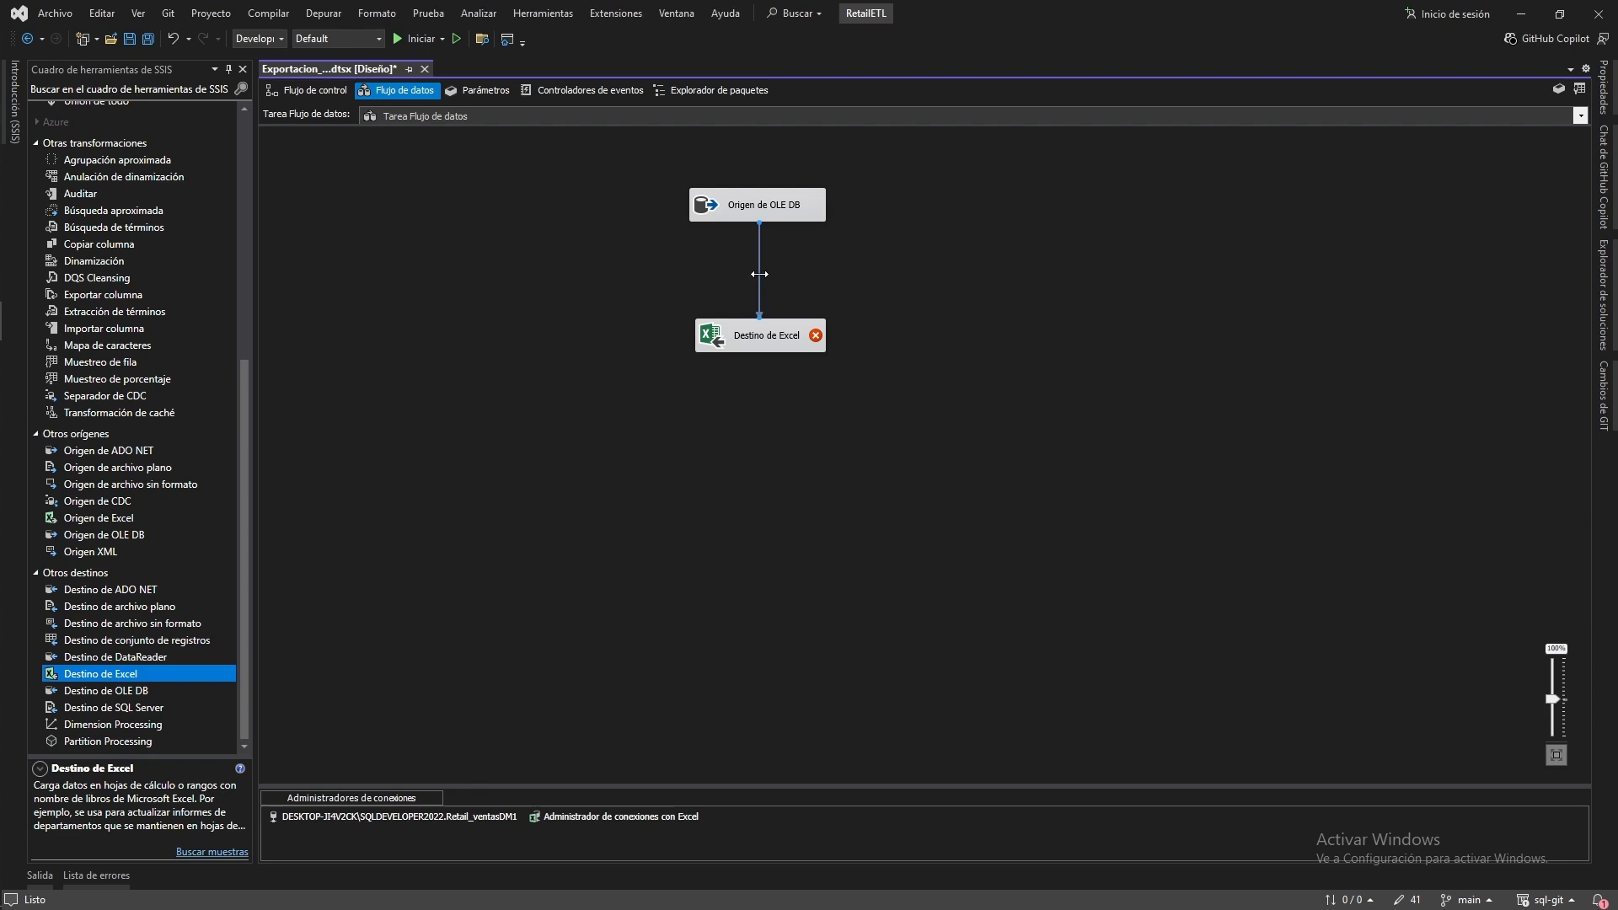
{"action": "key", "text": "Delete"}
Add a Data Conversion transformation (Conversión de datos) to the data flow and connect the OLE DB source's output to it
{"action": "scroll", "coordinate": [112, 360], "scroll_direction": "up", "scroll_amount": 8}
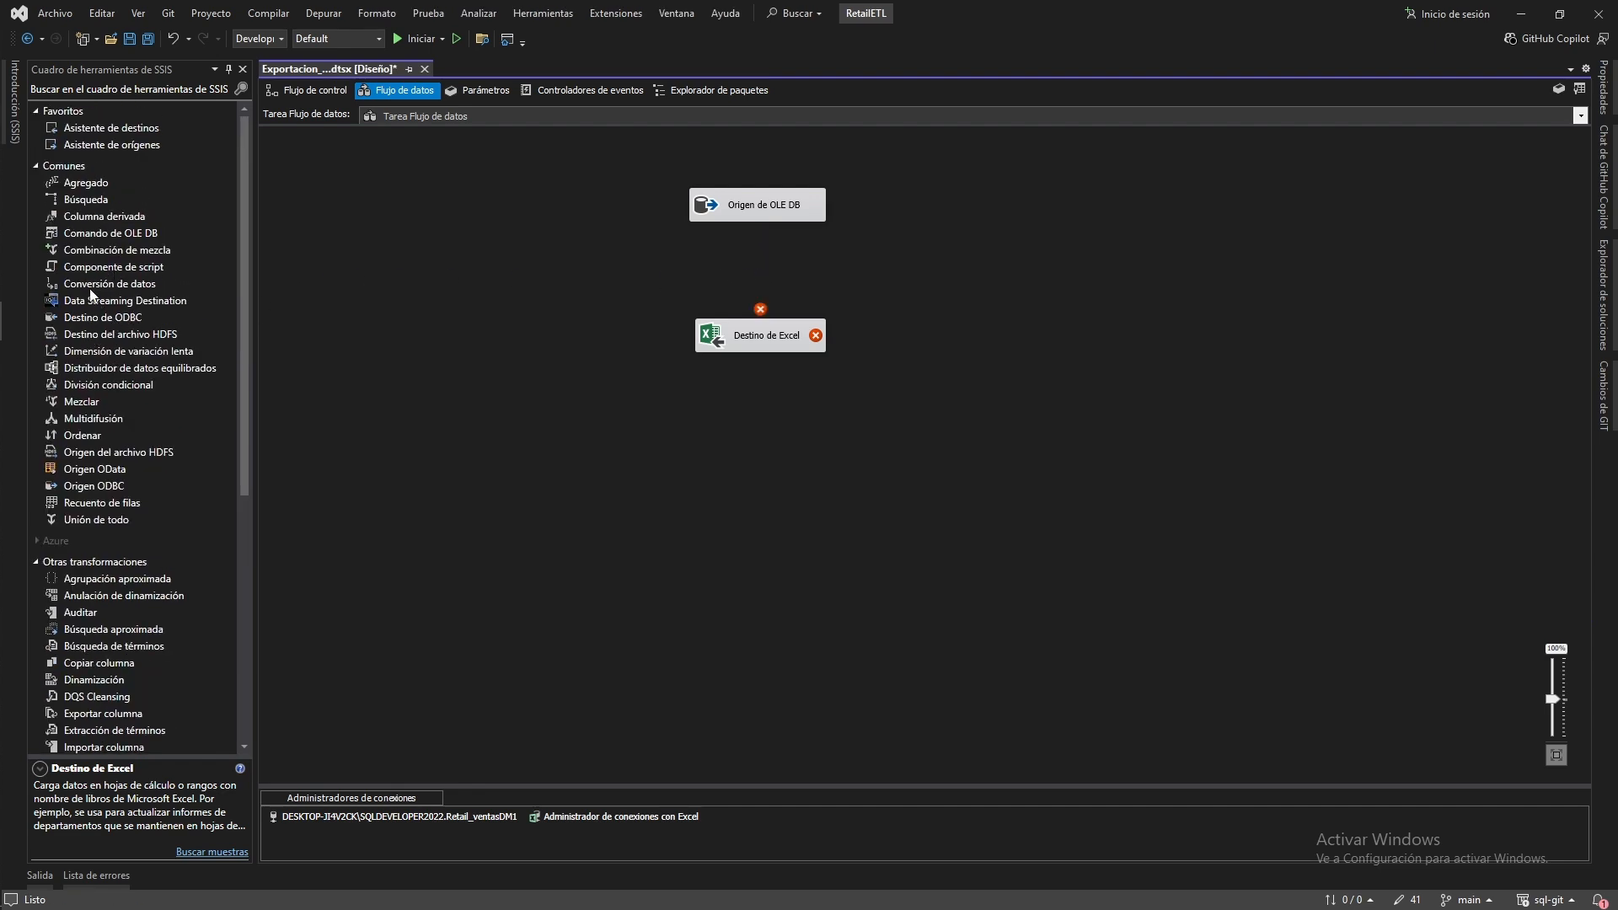
{"action": "left_click_drag", "start_coordinate": [93, 287], "coordinate": [912, 246]}
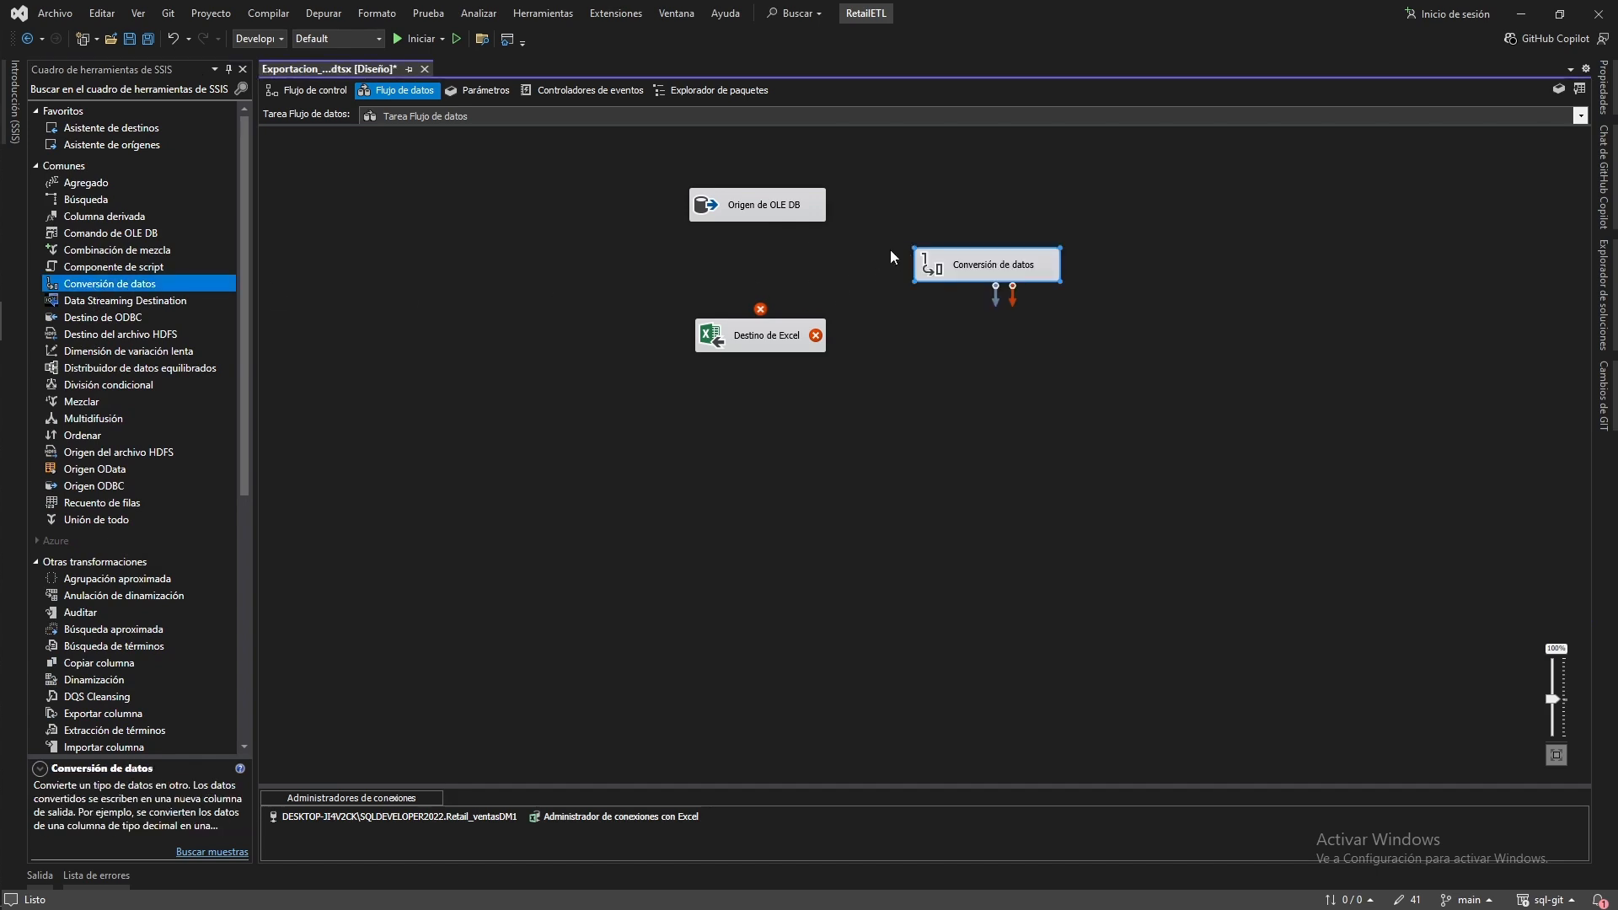
{"action": "left_click", "coordinate": [750, 209]}
{"action": "left_click_drag", "start_coordinate": [775, 242], "coordinate": [960, 264]}
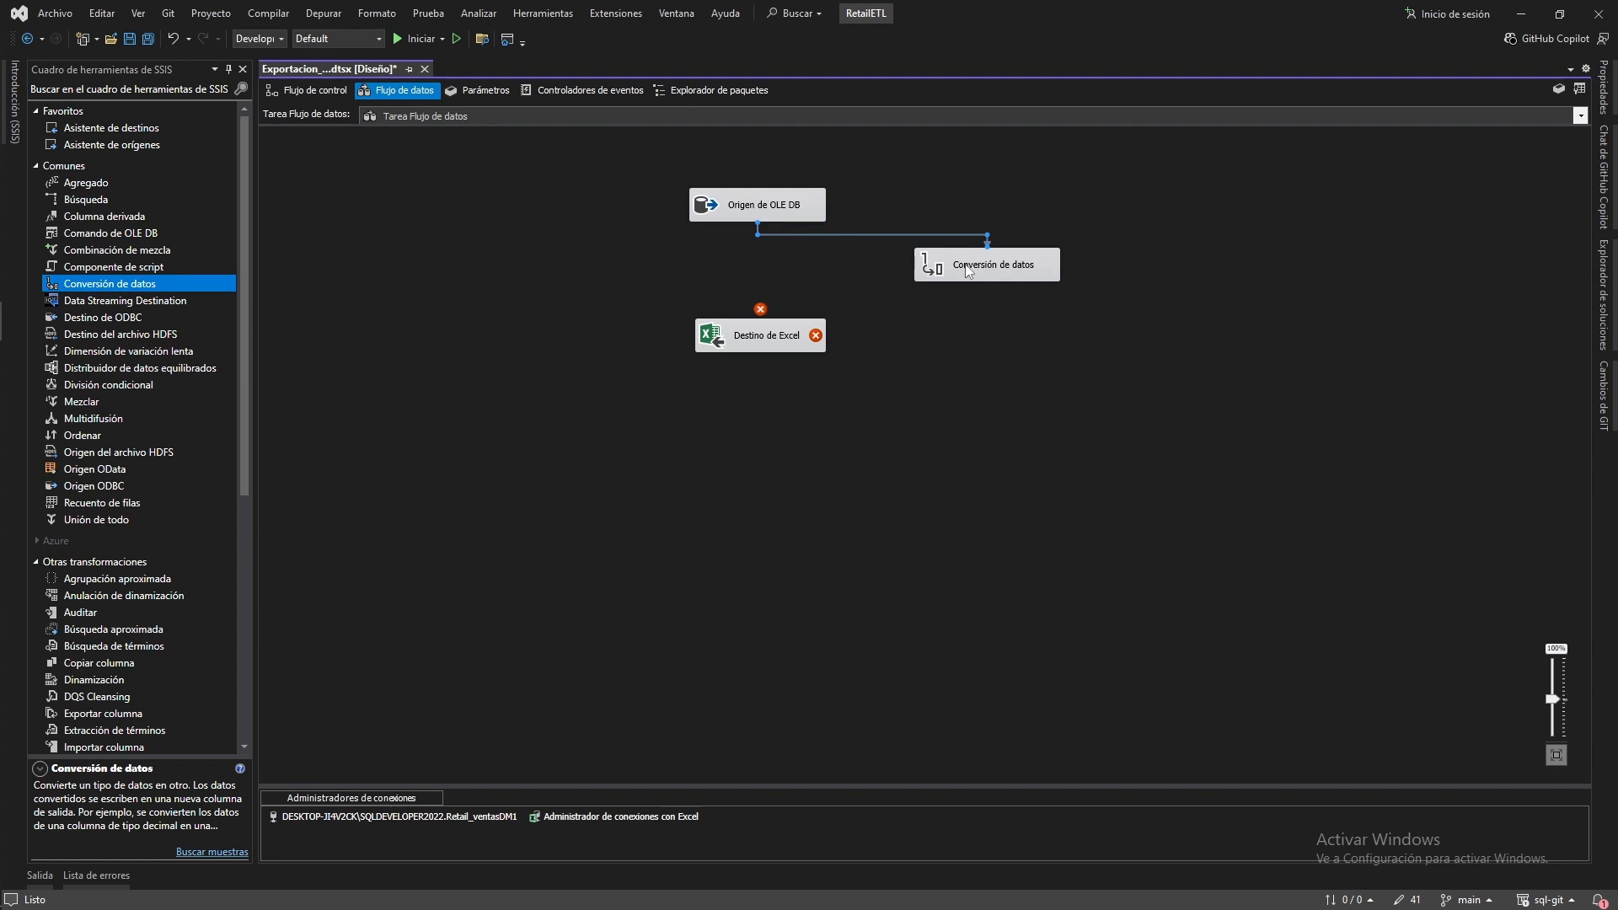
Open the Conversión de datos transformation and select the input columns Estado, Ciudad and Turno for conversion
{"action": "double_click", "coordinate": [967, 269]}
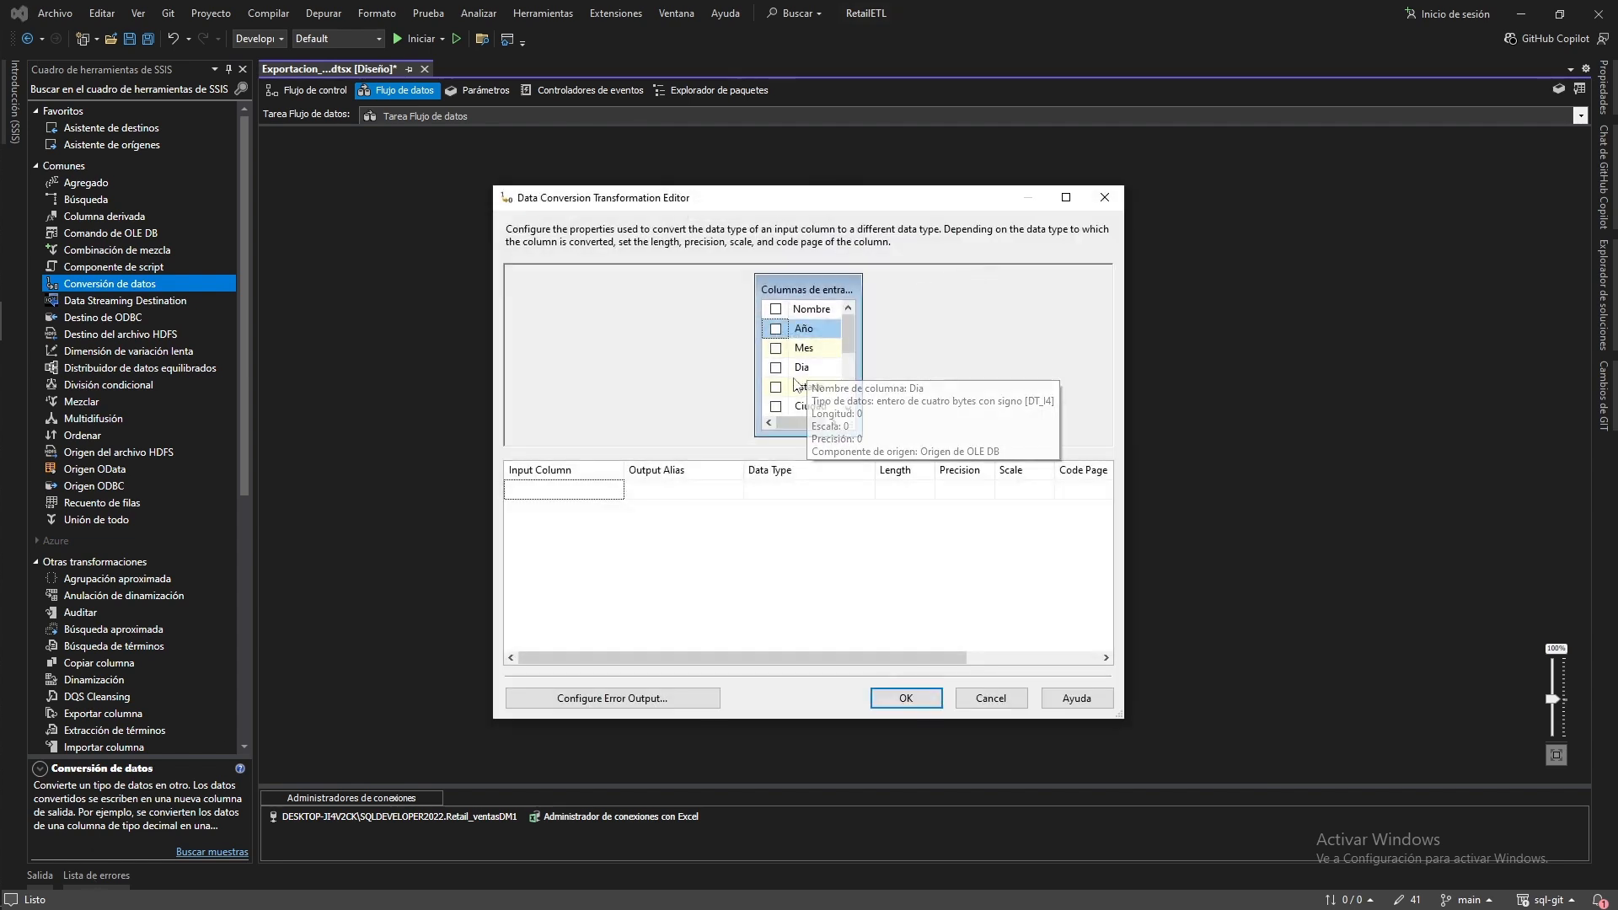
{"action": "scroll", "coordinate": [796, 384], "scroll_direction": "down", "scroll_amount": 1}
{"action": "left_click", "coordinate": [775, 329]}
{"action": "left_click", "coordinate": [775, 348]}
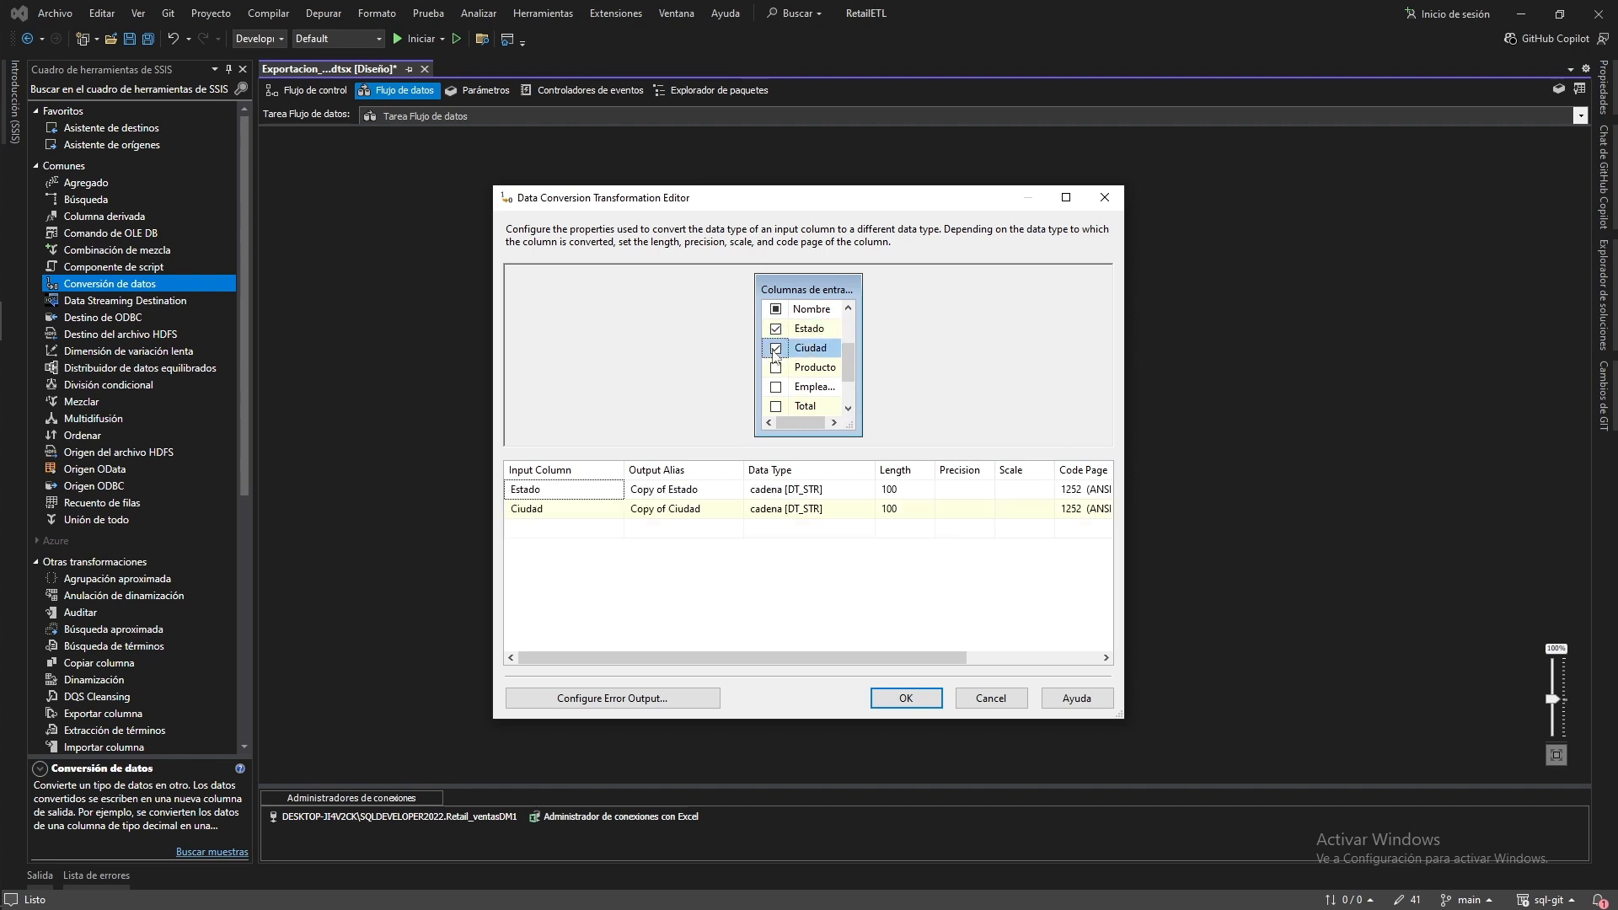
{"action": "scroll", "coordinate": [779, 362], "scroll_direction": "down", "scroll_amount": 1}
{"action": "left_click", "coordinate": [776, 387]}
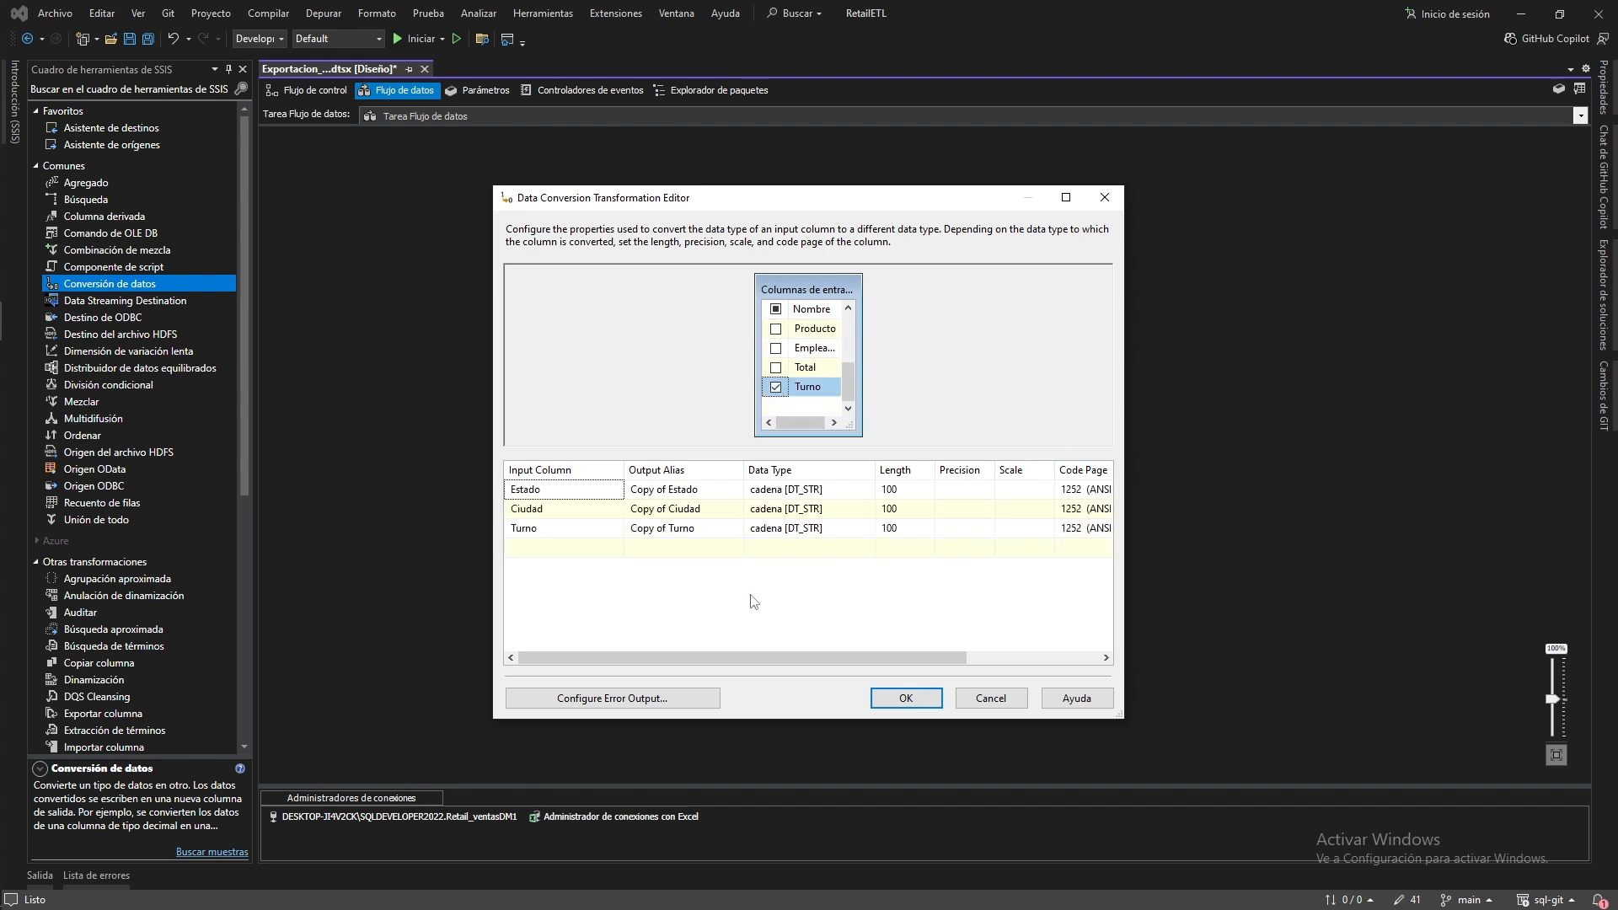
Remove the "Copy of" prefix from the three output aliases so they read Estado, Ciudad and Turno
{"action": "left_click", "coordinate": [683, 489]}
{"action": "left_click_drag", "start_coordinate": [669, 489], "coordinate": [587, 488]}
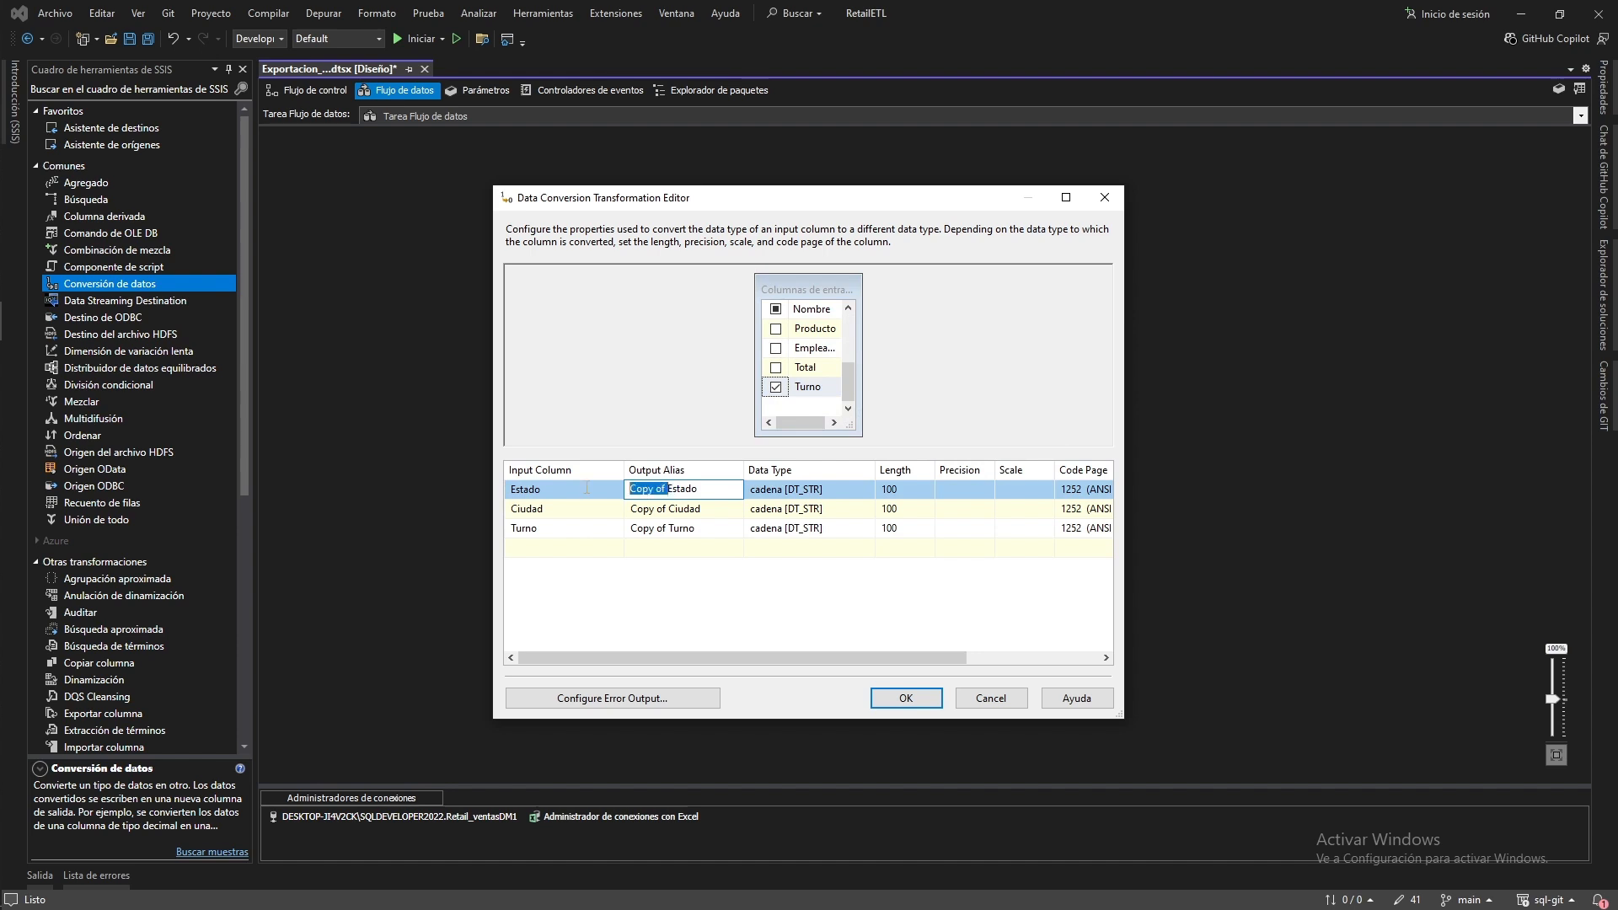
{"action": "key", "text": "BackSpace"}
{"action": "left_click", "coordinate": [675, 509]}
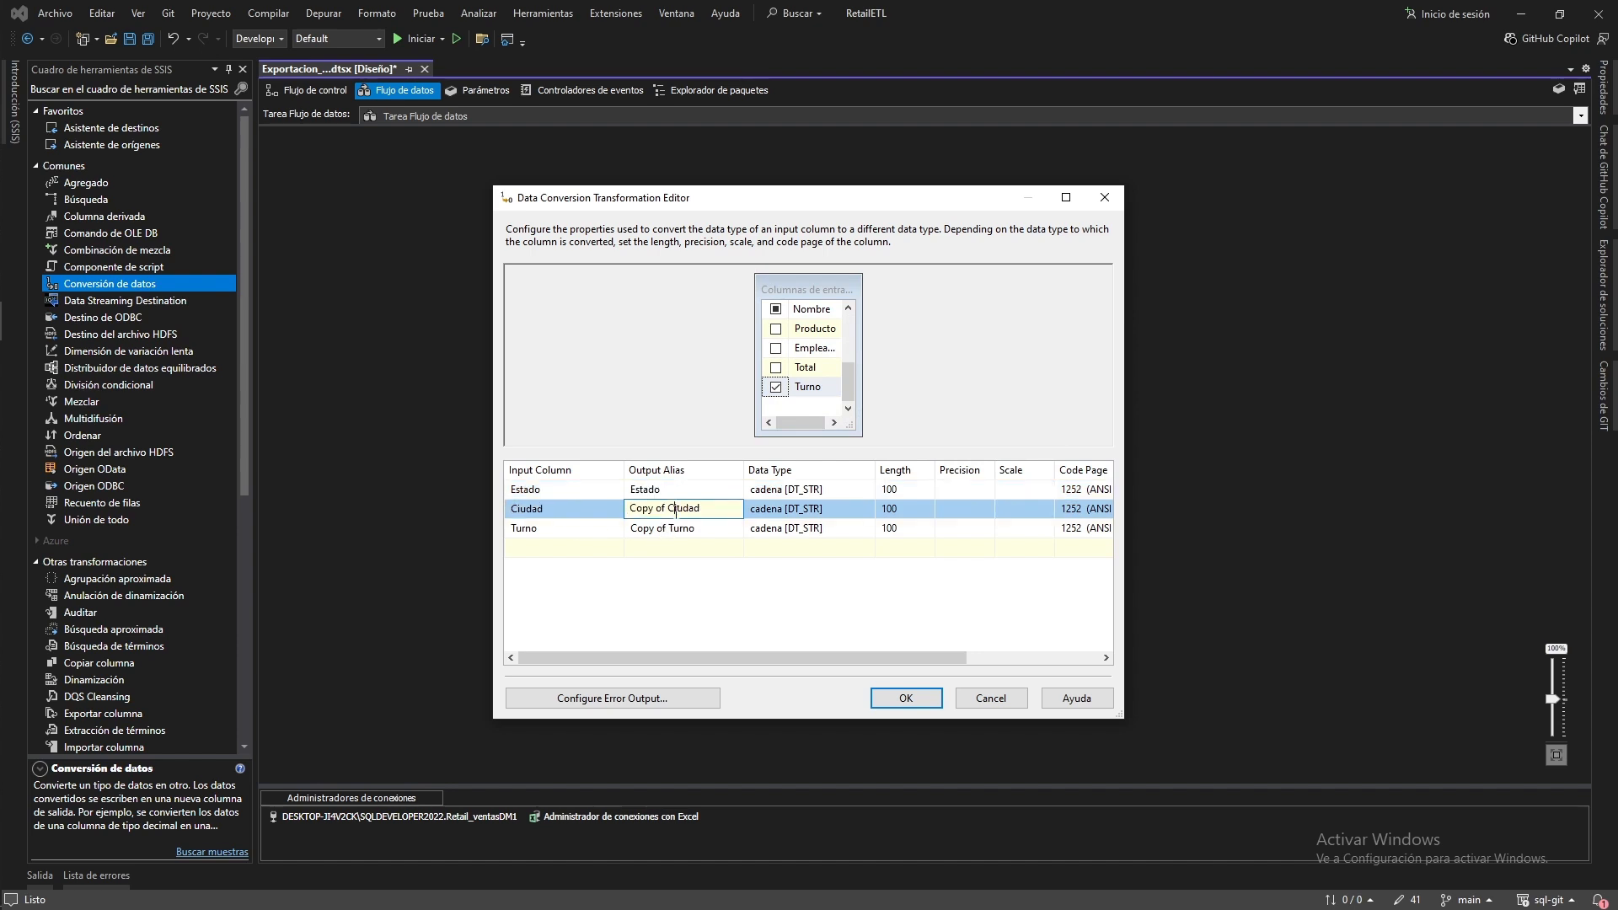
{"action": "left_click_drag", "start_coordinate": [670, 505], "coordinate": [504, 509]}
{"action": "key", "text": "BackSpace"}
{"action": "left_click", "coordinate": [674, 528]}
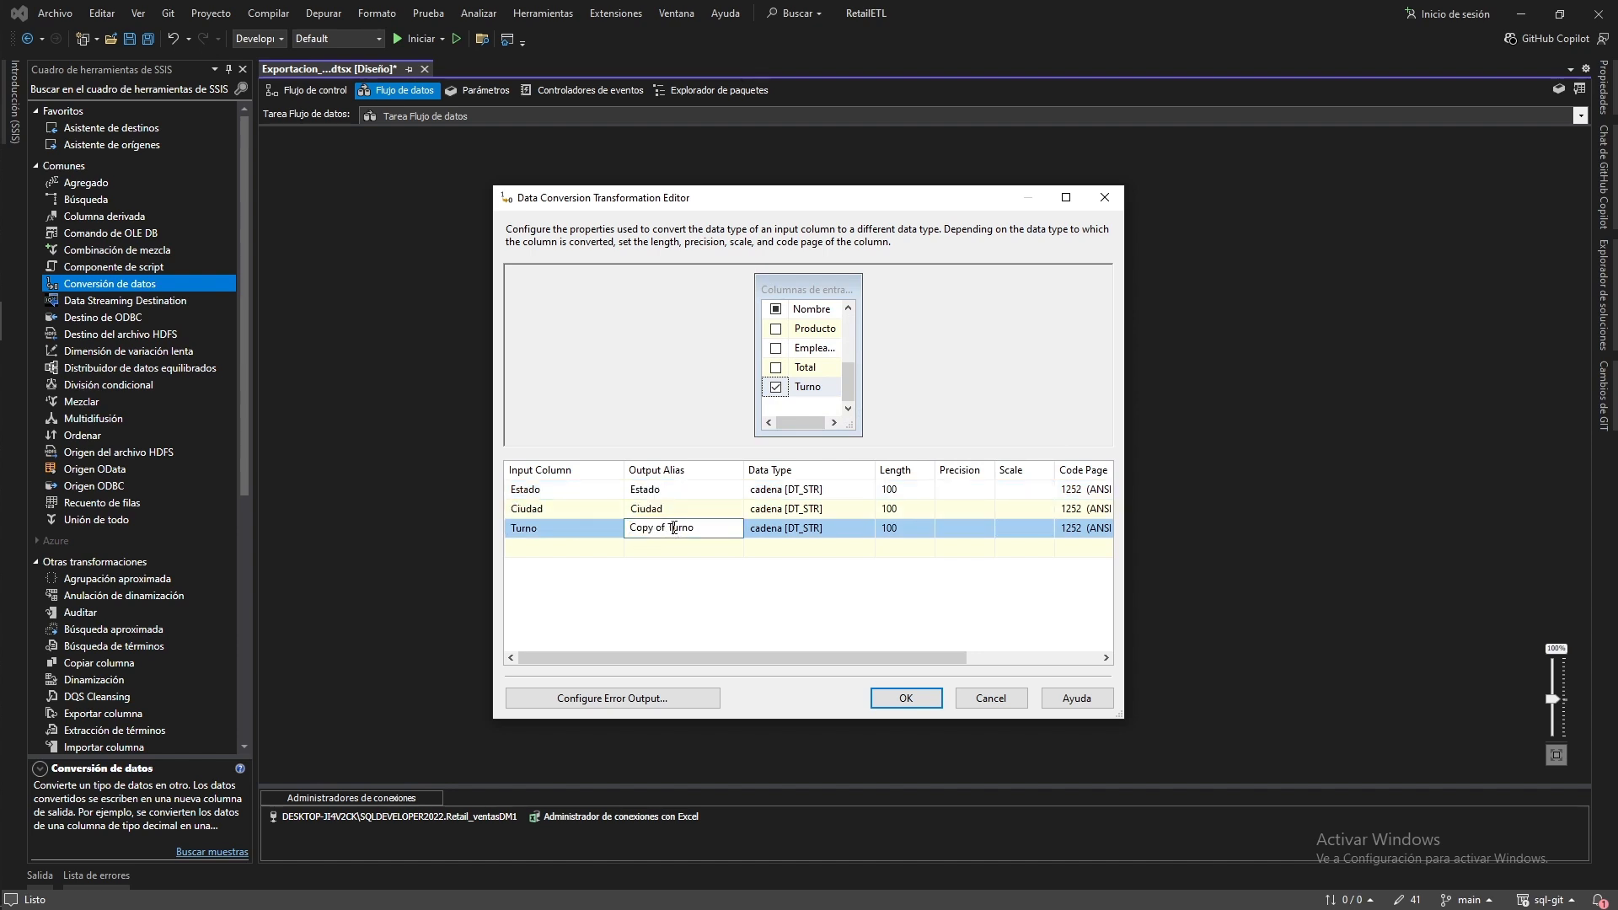
{"action": "left_click_drag", "start_coordinate": [669, 527], "coordinate": [559, 530]}
{"action": "key", "text": "BackSpace"}
Set the data type of Estado, Ciudad and Turno to cadena Unicode [DT_WSTR] and accept the conversion settings
{"action": "left_click", "coordinate": [790, 492]}
{"action": "left_click", "coordinate": [867, 489]}
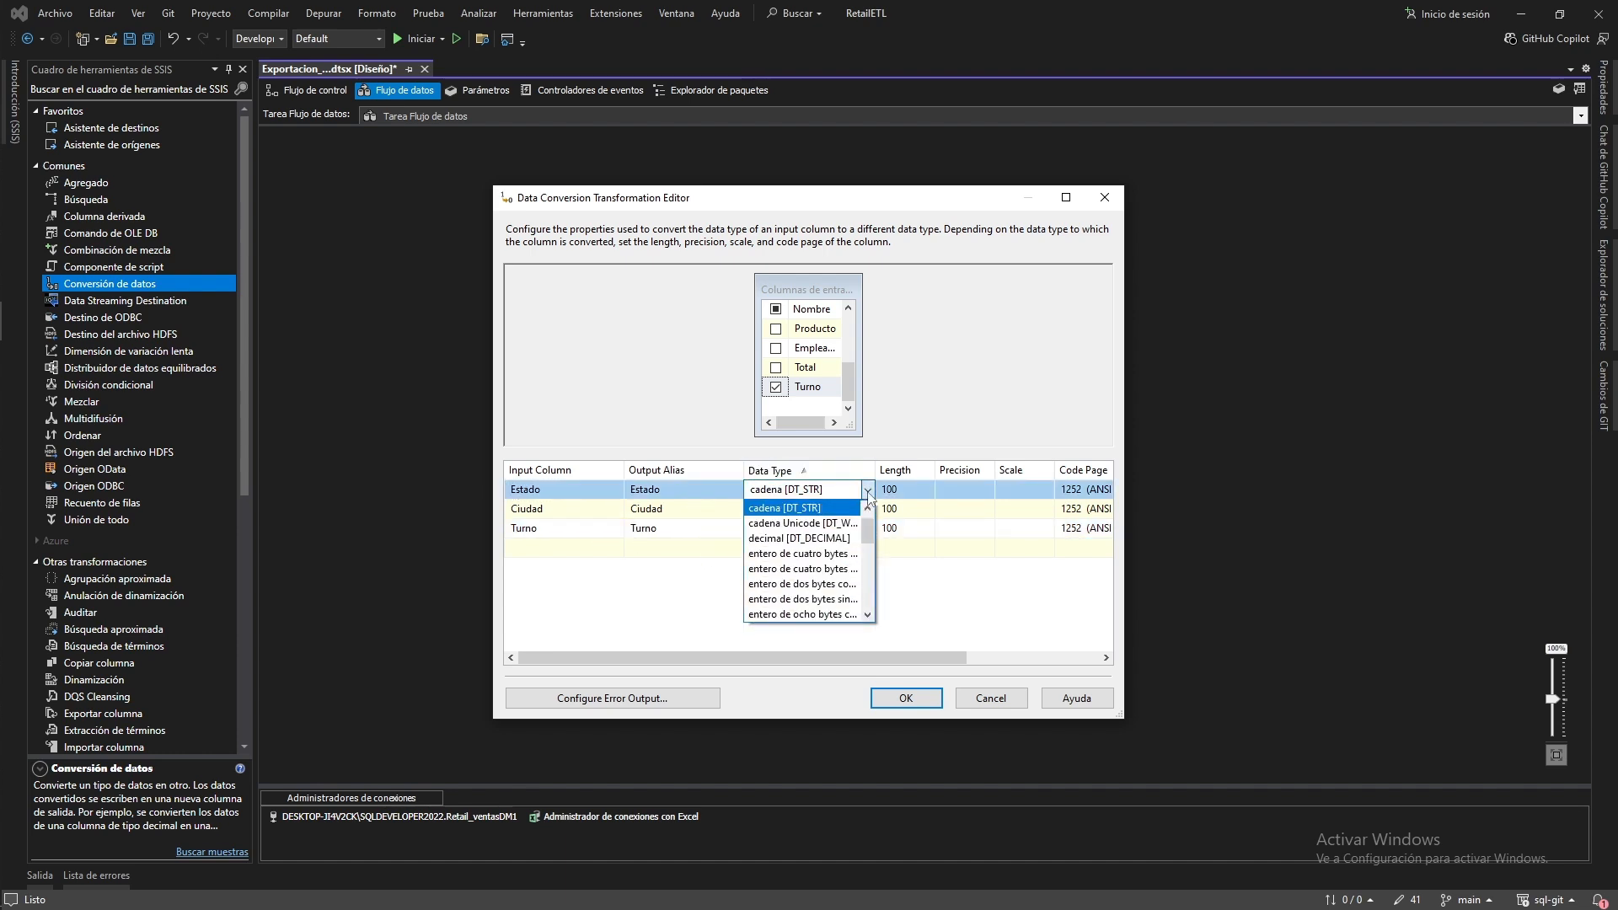
{"action": "left_click", "coordinate": [803, 524]}
{"action": "left_click", "coordinate": [827, 509]}
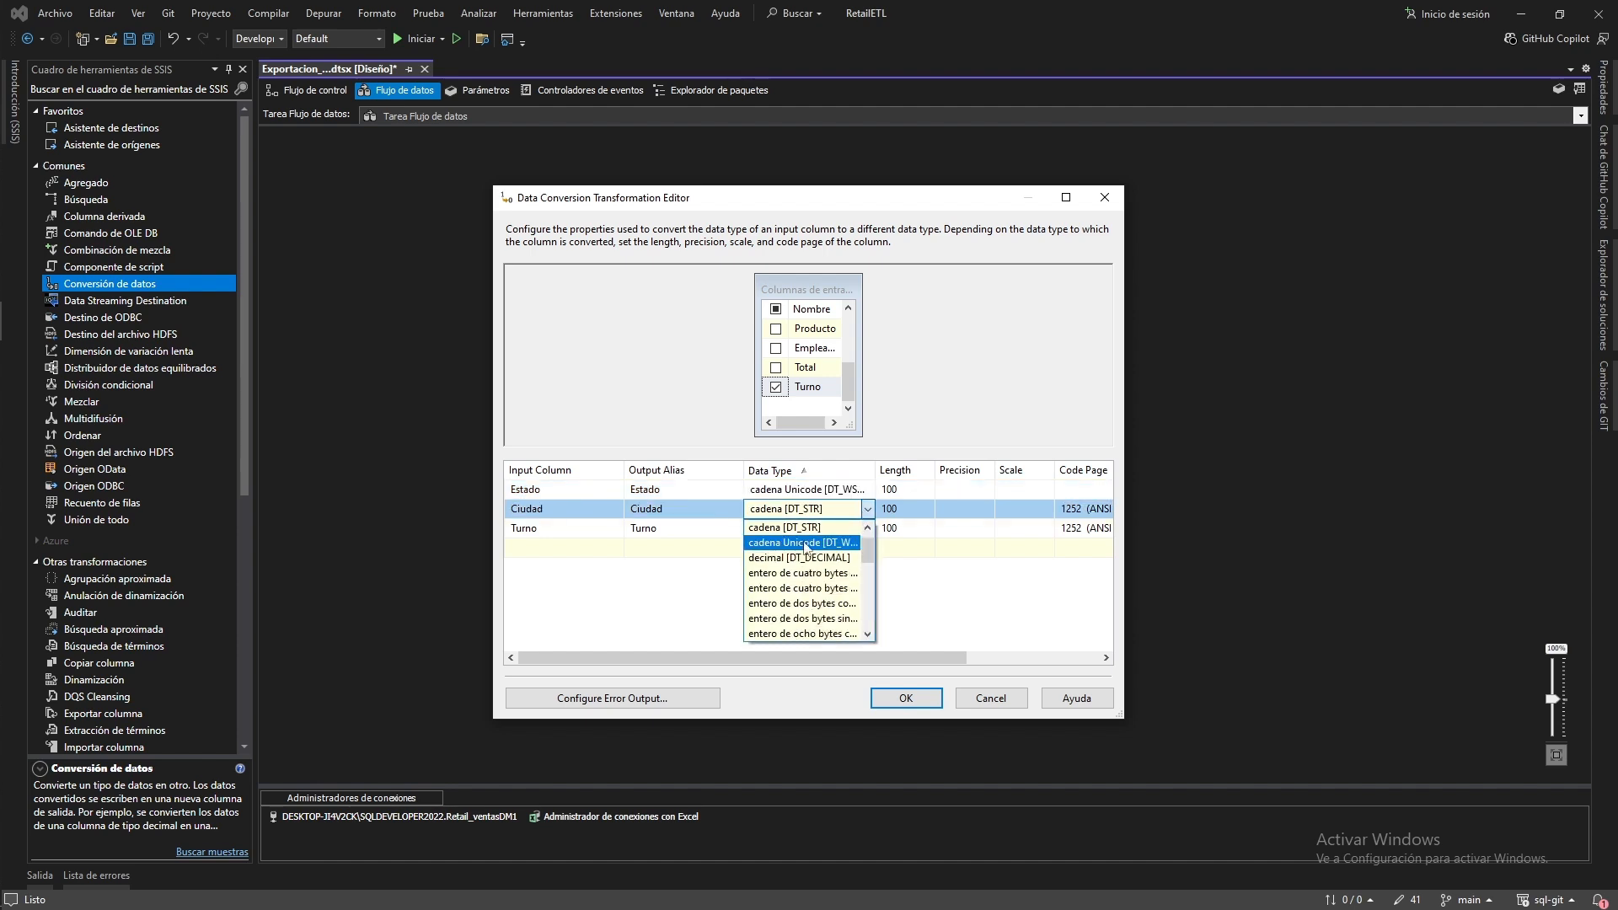
{"action": "left_click", "coordinate": [857, 524]}
{"action": "left_click", "coordinate": [866, 529]}
{"action": "left_click", "coordinate": [867, 529]}
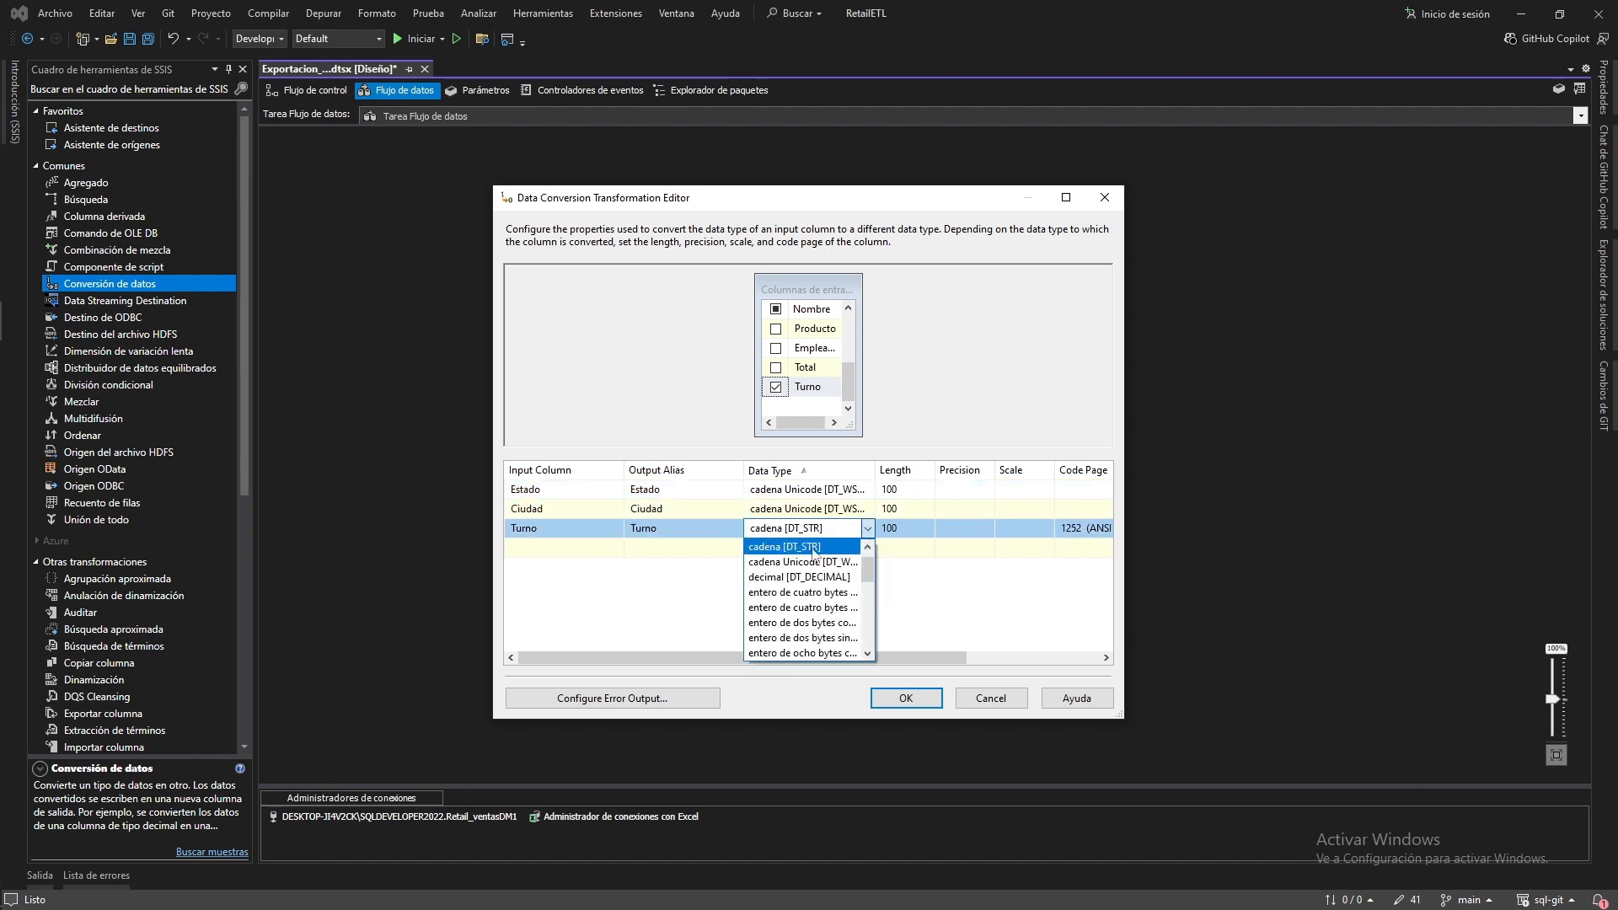
{"action": "left_click", "coordinate": [788, 566]}
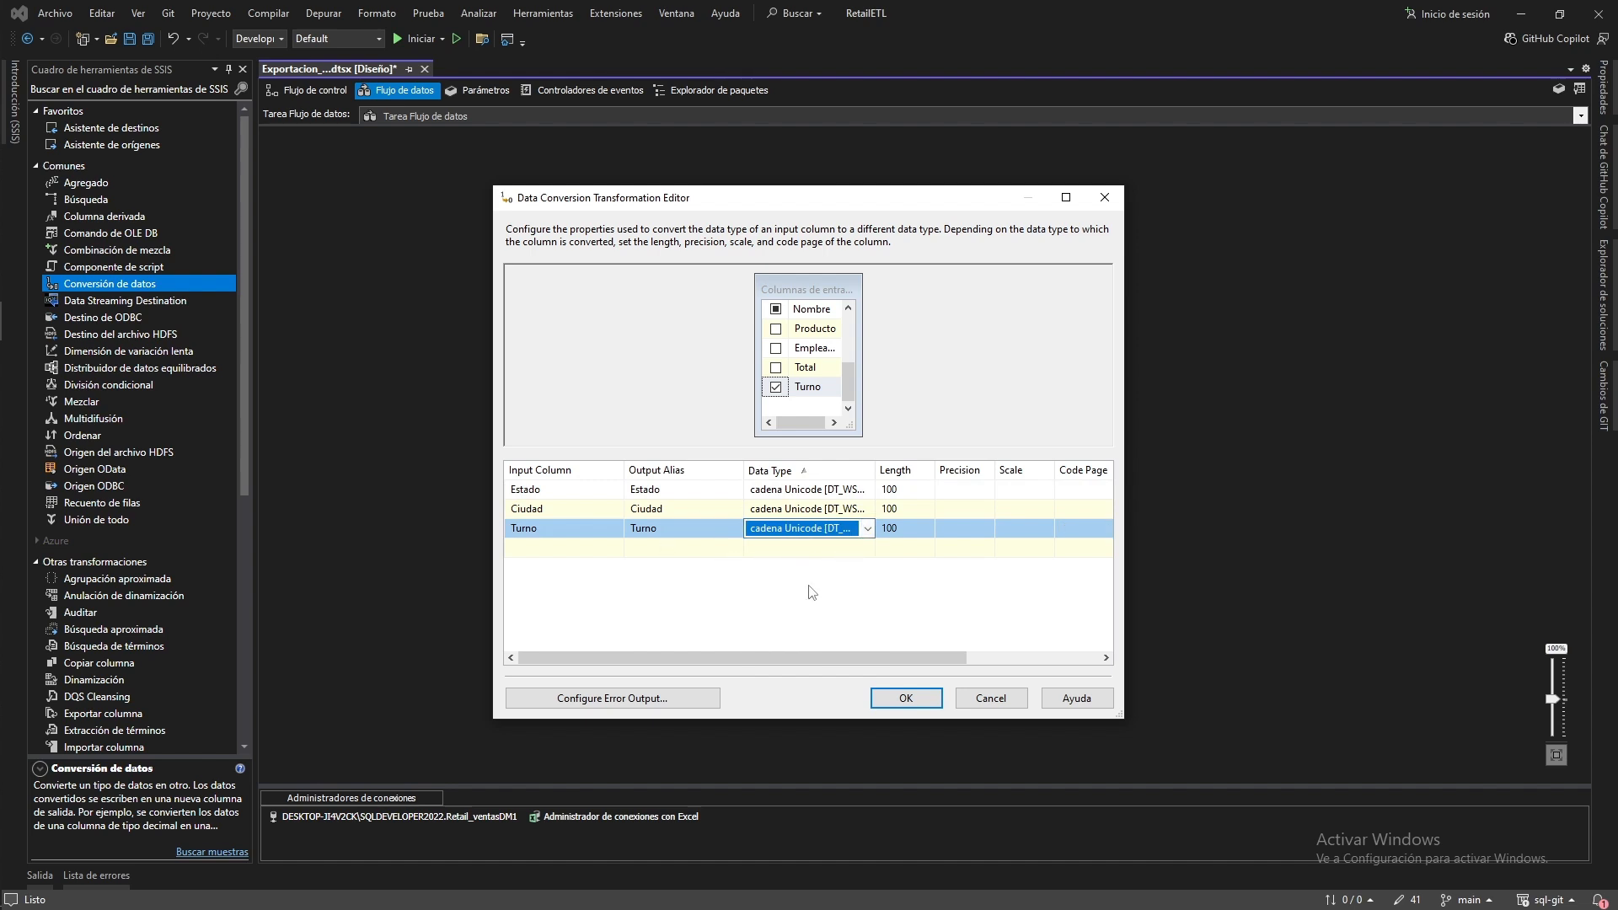
{"action": "left_click", "coordinate": [707, 591]}
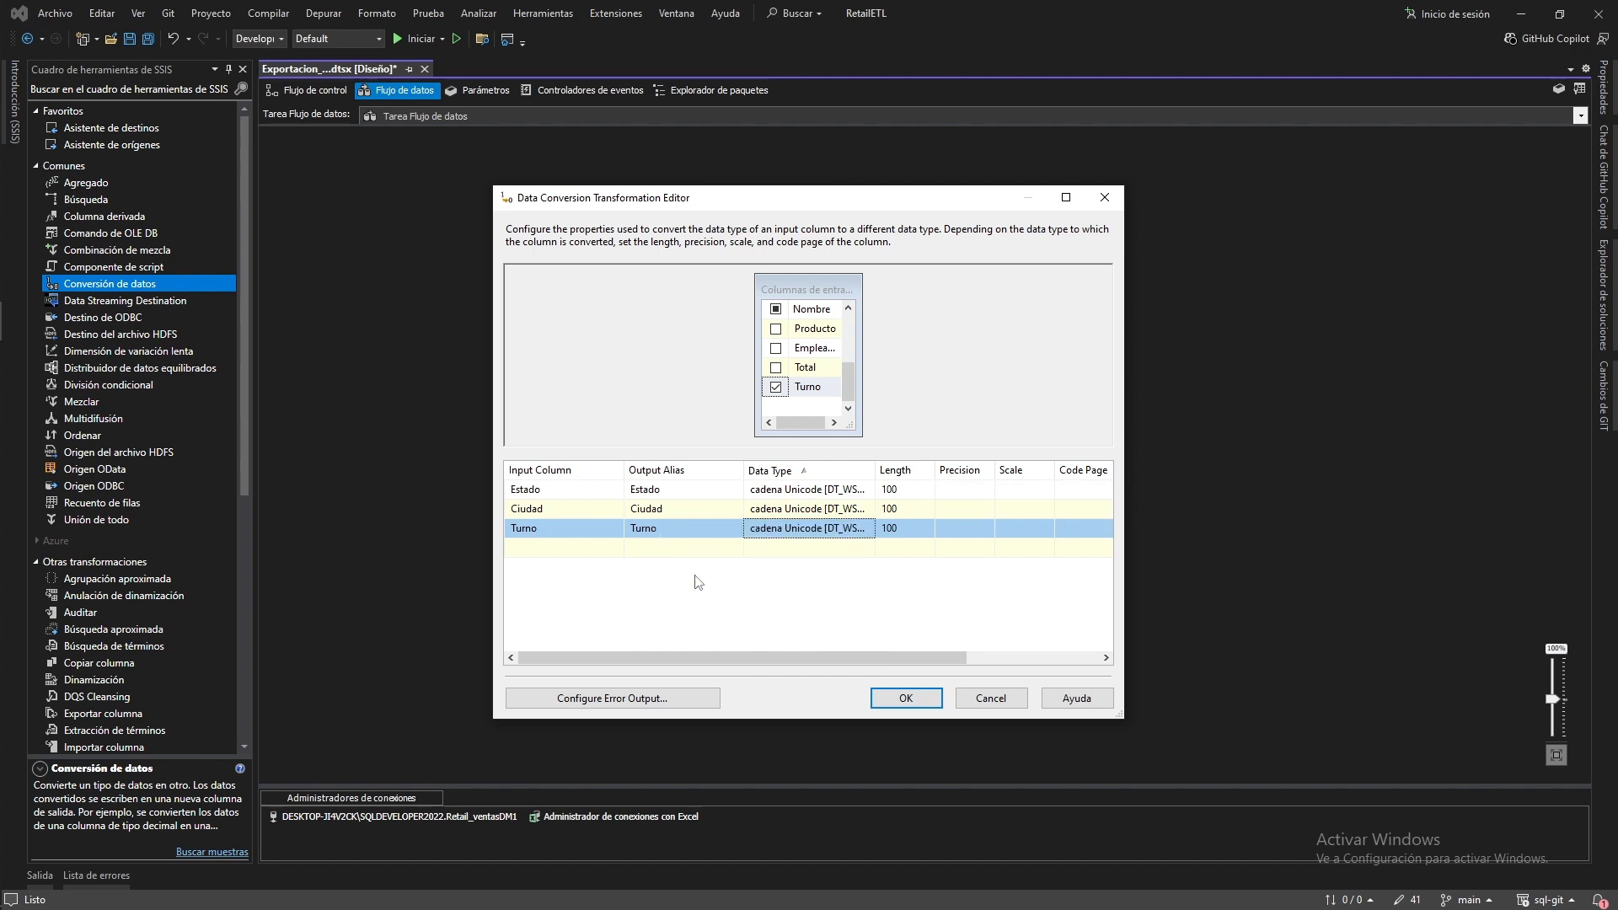
{"action": "left_click", "coordinate": [899, 699]}
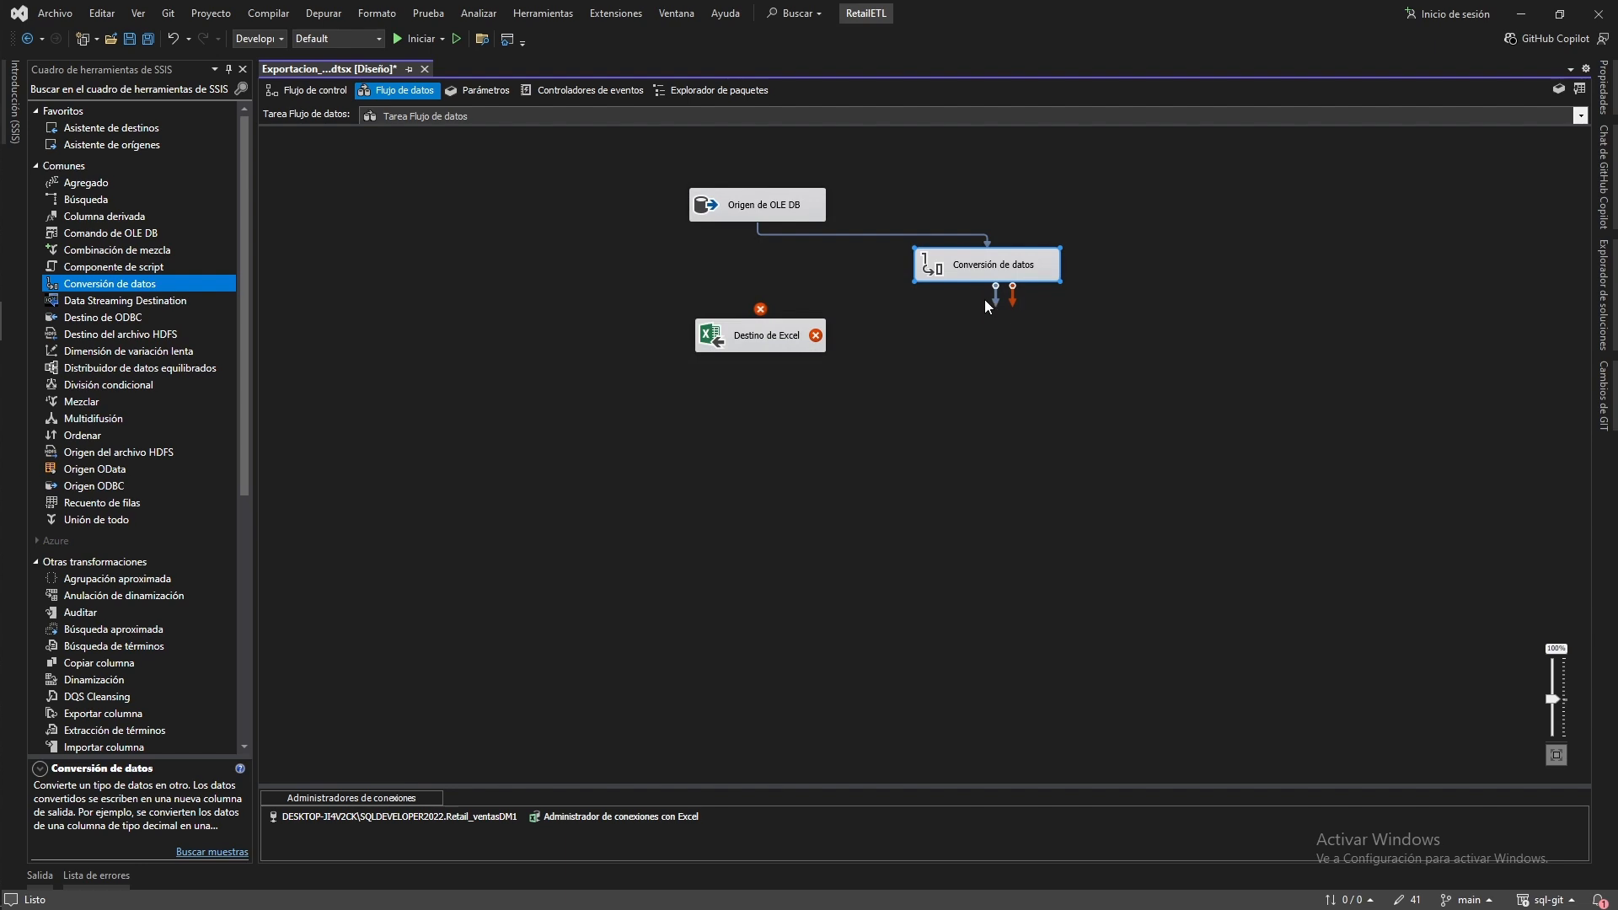
Connect the Conversión de datos output to Destino de Excel and bring up the destination's column mappings (Asignaciones)
{"action": "left_click_drag", "start_coordinate": [996, 296], "coordinate": [735, 345]}
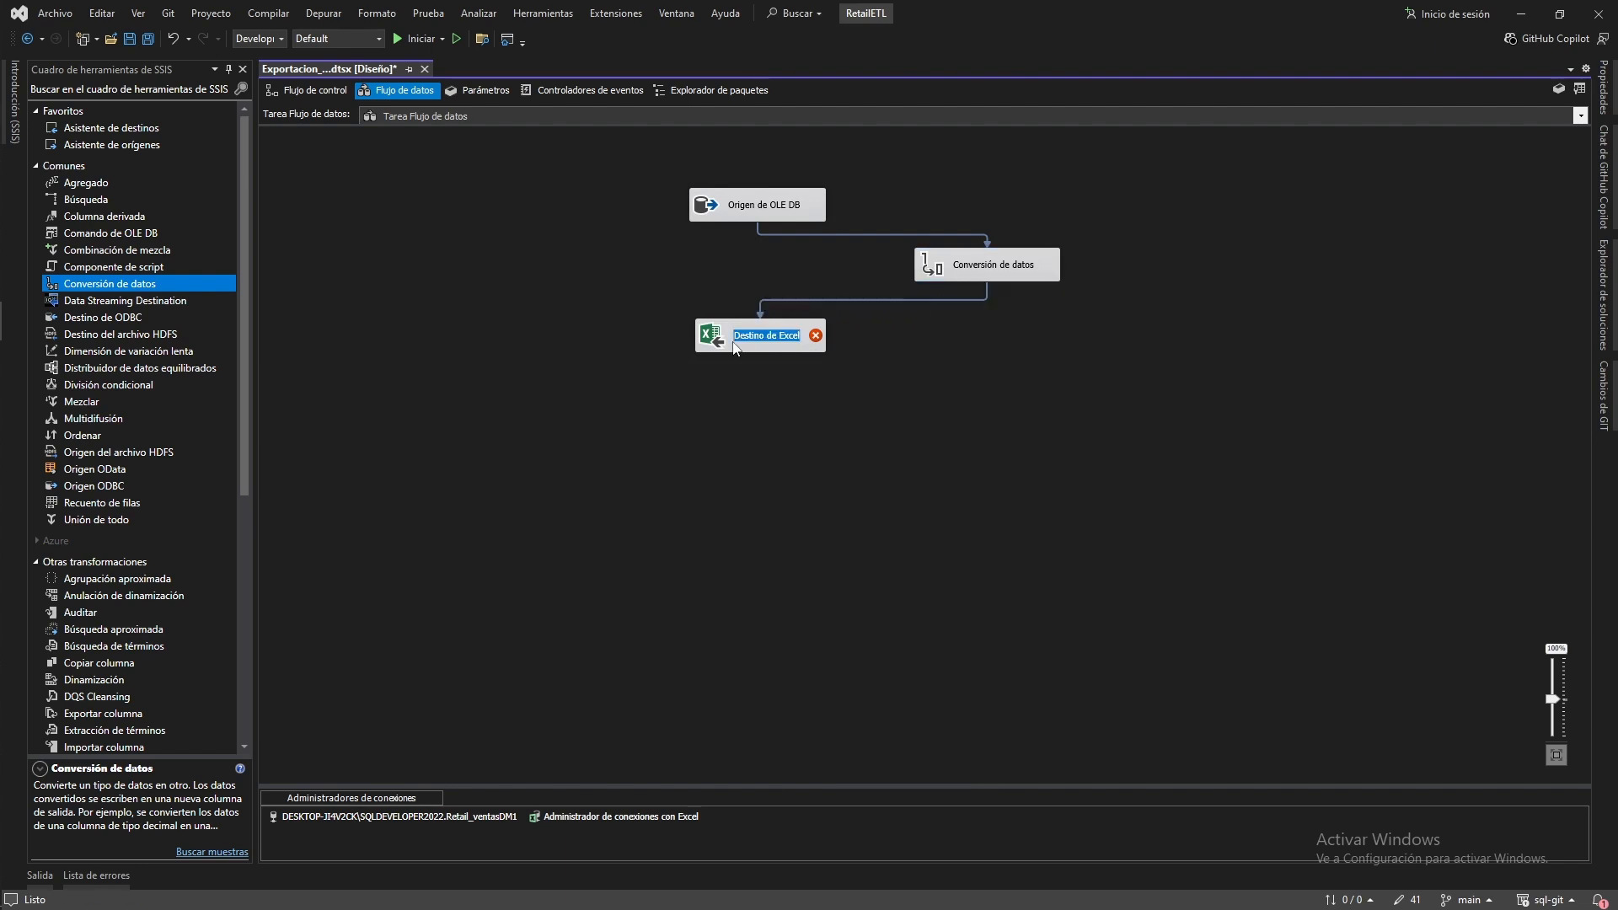
{"action": "double_click", "coordinate": [723, 345]}
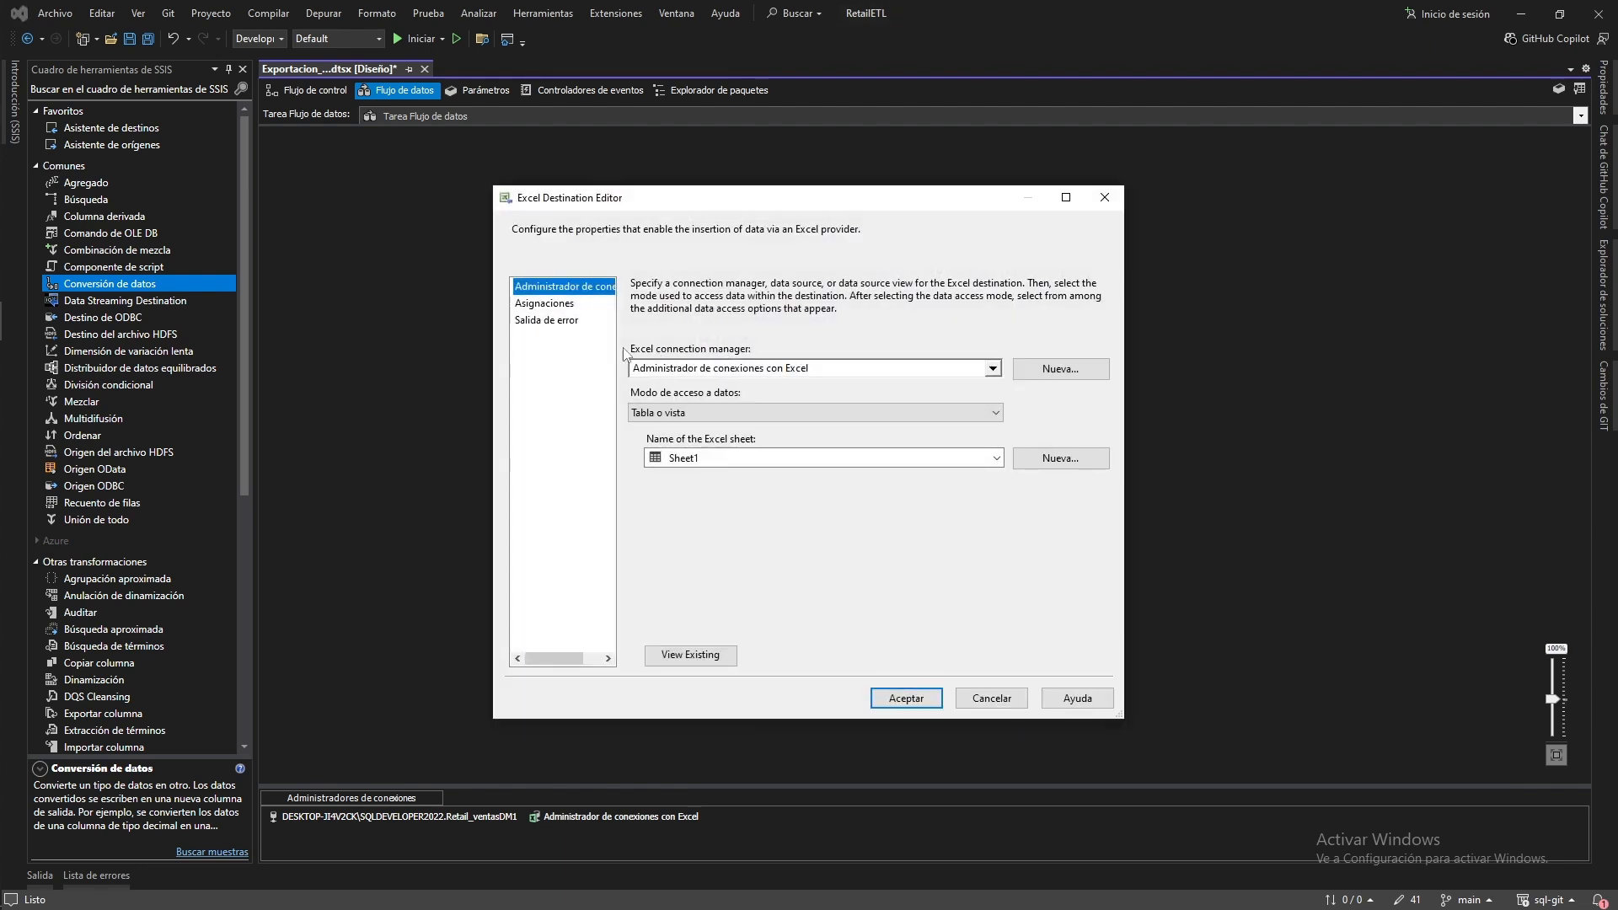
{"action": "left_click", "coordinate": [544, 305]}
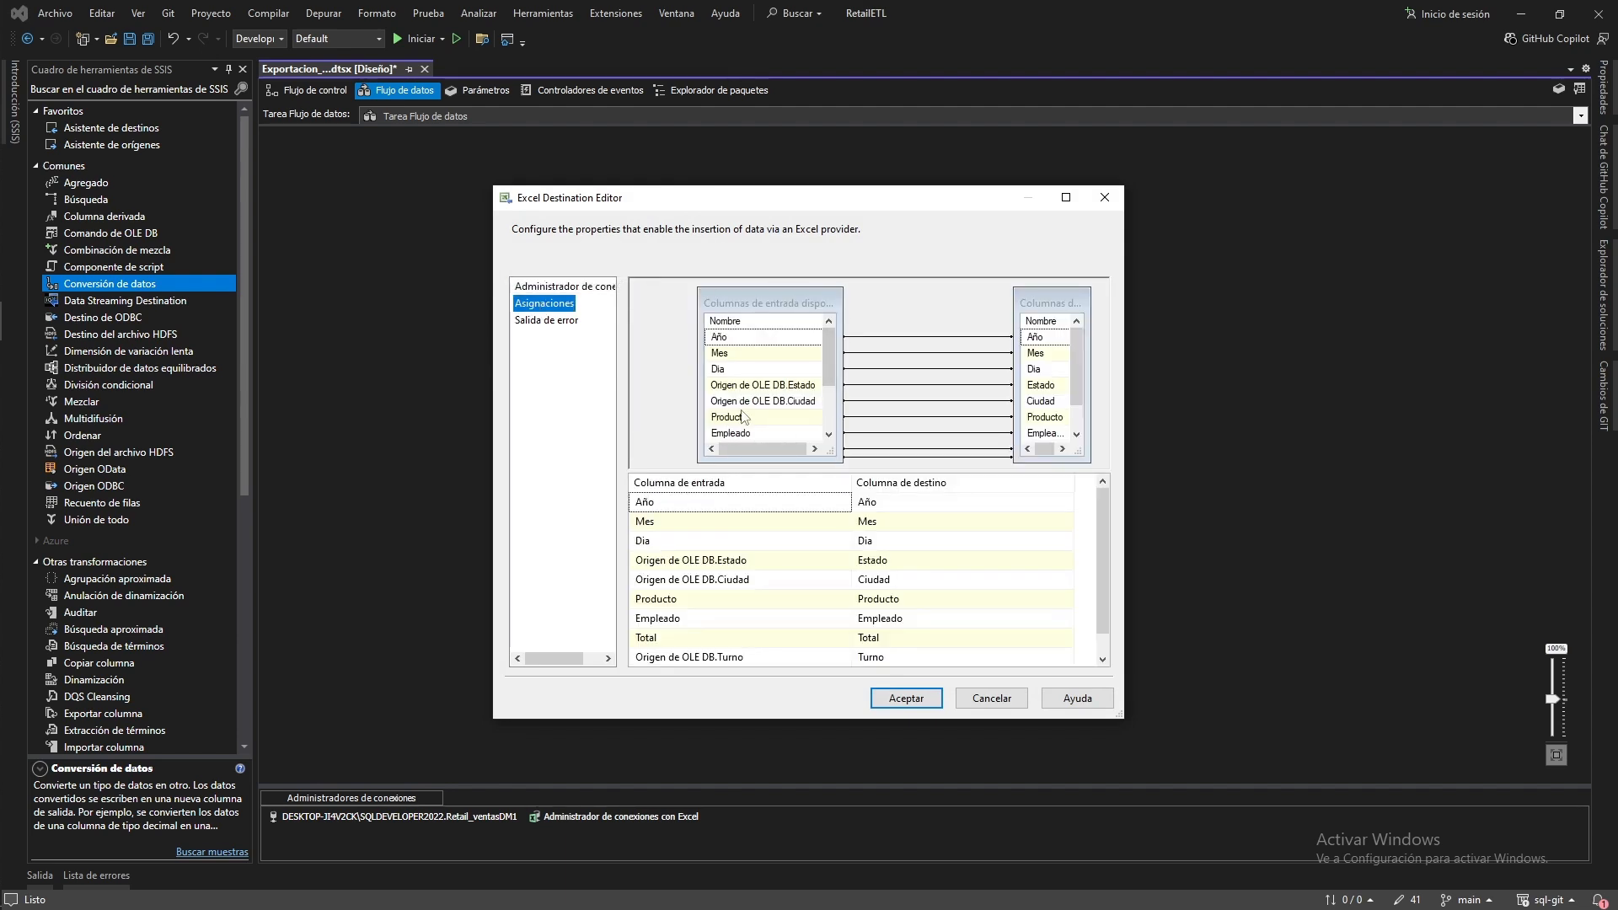
{"action": "left_click_drag", "start_coordinate": [825, 335], "coordinate": [825, 397]}
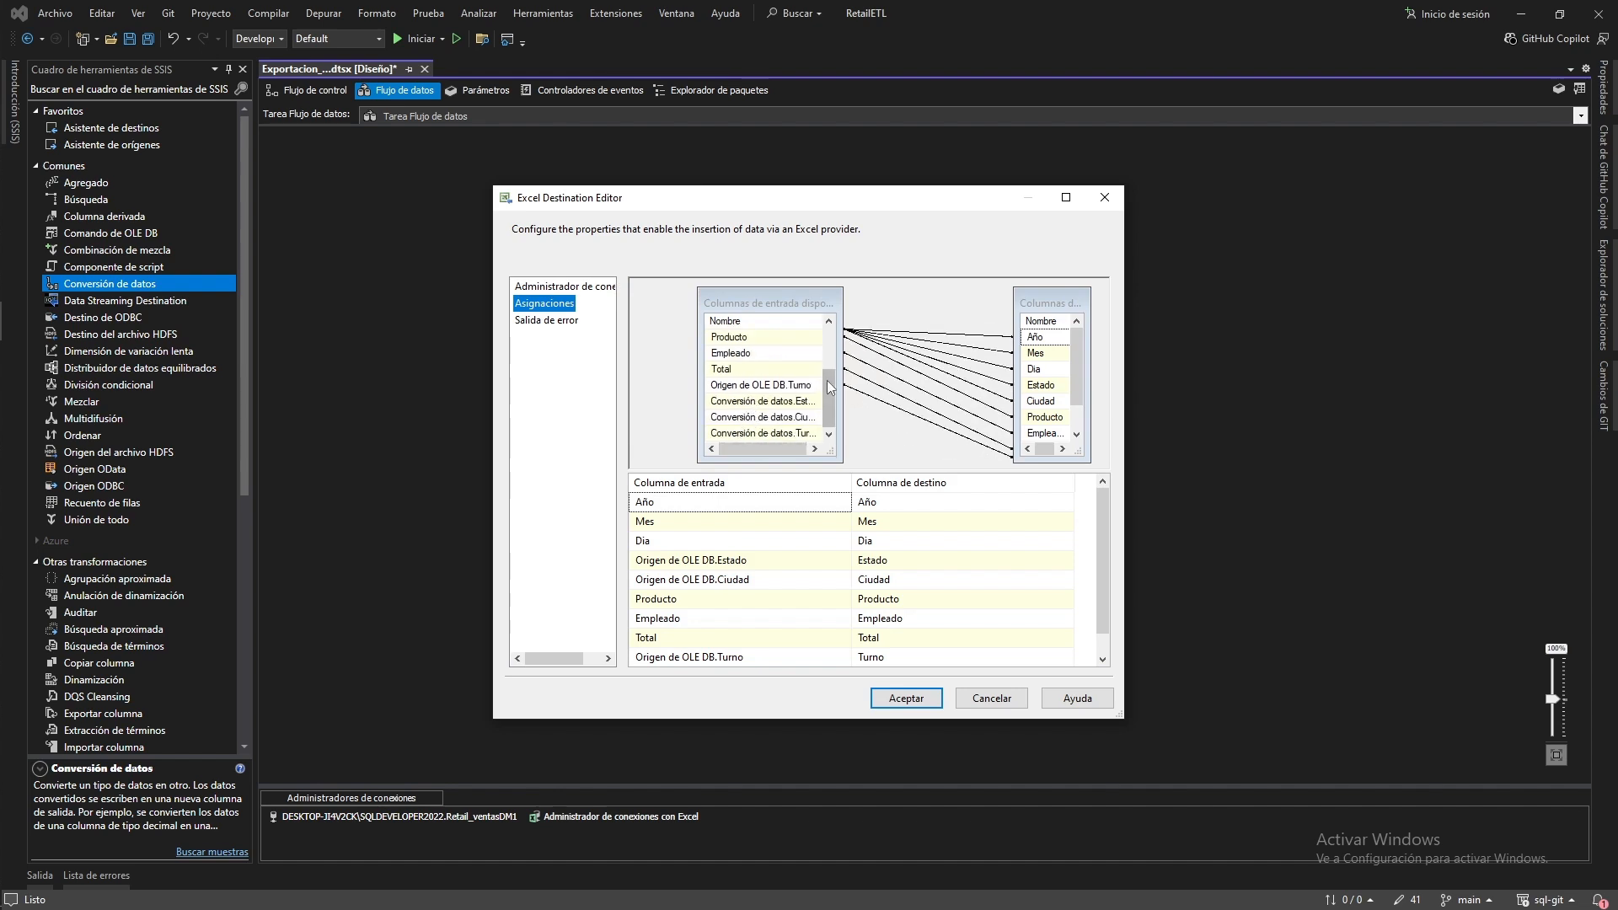
{"action": "mouse_move", "coordinate": [829, 396]}
{"action": "left_mouse_down"}
{"action": "mouse_move", "coordinate": [827, 342]}
{"action": "mouse_move", "coordinate": [831, 392]}
{"action": "left_mouse_up"}
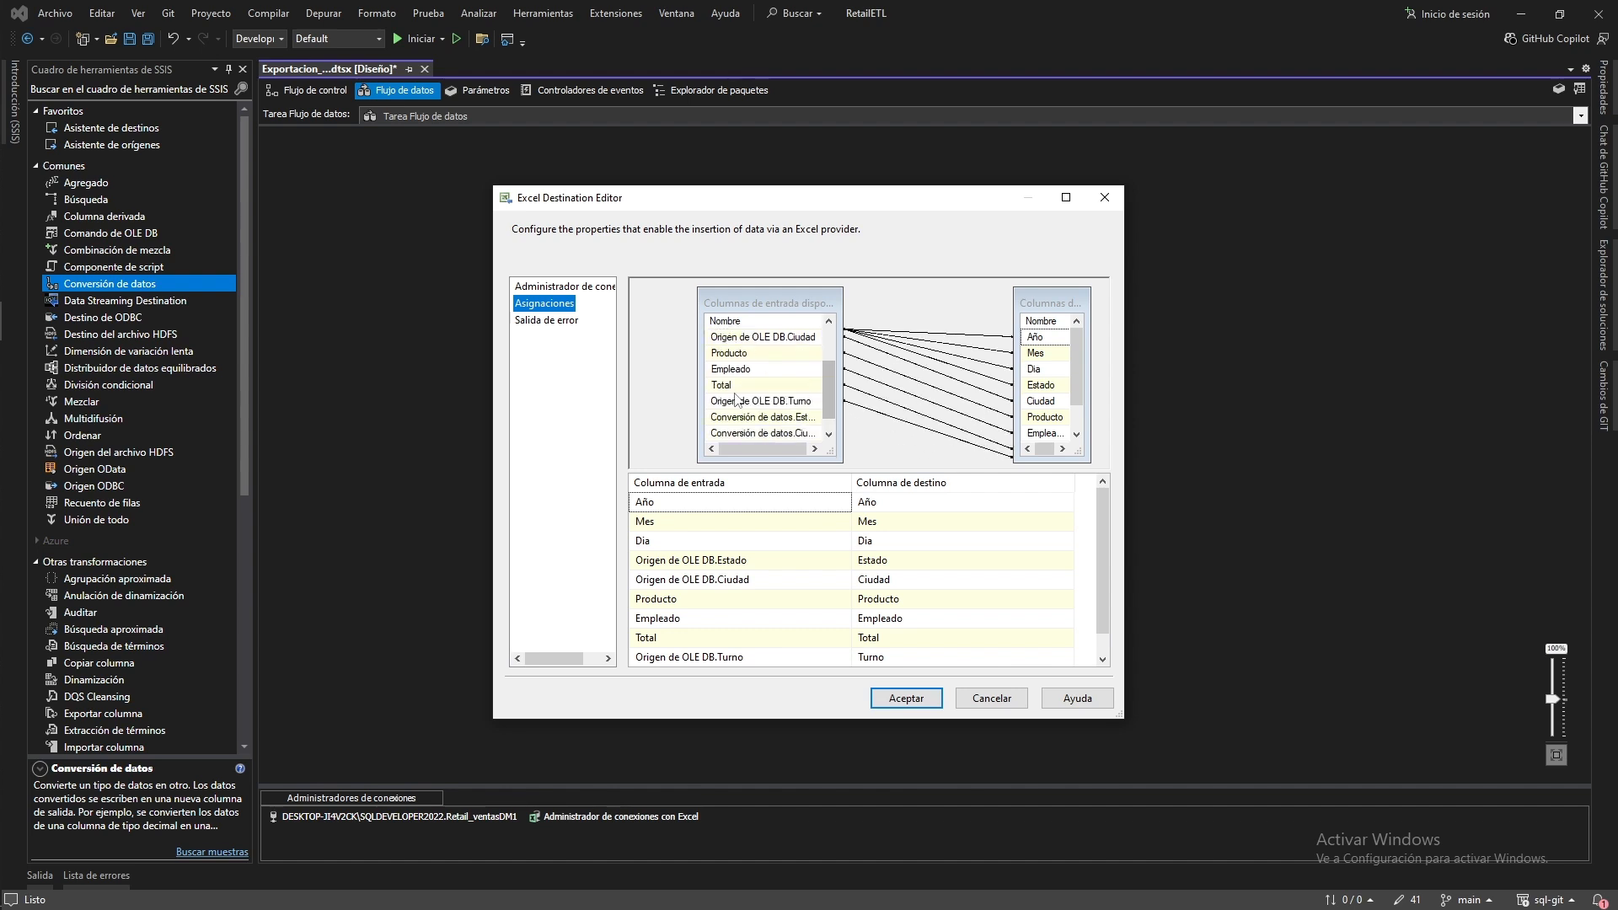
{"action": "mouse_move", "coordinate": [772, 404]}
{"action": "left_click_drag", "start_coordinate": [723, 199], "coordinate": [808, 339]}
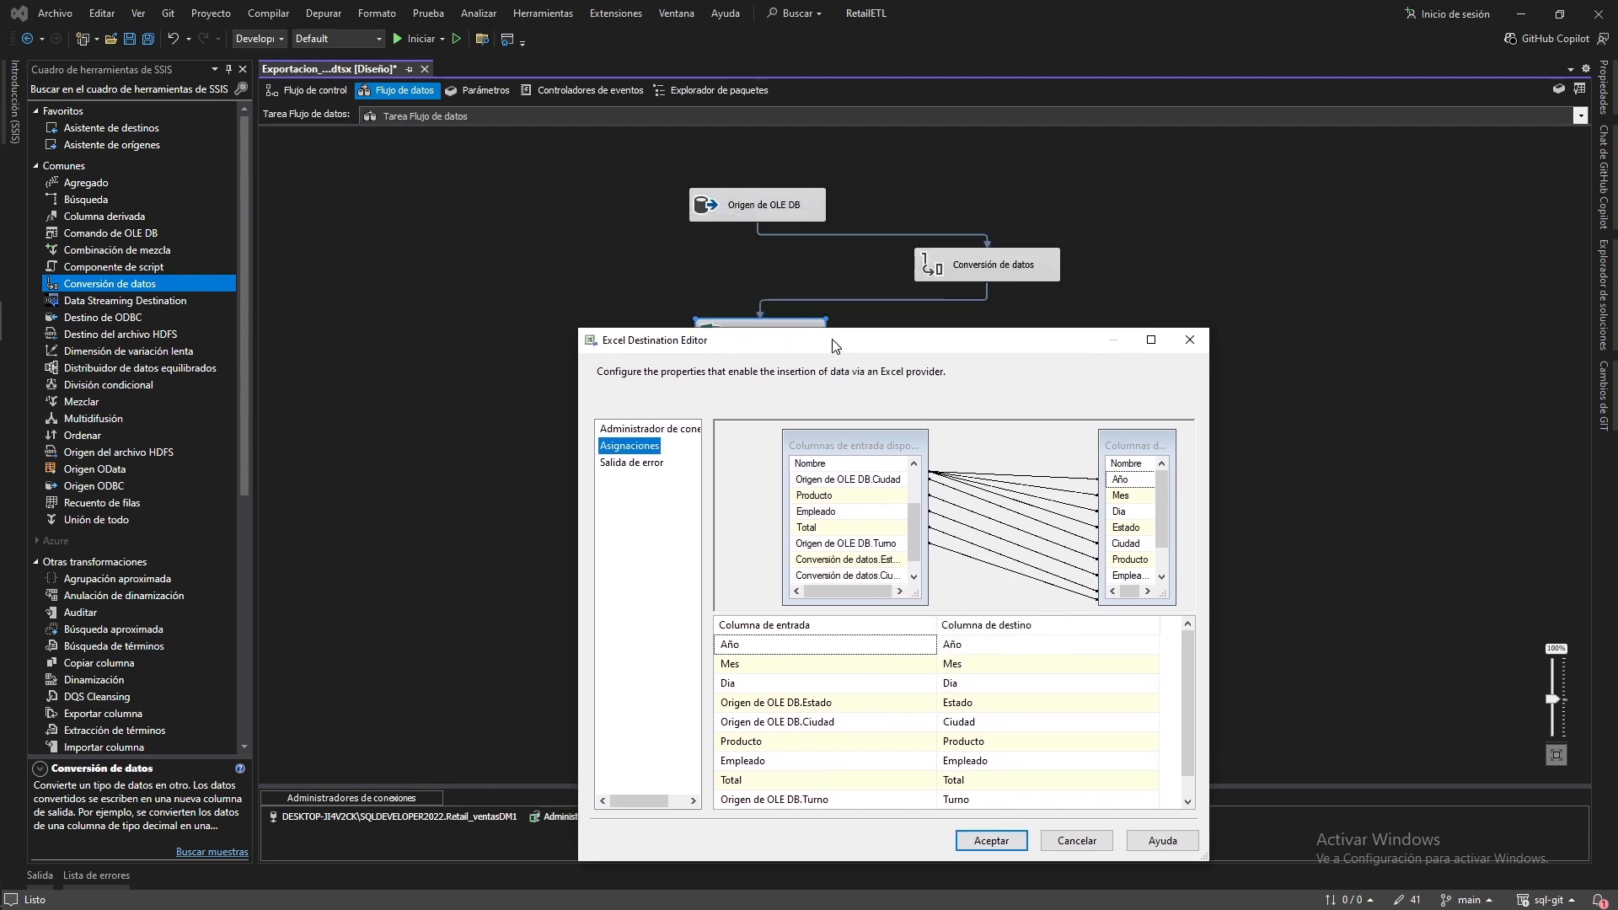
Map the destination columns Estado, Ciudad and Turno to their Conversión de datos input columns and accept the Excel destination
{"action": "left_click", "coordinate": [902, 701]}
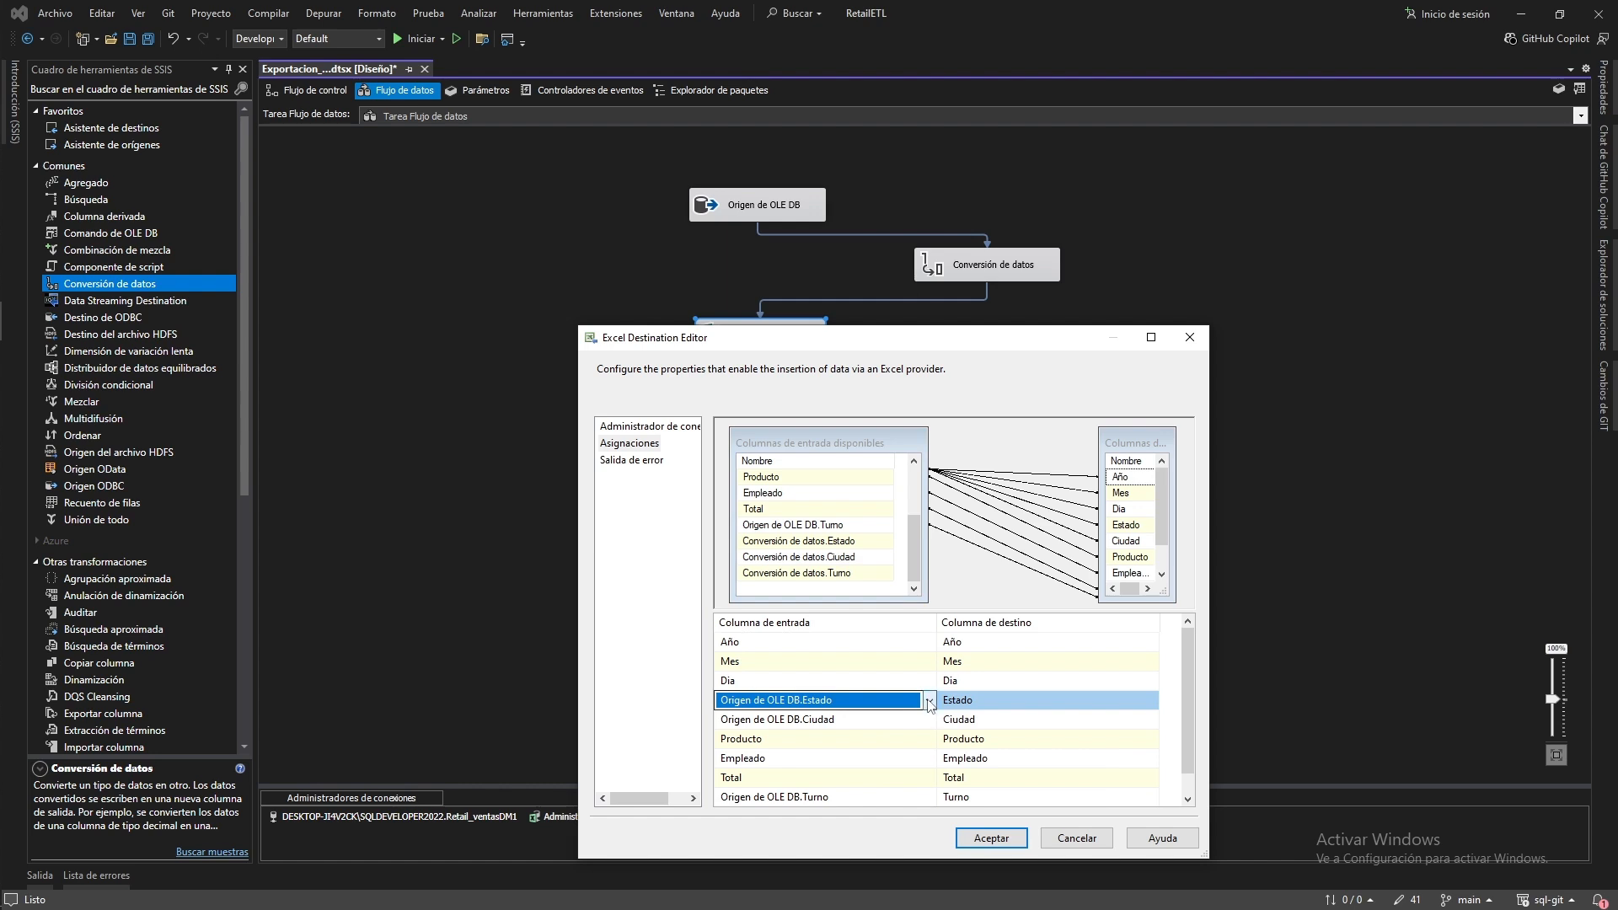
{"action": "left_click", "coordinate": [929, 700]}
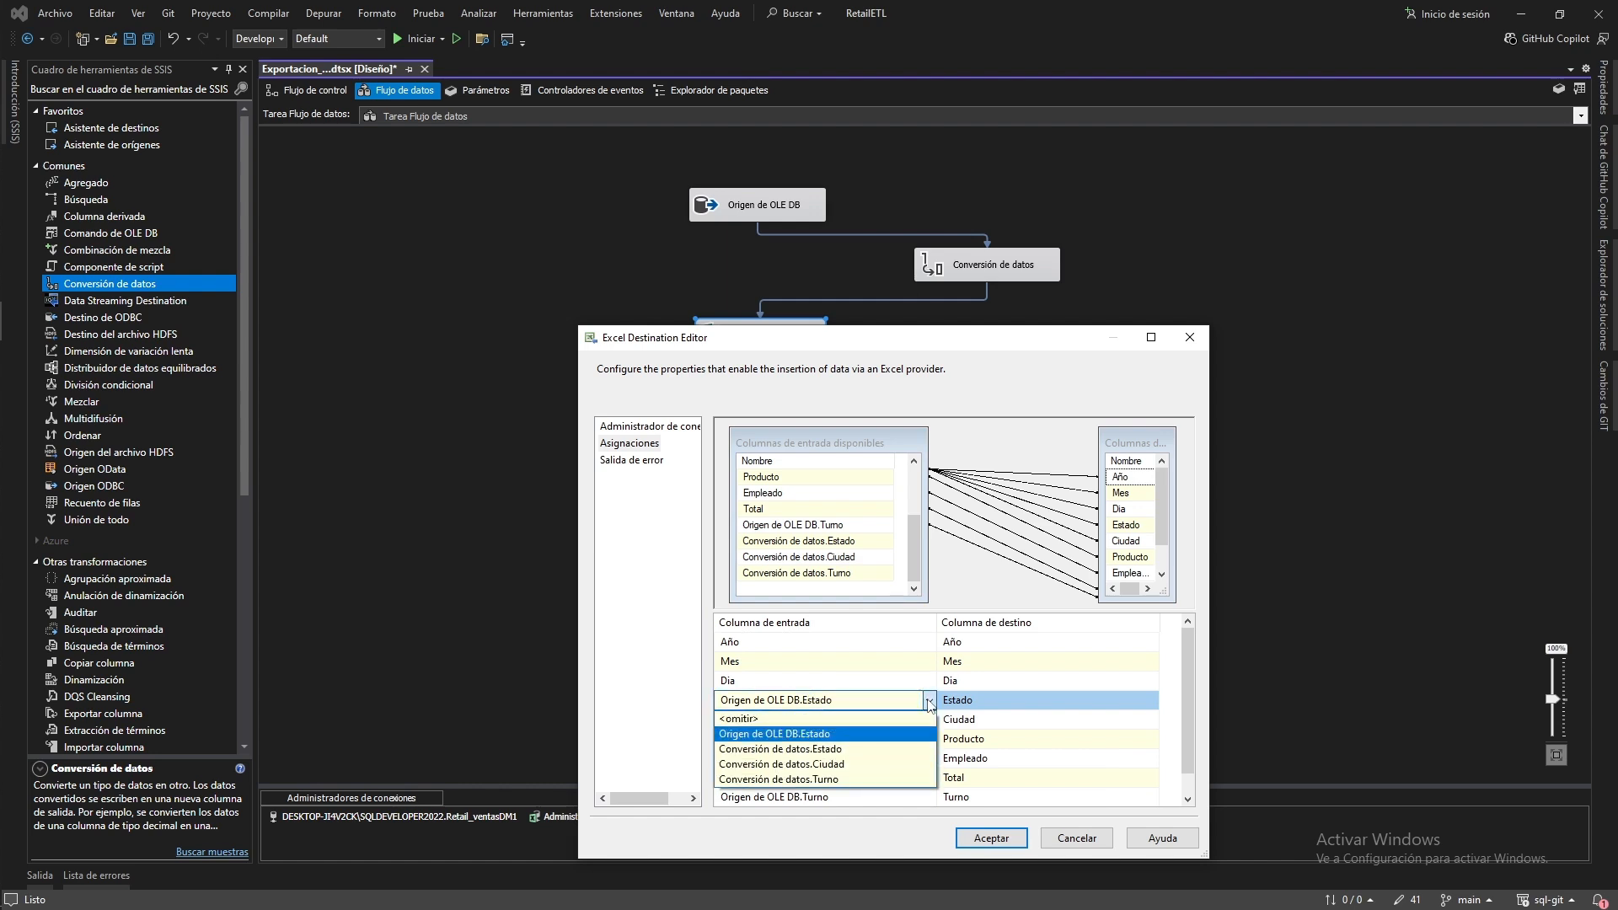
{"action": "left_click", "coordinate": [784, 749]}
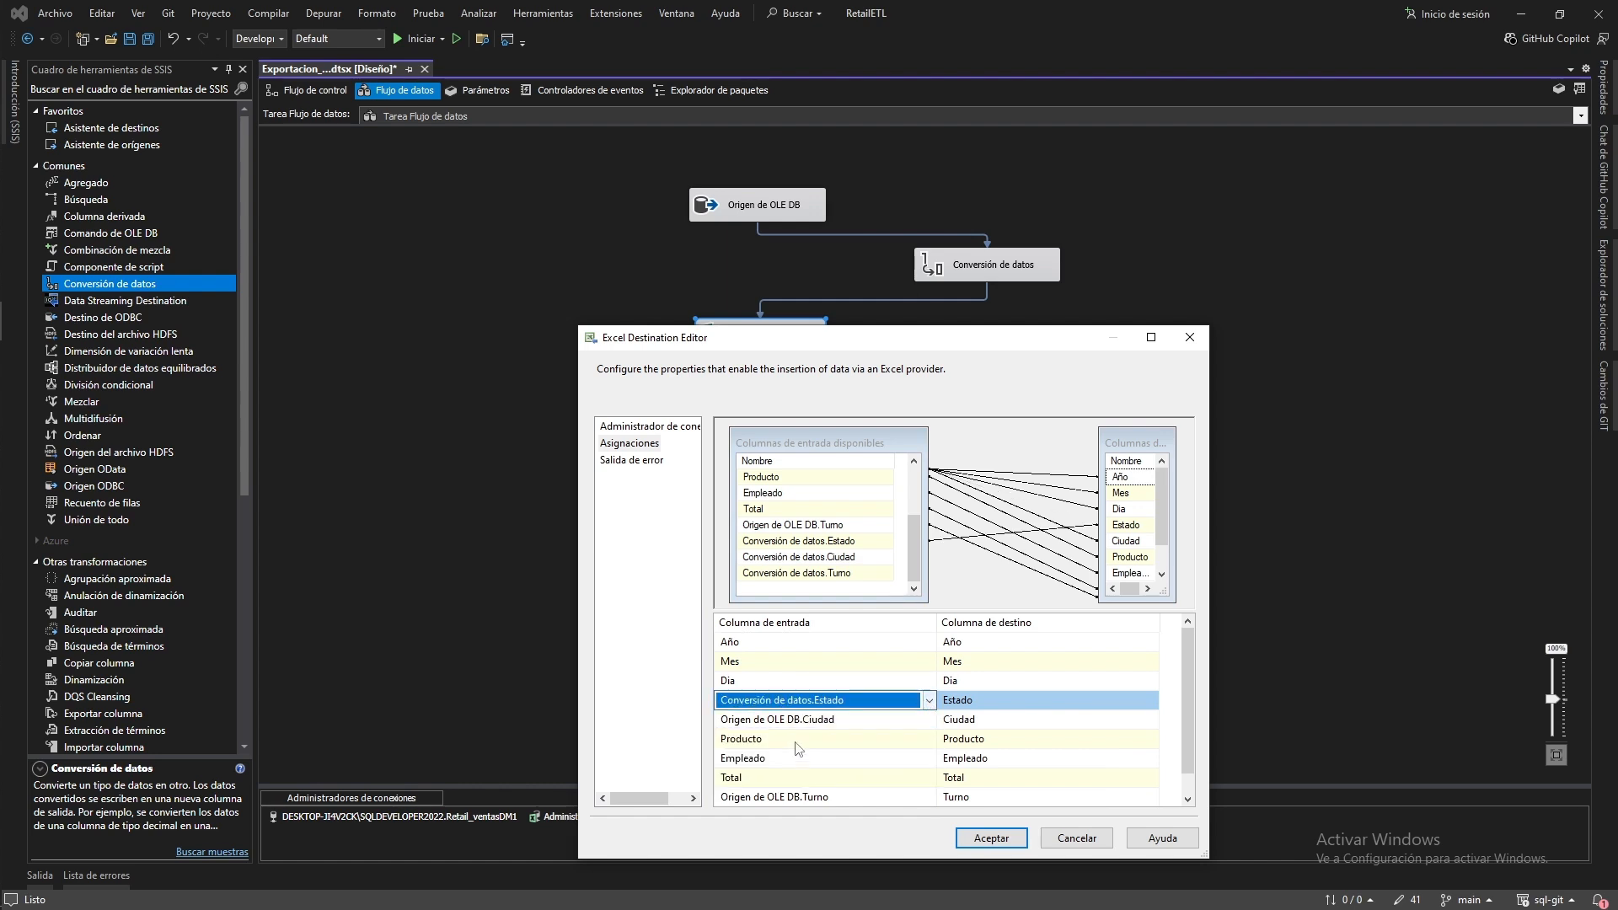
{"action": "left_click", "coordinate": [925, 720]}
{"action": "left_click", "coordinate": [929, 721]}
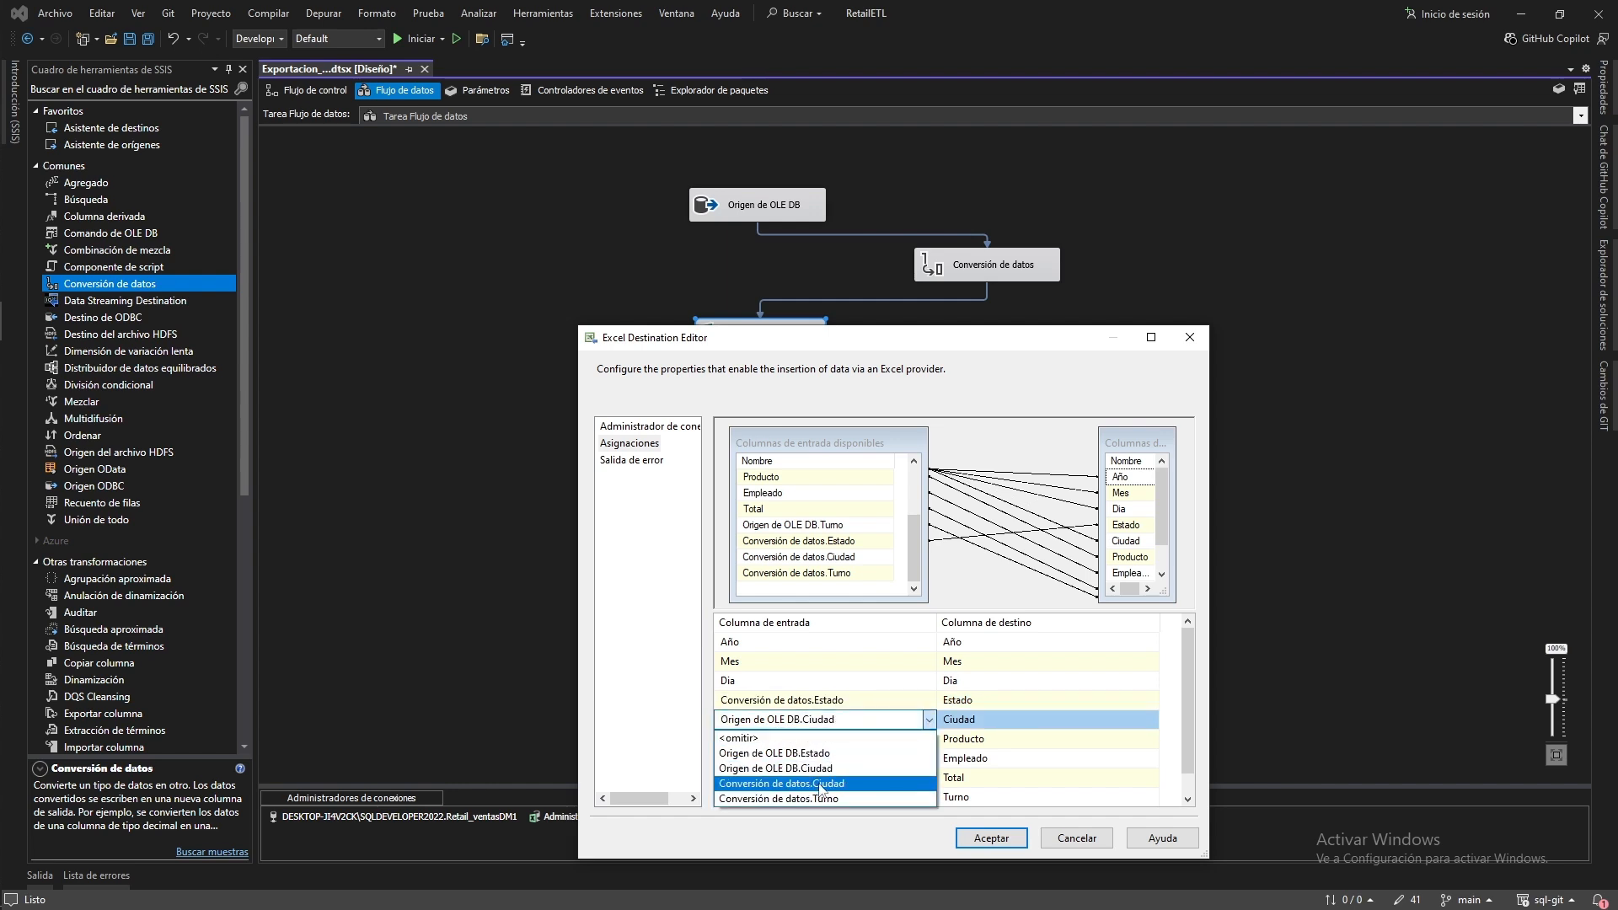
{"action": "left_click", "coordinate": [784, 749]}
{"action": "left_click_drag", "start_coordinate": [1185, 670], "coordinate": [1181, 705]}
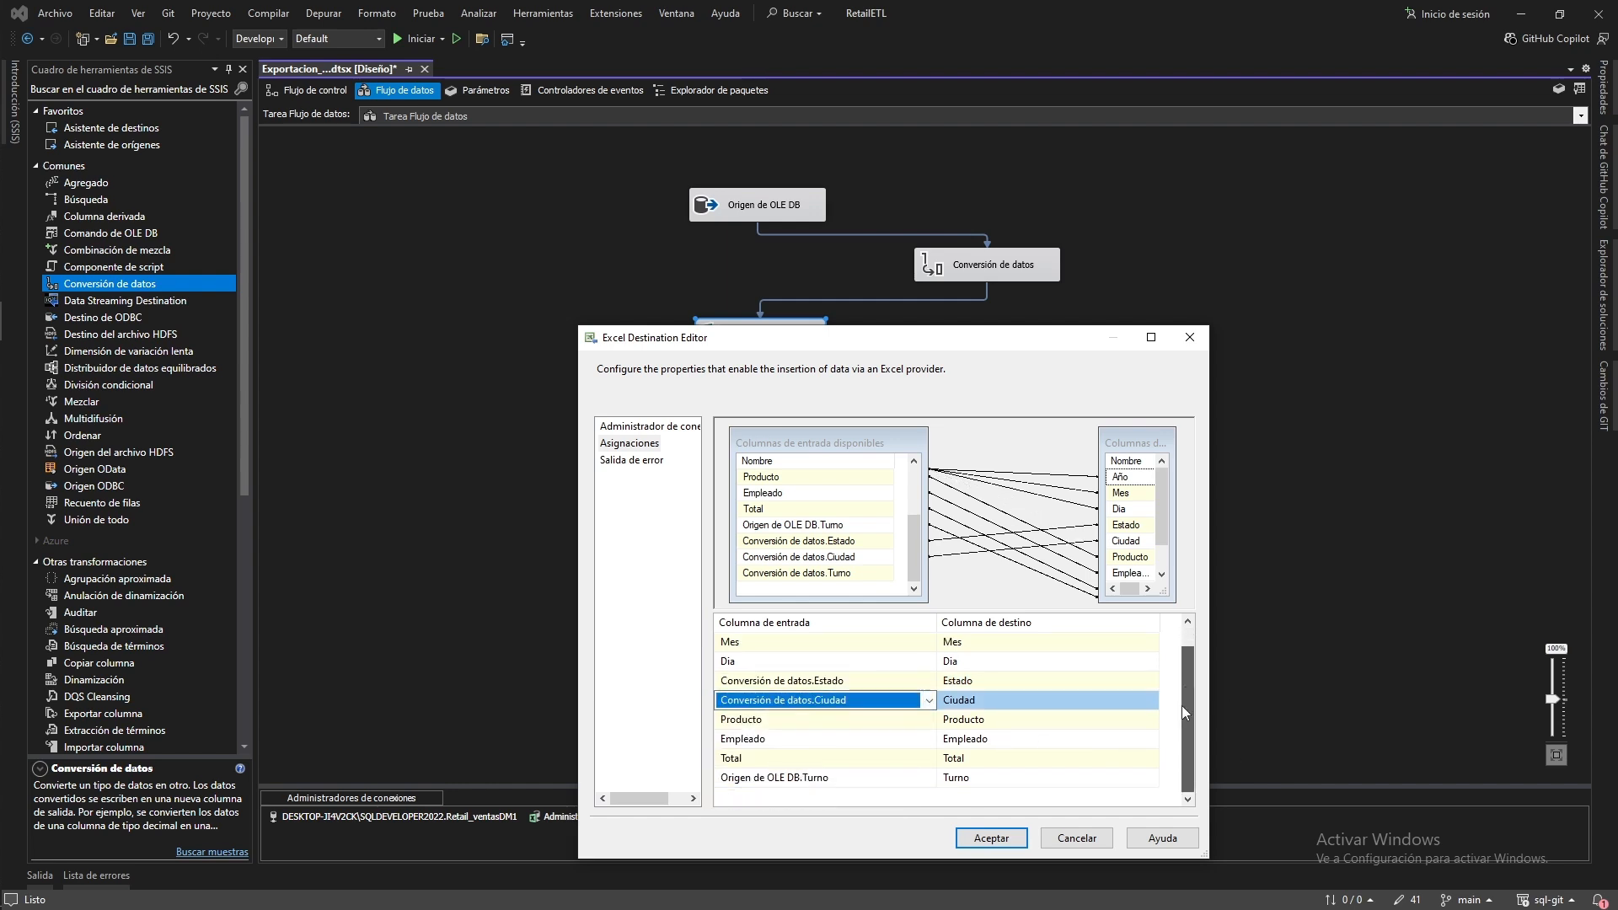
{"action": "left_click", "coordinate": [847, 780]}
{"action": "left_click", "coordinate": [846, 779]}
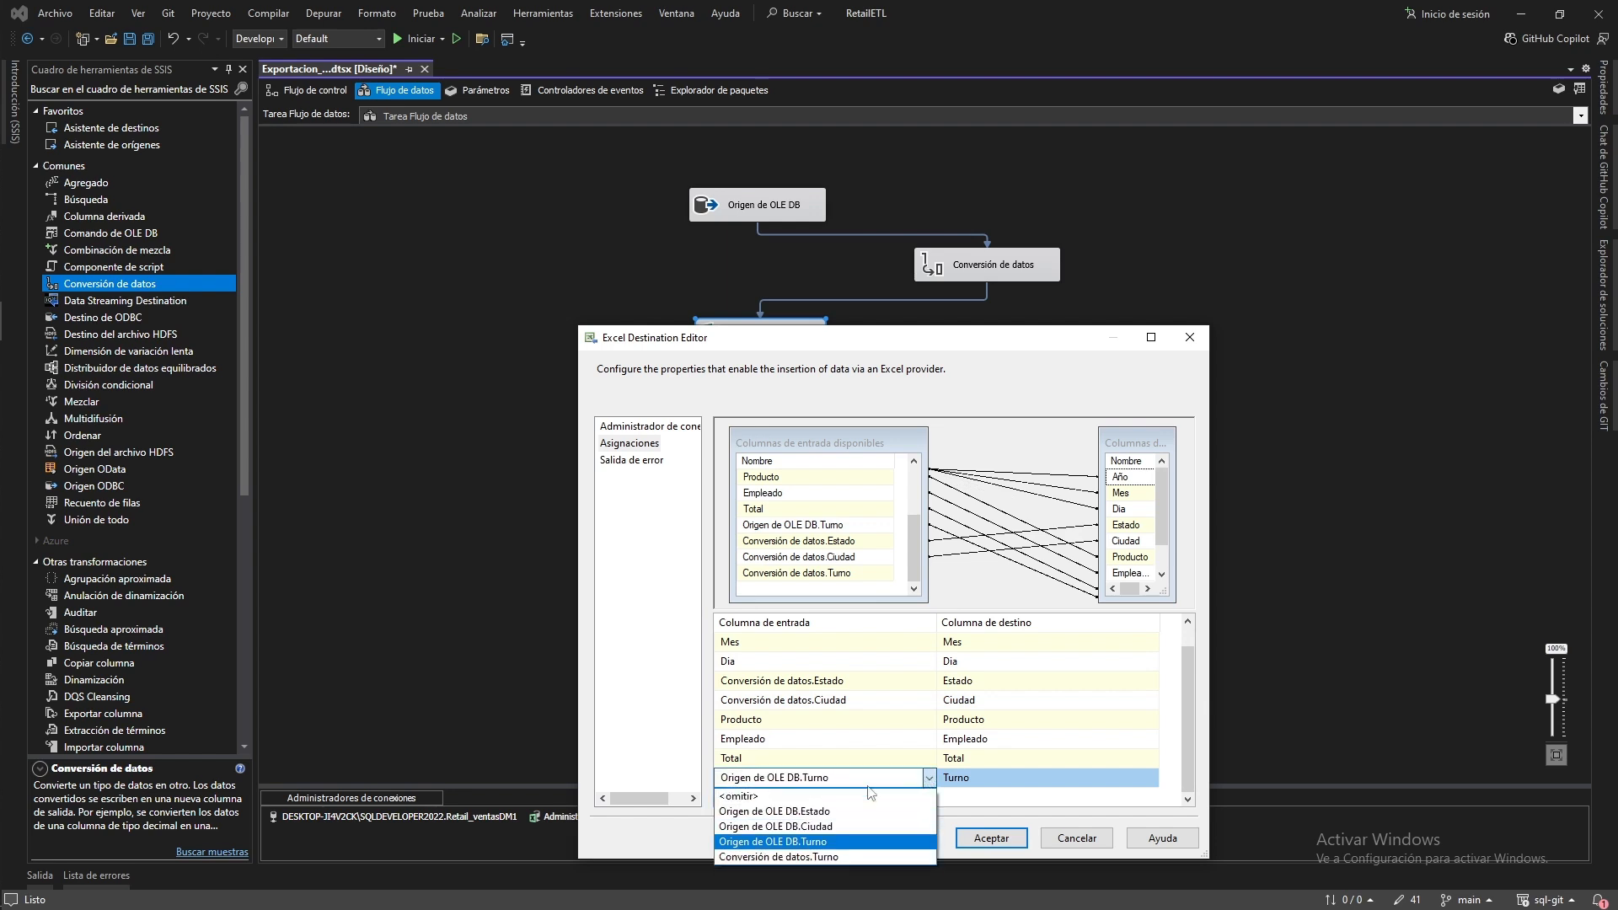
{"action": "left_click", "coordinate": [810, 857]}
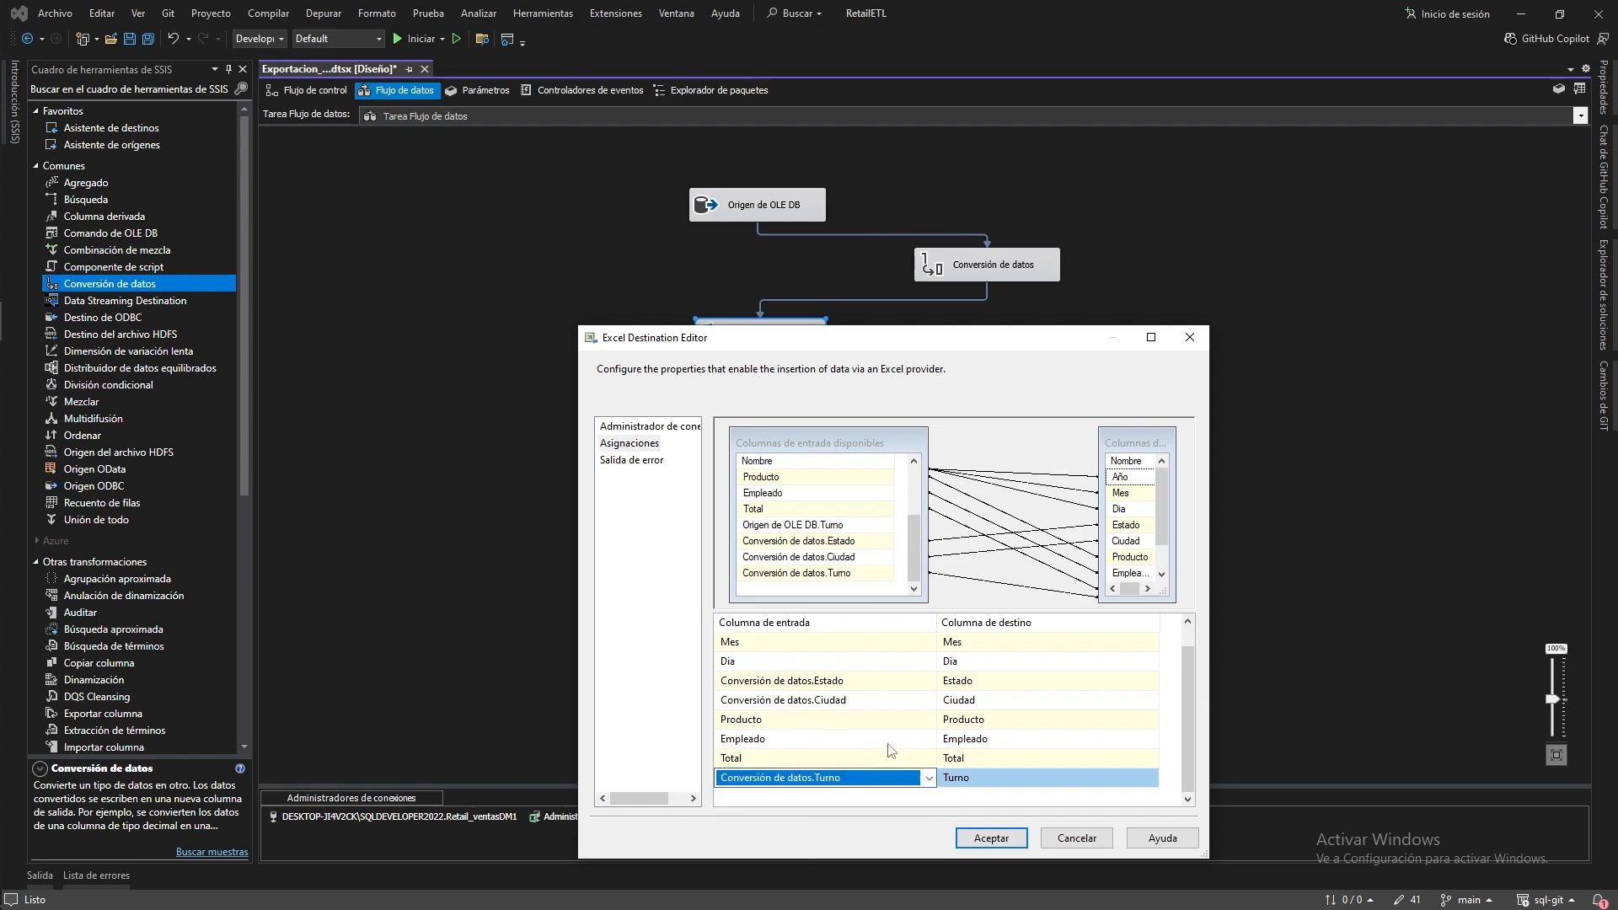
{"action": "left_click", "coordinate": [986, 839]}
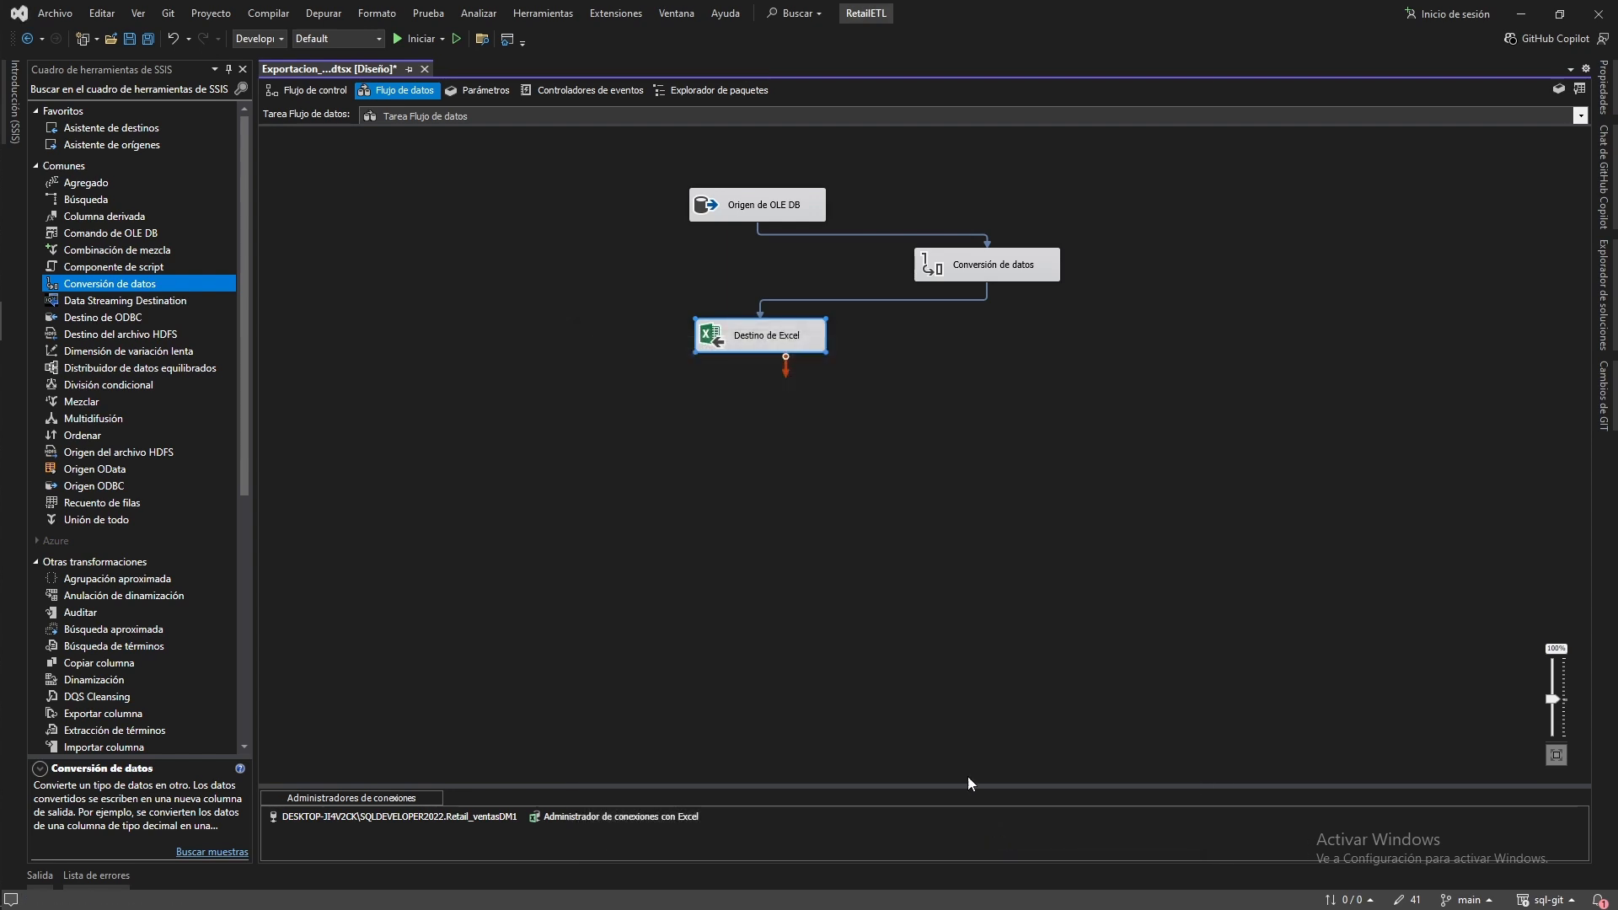
{"action": "left_click", "coordinate": [748, 443]}
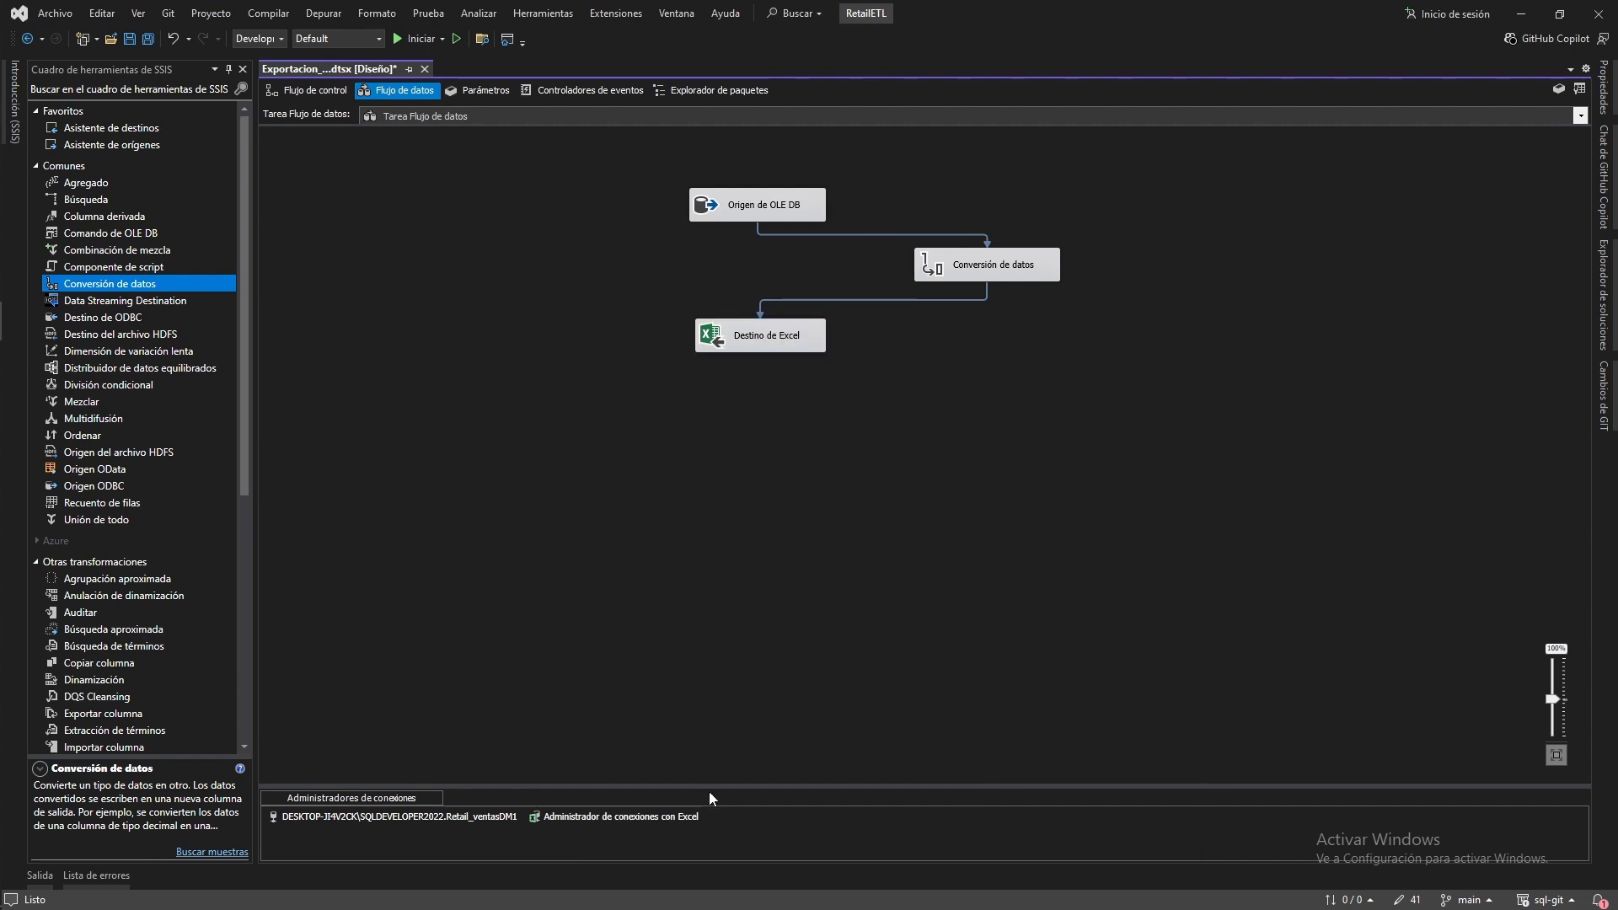
Switch to File Explorer's G:\ruta_pruebas\template folder, open Estados.xlsx in Excel and show Sheet1
{"action": "left_click_drag", "start_coordinate": [710, 789], "coordinate": [668, 655]}
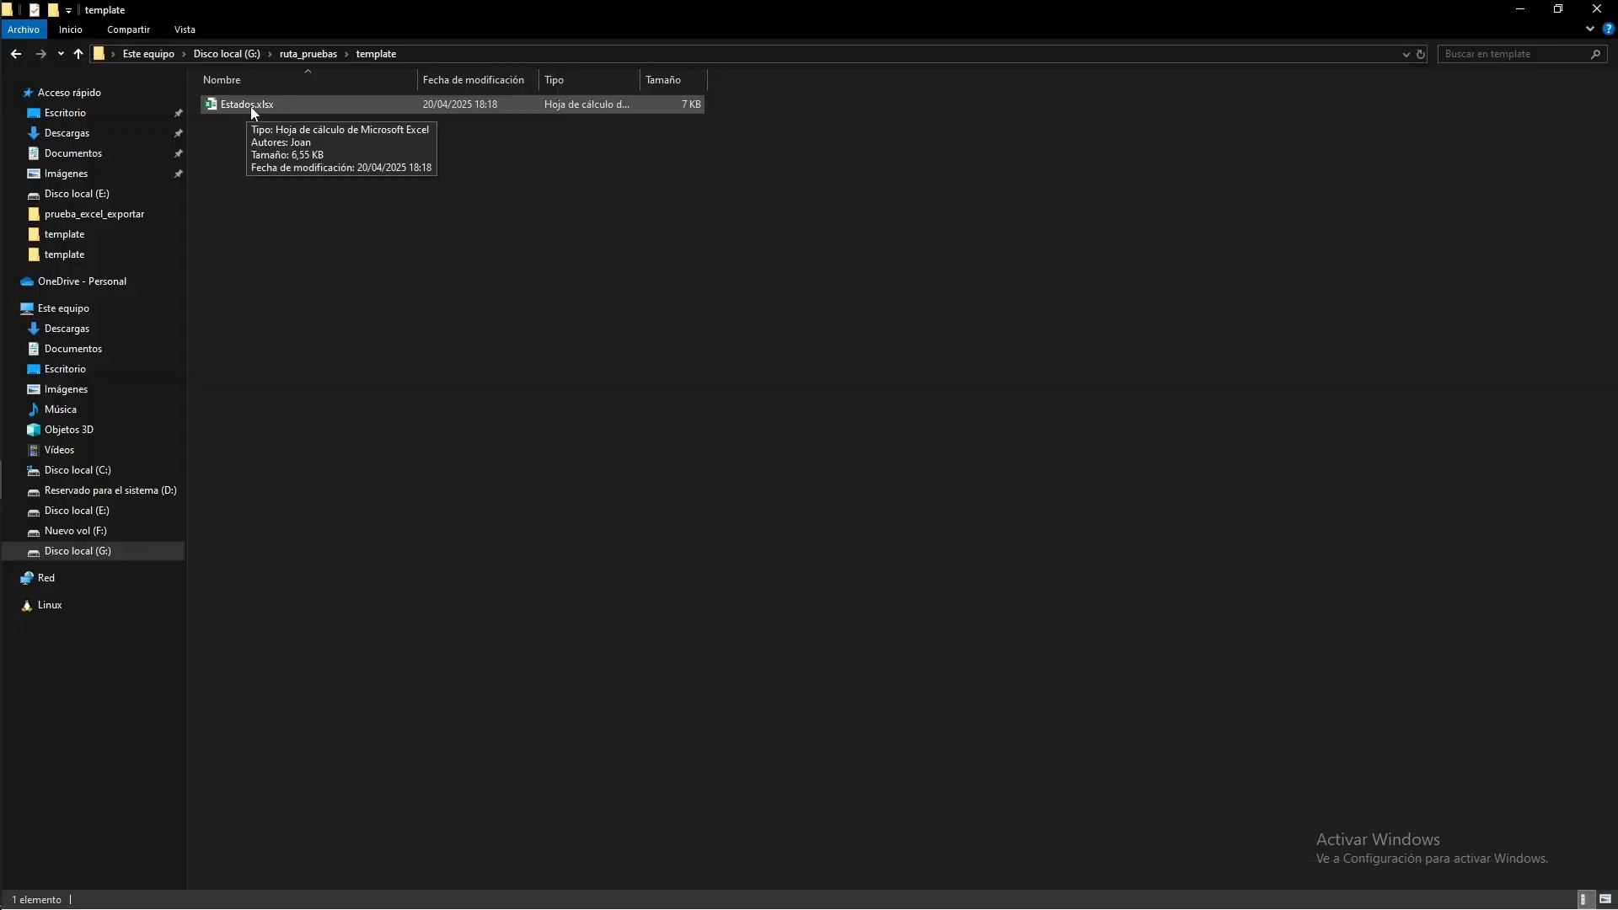
{"action": "left_click_drag", "start_coordinate": [325, 12], "coordinate": [481, 251]}
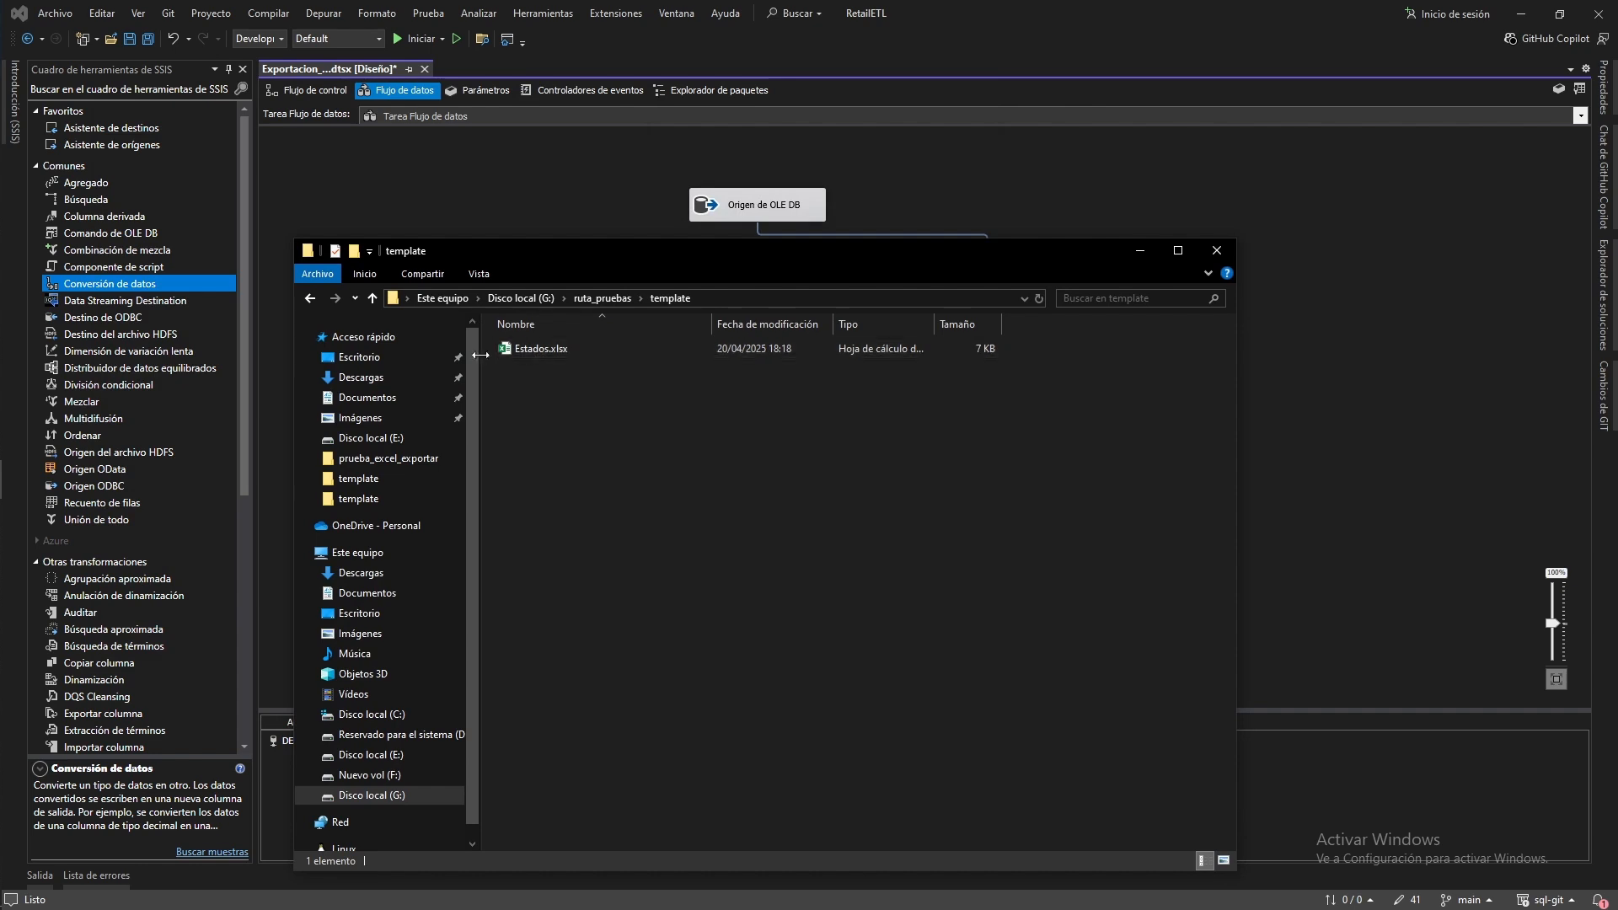
{"action": "left_click_drag", "start_coordinate": [481, 355], "coordinate": [324, 365]}
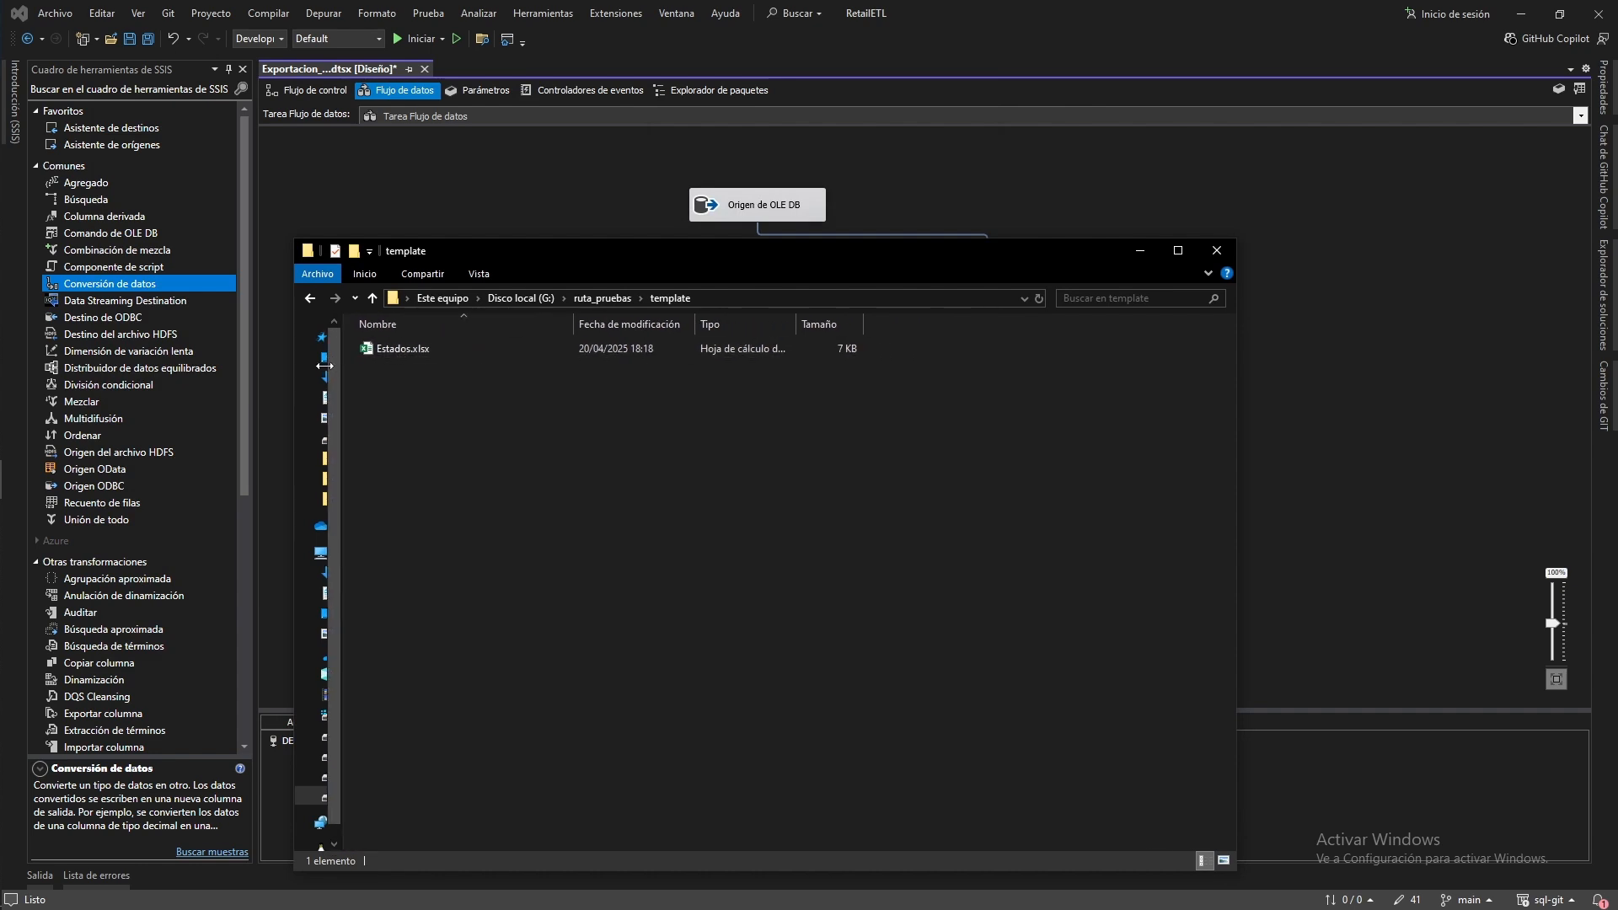
{"action": "double_click", "coordinate": [429, 350]}
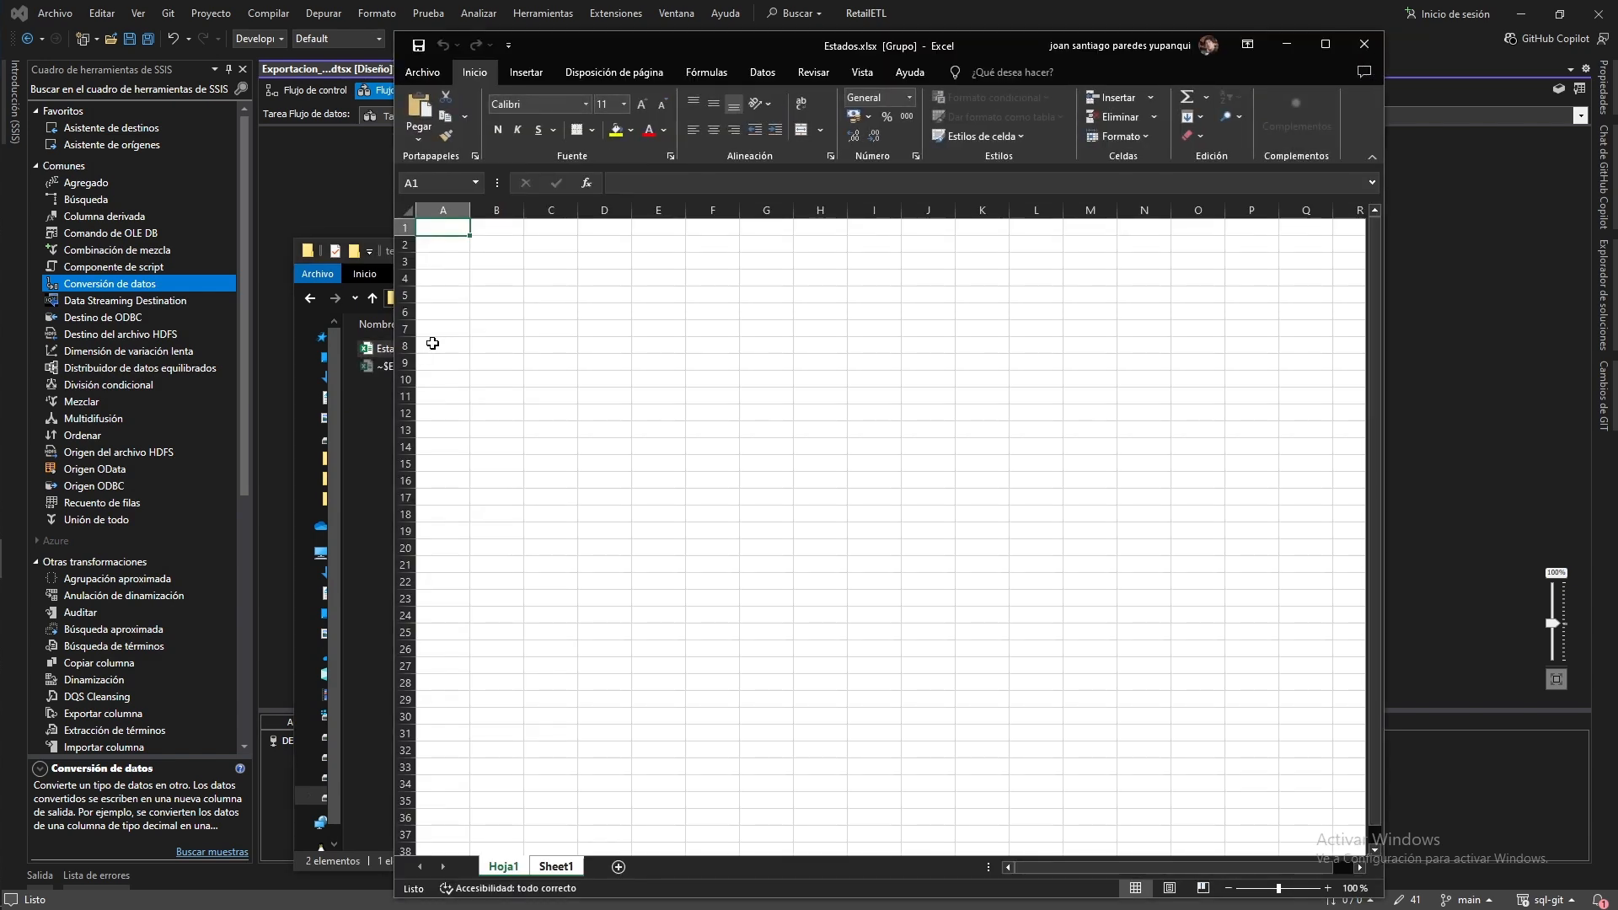
{"action": "left_click", "coordinate": [556, 866]}
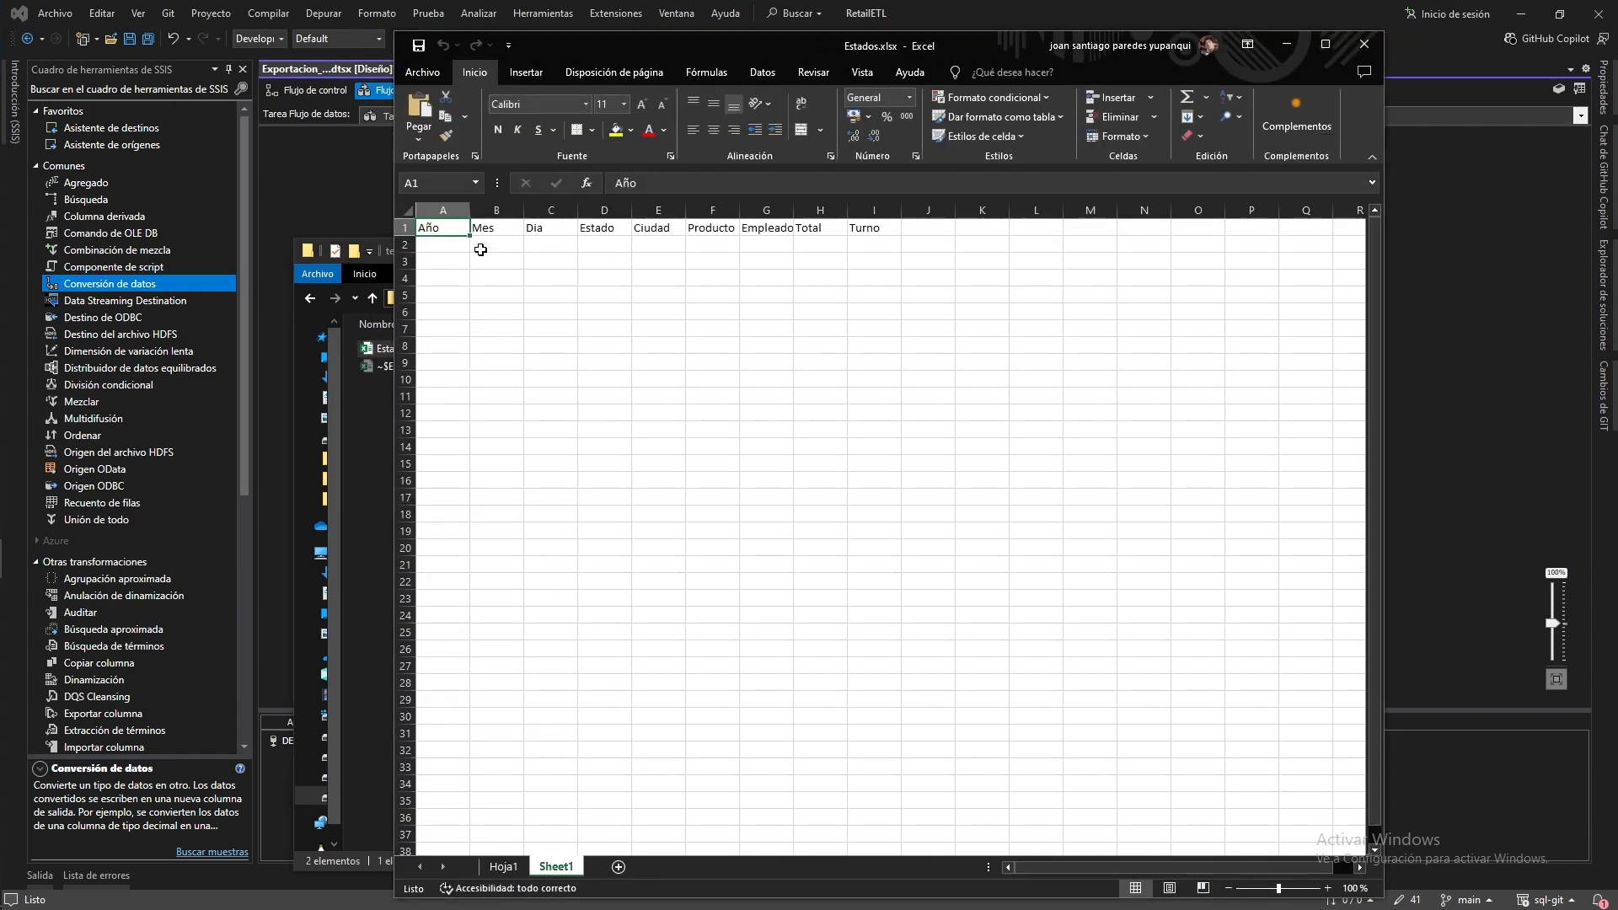
Delete the sheet Hoja1 from Estados.xlsx, then save and close the workbook
{"action": "right_click", "coordinate": [492, 863]}
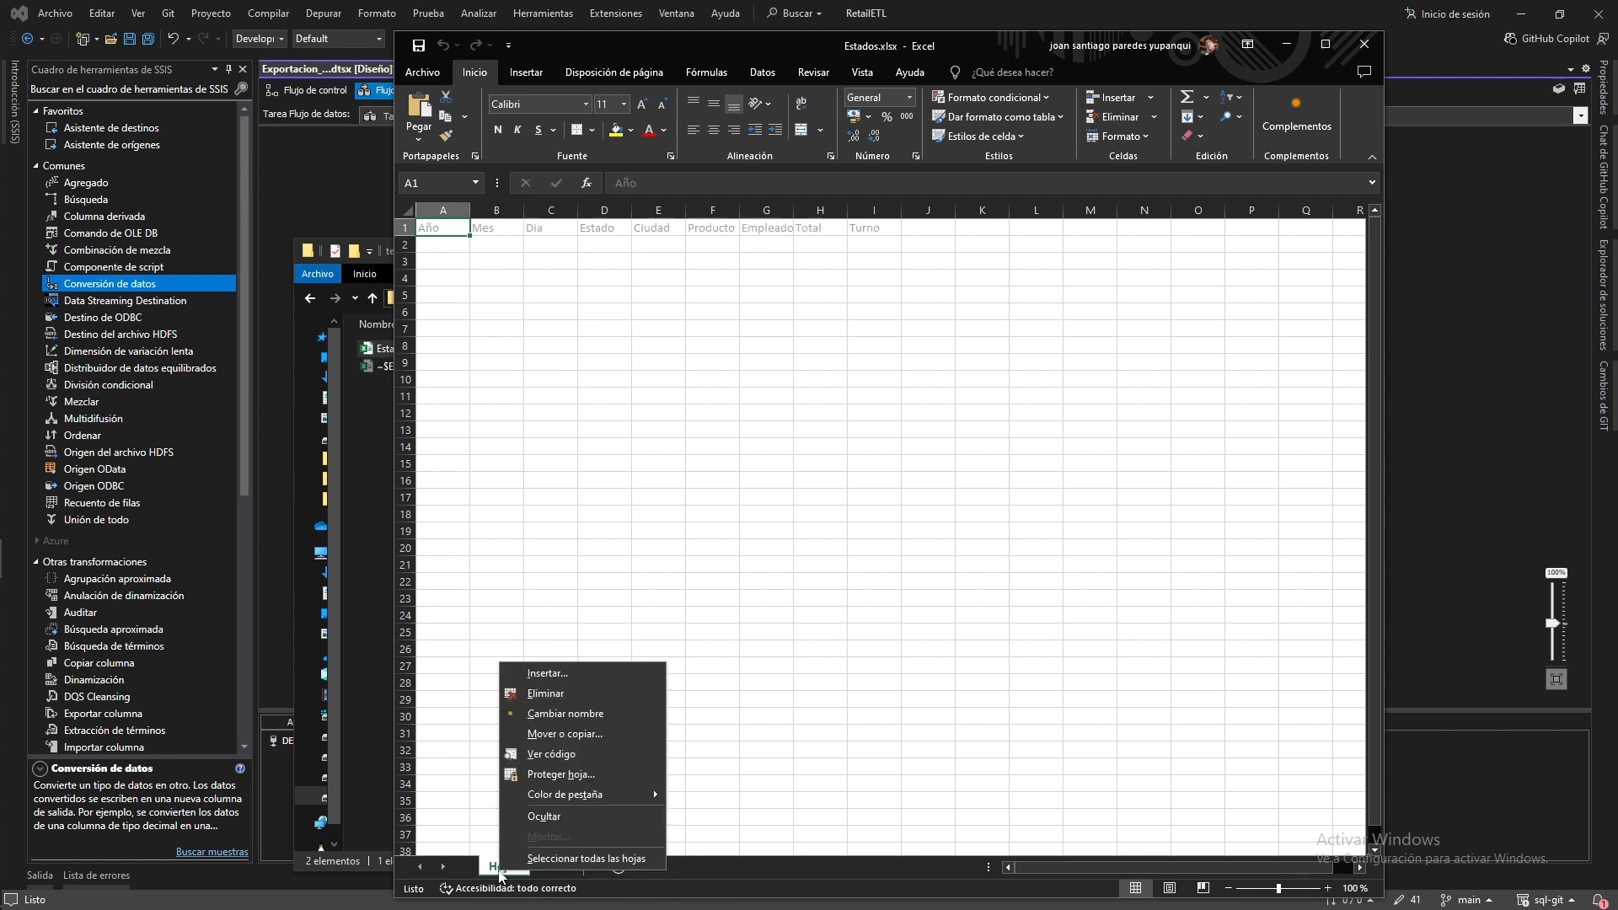
{"action": "left_click", "coordinate": [540, 693]}
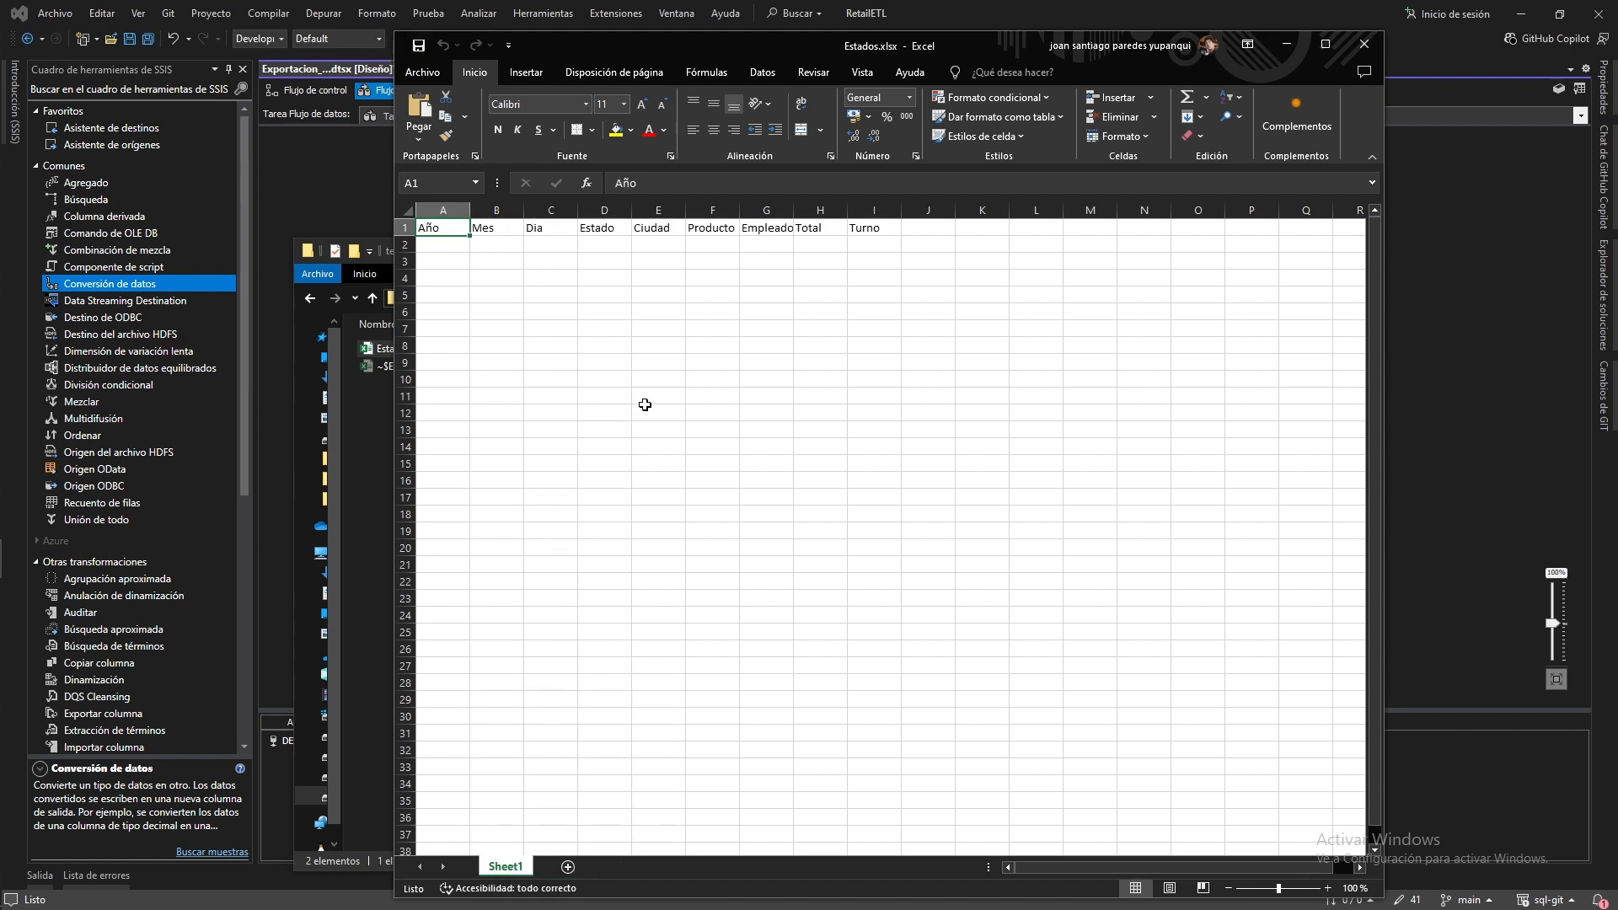
{"action": "left_click", "coordinate": [1365, 52]}
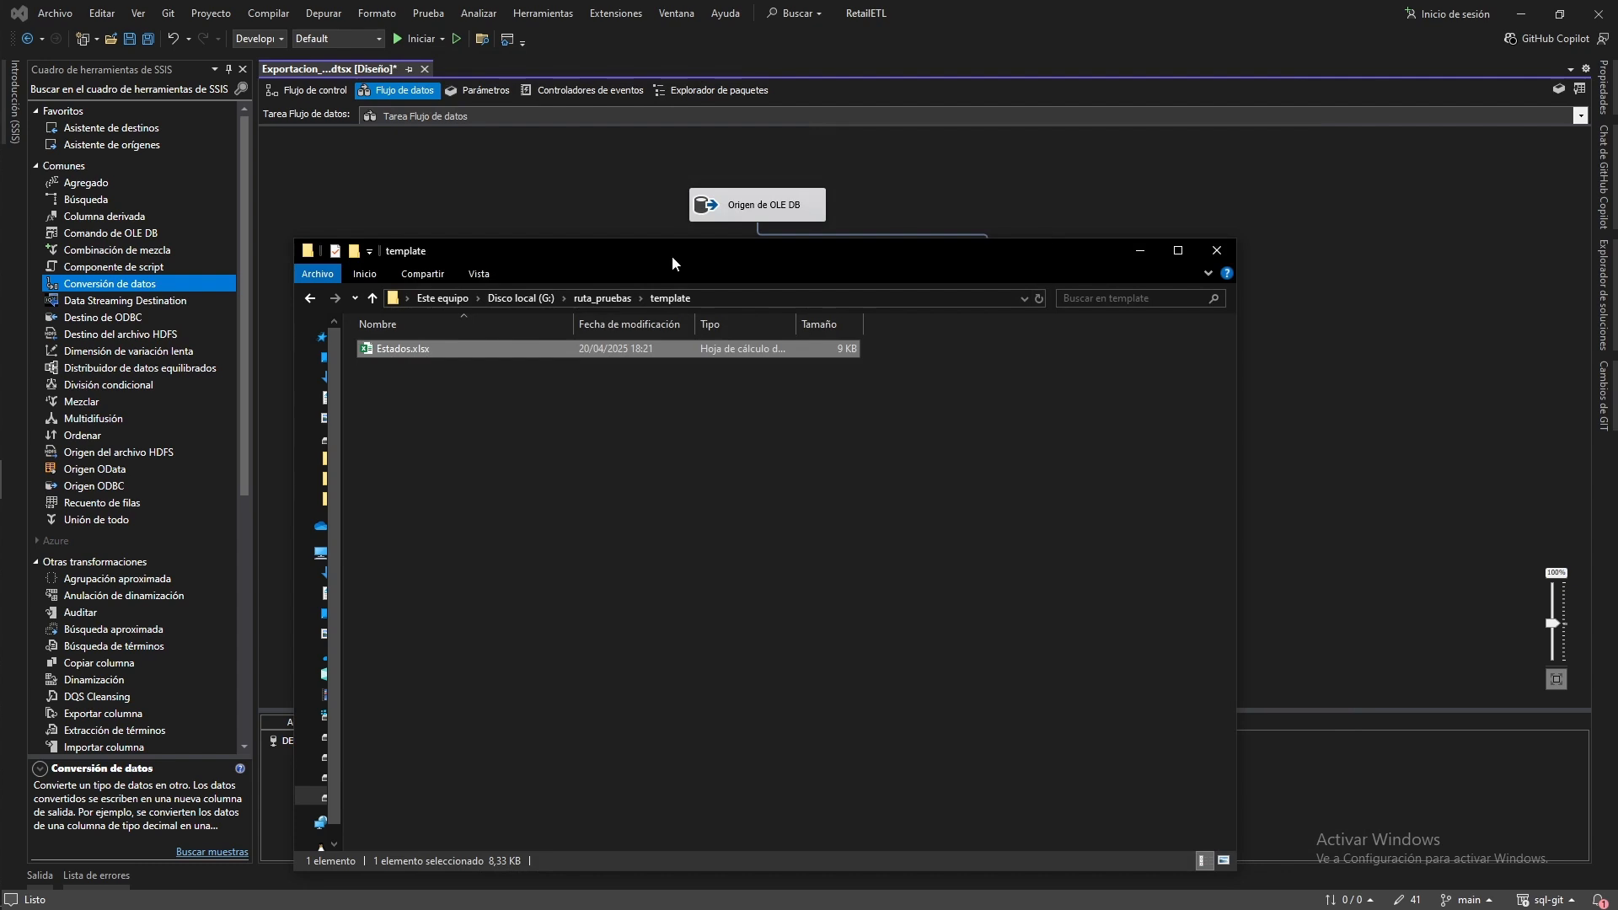
Bring the package designer back into view and add a package variable named FileTemplate with data type String
{"action": "left_click", "coordinate": [1224, 253]}
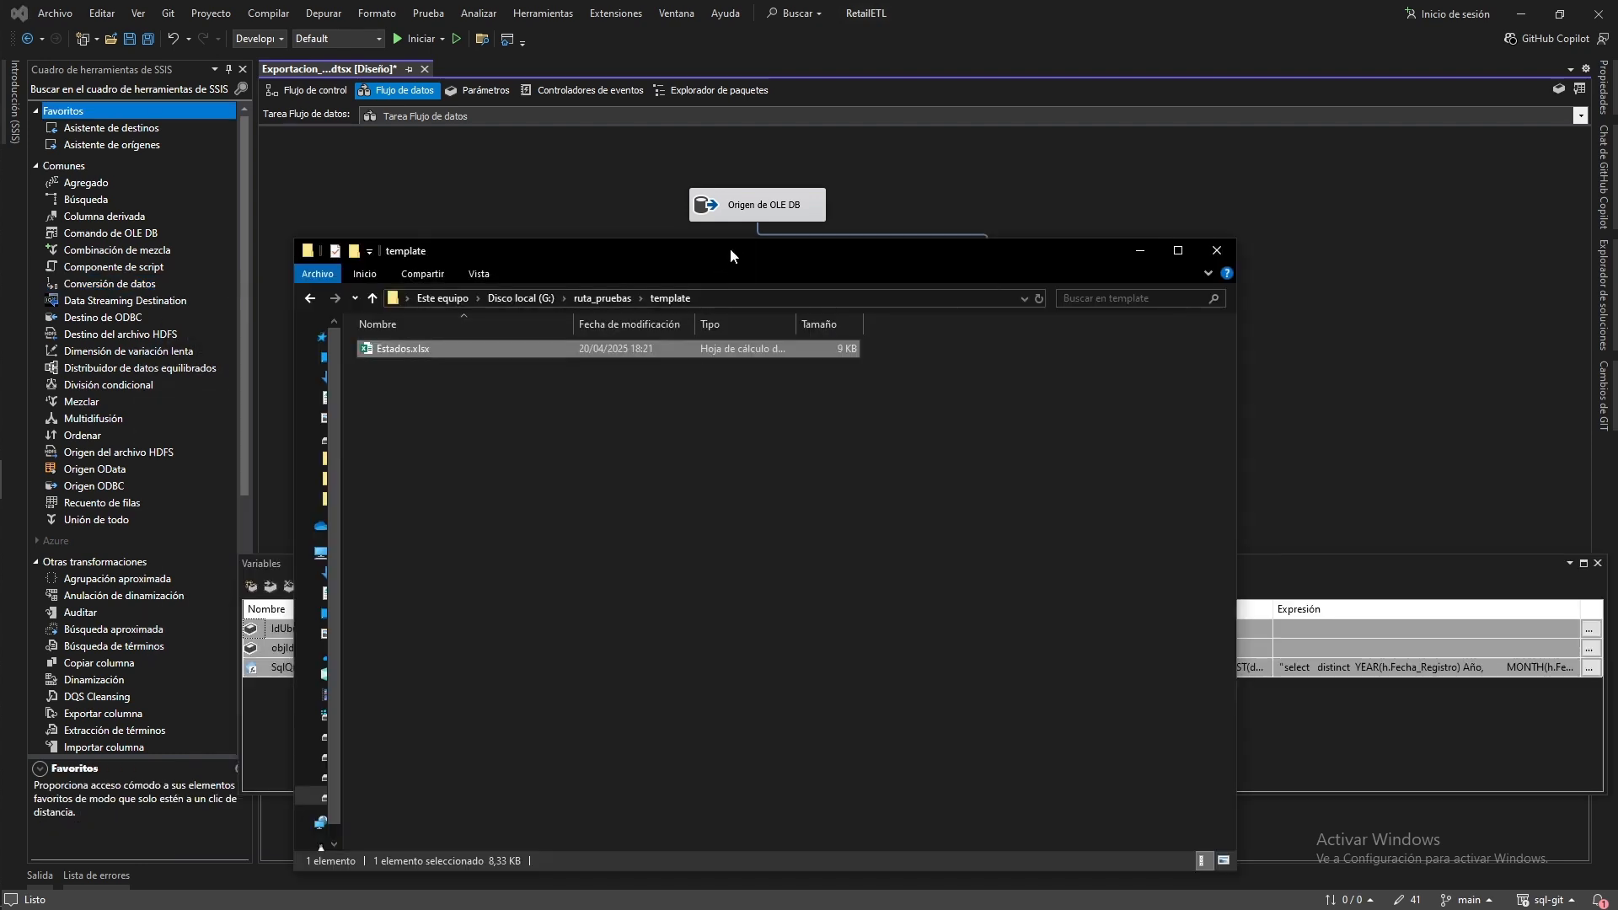
{"action": "left_click_drag", "start_coordinate": [730, 248], "coordinate": [1080, 272]}
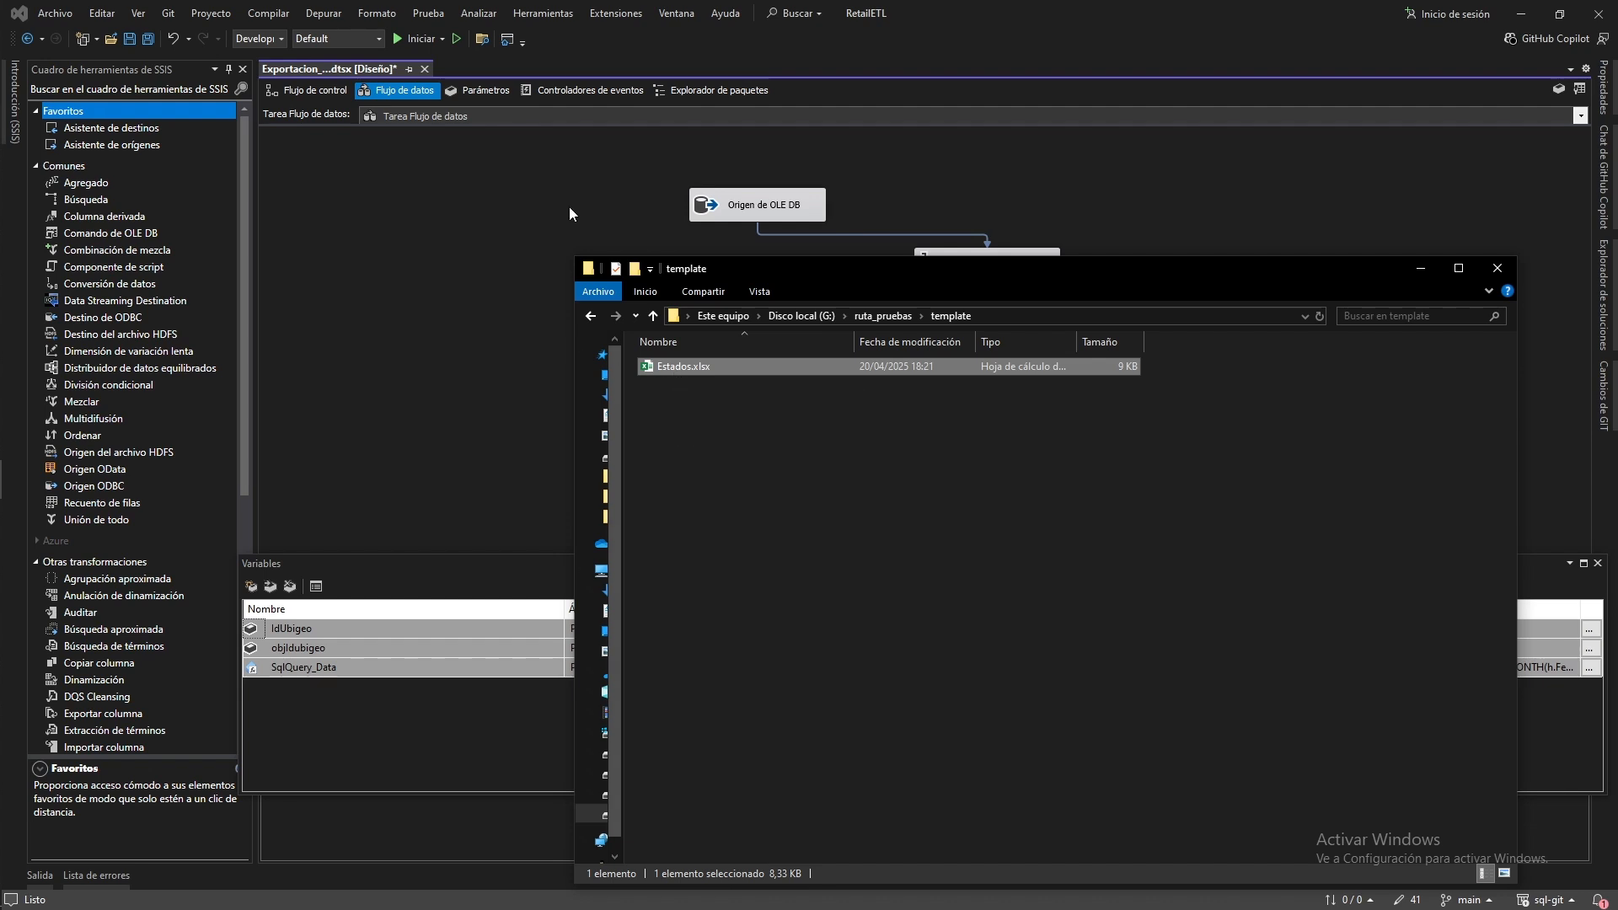
{"action": "left_click", "coordinate": [518, 295]}
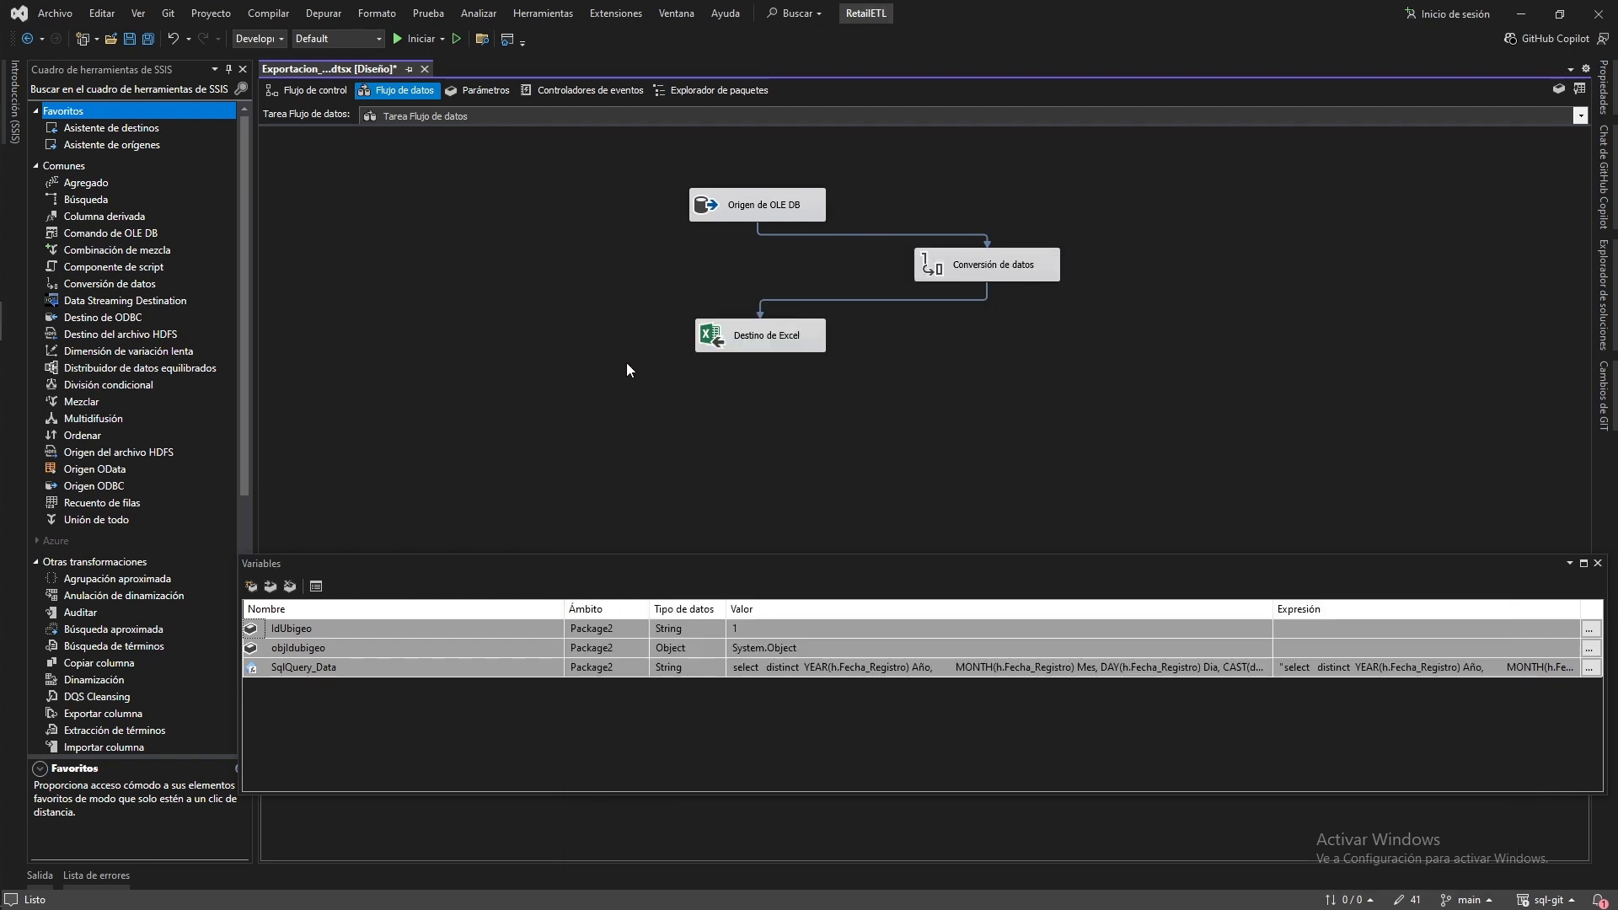
{"action": "left_click", "coordinate": [327, 695]}
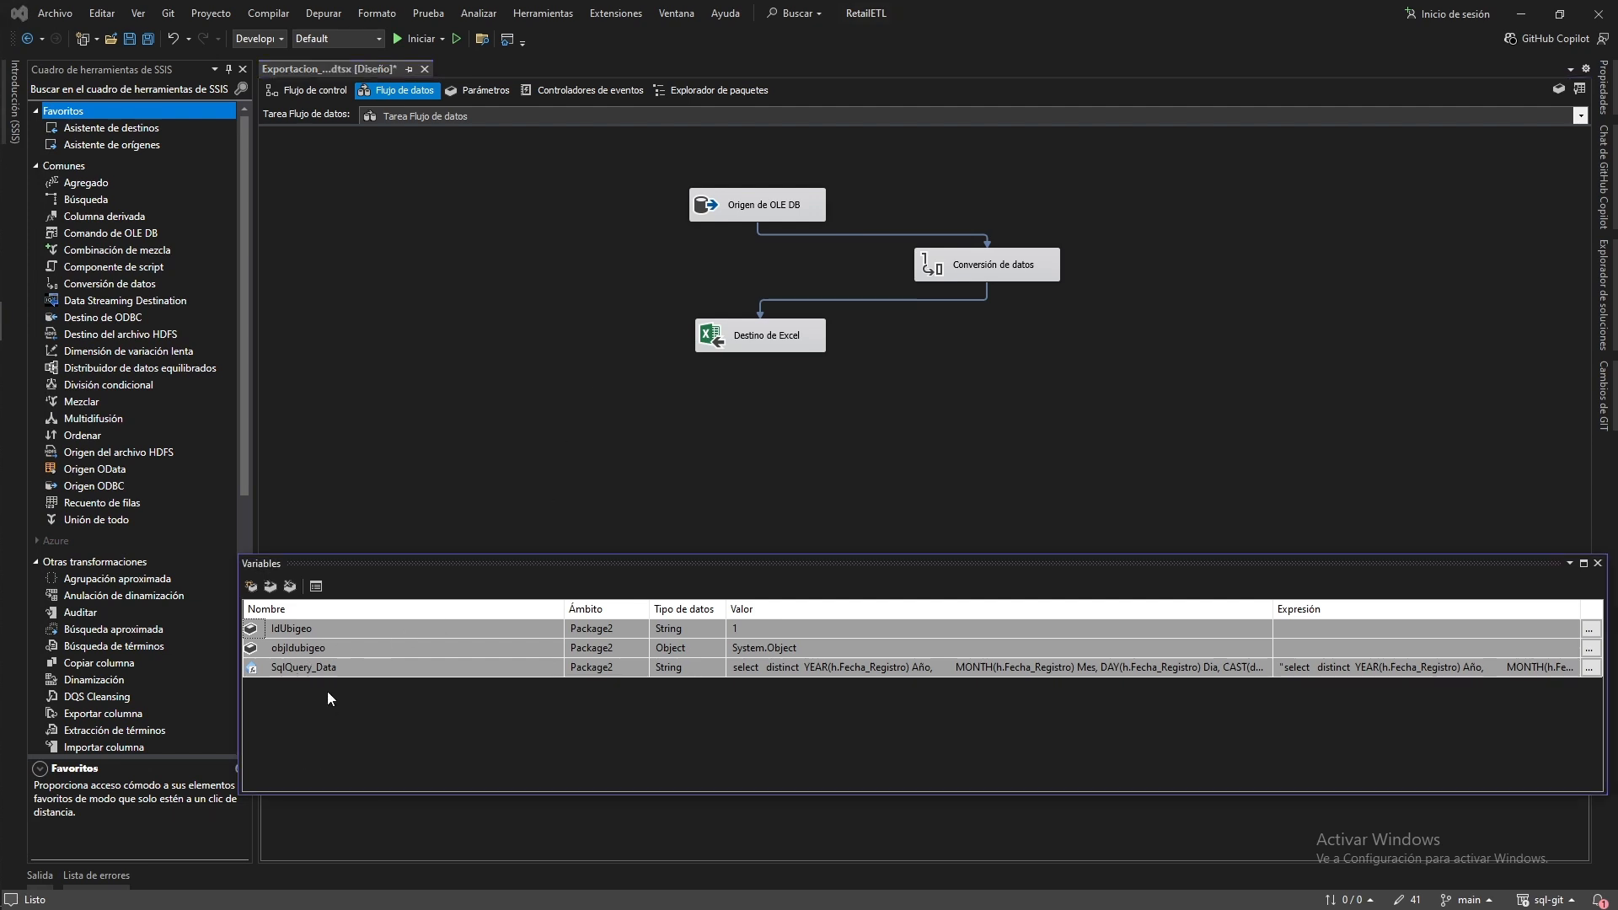
{"action": "left_click", "coordinate": [251, 587]}
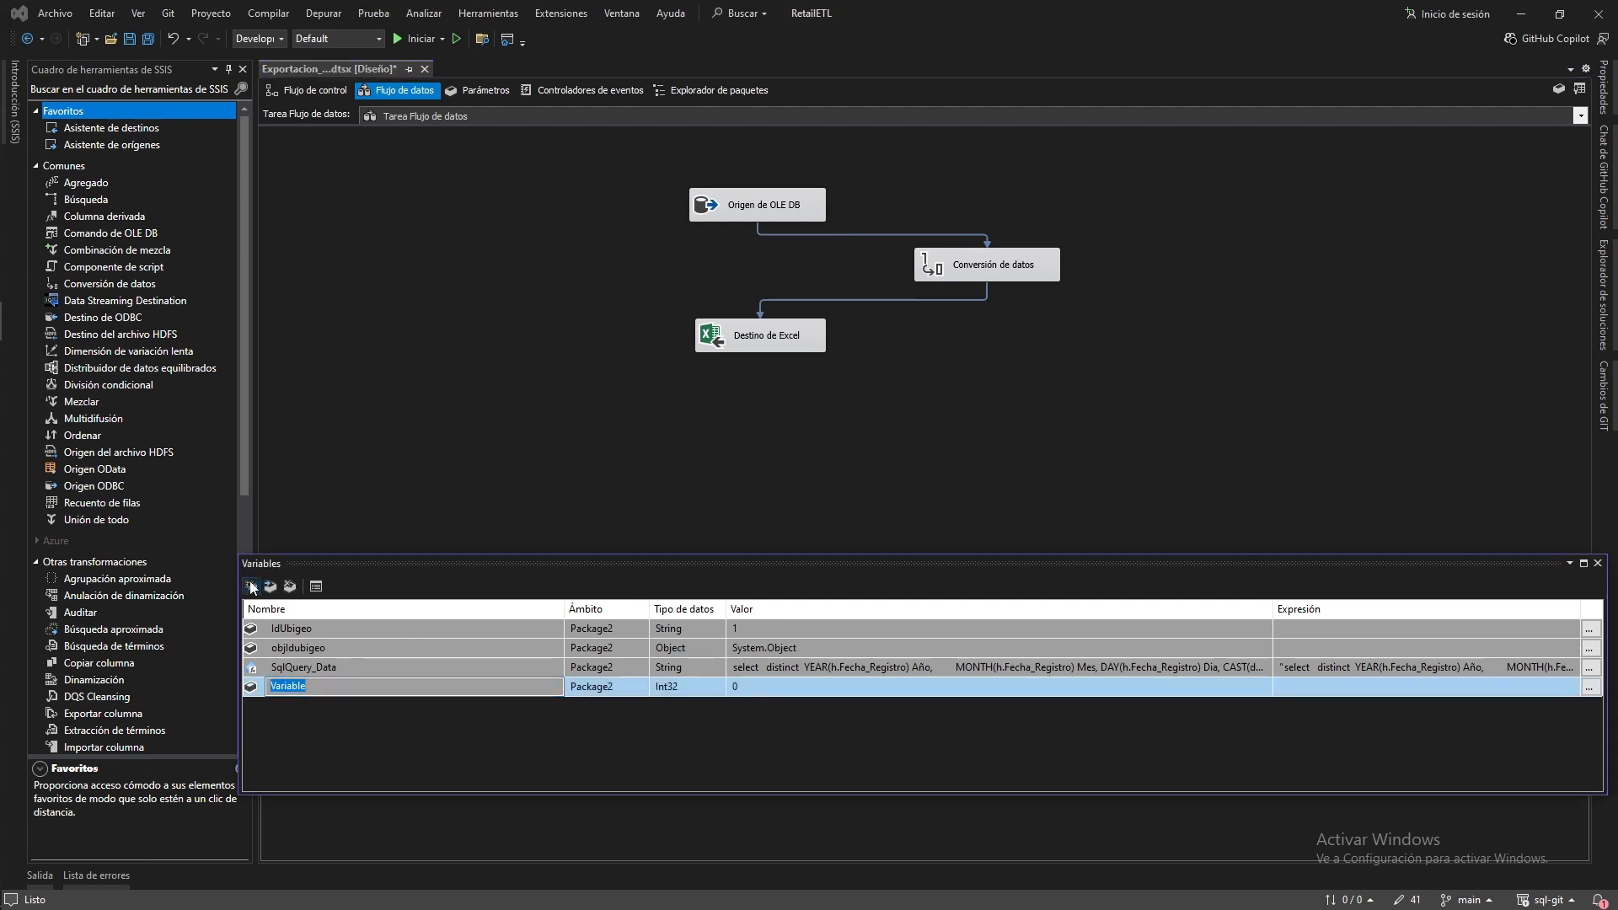
{"action": "type", "text": "FileTemplate"}
{"action": "left_click", "coordinate": [674, 723]}
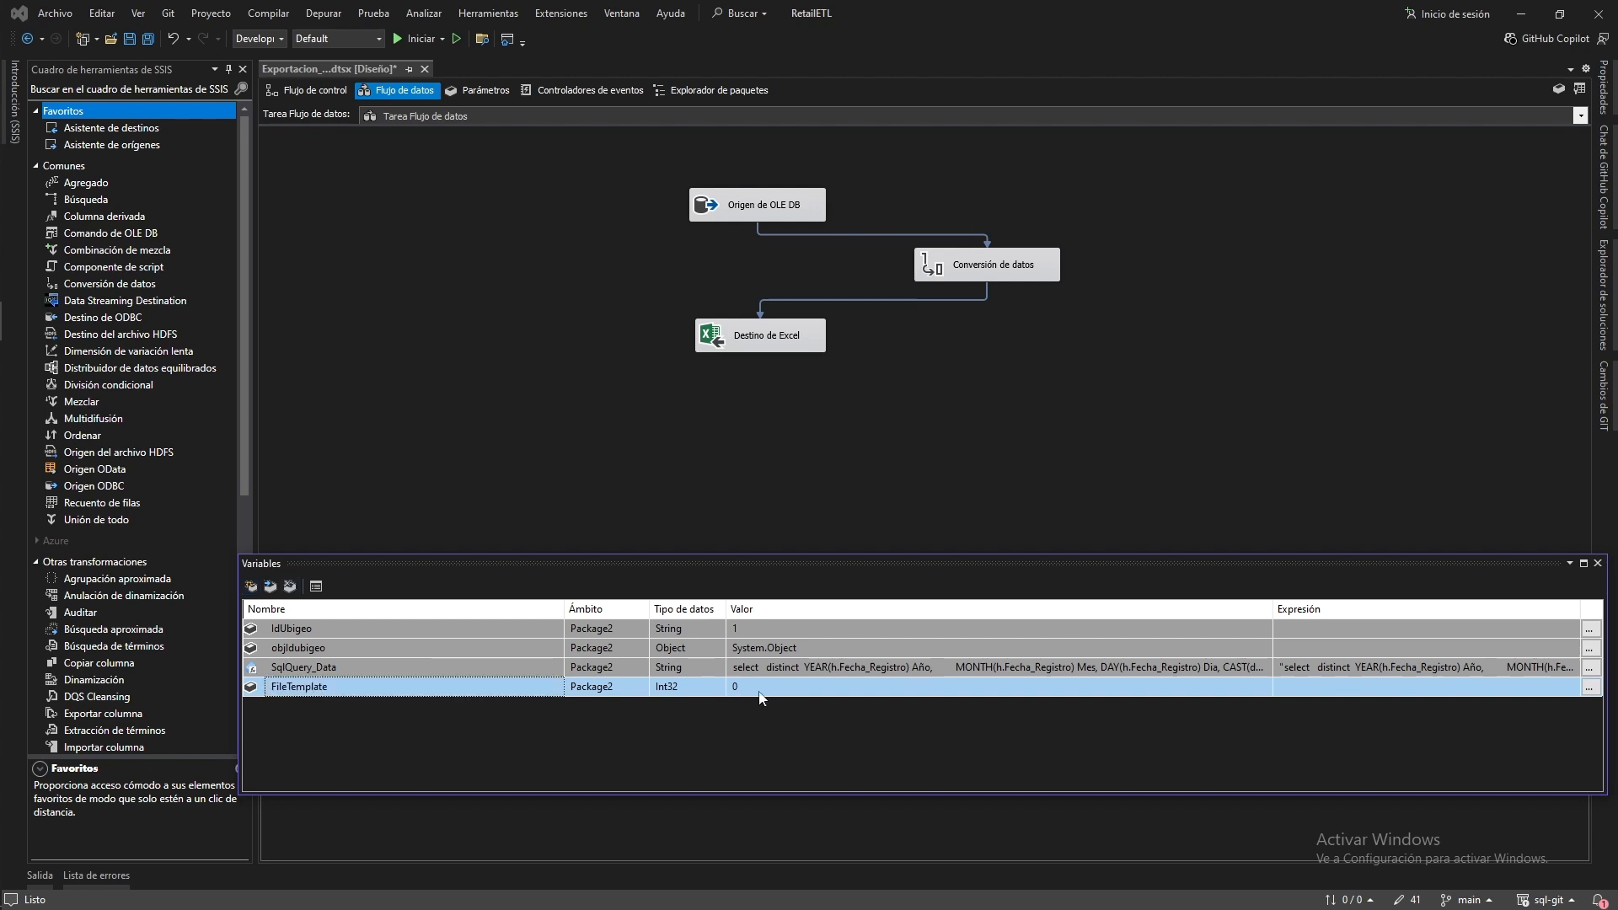
{"action": "left_click", "coordinate": [716, 690]}
{"action": "left_click", "coordinate": [718, 689]}
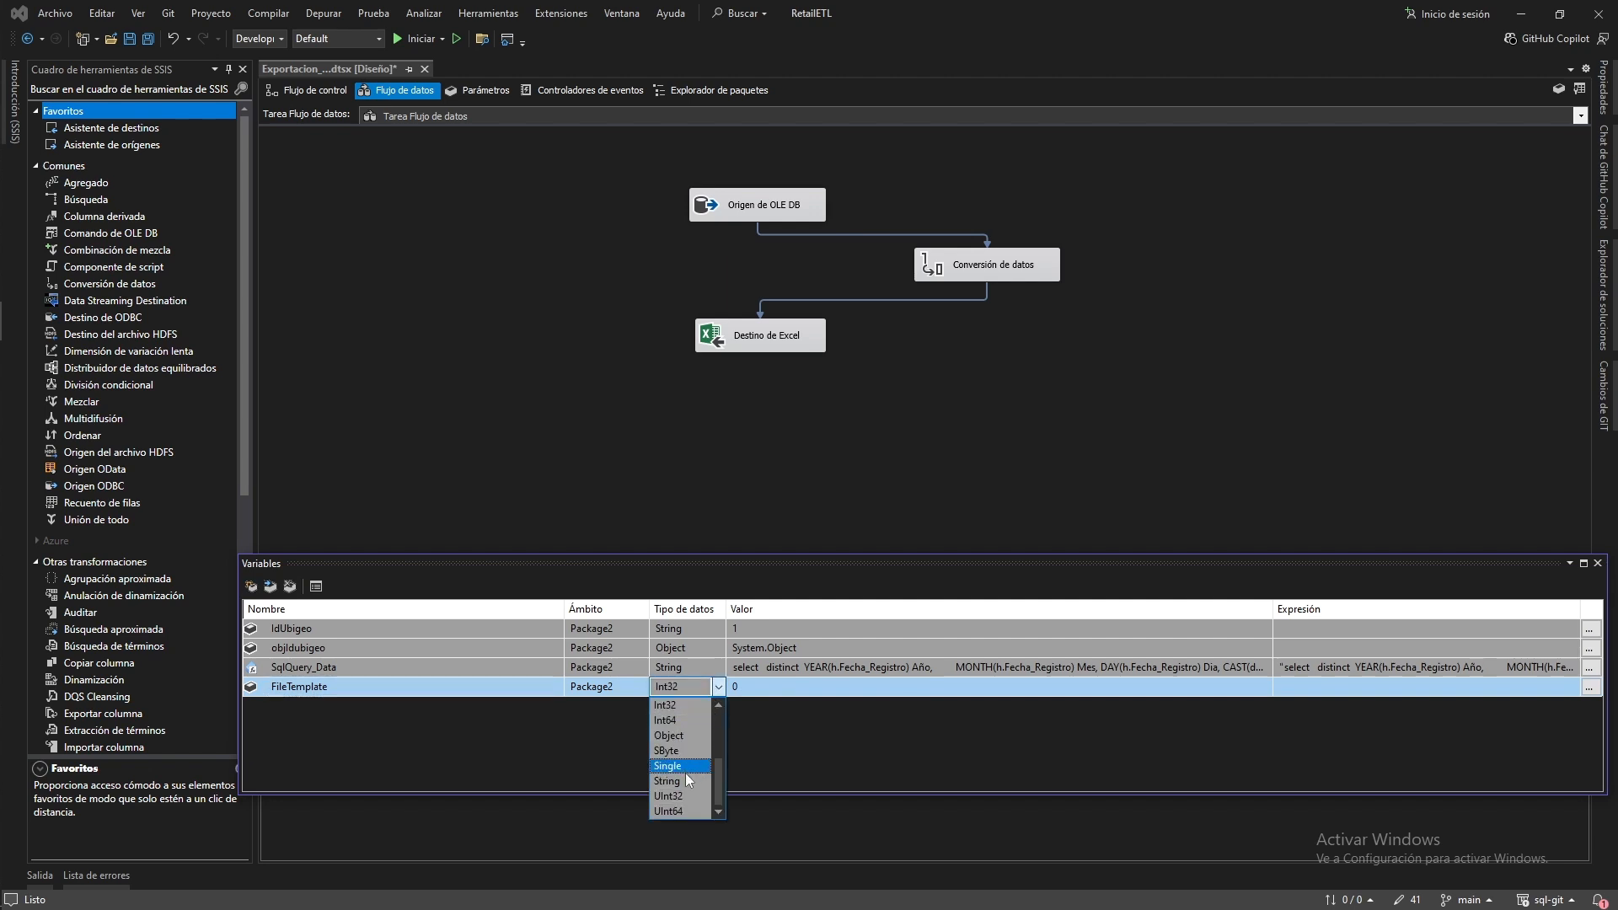
{"action": "left_click", "coordinate": [686, 780]}
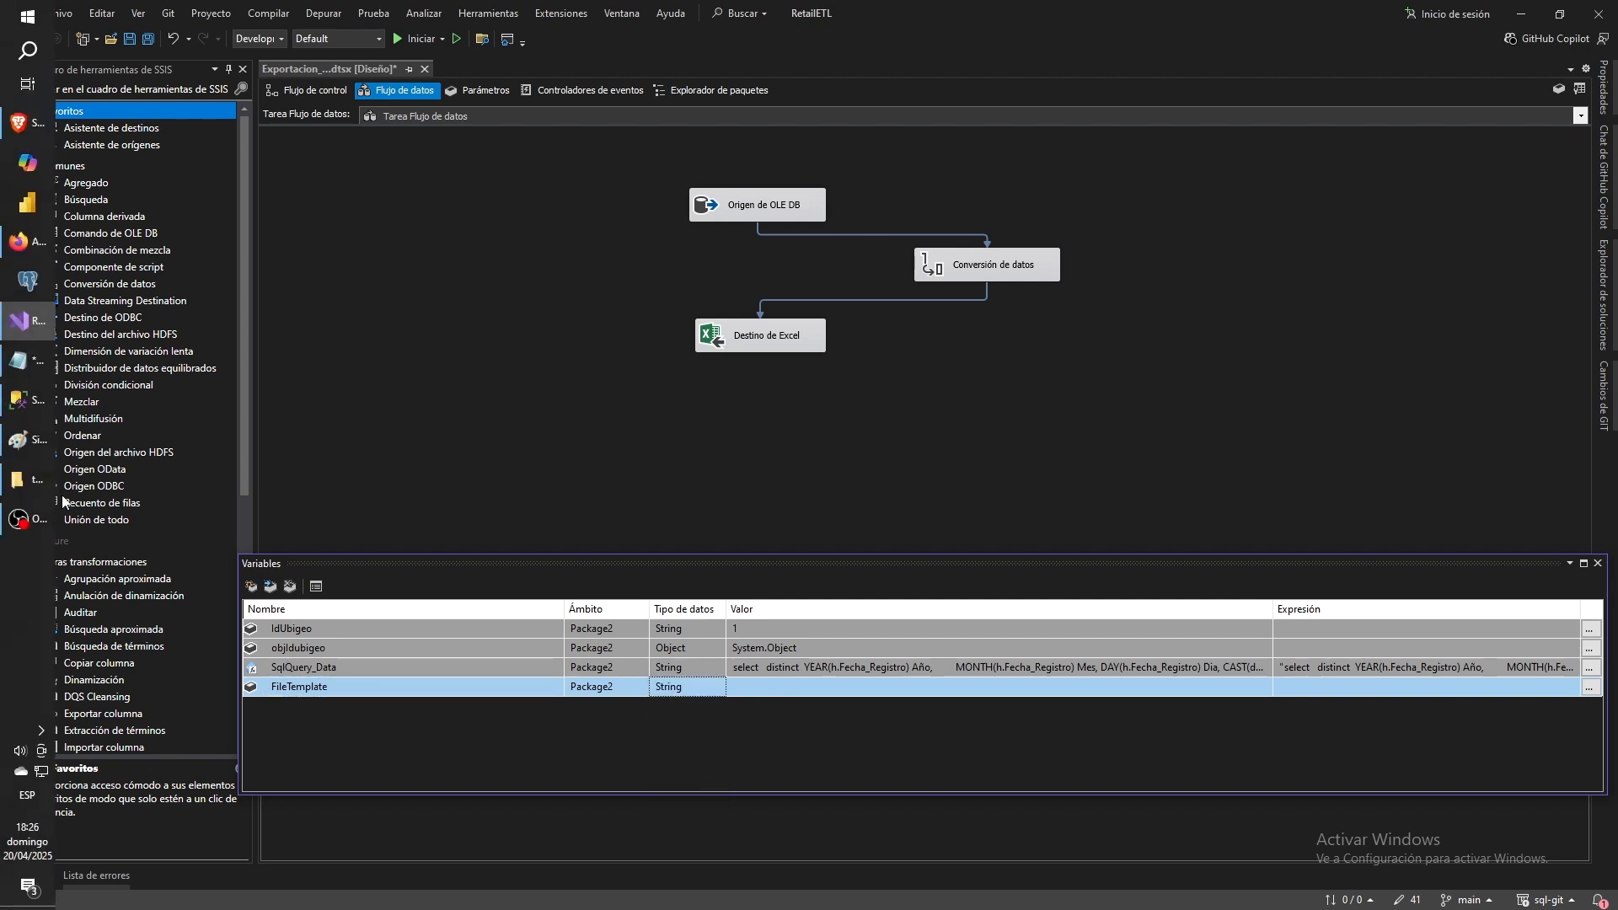
Switch to File Explorer and copy the full template path G:\ruta_pruebas\template\Estados.xlsx, then return to the package
{"action": "left_click", "coordinate": [26, 479]}
{"action": "left_click", "coordinate": [1036, 316]}
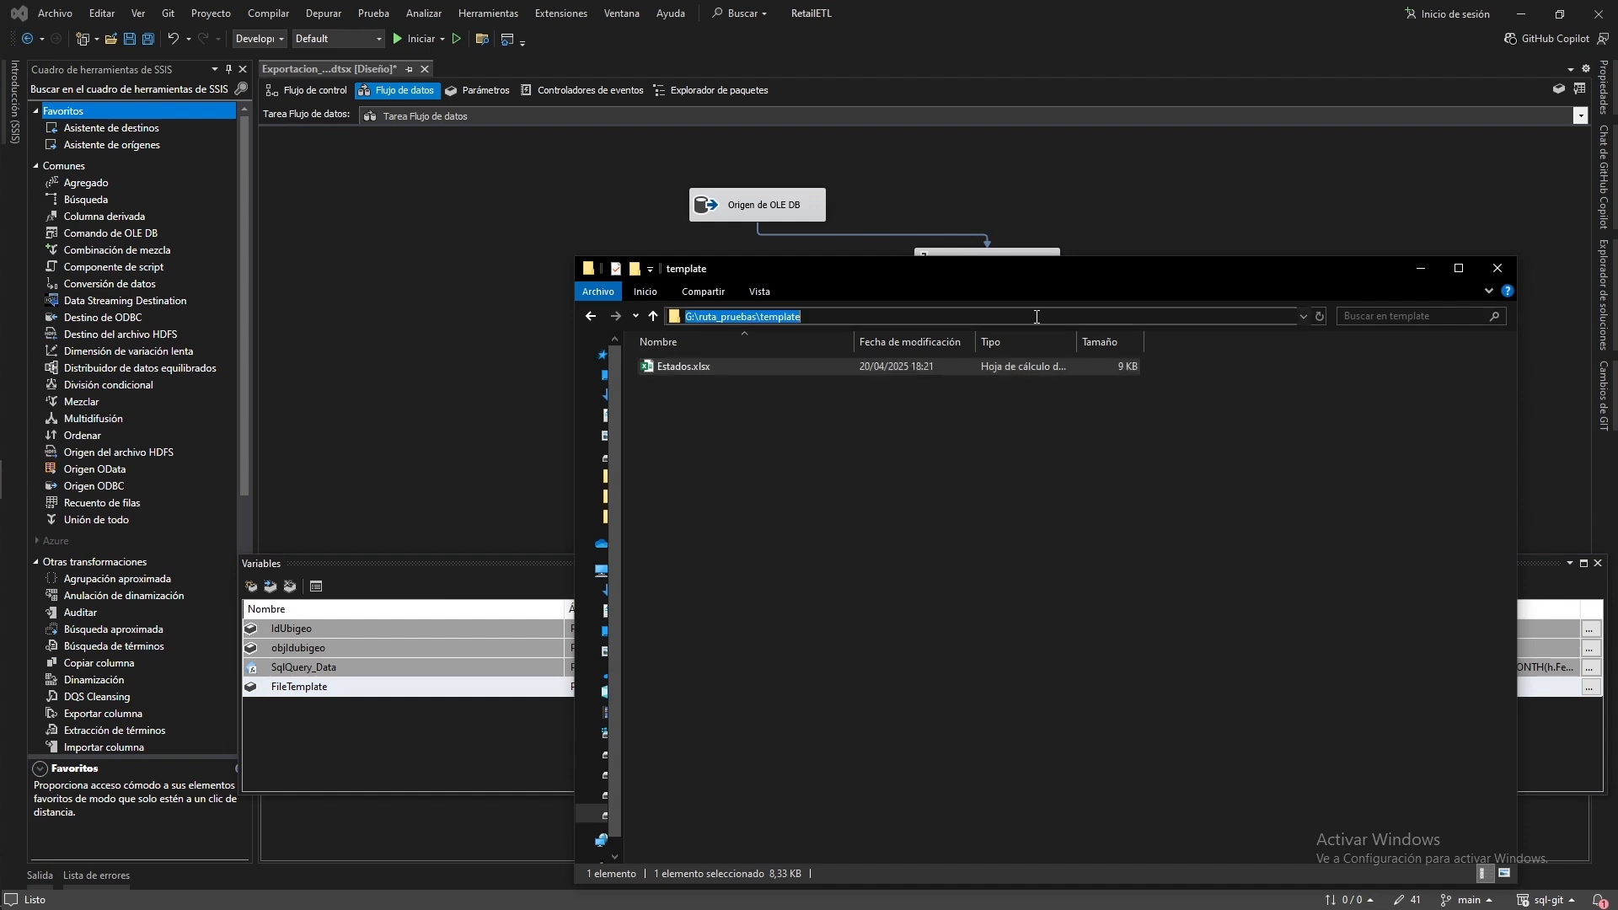
{"action": "left_click", "coordinate": [1036, 317]}
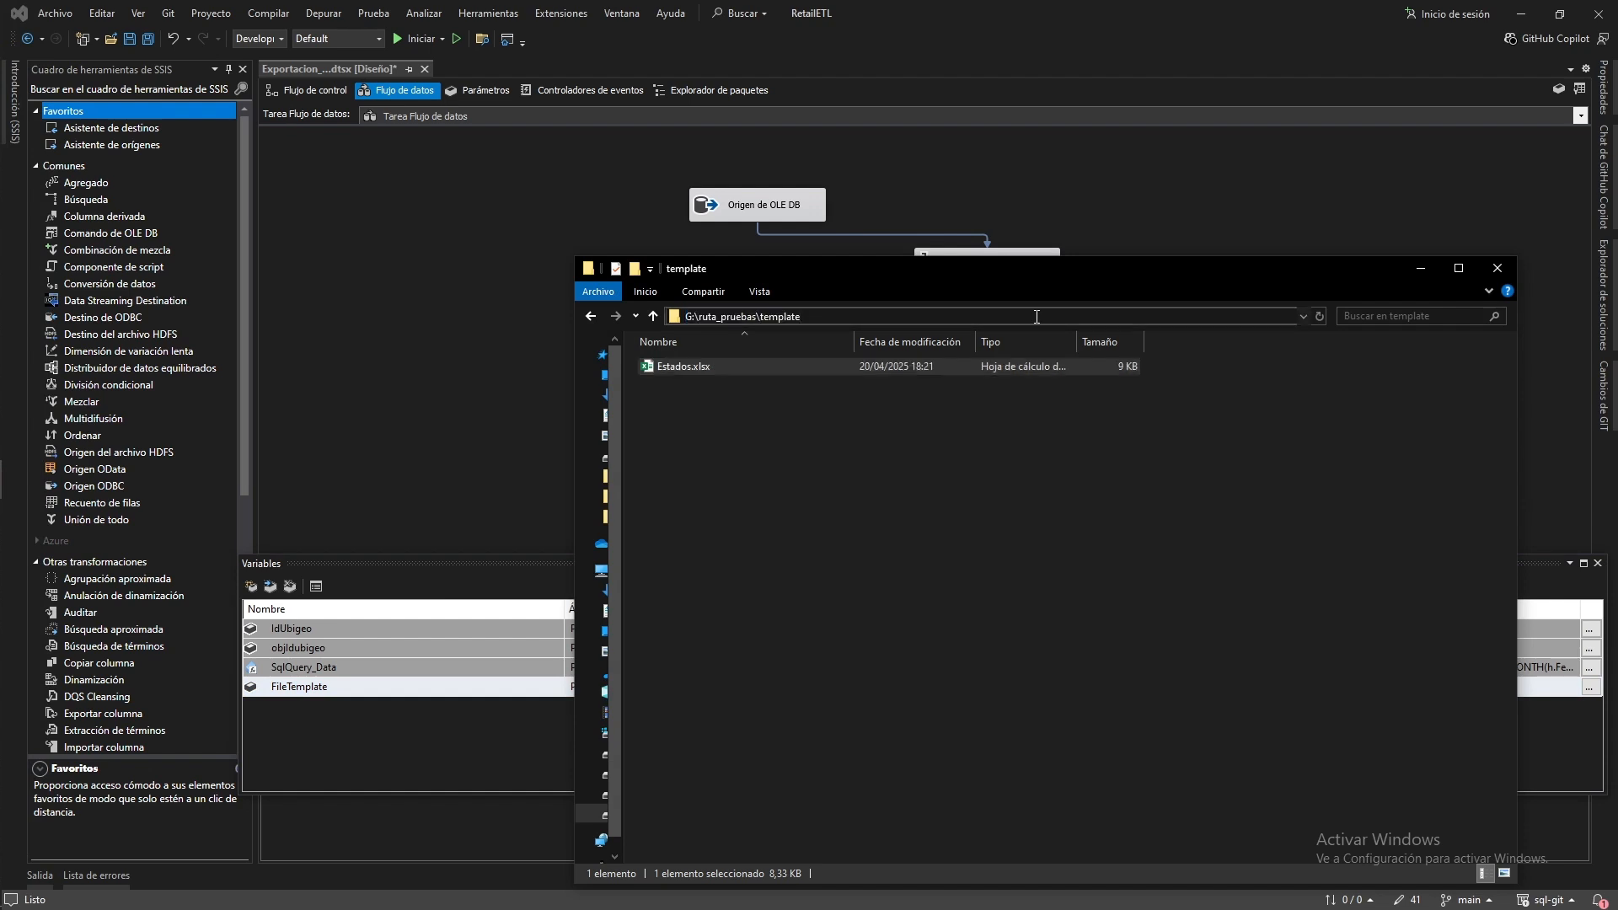
{"action": "type", "text": "\\"}
{"action": "key", "text": "Down"}
{"action": "key", "text": "ctrl+c"}
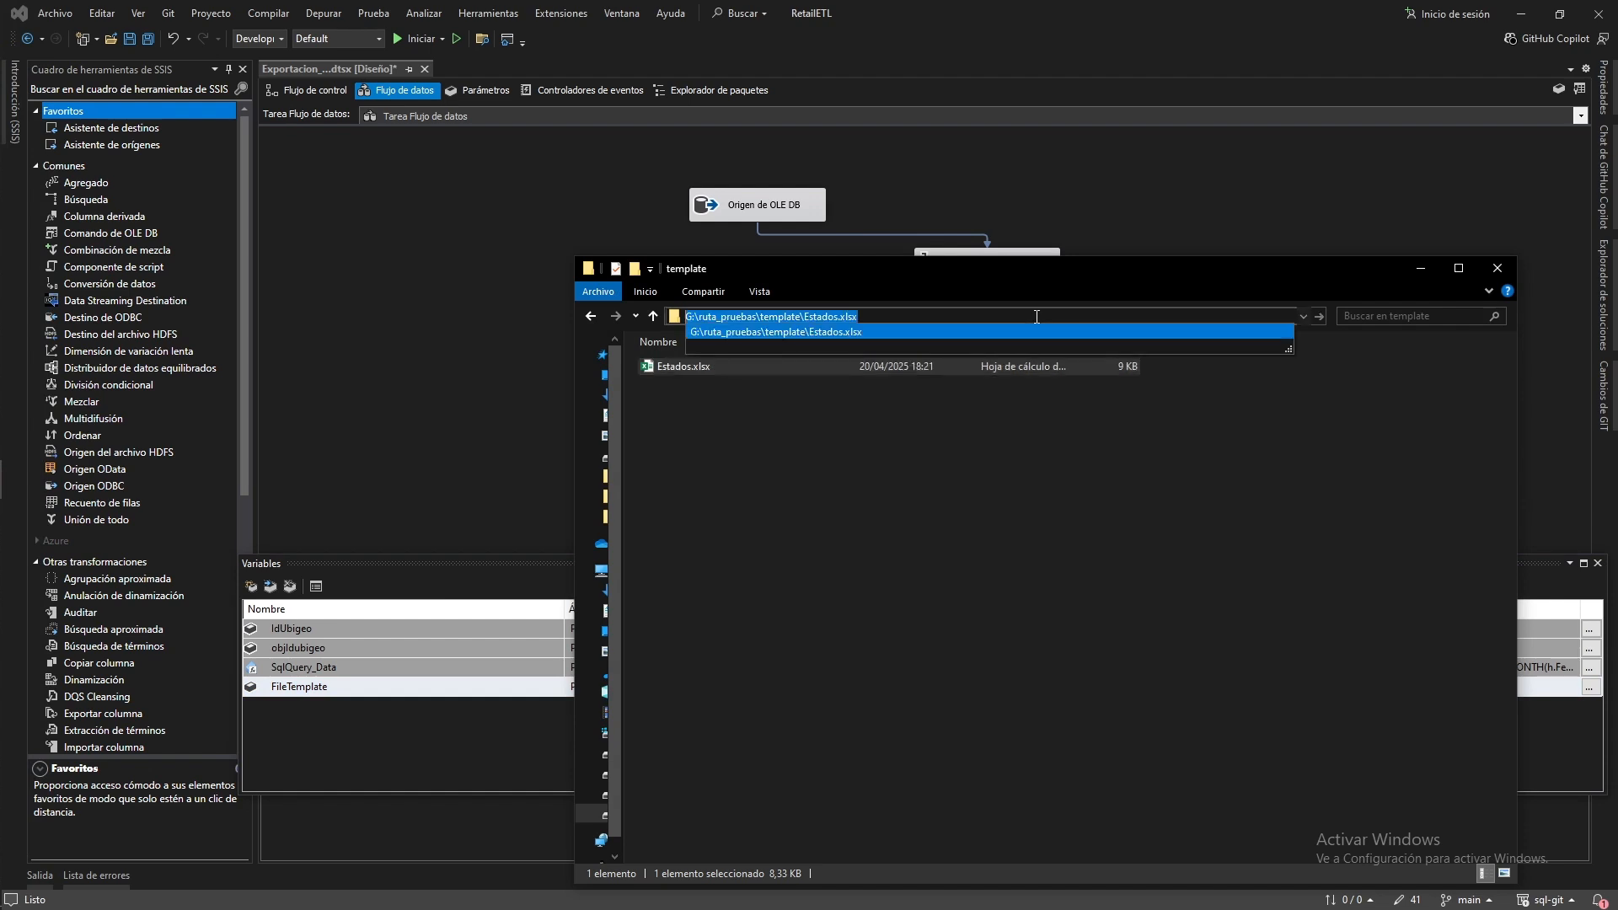
{"action": "left_click", "coordinate": [1403, 276]}
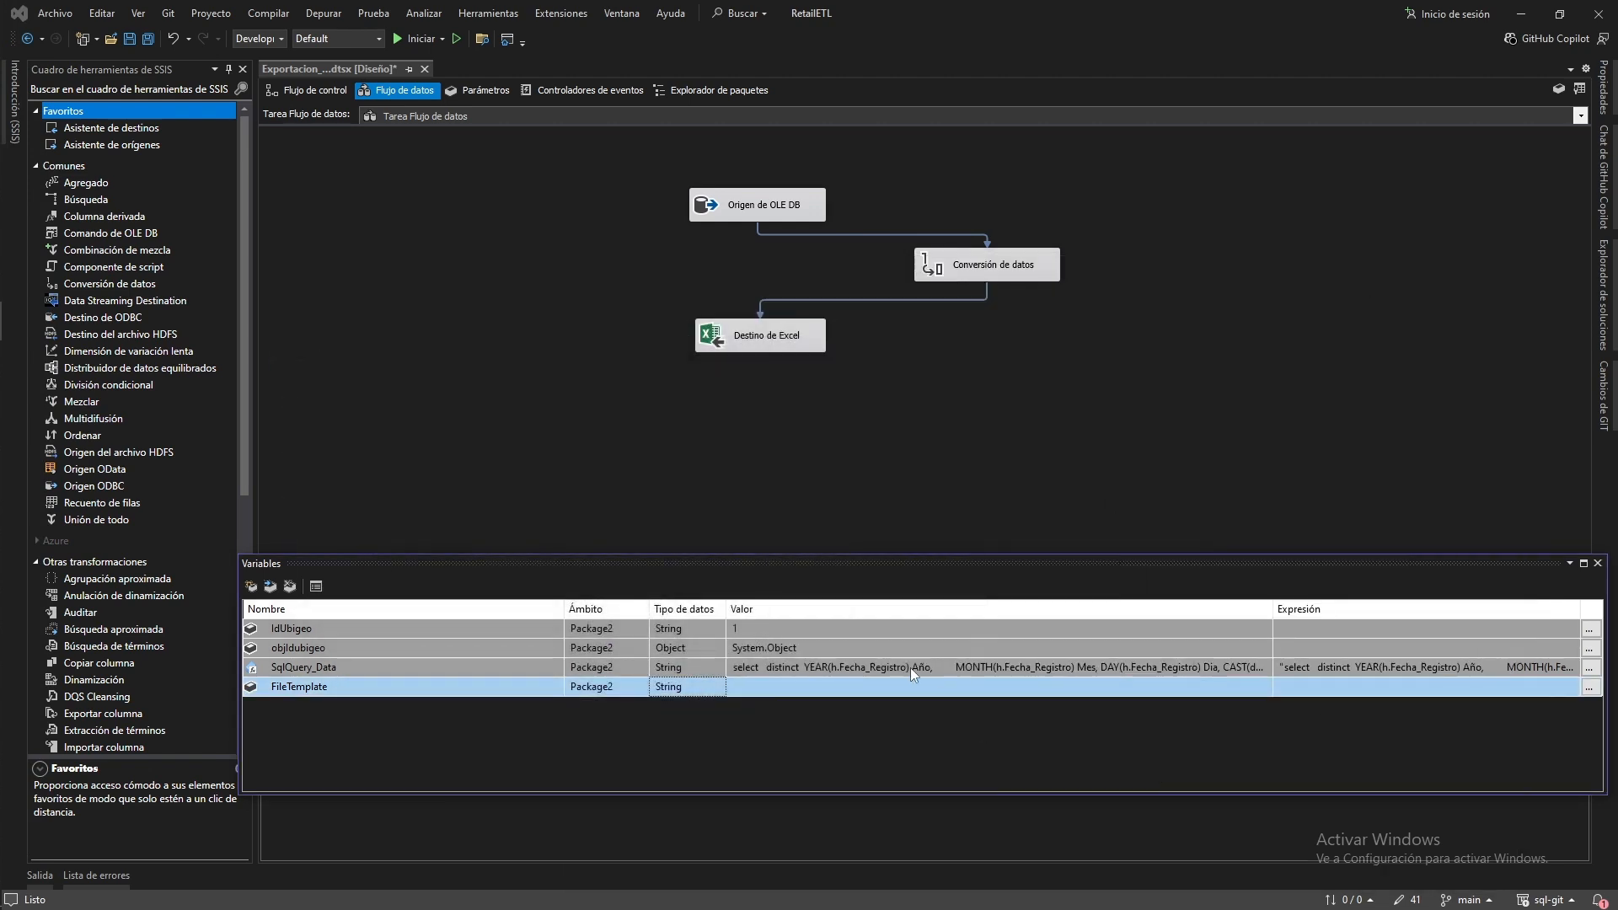
Set the FileTemplate variable's value to G:\ruta_pruebas\template\Estados.xlsx
{"action": "left_click", "coordinate": [836, 687]}
{"action": "key", "text": "ctrl+v"}
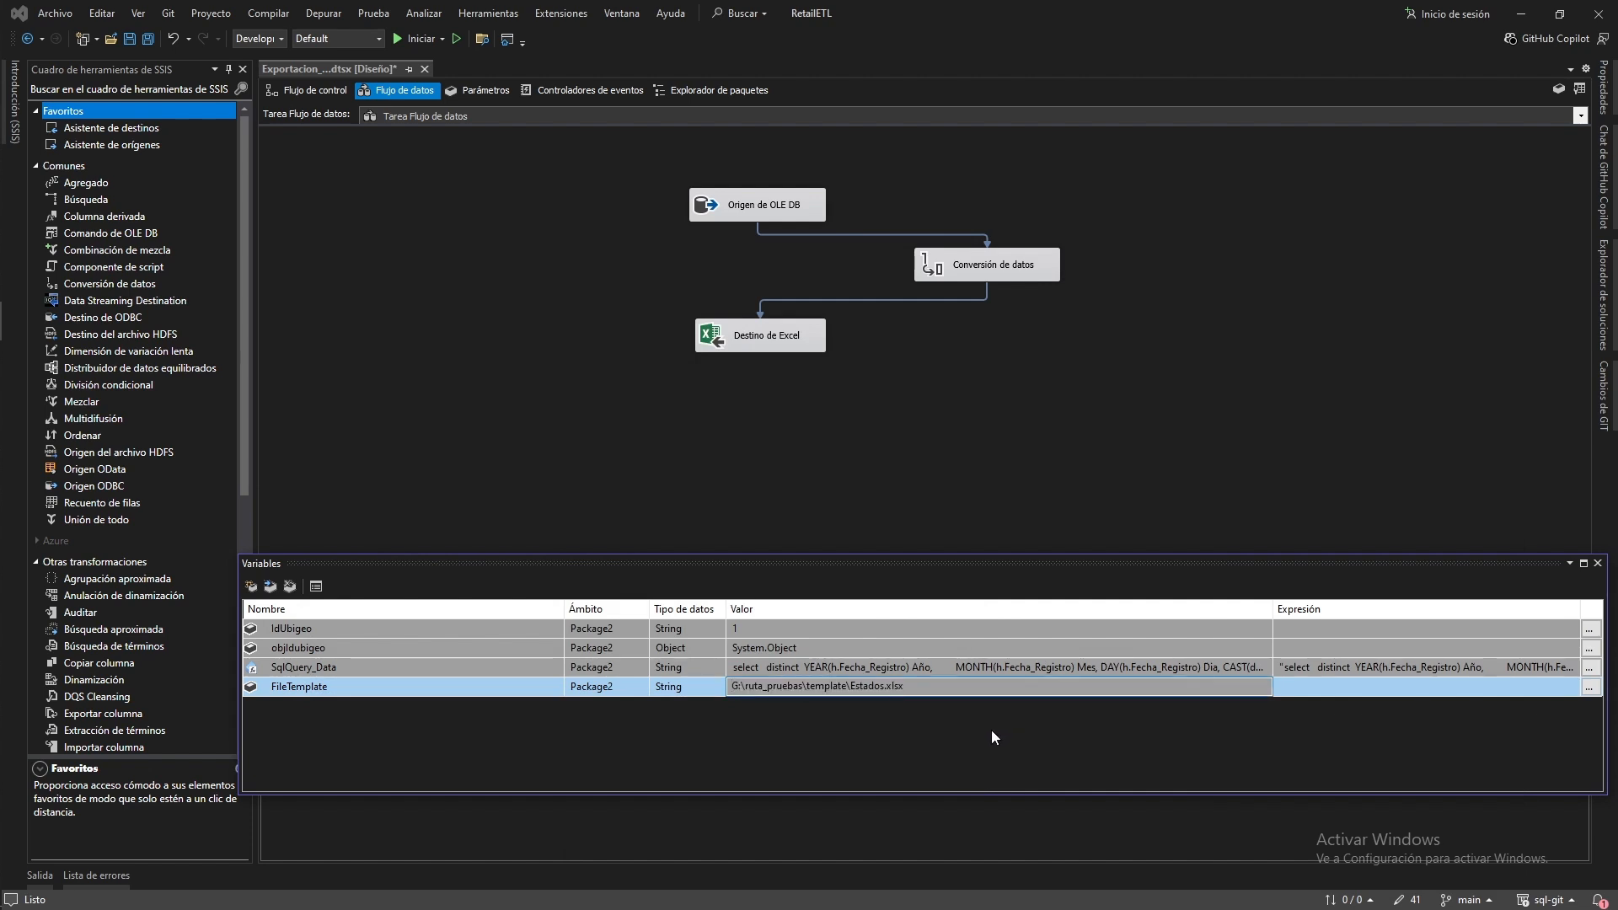
{"action": "key", "text": "Return"}
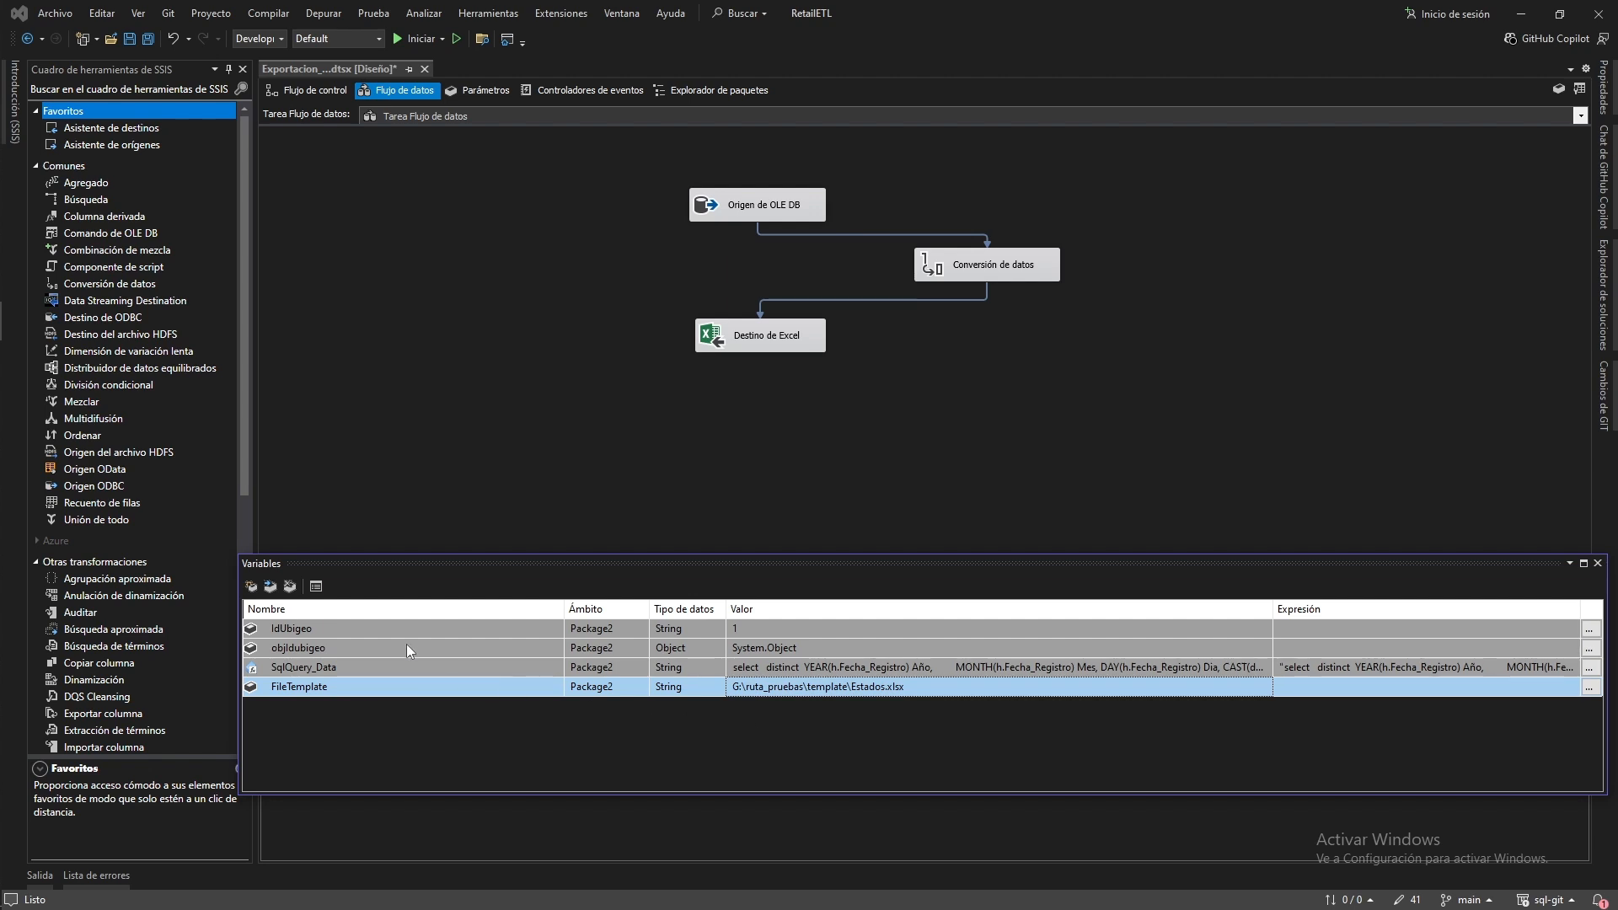
Add another package variable named FileExcelPath with data type String
{"action": "left_click", "coordinate": [252, 586]}
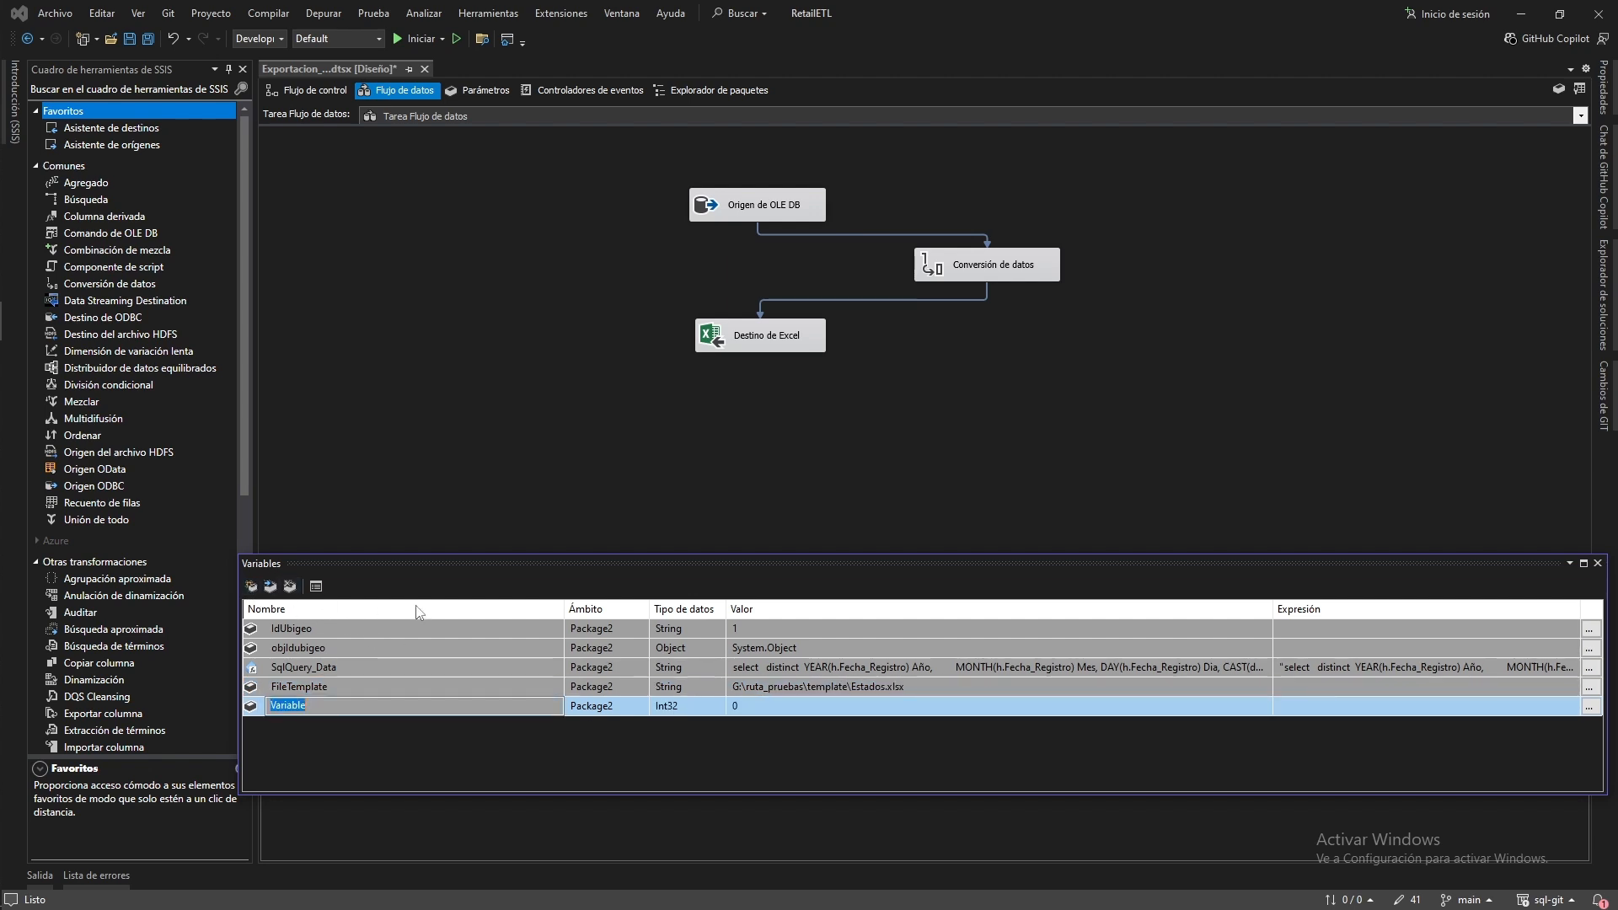
{"action": "type", "text": "FileExcelPath"}
{"action": "key", "text": "Return"}
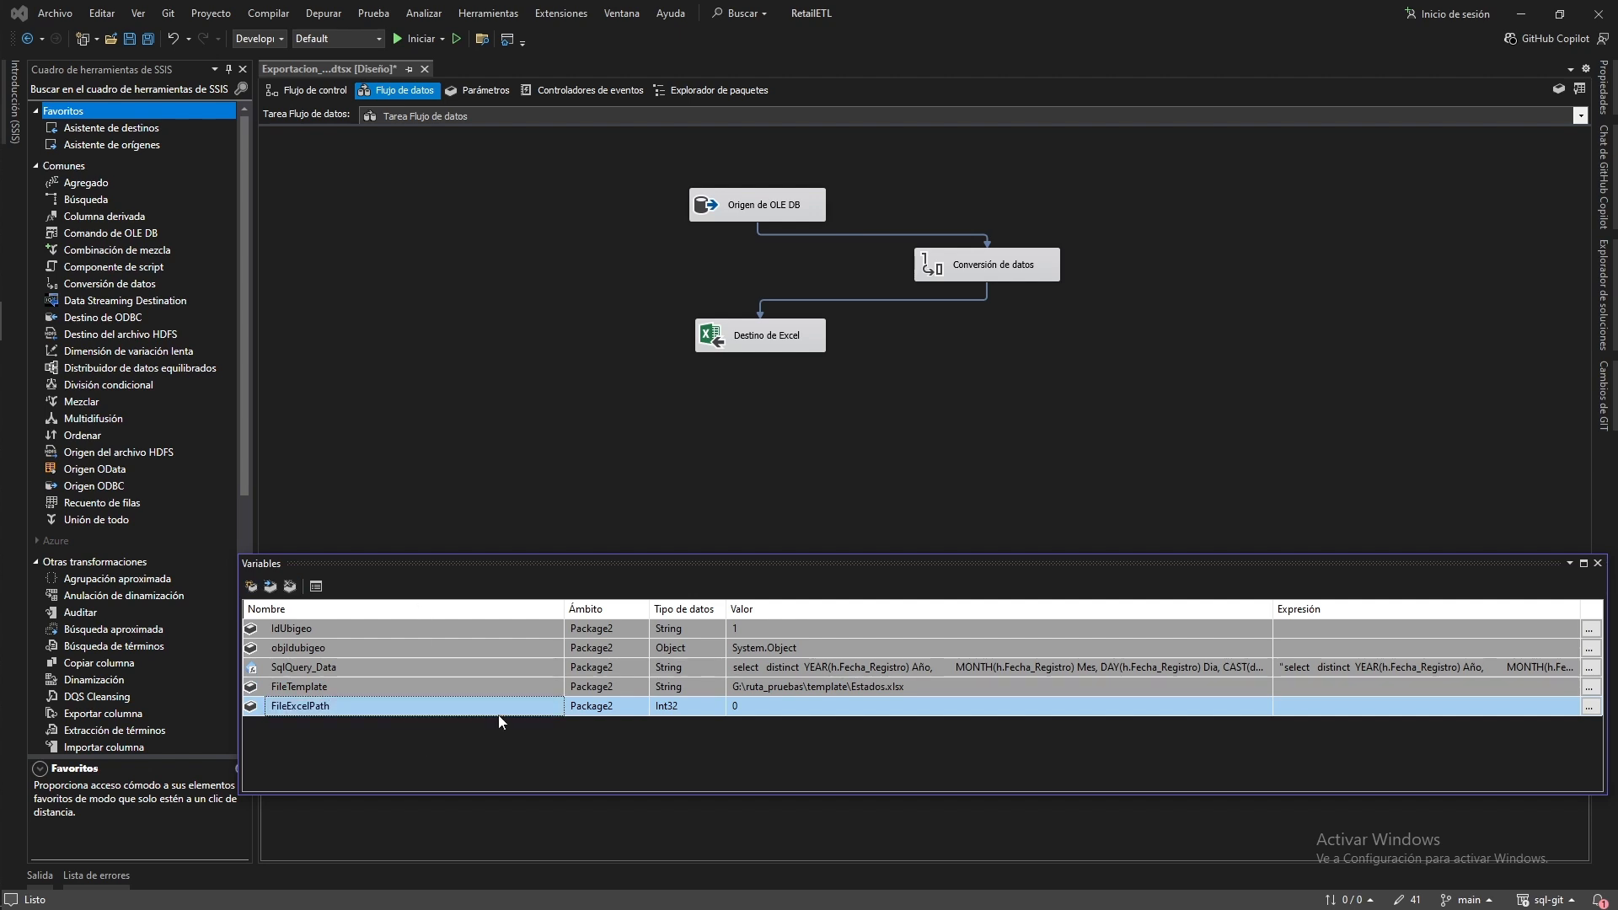
{"action": "left_click", "coordinate": [704, 706]}
{"action": "left_click", "coordinate": [712, 706]}
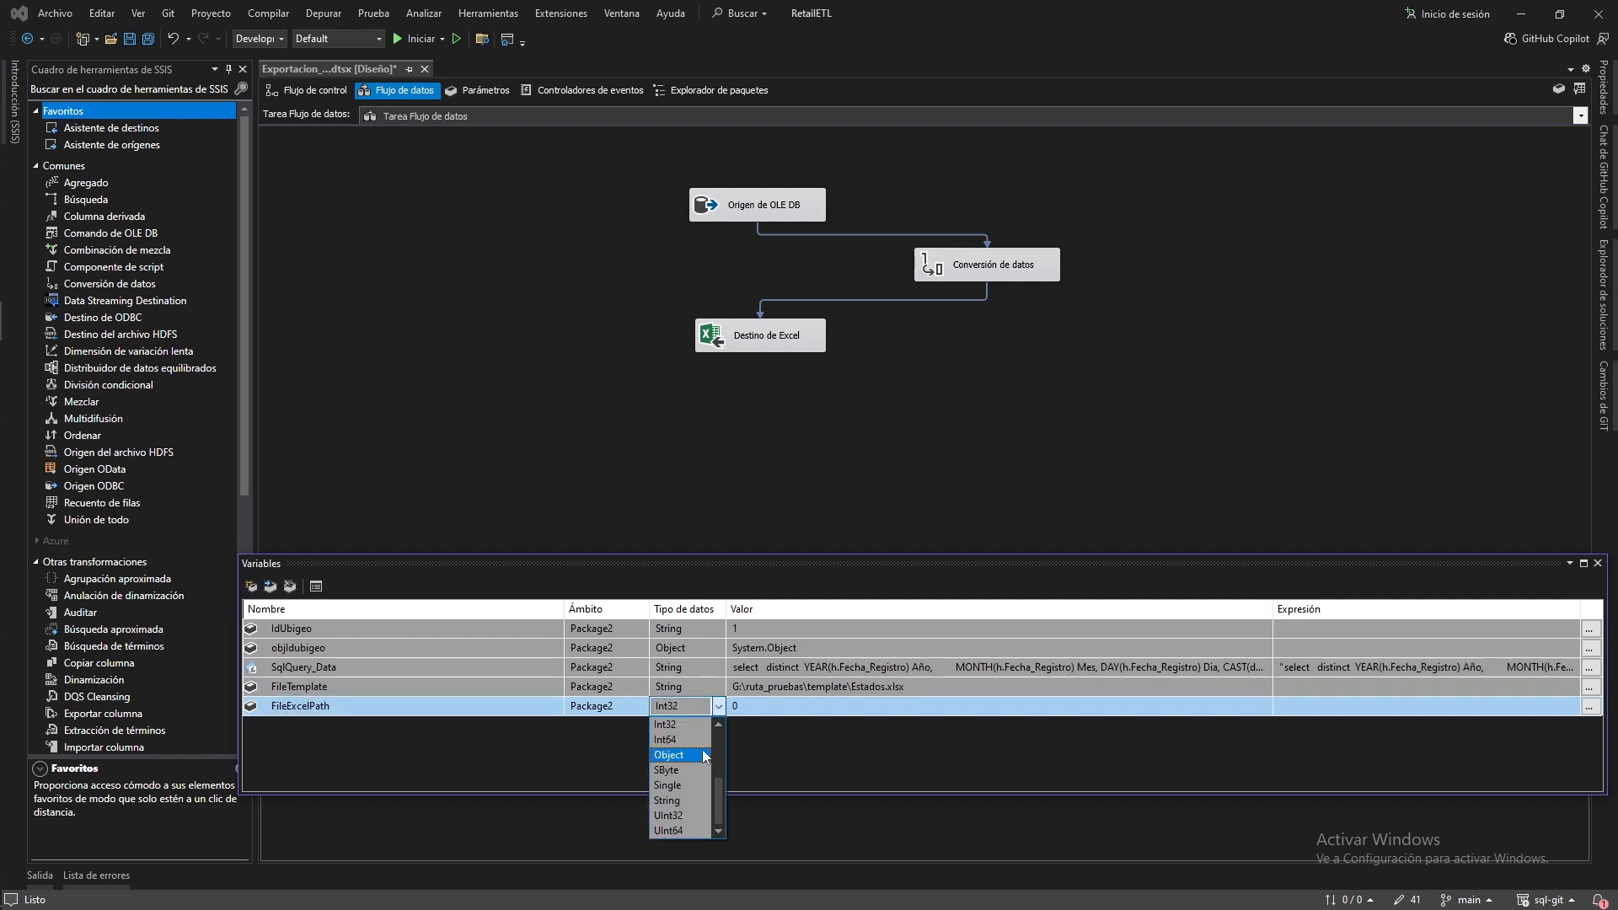
{"action": "left_click", "coordinate": [689, 785]}
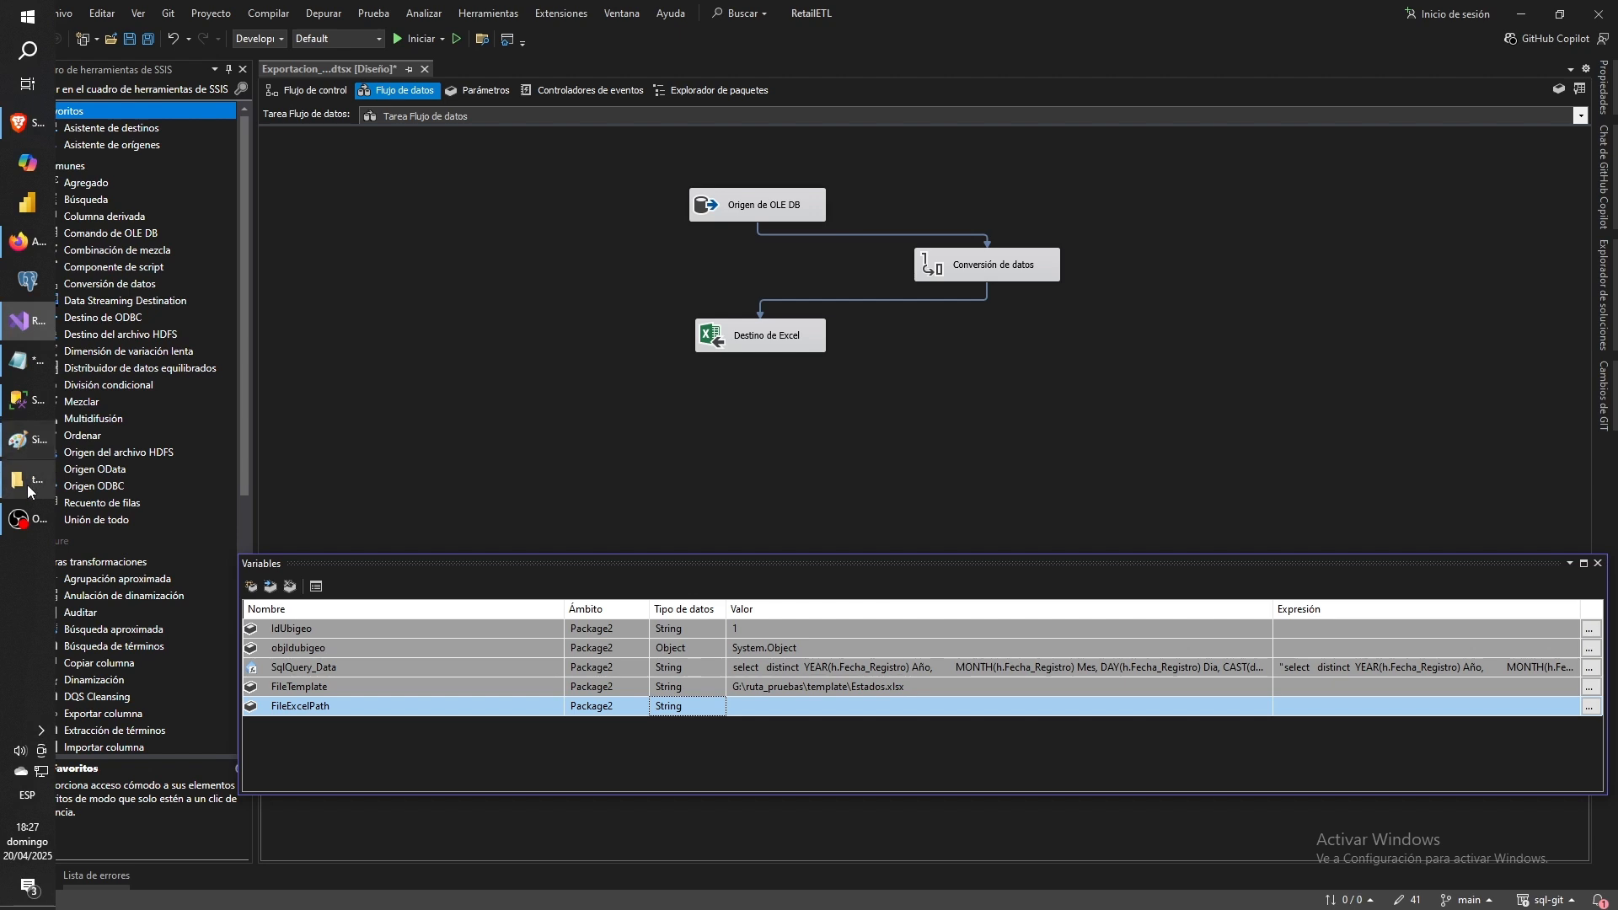
Switch to File Explorer, go up to the ruta_pruebas folder and copy its path G:\ruta_pruebas, then return to the package
{"action": "left_click", "coordinate": [20, 479]}
{"action": "left_click", "coordinate": [866, 316]}
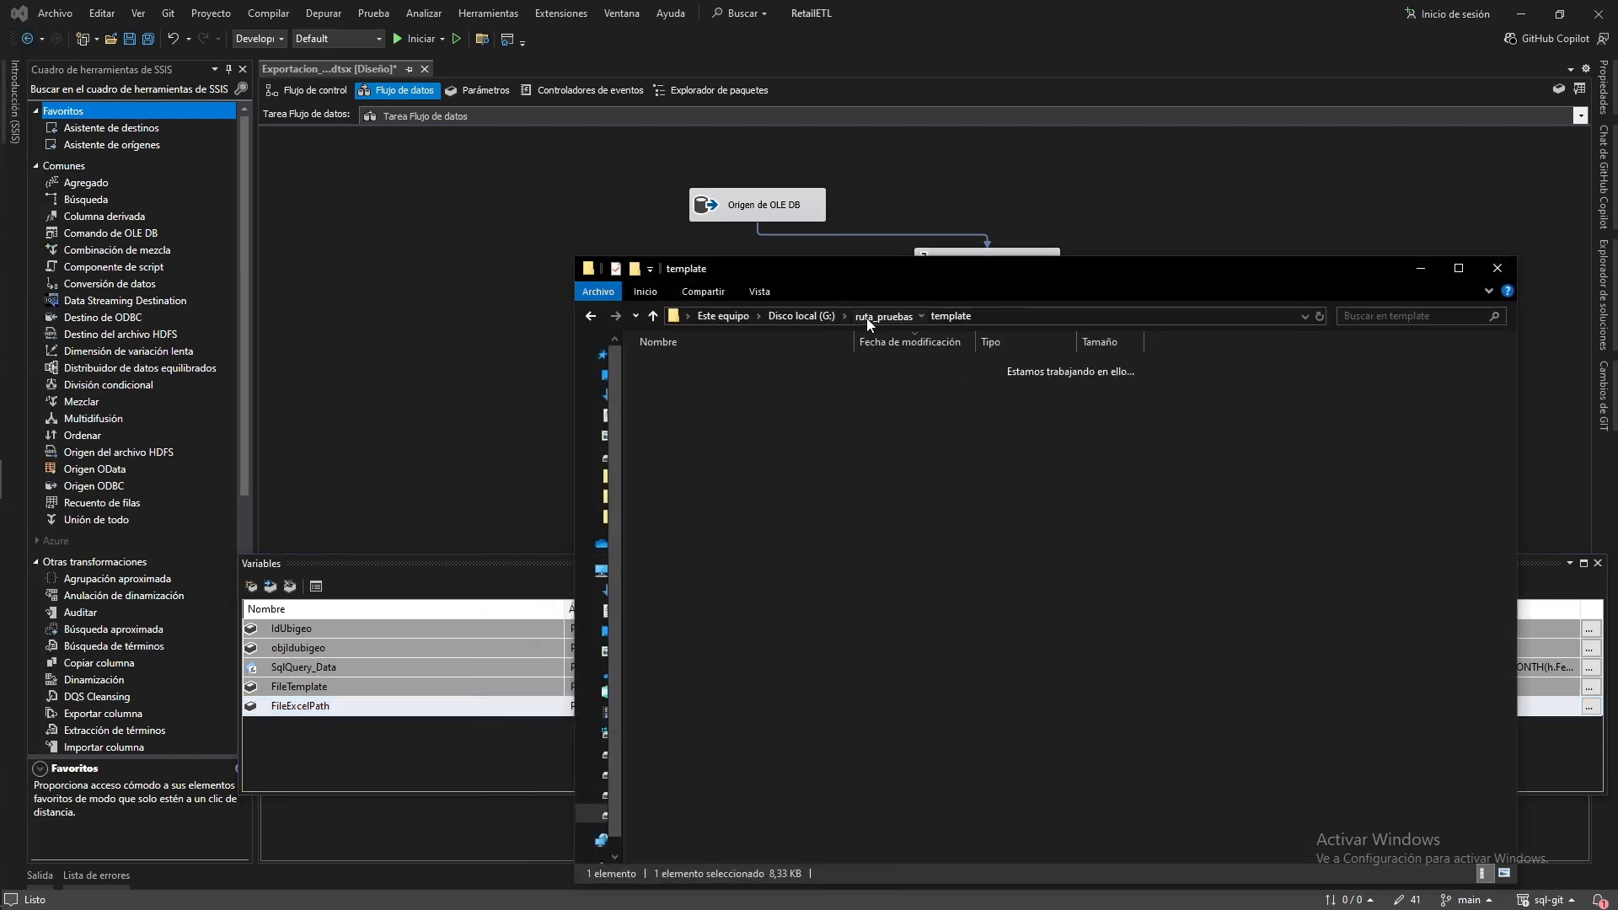
{"action": "left_click", "coordinate": [695, 420]}
{"action": "left_click", "coordinate": [984, 317]}
{"action": "key", "text": "ctrl+c"}
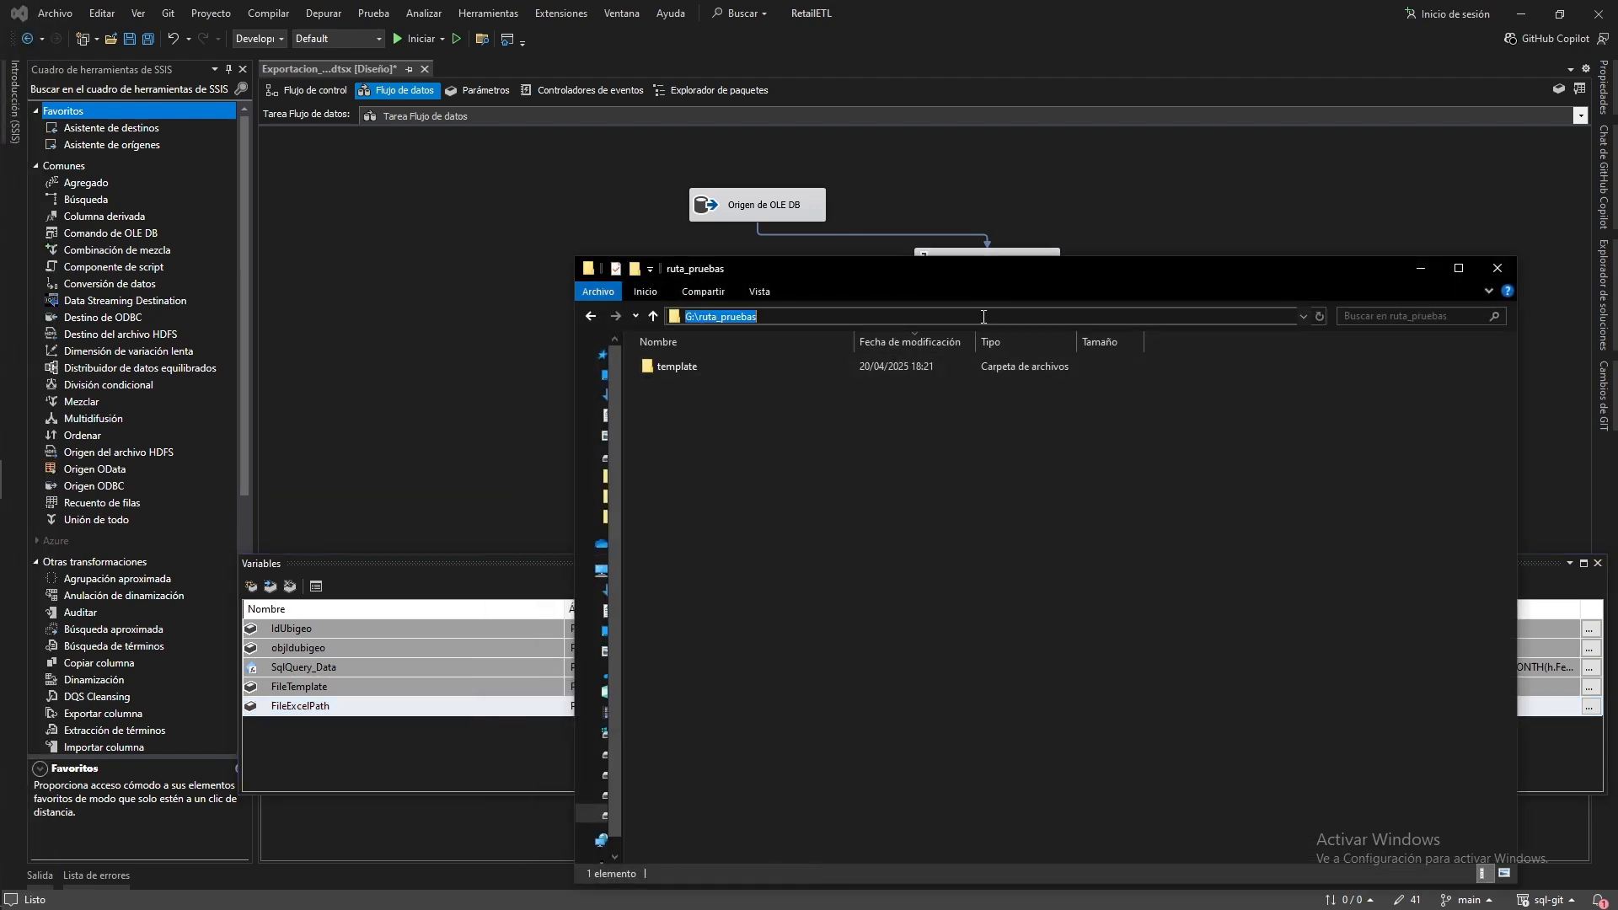
{"action": "left_click", "coordinate": [1404, 271]}
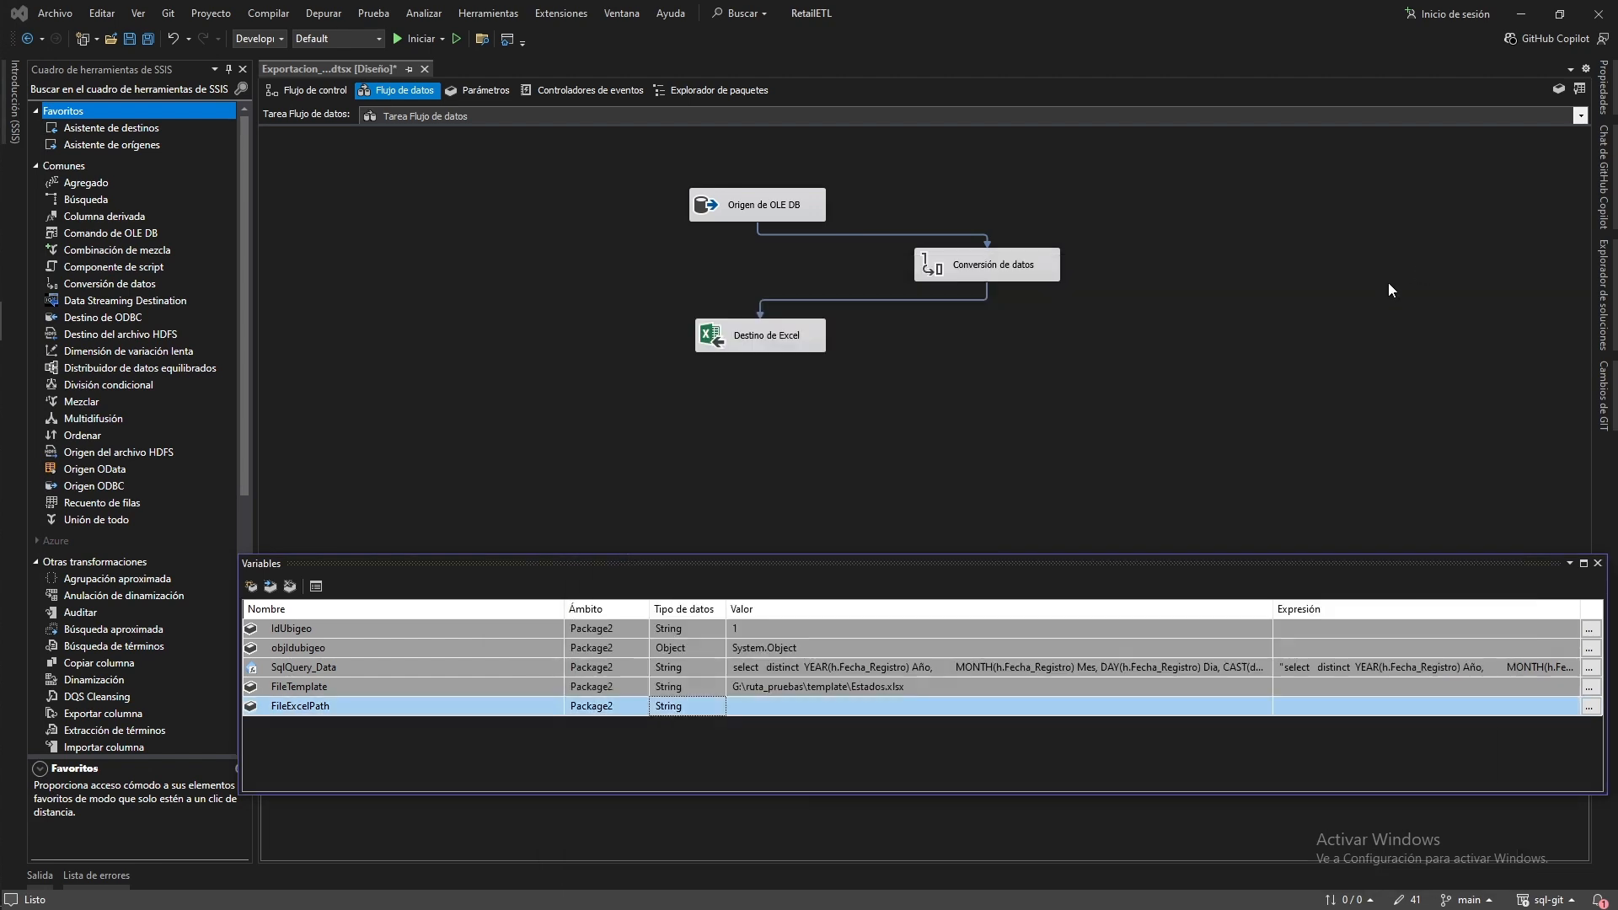
Start an expression for FileExcelPath with the quoted path G:\\ruta_pruebas\\Estado followed by concatenation operators
{"action": "left_click", "coordinate": [1589, 706]}
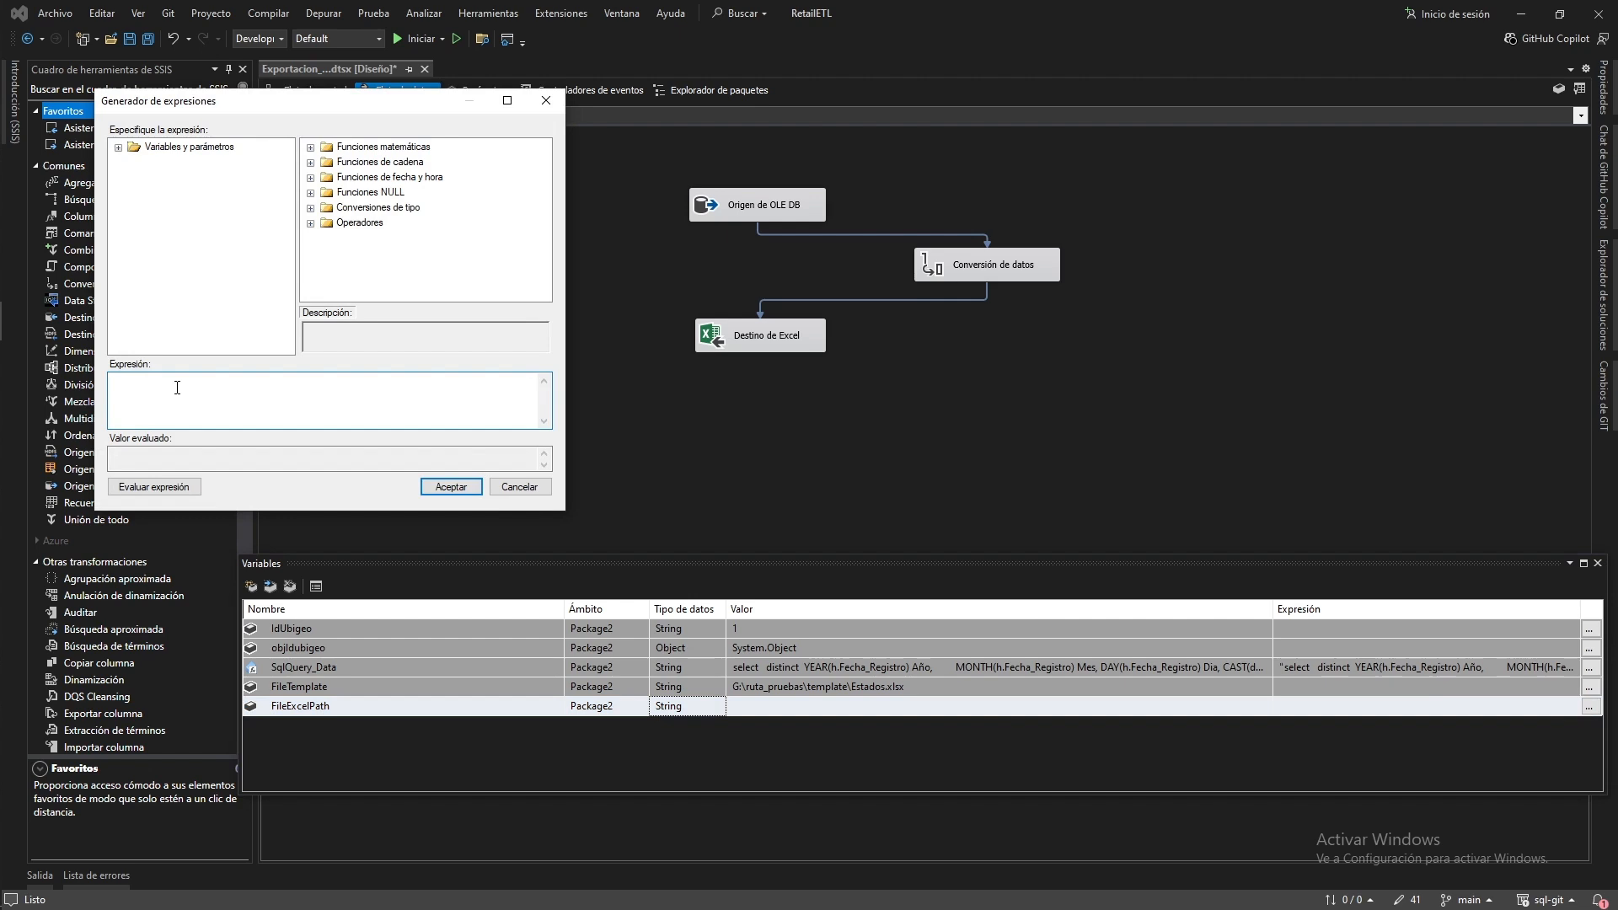
{"action": "type", "text": "\"\""}
{"action": "key", "text": "Left"}
{"action": "key", "text": "Return"}
{"action": "key", "text": "ctrl+v"}
{"action": "type", "text": "\\\\"}
{"action": "type", "text": "\\"}
{"action": "type", "text": "Restado"}
{"action": "key", "text": "shift+Left"}
{"action": "key", "text": "Delete"}
{"action": "key", "text": "Delete"}
{"action": "type", "text": "E"}
{"action": "key", "text": "End"}
{"action": "type", "text": "\"++"}
Insert User::IdUbigeo into the expression, append ".xlsx" and remove the line breaks so it sits on one line
{"action": "left_click", "coordinate": [118, 147]}
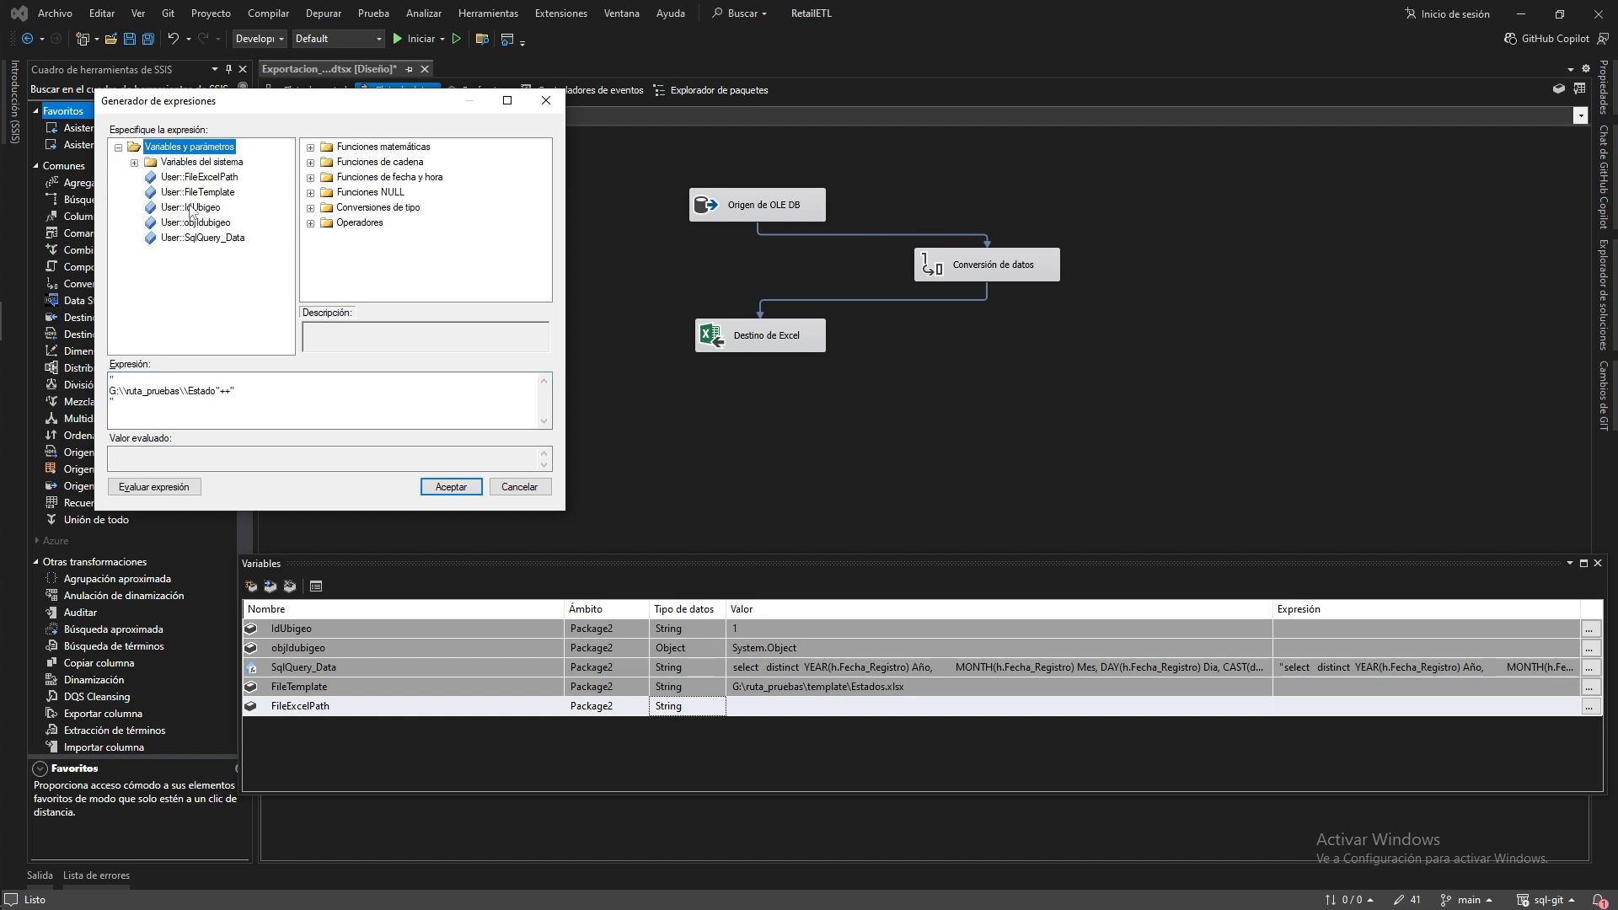
{"action": "left_click_drag", "start_coordinate": [190, 209], "coordinate": [245, 402]}
{"action": "left_click_drag", "start_coordinate": [228, 406], "coordinate": [236, 396]}
{"action": "left_click", "coordinate": [242, 399]}
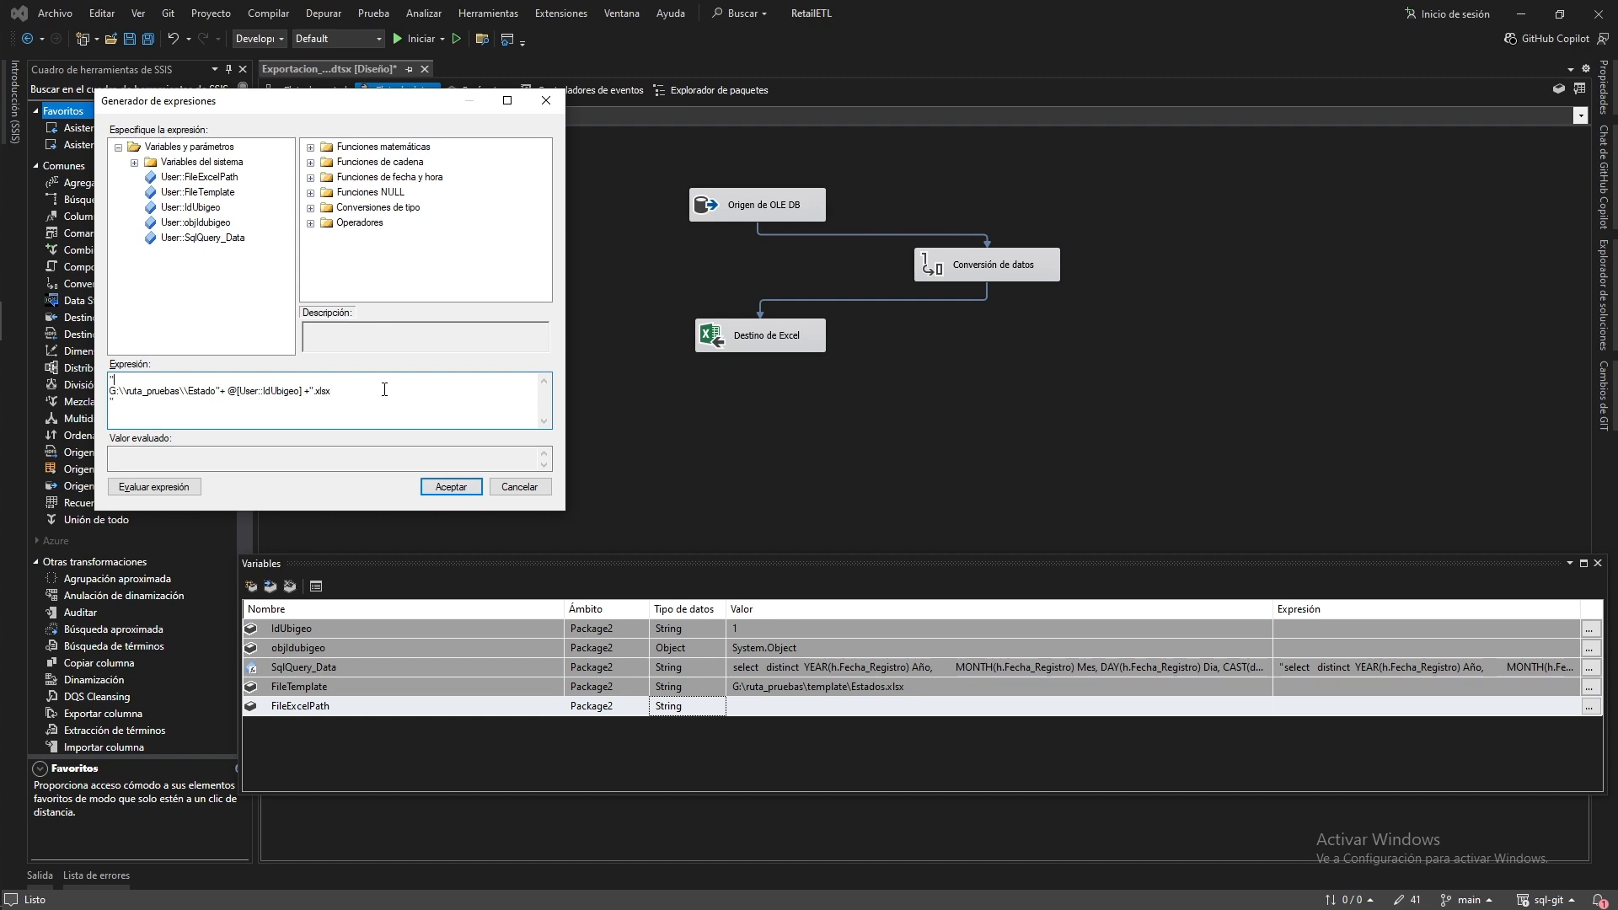
{"action": "key", "text": "BackSpace"}
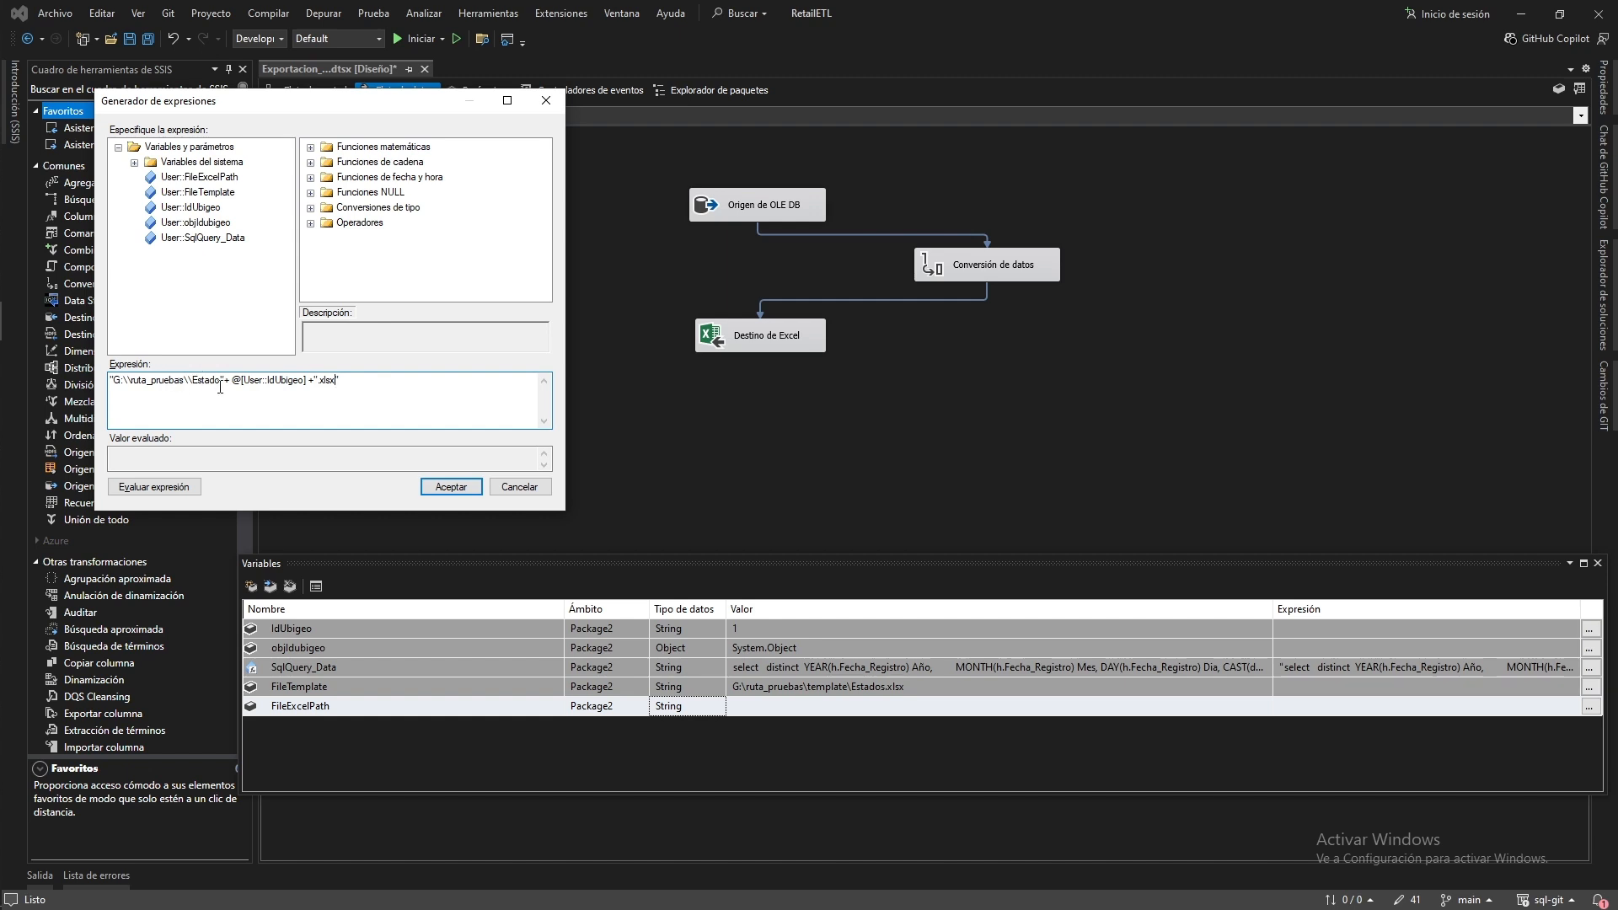
Evaluate the FileExcelPath expression, add an underscore after Estado, evaluate it again and accept the expression
{"action": "left_click", "coordinate": [155, 486]}
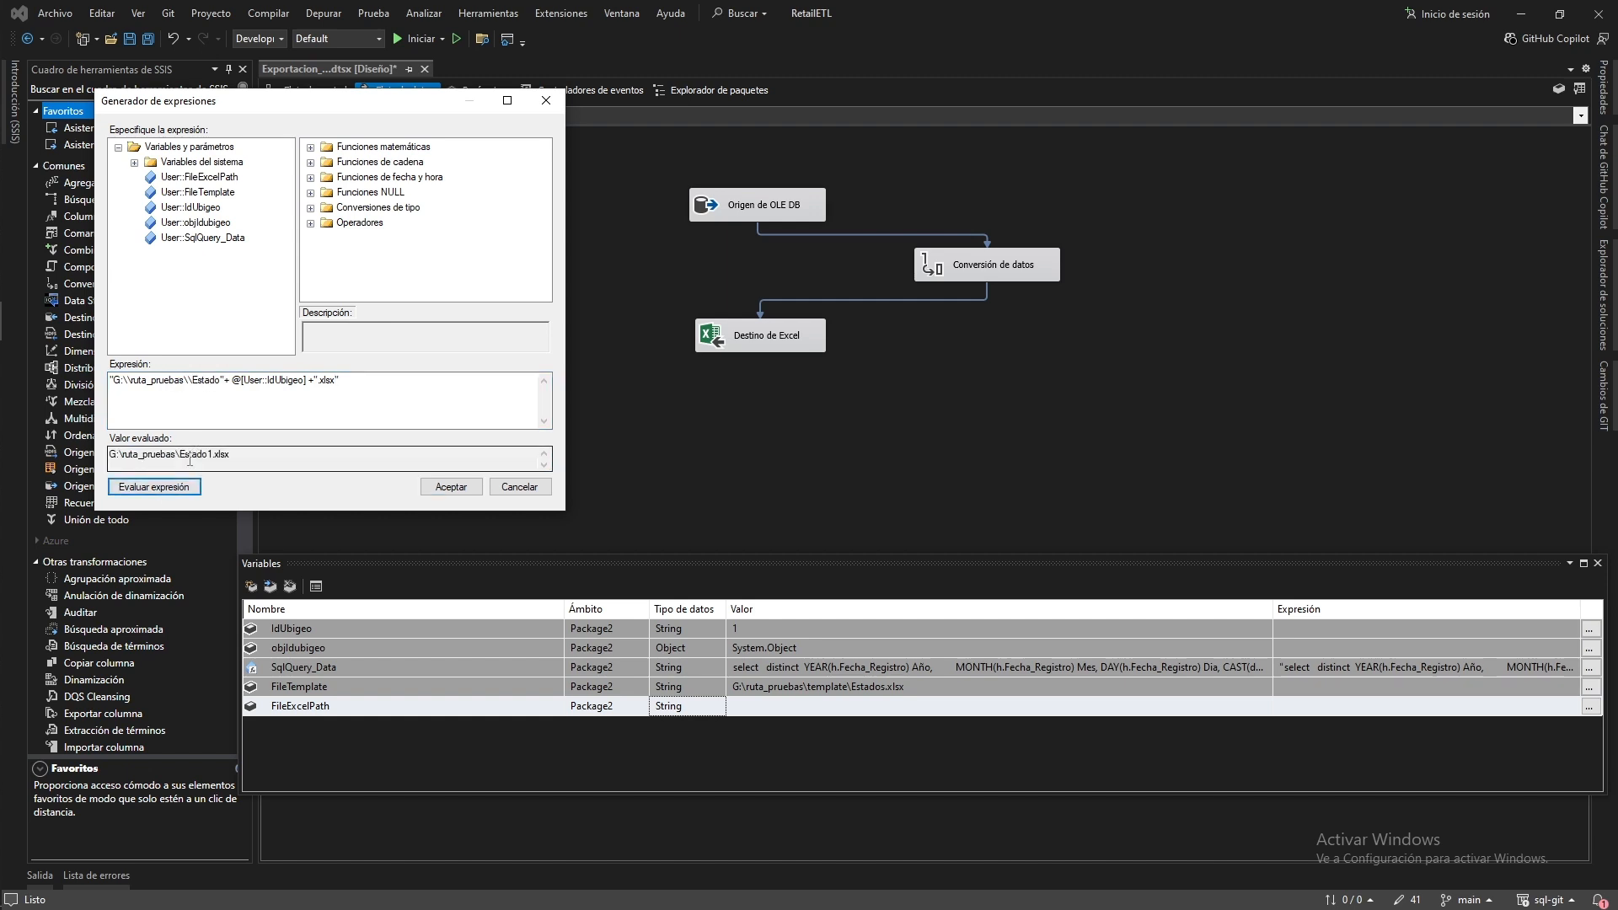
{"action": "left_click", "coordinate": [225, 380]}
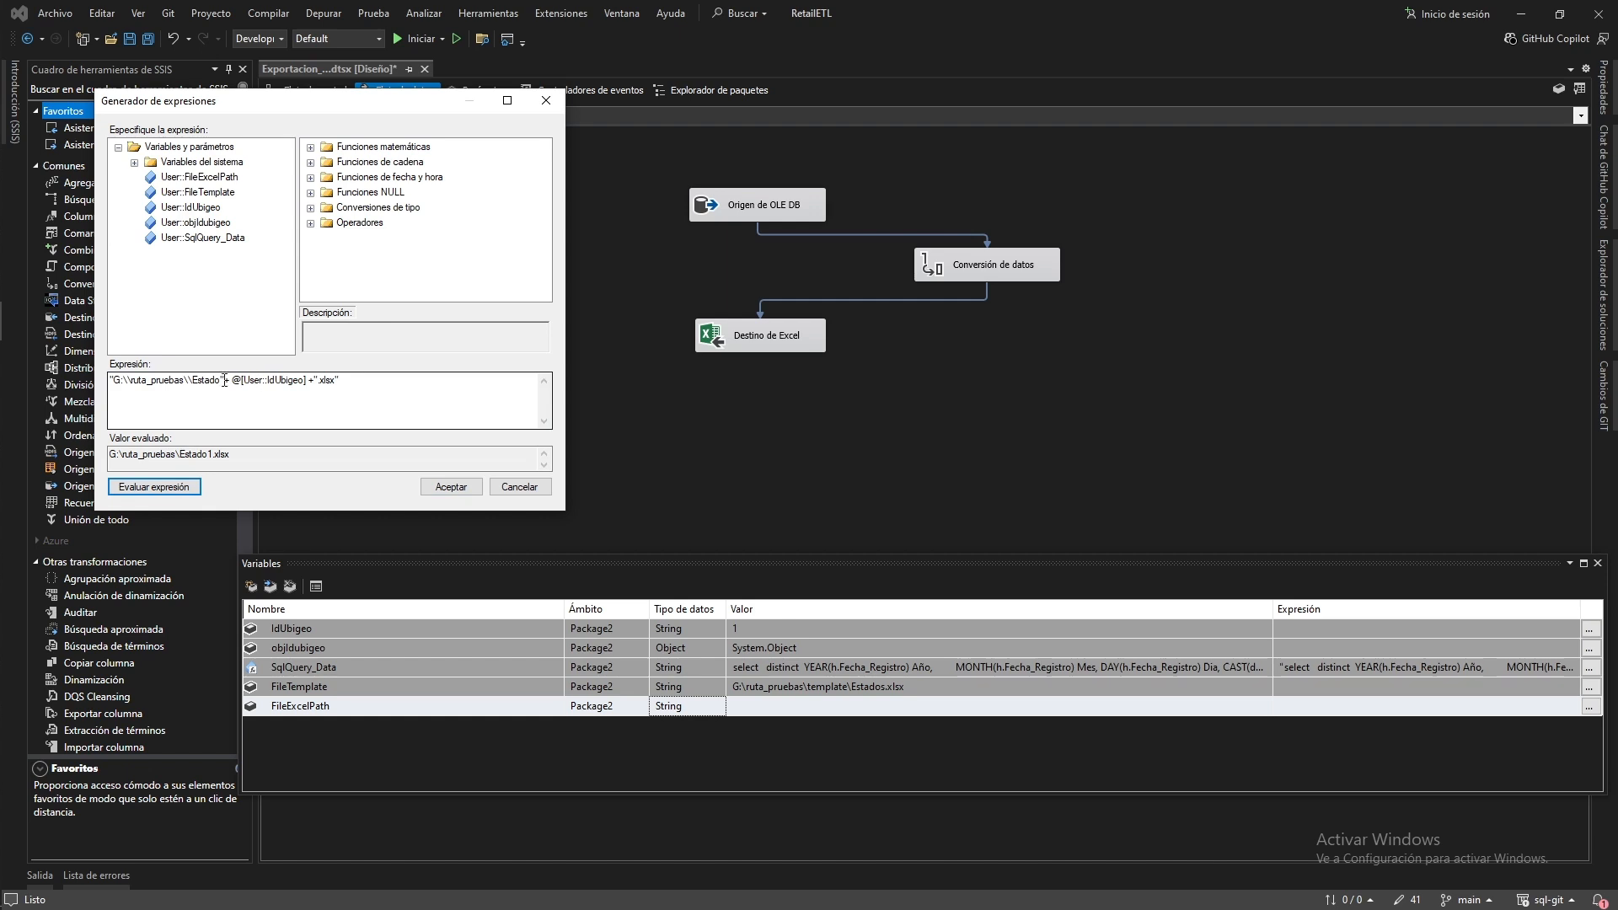
{"action": "left_click", "coordinate": [219, 380]}
{"action": "type", "text": "_"}
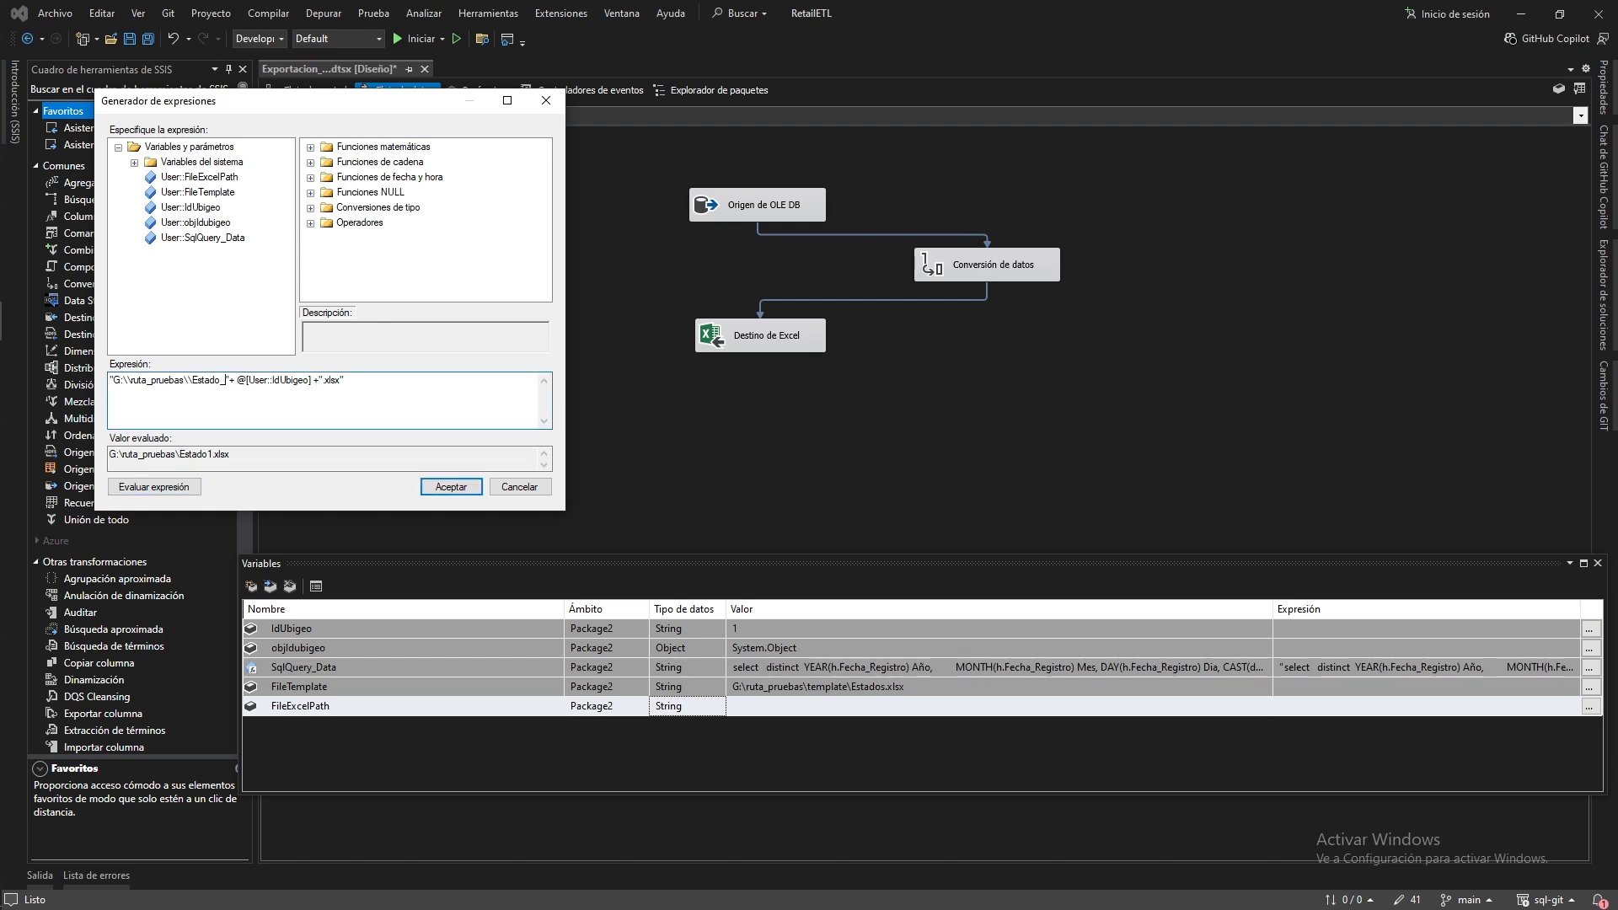
{"action": "left_click", "coordinate": [133, 489]}
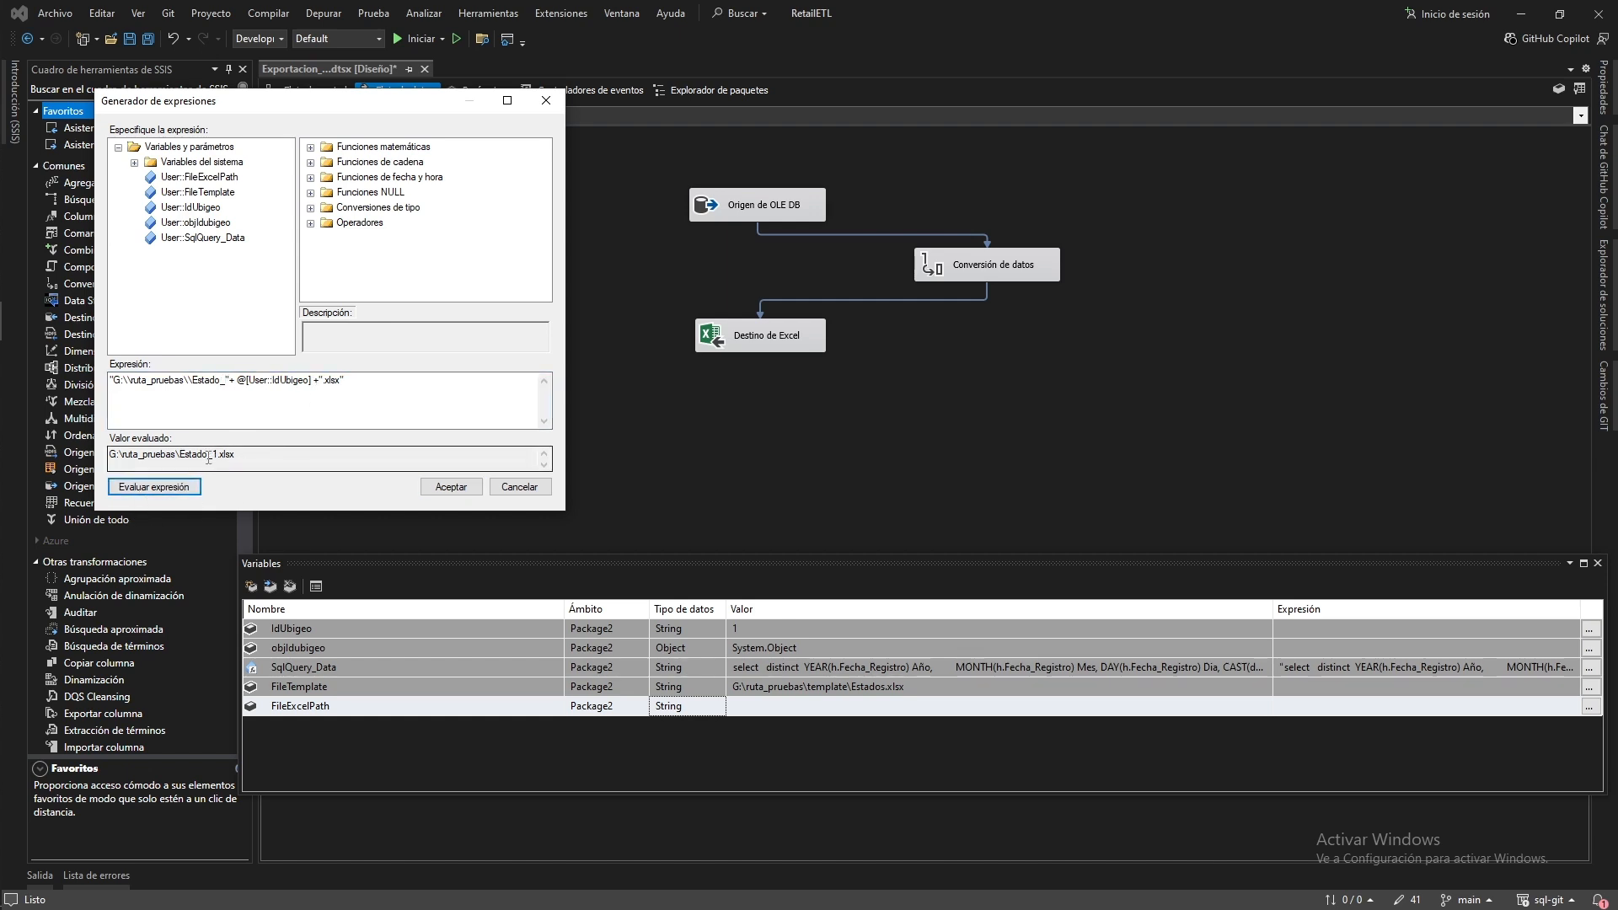
{"action": "left_click", "coordinate": [450, 487]}
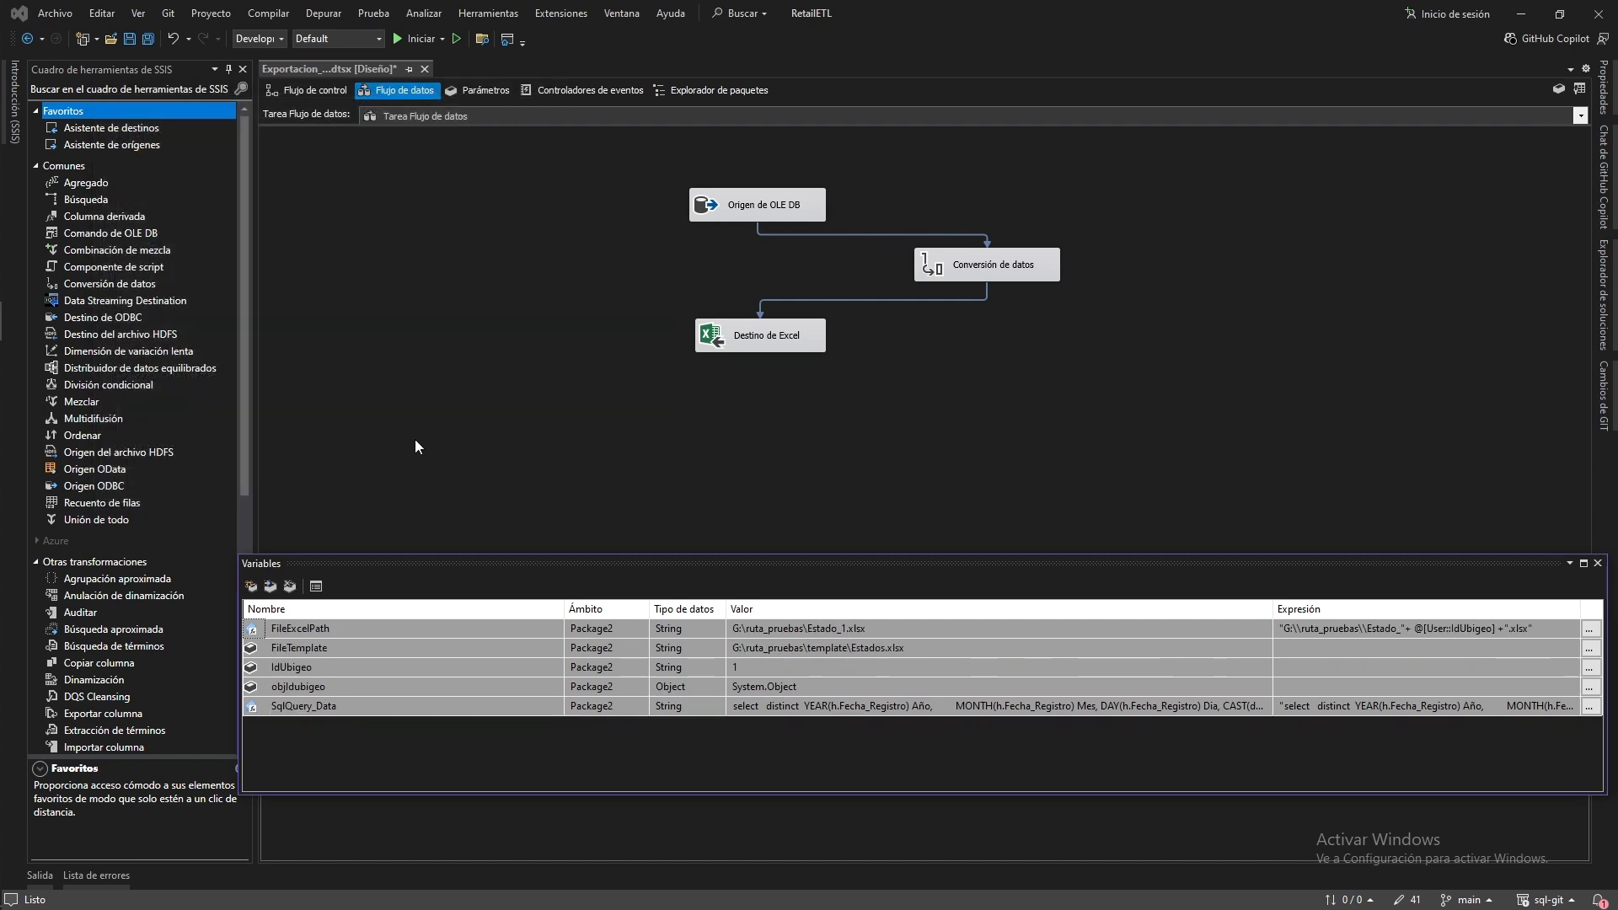
Show the control flow, make the Foreach loop container taller and move Tarea Flujo de datos lower inside it
{"action": "left_click", "coordinate": [649, 528]}
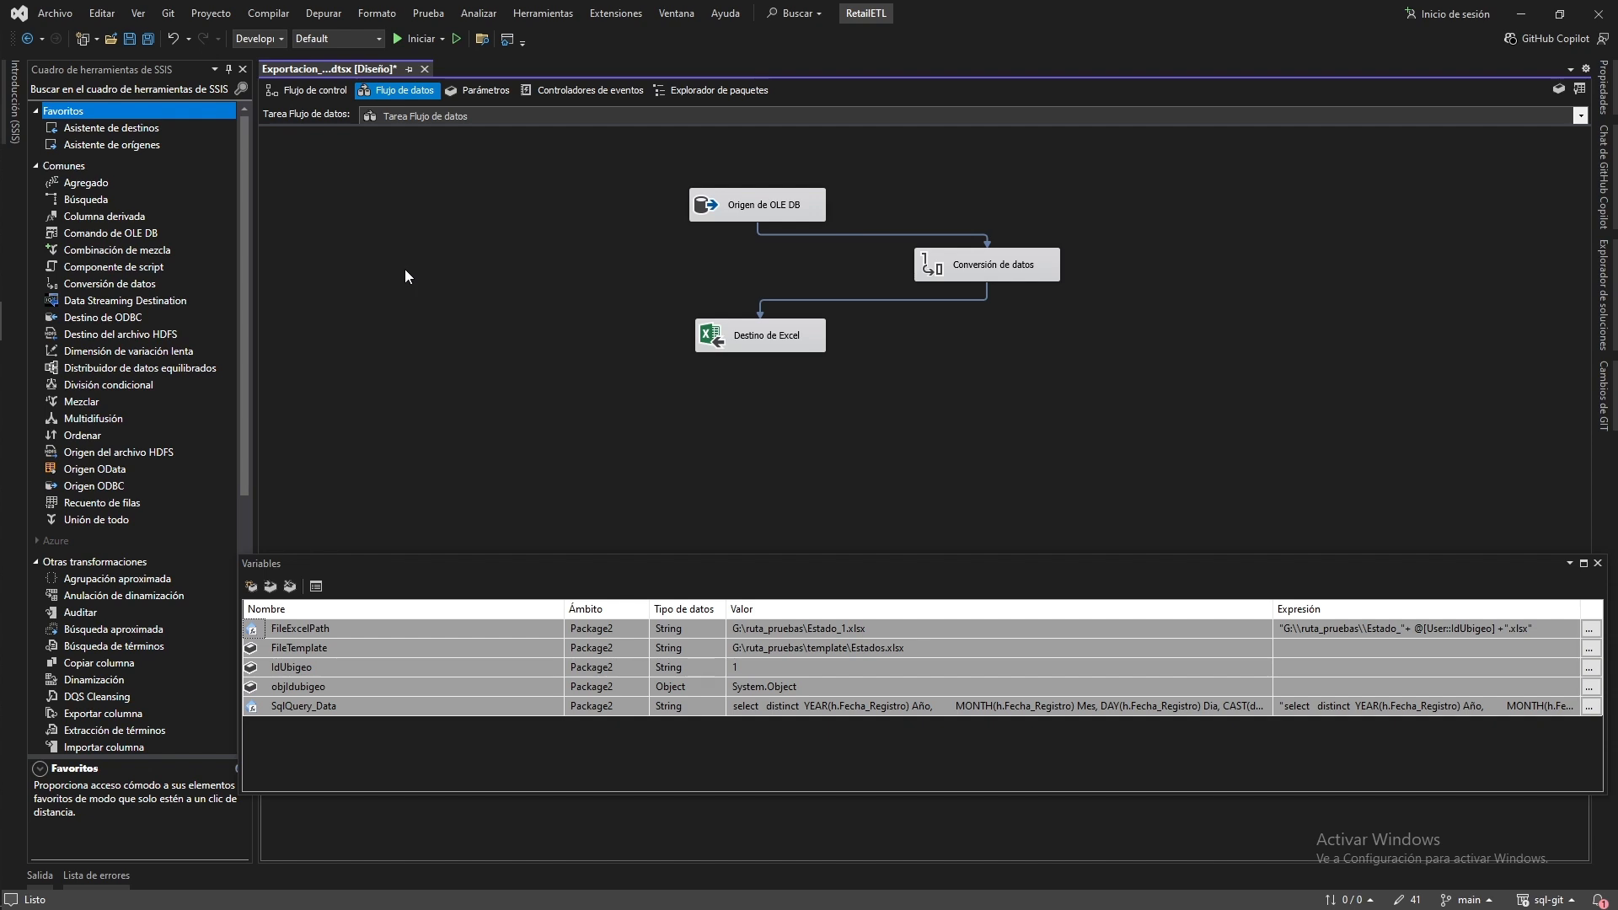
{"action": "left_click", "coordinate": [306, 91]}
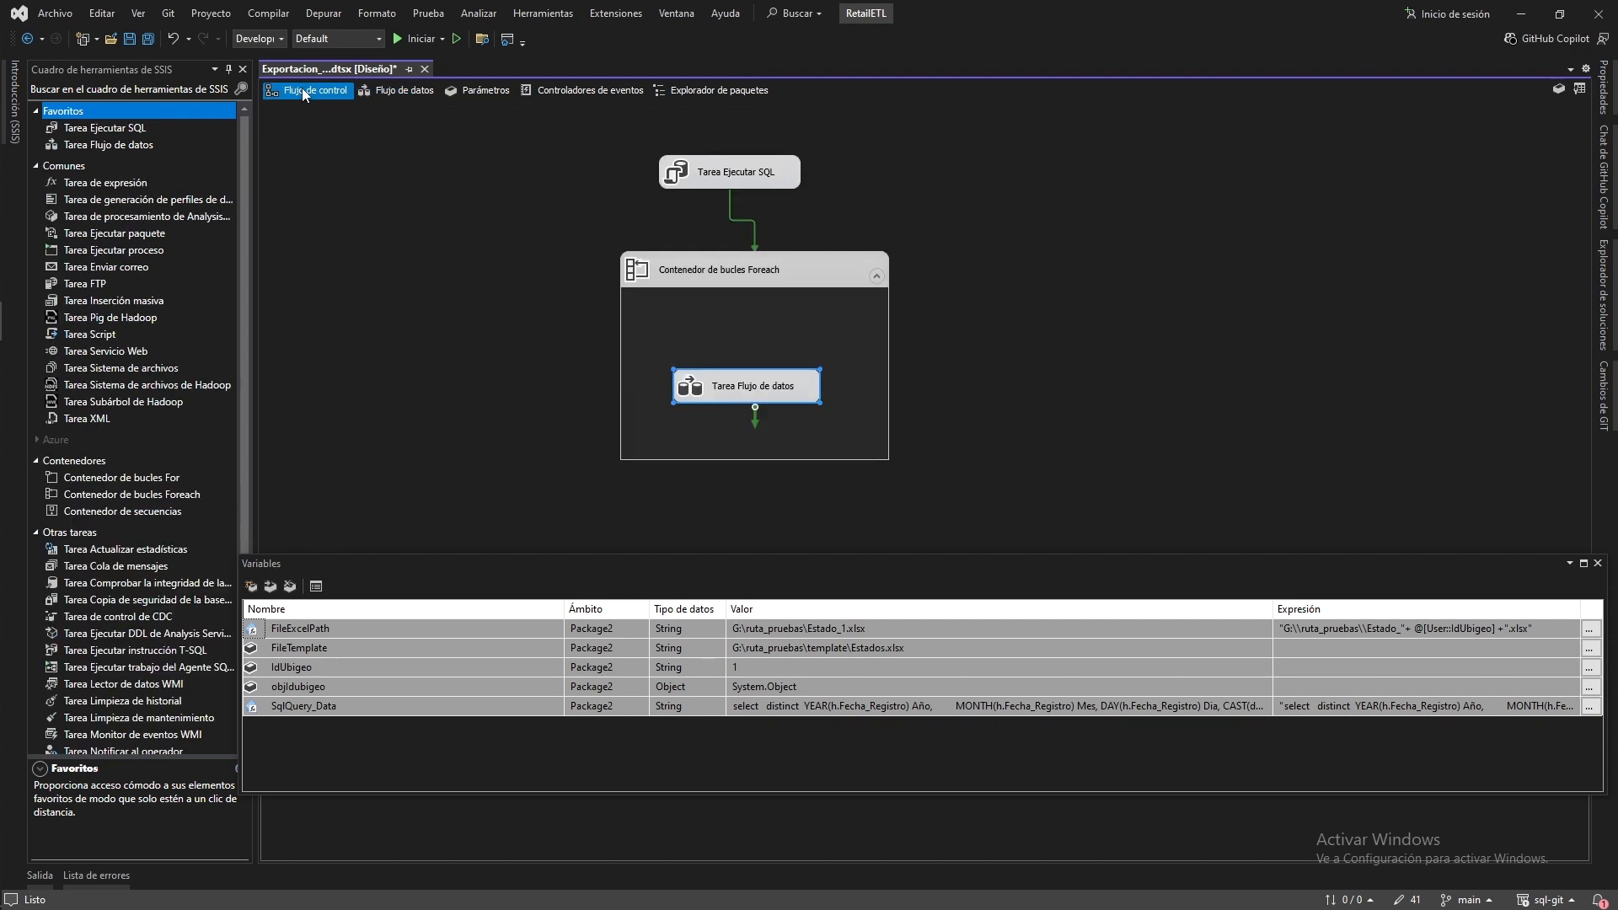
{"action": "left_click", "coordinate": [730, 457]}
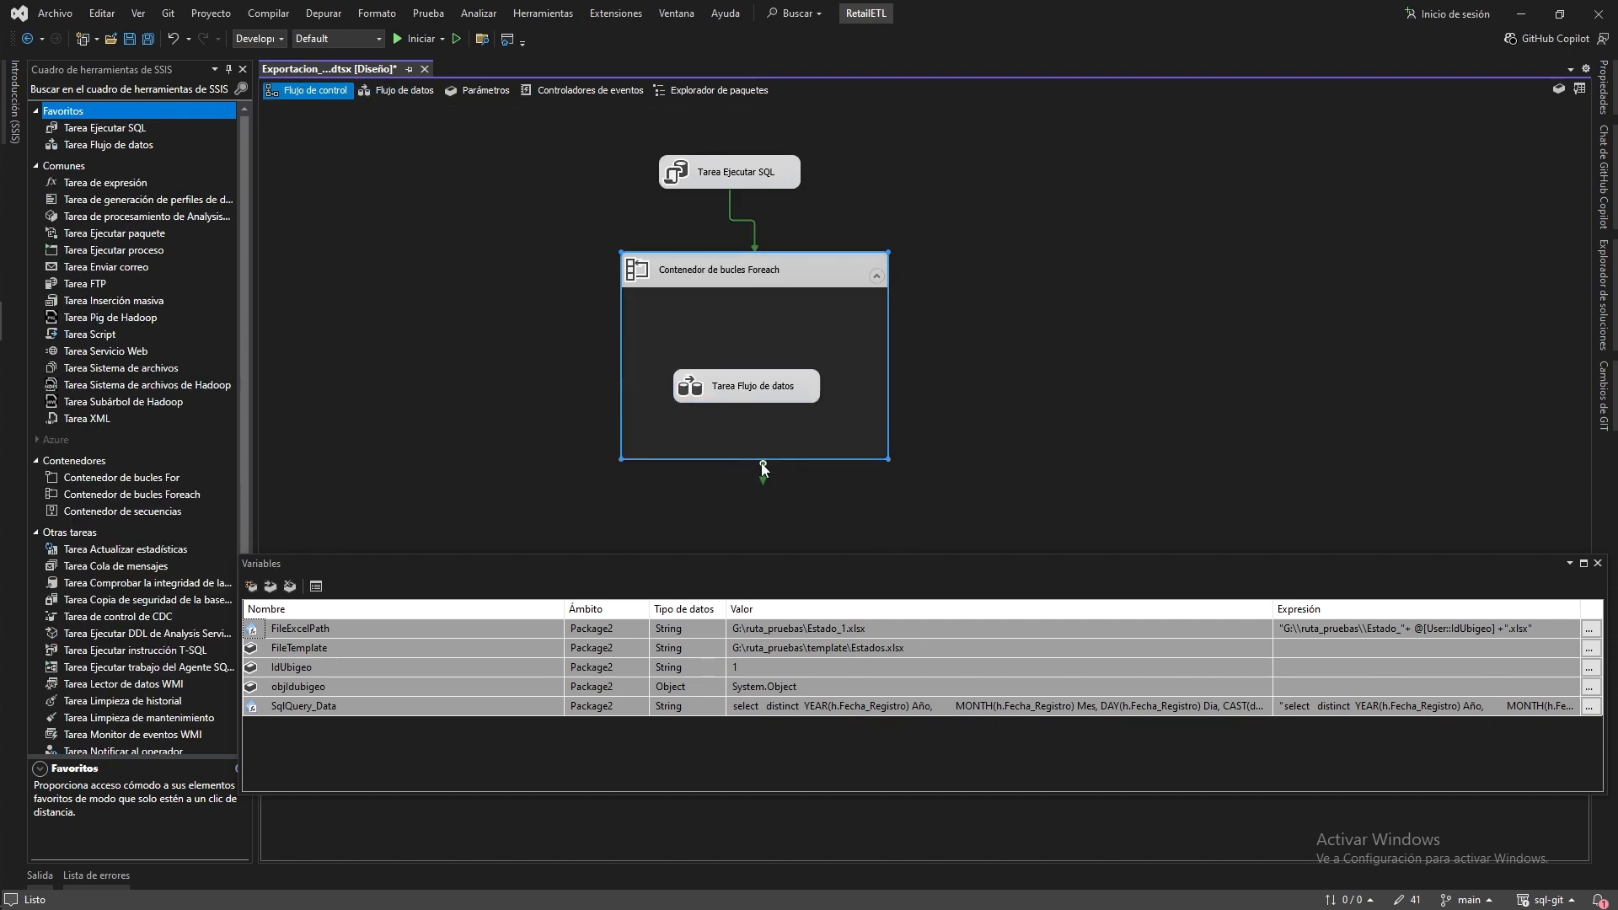
{"action": "left_click_drag", "start_coordinate": [815, 459], "coordinate": [813, 489]}
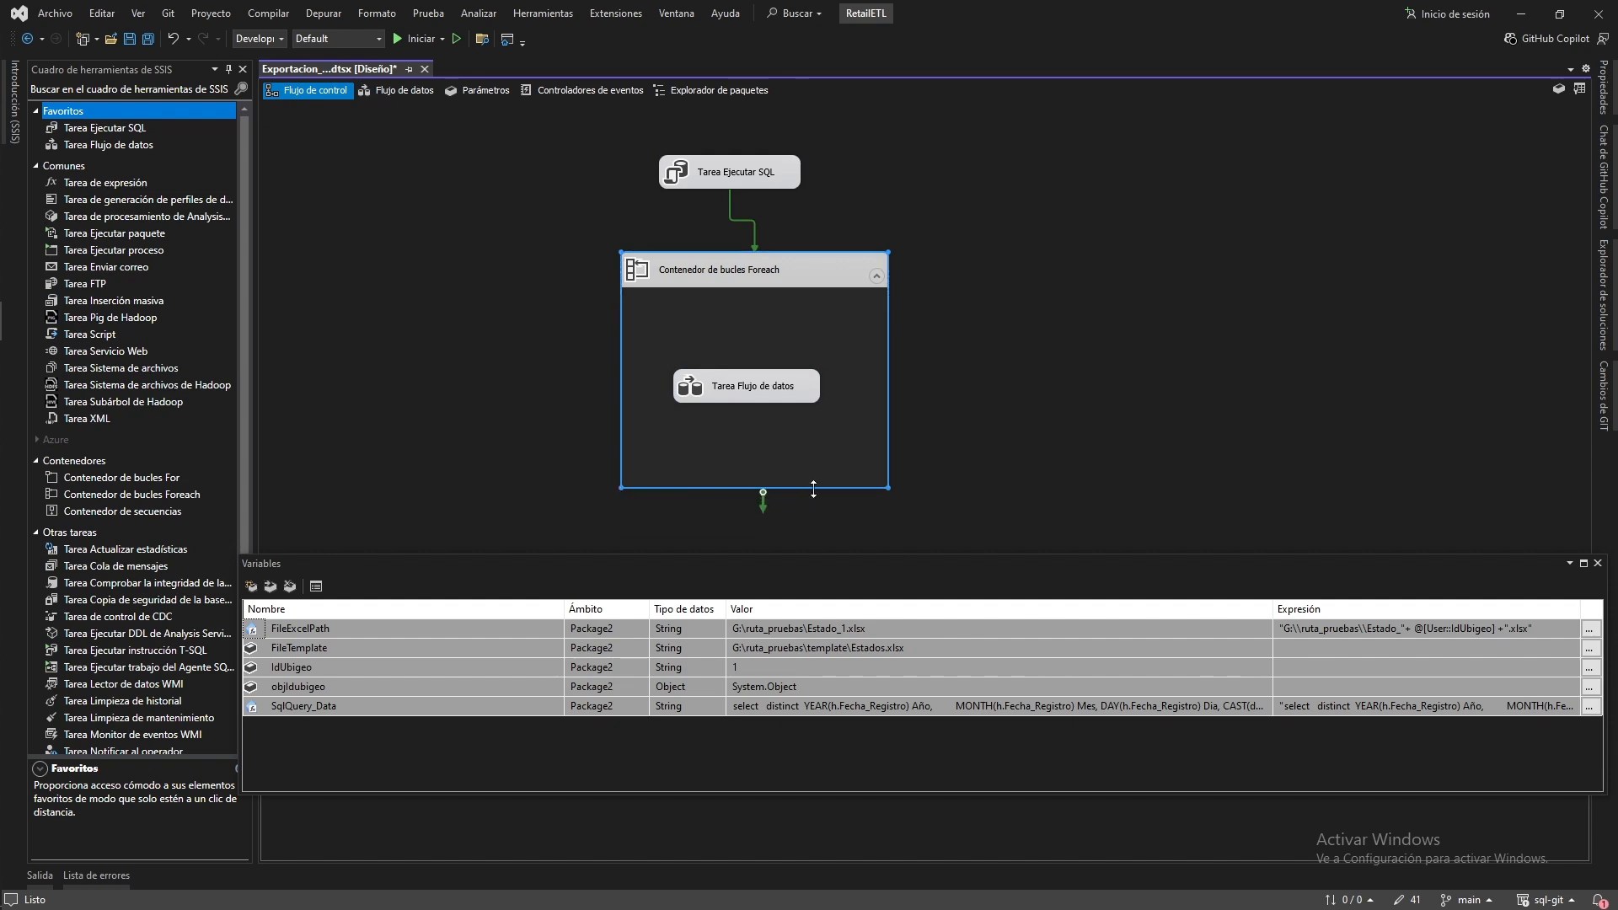
{"action": "left_click_drag", "start_coordinate": [771, 403], "coordinate": [775, 449]}
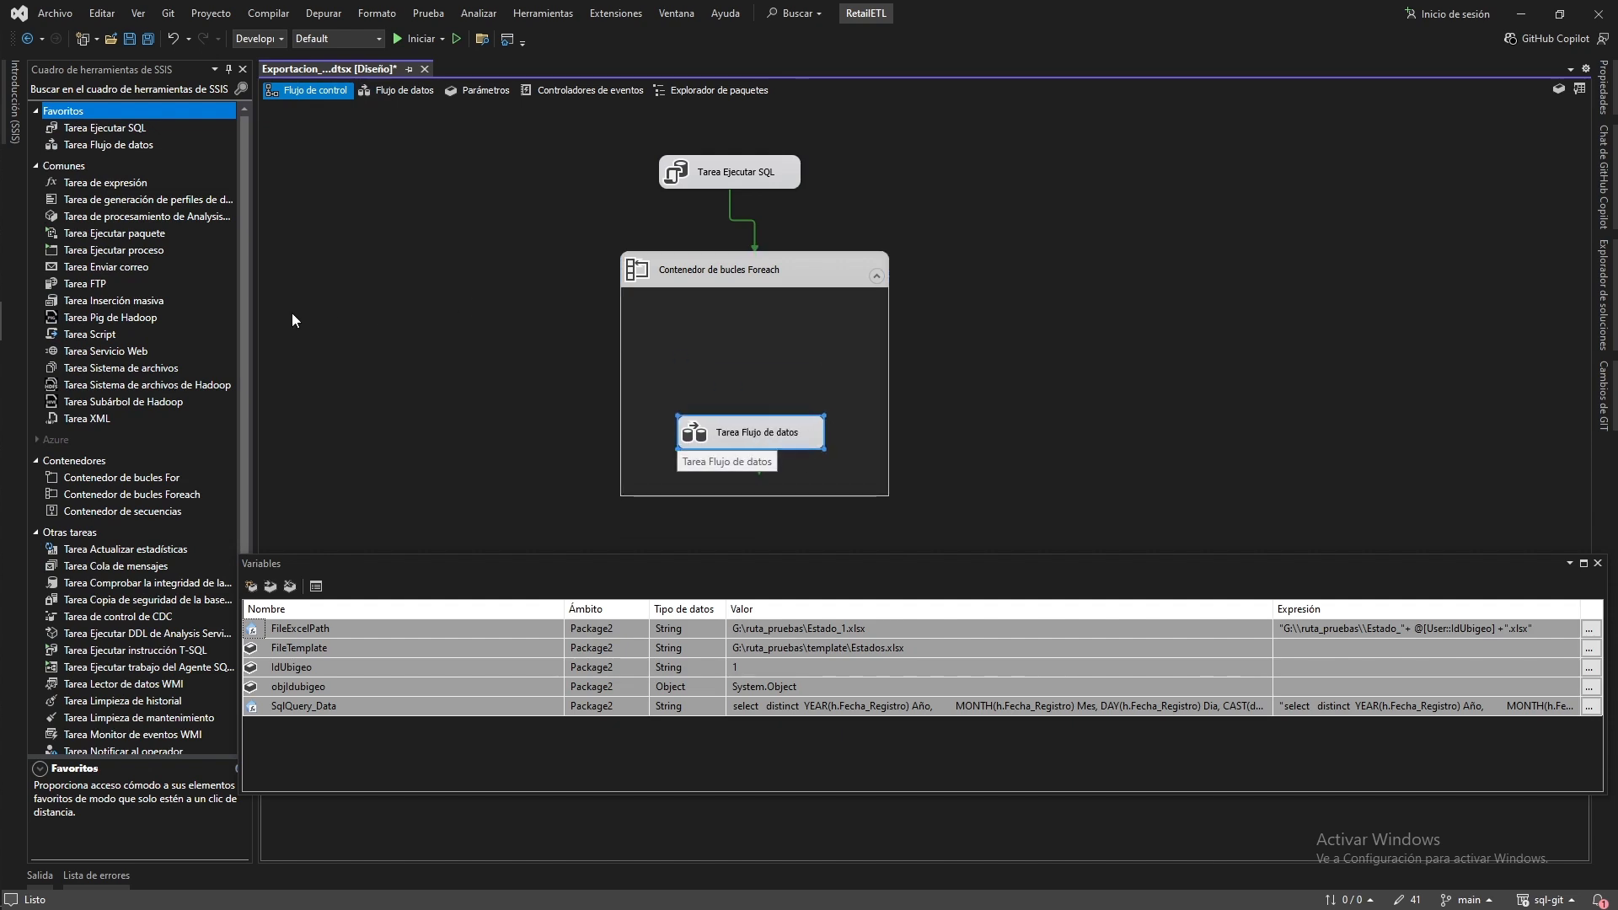
Add a Tarea Sistema de archivos inside the Foreach loop container above Tarea Flujo de datos and open its editor
{"action": "left_click_drag", "start_coordinate": [115, 372], "coordinate": [292, 369]}
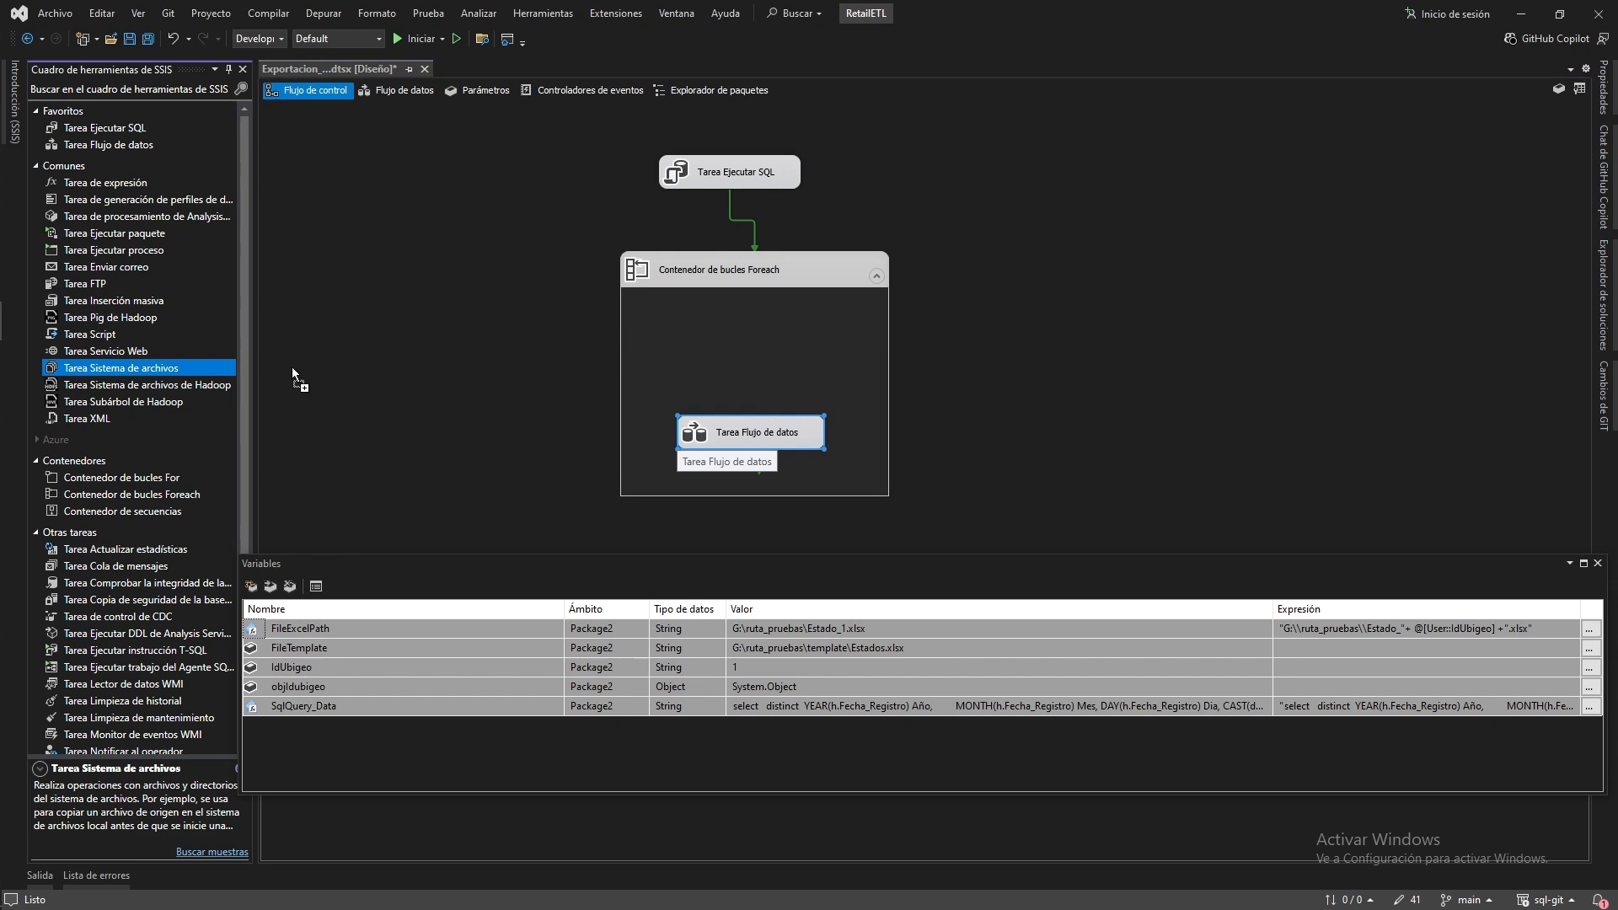
{"action": "left_click_drag", "start_coordinate": [762, 361], "coordinate": [731, 340]}
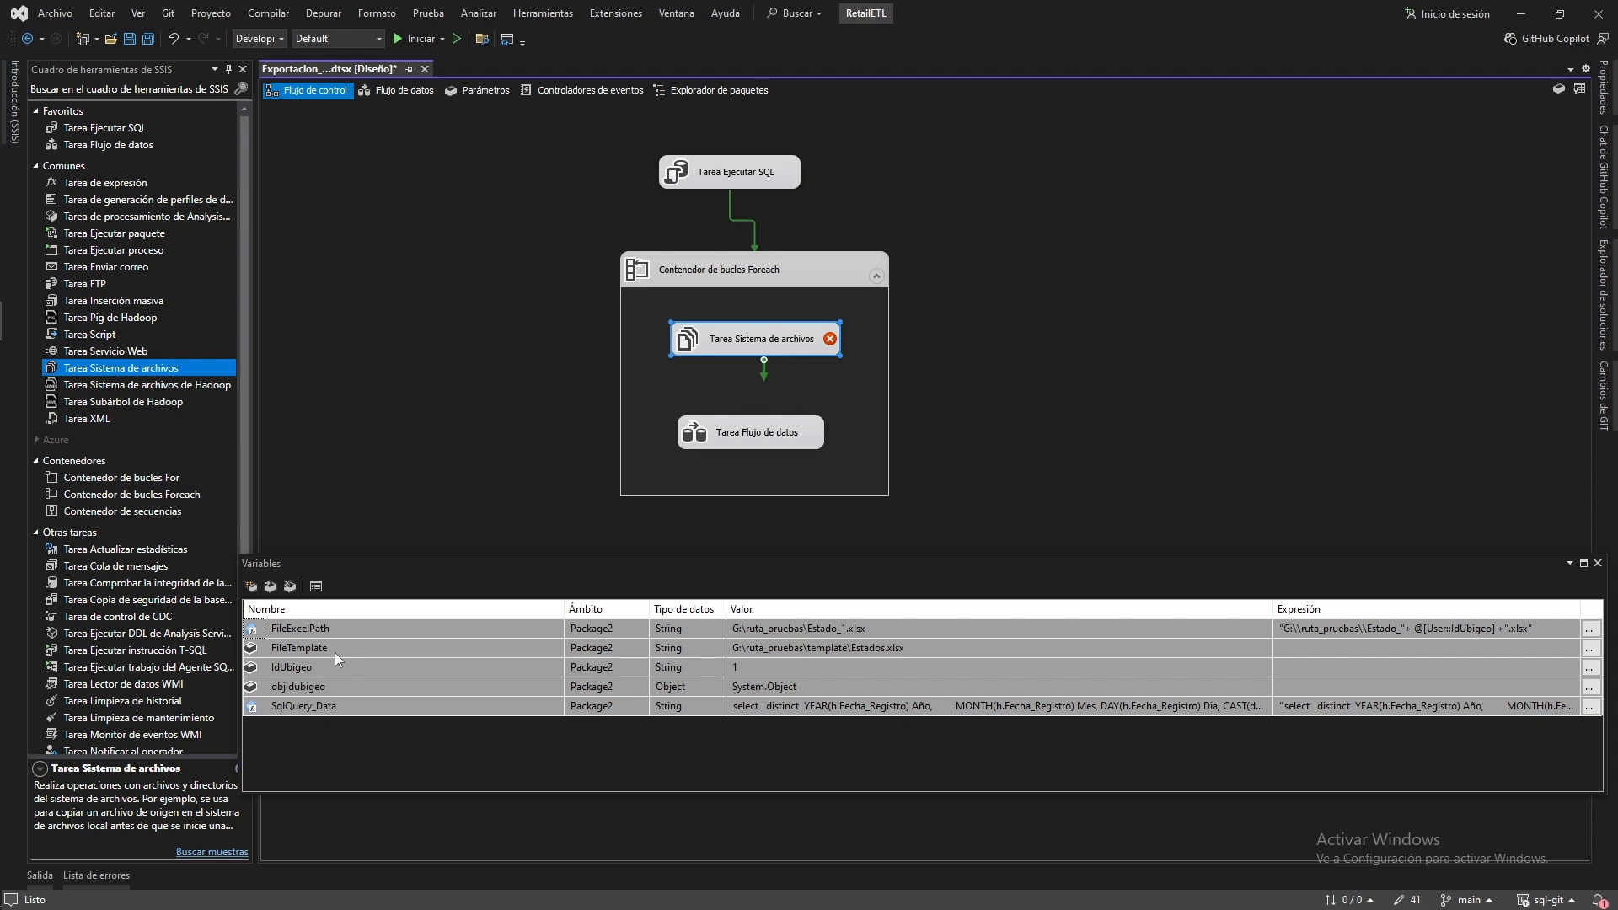
{"action": "double_click", "coordinate": [785, 341]}
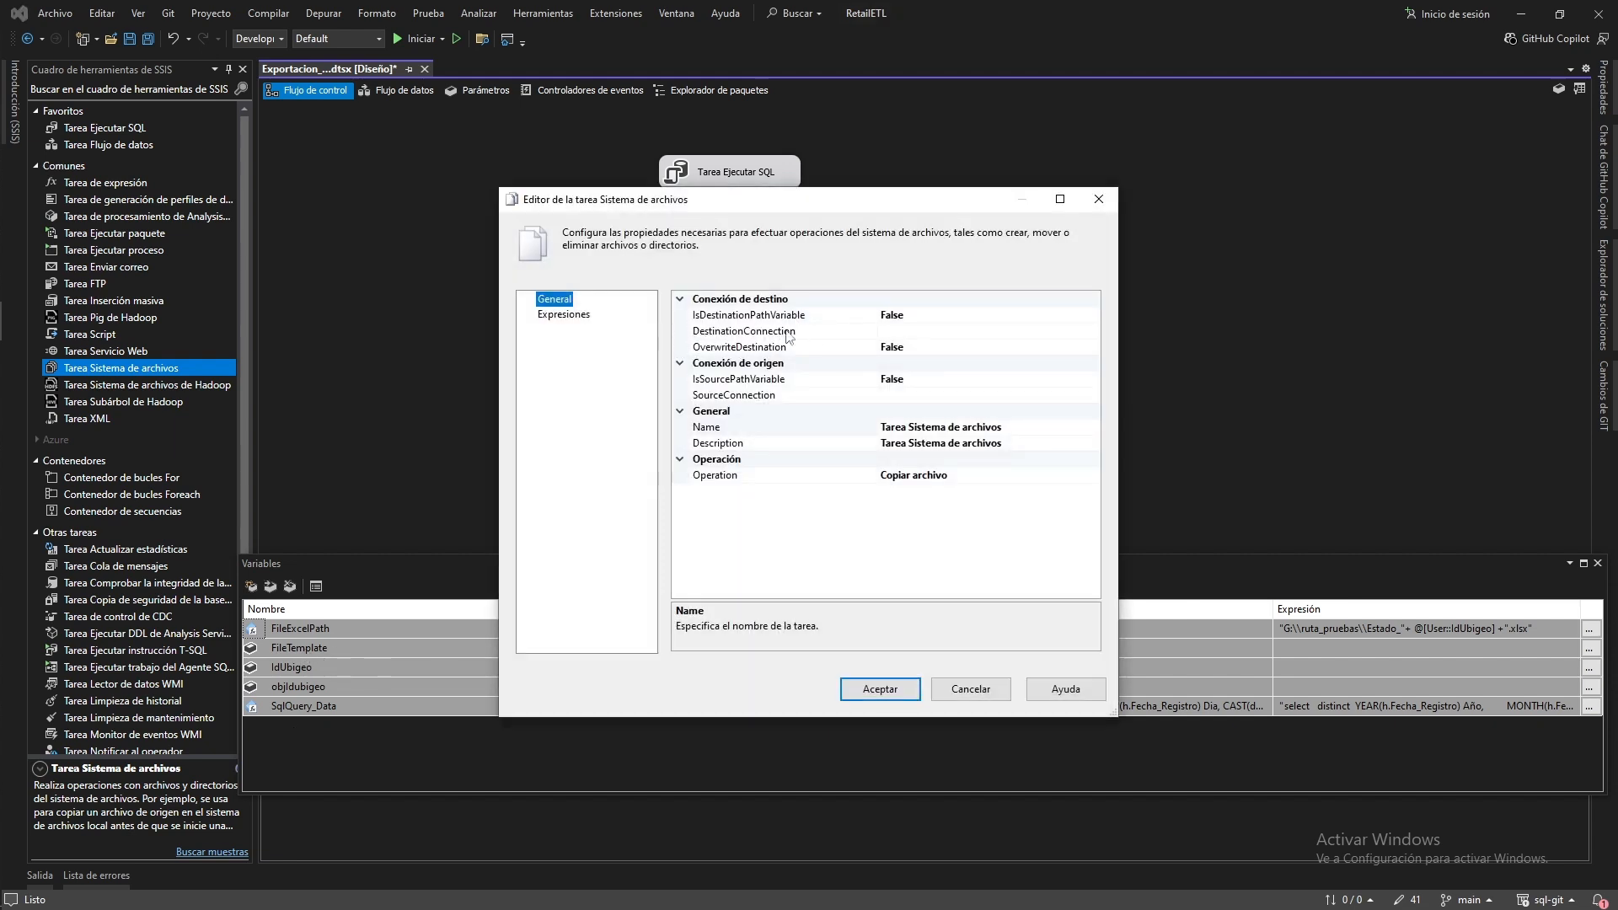
Set IsSourcePathVariable to True and choose User::FileTemplate as the file system task's SourceVariable
{"action": "left_click", "coordinate": [928, 378]}
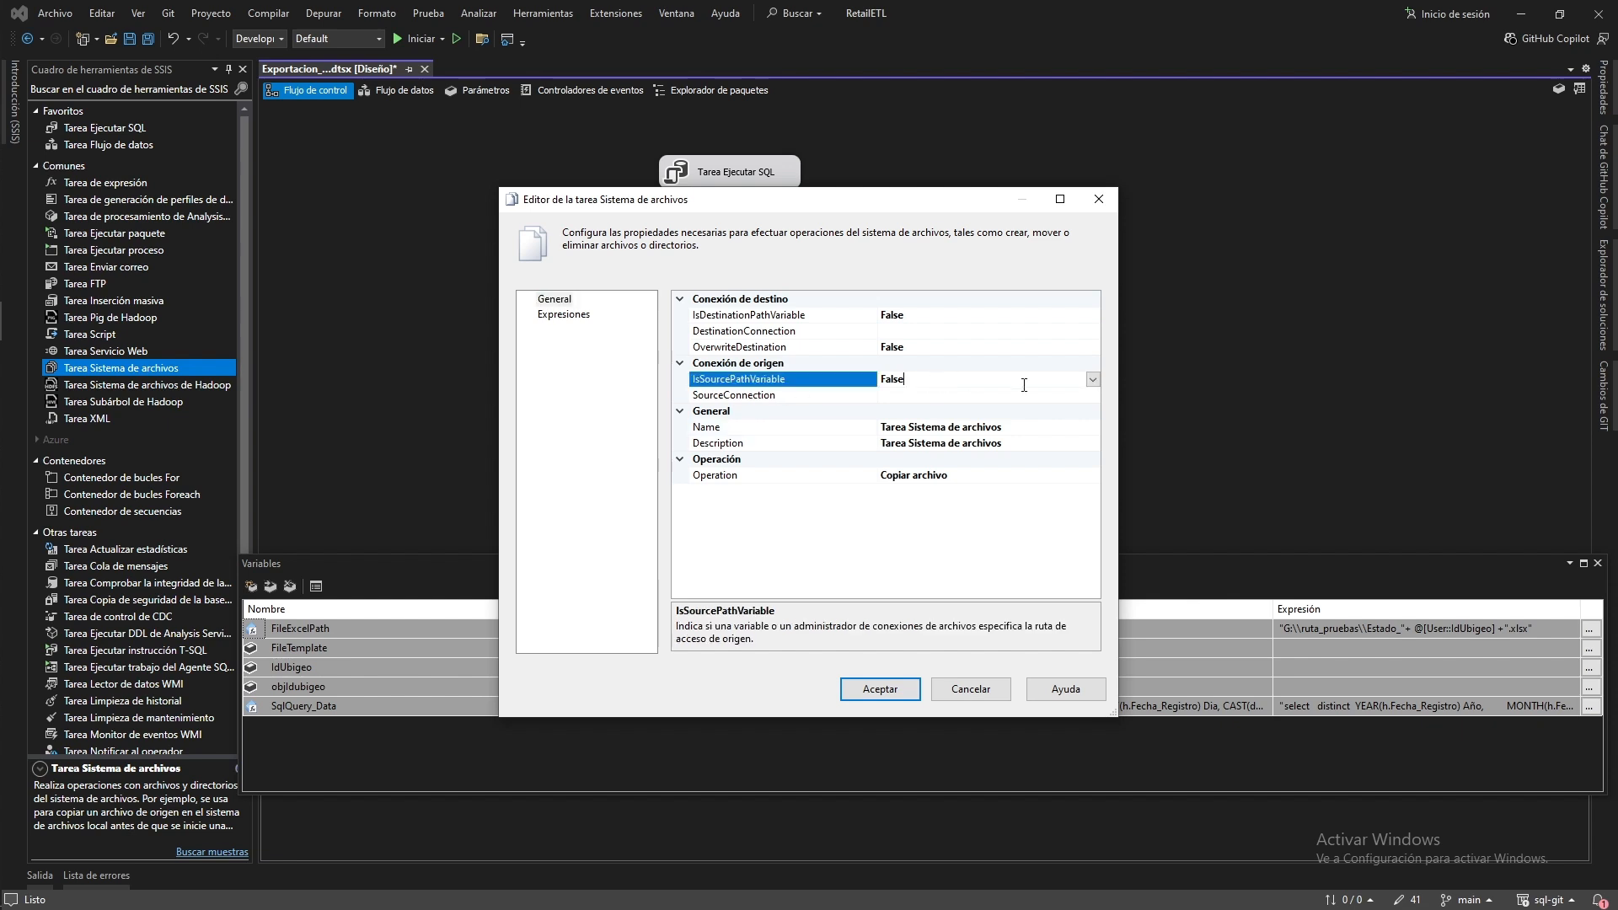
{"action": "left_click", "coordinate": [1092, 379]}
{"action": "left_click", "coordinate": [915, 398]}
{"action": "left_click", "coordinate": [916, 396]}
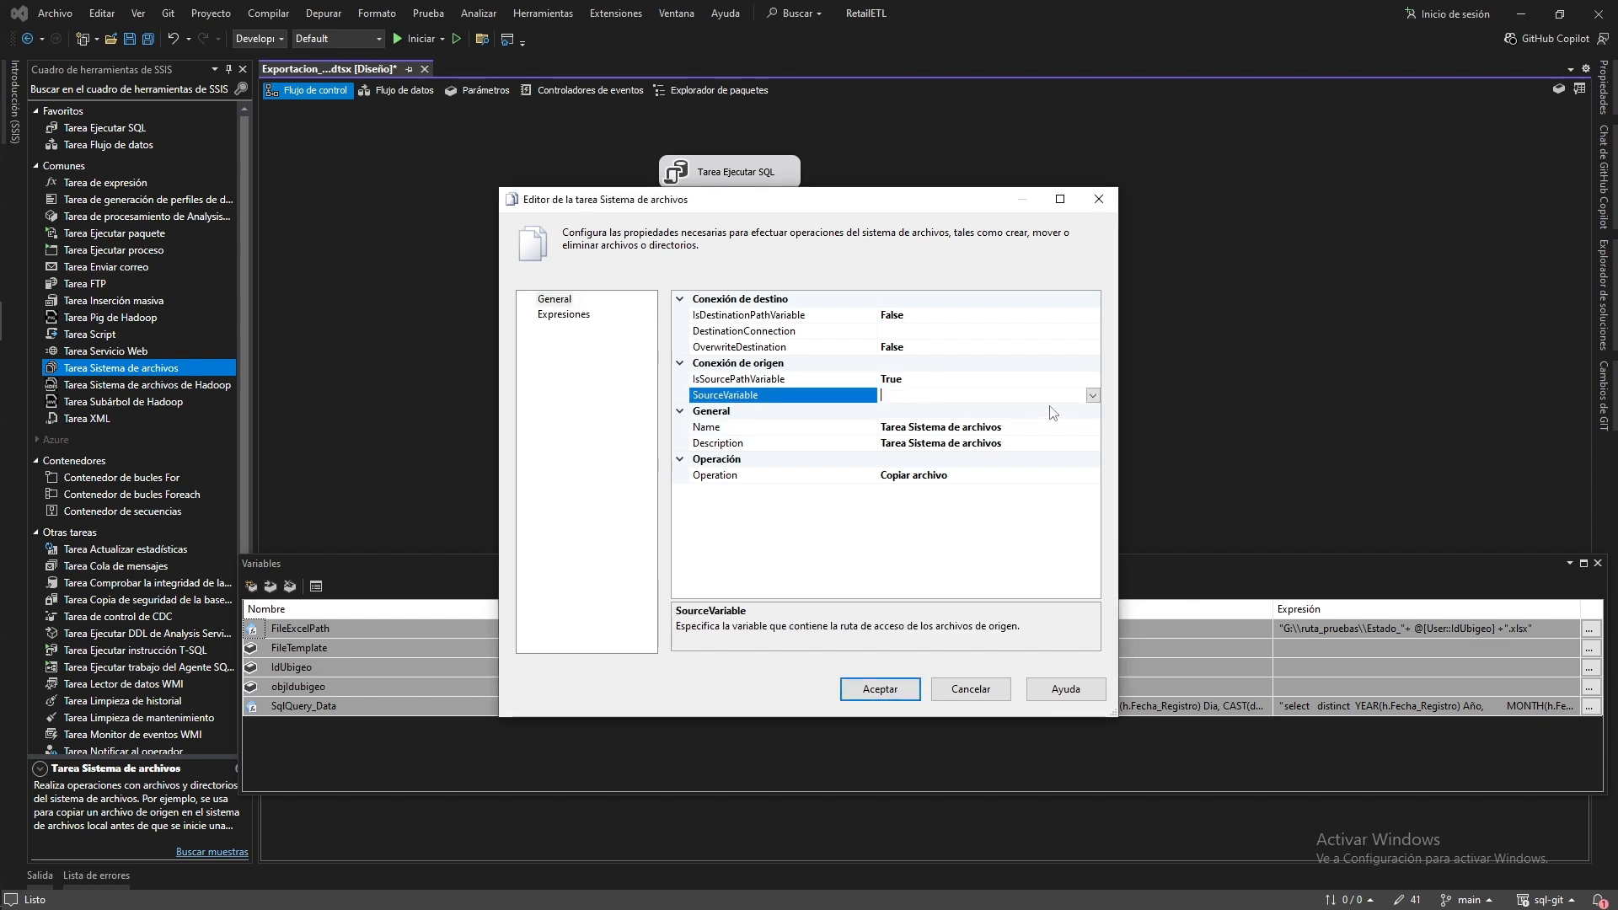
{"action": "left_click", "coordinate": [1092, 395]}
{"action": "scroll", "coordinate": [964, 517], "scroll_direction": "down", "scroll_amount": 8}
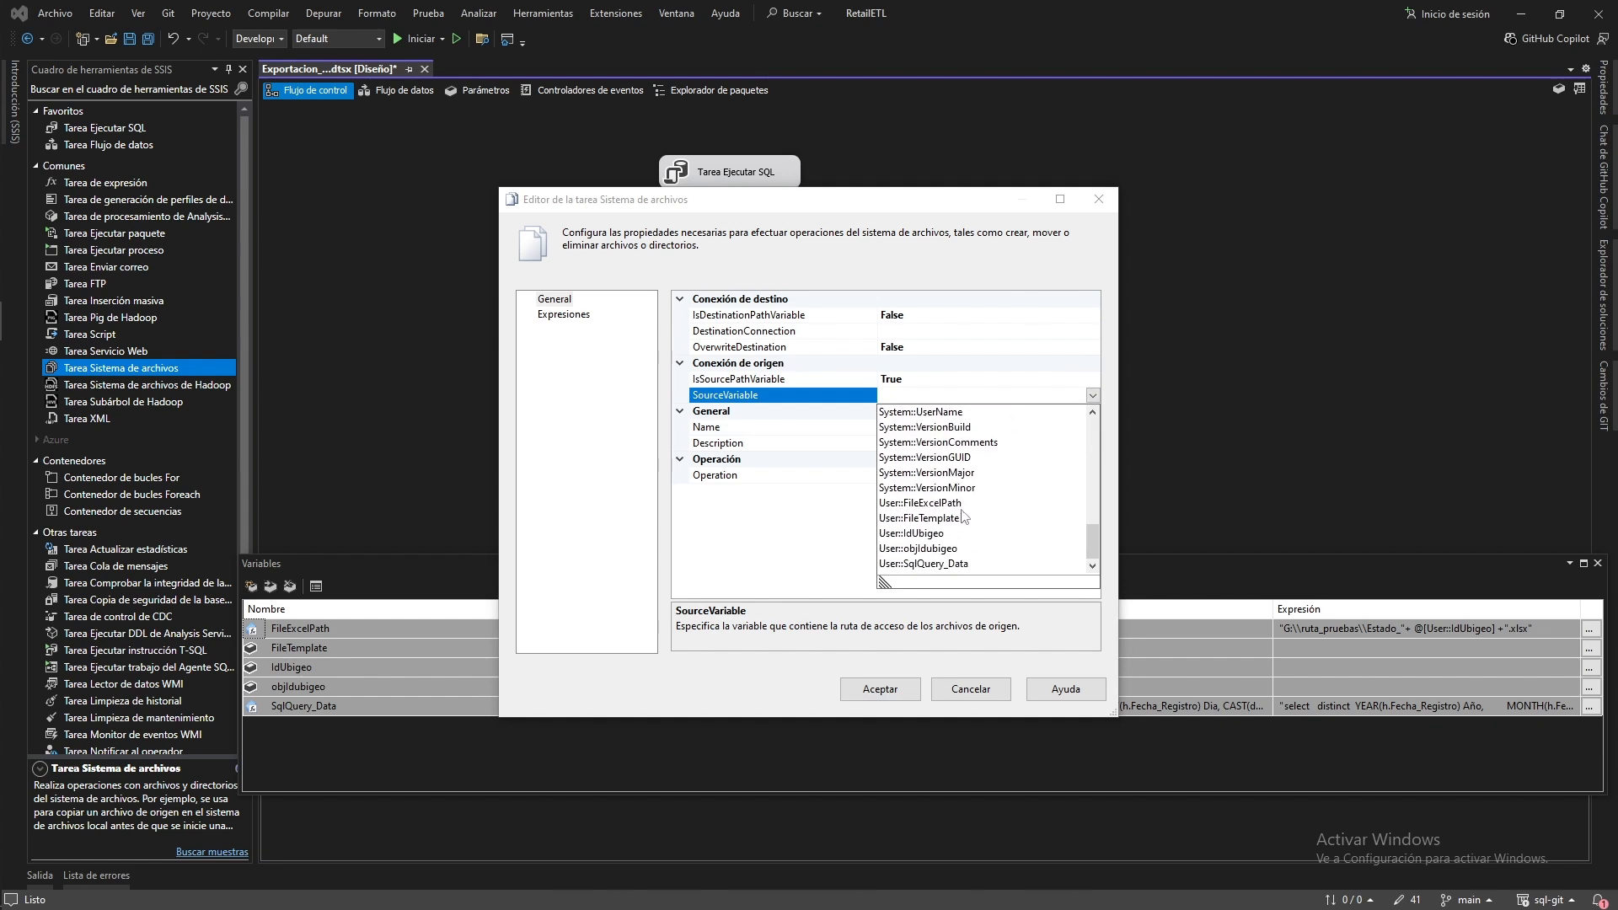
{"action": "left_click", "coordinate": [924, 519]}
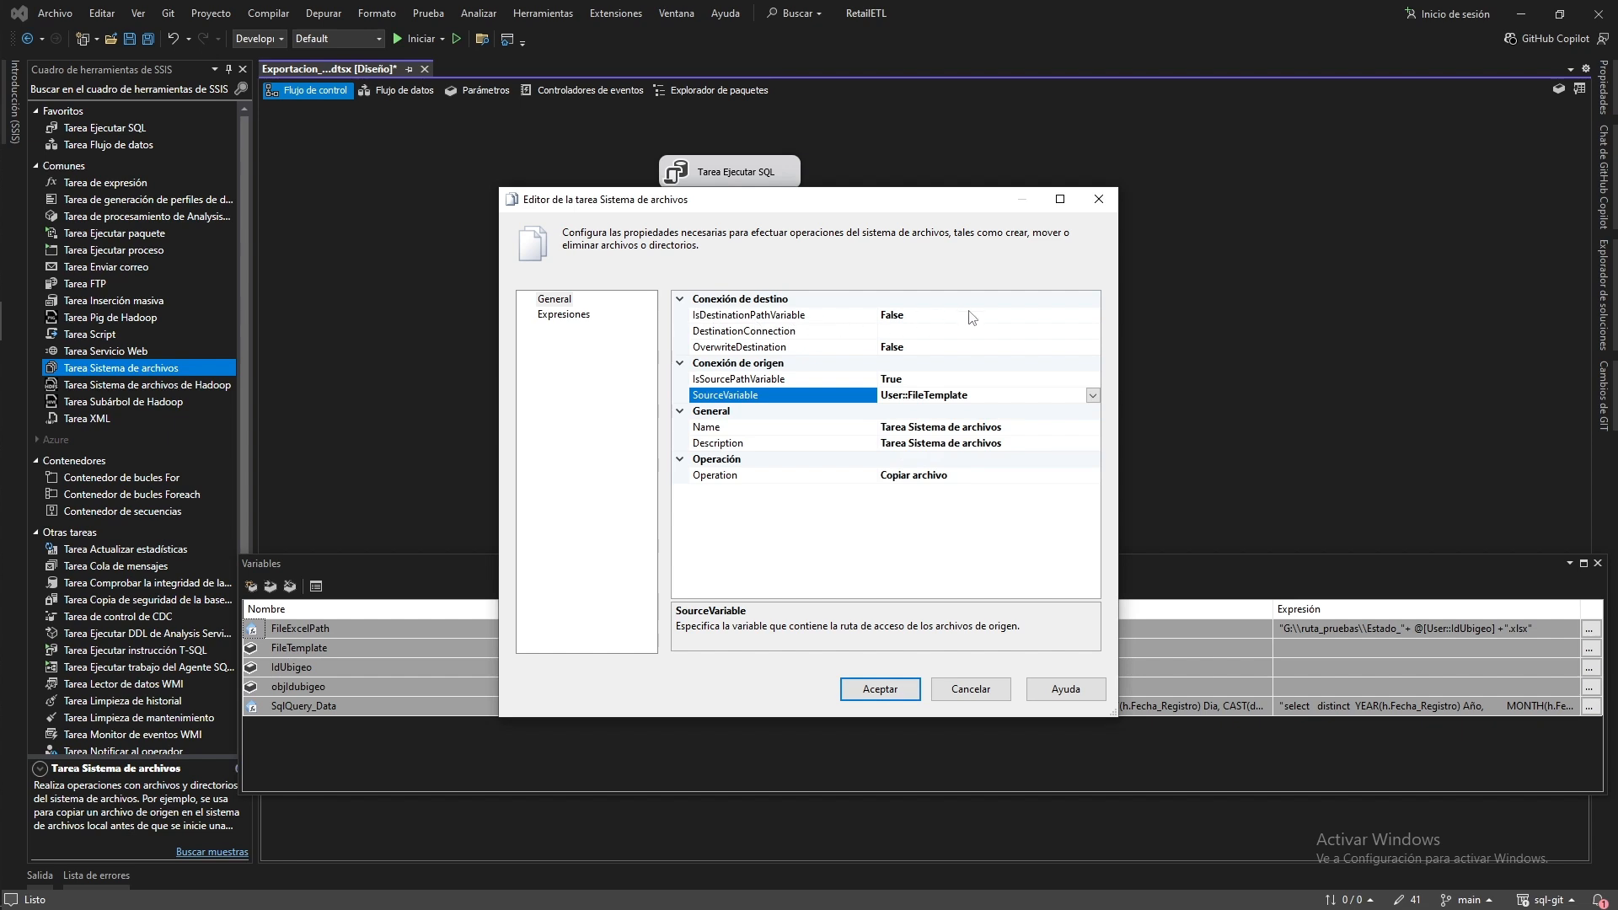
Set IsDestinationPathVariable to True and choose User::FileExcelPath as the DestinationVariable
{"action": "left_click", "coordinate": [1070, 317]}
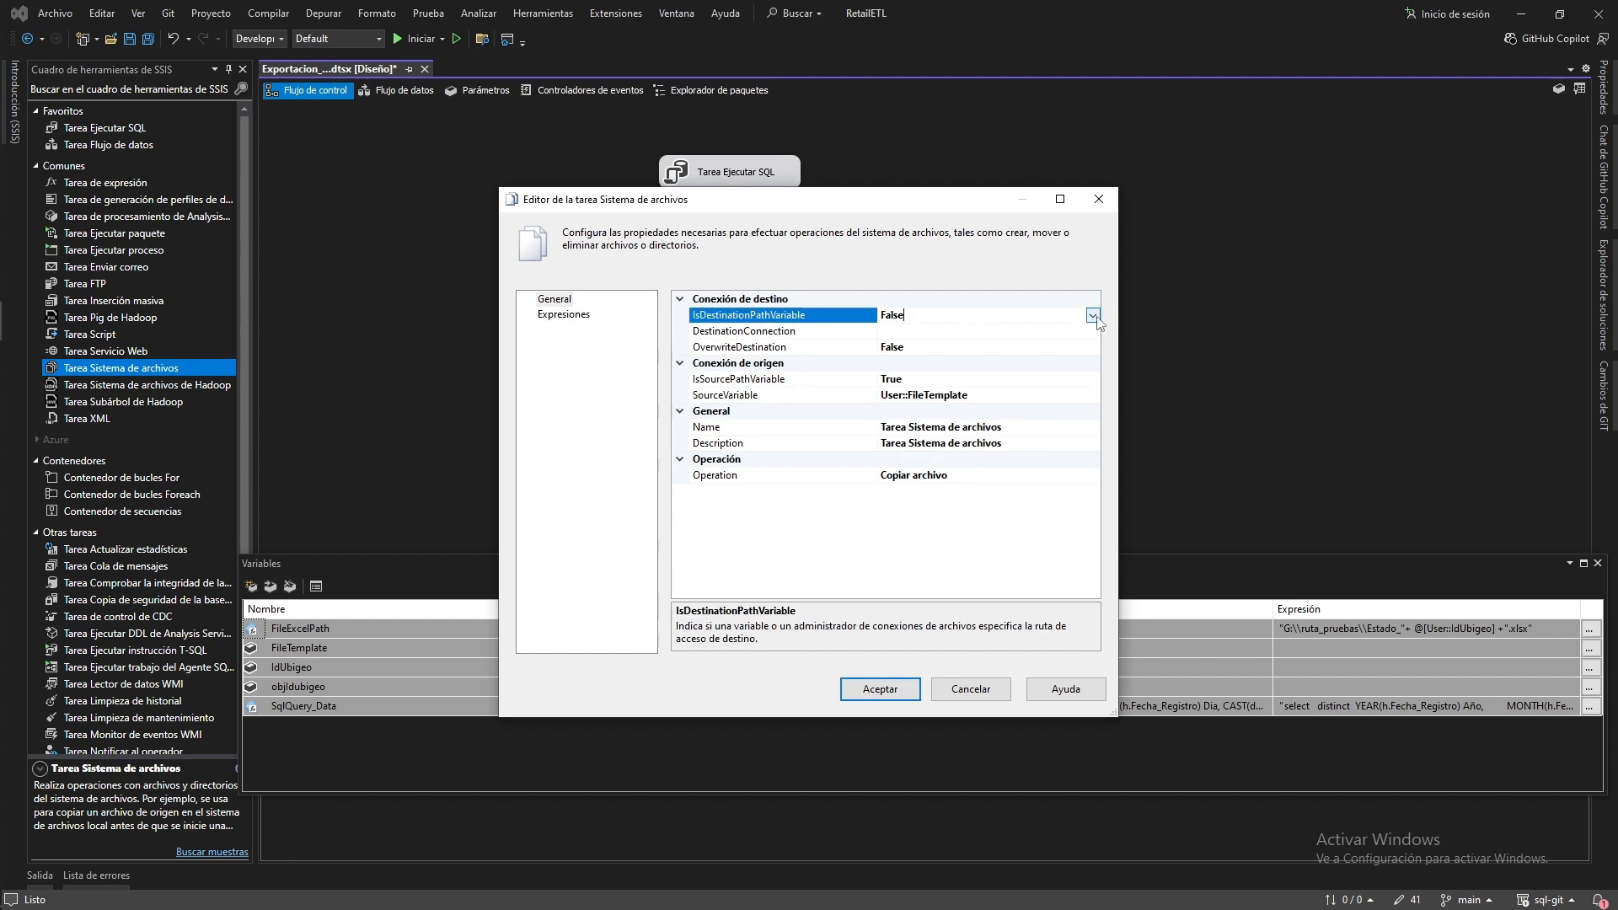
{"action": "left_click", "coordinate": [1092, 315]}
{"action": "left_click", "coordinate": [944, 345]}
{"action": "left_click", "coordinate": [1084, 332]}
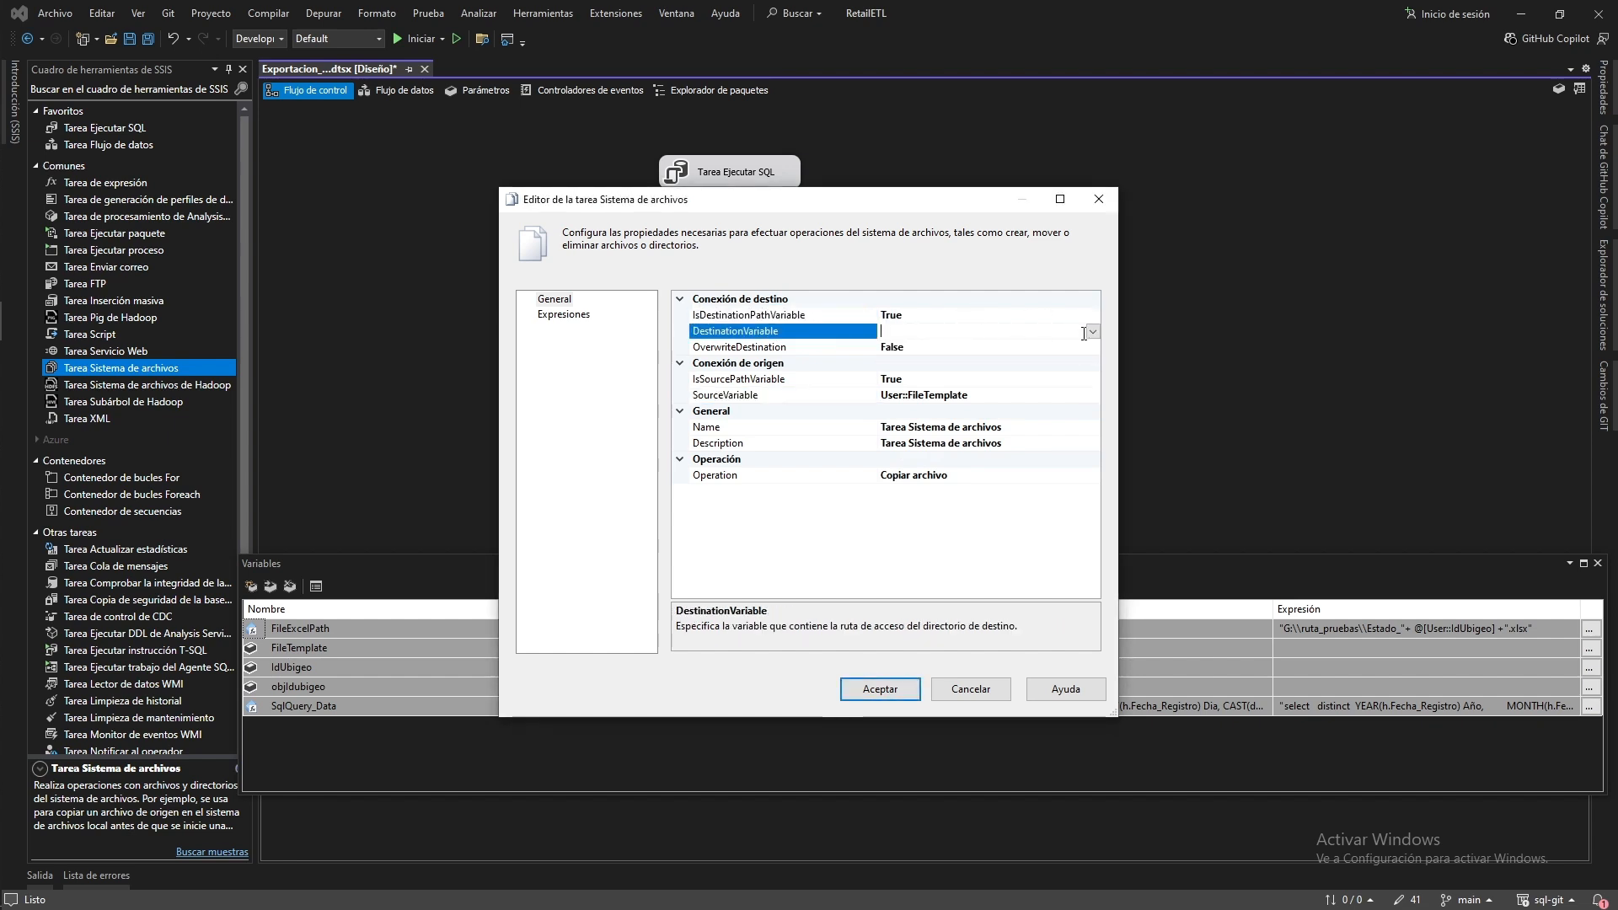
{"action": "left_click", "coordinate": [1092, 332]}
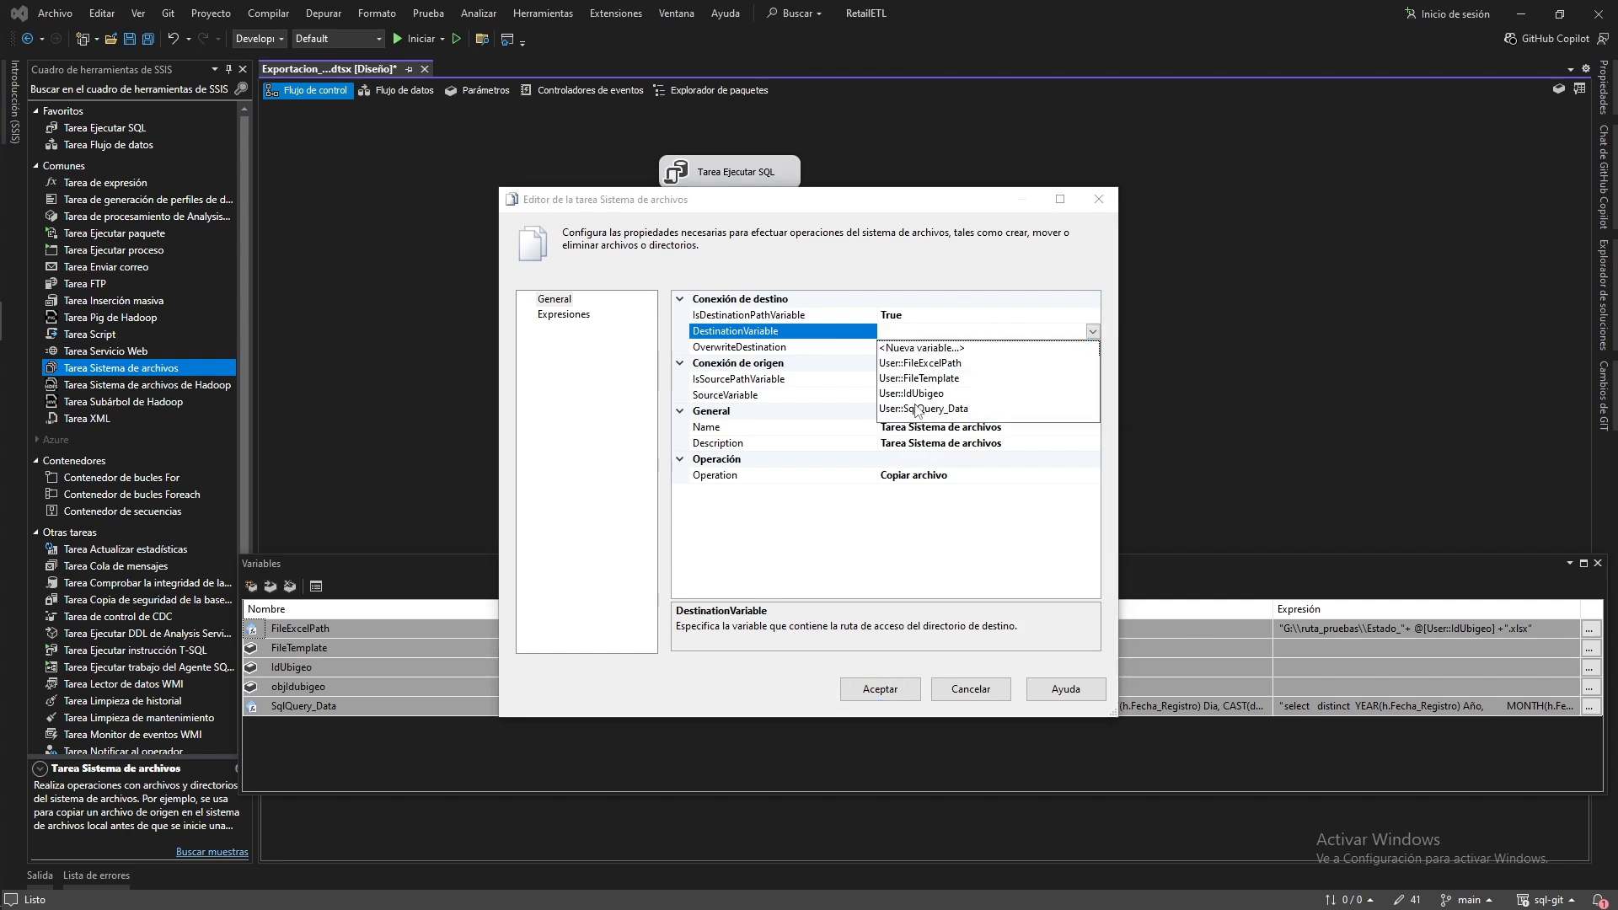
{"action": "left_click", "coordinate": [944, 363]}
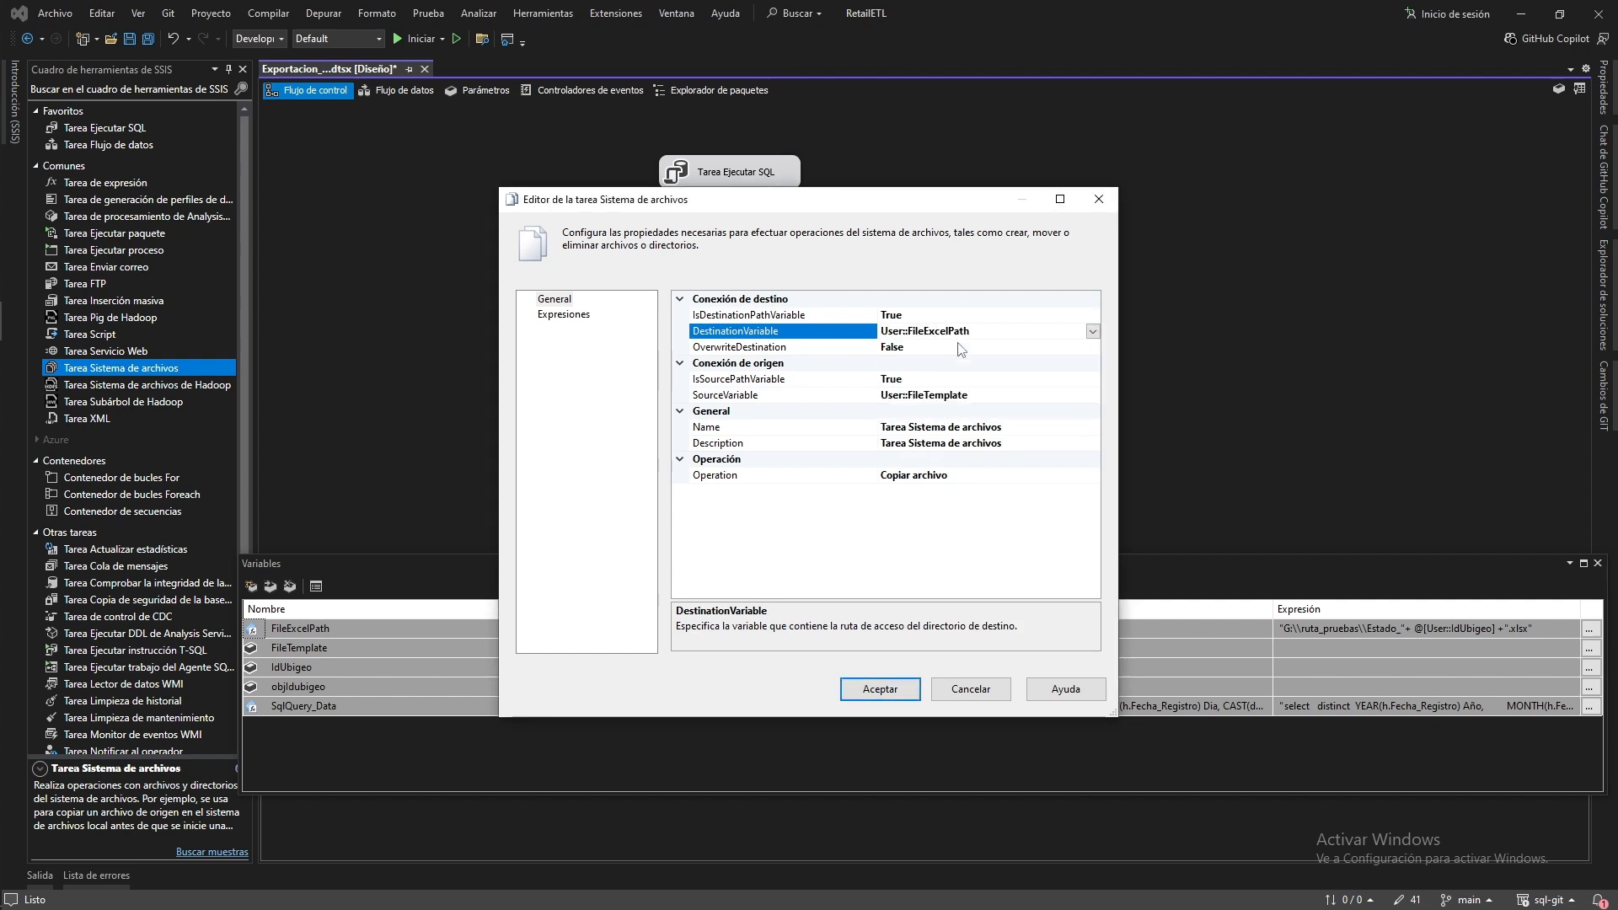
Set OverwriteDestination to True and accept the file system task's configuration
{"action": "left_click", "coordinate": [948, 347]}
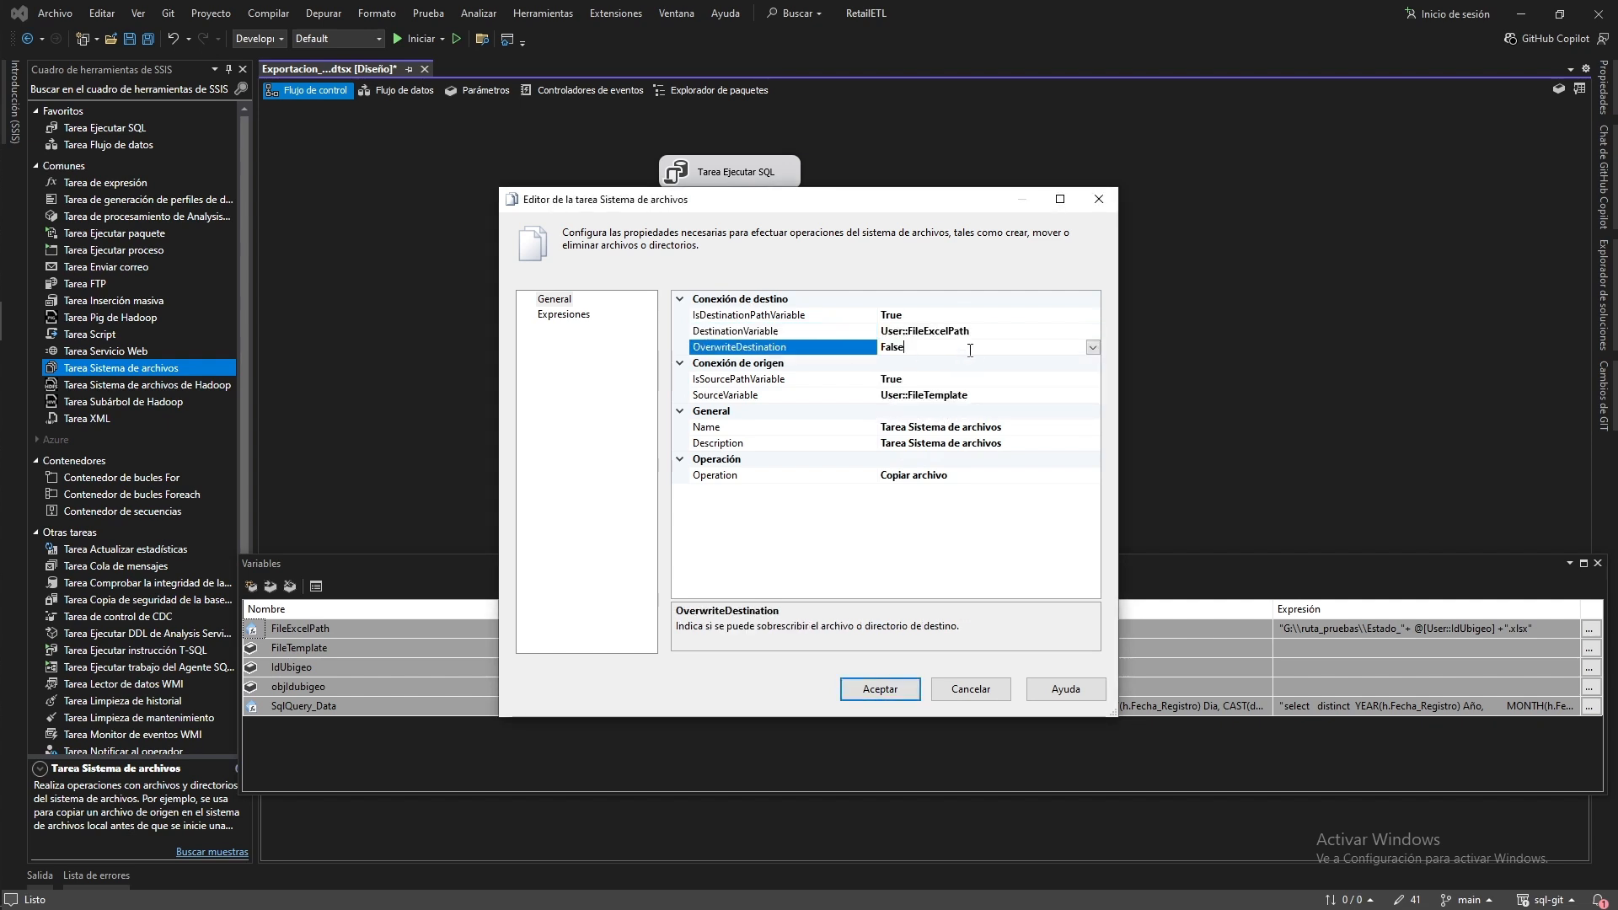
{"action": "left_click", "coordinate": [1092, 348]}
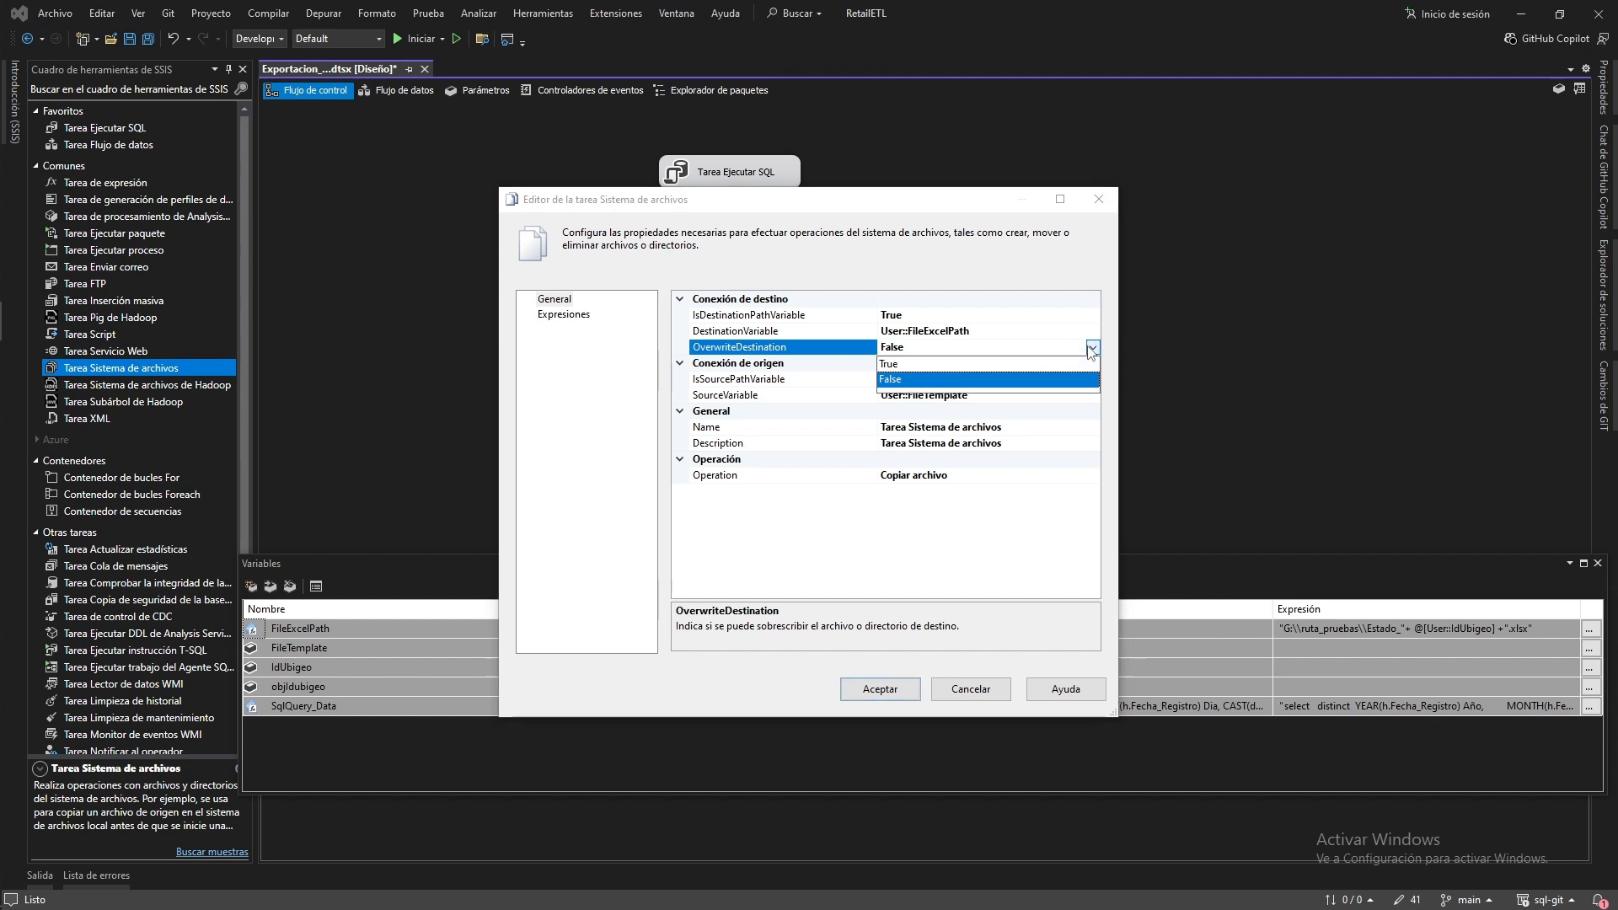
{"action": "left_click", "coordinate": [894, 364]}
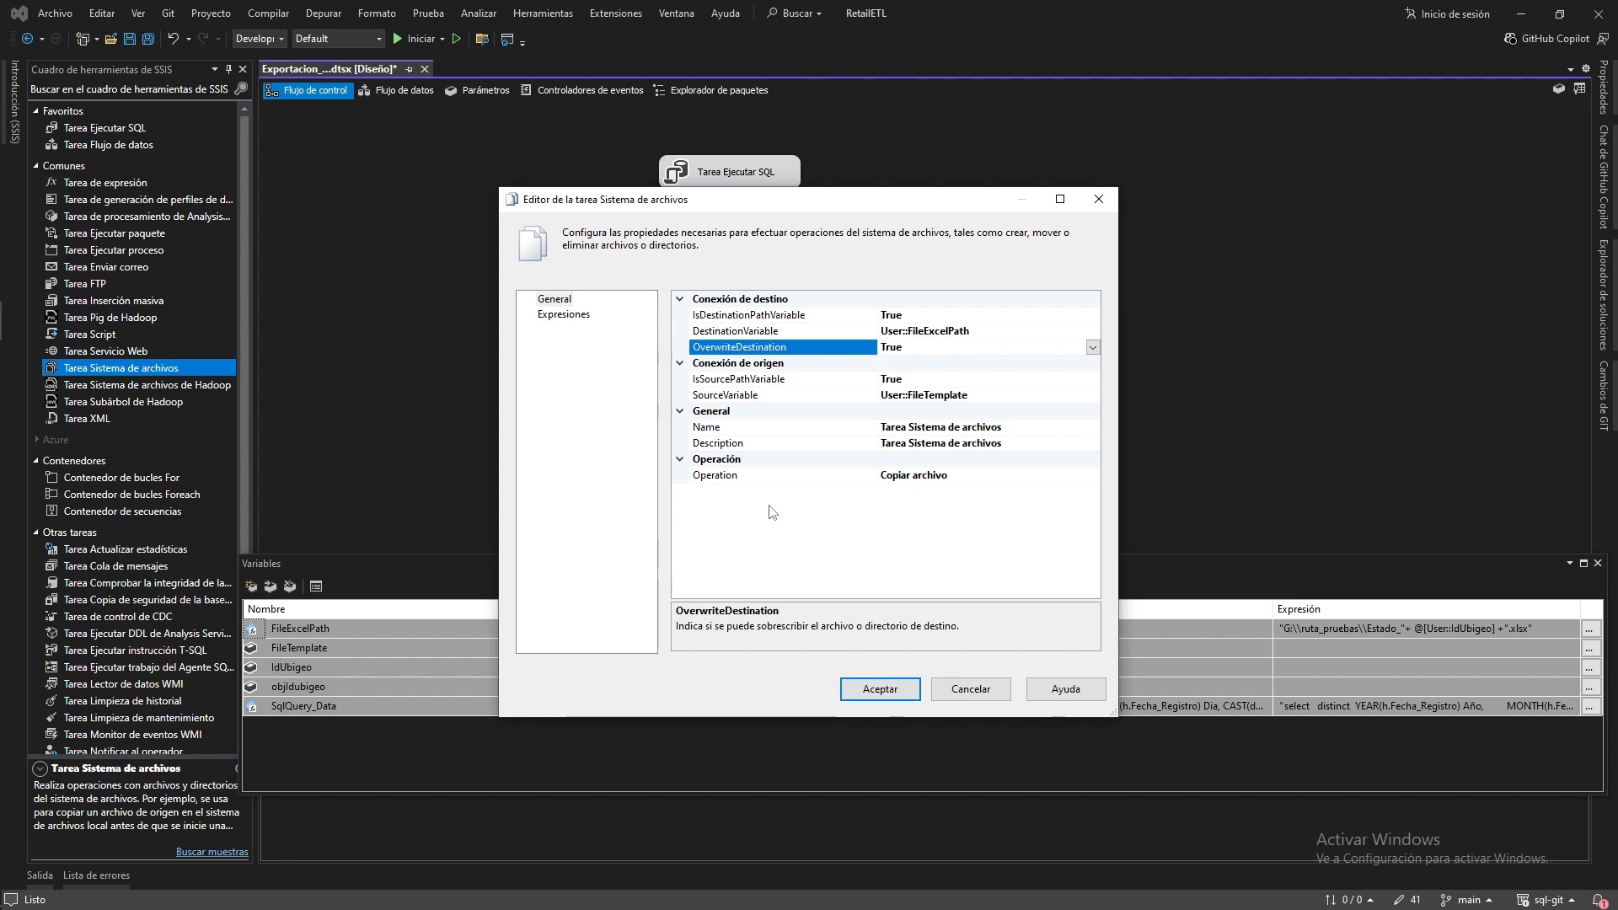
{"action": "left_click", "coordinate": [857, 689]}
Connect Tarea Sistema de archivos to Tarea Flujo de datos with a precedence constraint and save the package
{"action": "left_click_drag", "start_coordinate": [763, 371], "coordinate": [769, 436]}
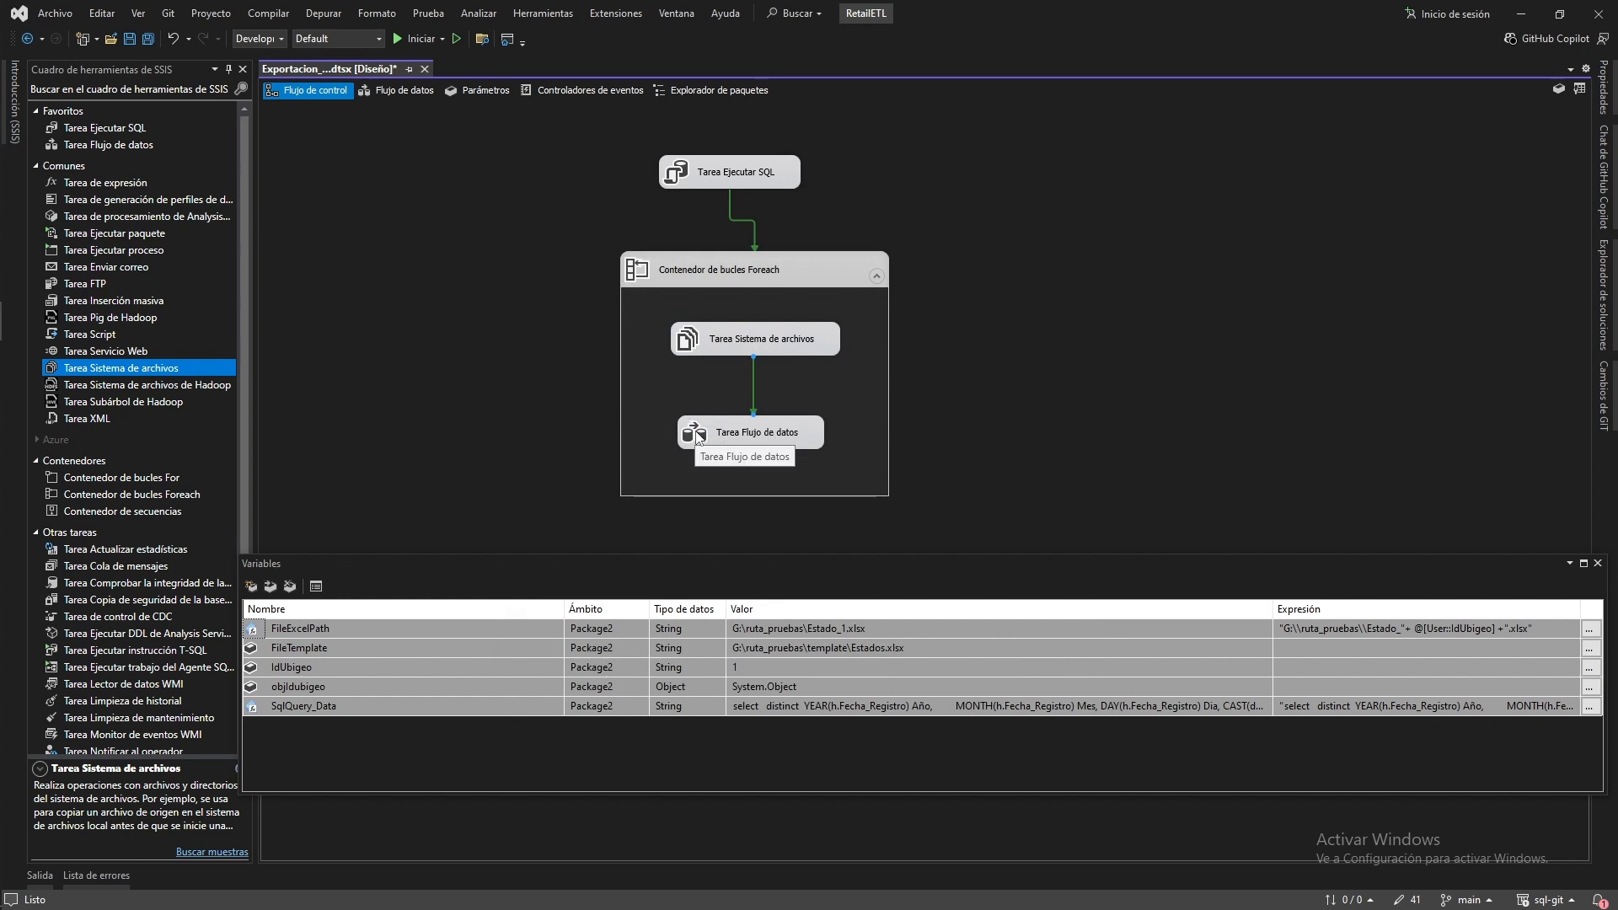
{"action": "key", "text": "ctrl+s"}
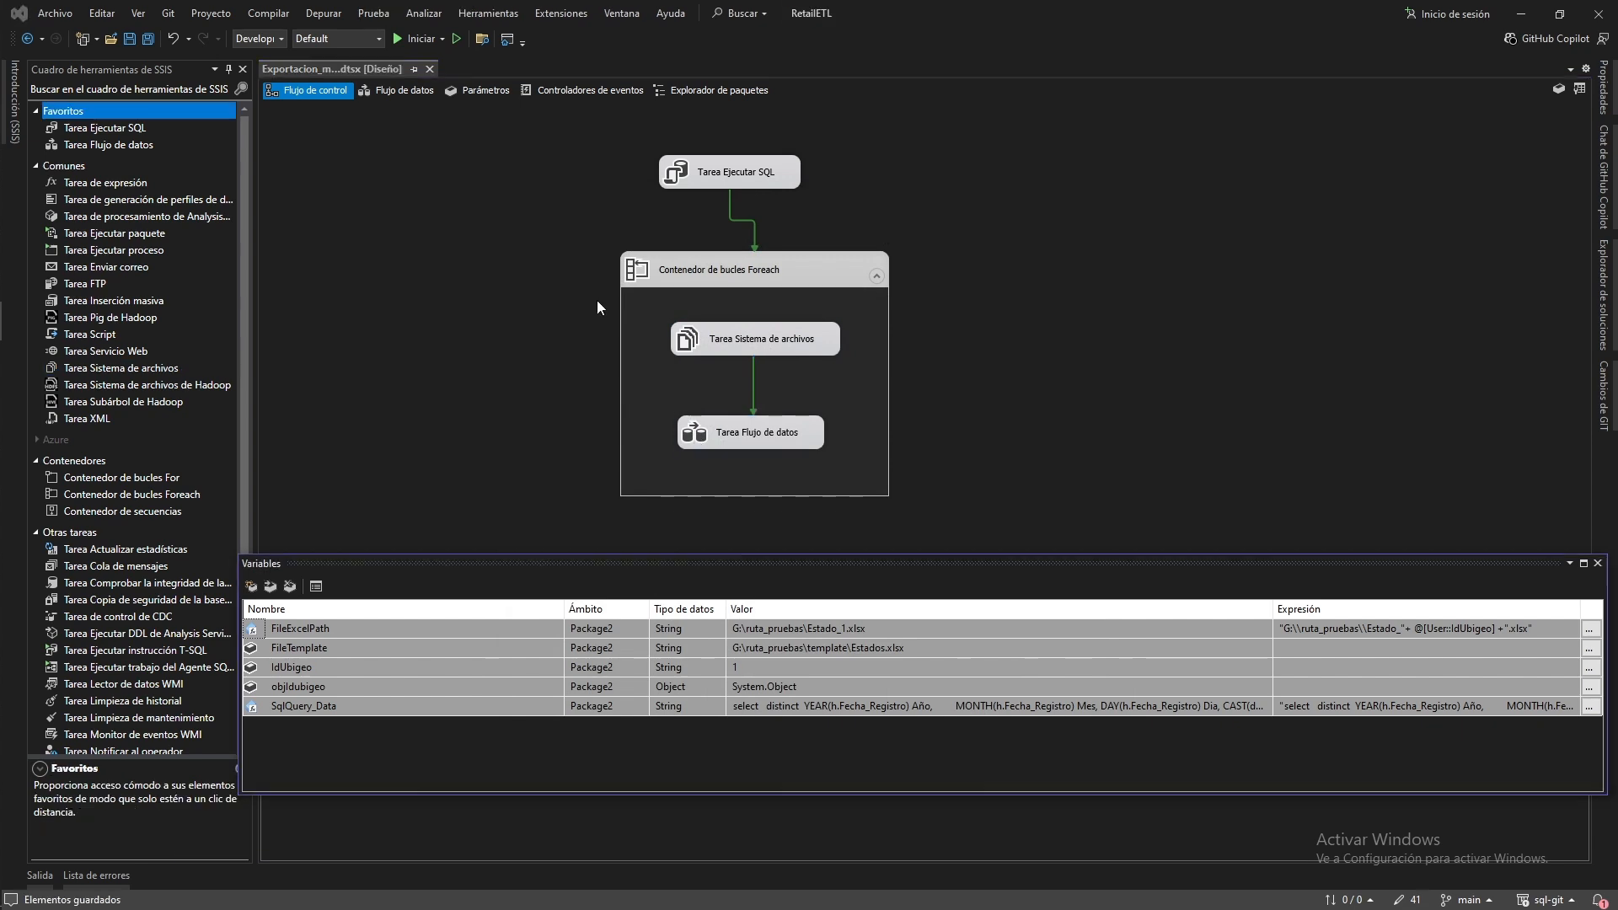
Open Tarea Flujo de datos and bring up the property expressions editor of the Excel connection manager
{"action": "double_click", "coordinate": [756, 429]}
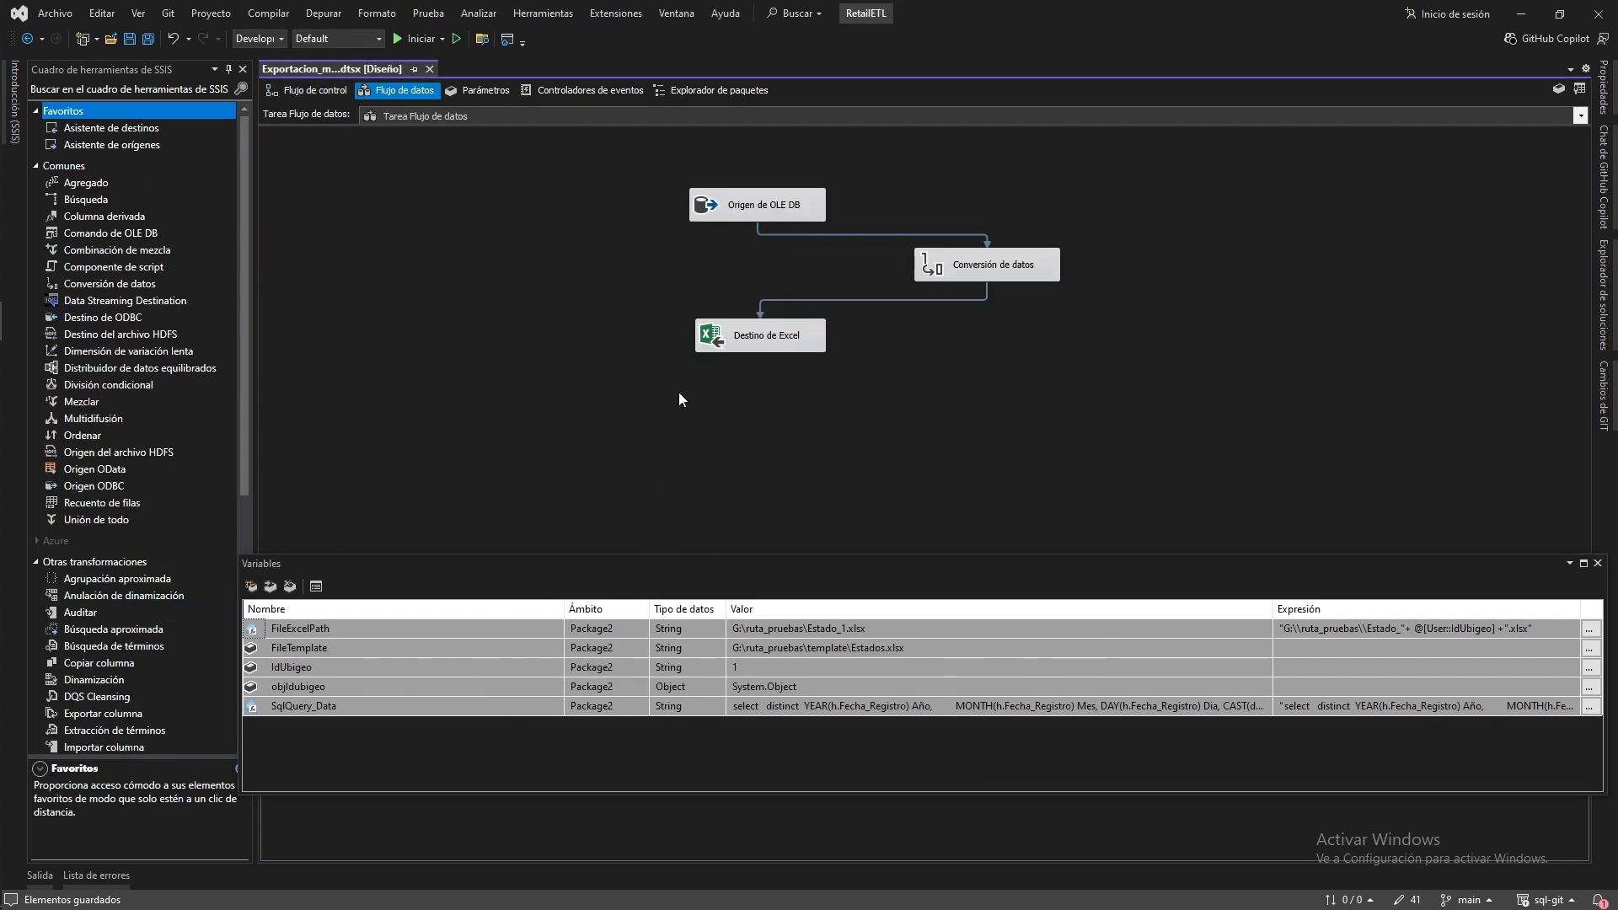
{"action": "left_click_drag", "start_coordinate": [711, 573], "coordinate": [730, 450]}
{"action": "right_click", "coordinate": [618, 748]}
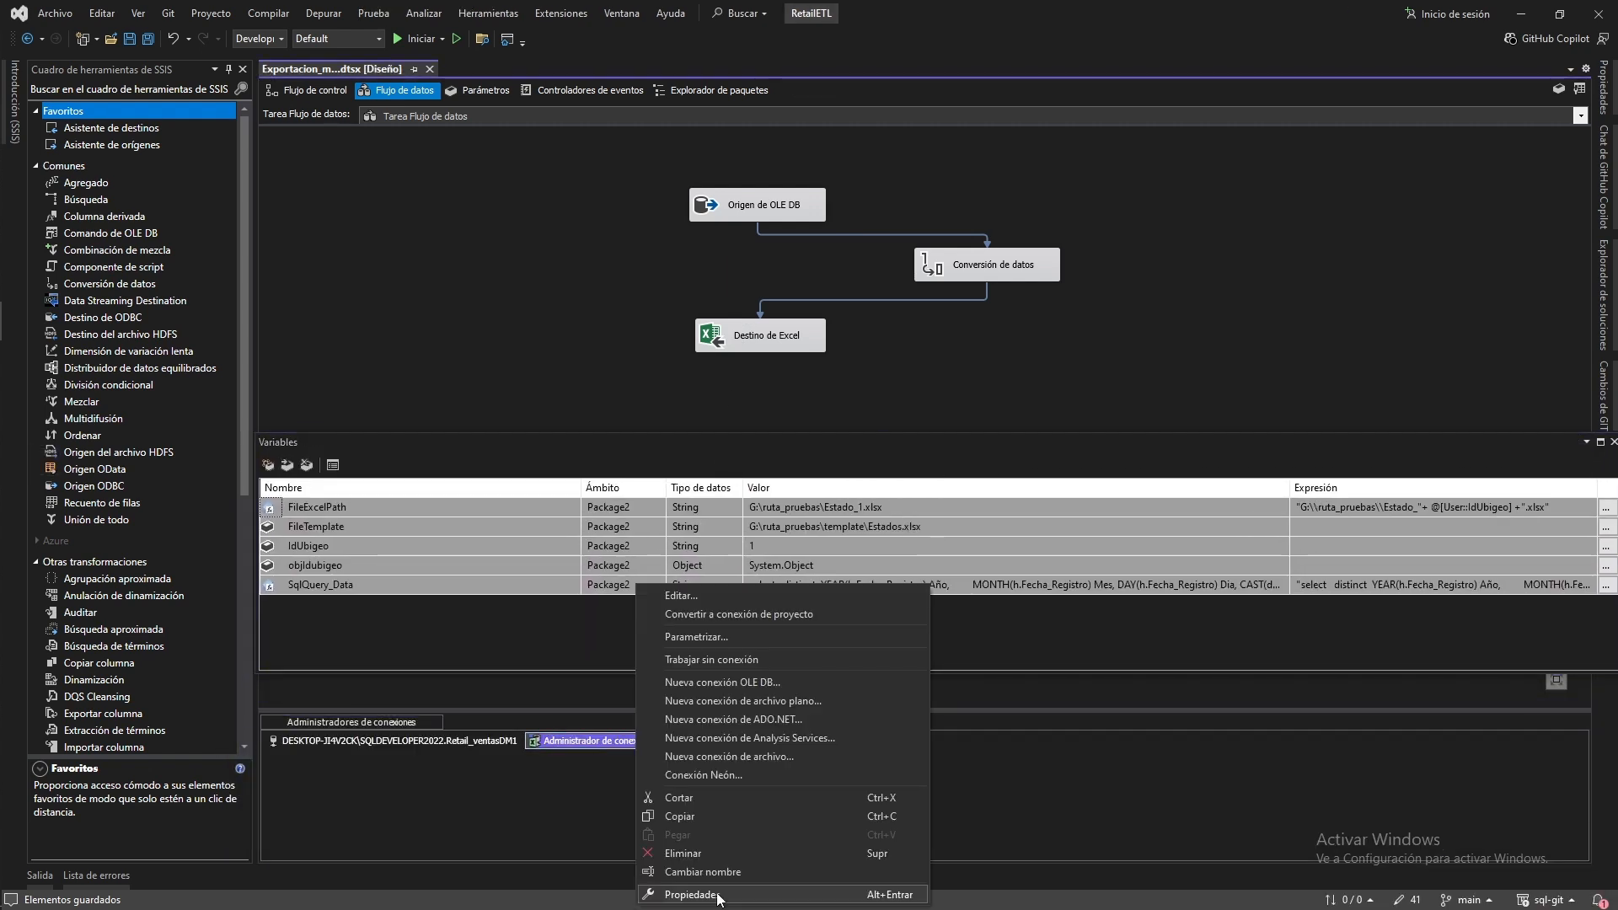
{"action": "left_click", "coordinate": [721, 898]}
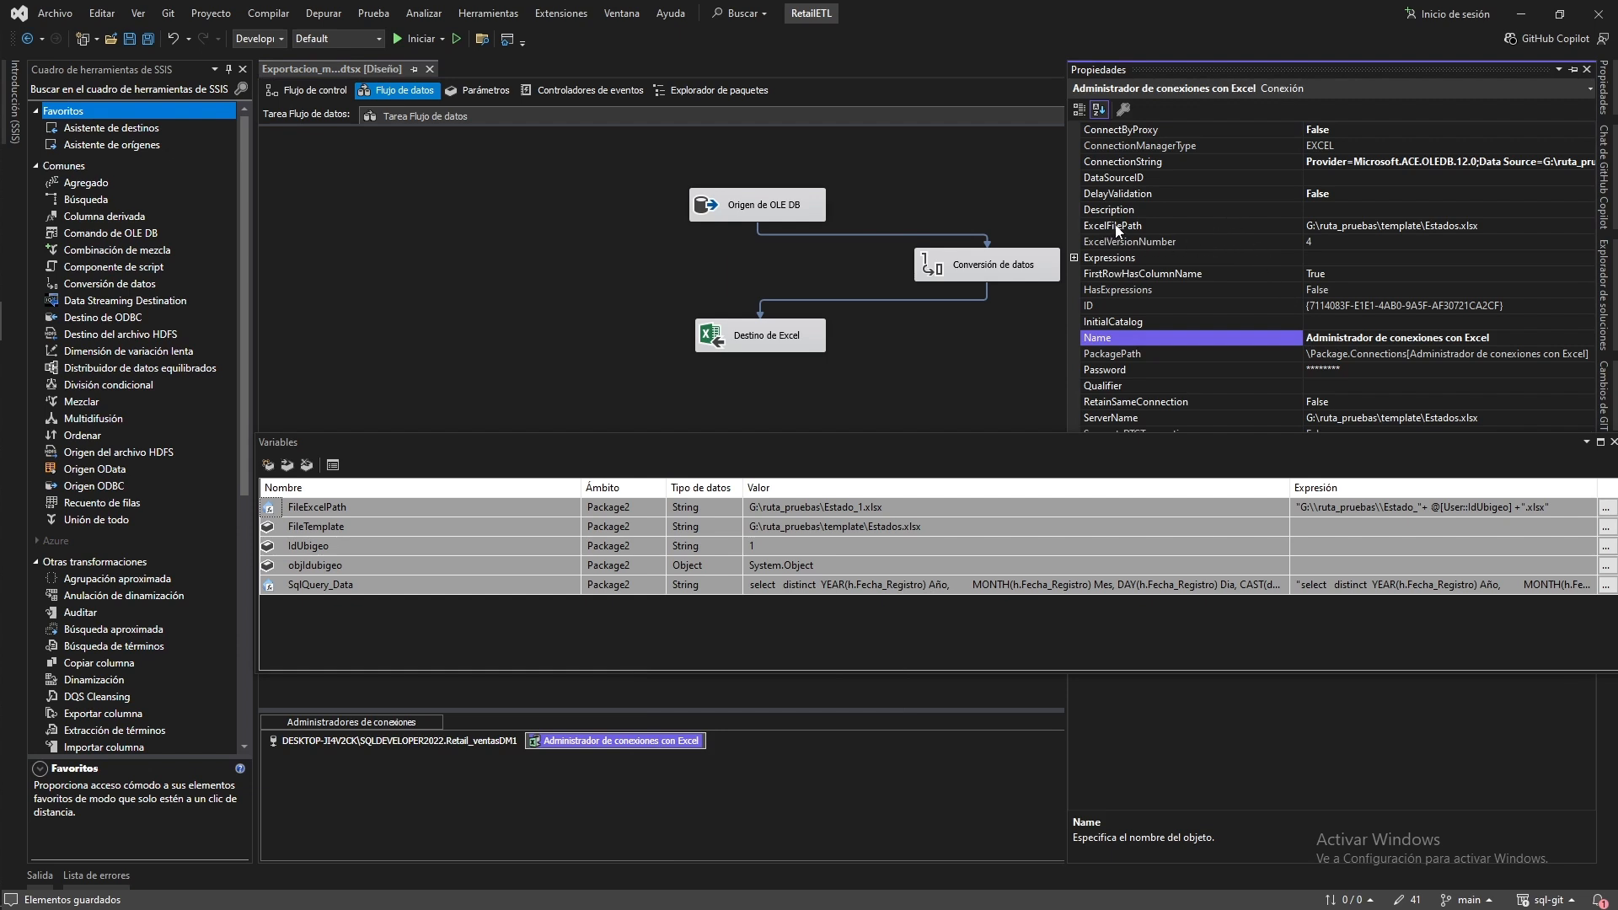
{"action": "left_click", "coordinate": [1074, 259]}
{"action": "left_click", "coordinate": [1588, 258]}
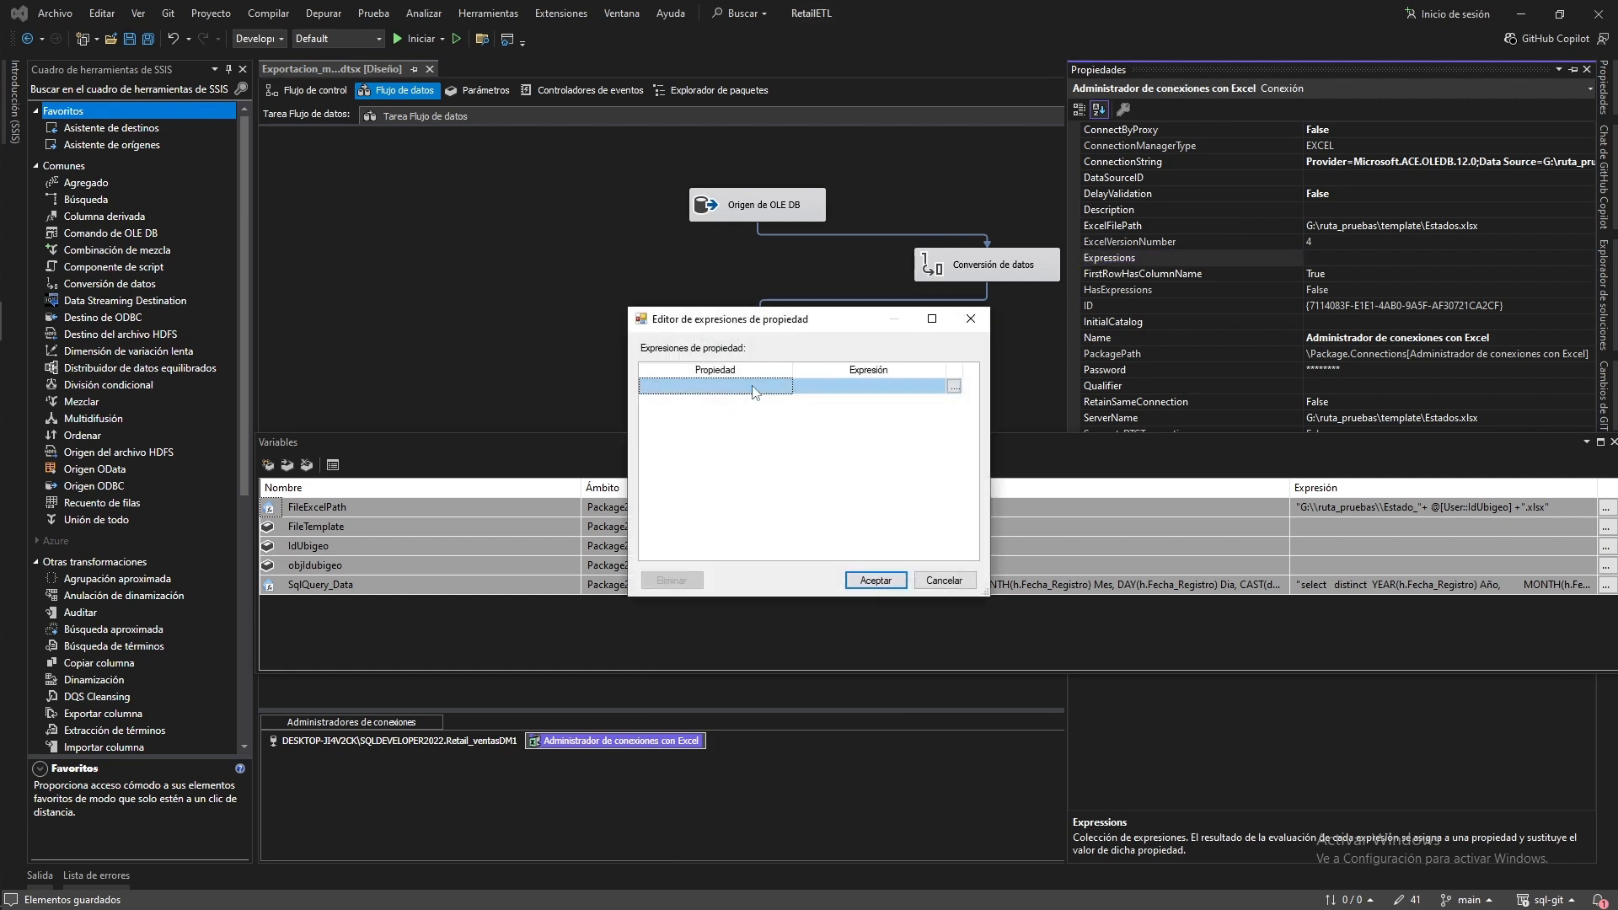
Assign the expression @[User::FileExcelPath] to the ExcelFilePath property, evaluate it and accept the property expressions
{"action": "left_click", "coordinate": [752, 387]}
{"action": "left_click", "coordinate": [784, 386]}
{"action": "scroll", "coordinate": [783, 424], "scroll_direction": "down", "scroll_amount": 2}
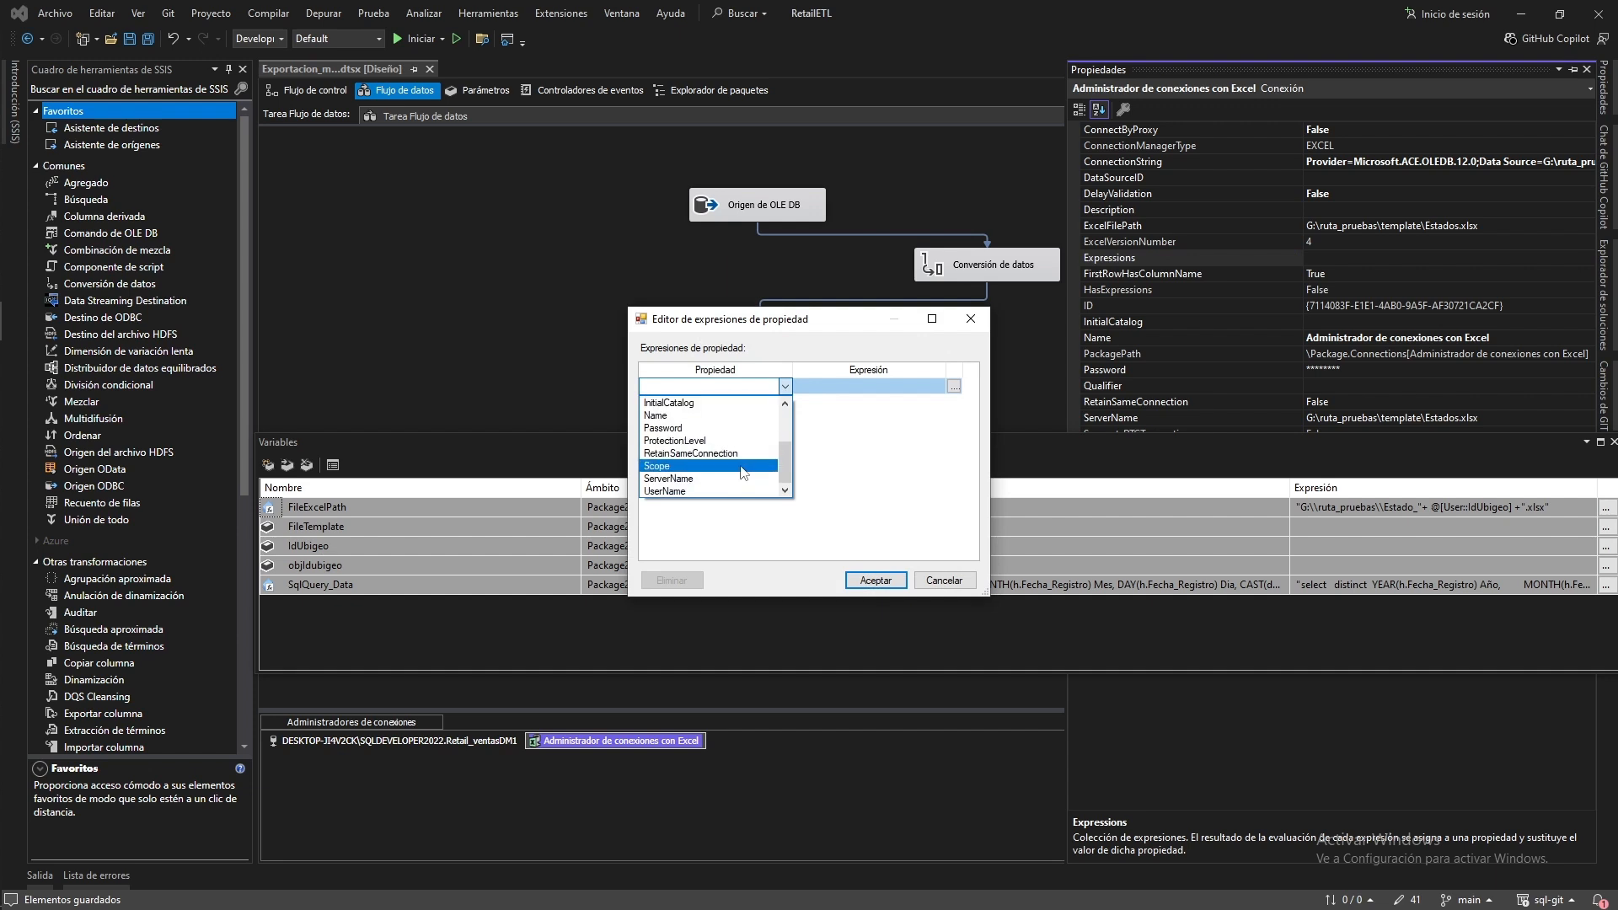
{"action": "scroll", "coordinate": [729, 467], "scroll_direction": "up", "scroll_amount": 2}
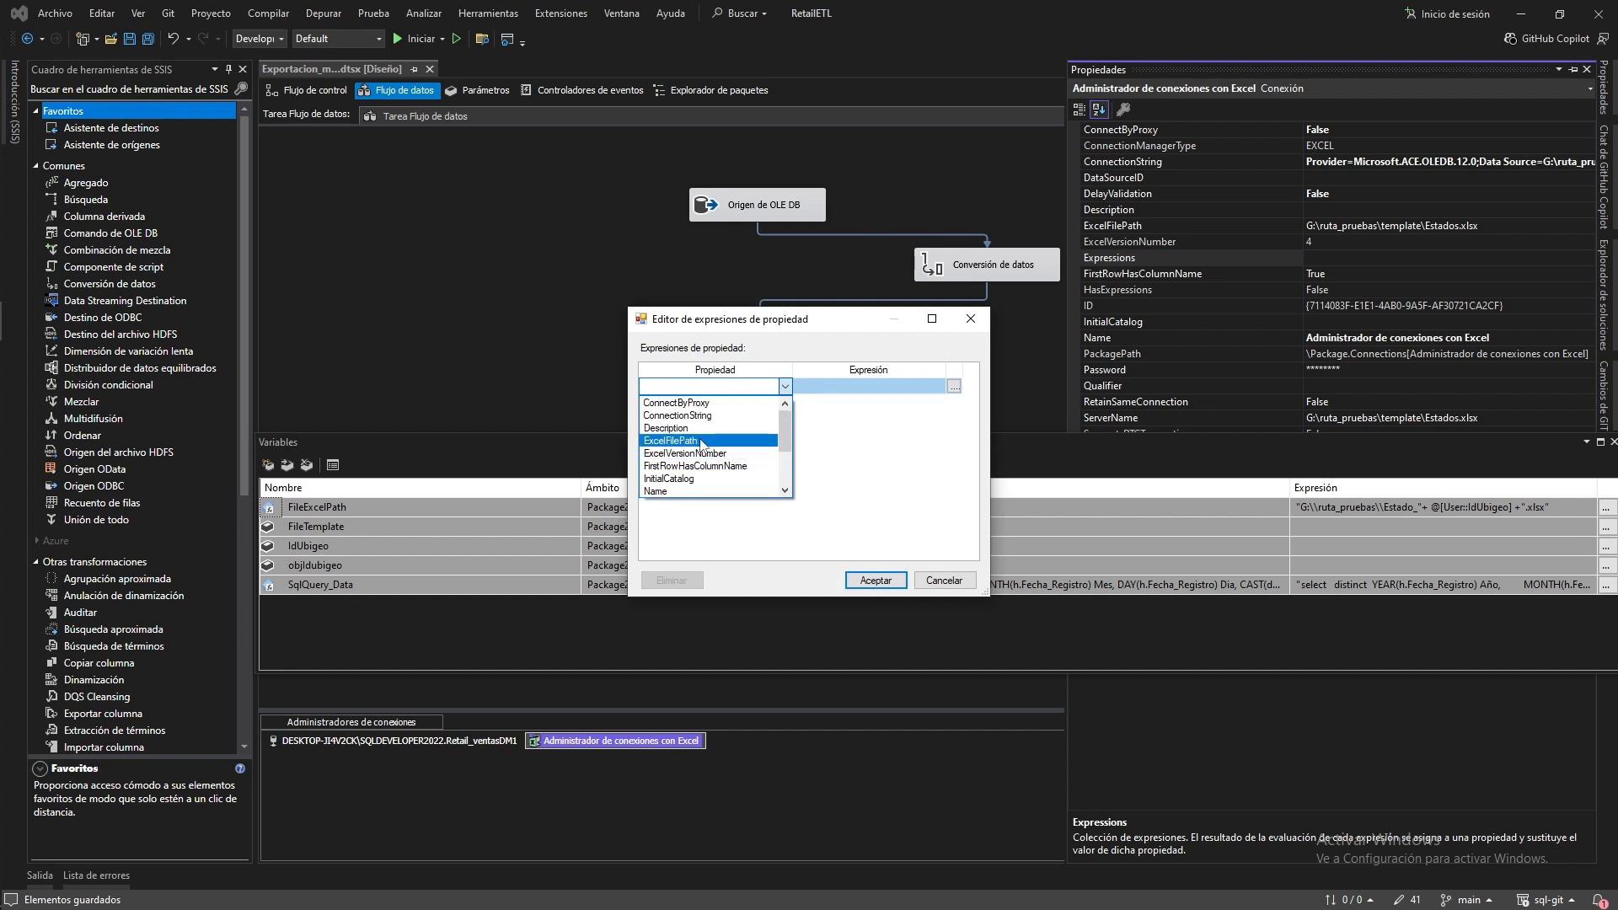
{"action": "left_click", "coordinate": [703, 441]}
{"action": "left_click", "coordinate": [953, 386]}
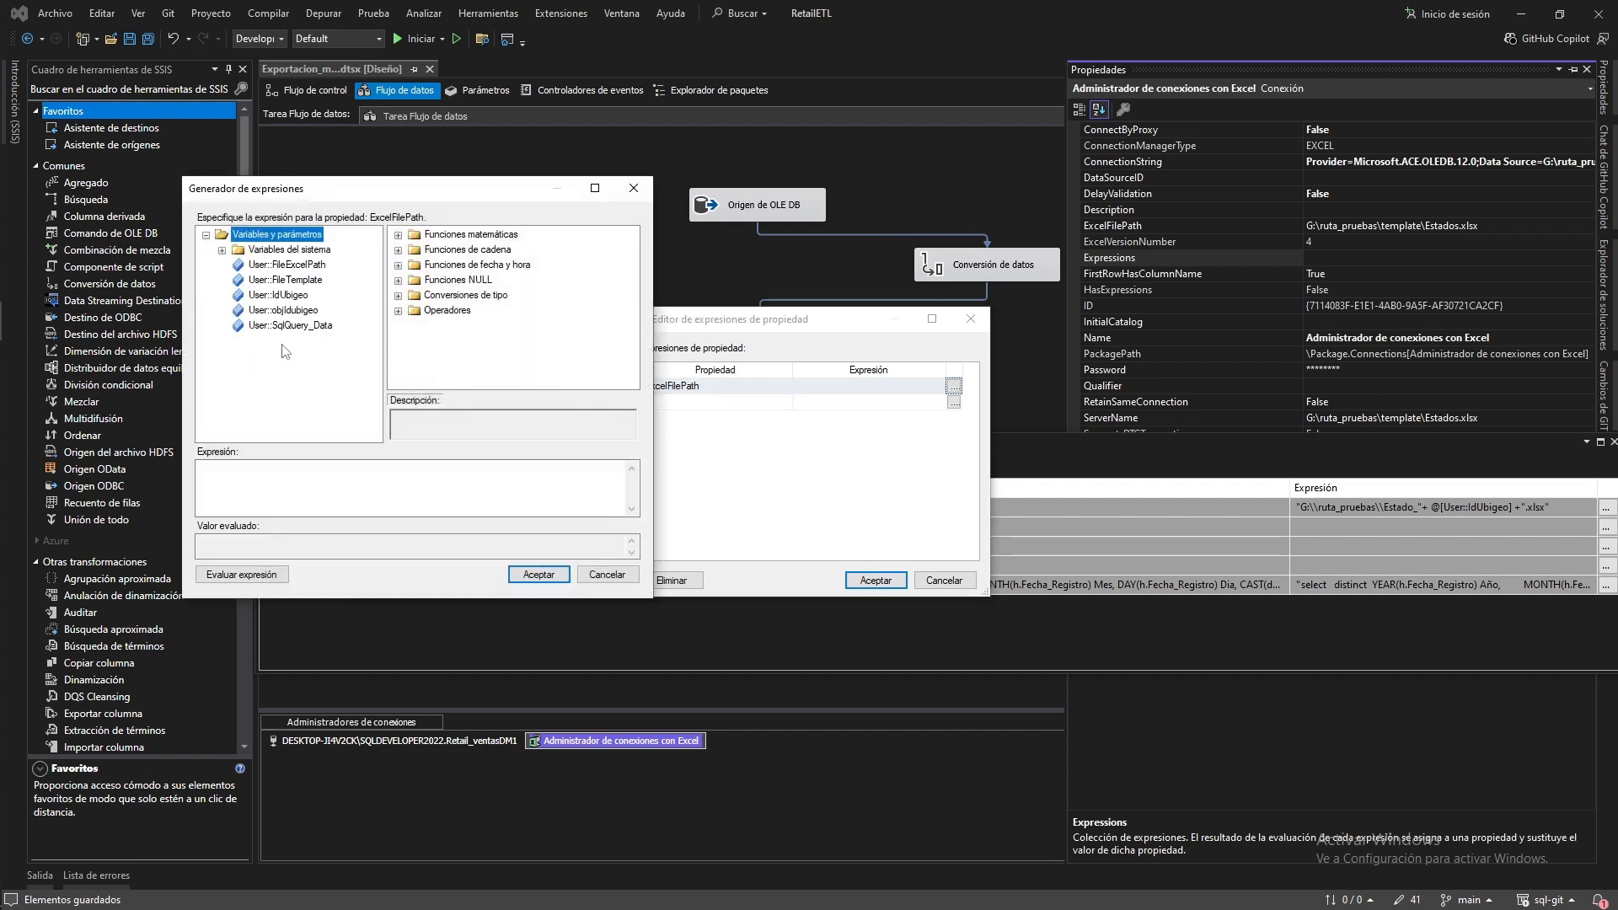
{"action": "left_click_drag", "start_coordinate": [305, 268], "coordinate": [327, 477]}
{"action": "left_click", "coordinate": [232, 577]}
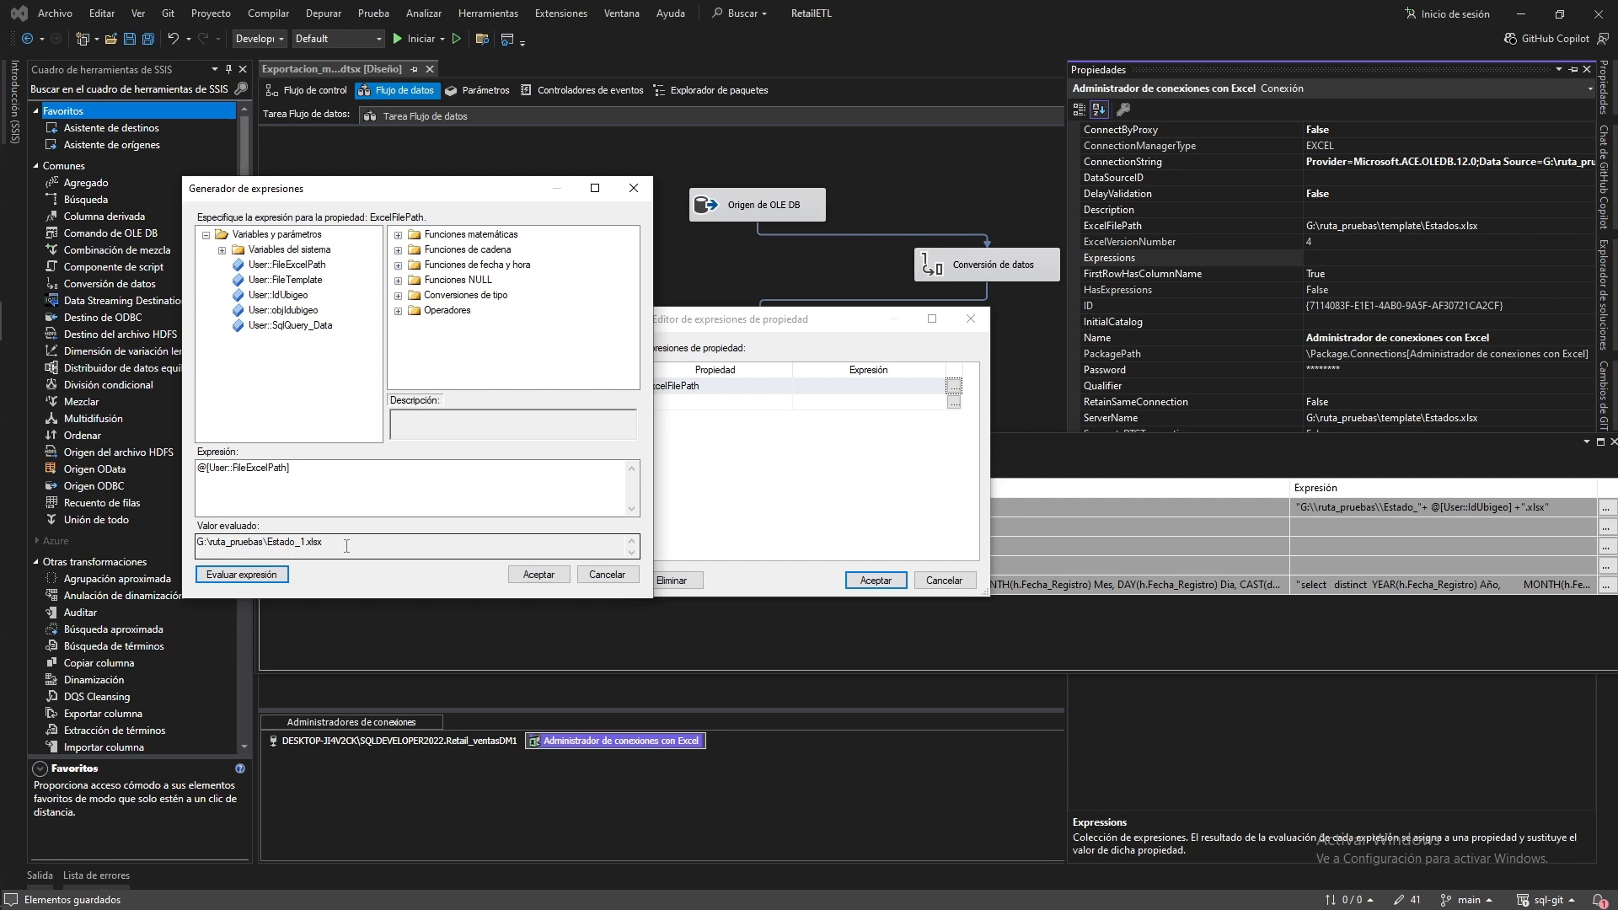
{"action": "left_click", "coordinate": [537, 575]}
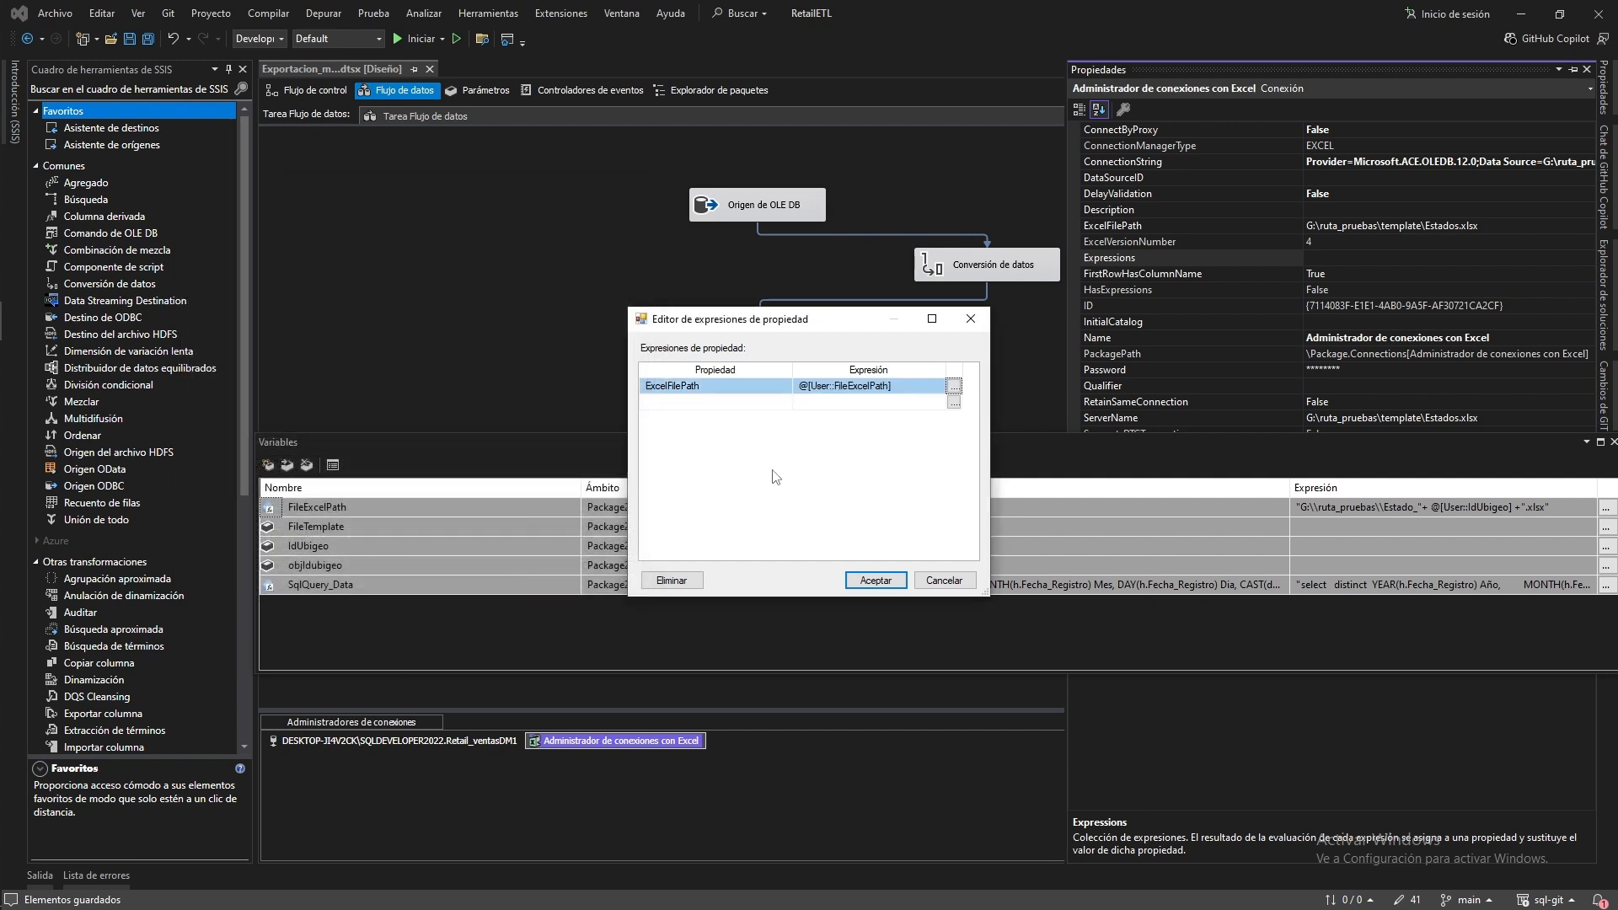
{"action": "left_click", "coordinate": [876, 580]}
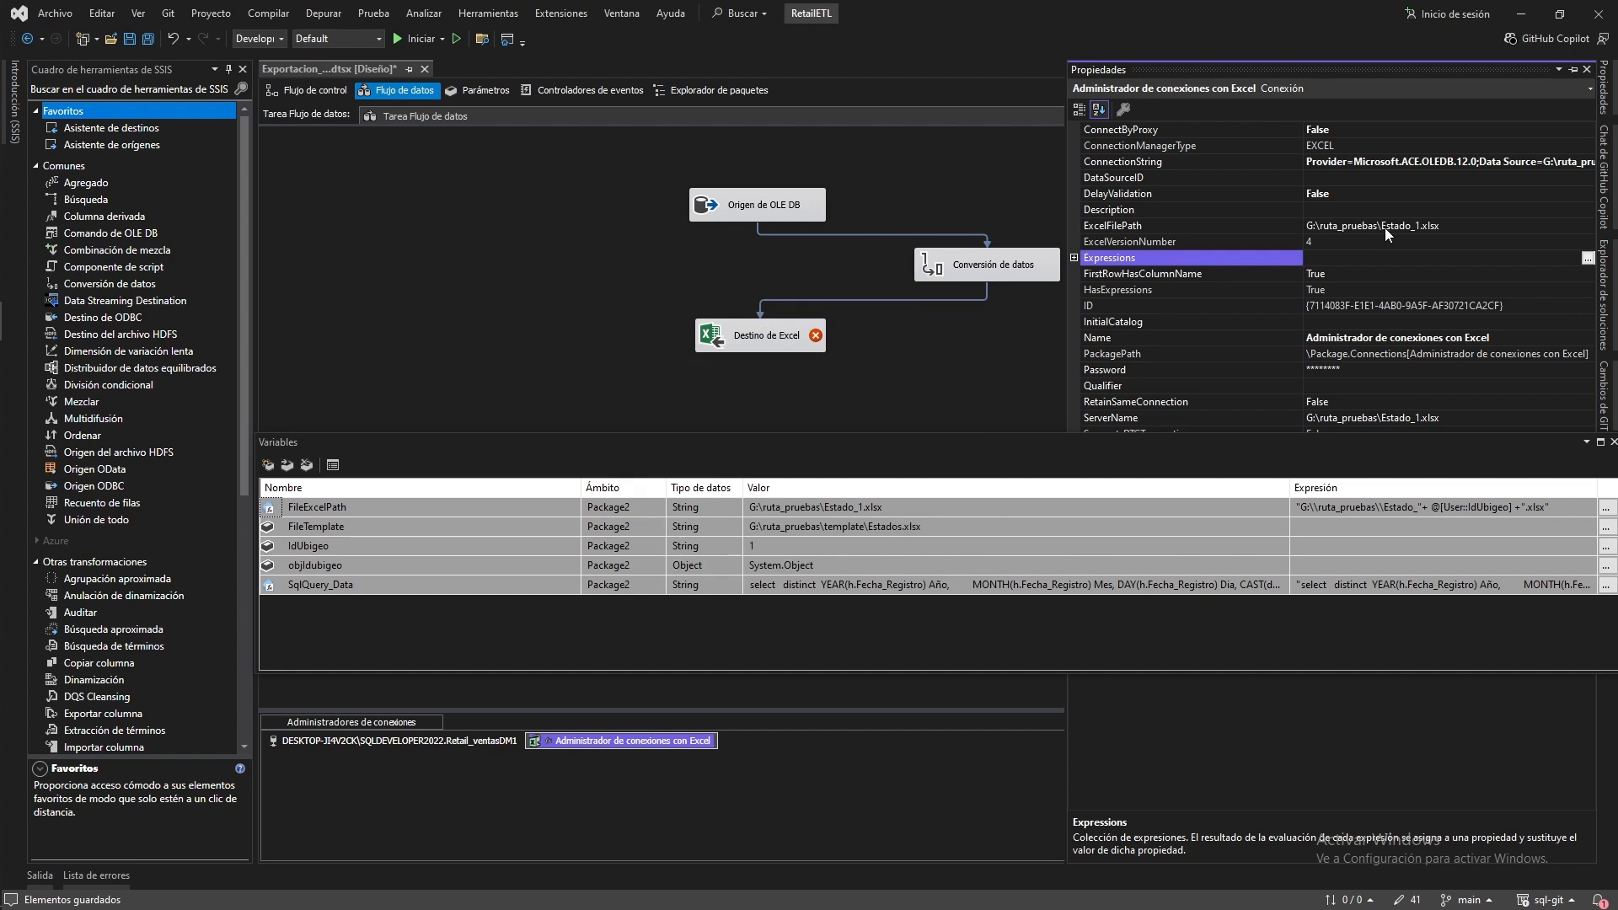
Inspect the error on Destino de Excel and check ExcelFilePath in the Excel connection manager's properties
{"action": "left_click", "coordinate": [513, 337]}
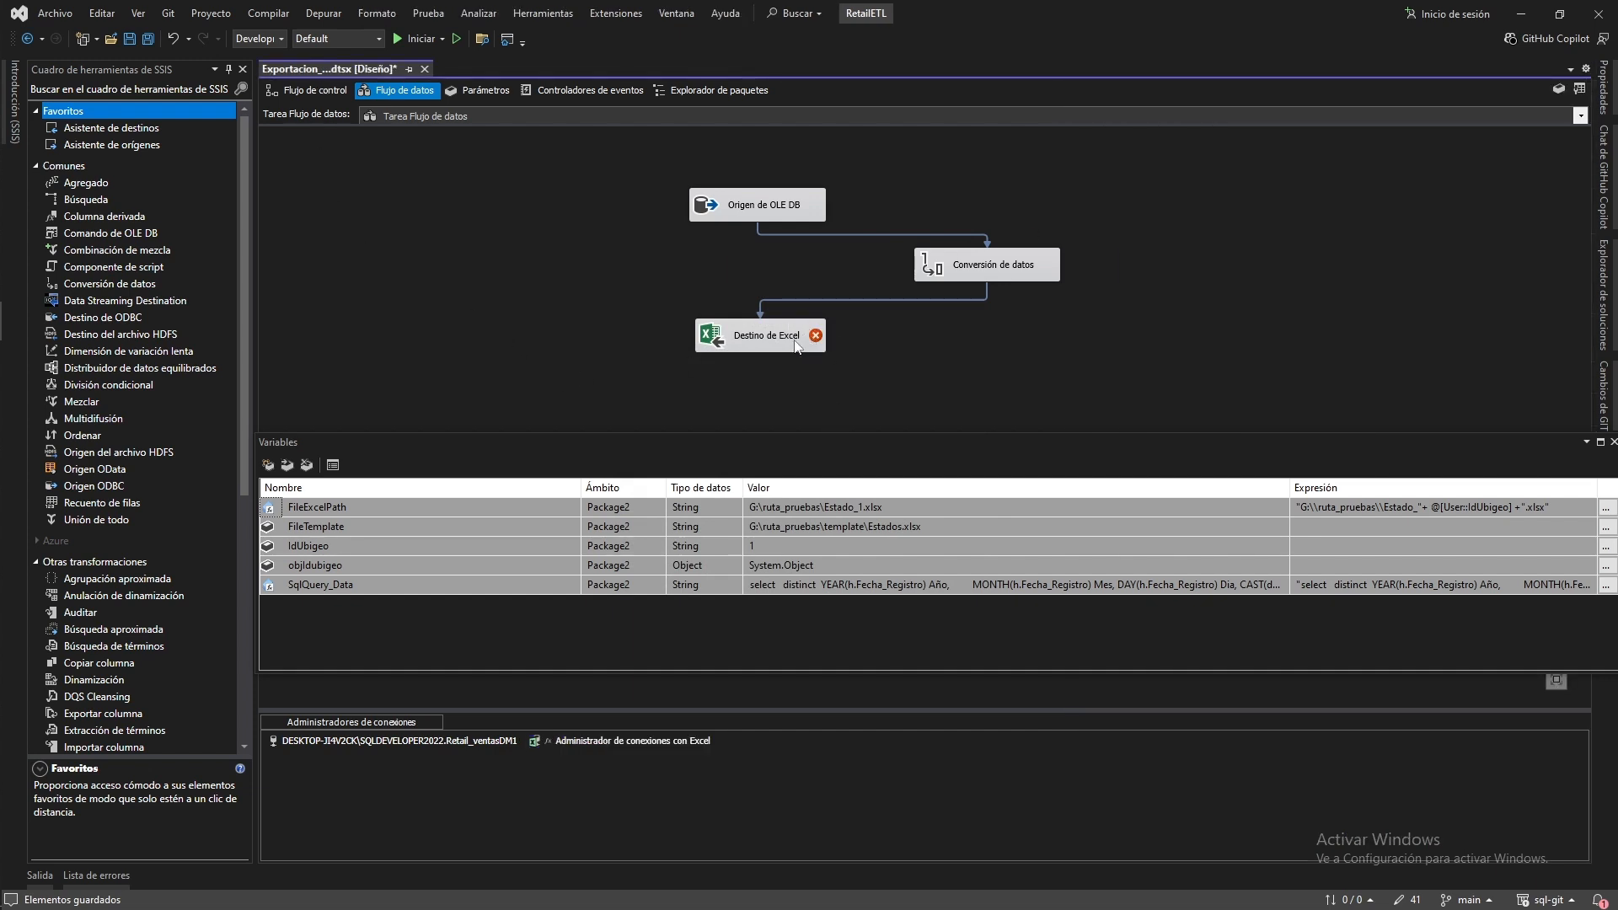
{"action": "mouse_move", "coordinate": [816, 337]}
{"action": "right_click", "coordinate": [659, 745]}
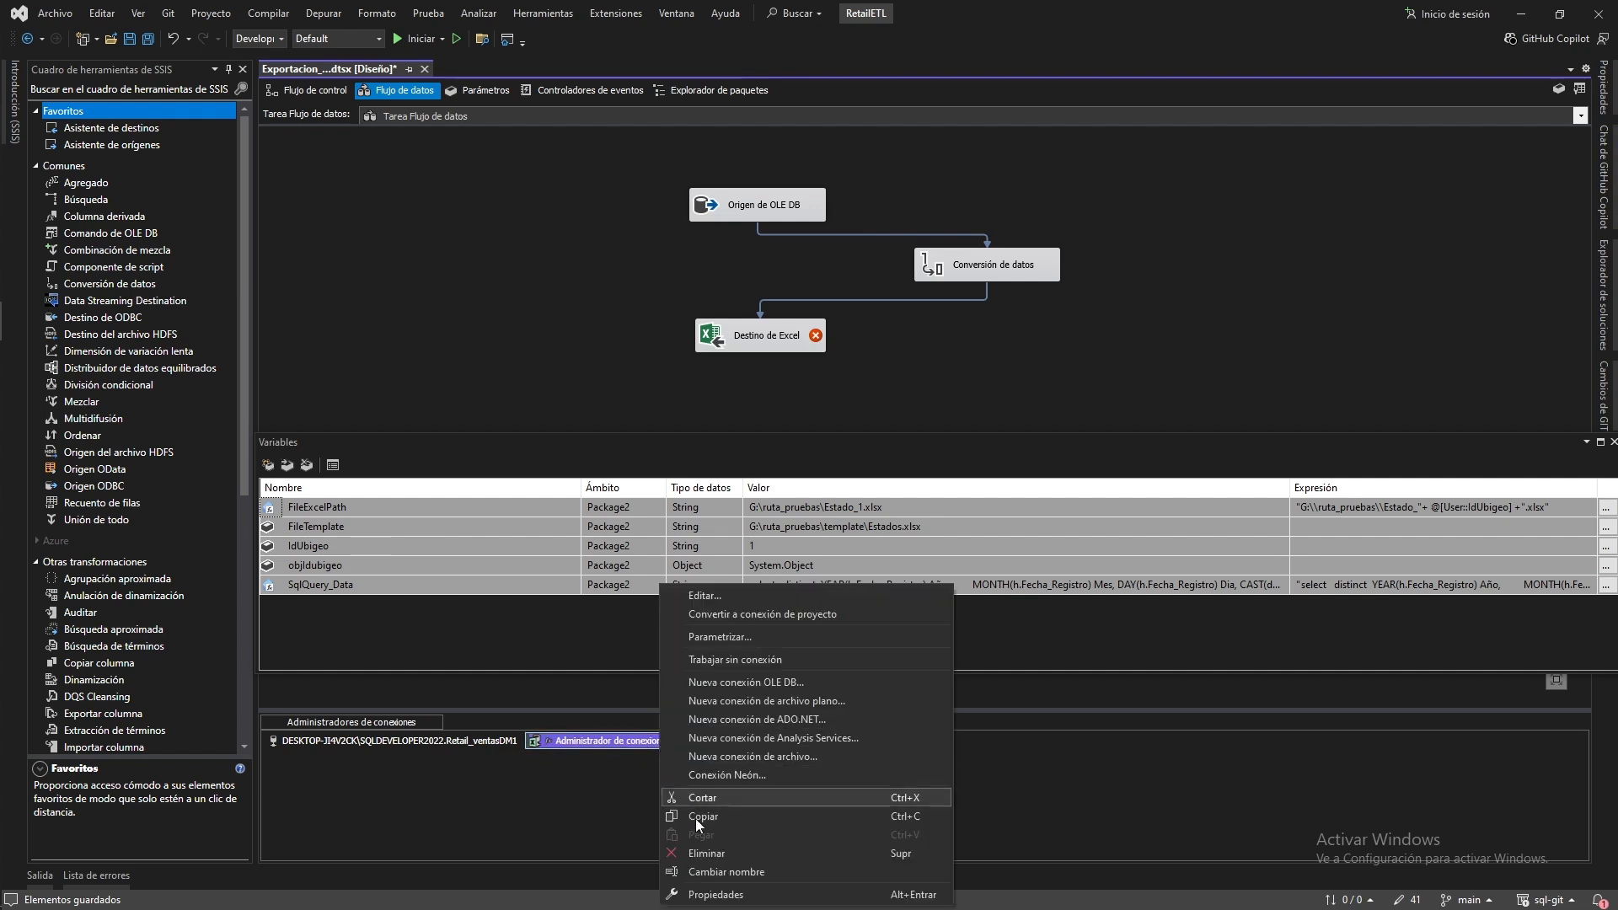
{"action": "left_click", "coordinate": [708, 891]}
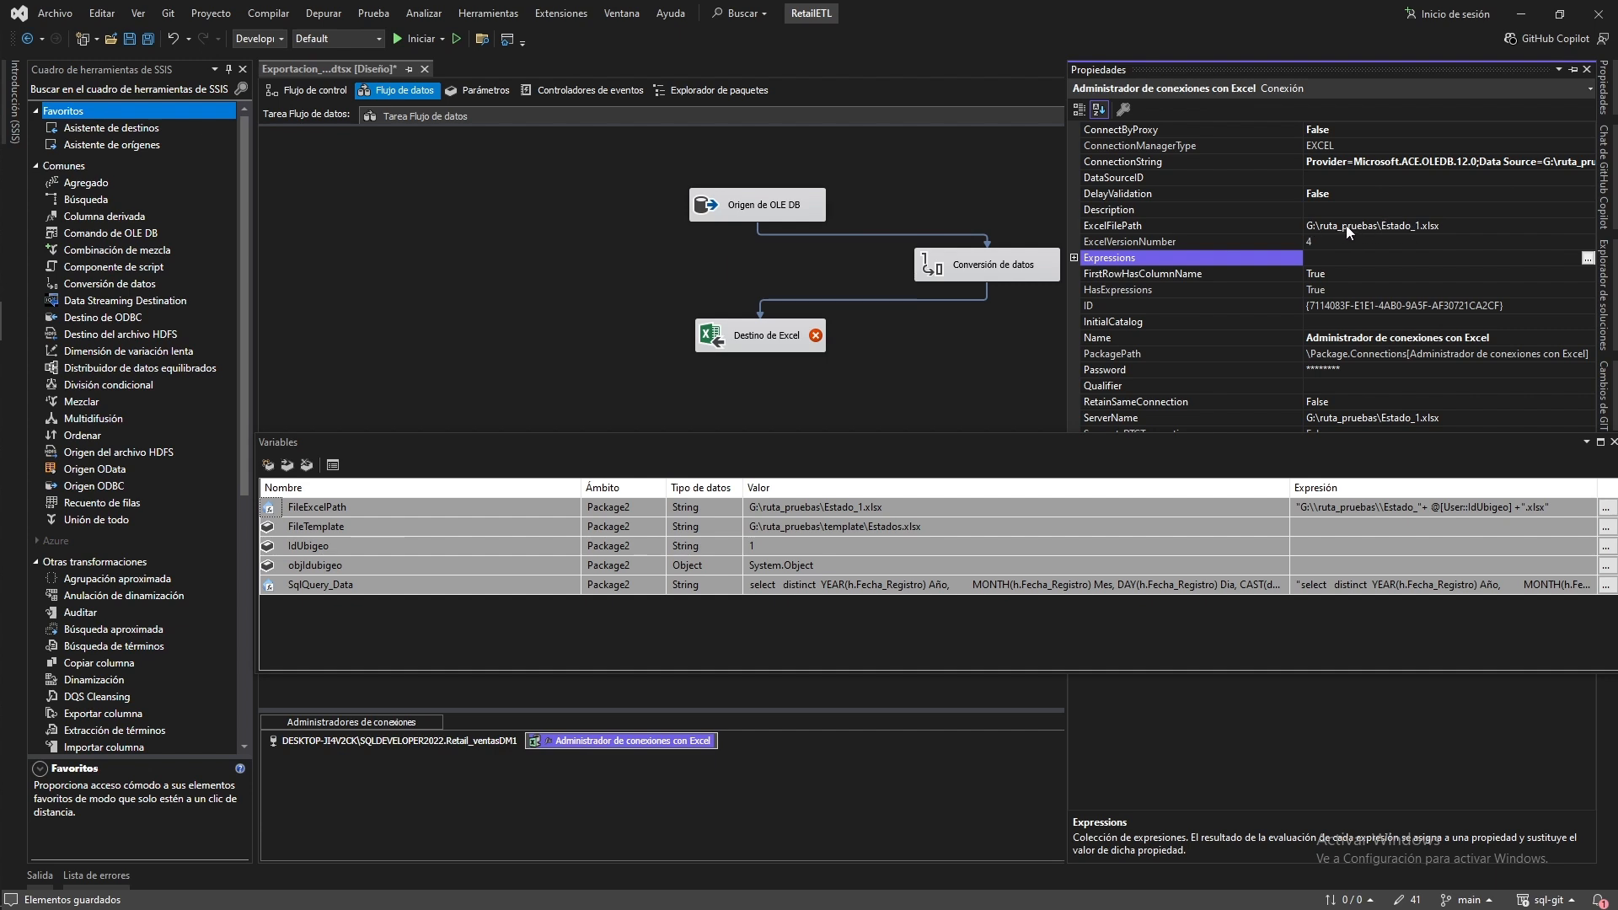
Return to the control flow and set the package's DelayValidation property to True
{"action": "left_click", "coordinate": [304, 92]}
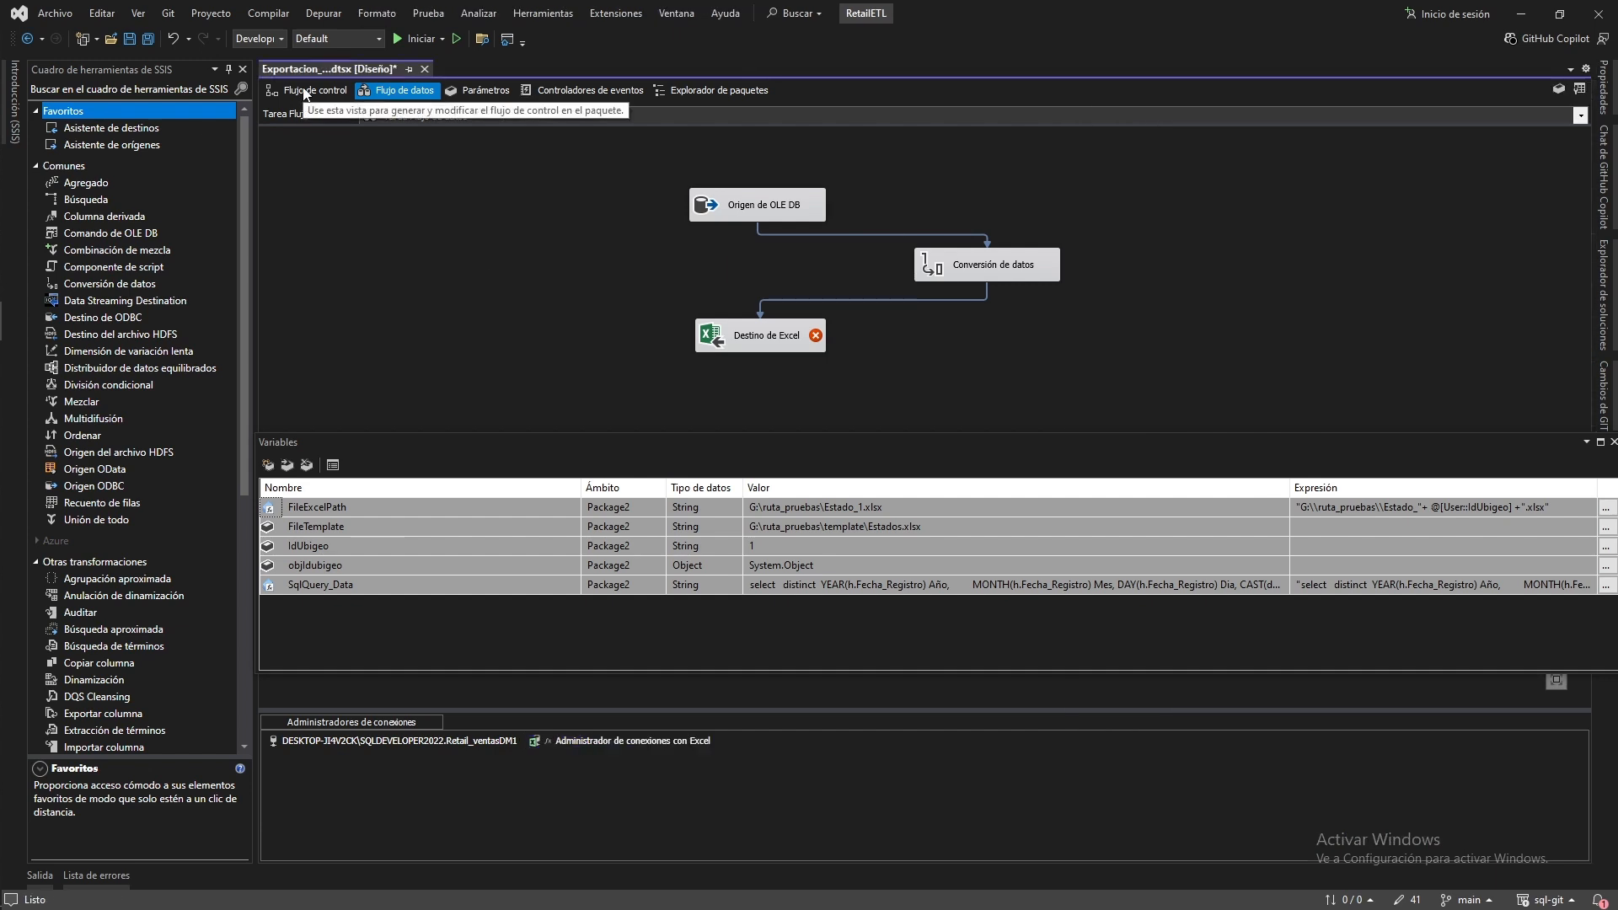
{"action": "left_click", "coordinate": [304, 91]}
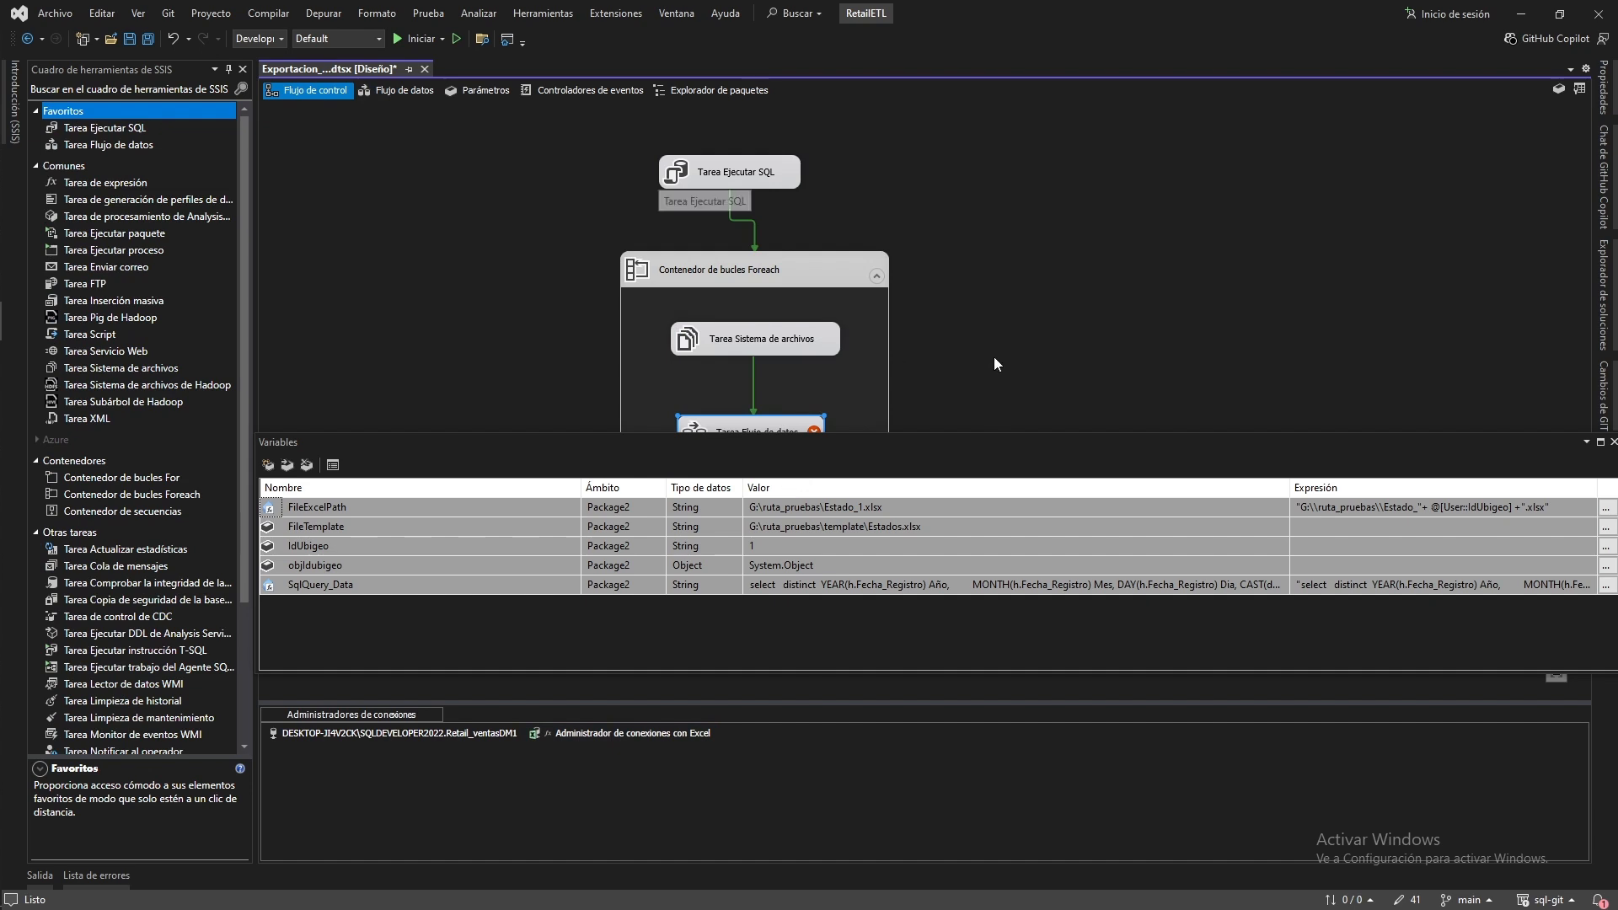
{"action": "left_click_drag", "start_coordinate": [700, 447], "coordinate": [684, 538]}
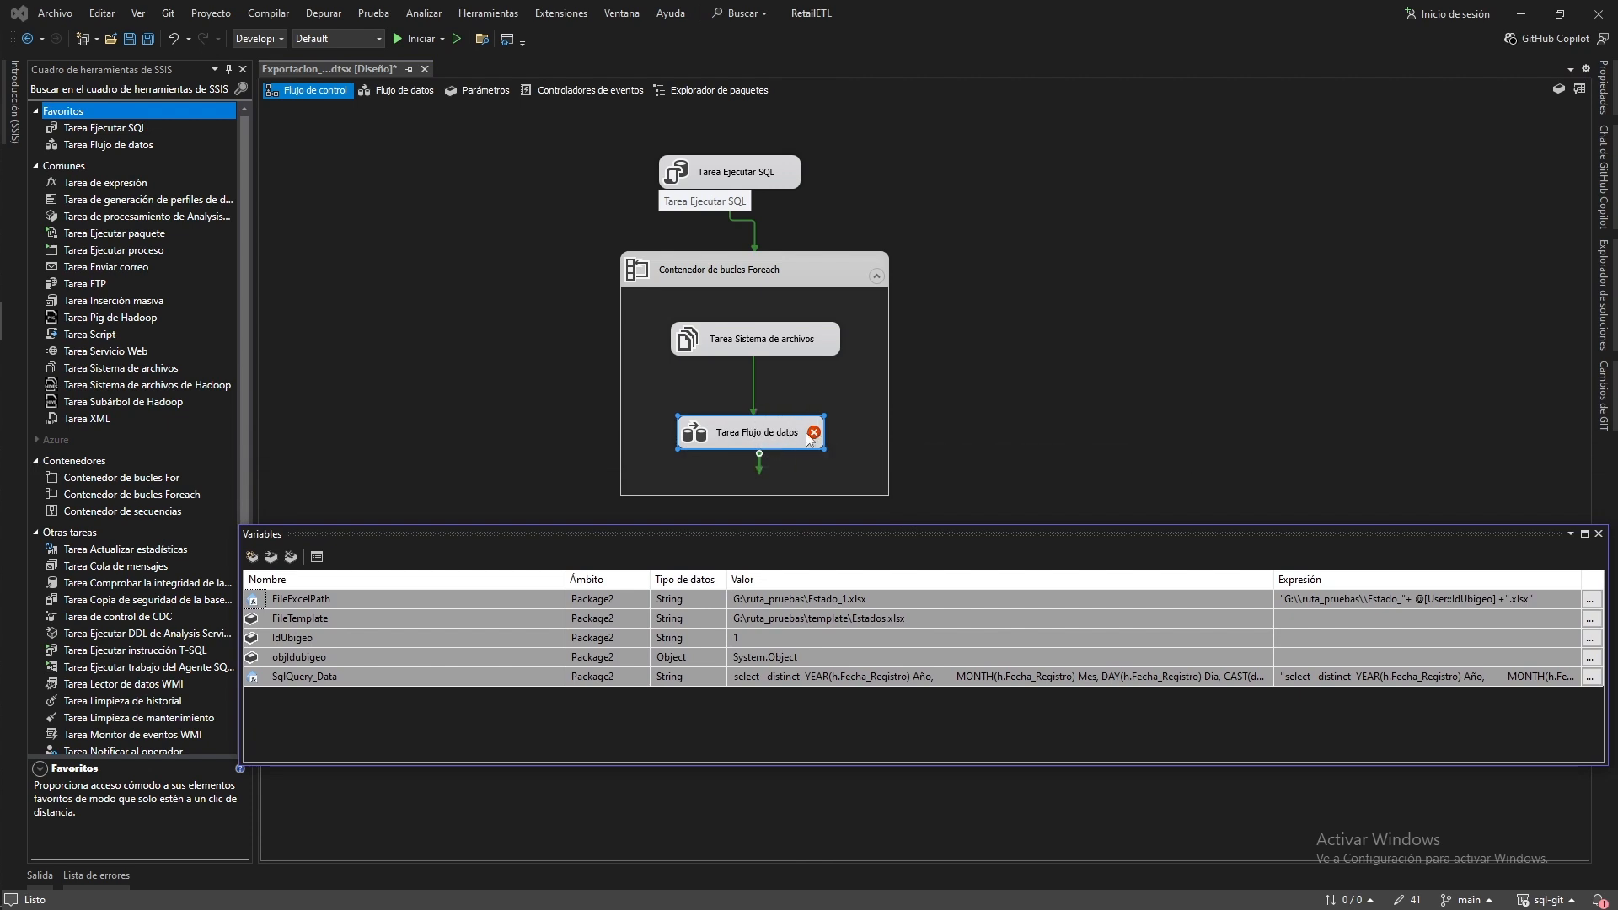
{"action": "right_click", "coordinate": [1014, 312]}
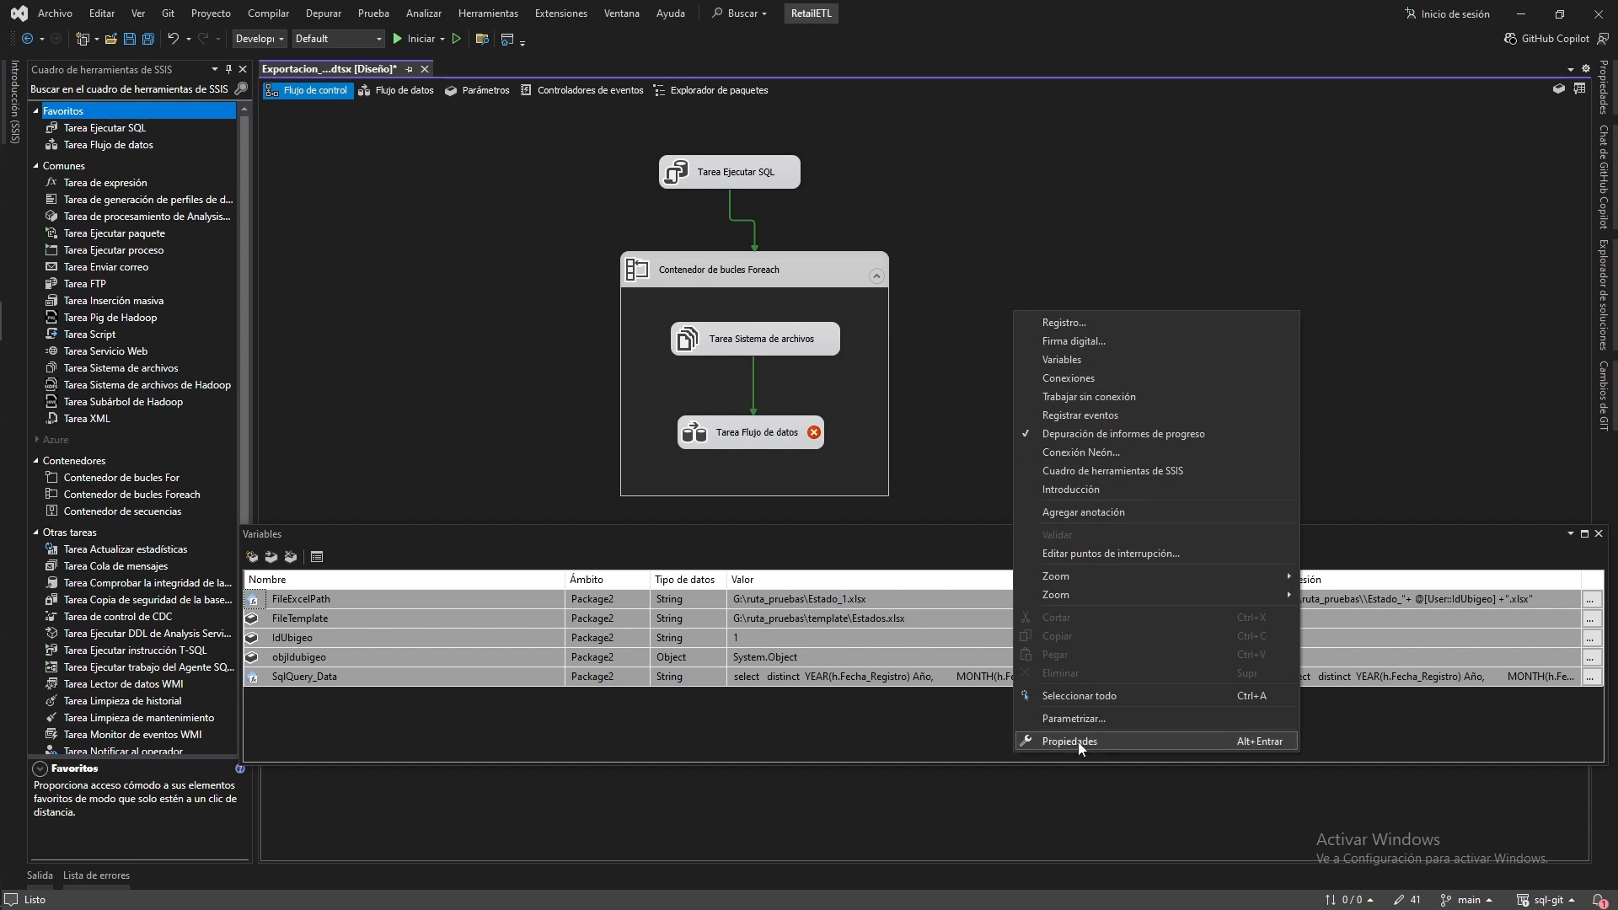
{"action": "left_click", "coordinate": [1079, 742]}
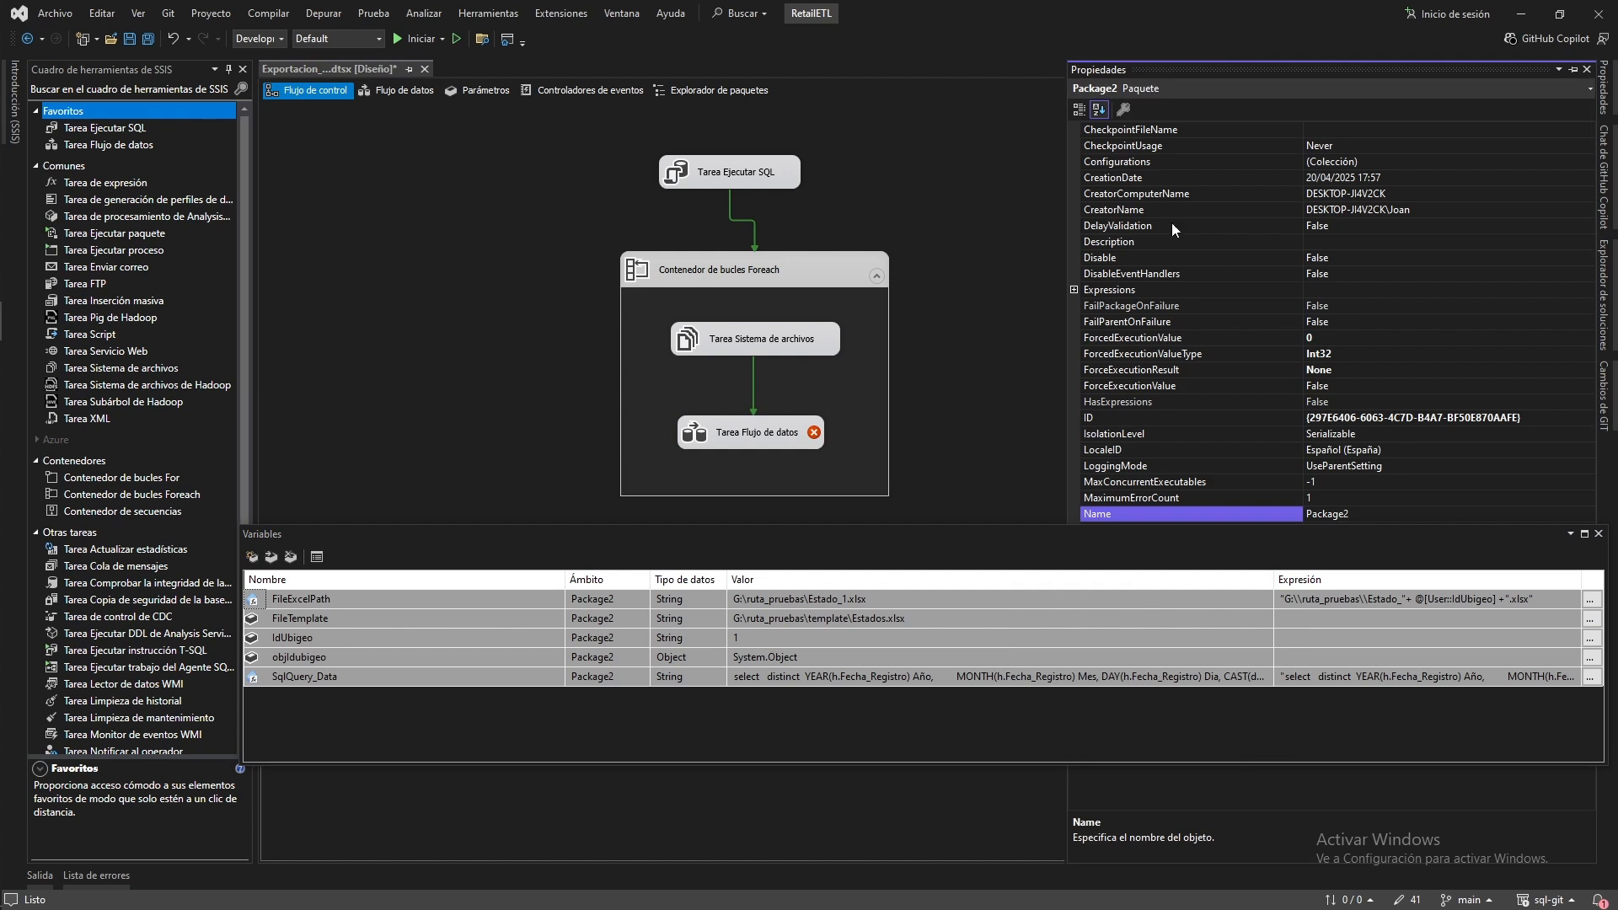
{"action": "left_click", "coordinate": [1419, 223]}
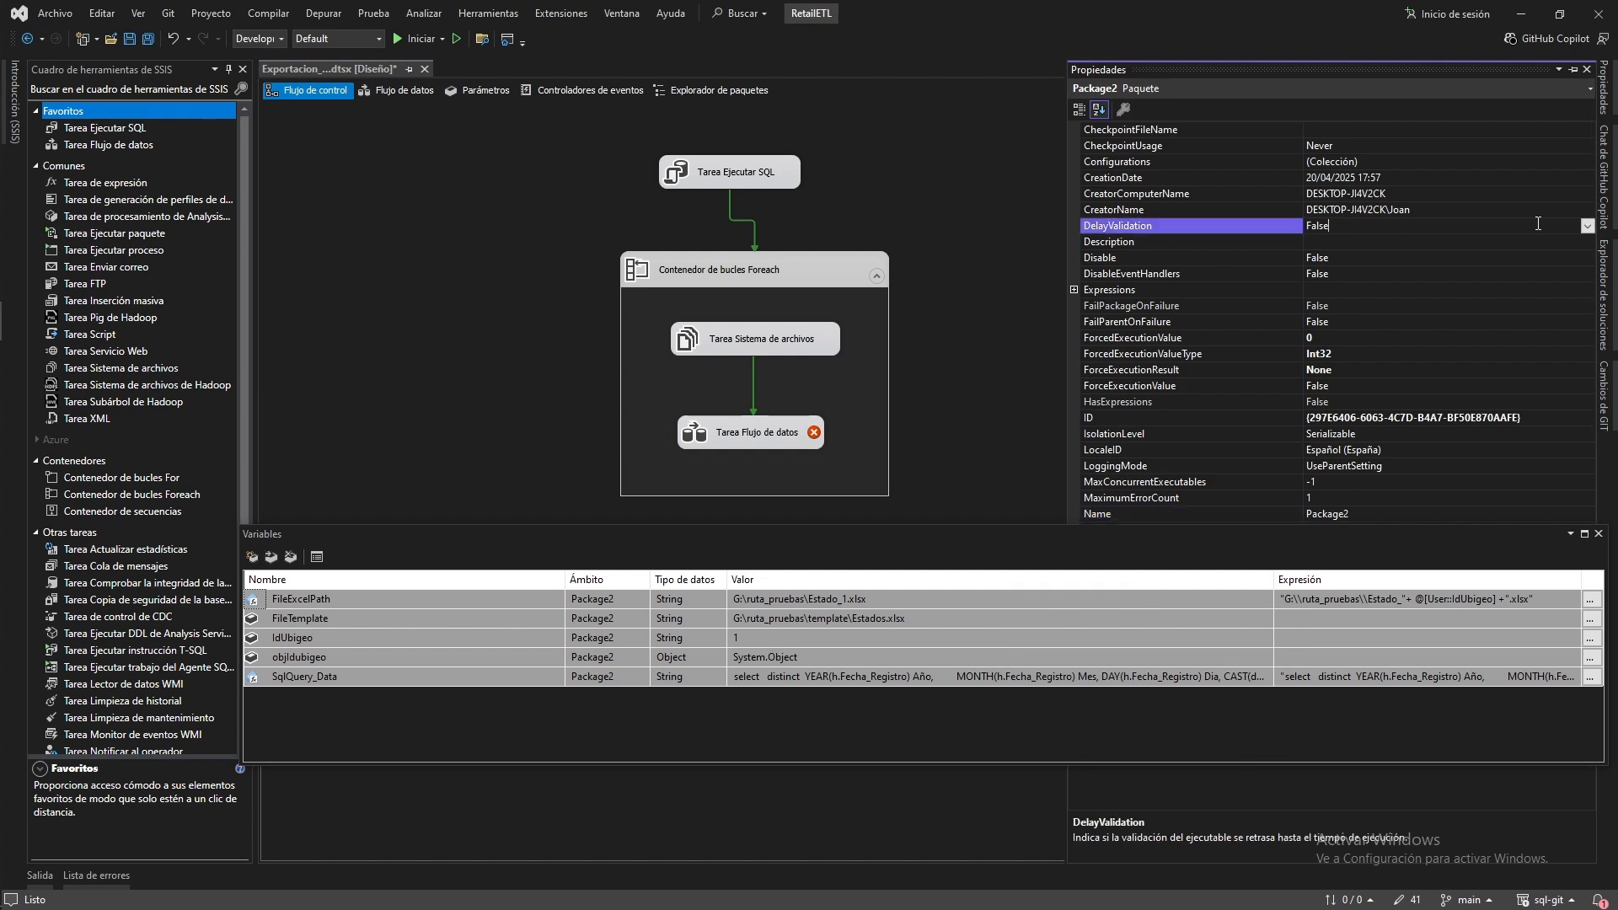
{"action": "left_click", "coordinate": [1587, 226]}
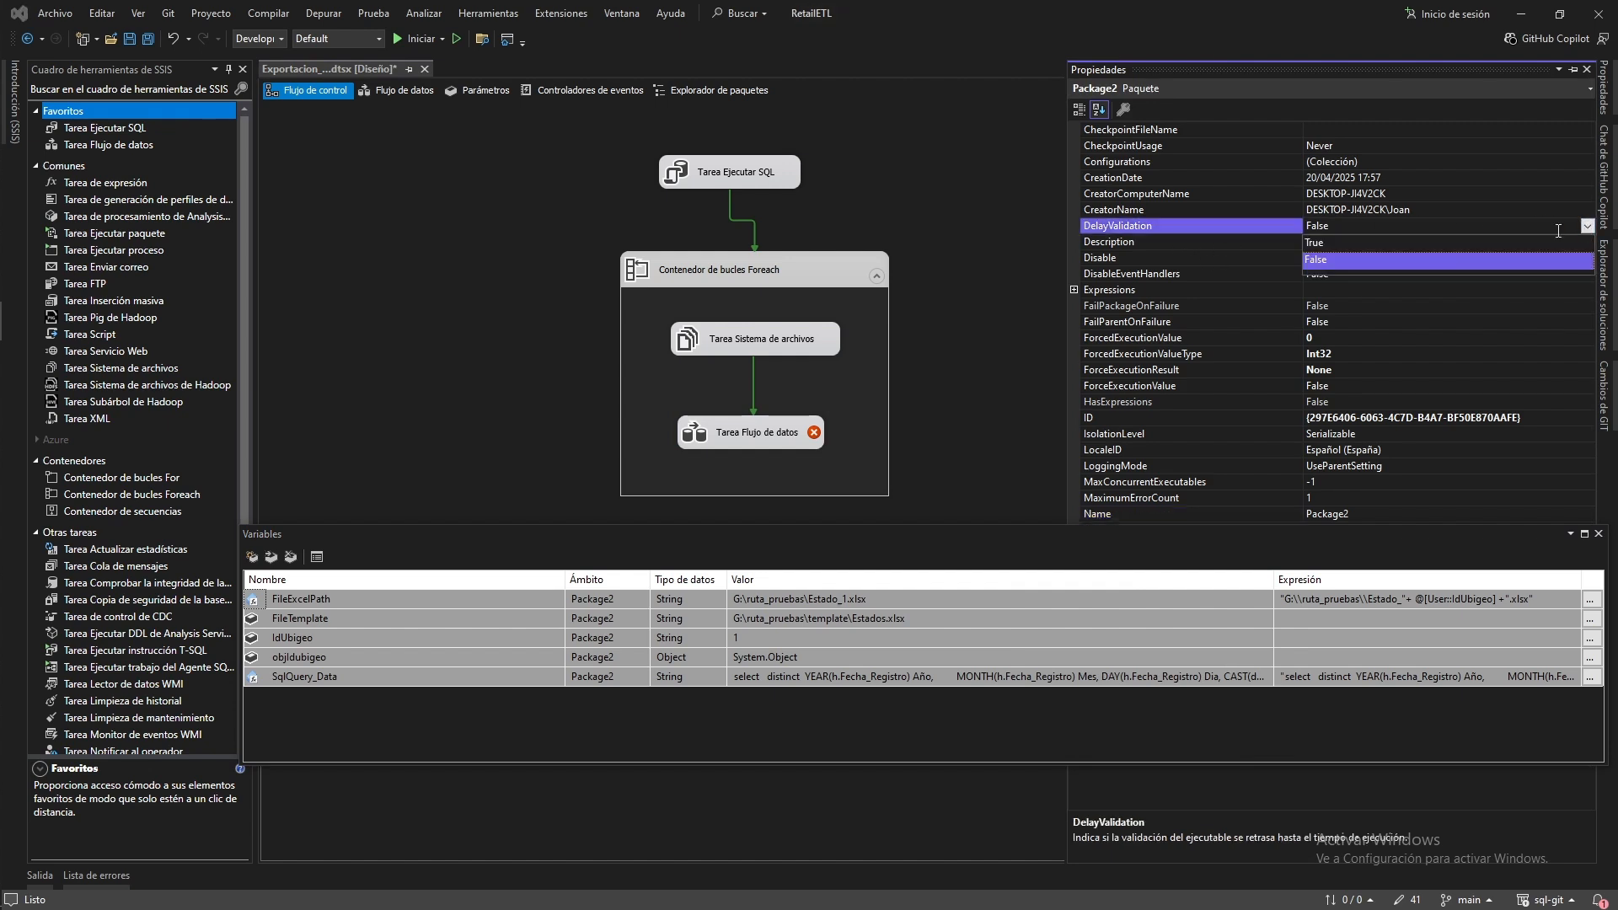
{"action": "left_click", "coordinate": [1333, 241]}
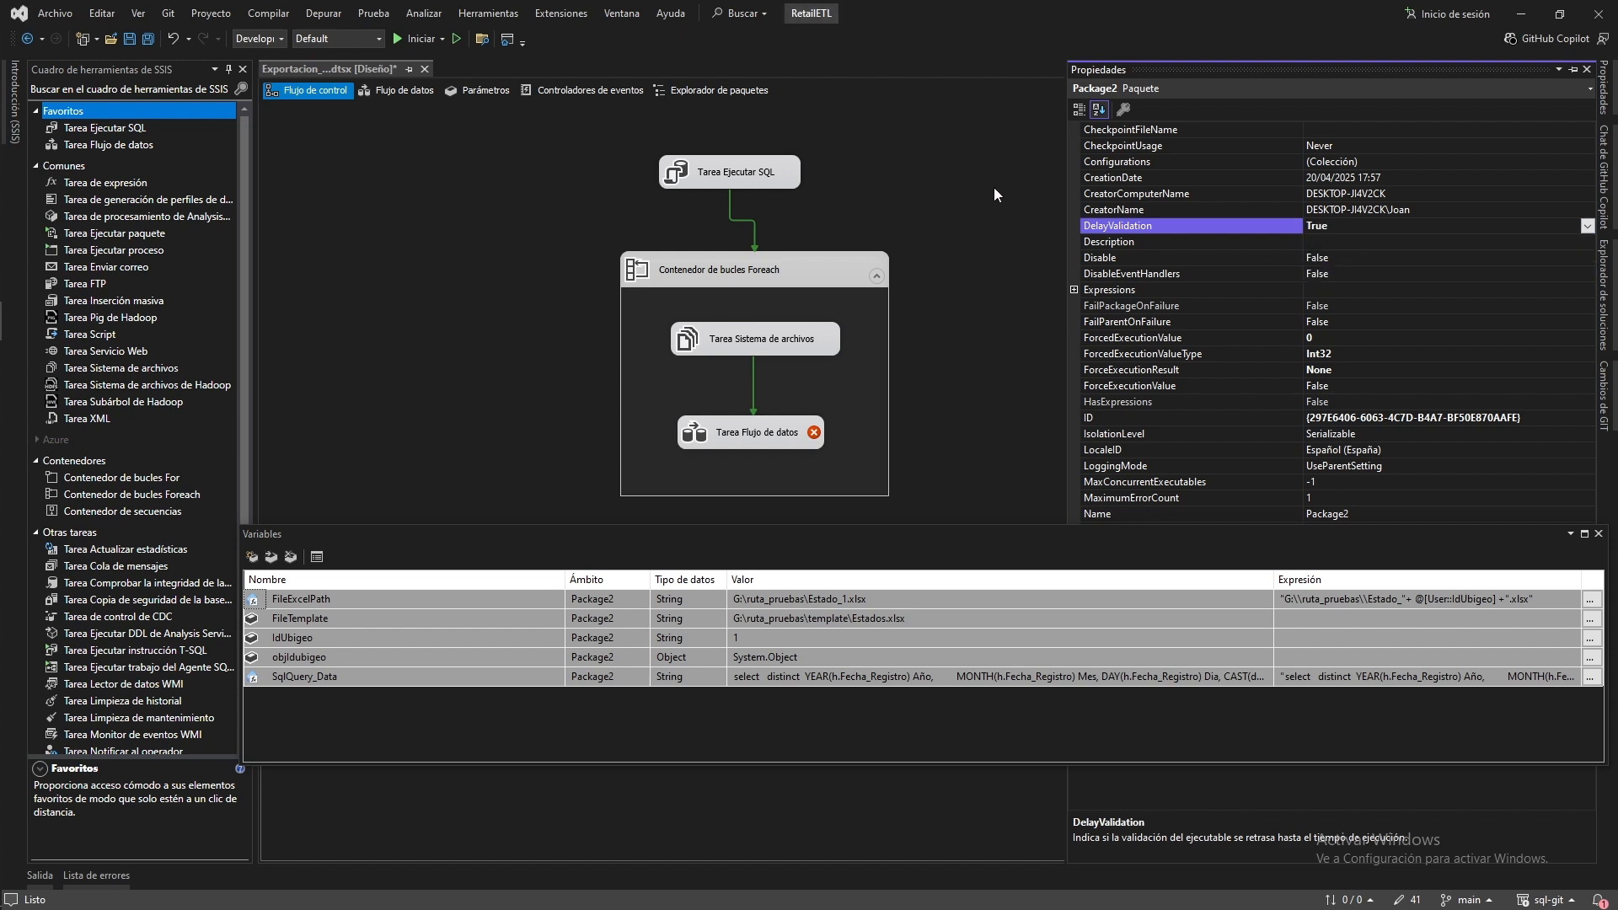
{"action": "left_click", "coordinate": [972, 226]}
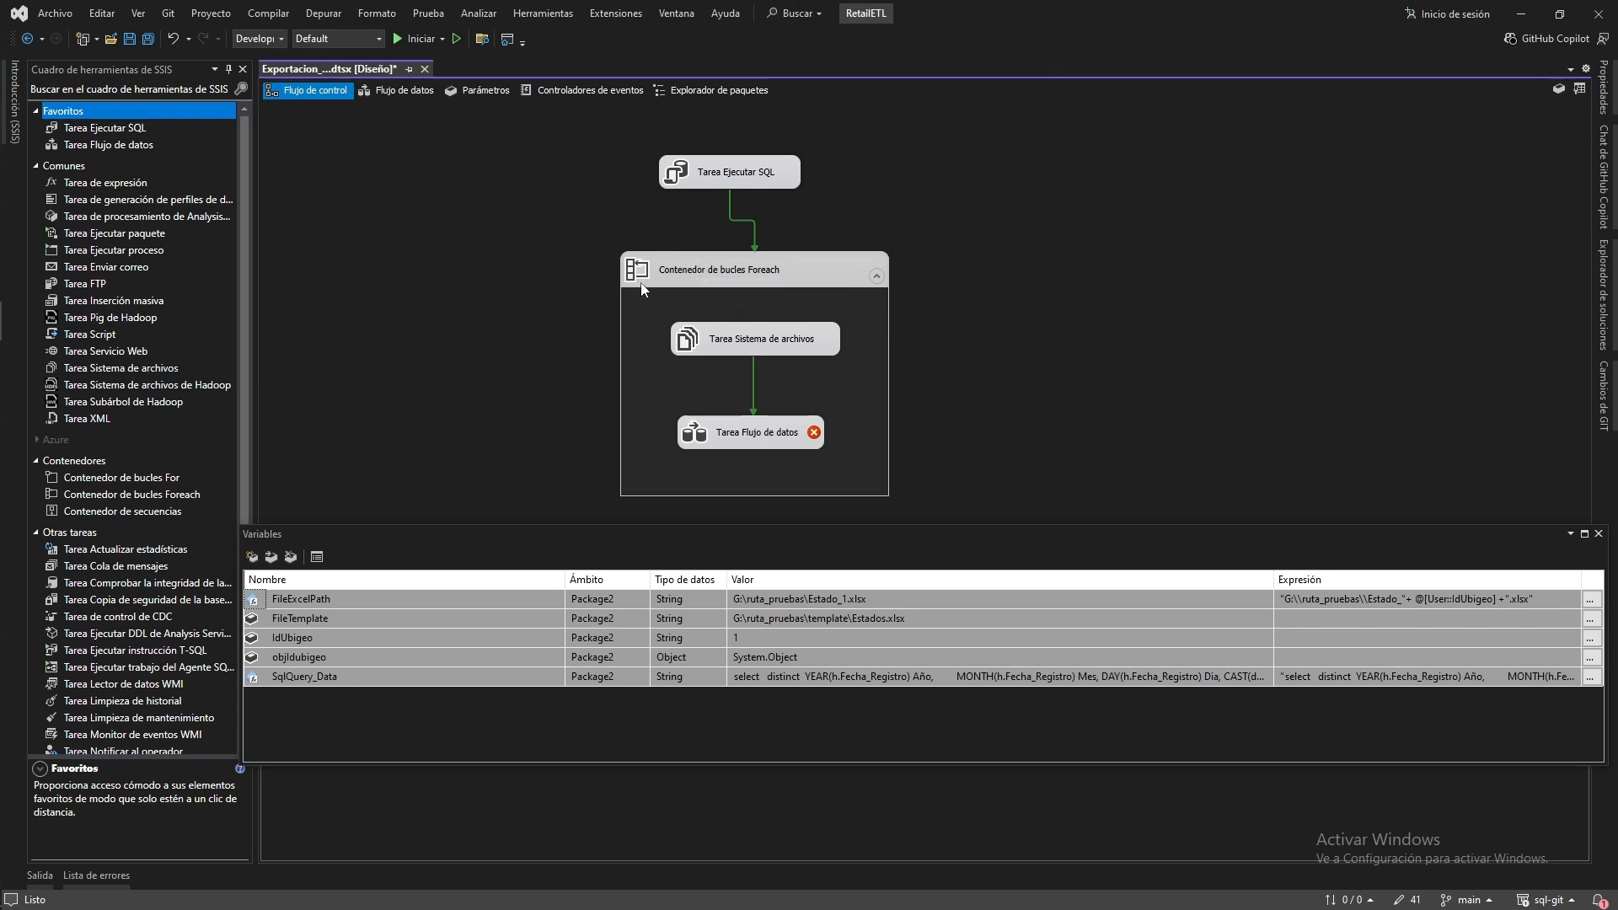
Configure the Foreach loop container's collection with the Enumerador de ADO para Foreach and User::objIdubigeo as the ADO object source variable
{"action": "right_click", "coordinate": [687, 271]}
{"action": "left_click", "coordinate": [710, 279]}
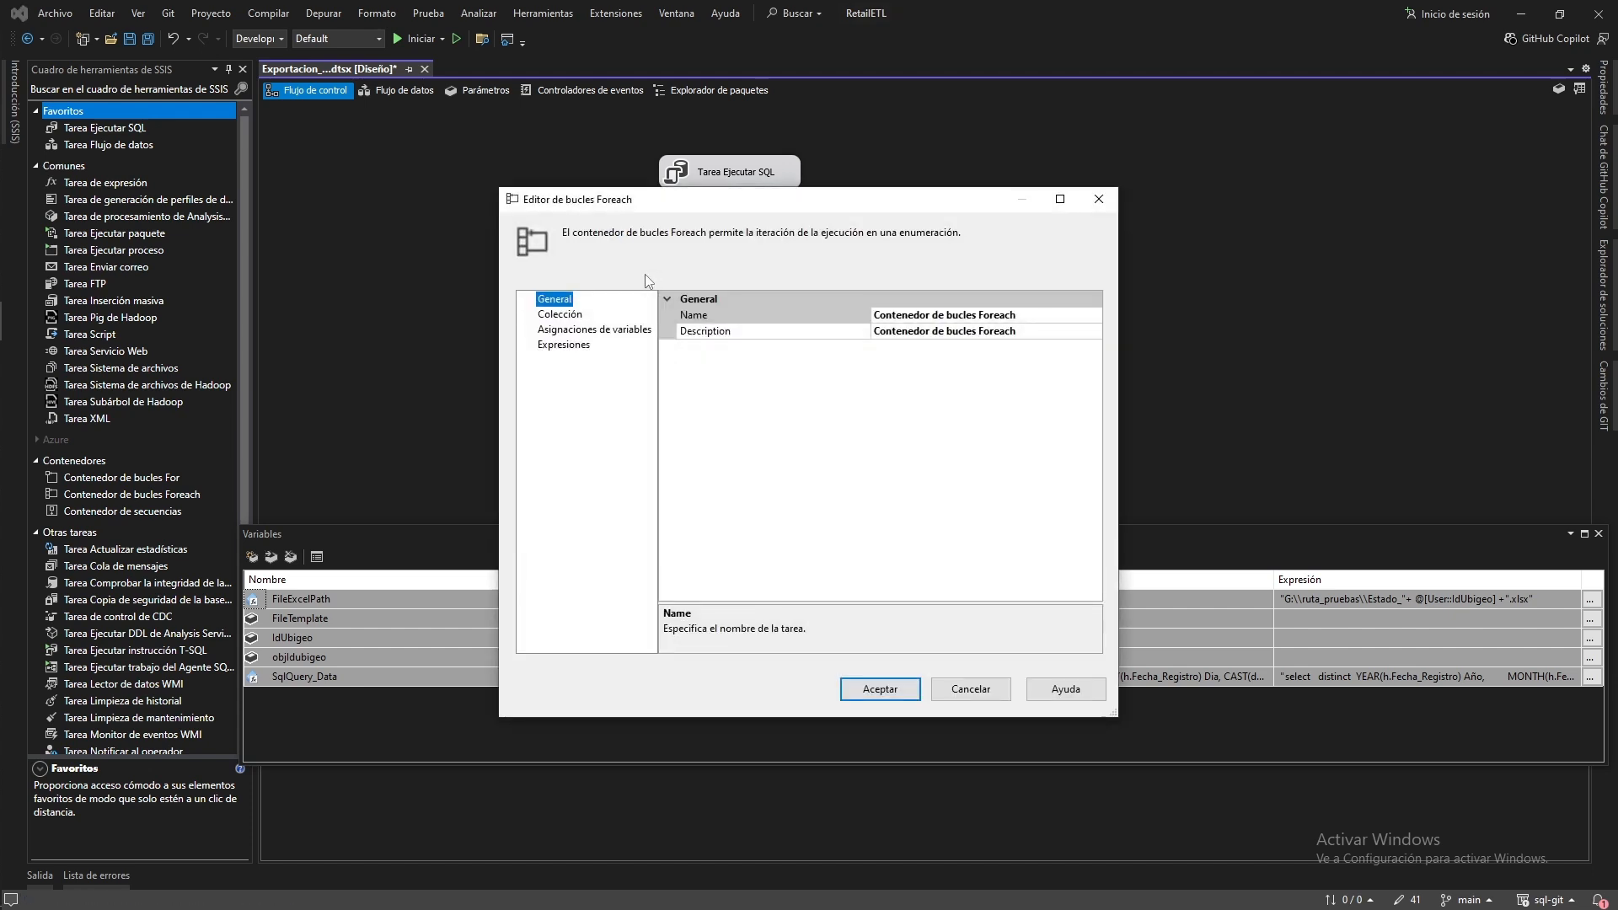
{"action": "left_click", "coordinate": [560, 315]}
{"action": "left_click", "coordinate": [1081, 319]}
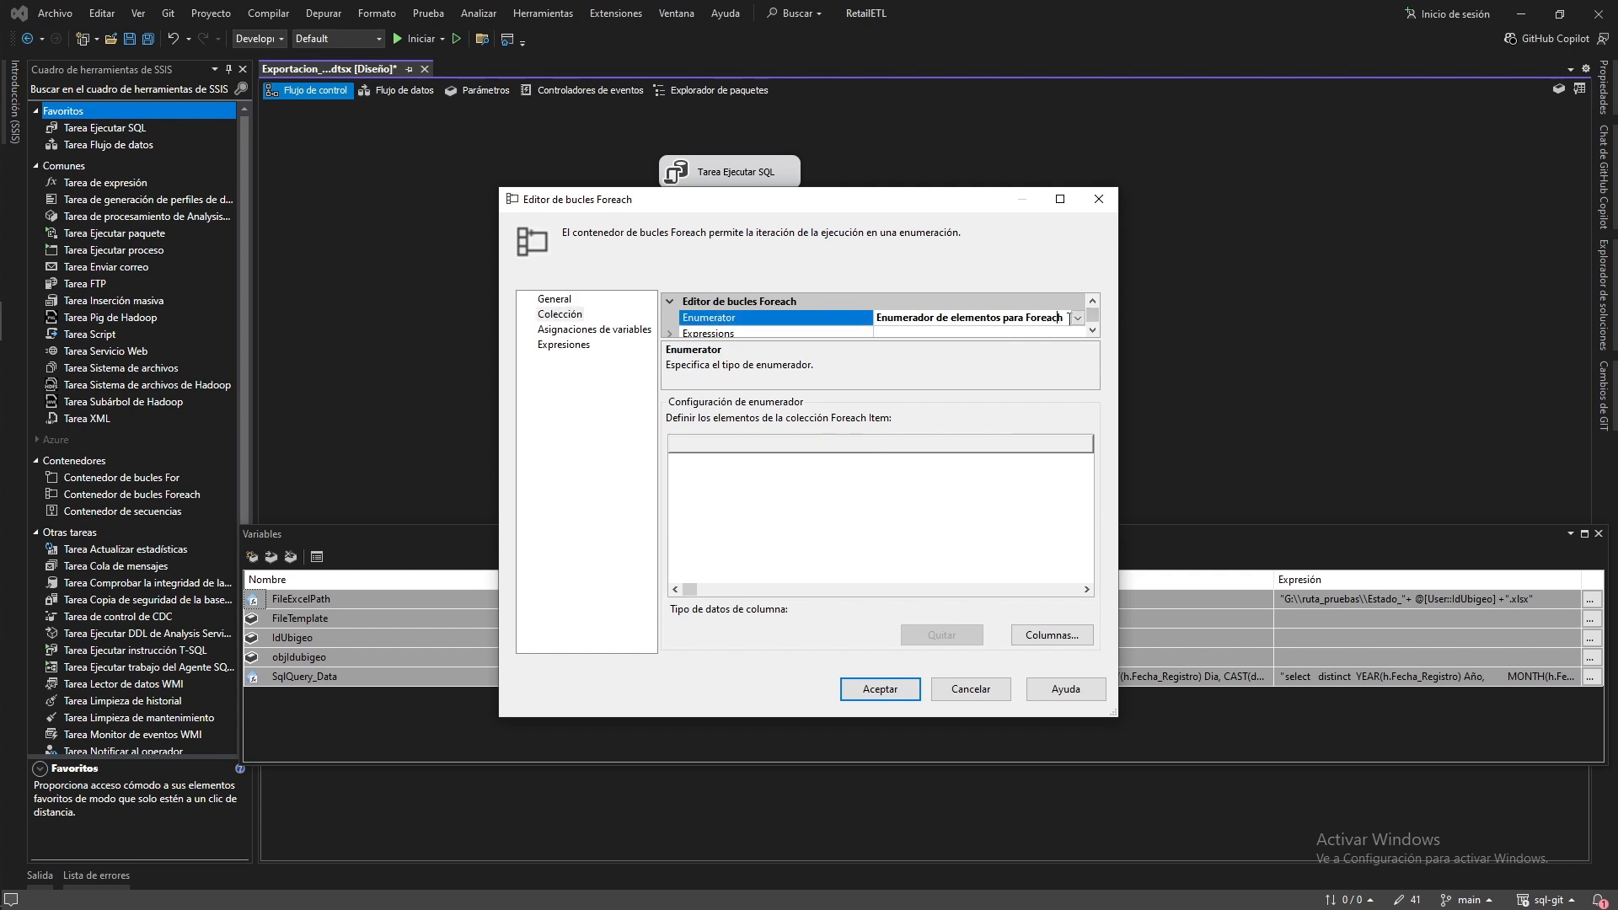
{"action": "left_click", "coordinate": [1078, 318]}
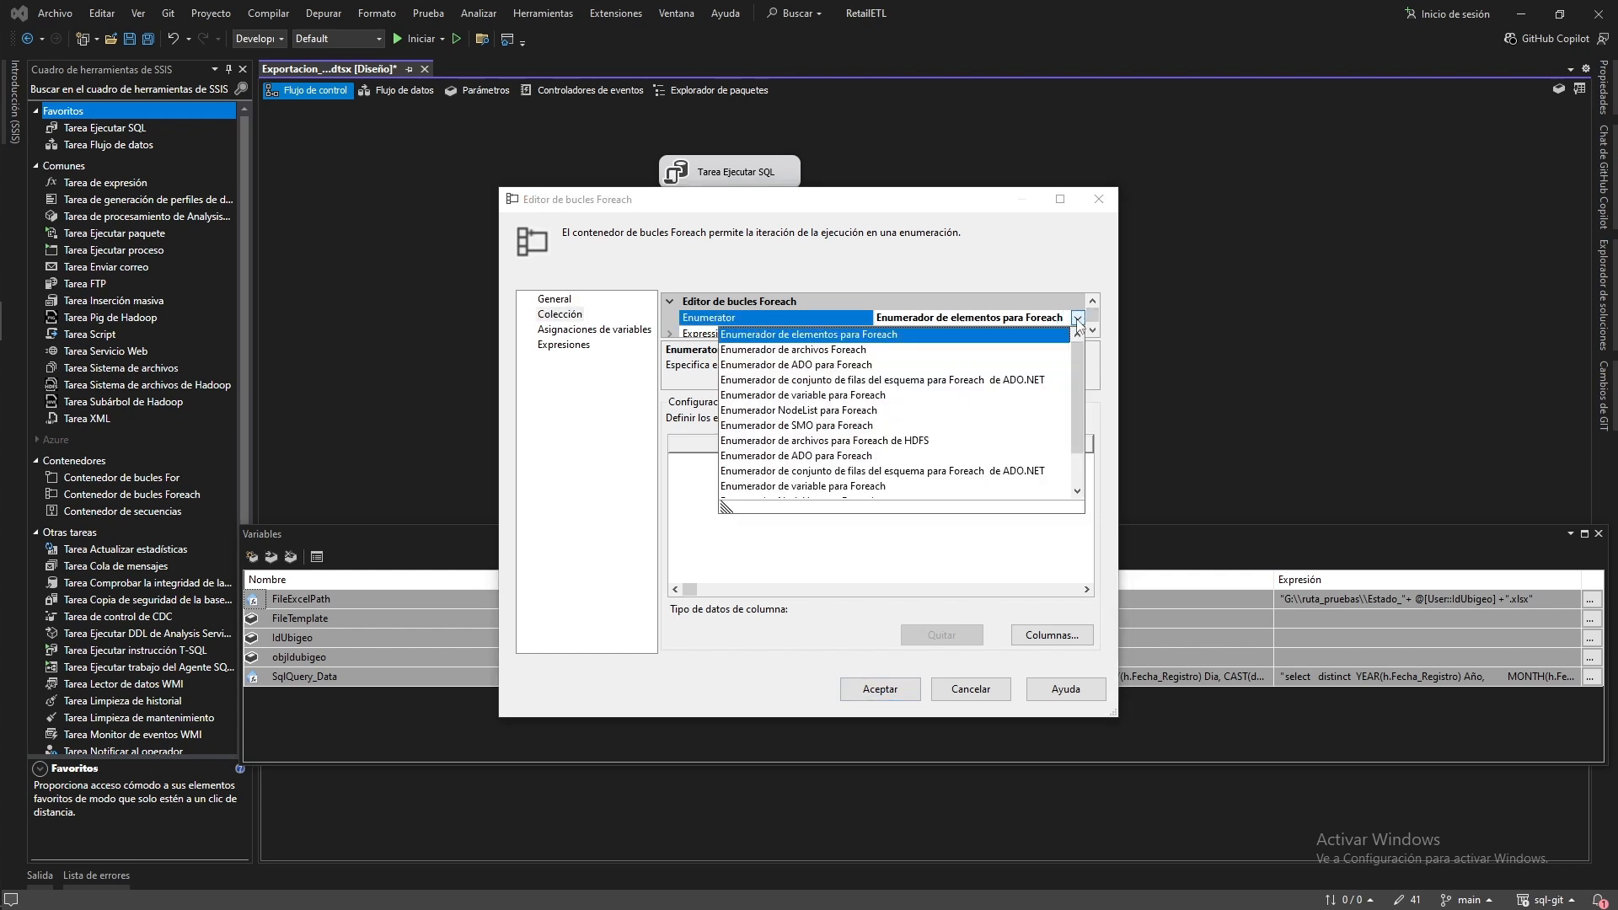
{"action": "left_click", "coordinate": [777, 368]}
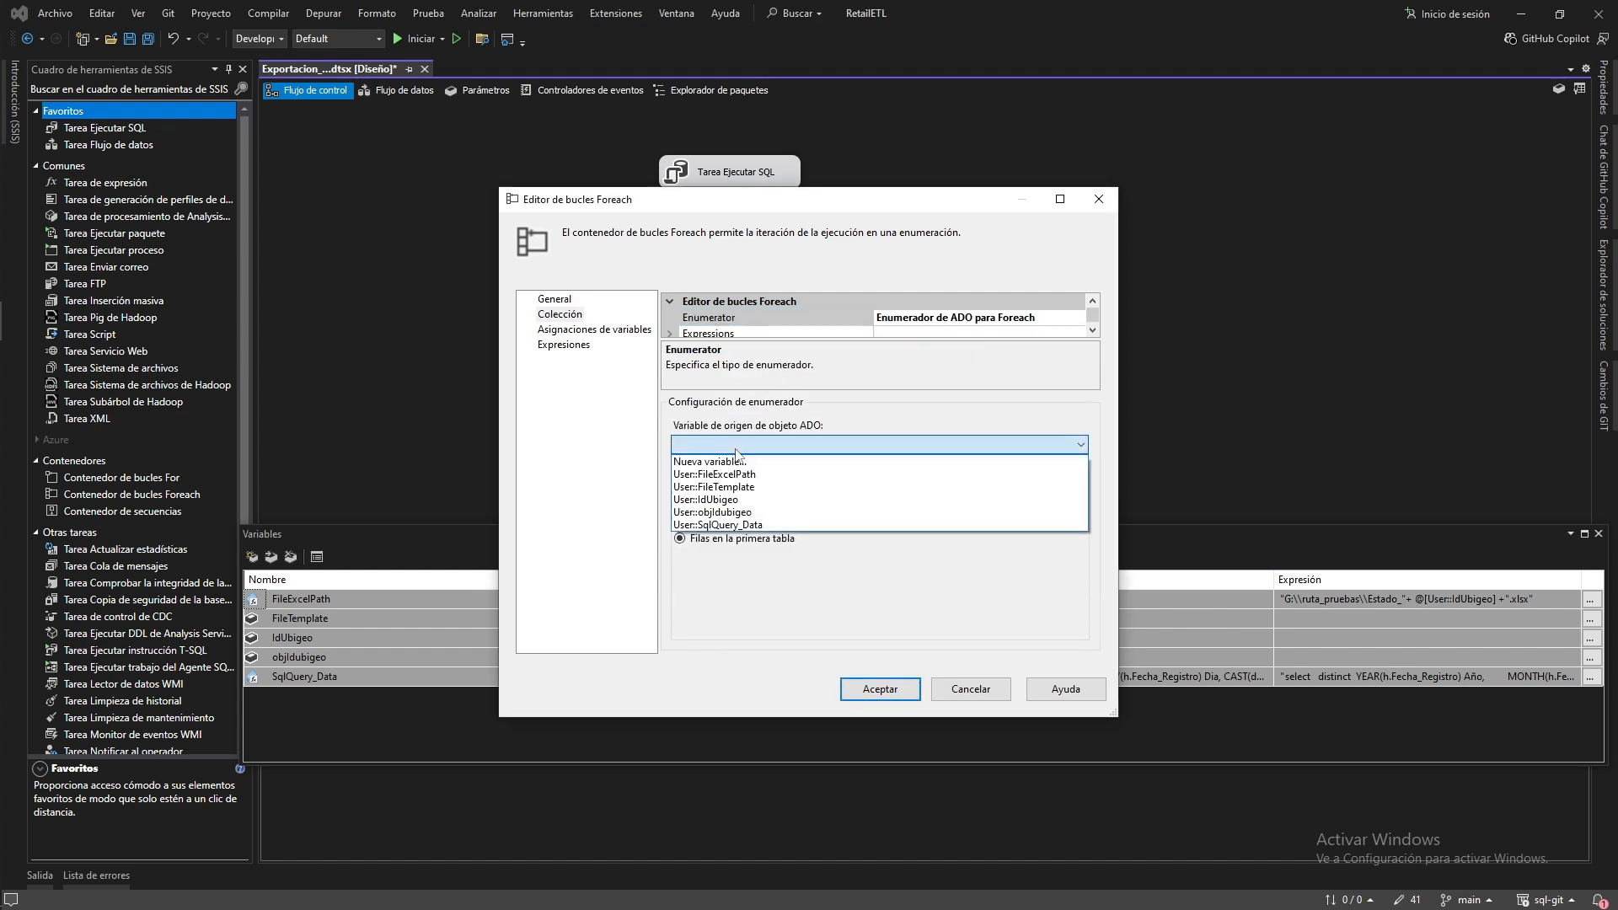
{"action": "left_click", "coordinate": [768, 512]}
{"action": "left_click_drag", "start_coordinate": [758, 198], "coordinate": [910, 286]}
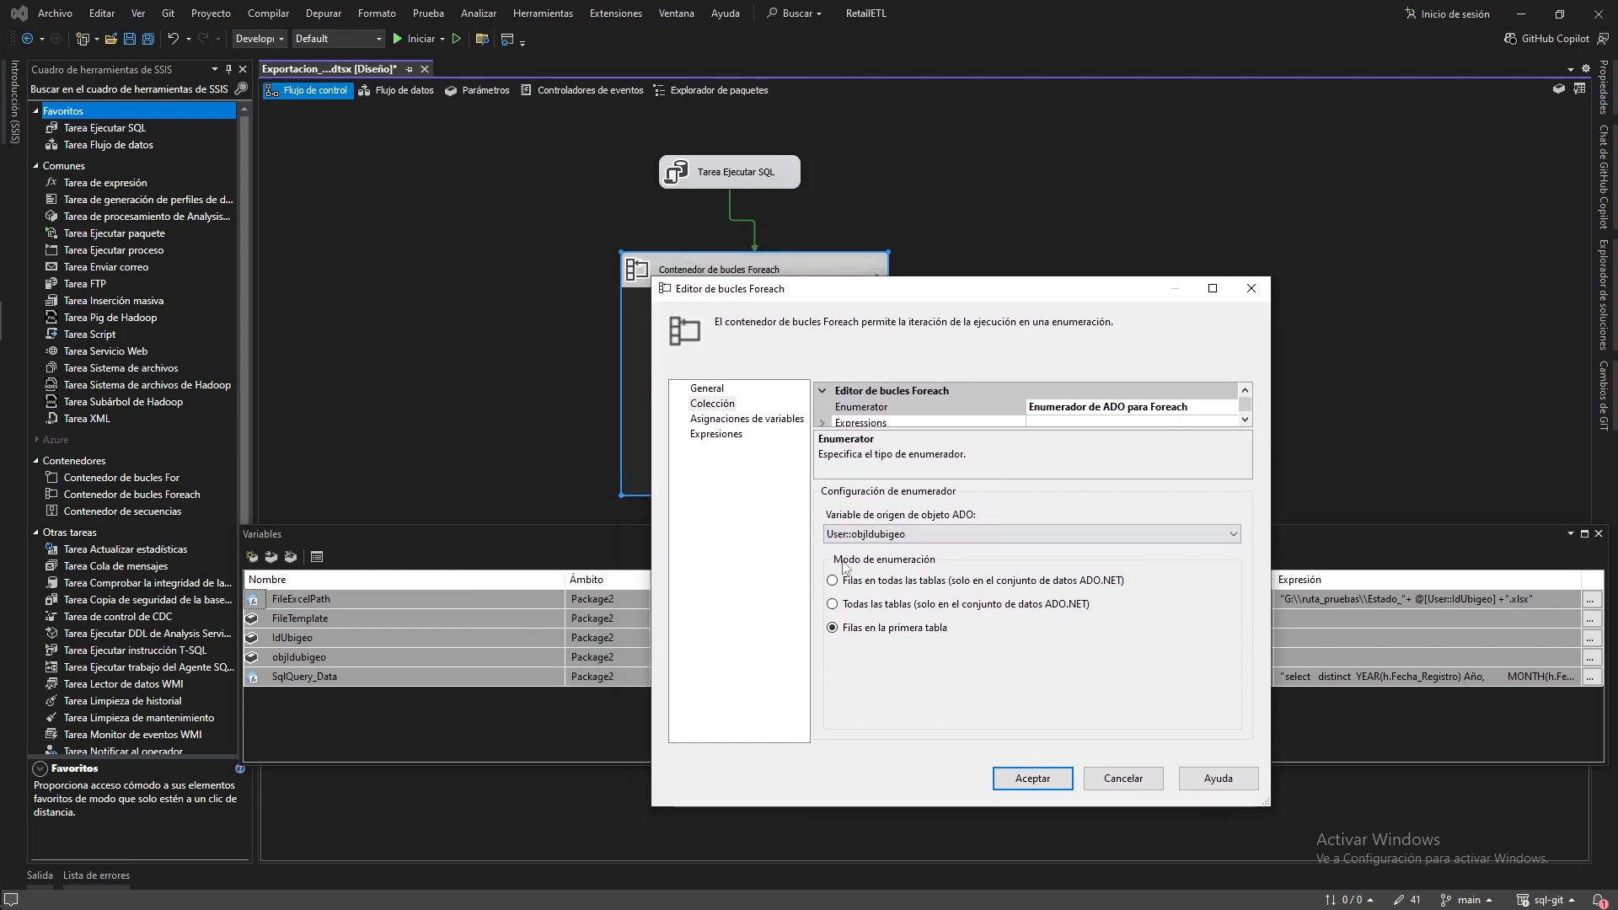
Map the loop's collection value to User::IdUbigeo at index 0 and accept the Foreach loop settings
{"action": "left_click", "coordinate": [717, 419]}
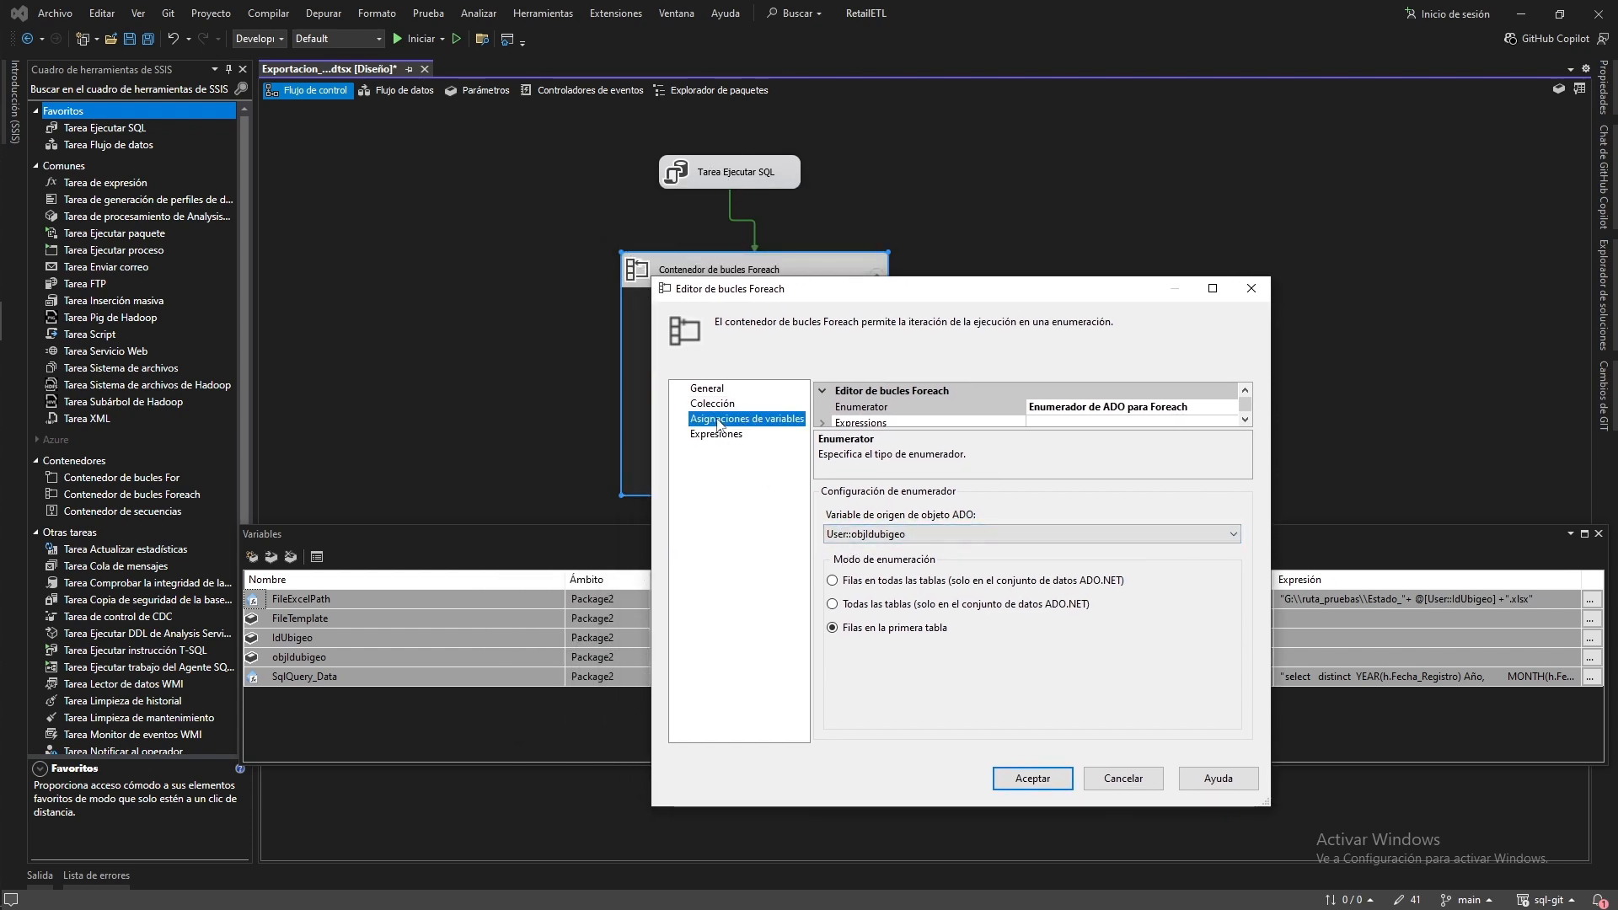
{"action": "left_click", "coordinate": [916, 434]}
{"action": "left_click", "coordinate": [955, 434]}
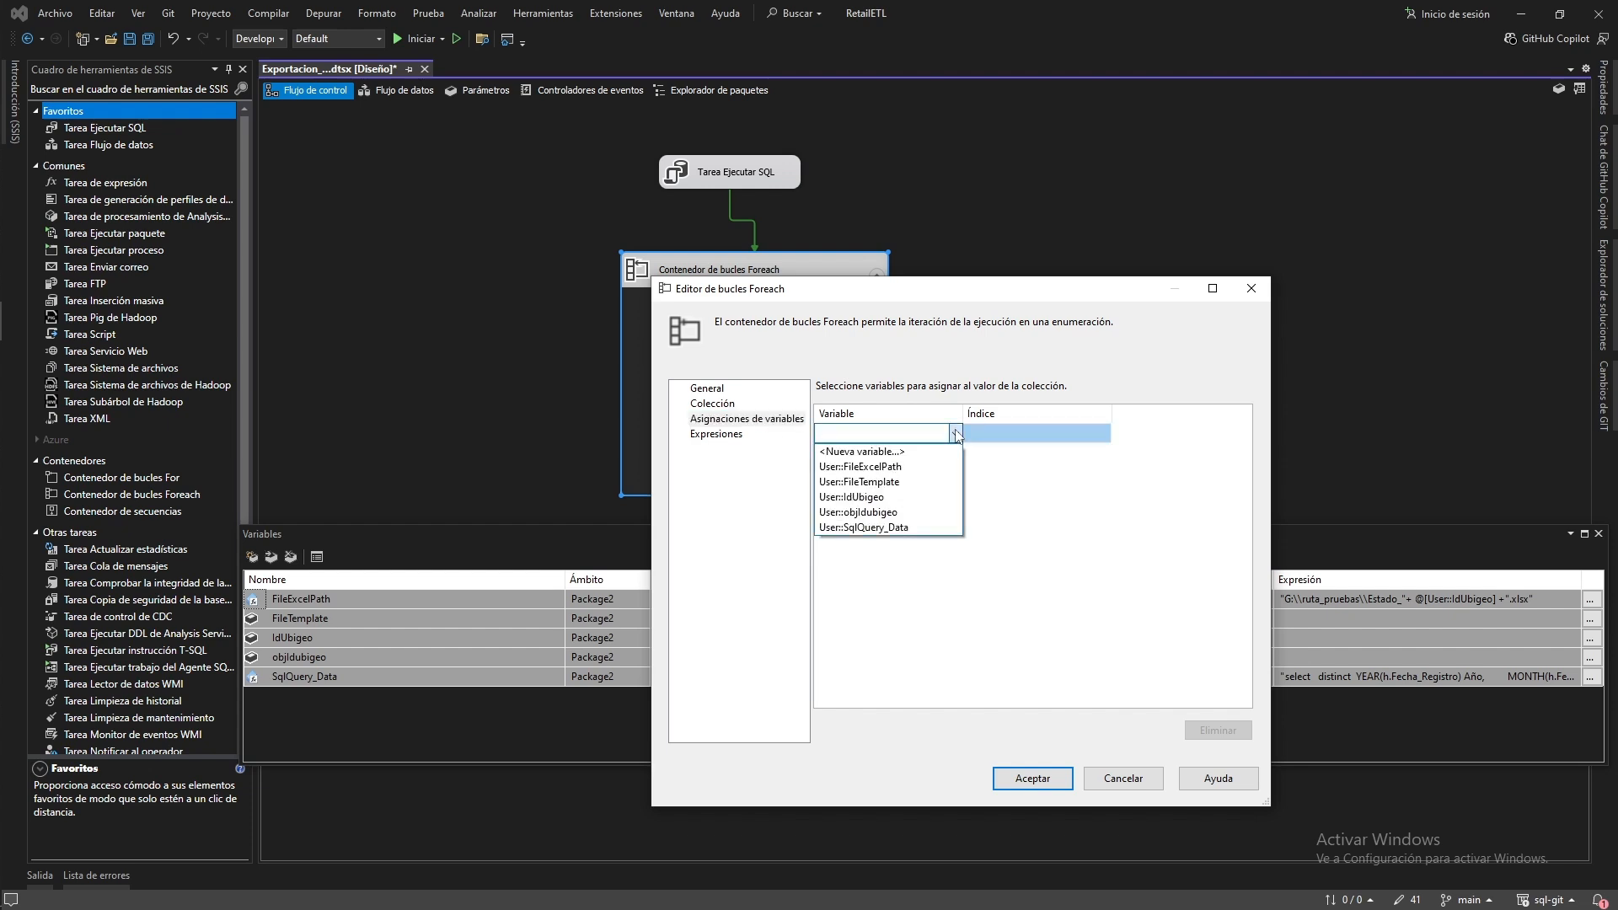
{"action": "left_click", "coordinate": [883, 498]}
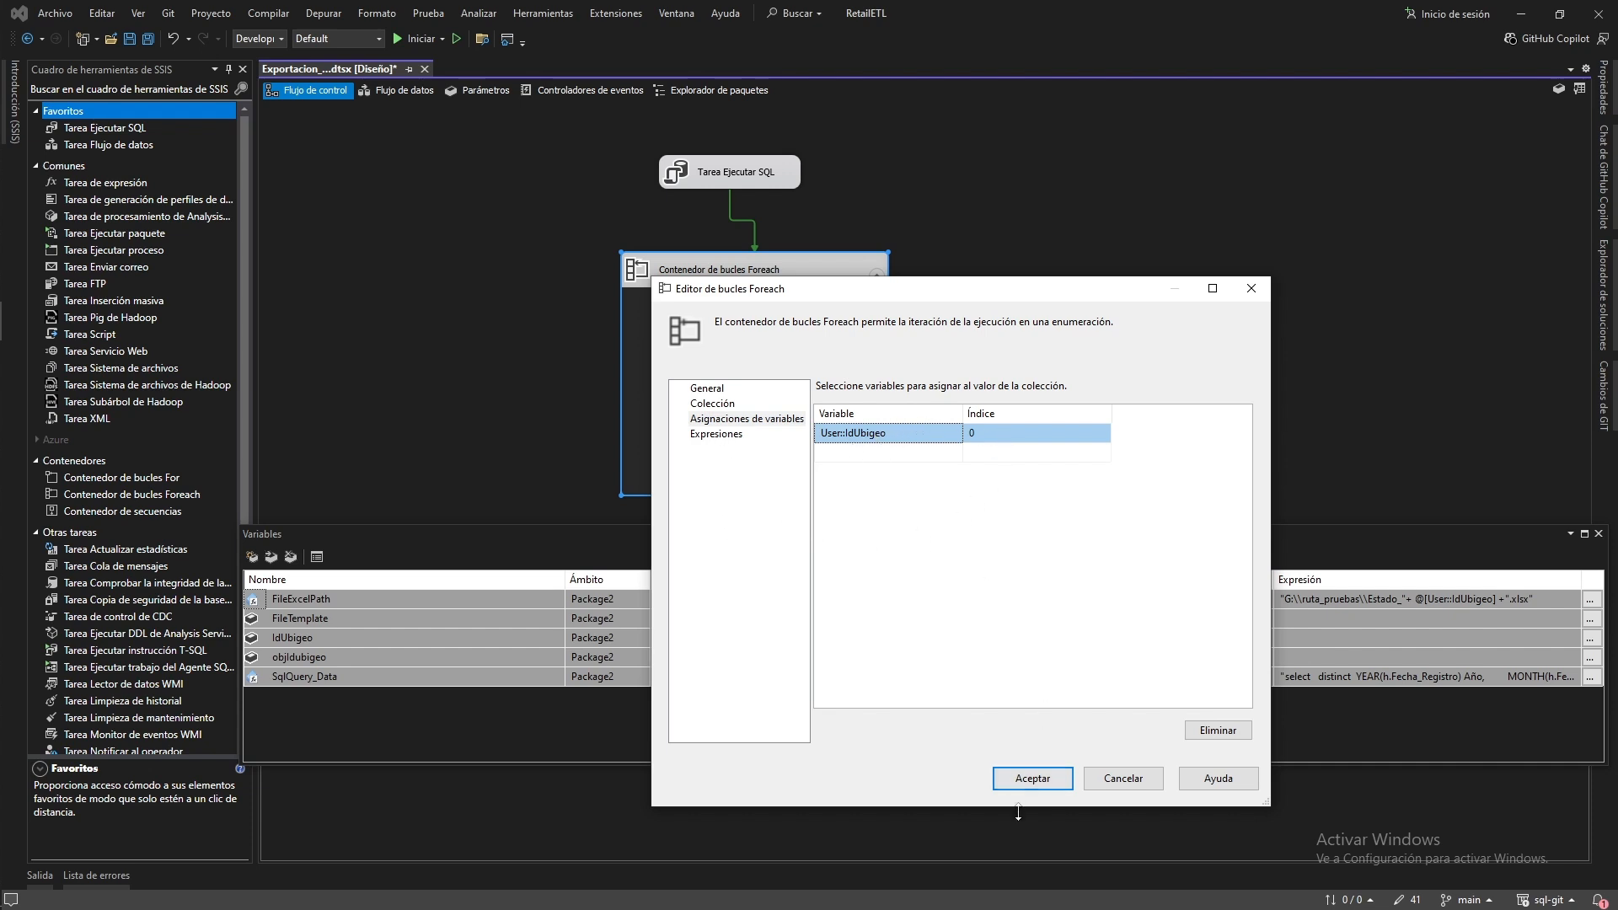
{"action": "left_click", "coordinate": [1020, 783]}
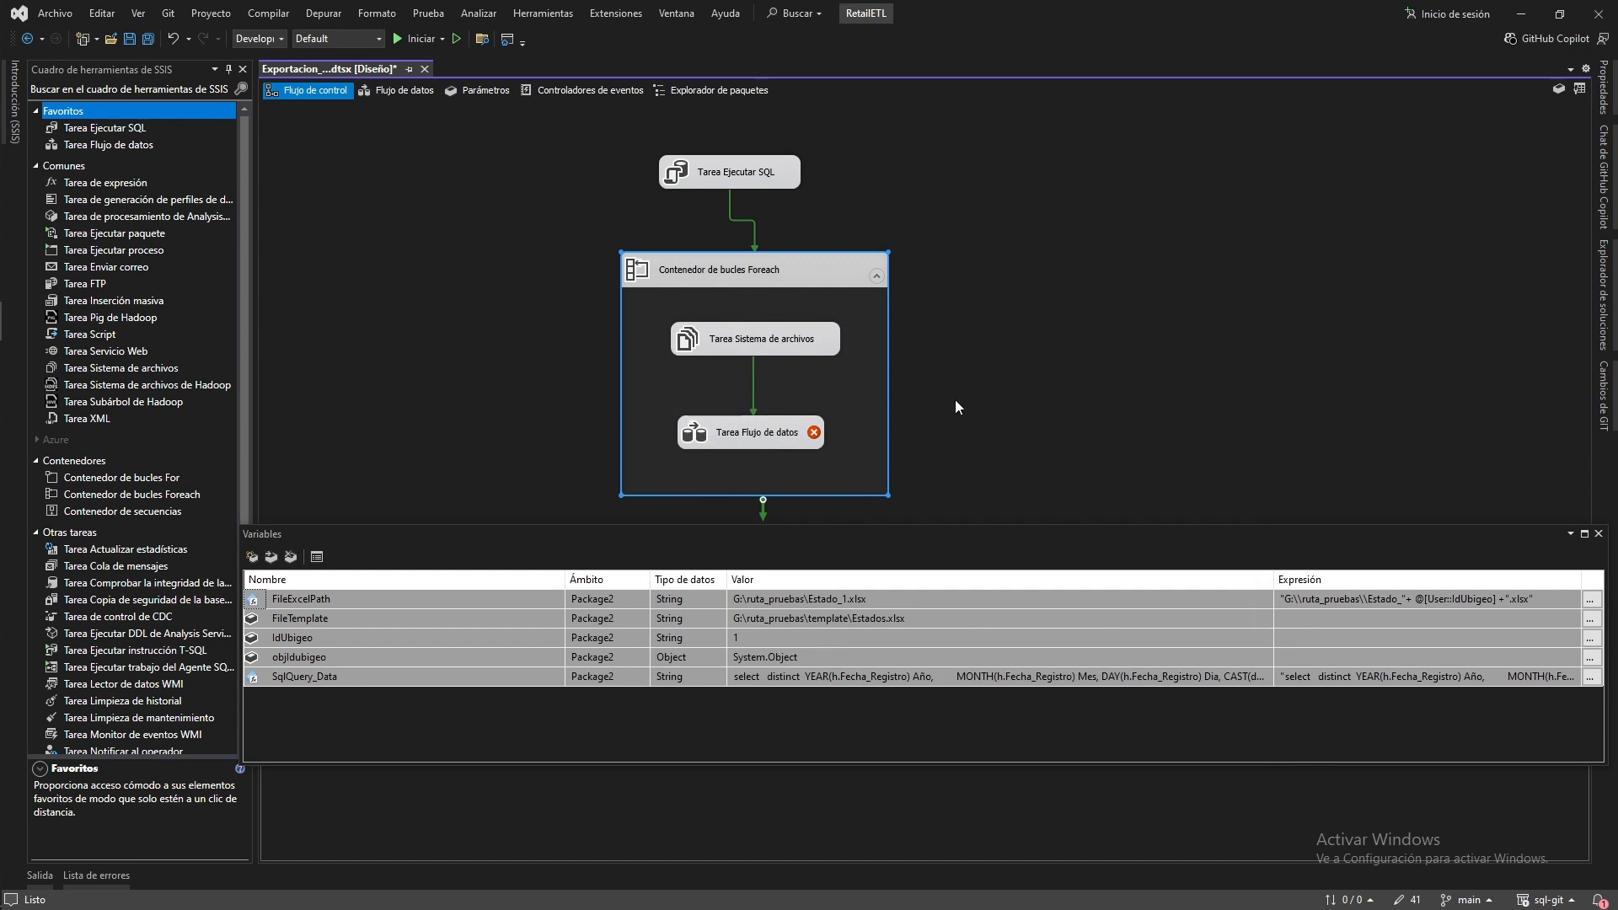
Save the package, run it, and close the Variables window to check the execution status of its tasks
{"action": "left_click", "coordinate": [1040, 404]}
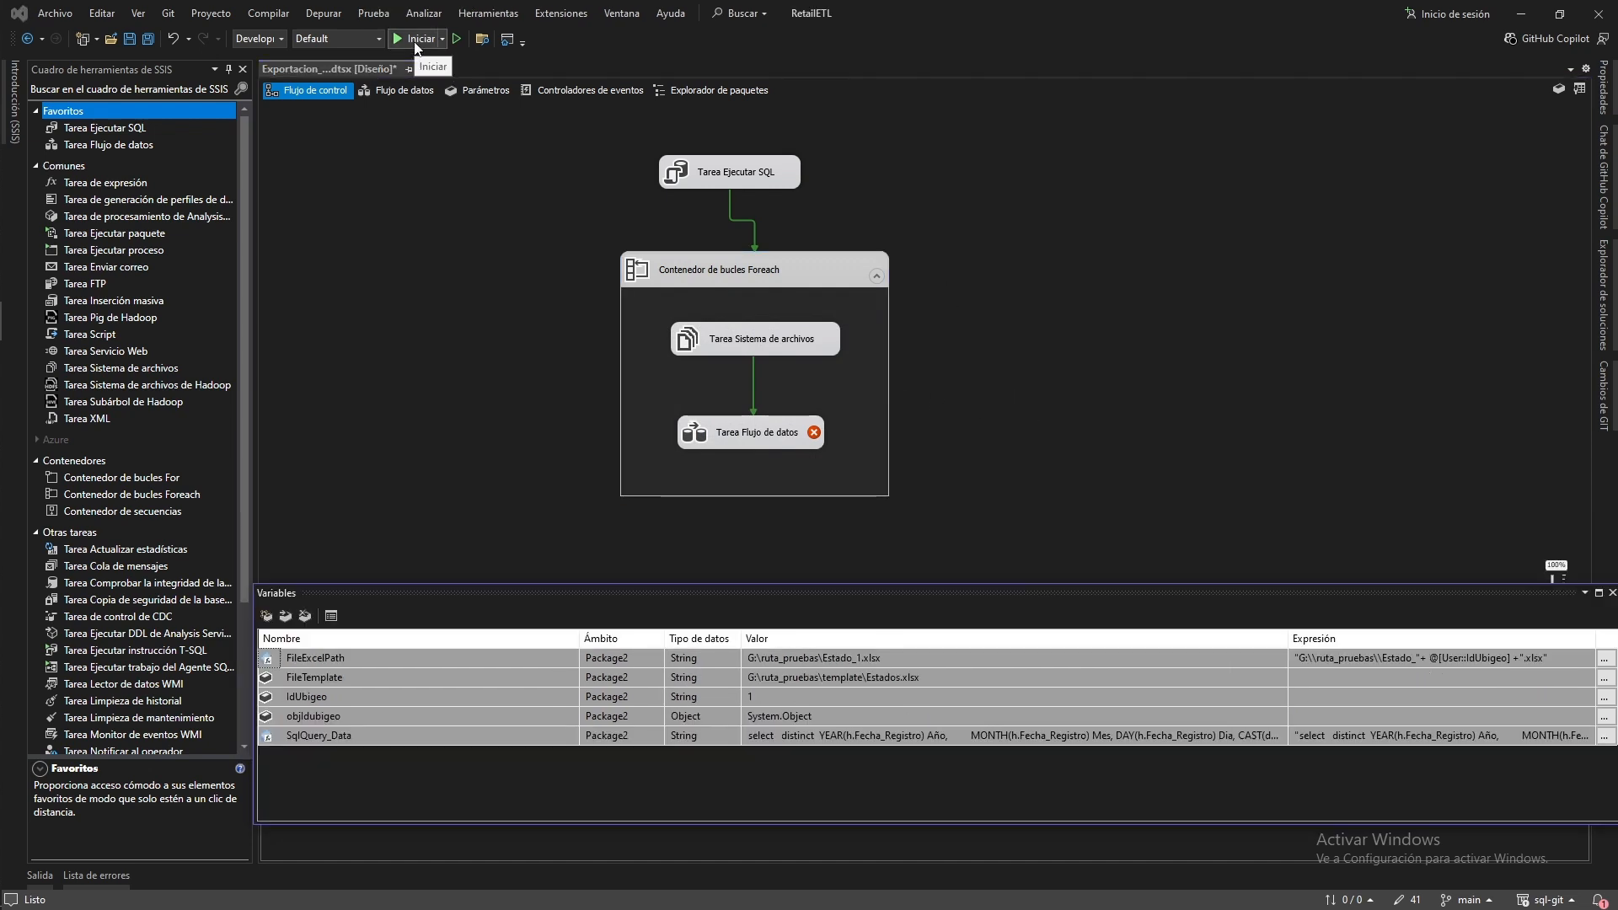
{"action": "key", "text": "ctrl+s"}
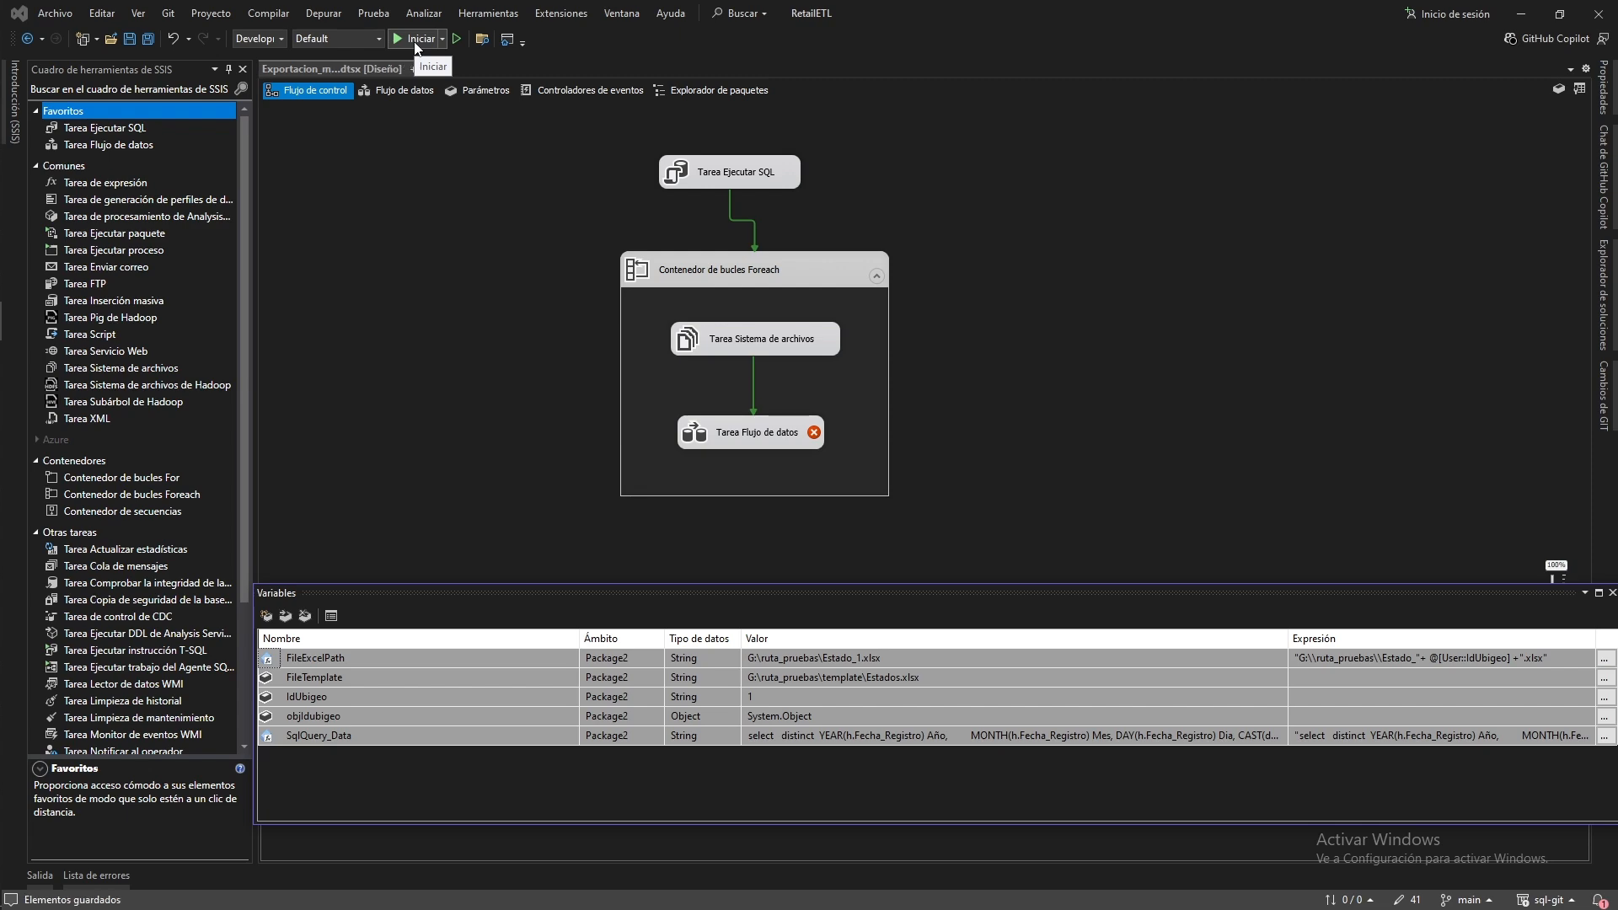
{"action": "left_click", "coordinate": [414, 42]}
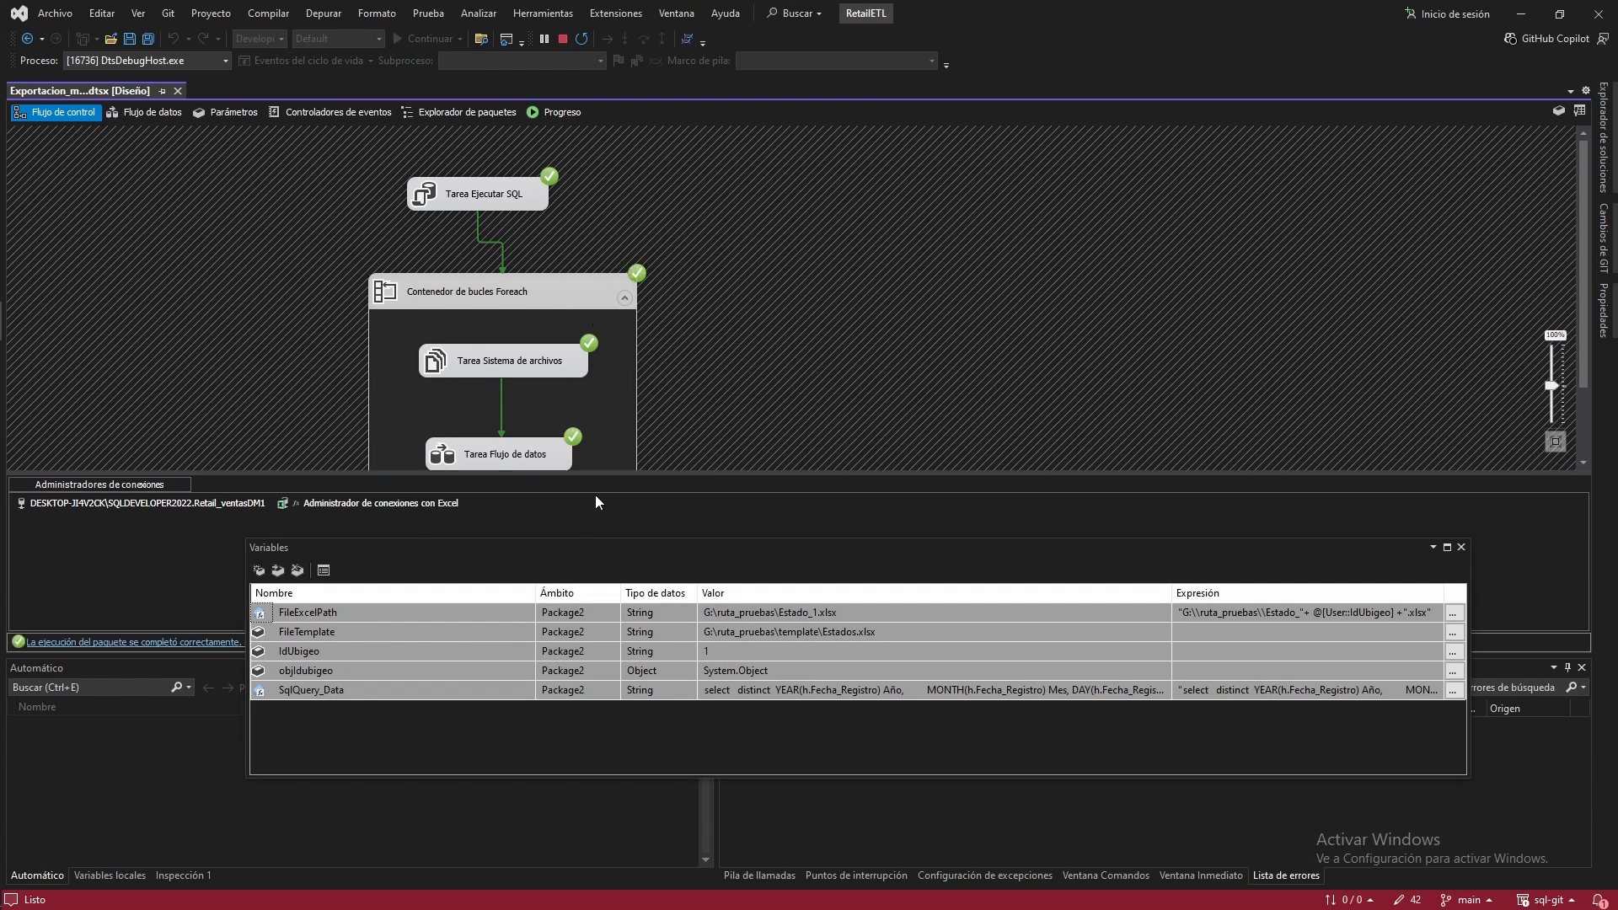
{"action": "left_click", "coordinate": [1462, 549]}
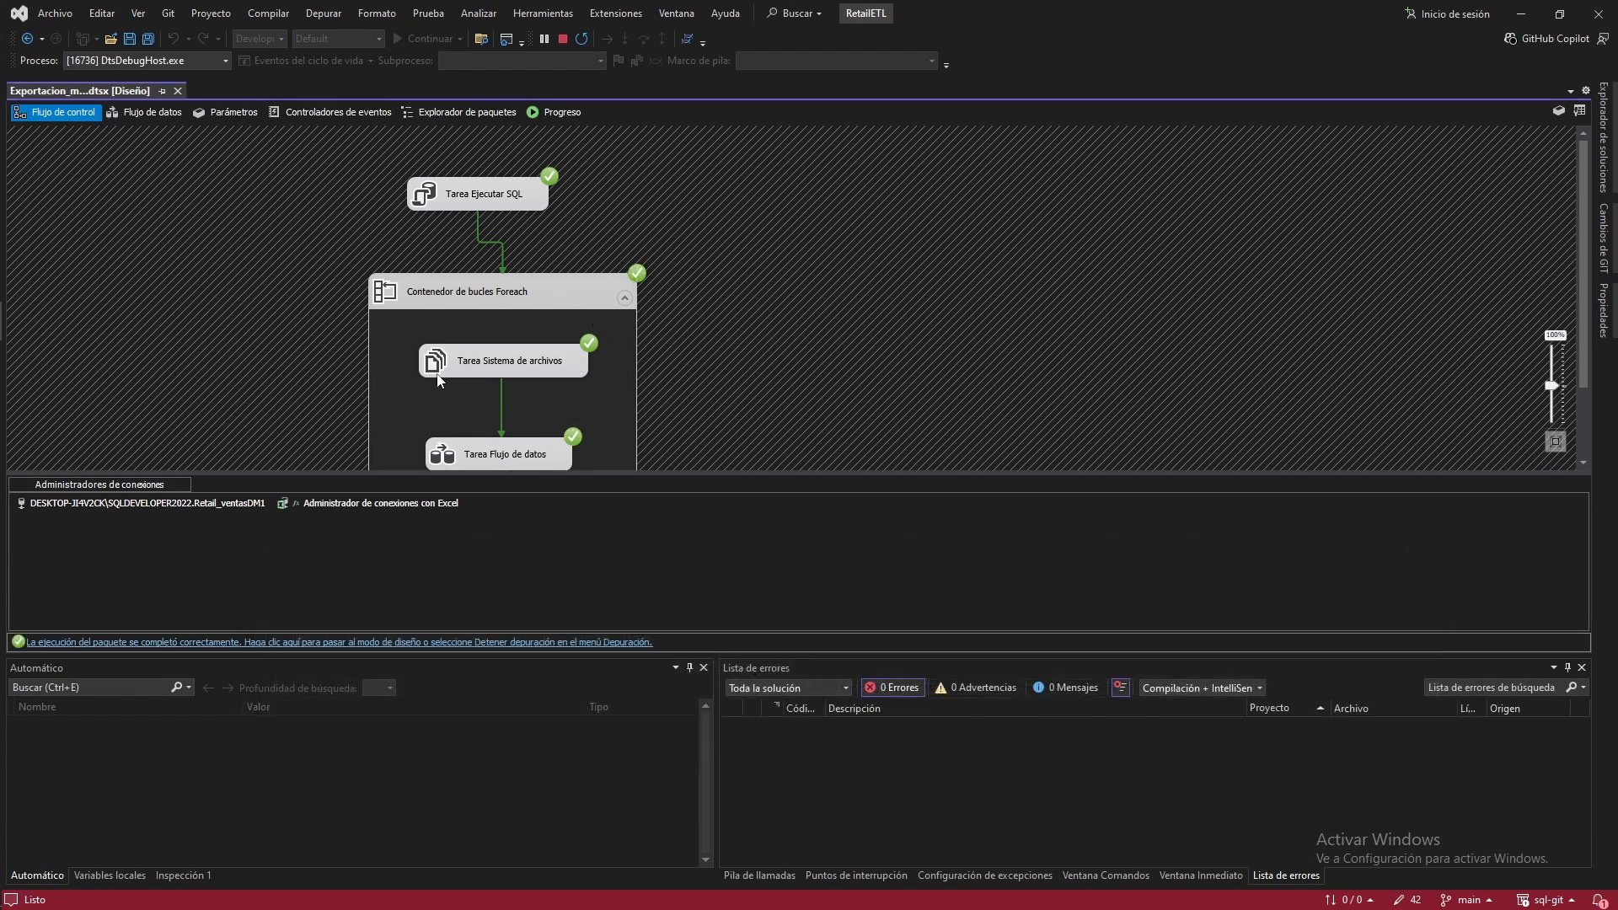
{"action": "scroll", "coordinate": [444, 278], "scroll_direction": "down", "scroll_amount": 1}
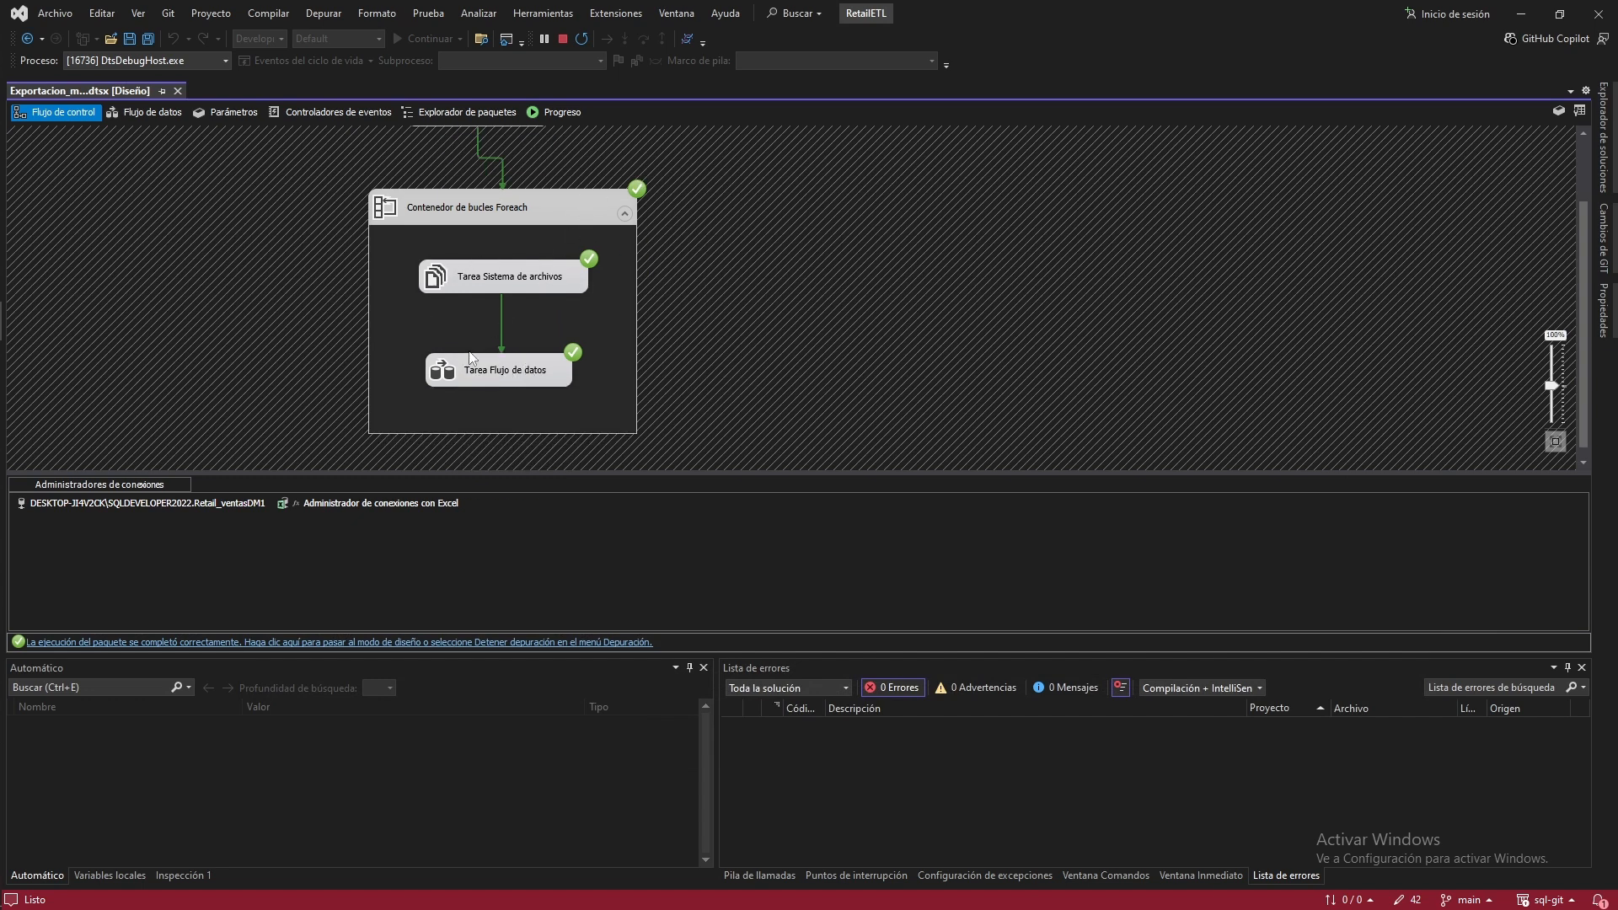
Switch to the ruta_pruebas folder, sort its files by modification date, and open Estado_1.xlsx to review the exported rows
{"action": "mouse_move", "coordinate": [3, 480]}
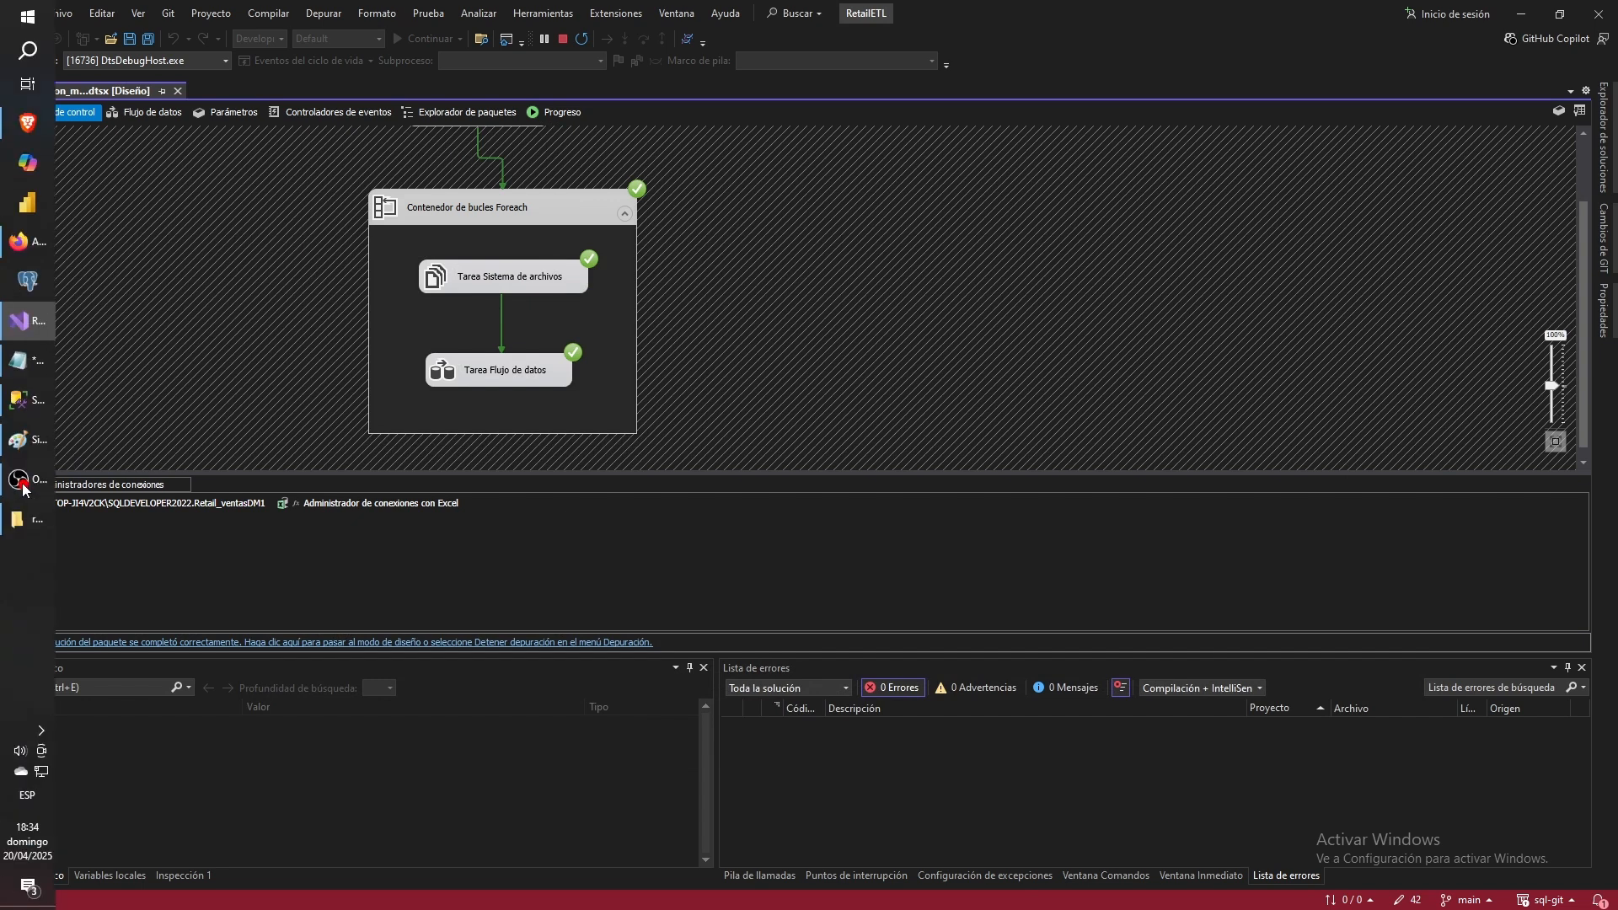
{"action": "left_click", "coordinate": [25, 518]}
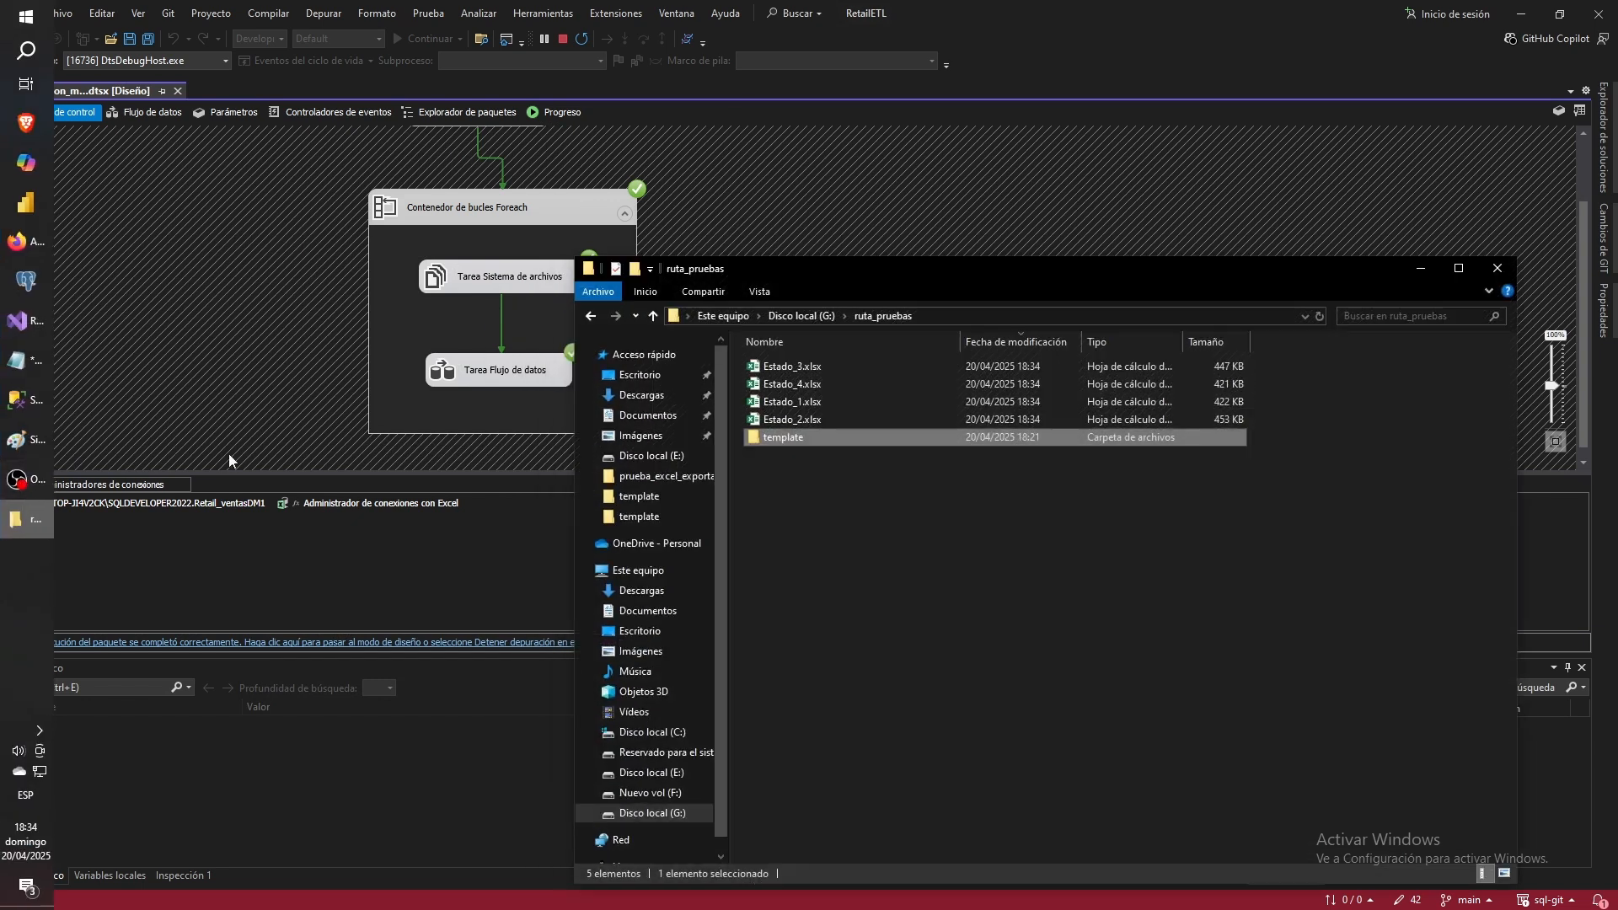
{"action": "left_click", "coordinate": [808, 403]}
{"action": "left_click", "coordinate": [798, 420]}
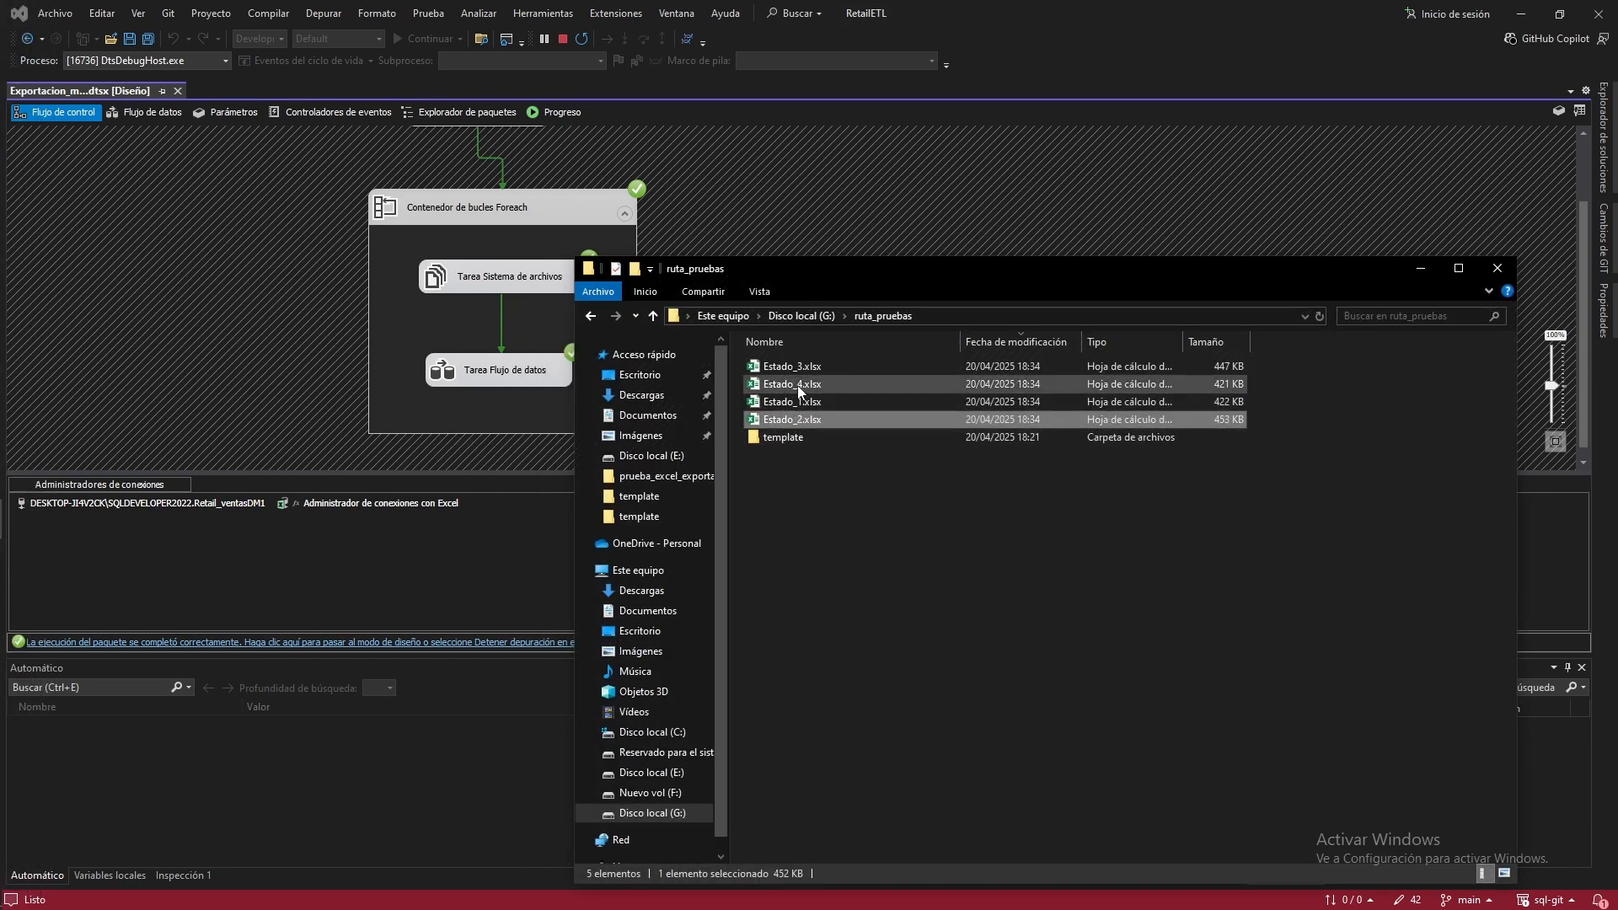
{"action": "left_click", "coordinate": [1034, 342]}
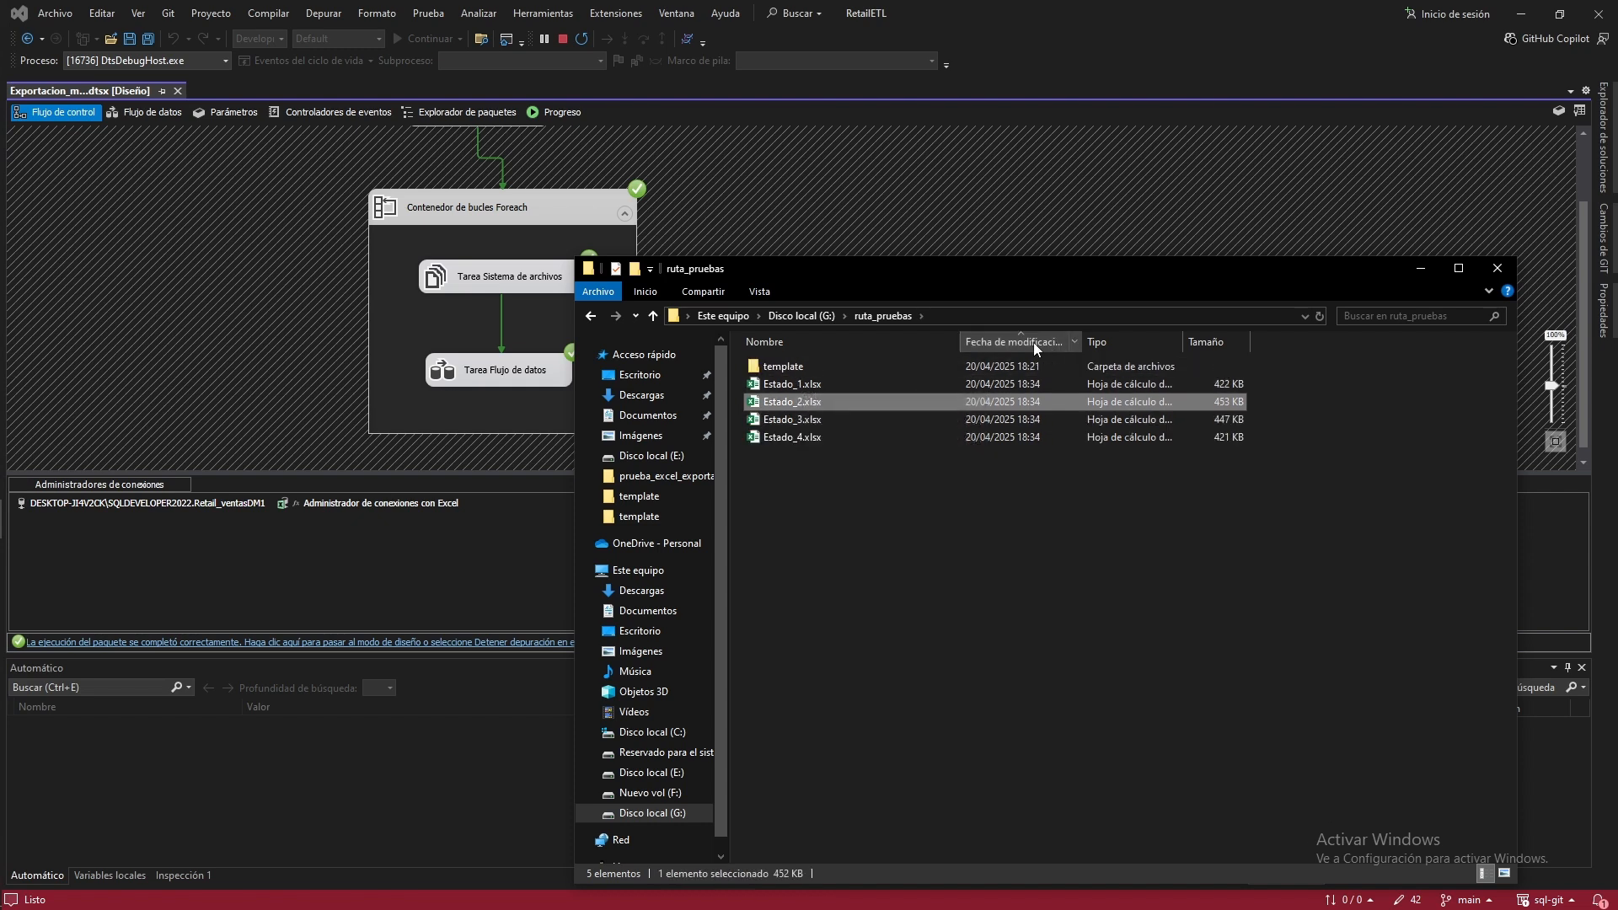
{"action": "double_click", "coordinate": [813, 389]}
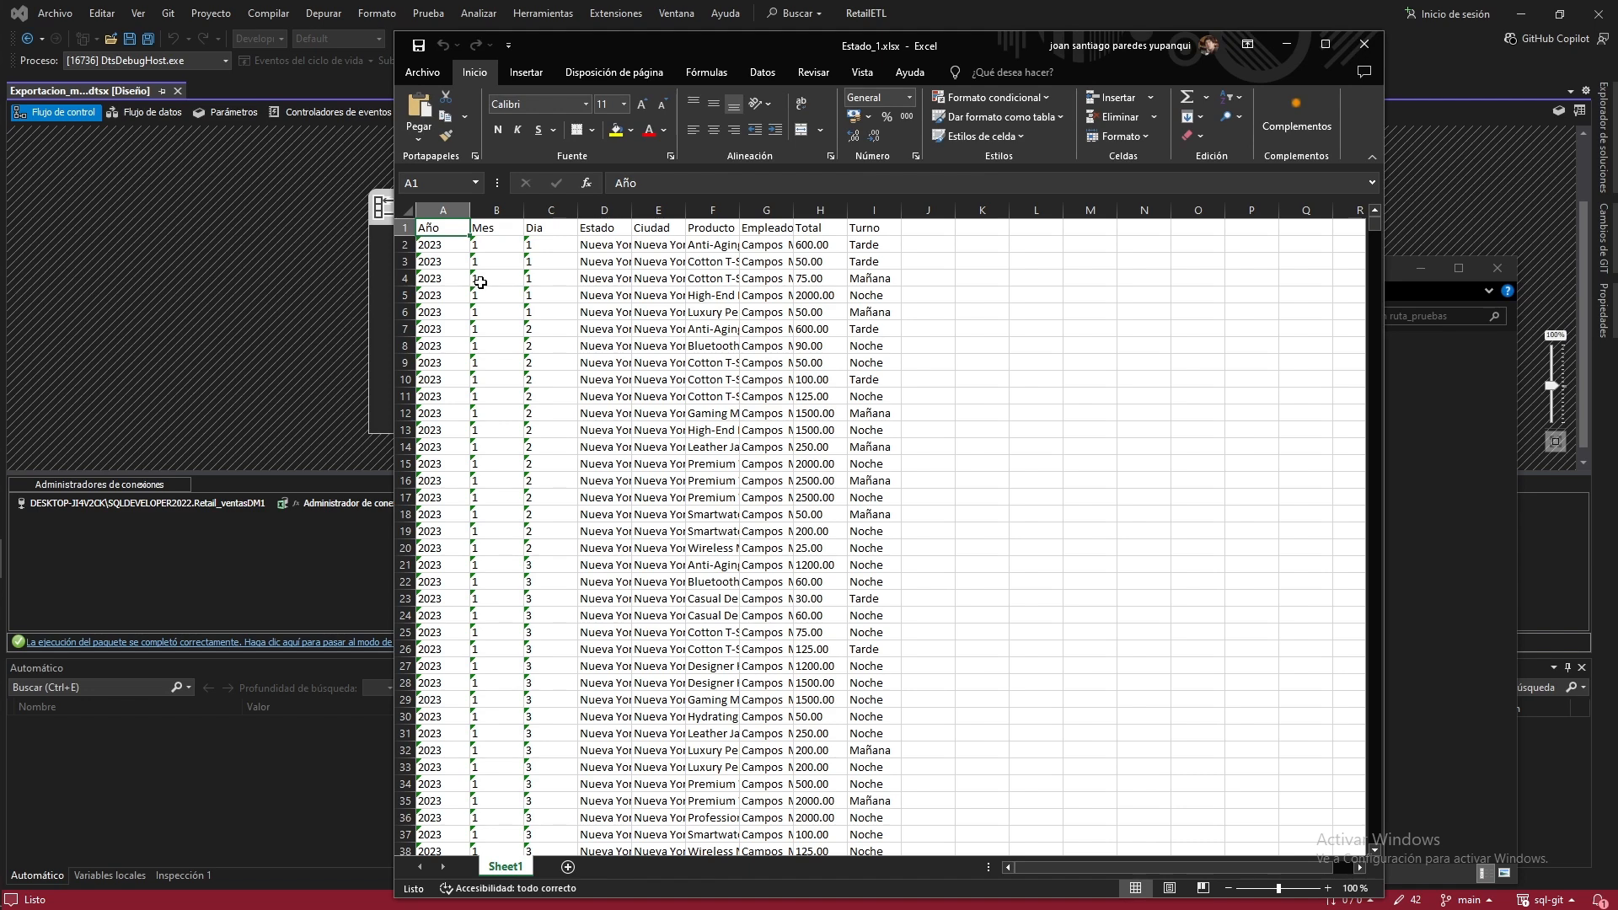
{"action": "scroll", "coordinate": [492, 286], "scroll_direction": "down", "scroll_amount": 14}
{"action": "left_click_drag", "start_coordinate": [1378, 230], "coordinate": [1350, 158]}
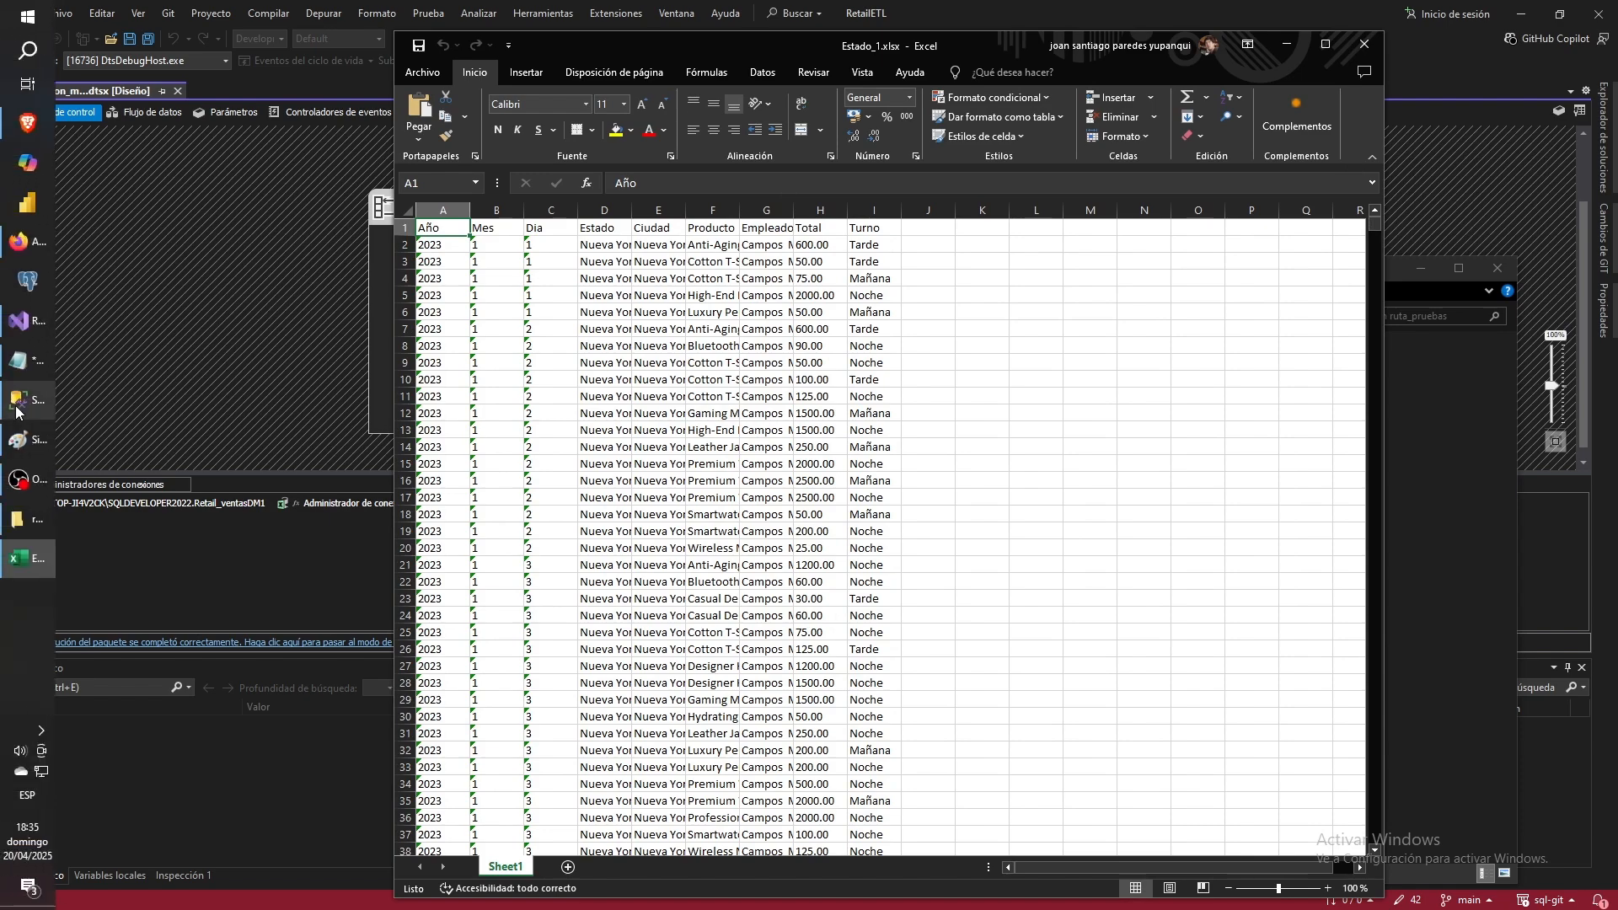
Switch to SQL Server Management Studio and execute only the sales detail query to check its row count, then minimize it
{"action": "left_click", "coordinate": [22, 402]}
{"action": "left_click", "coordinate": [815, 405]}
{"action": "scroll", "coordinate": [679, 397], "scroll_direction": "down", "scroll_amount": 4}
{"action": "left_click_drag", "start_coordinate": [680, 397], "coordinate": [441, 353]}
{"action": "key", "text": "F5"}
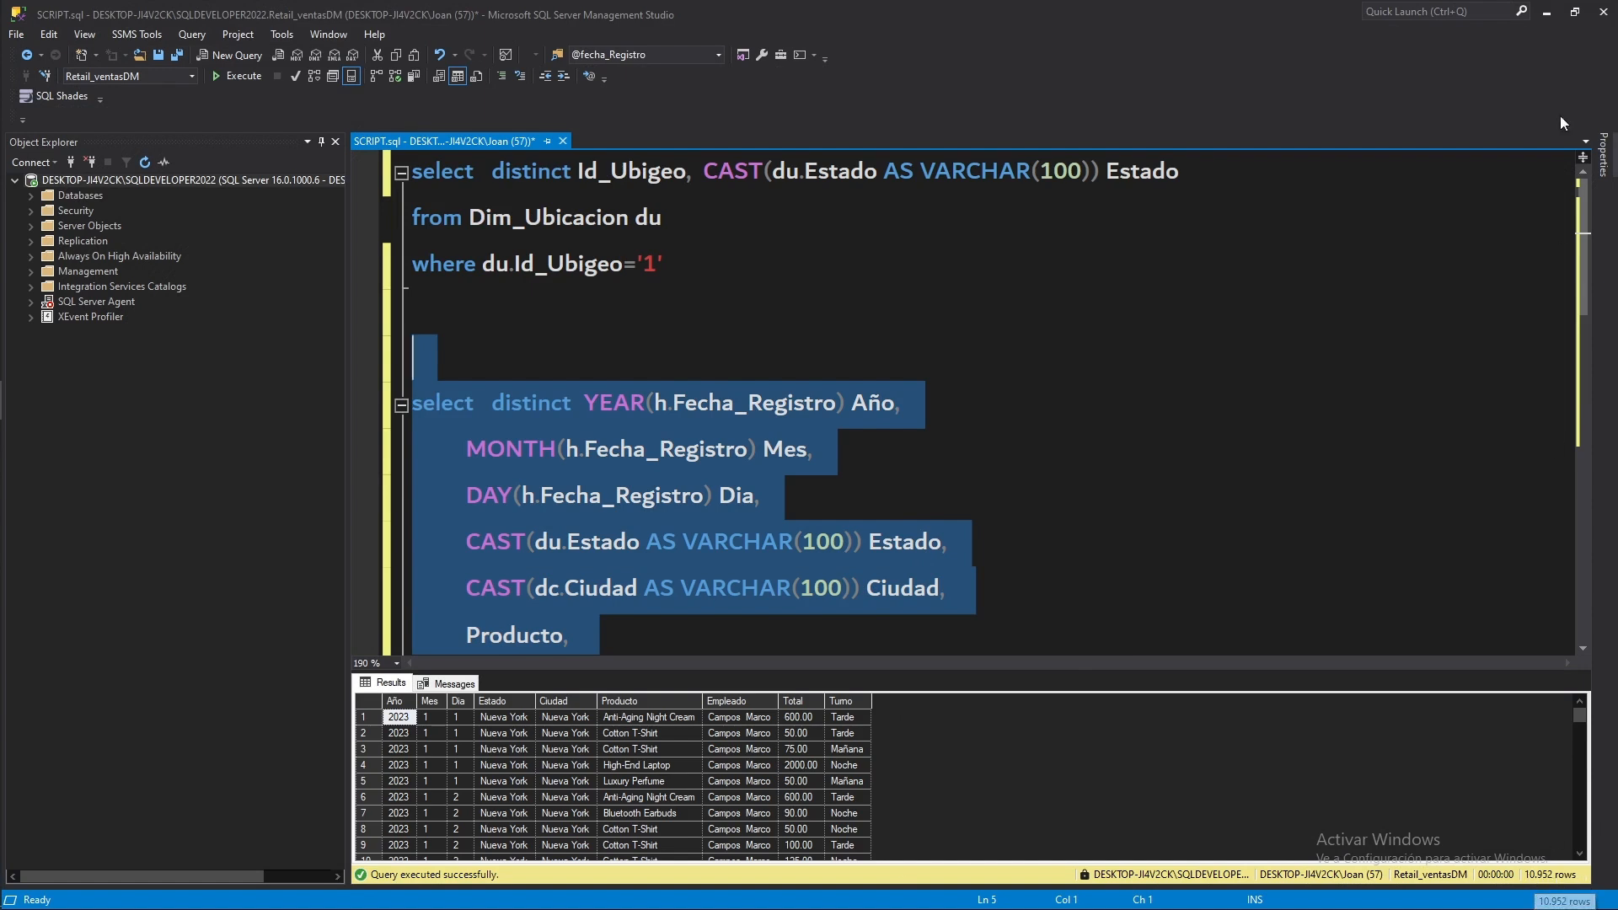
{"action": "left_click", "coordinate": [1546, 13]}
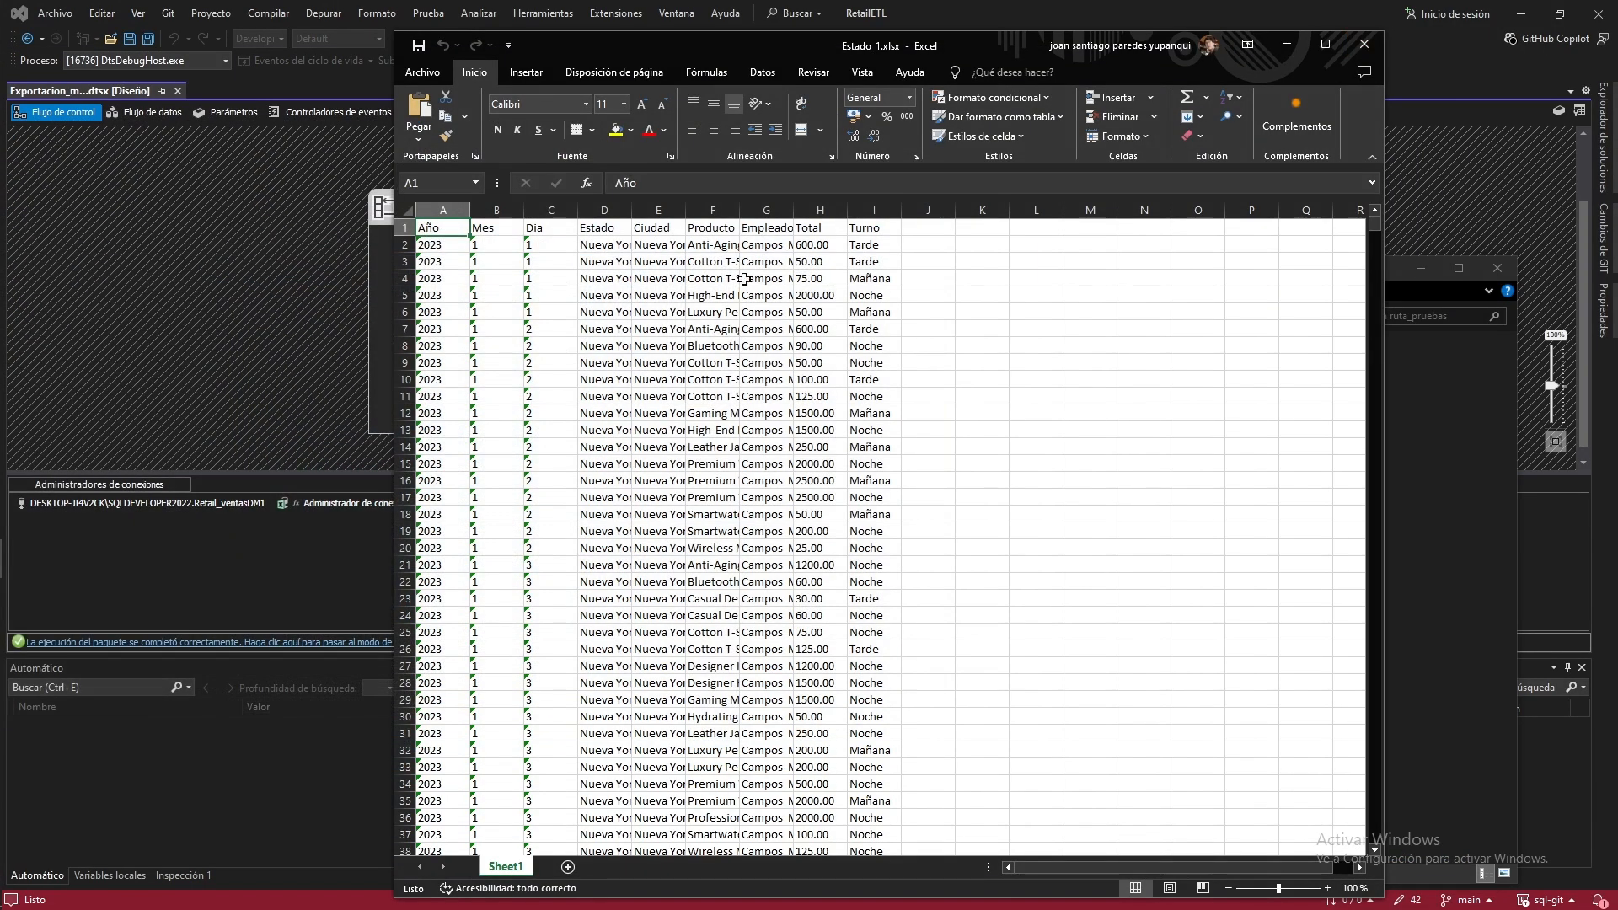
Maximize Estado_1.xlsx and select the Turno column from its header to the last filled row to check the row count
{"action": "left_click", "coordinate": [1327, 46]}
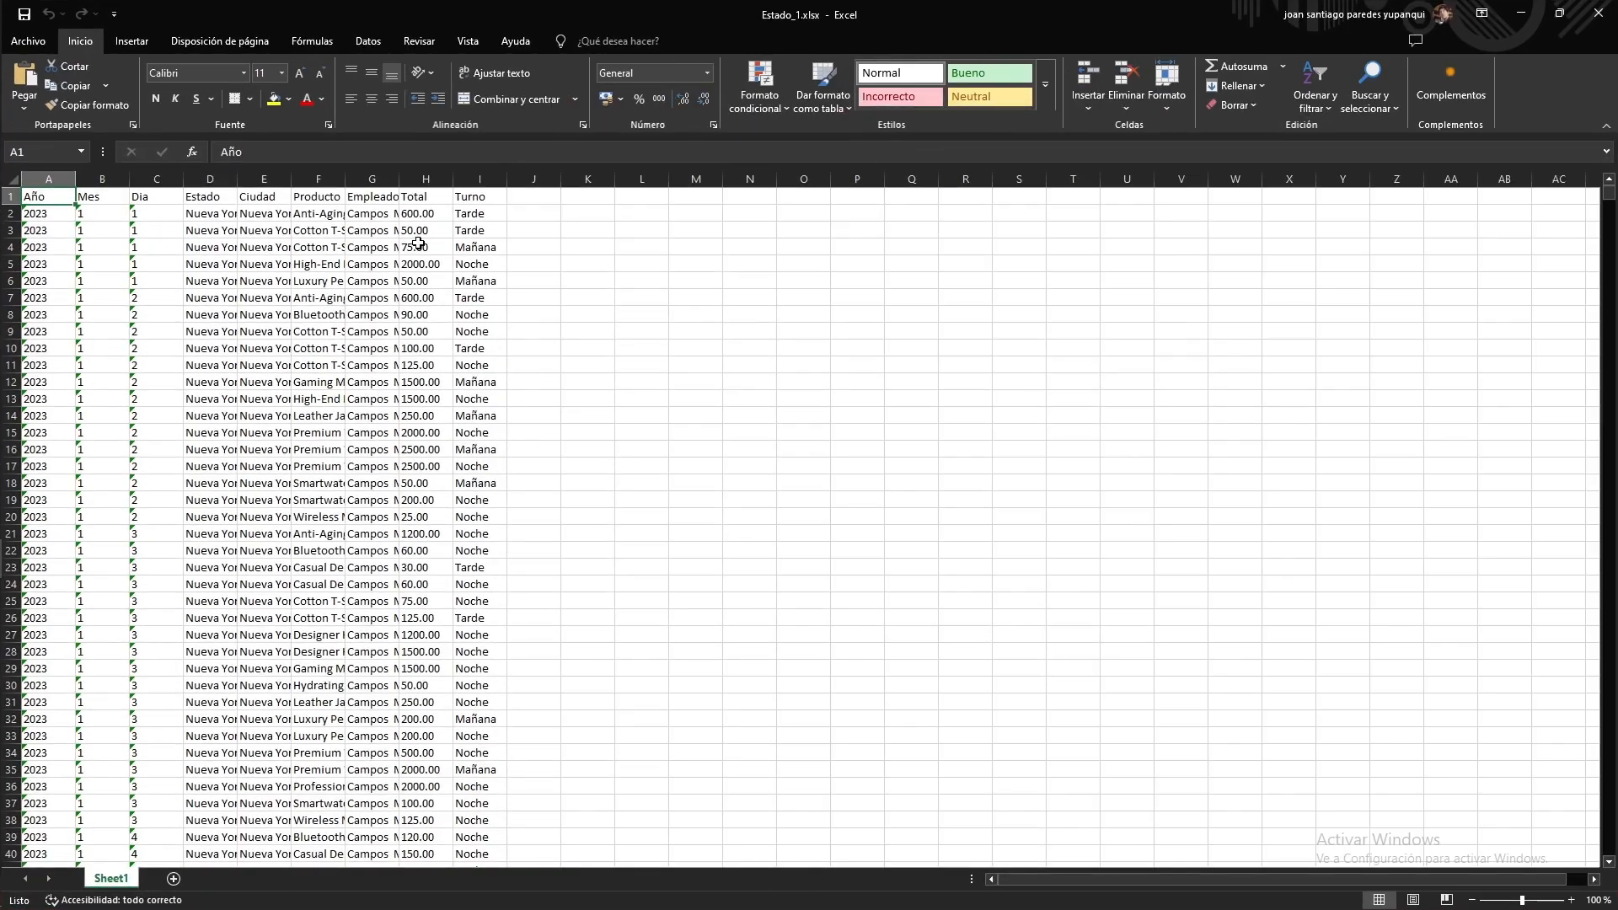
{"action": "left_click", "coordinate": [468, 195]}
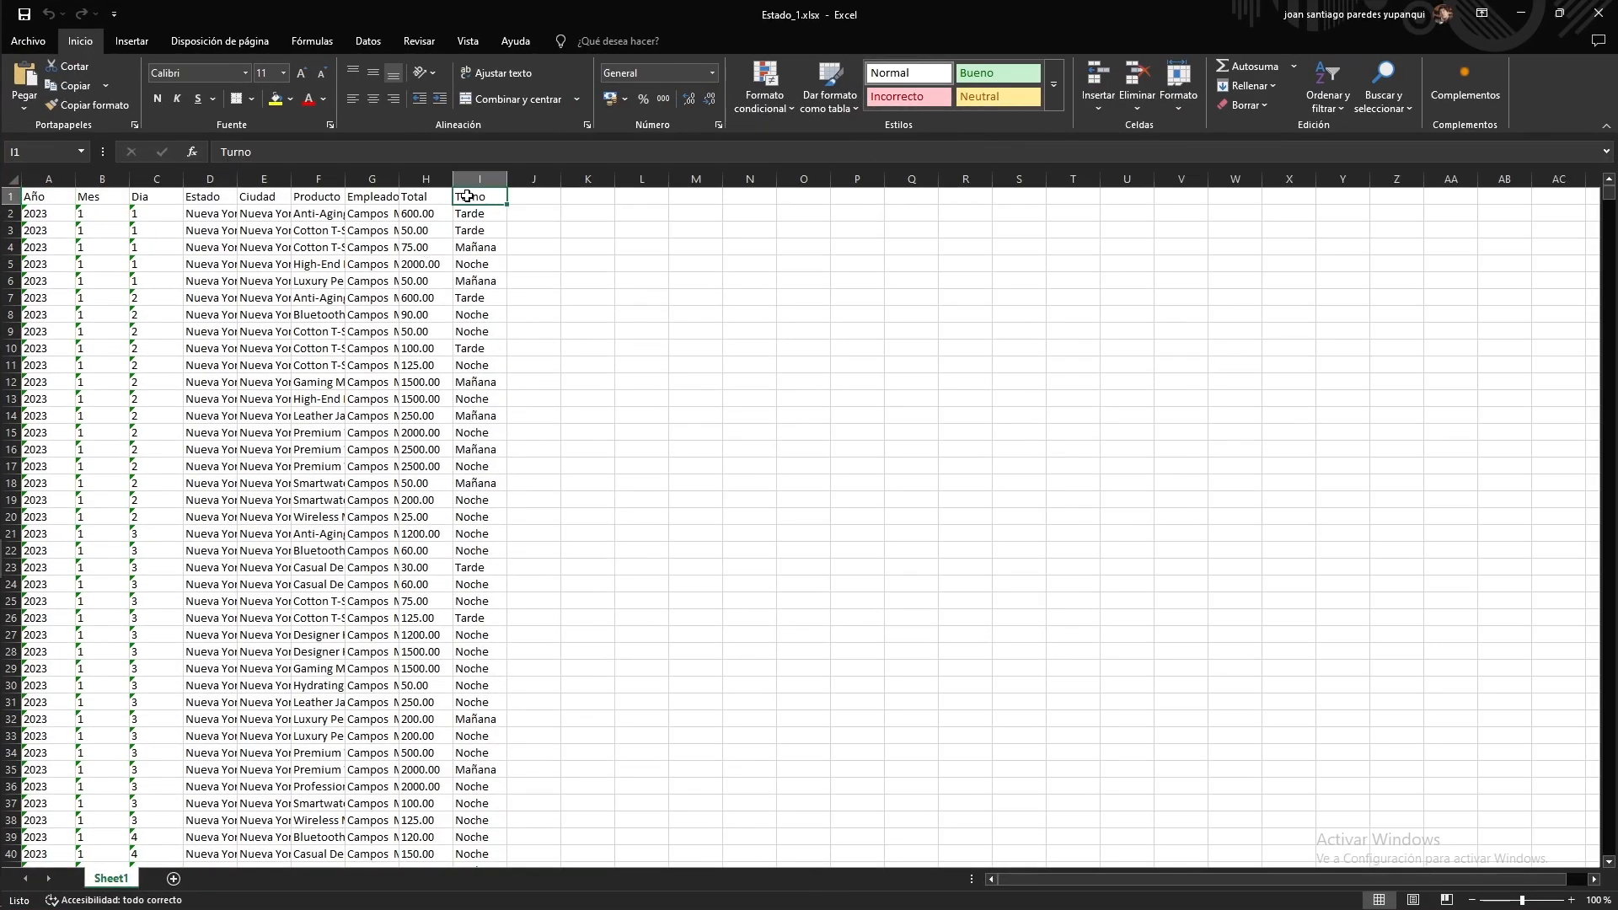
{"action": "key", "text": "ctrl+shift+Down"}
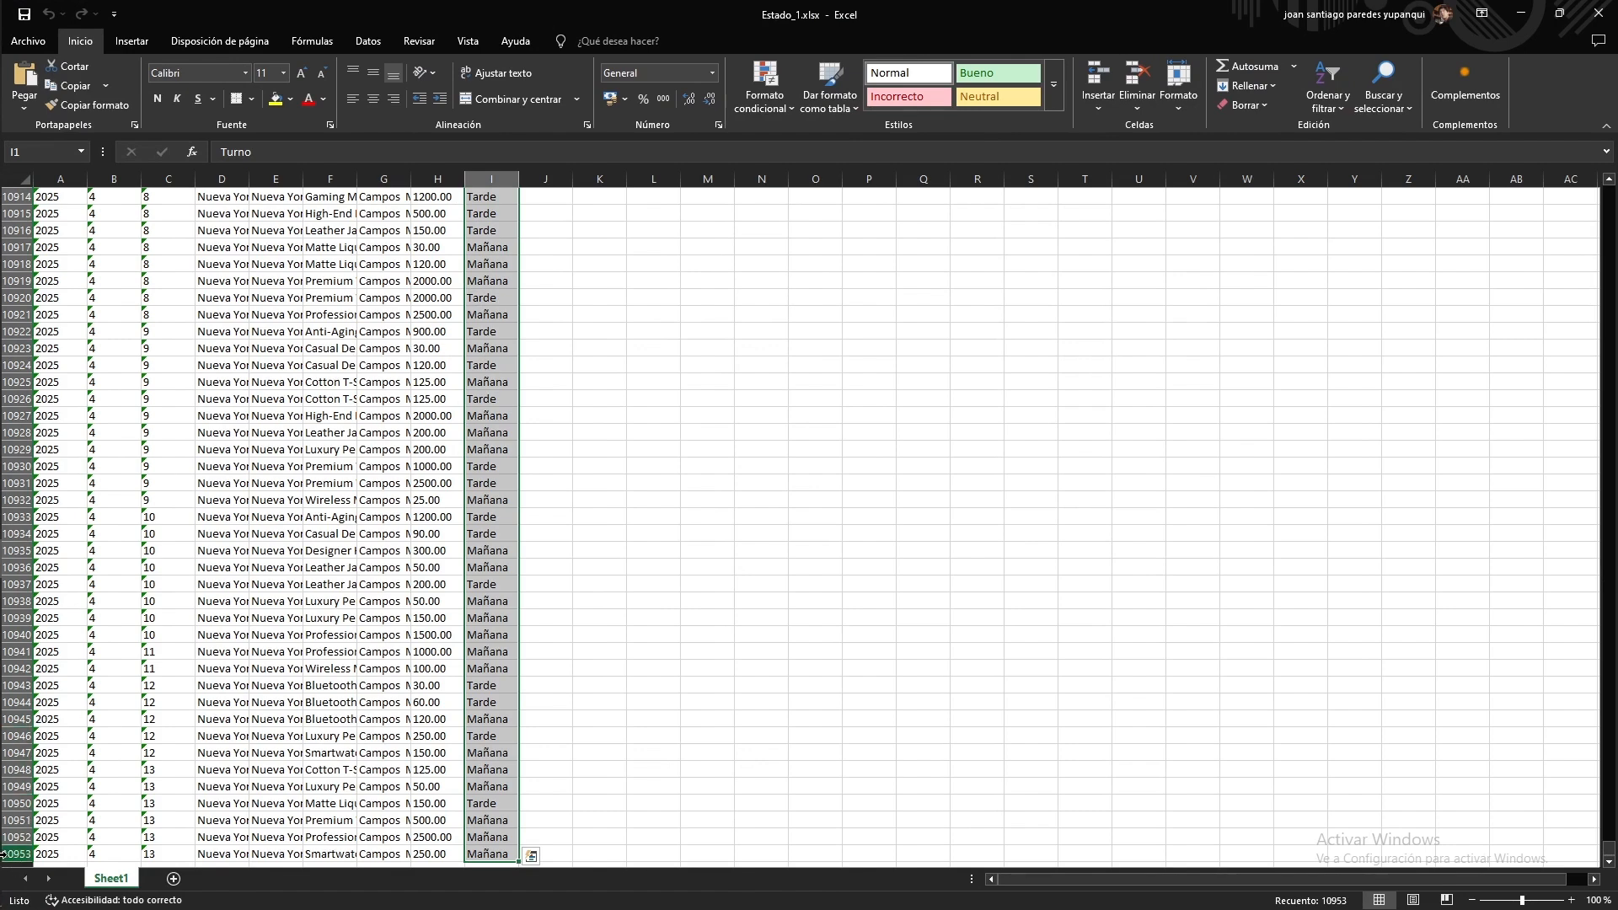
{"action": "left_click_drag", "start_coordinate": [1608, 851], "coordinate": [1608, 190]}
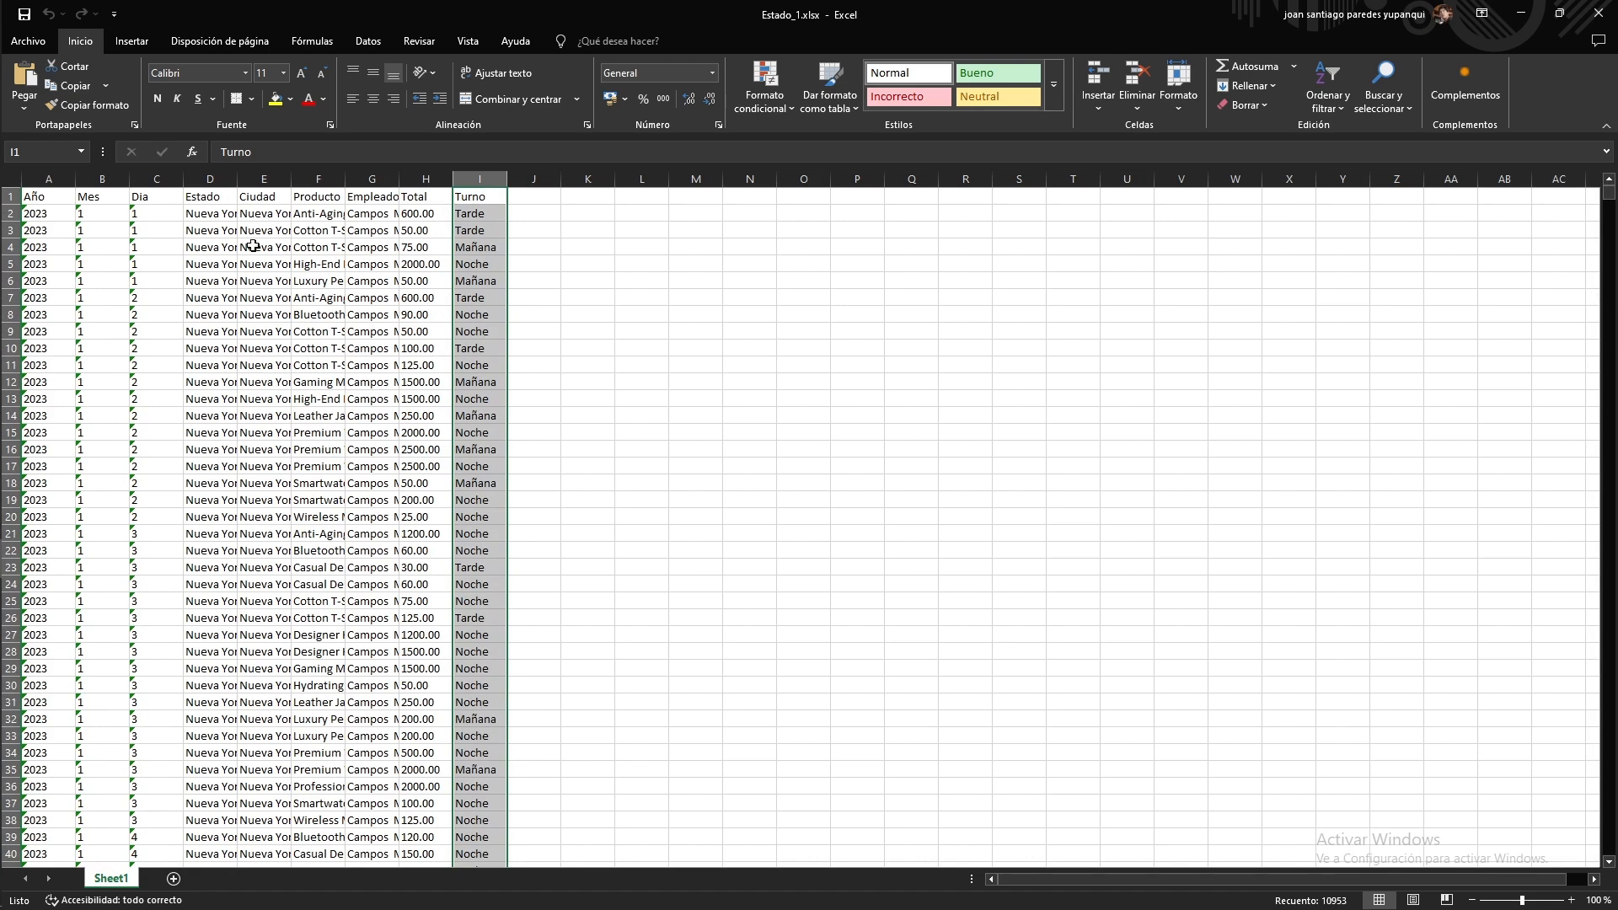
Close Estado_1.xlsx and inspect the details of the generated Estado files in the ruta_pruebas folder
{"action": "left_click", "coordinate": [393, 262]}
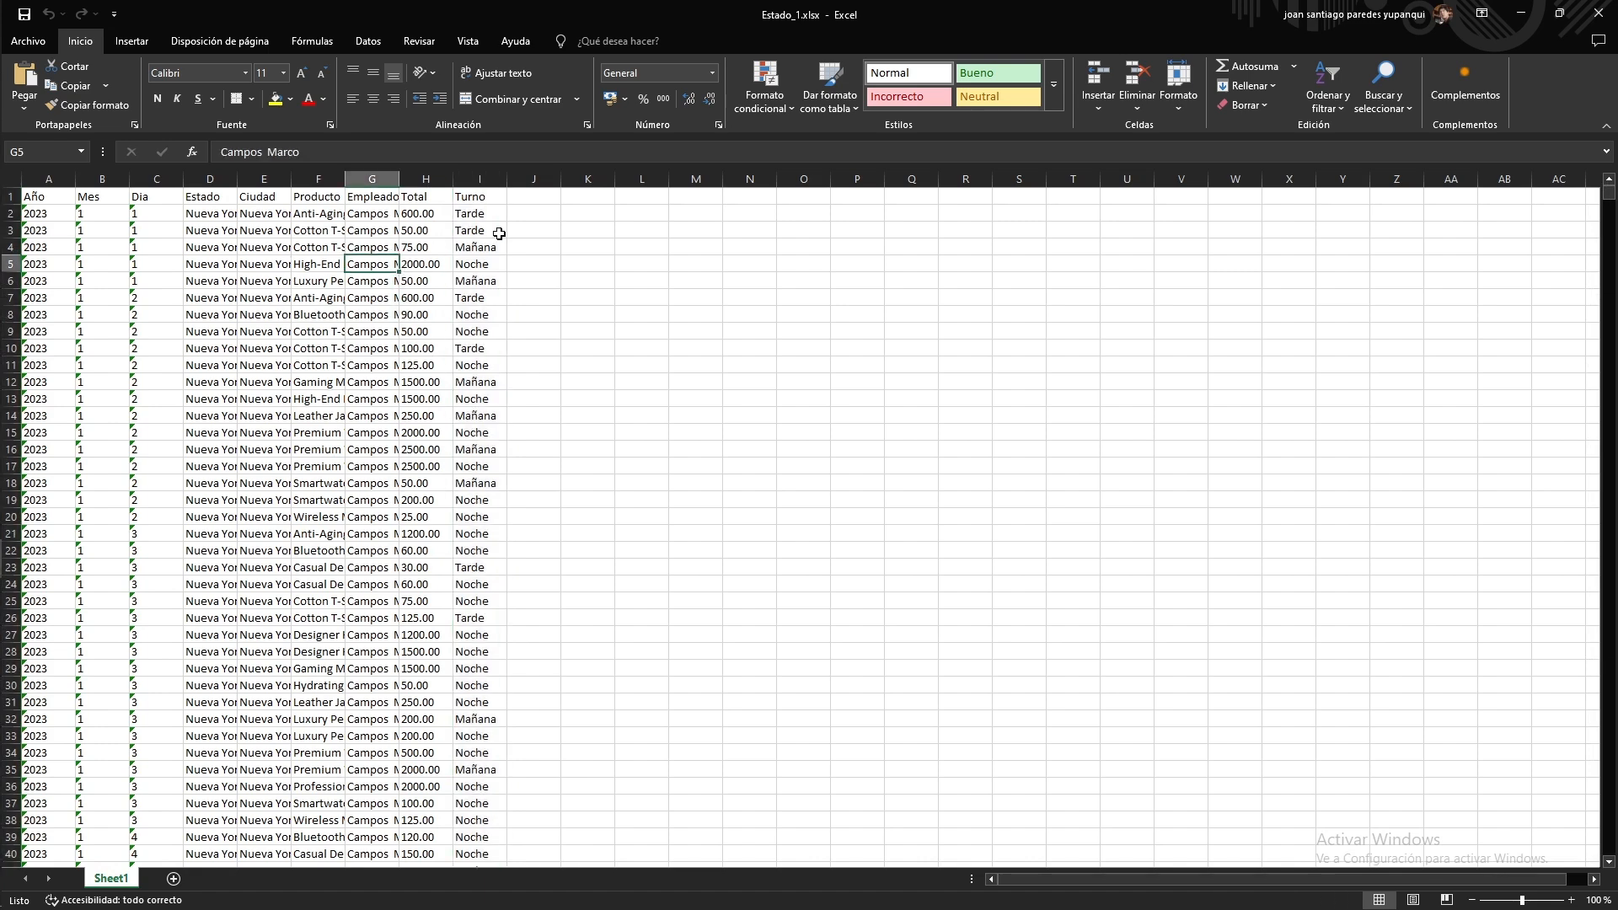
{"action": "left_click", "coordinate": [1598, 16]}
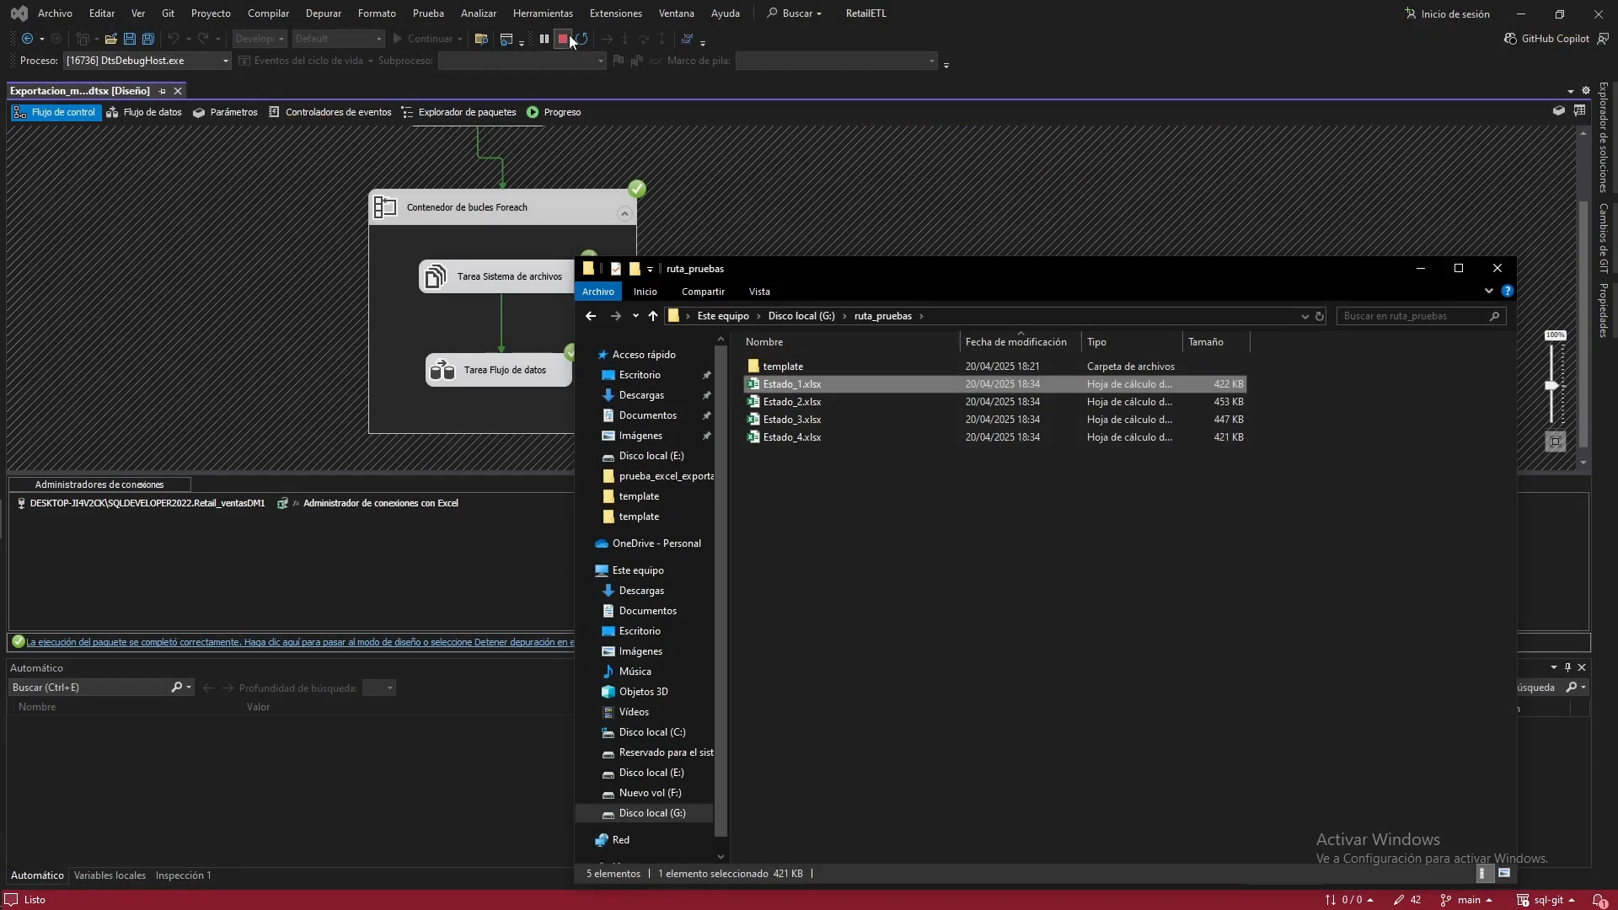
{"action": "left_click_drag", "start_coordinate": [820, 272], "coordinate": [974, 273]}
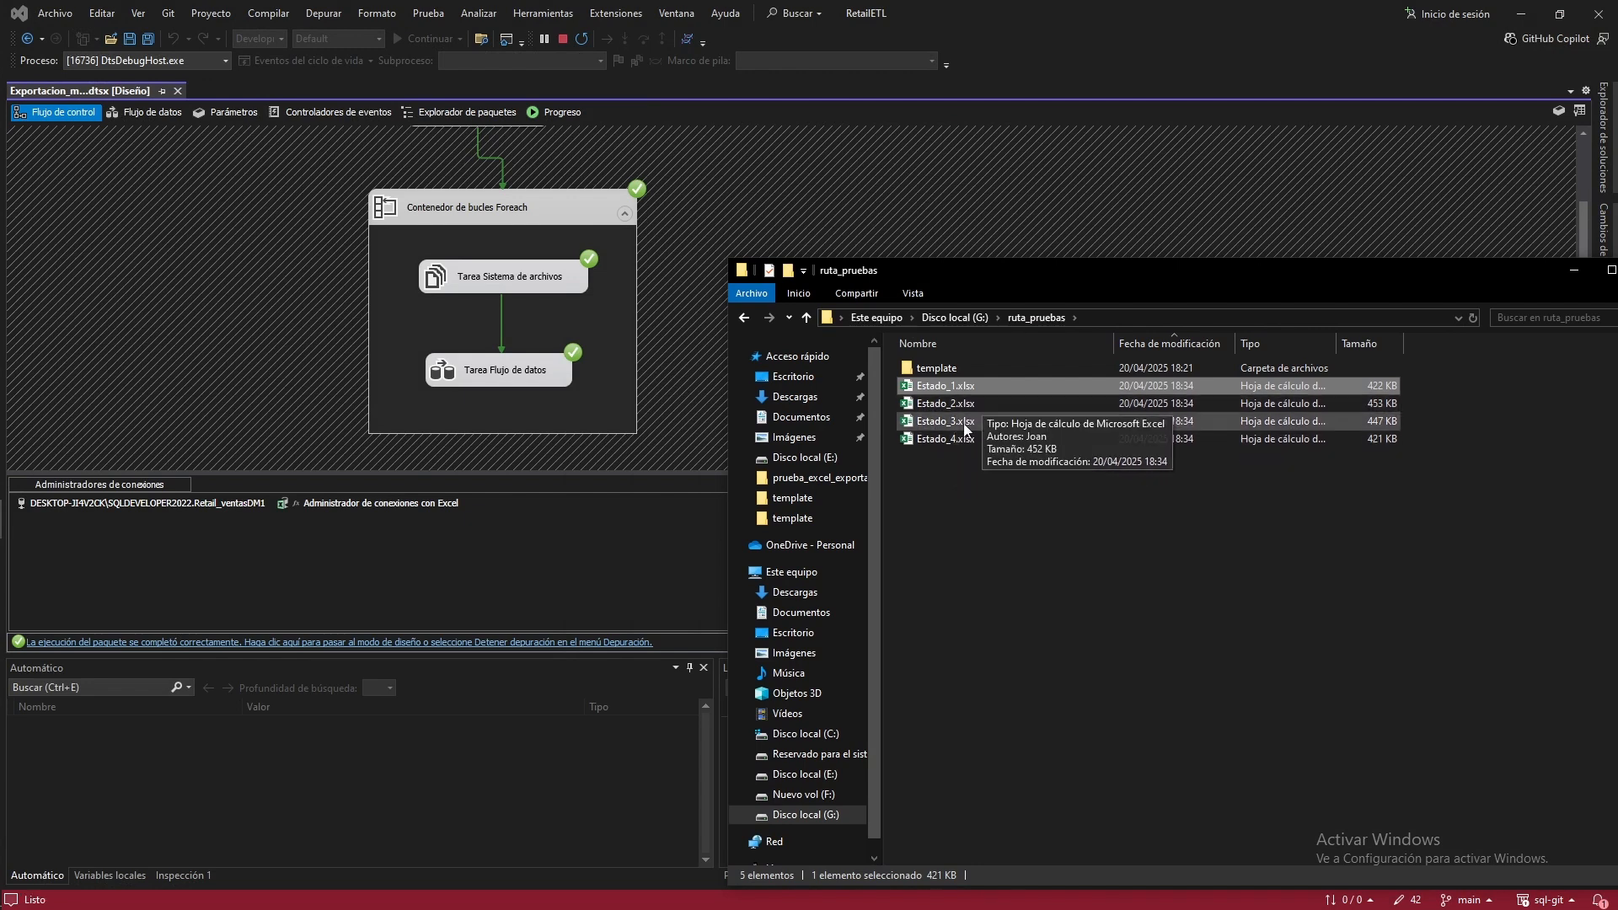
{"action": "mouse_move", "coordinate": [969, 438]}
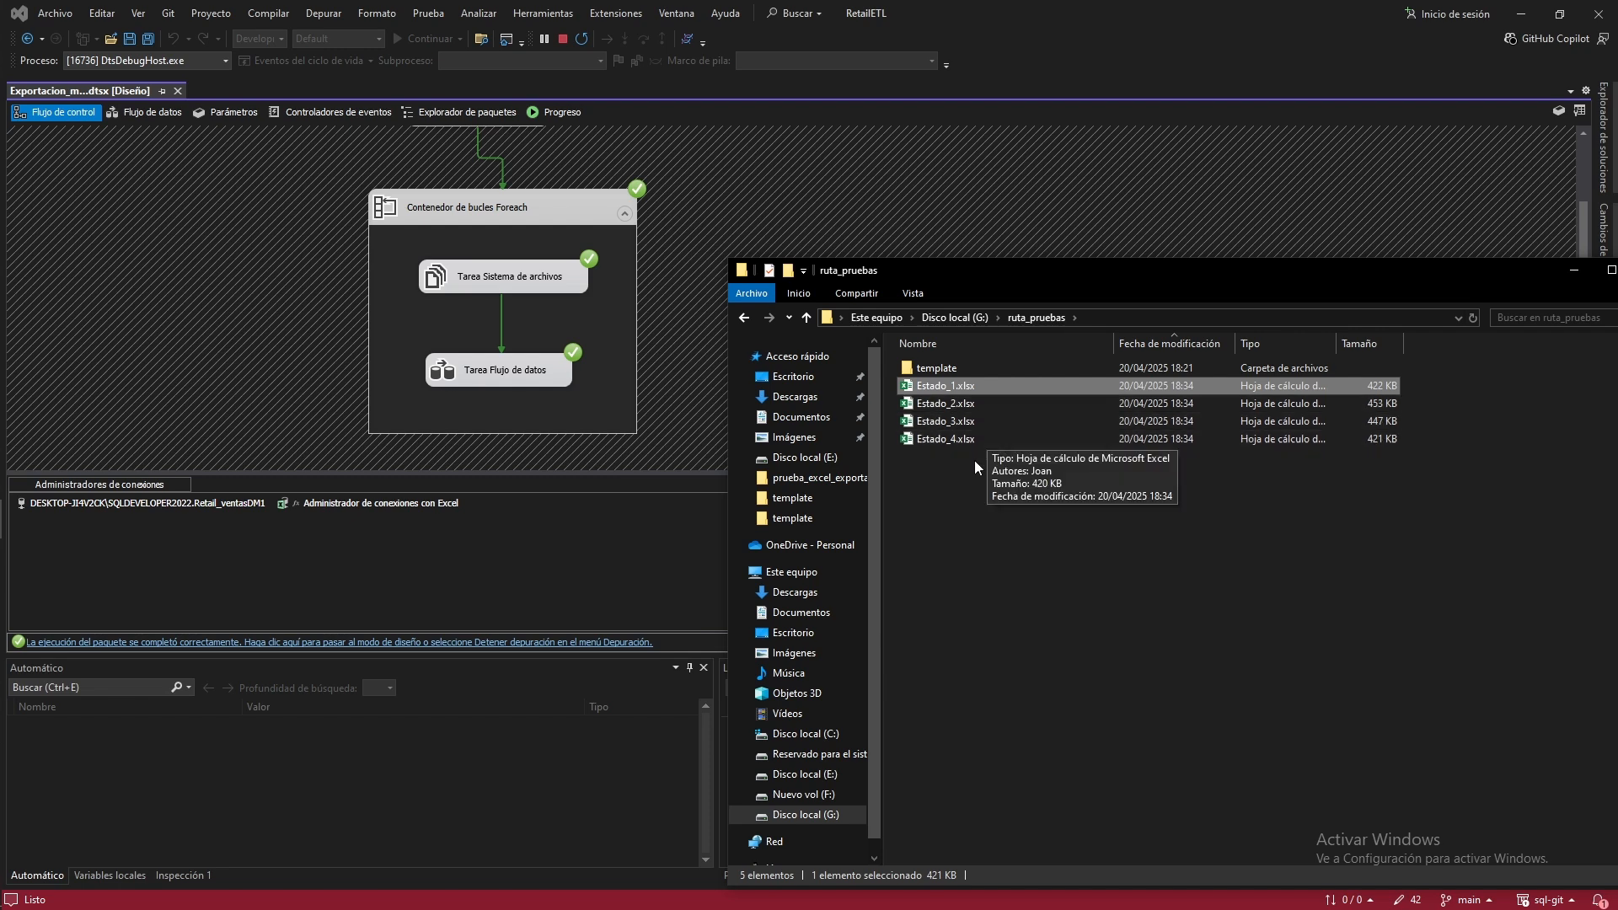
{"action": "left_click", "coordinate": [930, 533]}
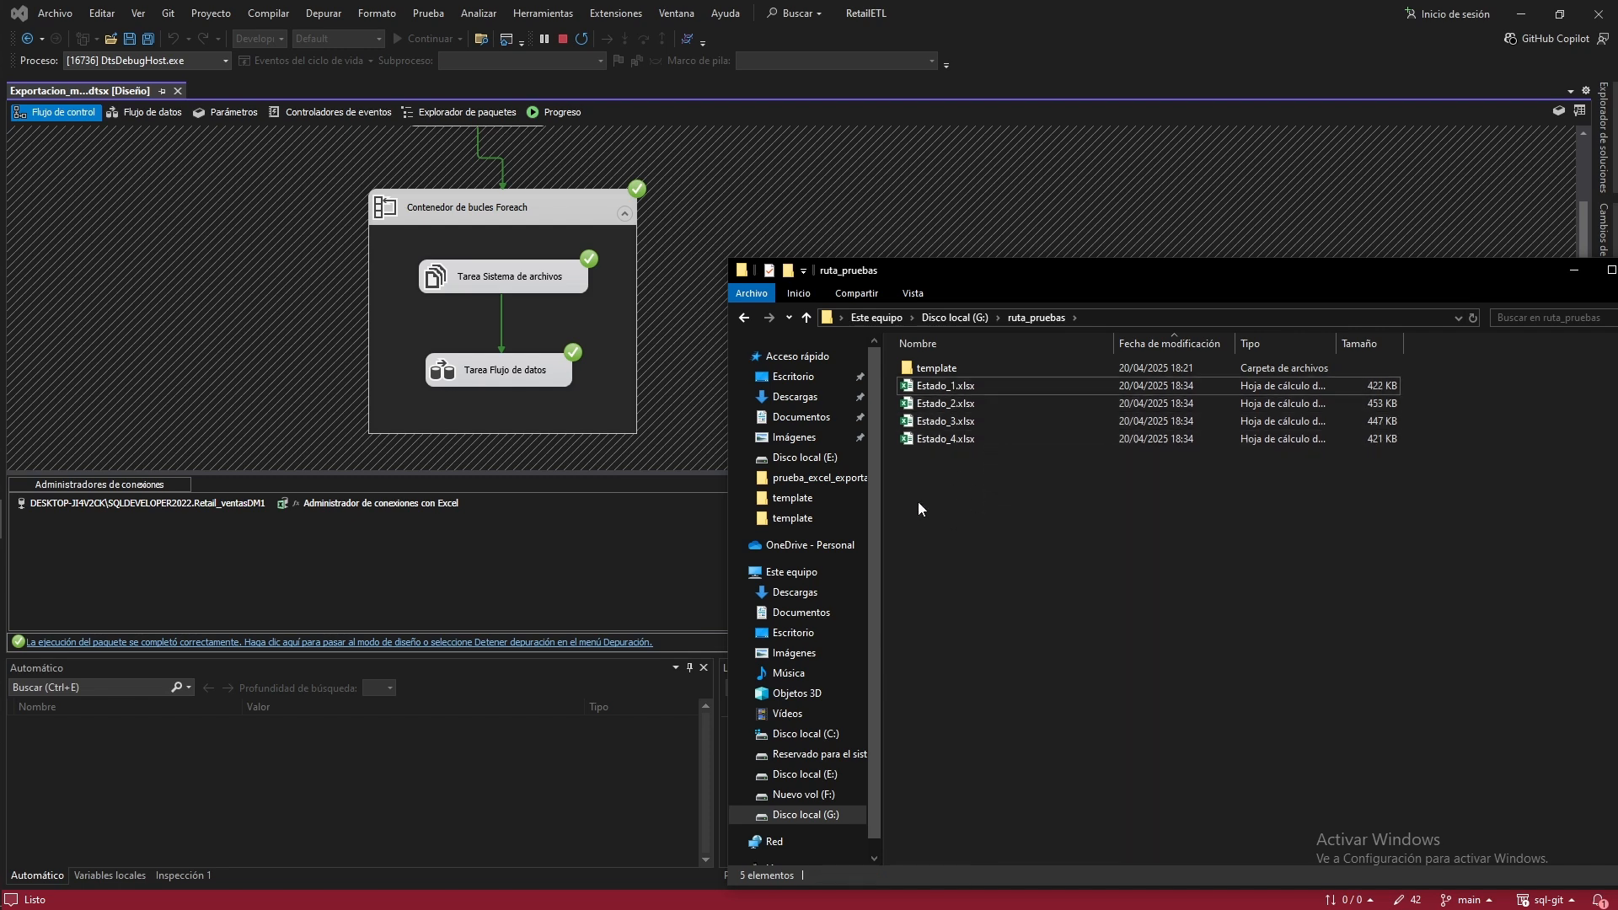
Stop debugging and add an Execute SQL task above the File System task in the Foreach container, enlarging the container to make room
{"action": "left_click", "coordinate": [568, 41]}
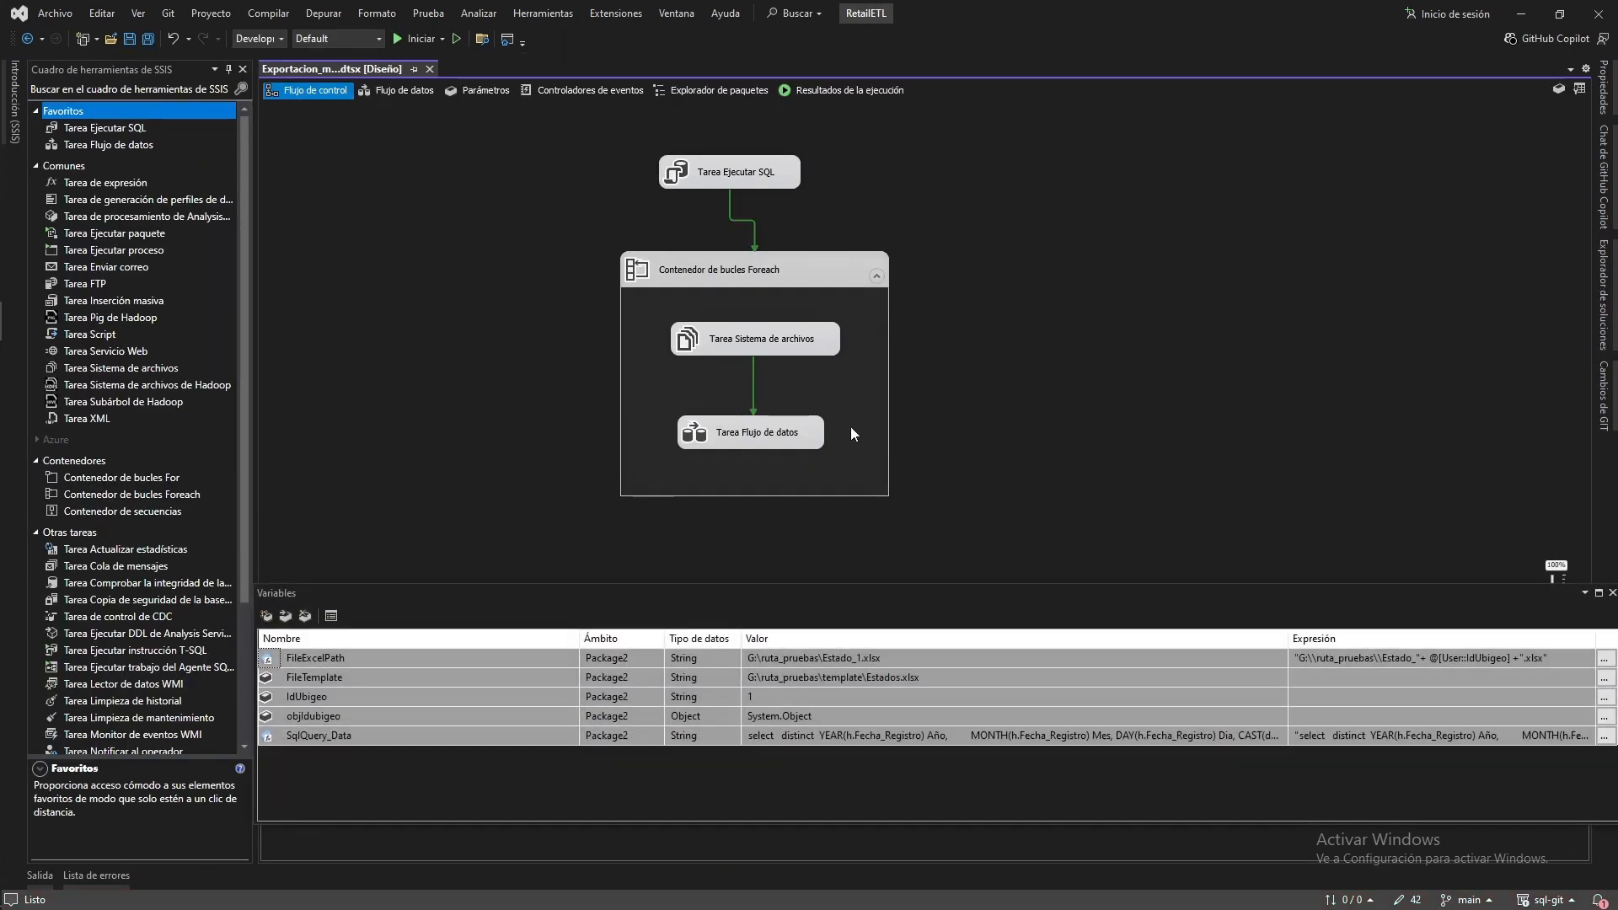
{"action": "left_click", "coordinate": [766, 495]}
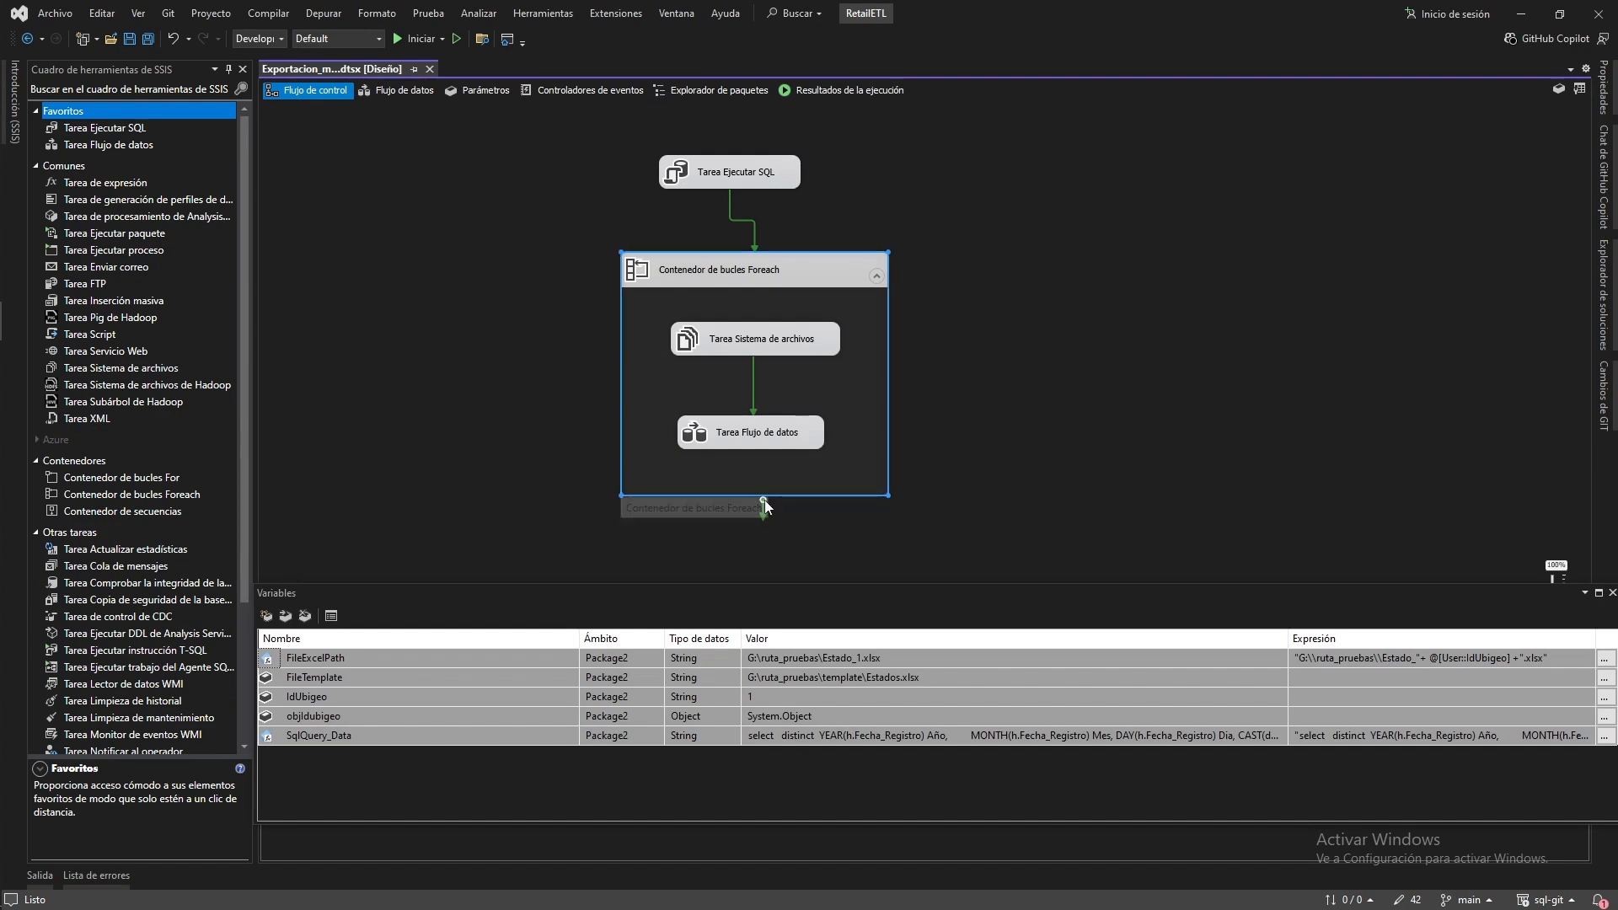
{"action": "left_click_drag", "start_coordinate": [845, 497], "coordinate": [837, 563]}
{"action": "left_click_drag", "start_coordinate": [846, 478], "coordinate": [717, 413]}
{"action": "left_click", "coordinate": [708, 342]}
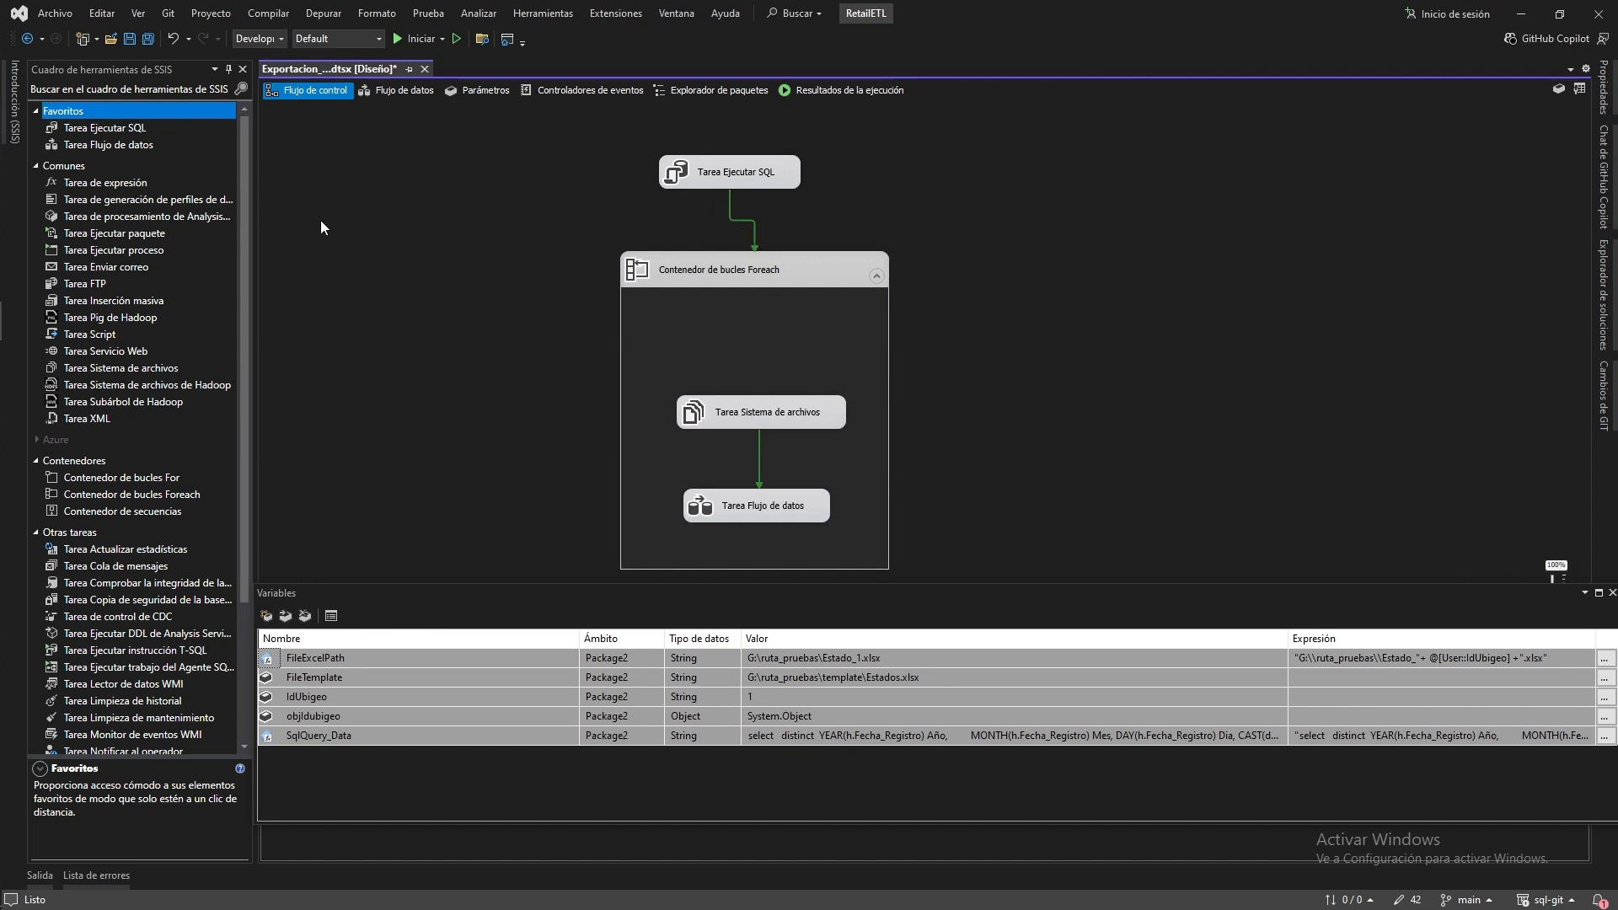
{"action": "left_click_drag", "start_coordinate": [93, 136], "coordinate": [717, 323]}
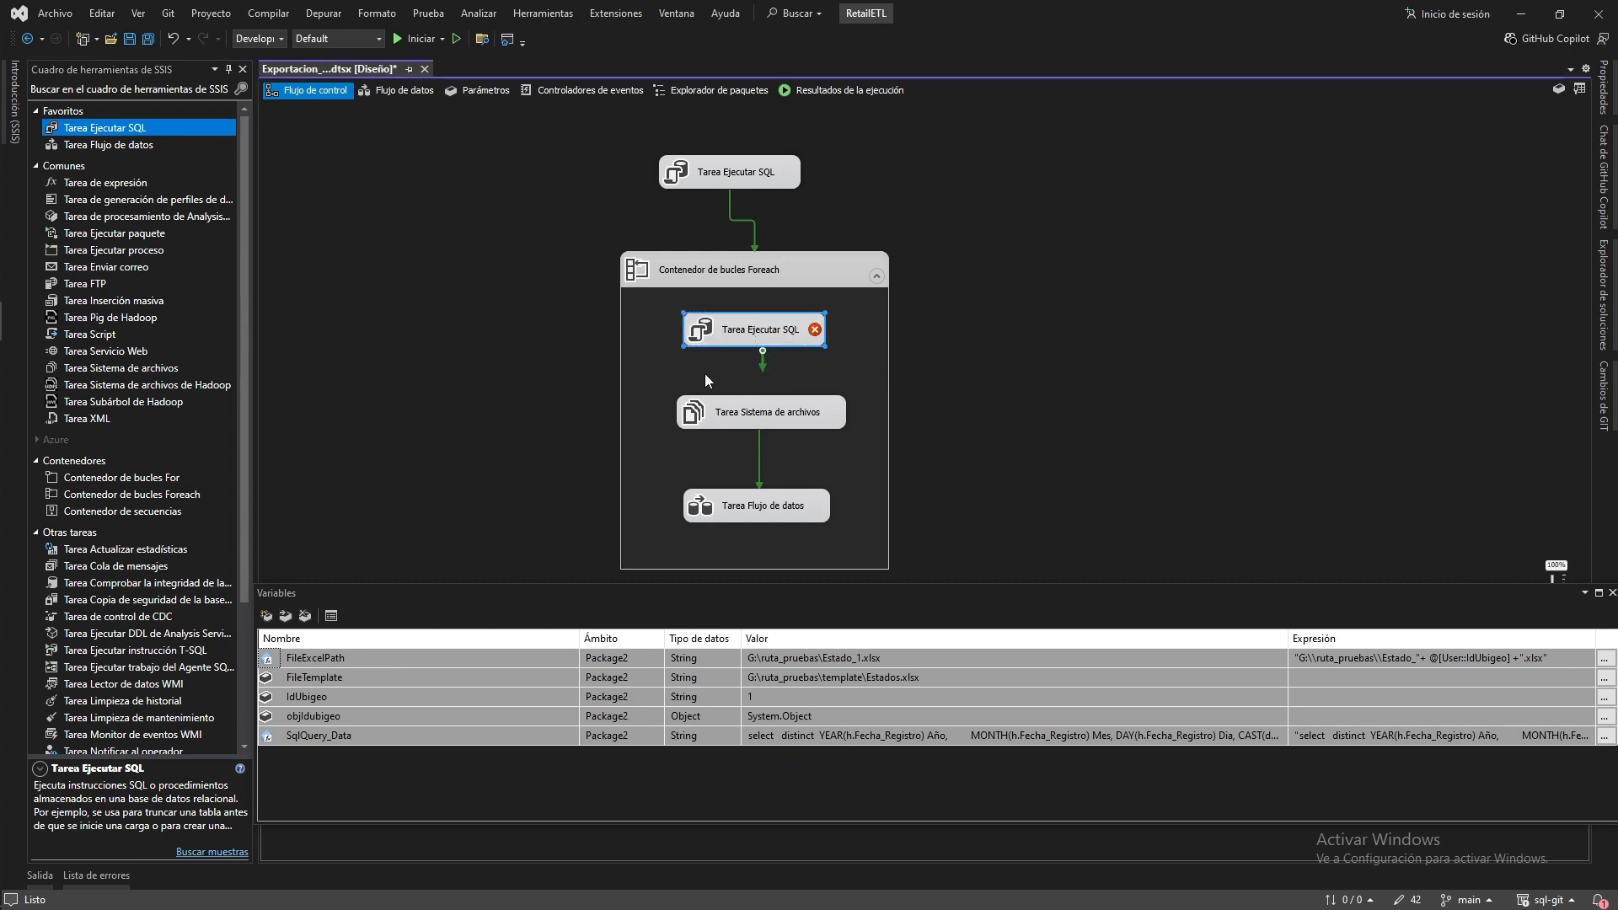
Add a package variable named Nombre_Estado with data type String and the value archivo
{"action": "left_click", "coordinate": [377, 771]}
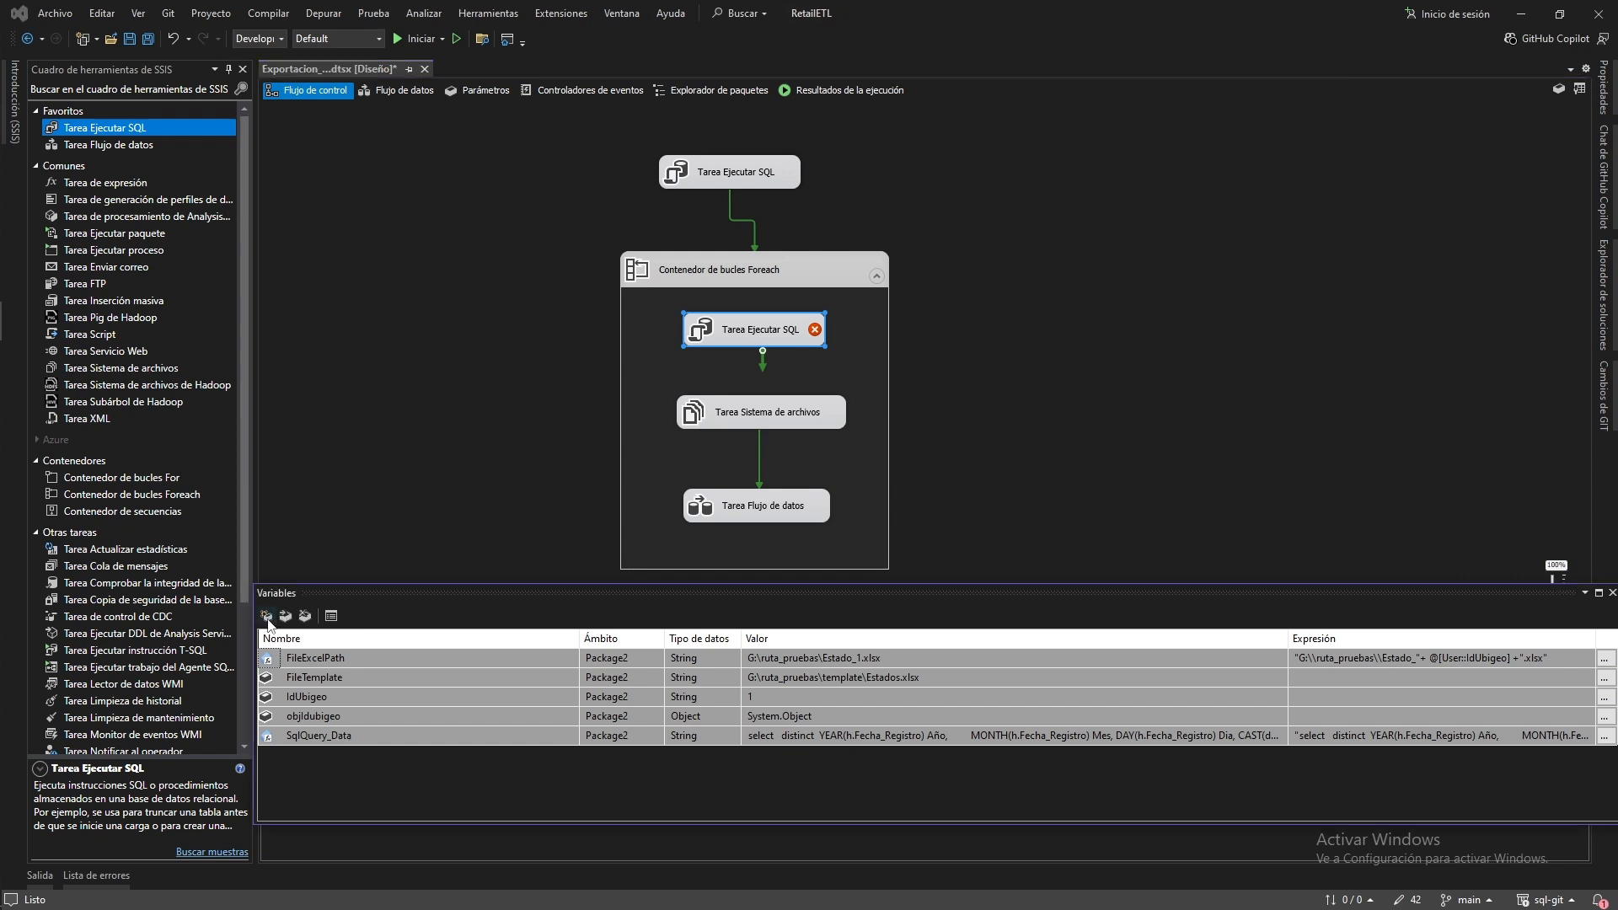
{"action": "left_click", "coordinate": [267, 619]}
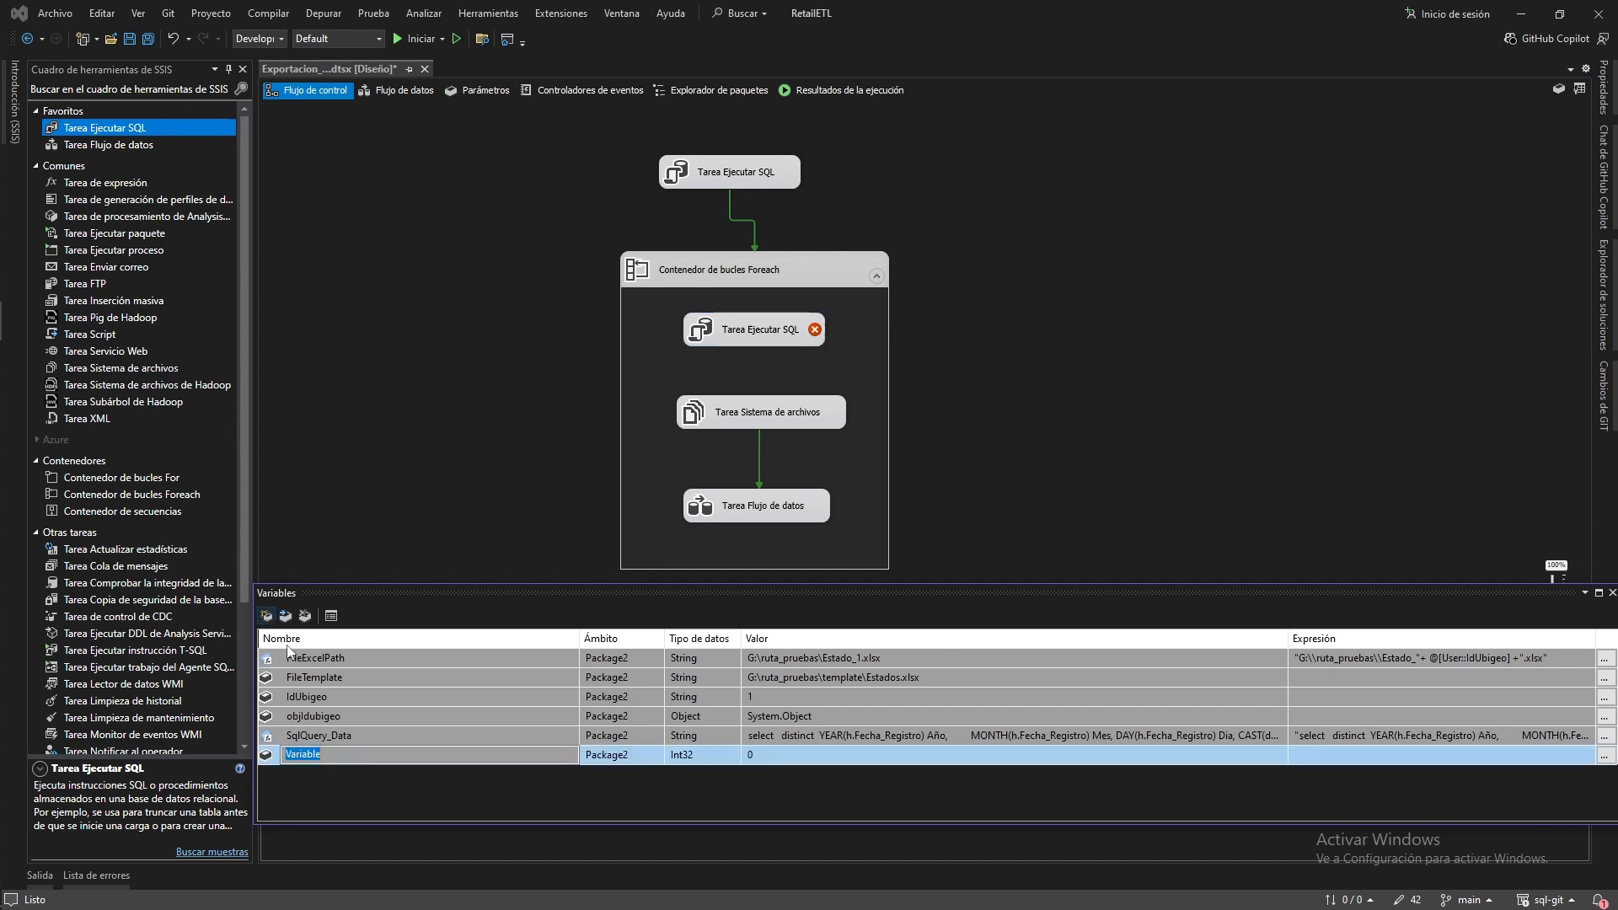
{"action": "type", "text": "no"}
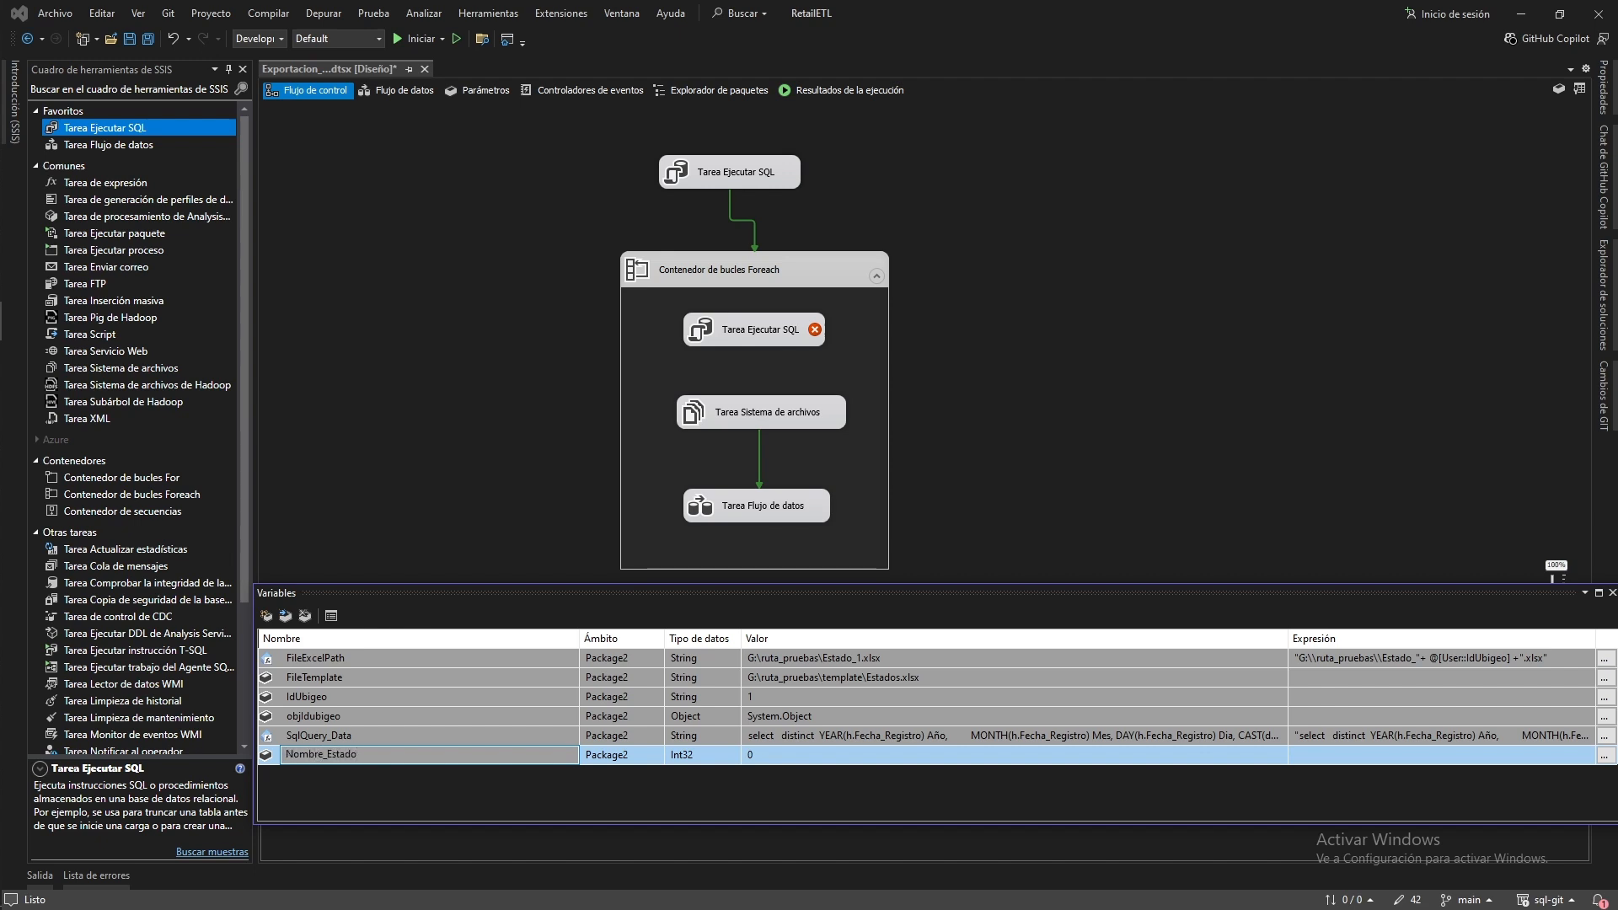
{"action": "left_click", "coordinate": [698, 757]}
{"action": "left_click", "coordinate": [731, 755]}
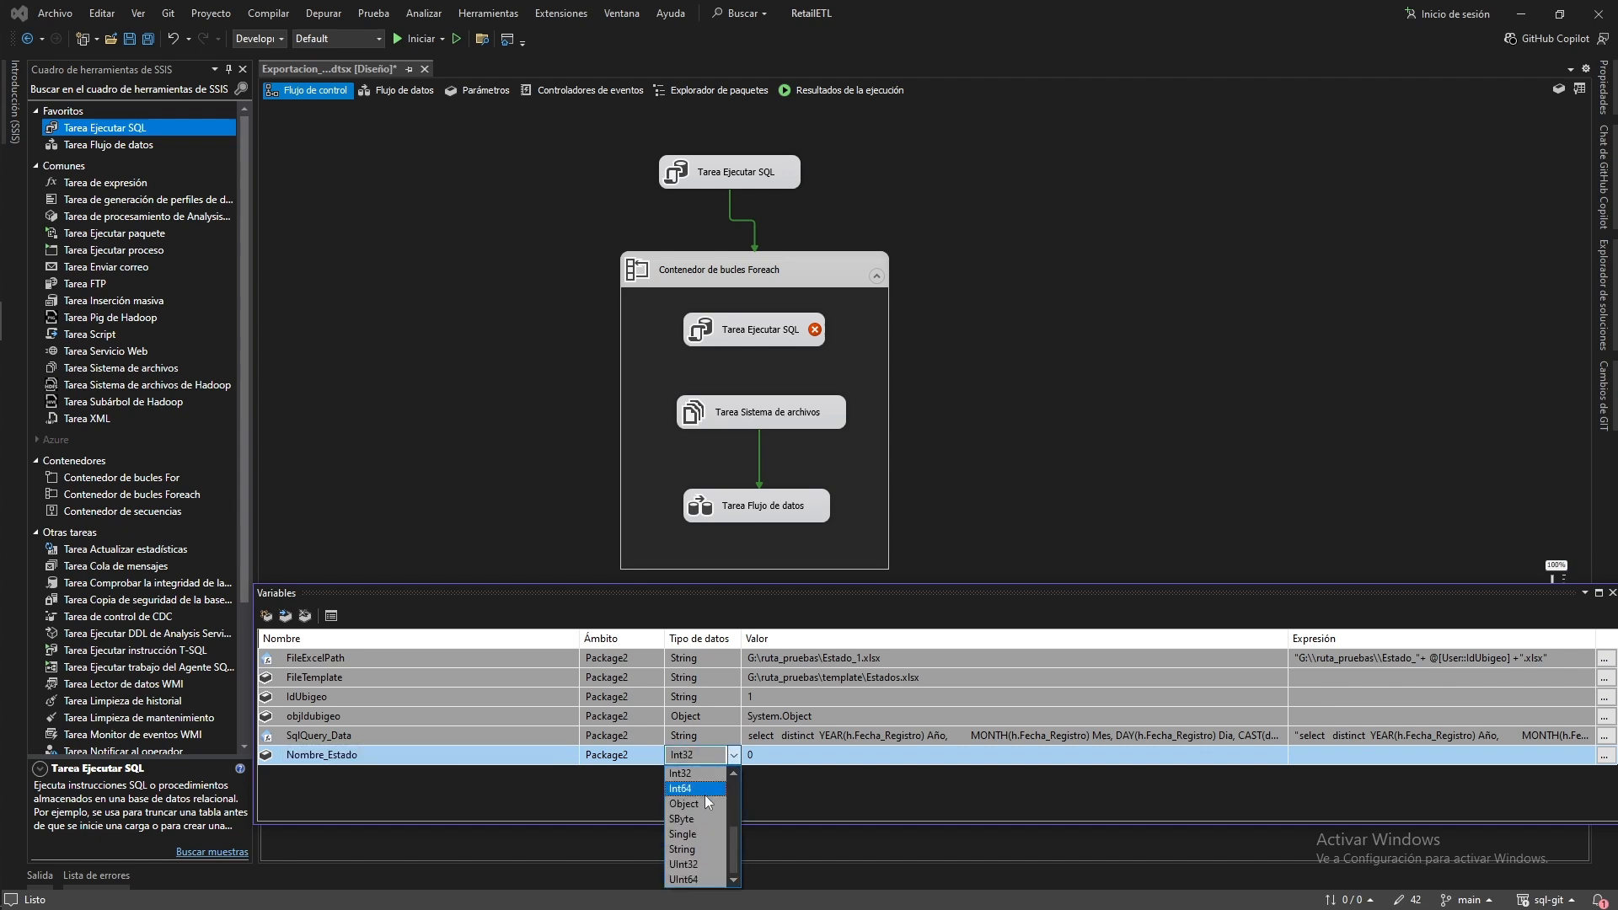
{"action": "left_click", "coordinate": [696, 850]}
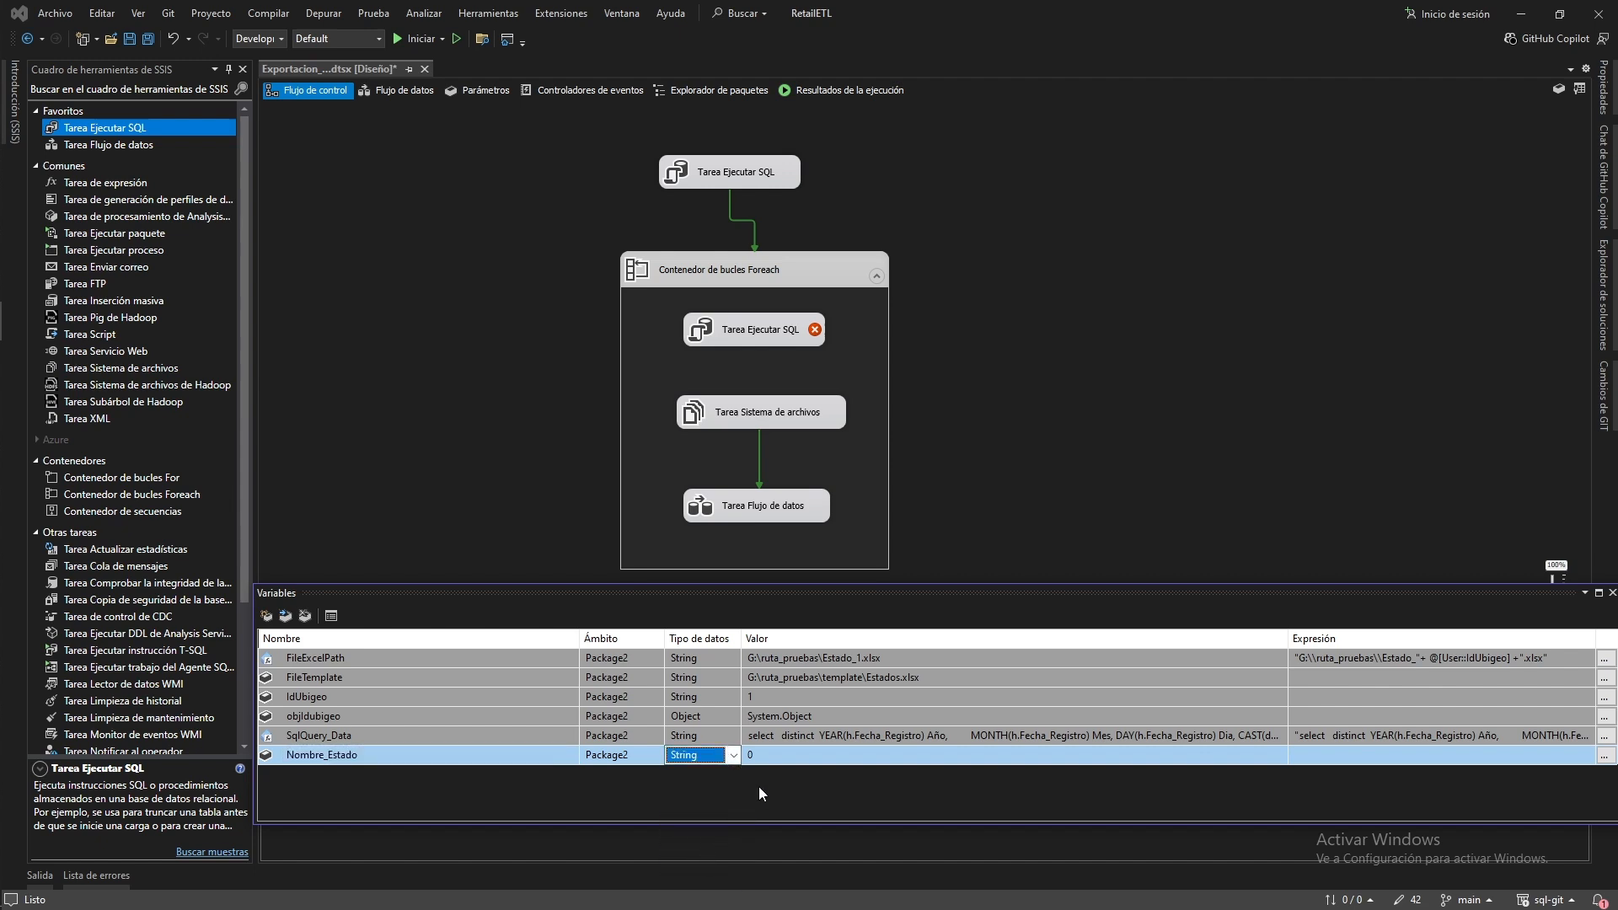
{"action": "left_click", "coordinate": [772, 758]}
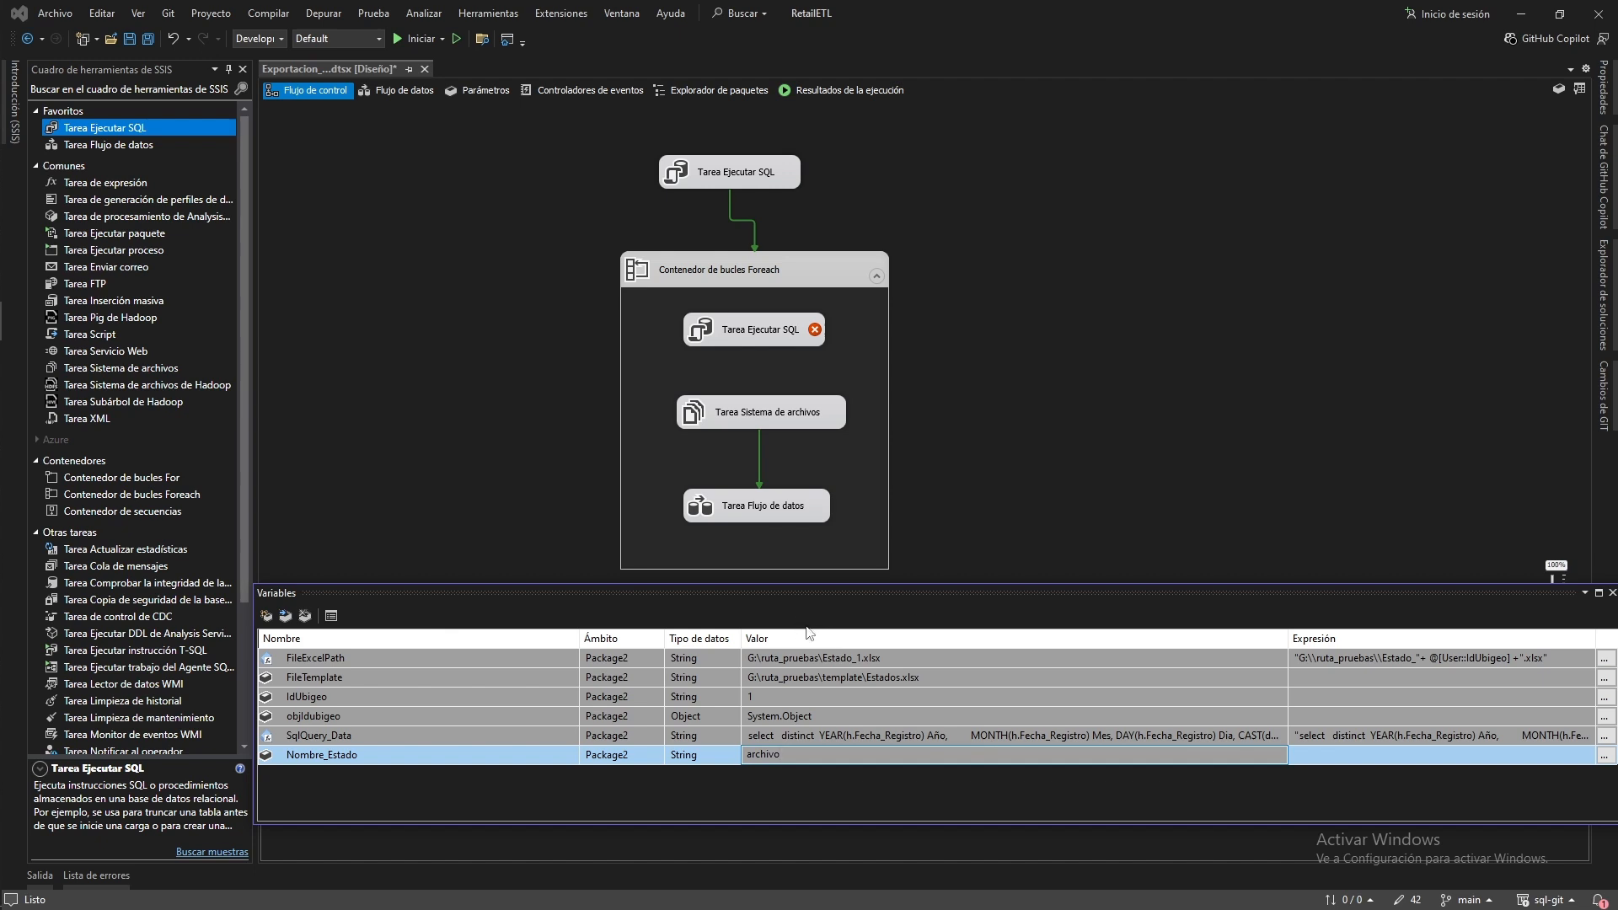
{"action": "left_click", "coordinate": [800, 785]}
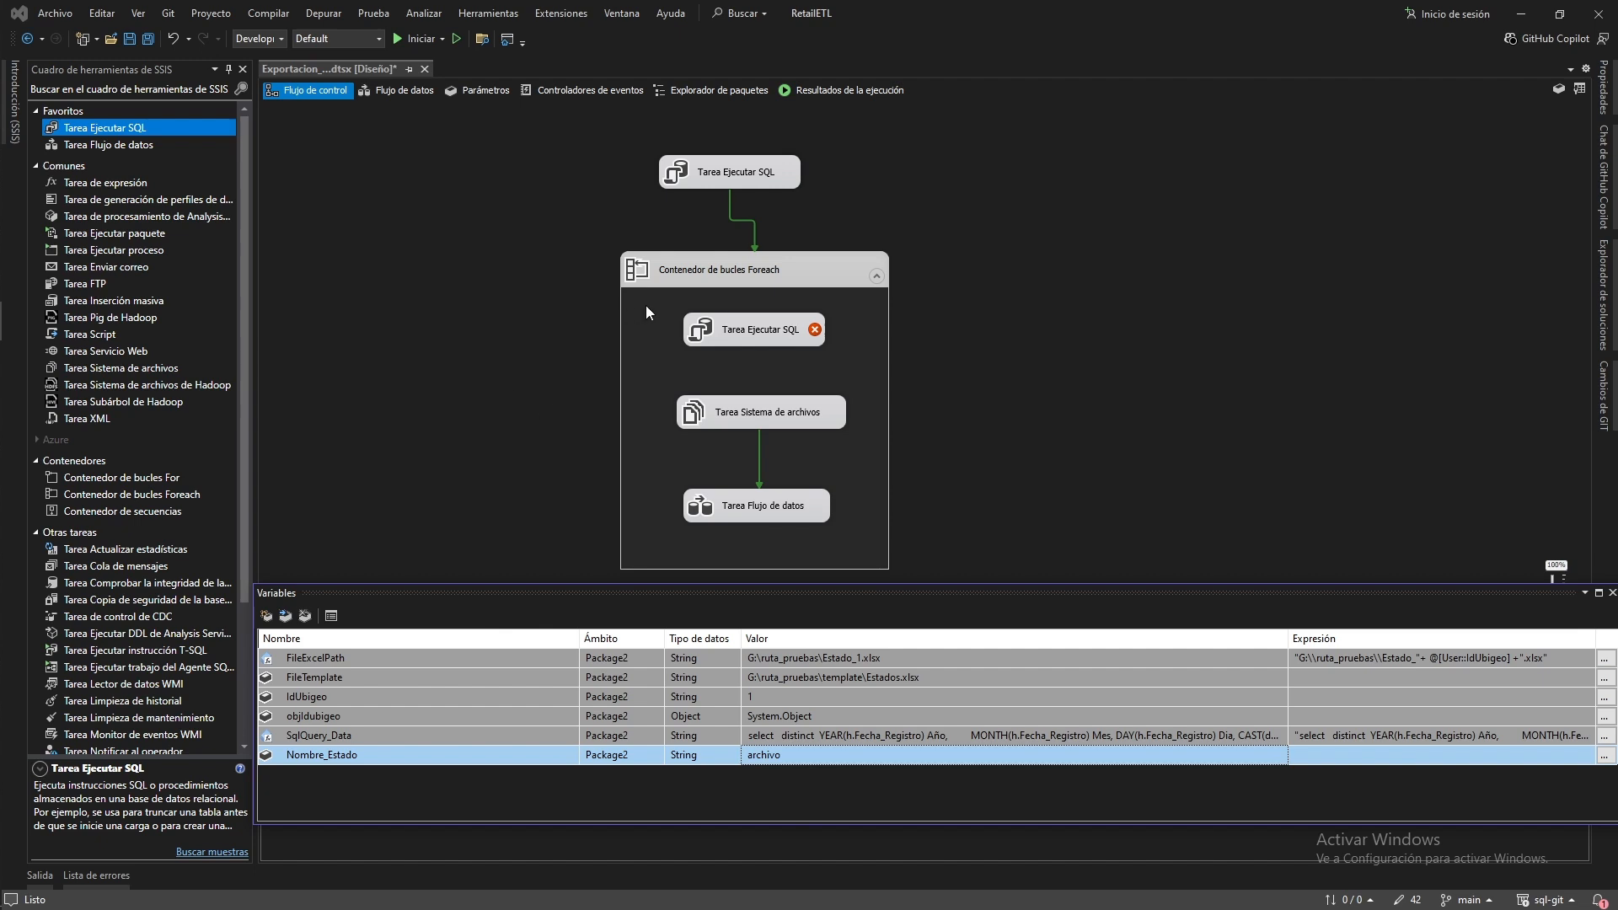
Open the Execute SQL task inside the Foreach container and set its connection to the Retail_ventasDM1 connection manager
{"action": "double_click", "coordinate": [757, 333]}
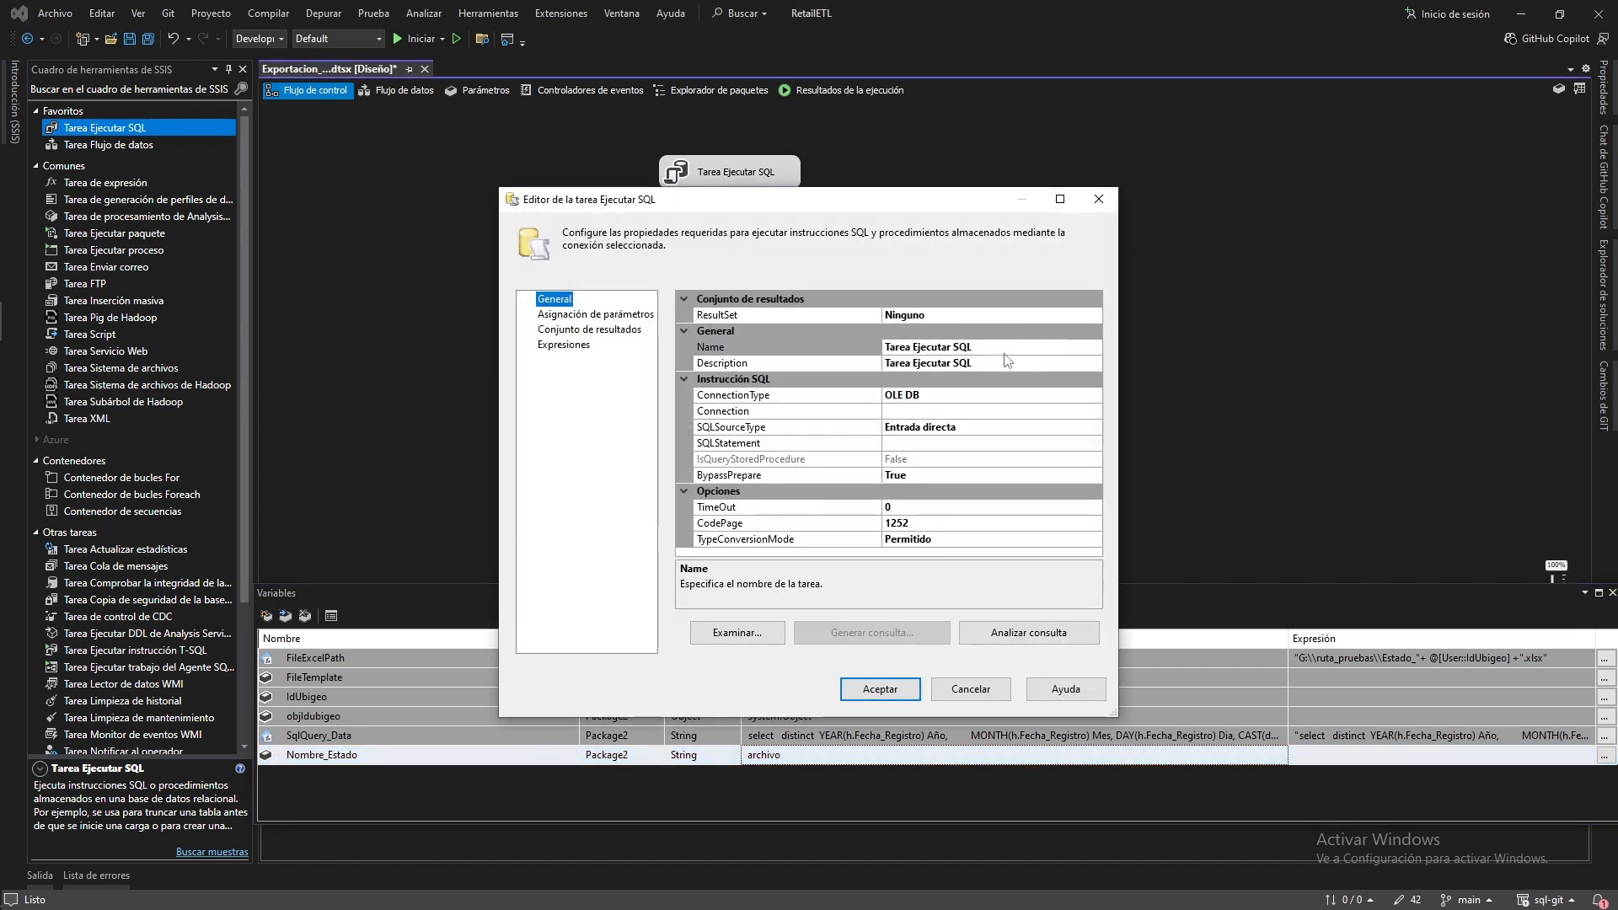
{"action": "left_click", "coordinate": [929, 410]}
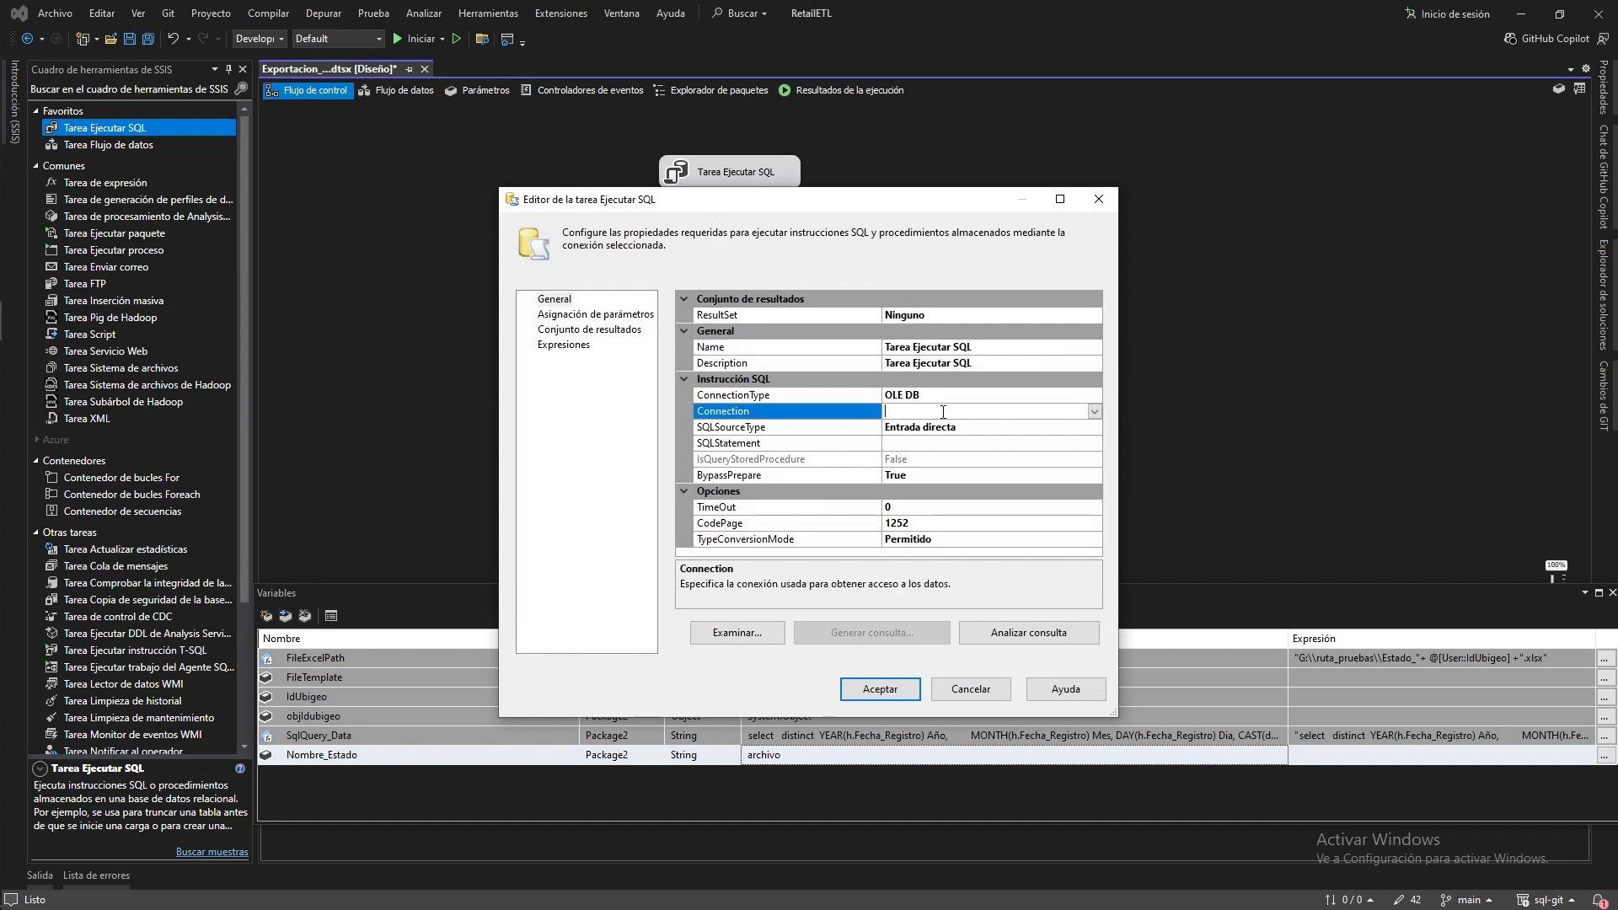
{"action": "left_click", "coordinate": [1094, 411]}
{"action": "left_click", "coordinate": [898, 443]}
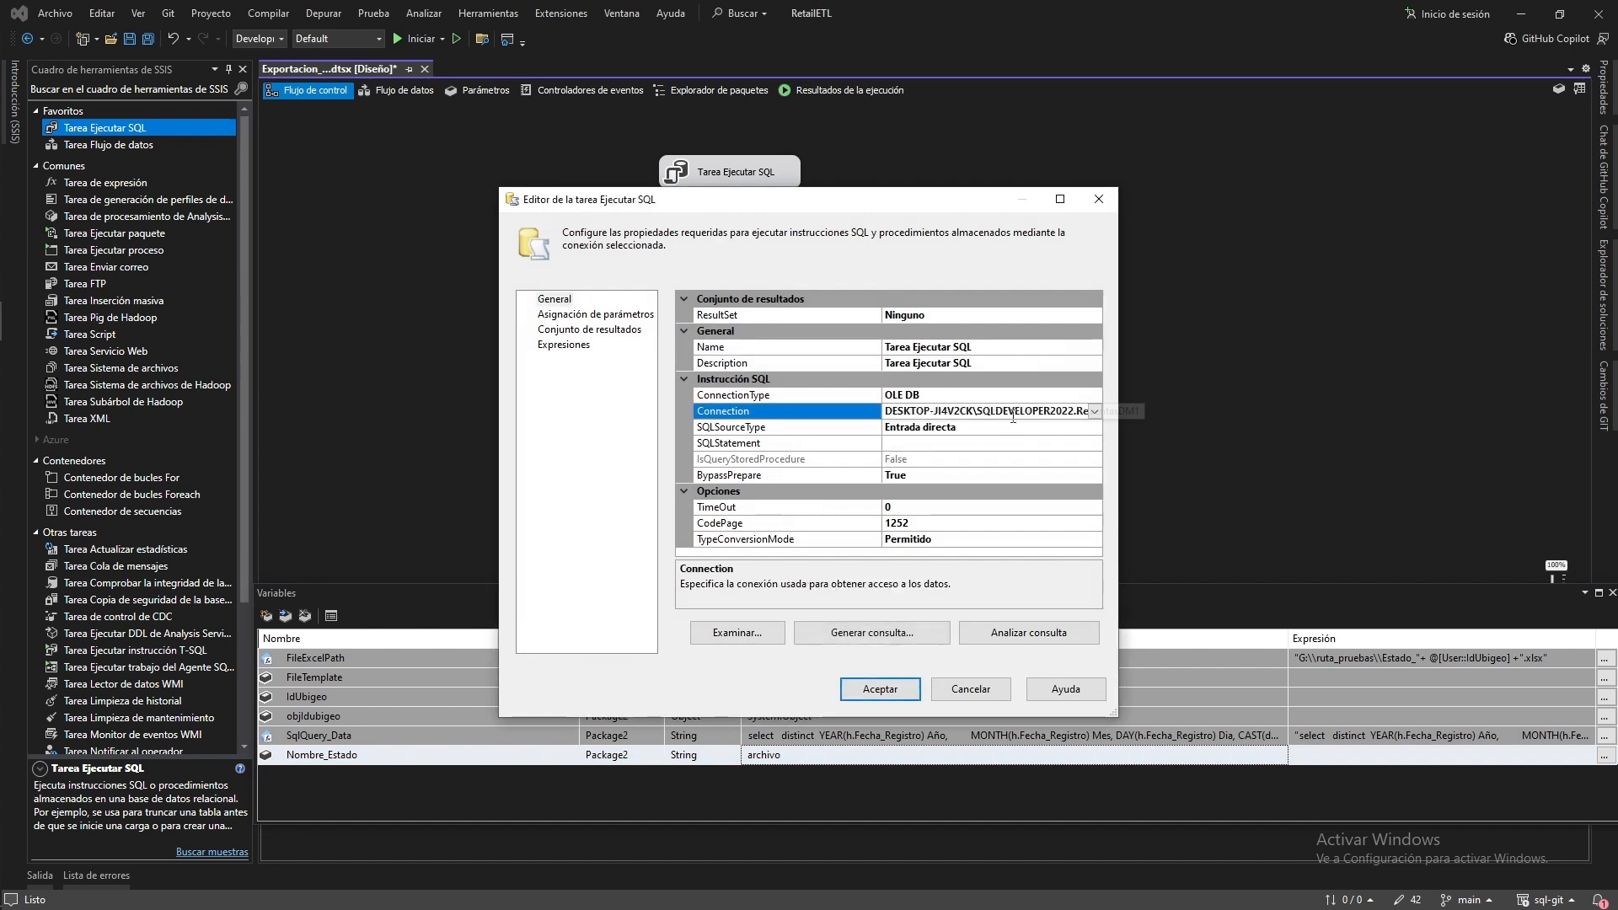
In SQL Server Management Studio, make the Dim_Ubicacion query select top 1 Estado only, remove the '1' filter value, and copy the query
{"action": "left_click", "coordinate": [915, 443]}
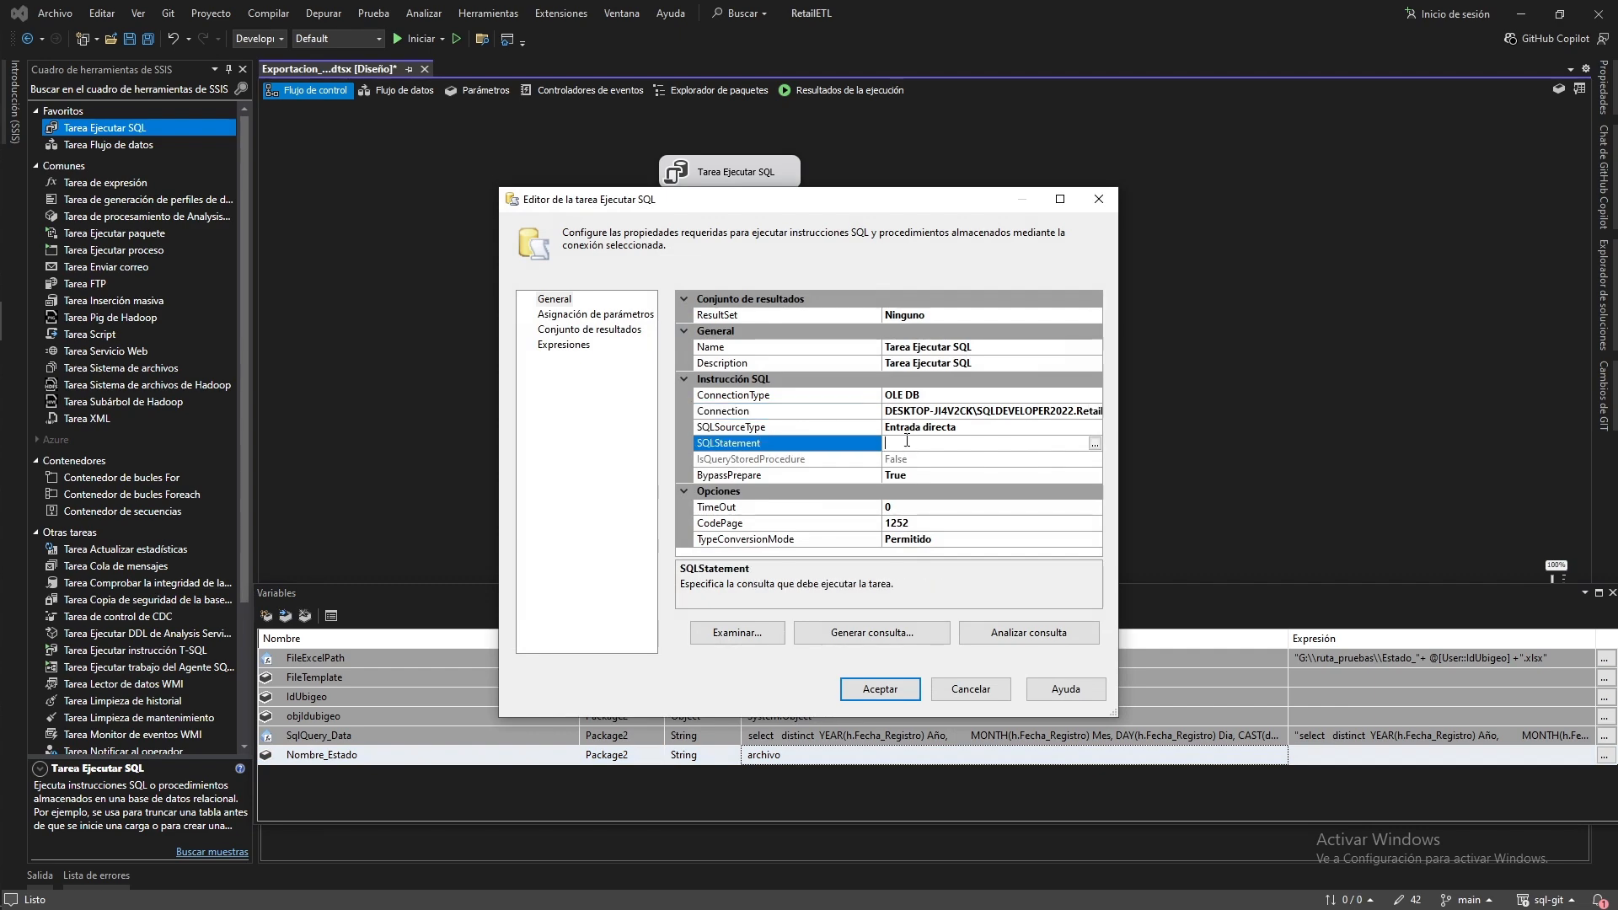
{"action": "left_click", "coordinate": [1094, 444]}
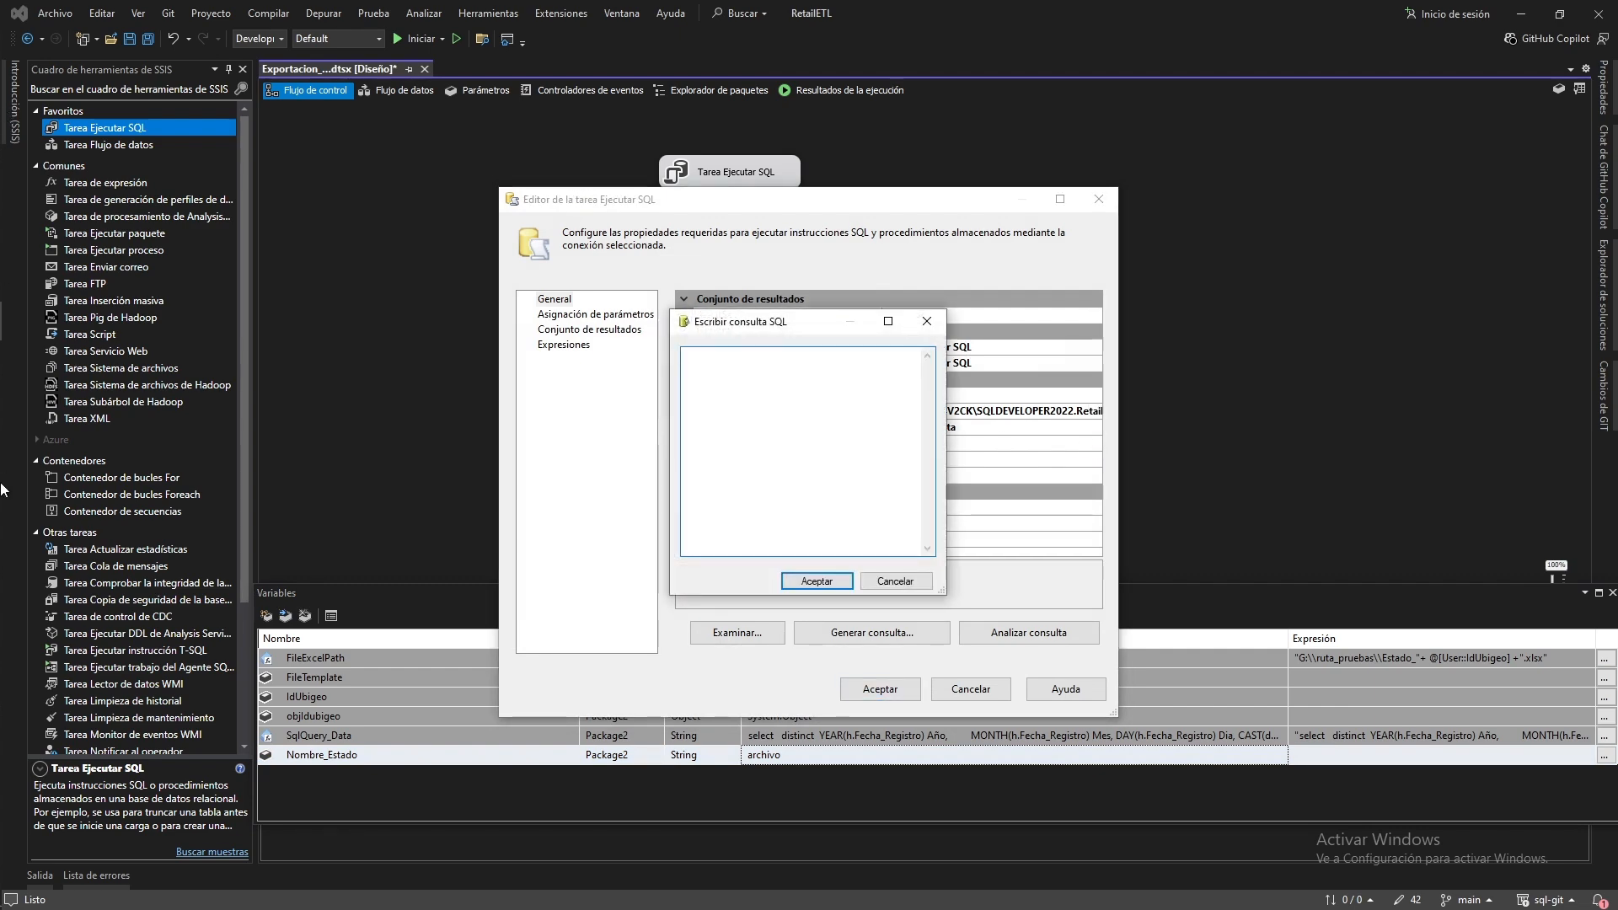
{"action": "mouse_move", "coordinate": [3, 477]}
{"action": "left_click", "coordinate": [24, 398]}
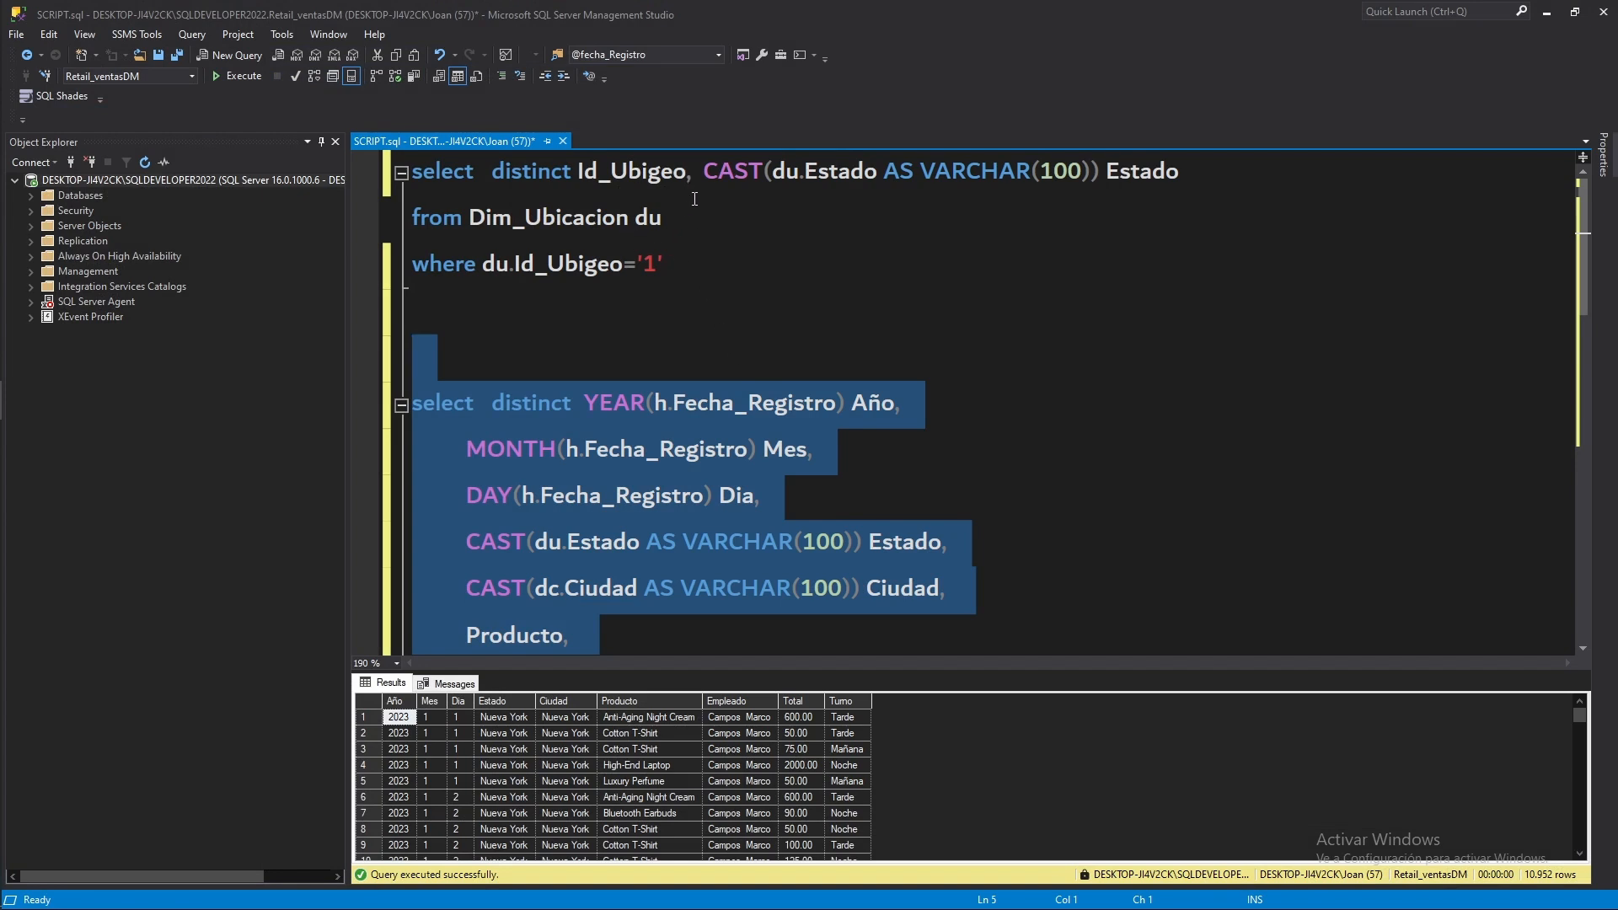
{"action": "left_click_drag", "start_coordinate": [698, 174], "coordinate": [498, 169]}
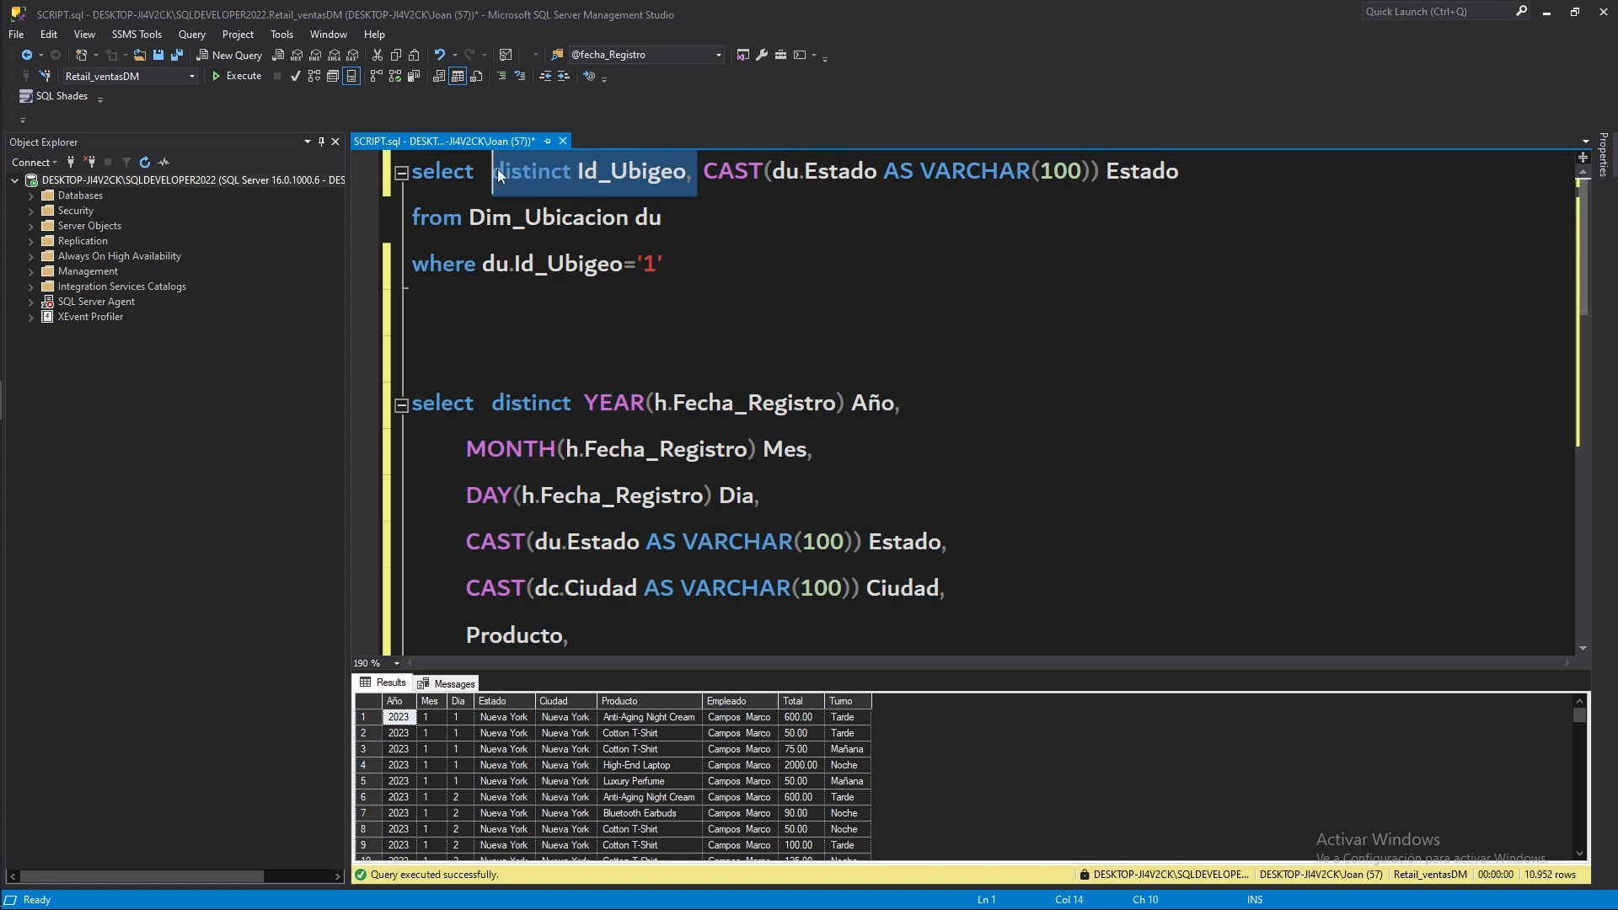
{"action": "type", "text": "top 1"}
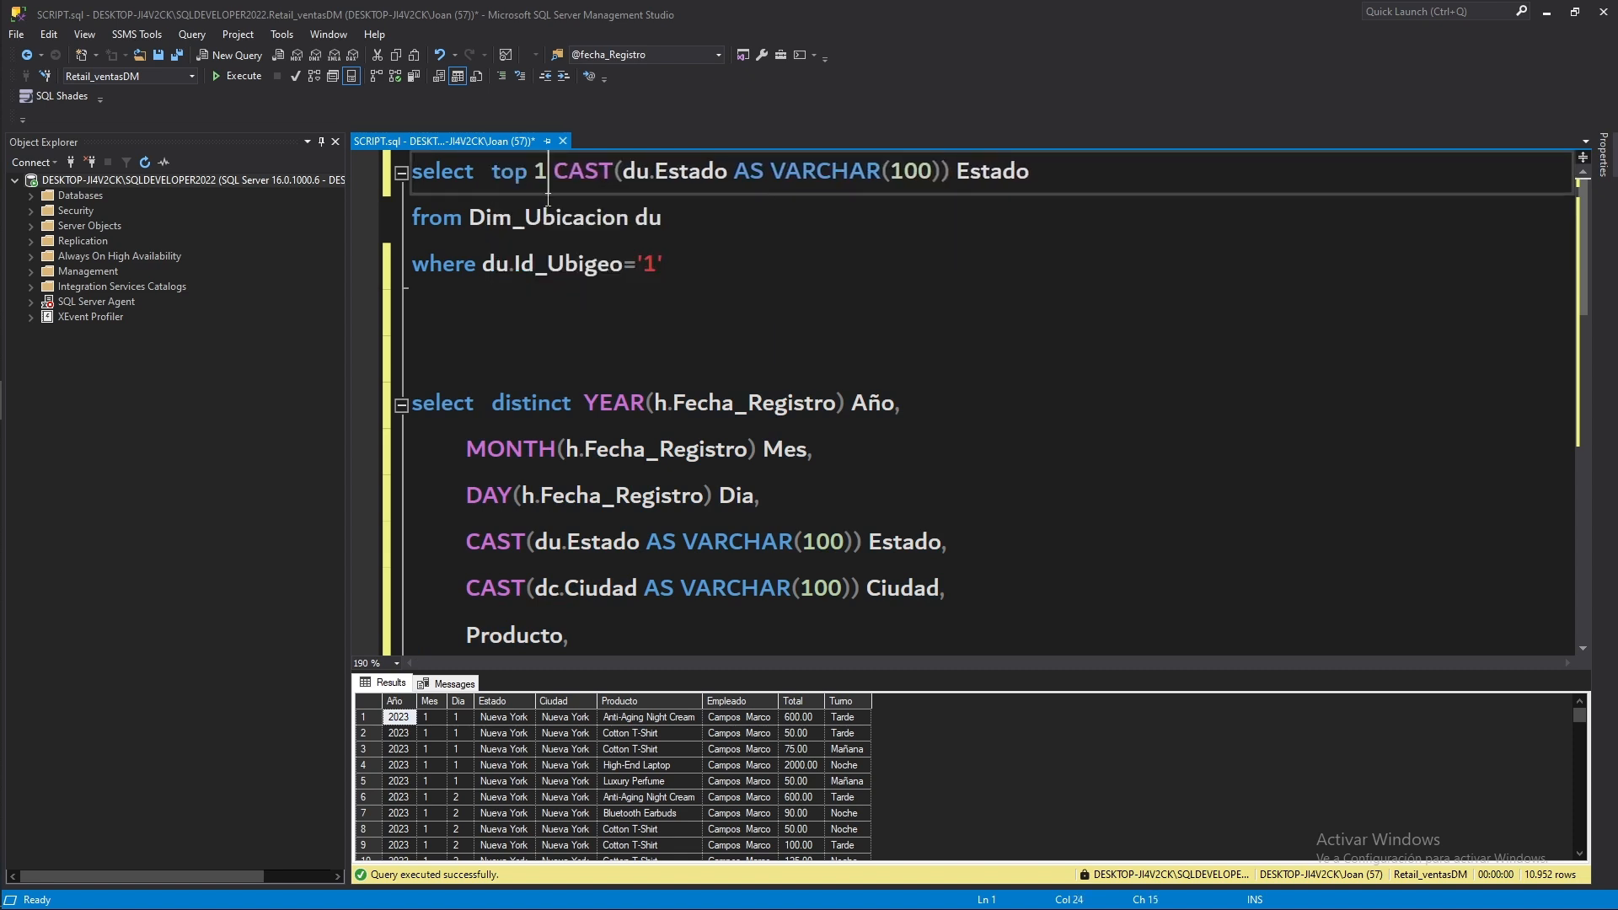
{"action": "left_click_drag", "start_coordinate": [687, 268], "coordinate": [374, 165]}
{"action": "key", "text": "ctrl+c"}
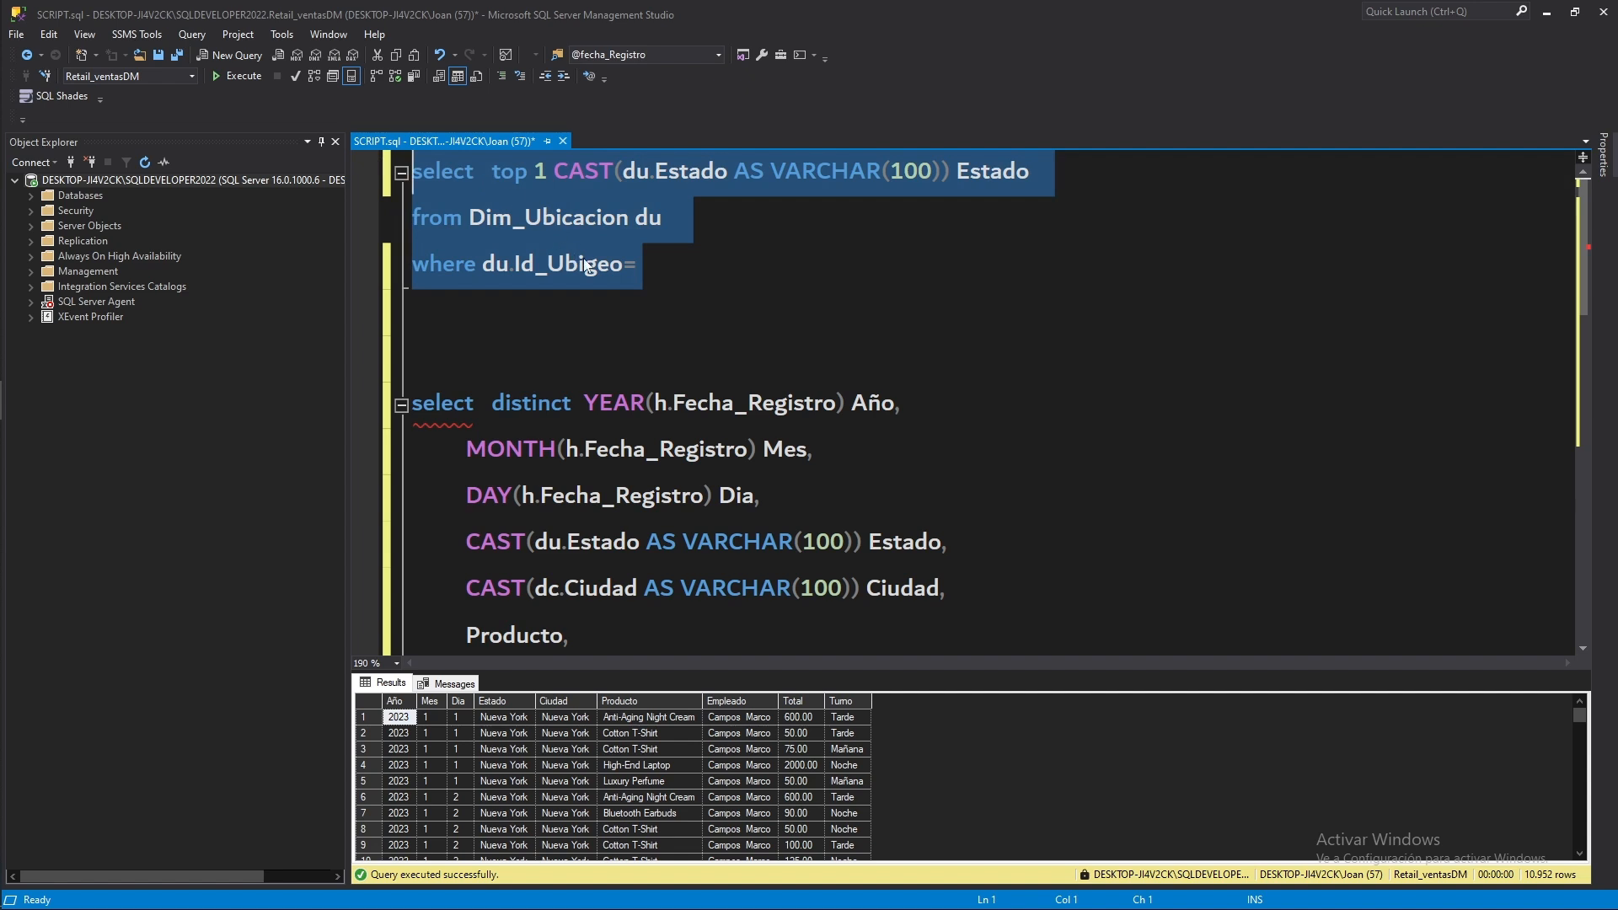
{"action": "left_click", "coordinate": [648, 255]}
{"action": "mouse_move", "coordinate": [17, 296]}
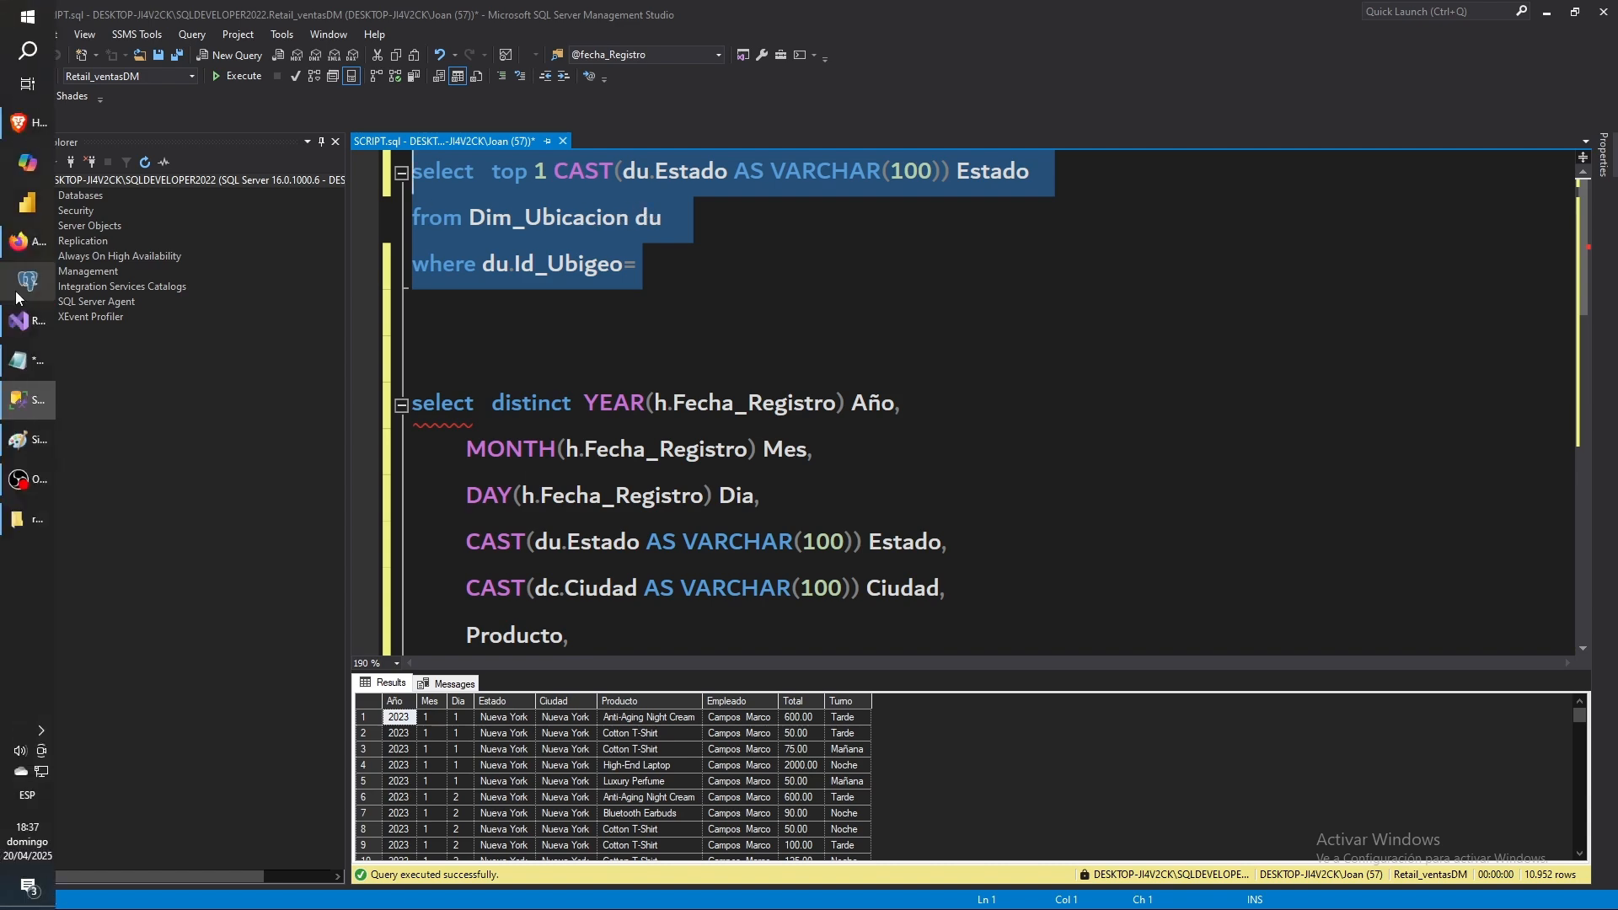
Return to Visual Studio and enter the copied query as the task's SQLStatement, completing the filter as du.Id_Ubigeo= cast( ? as int)
{"action": "left_click", "coordinate": [1549, 14]}
{"action": "left_click", "coordinate": [735, 389]}
{"action": "key", "text": "ctrl+v"}
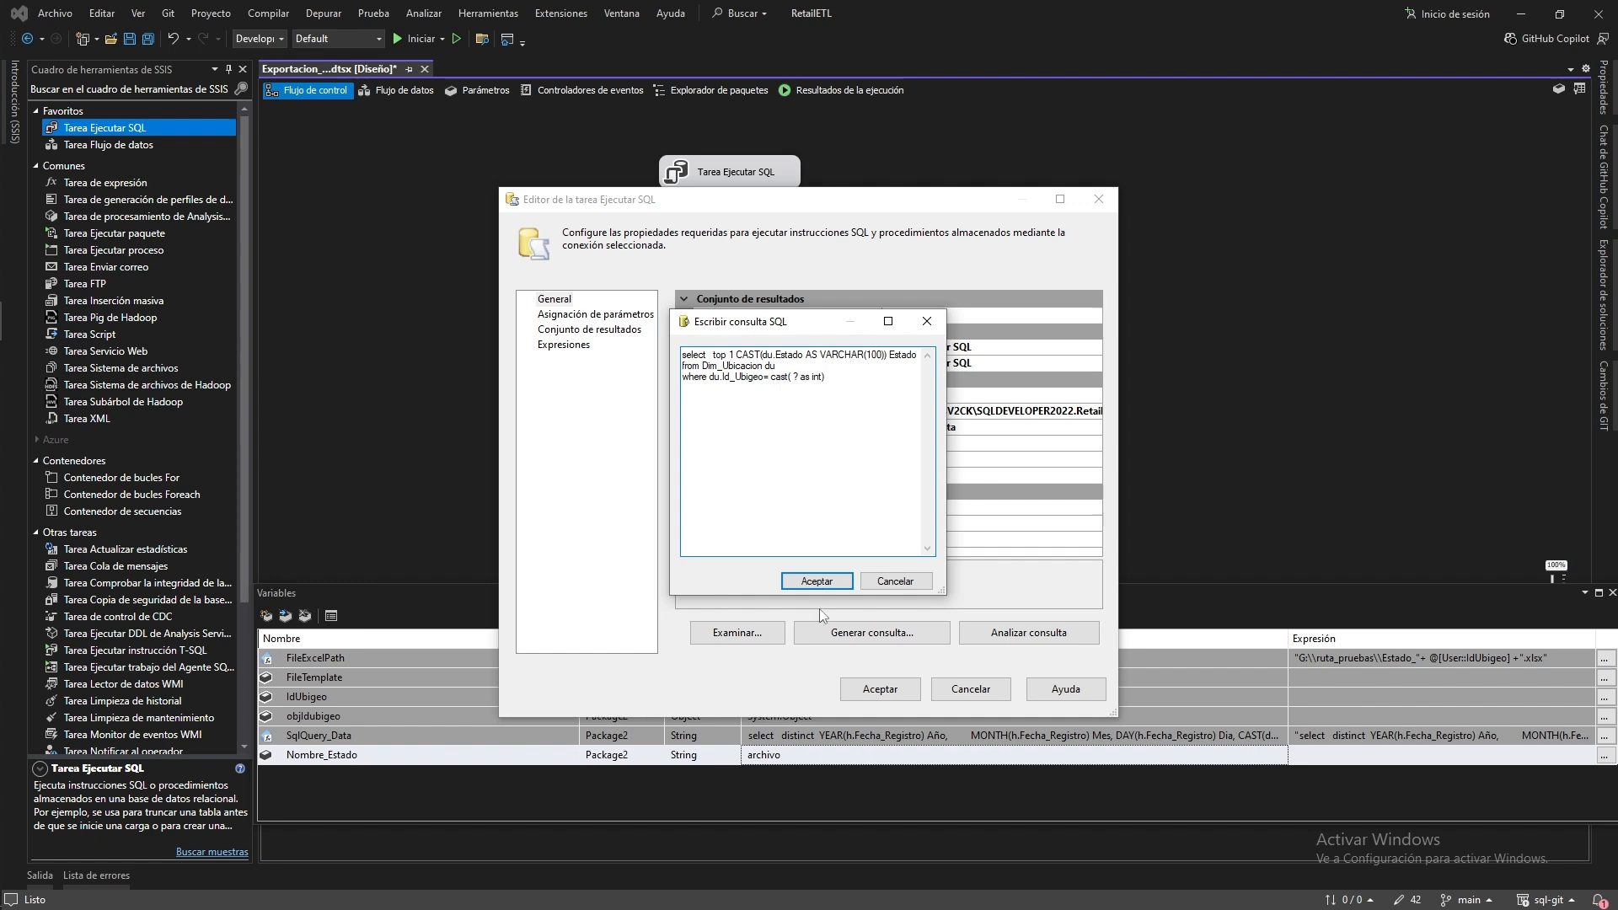
{"action": "left_click", "coordinate": [814, 582]}
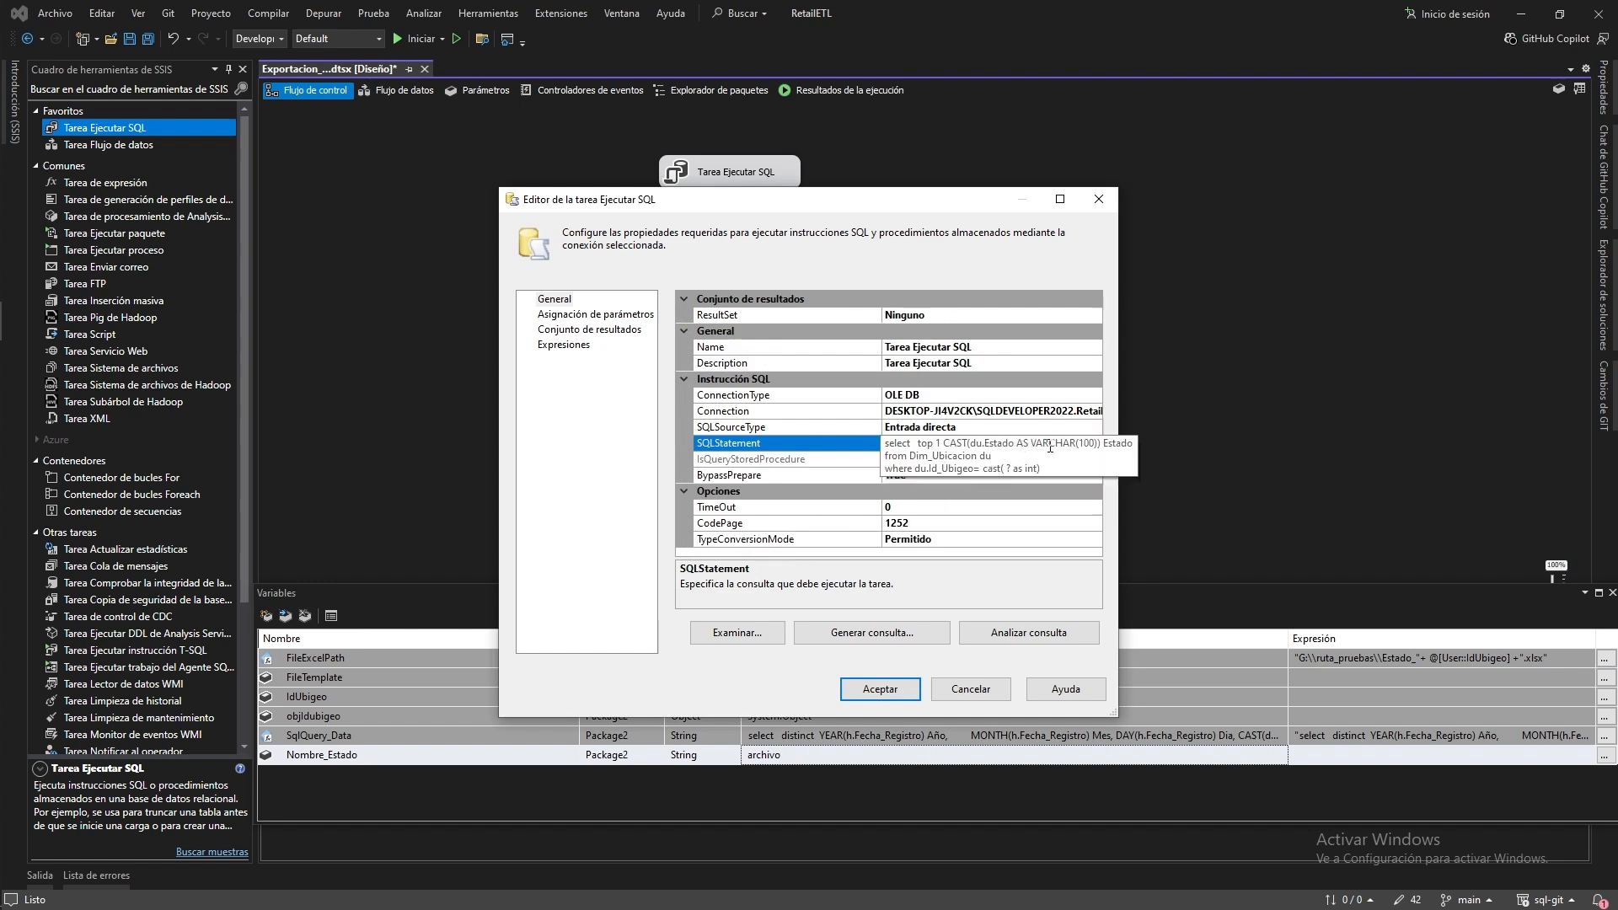
{"action": "left_click", "coordinate": [1094, 444]}
{"action": "left_click", "coordinate": [797, 376]}
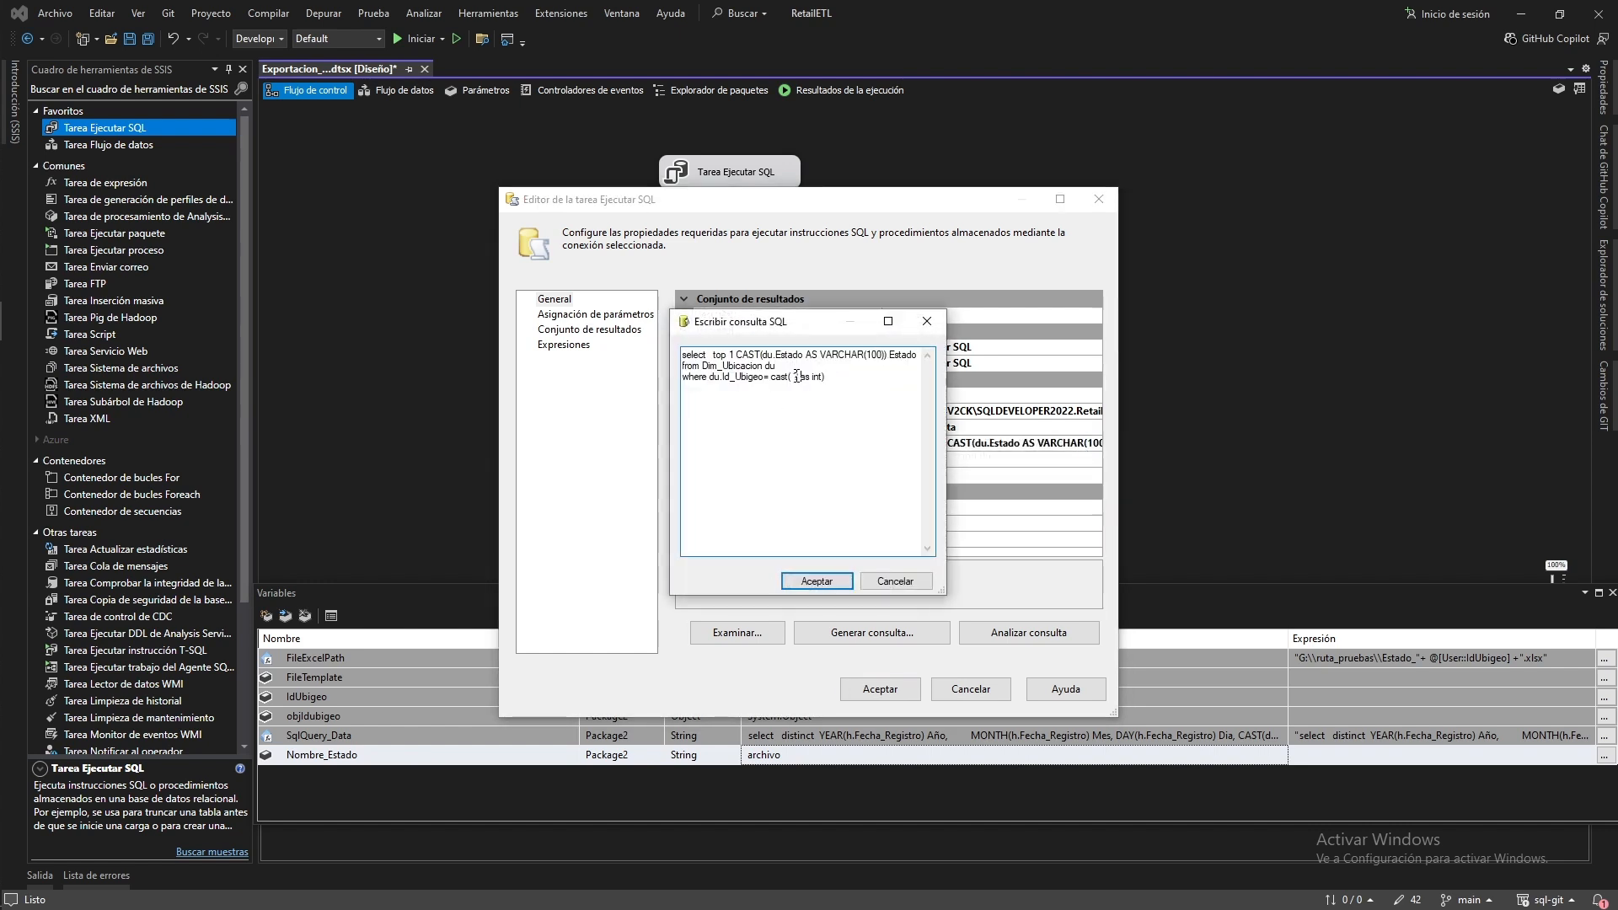
{"action": "left_click", "coordinate": [816, 581]}
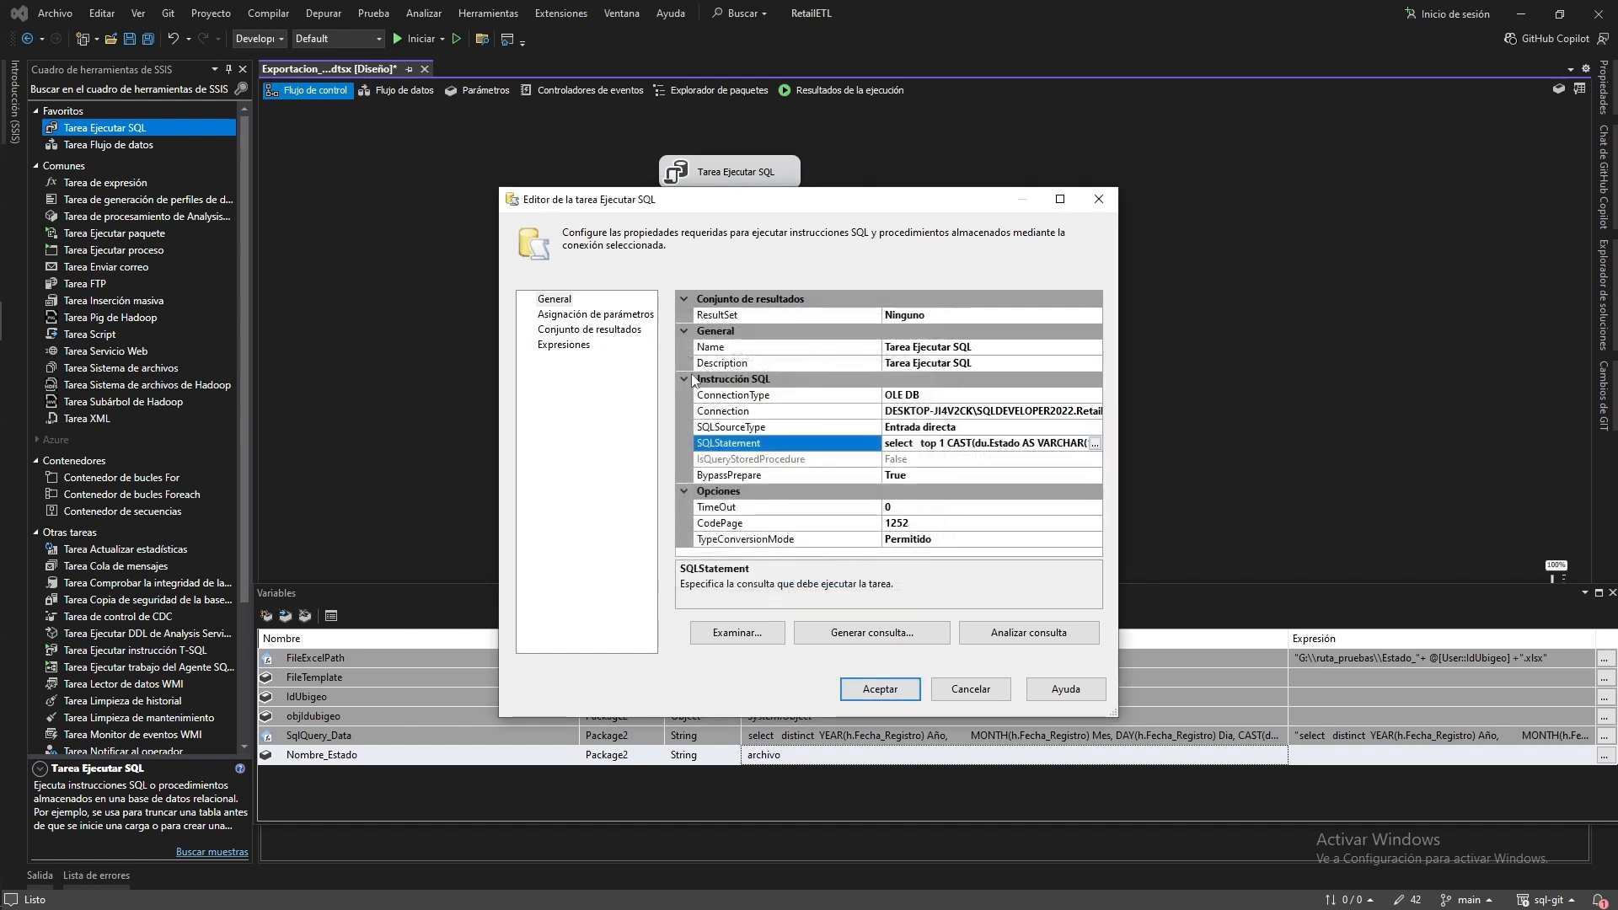
Add an input parameter mapping to the Execute SQL task and assign it the variable User::IdUbigeo
{"action": "left_click", "coordinate": [587, 315]}
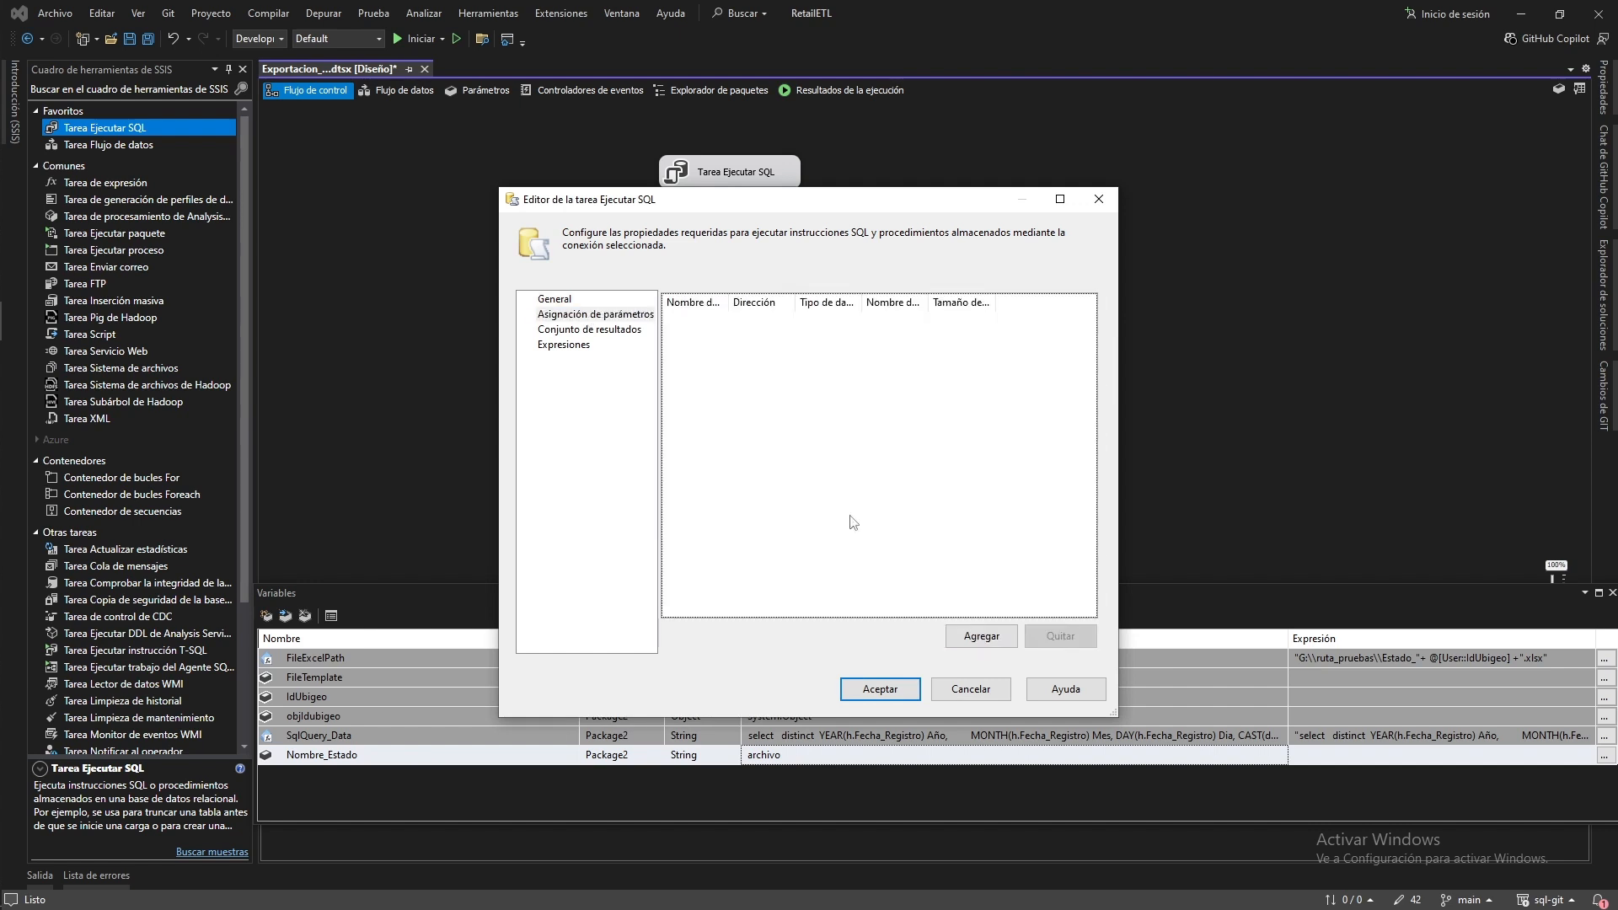
{"action": "left_click", "coordinate": [982, 636]}
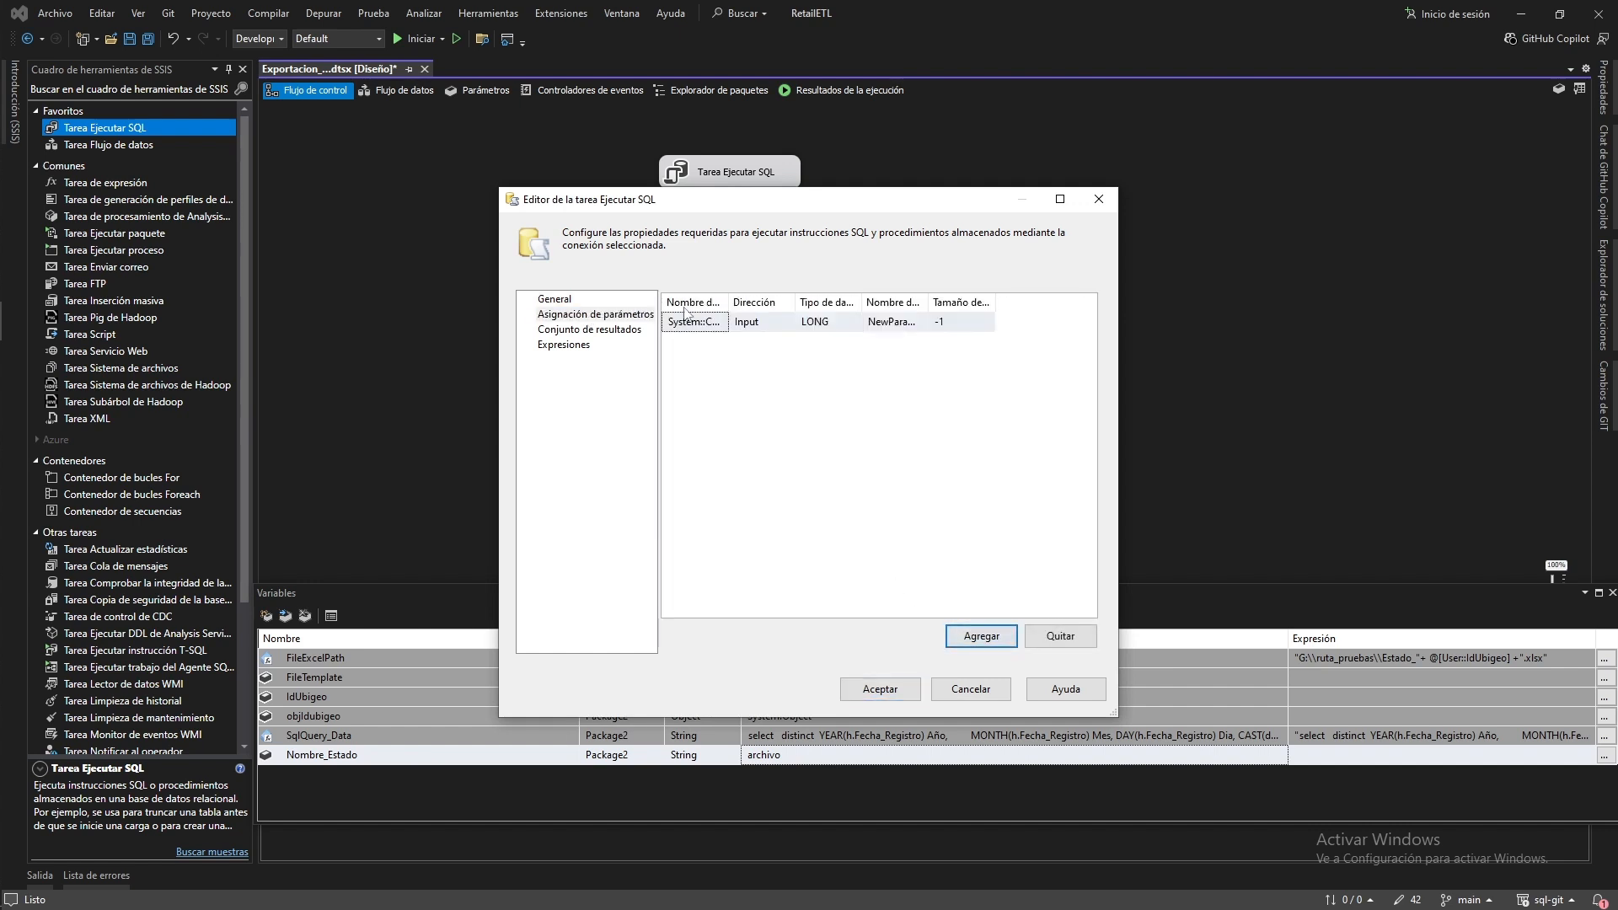
{"action": "left_click_drag", "start_coordinate": [730, 301], "coordinate": [806, 302]}
{"action": "left_click", "coordinate": [725, 321]}
{"action": "left_click", "coordinate": [799, 321]}
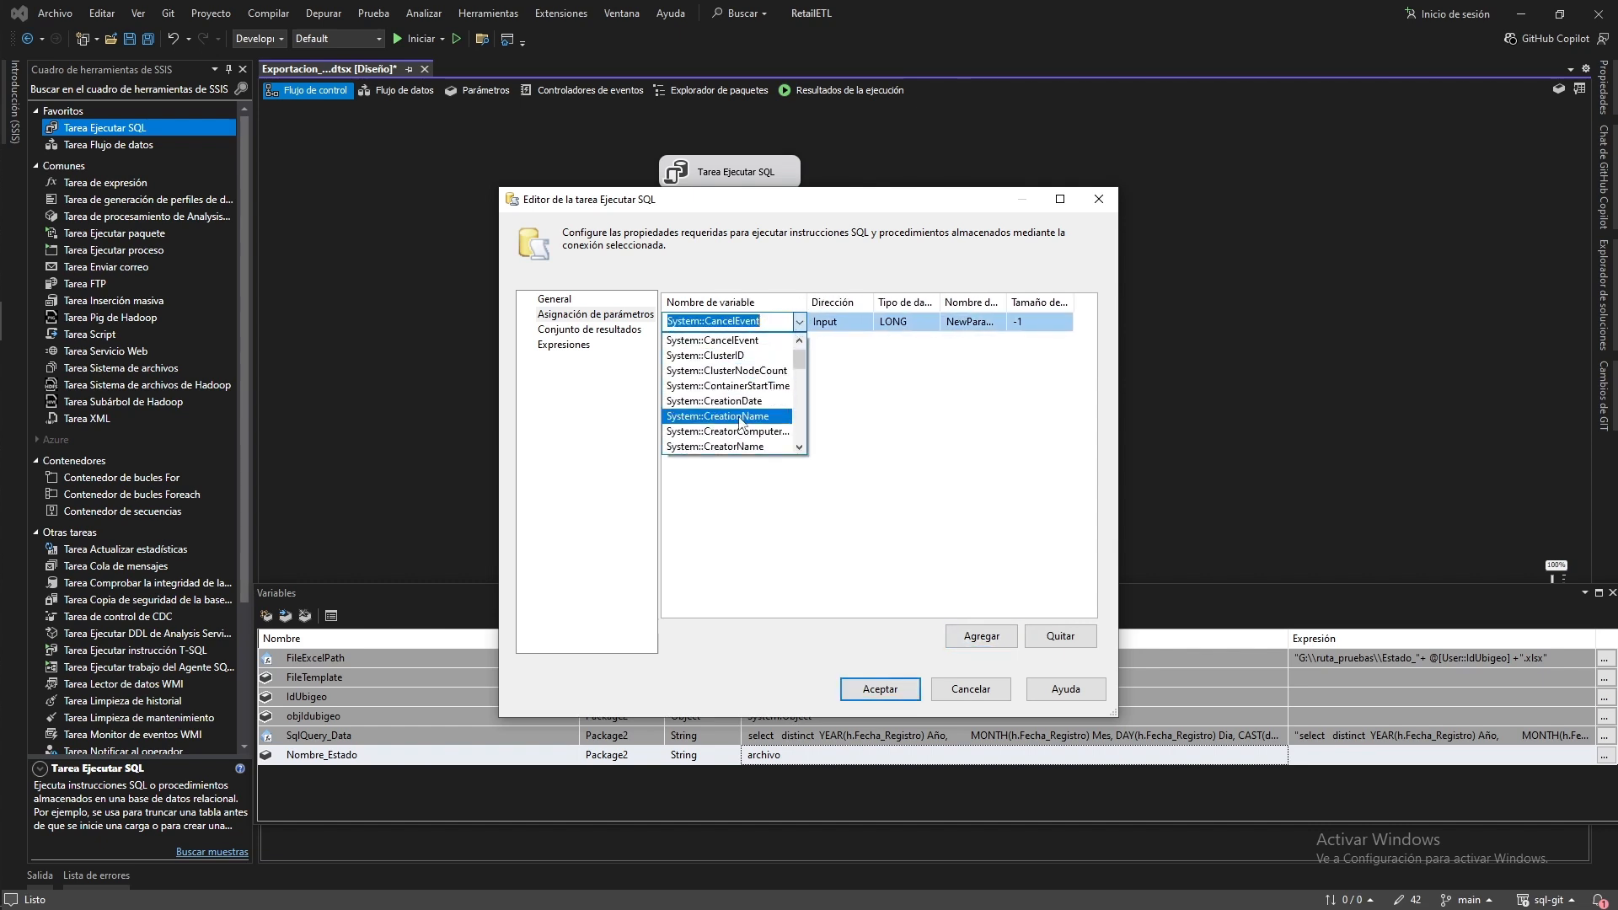
{"action": "scroll", "coordinate": [740, 421], "scroll_direction": "down", "scroll_amount": 9}
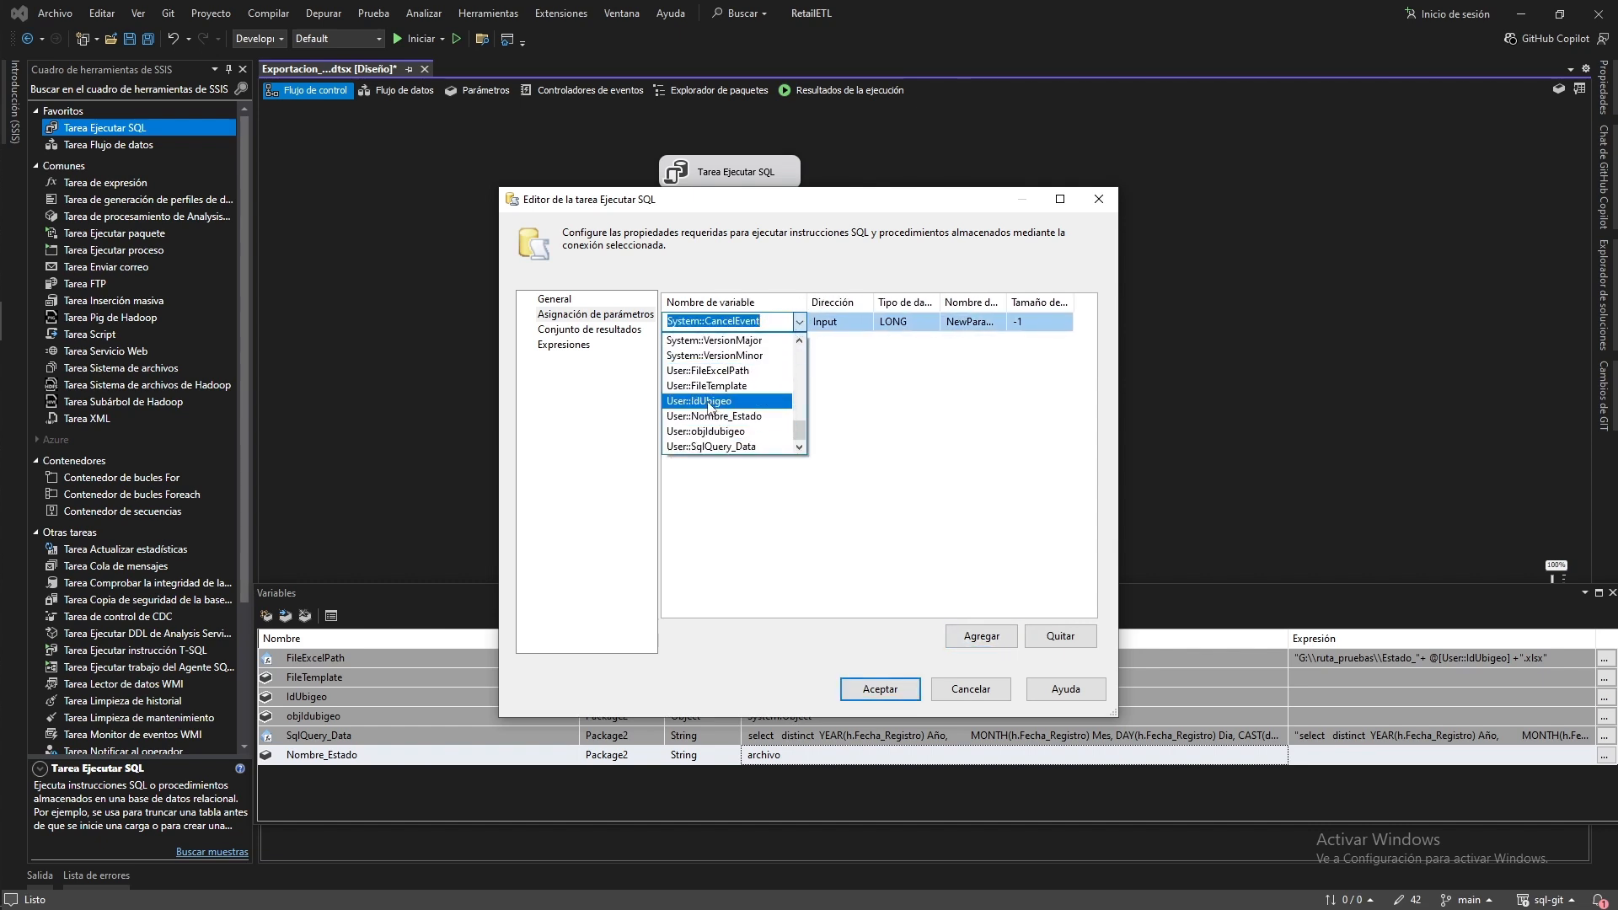
{"action": "left_click", "coordinate": [709, 402]}
{"action": "left_click_drag", "start_coordinate": [940, 301], "coordinate": [956, 299]}
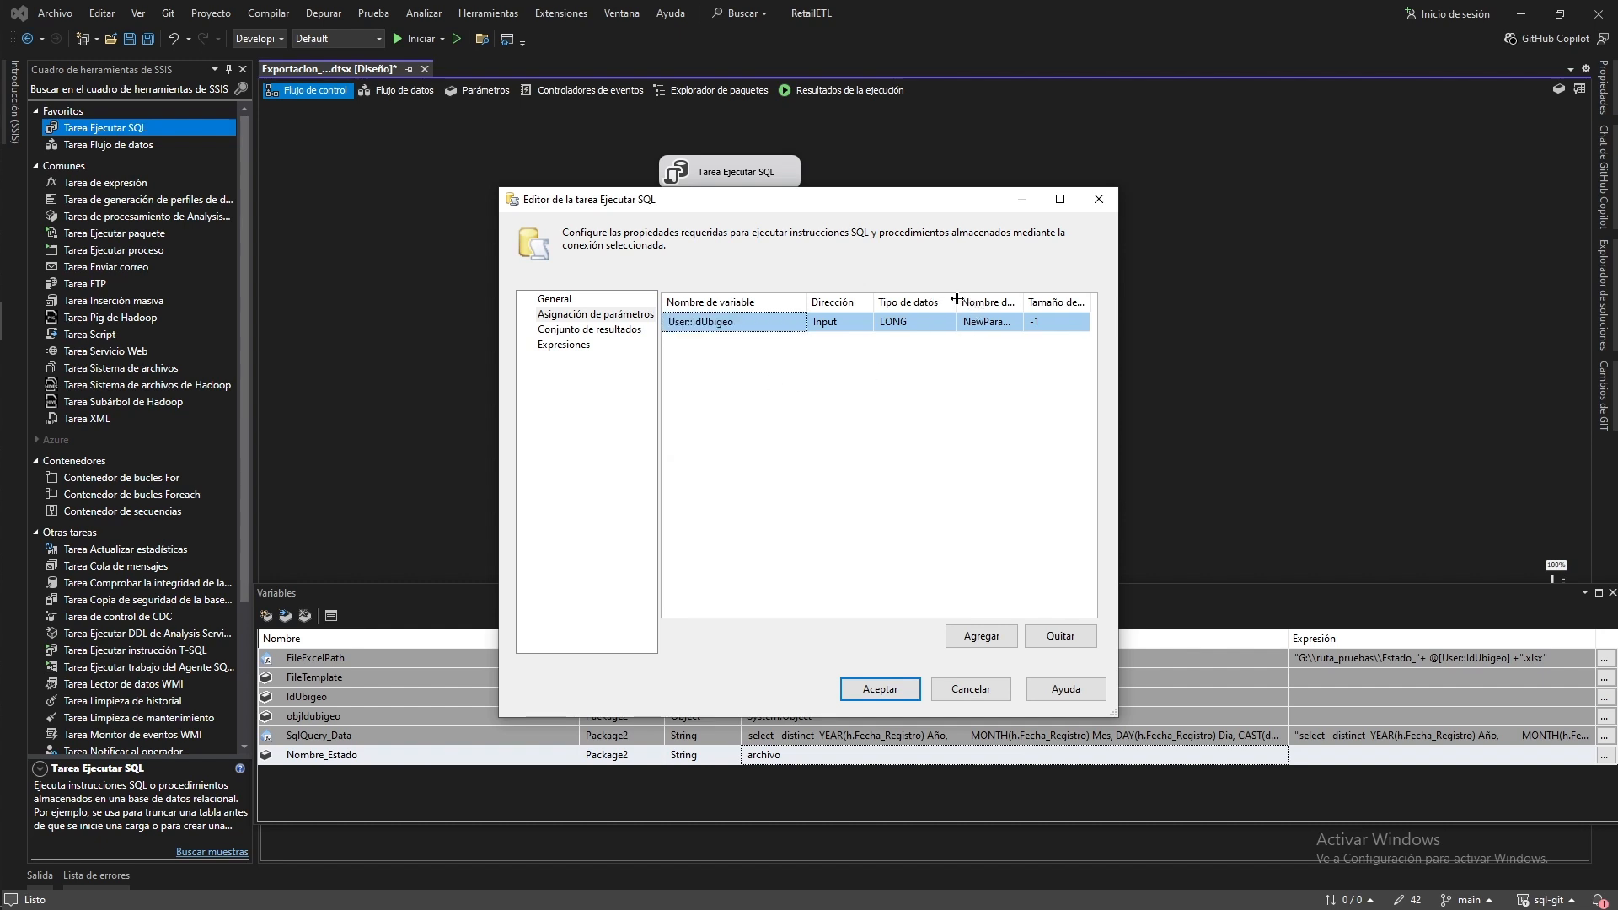
Set the data type of the User::IdUbigeo parameter mapping to VARCHAR
{"action": "left_click", "coordinate": [910, 321]}
{"action": "left_click", "coordinate": [949, 321]}
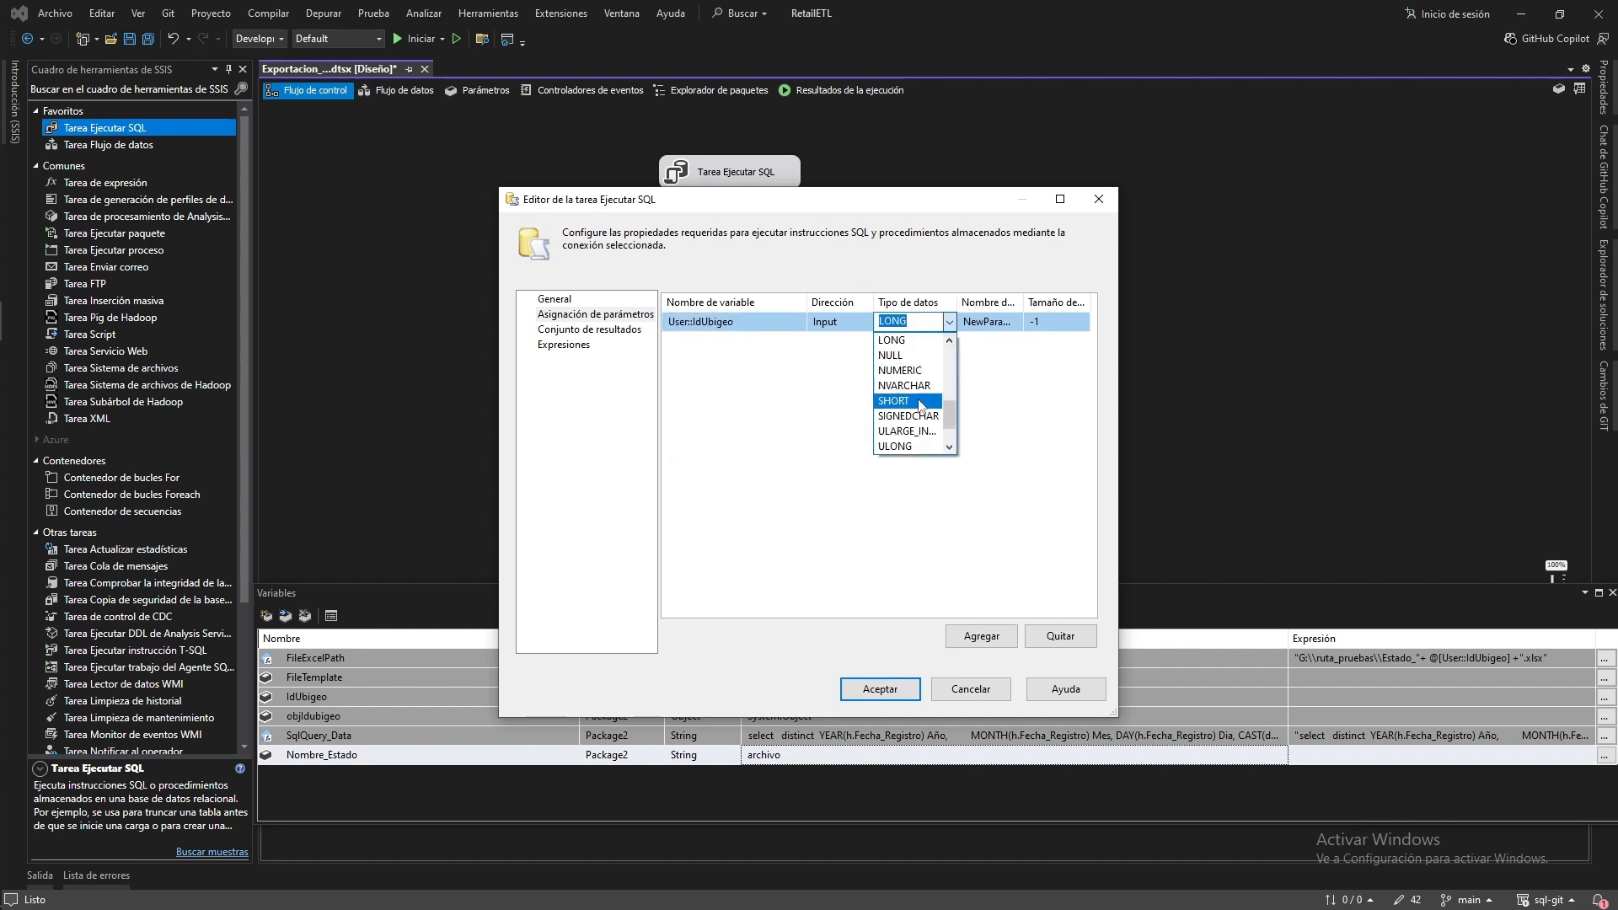
{"action": "scroll", "coordinate": [918, 411], "scroll_direction": "down", "scroll_amount": 2}
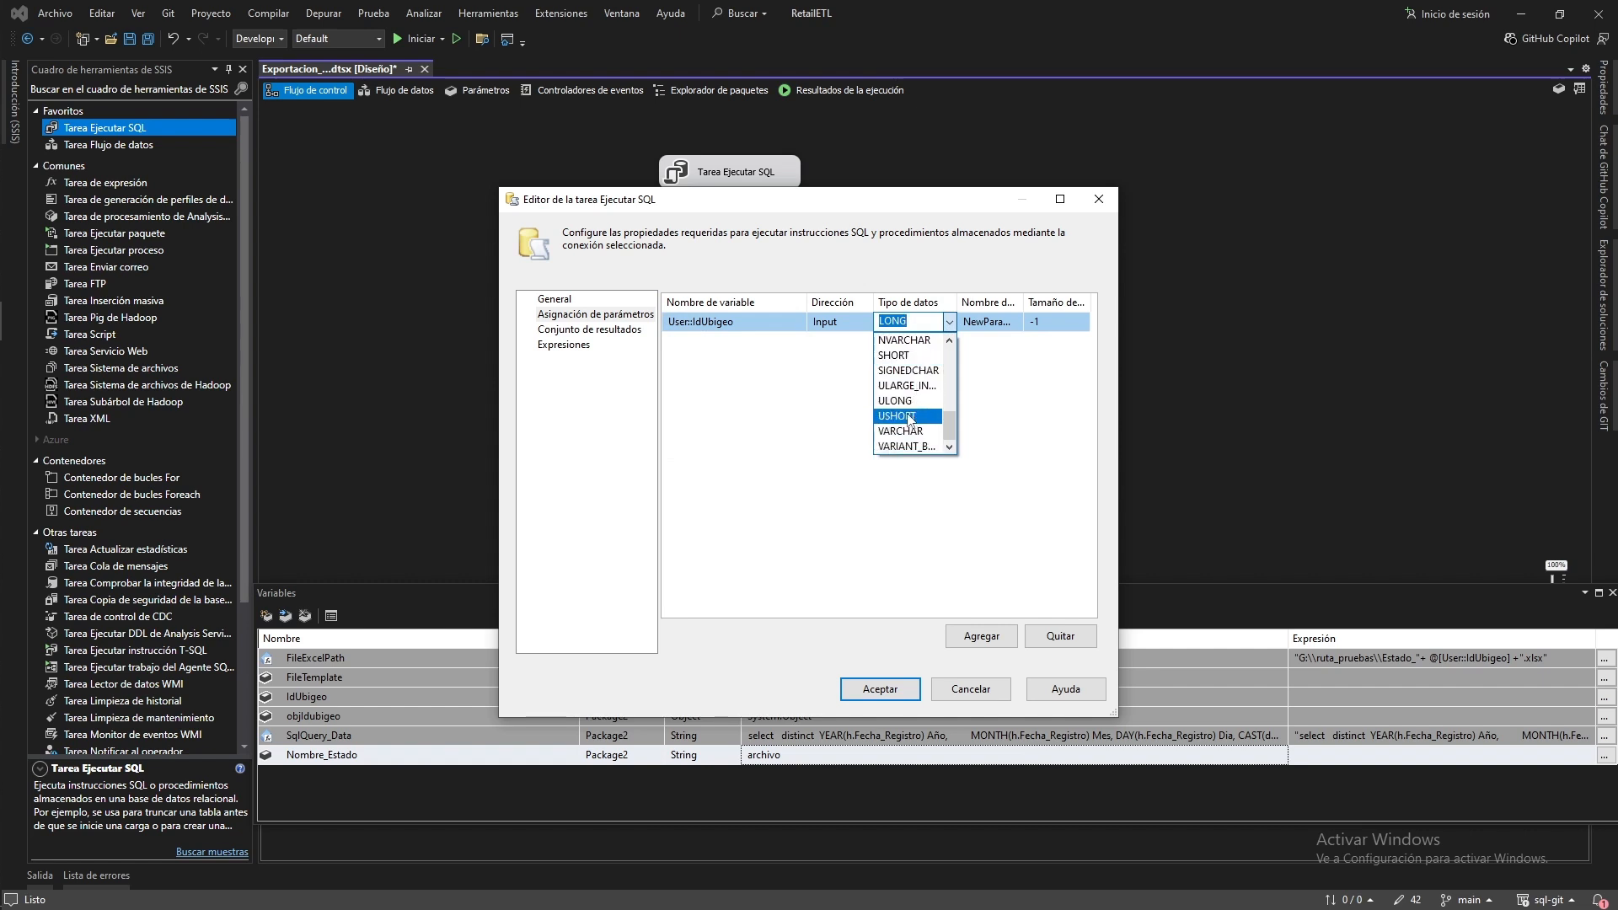
{"action": "left_click", "coordinate": [901, 430]}
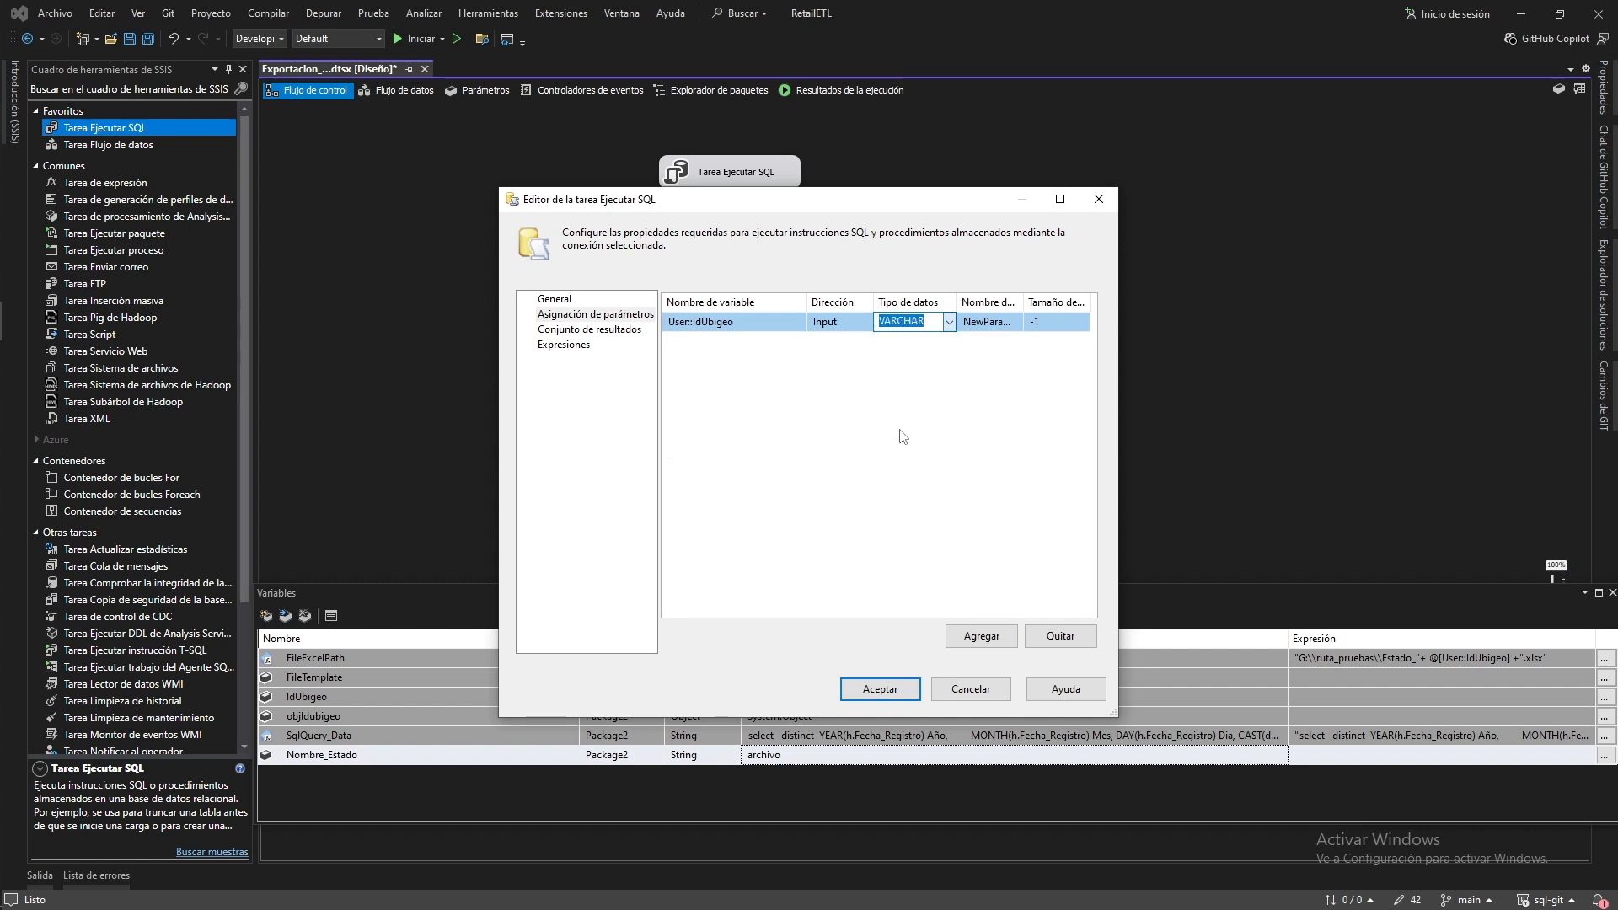
Set the Execute SQL task's ResultSet to Fila única in its general settings
{"action": "left_click", "coordinate": [574, 331]}
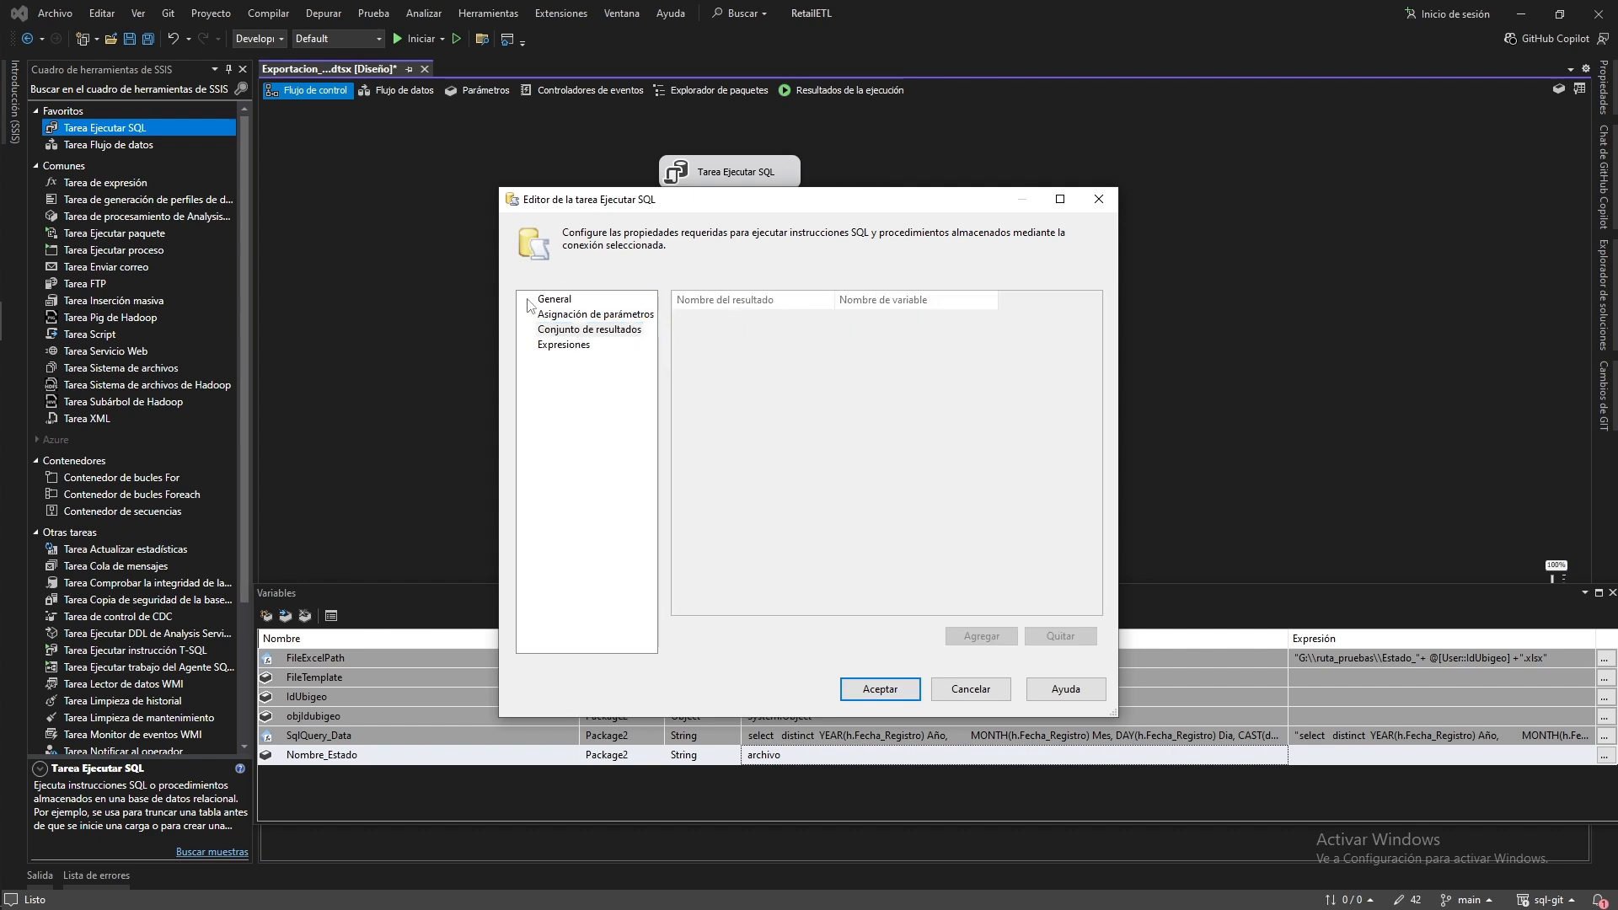
{"action": "left_click", "coordinate": [556, 299]}
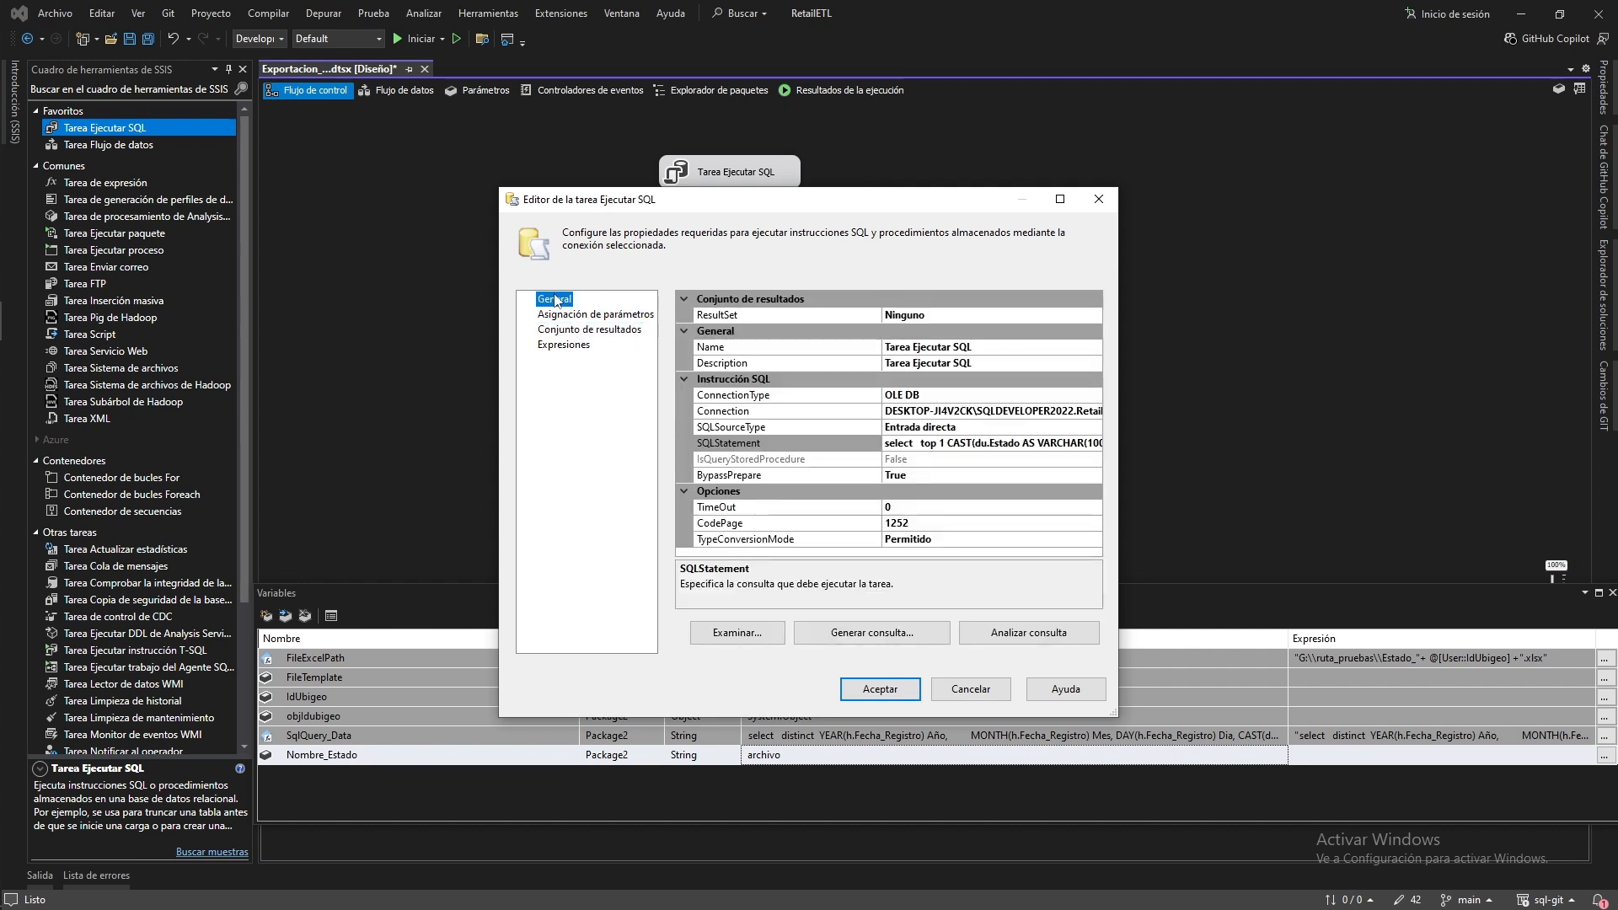
{"action": "left_click", "coordinate": [1070, 314]}
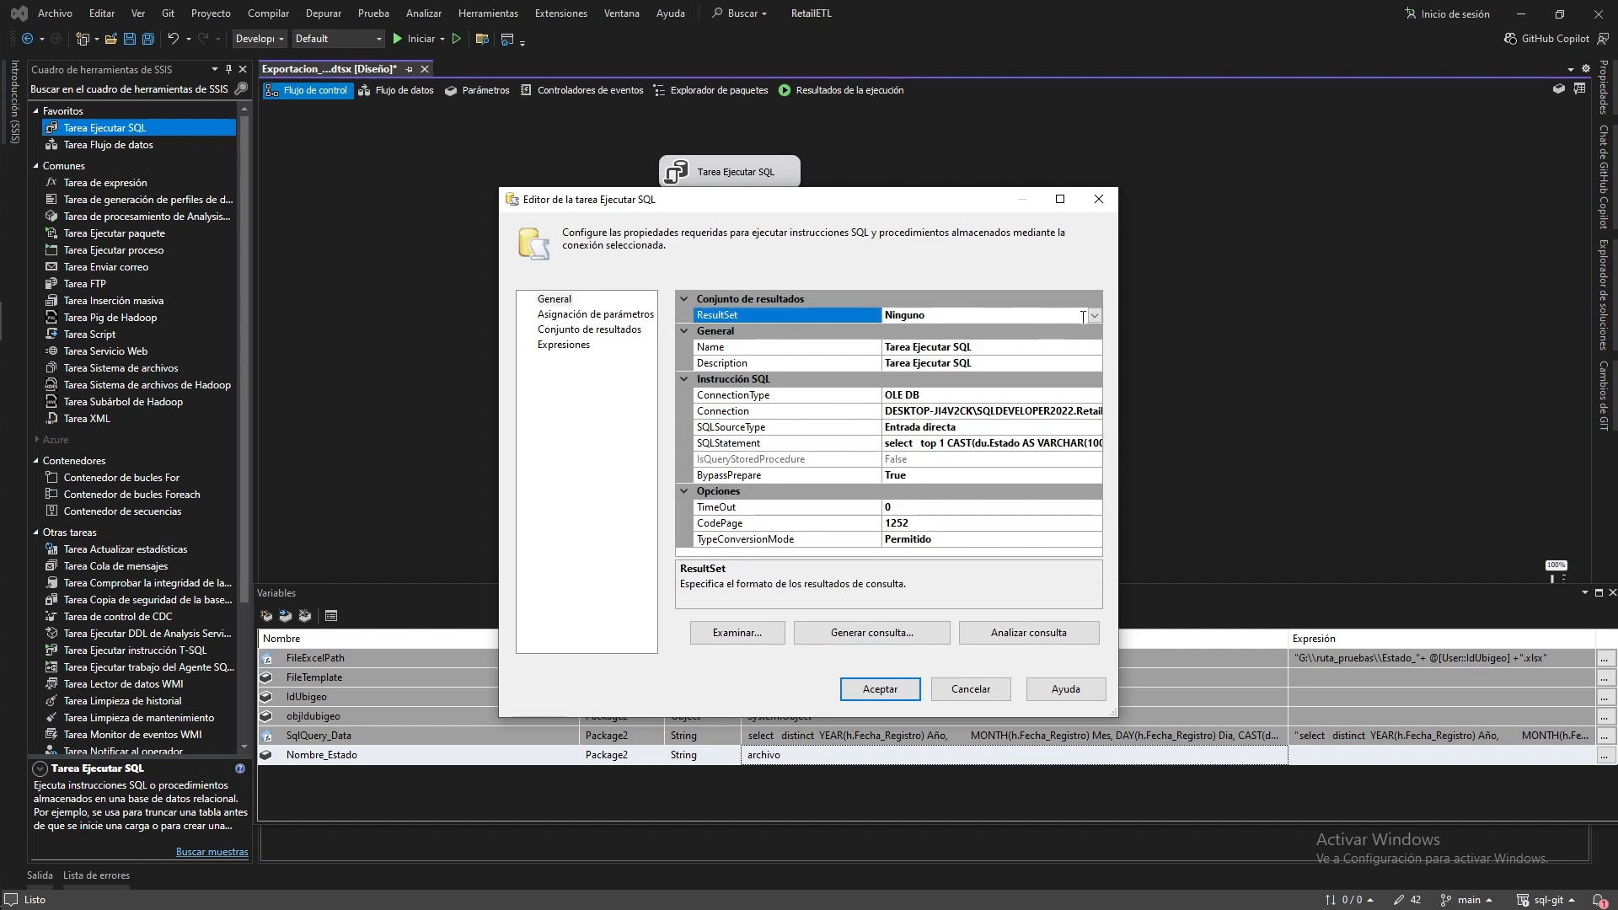
{"action": "left_click", "coordinate": [1092, 315]}
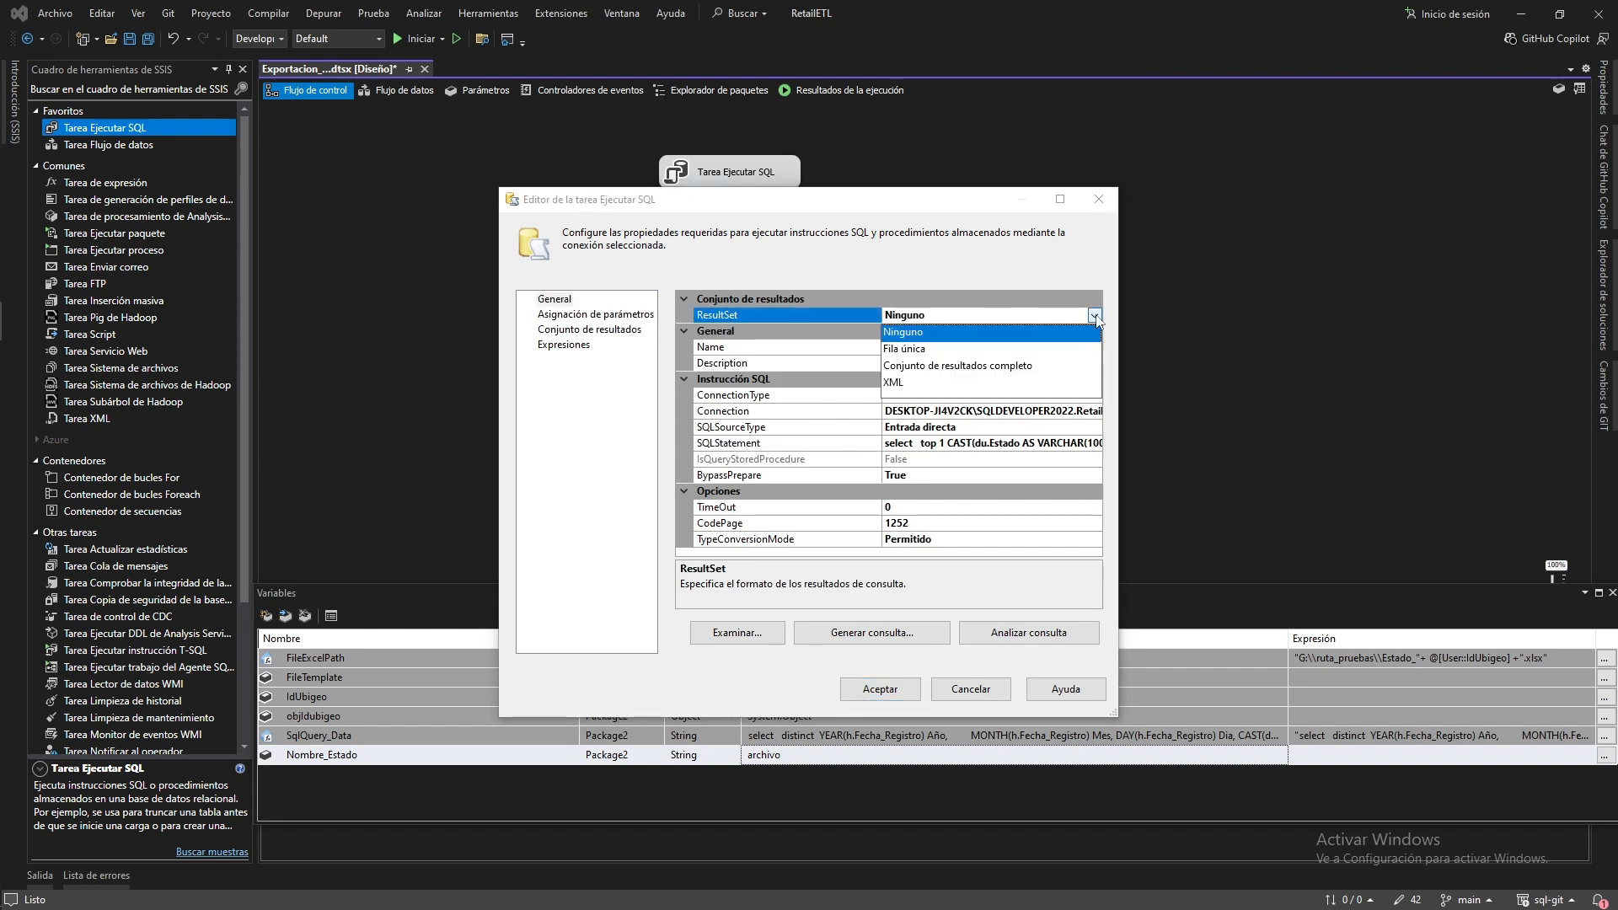
{"action": "left_click", "coordinate": [896, 350]}
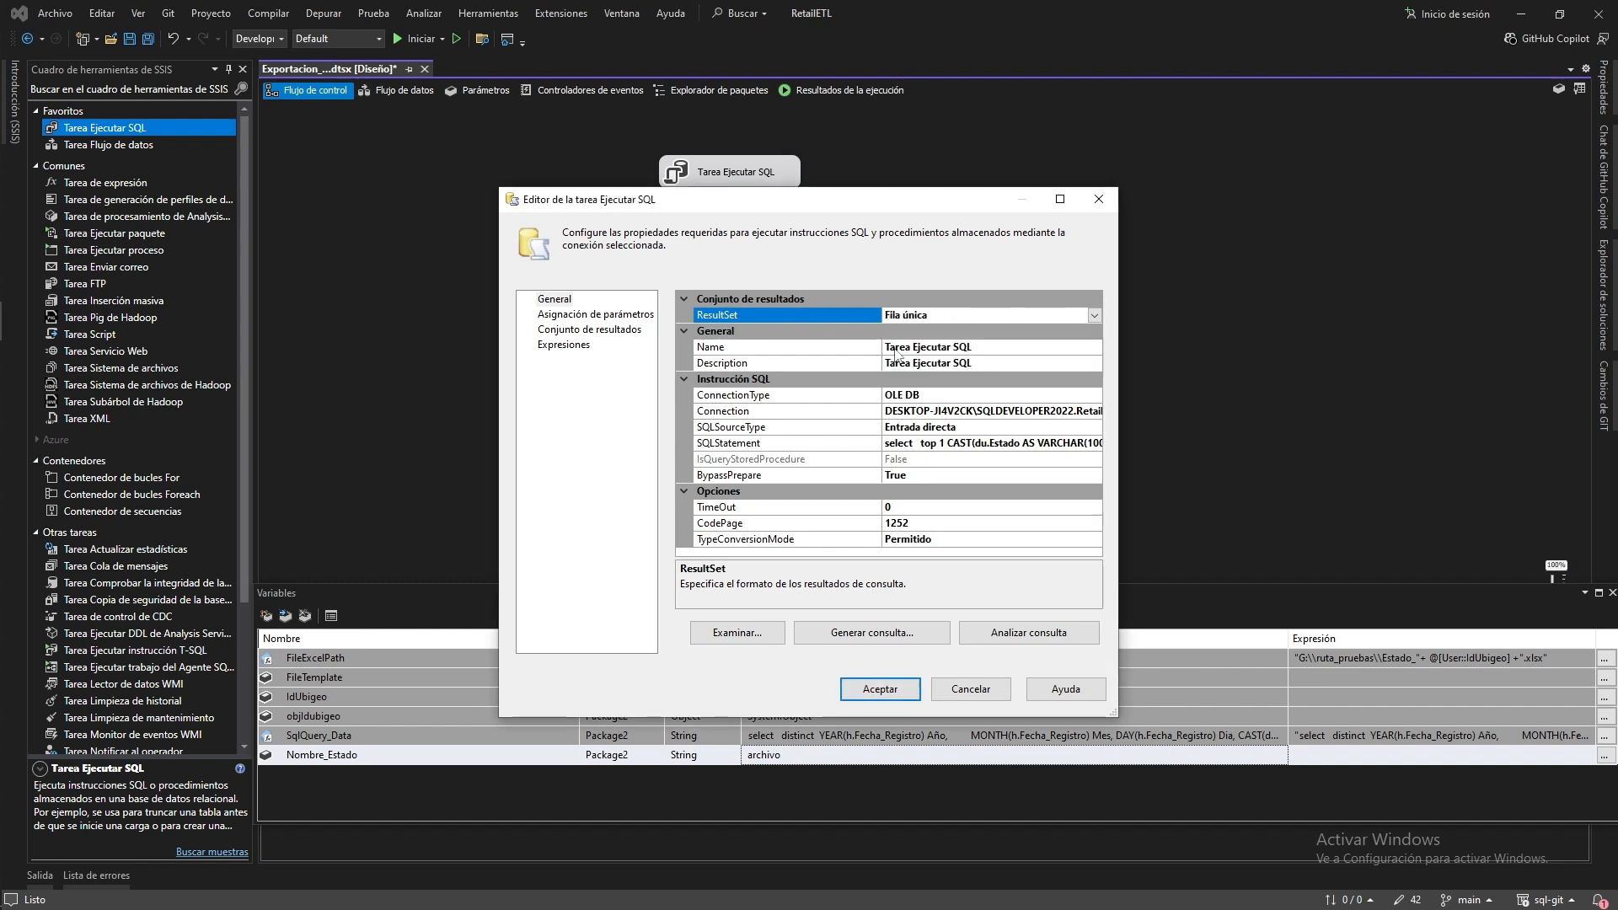
Add a result set mapping to the task with result name 0 and variable User::Nombre_Estado
{"action": "left_click", "coordinate": [592, 331]}
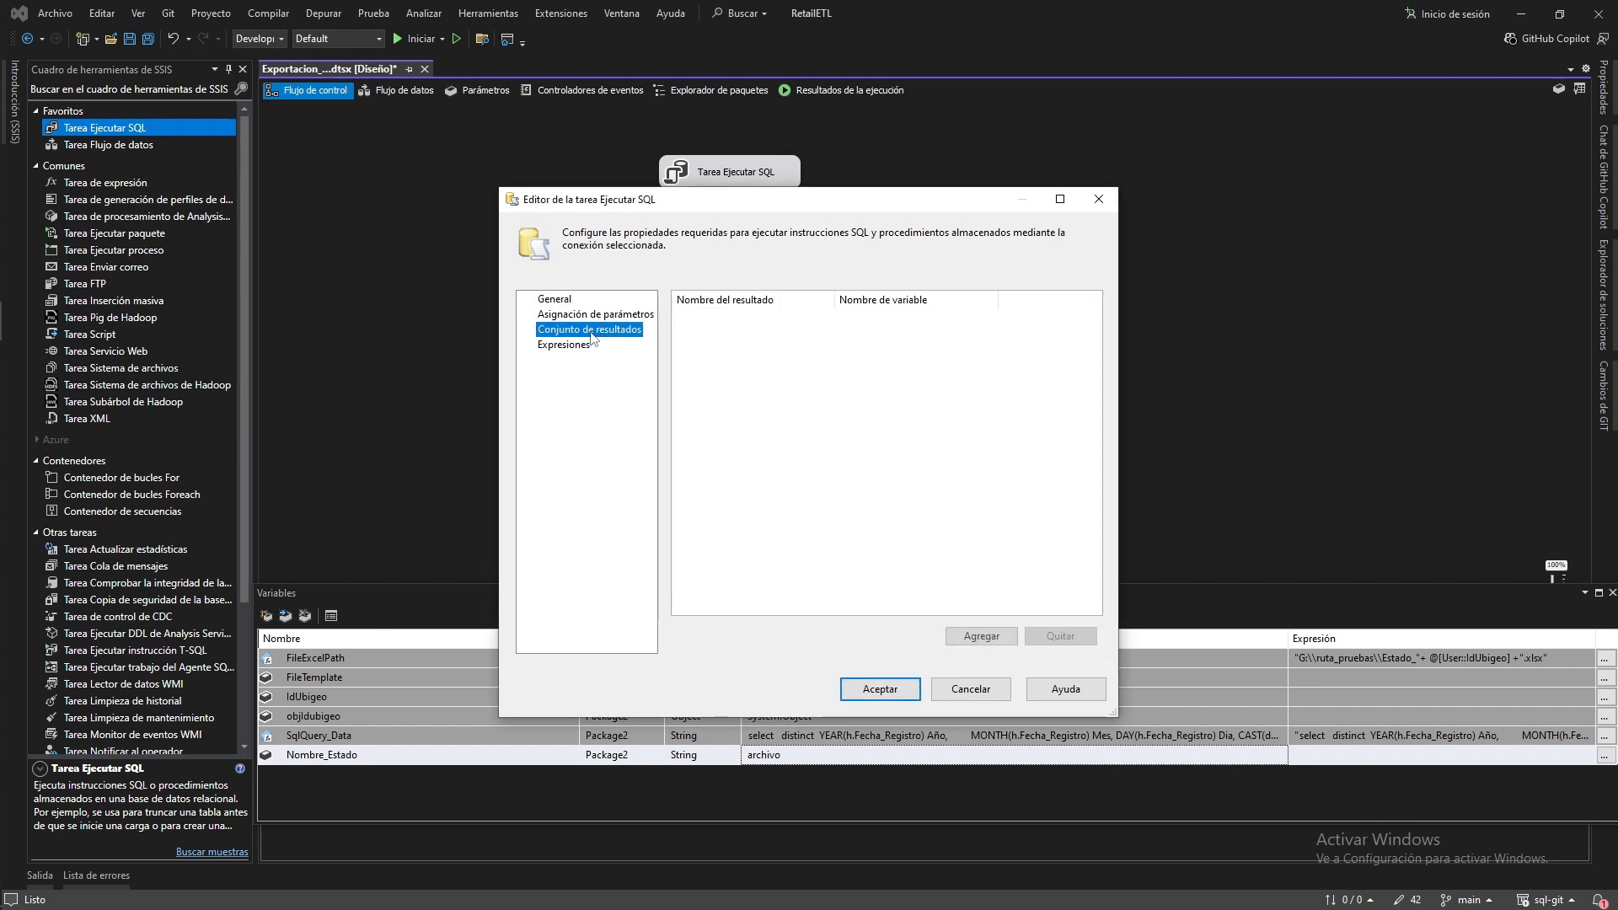
{"action": "left_click", "coordinate": [978, 636]}
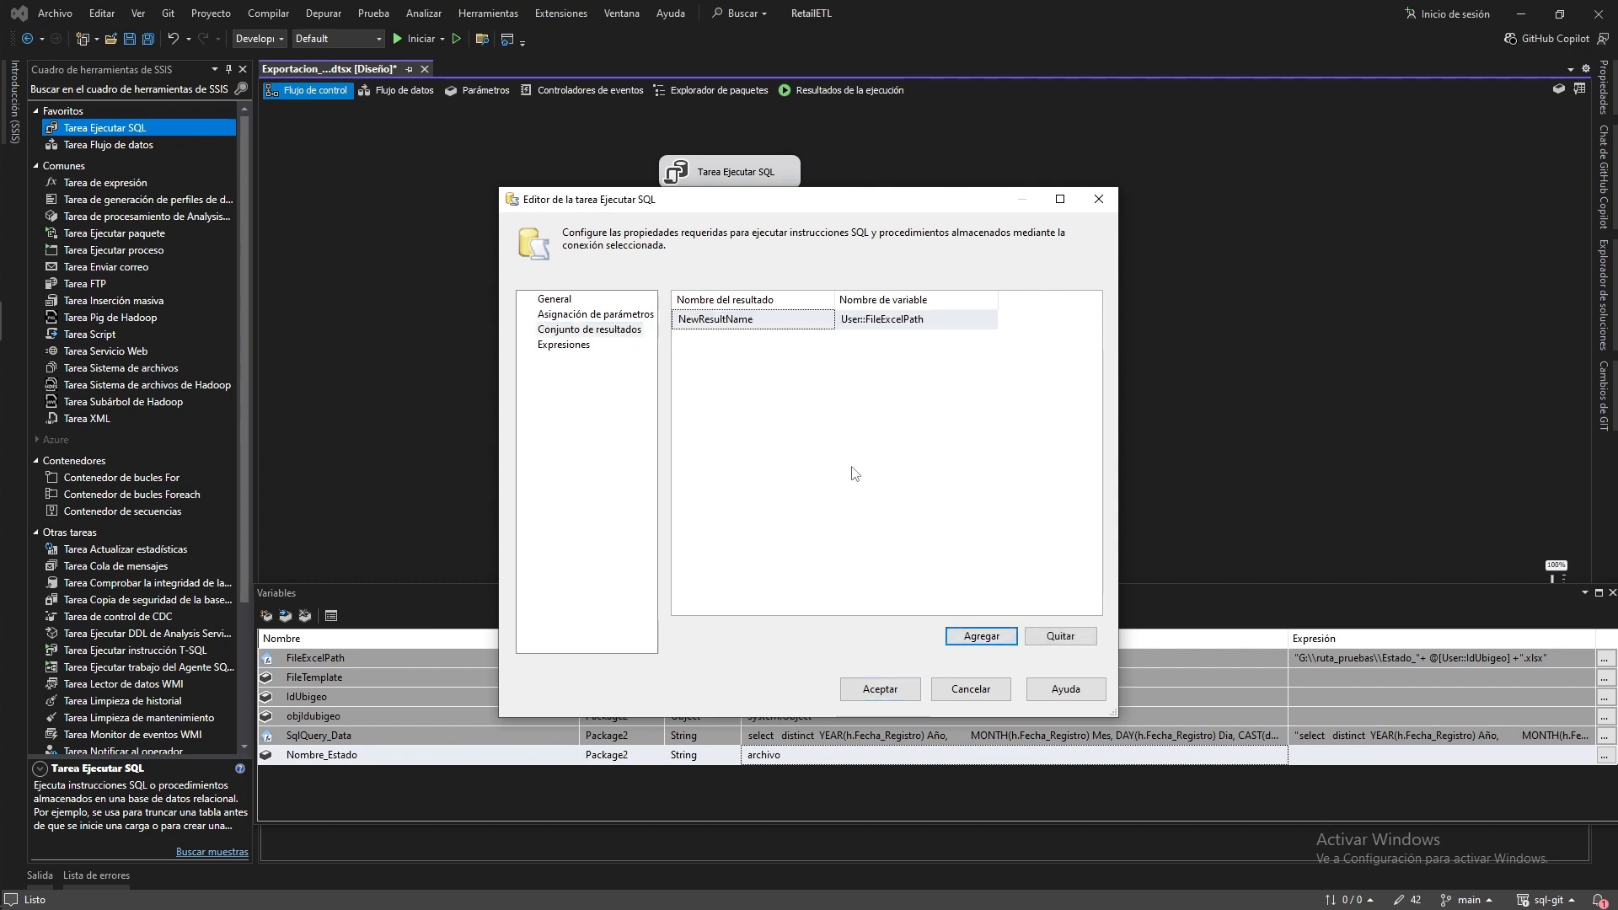
{"action": "left_click", "coordinate": [760, 318]}
{"action": "double_click", "coordinate": [760, 317]}
{"action": "type", "text": "0"}
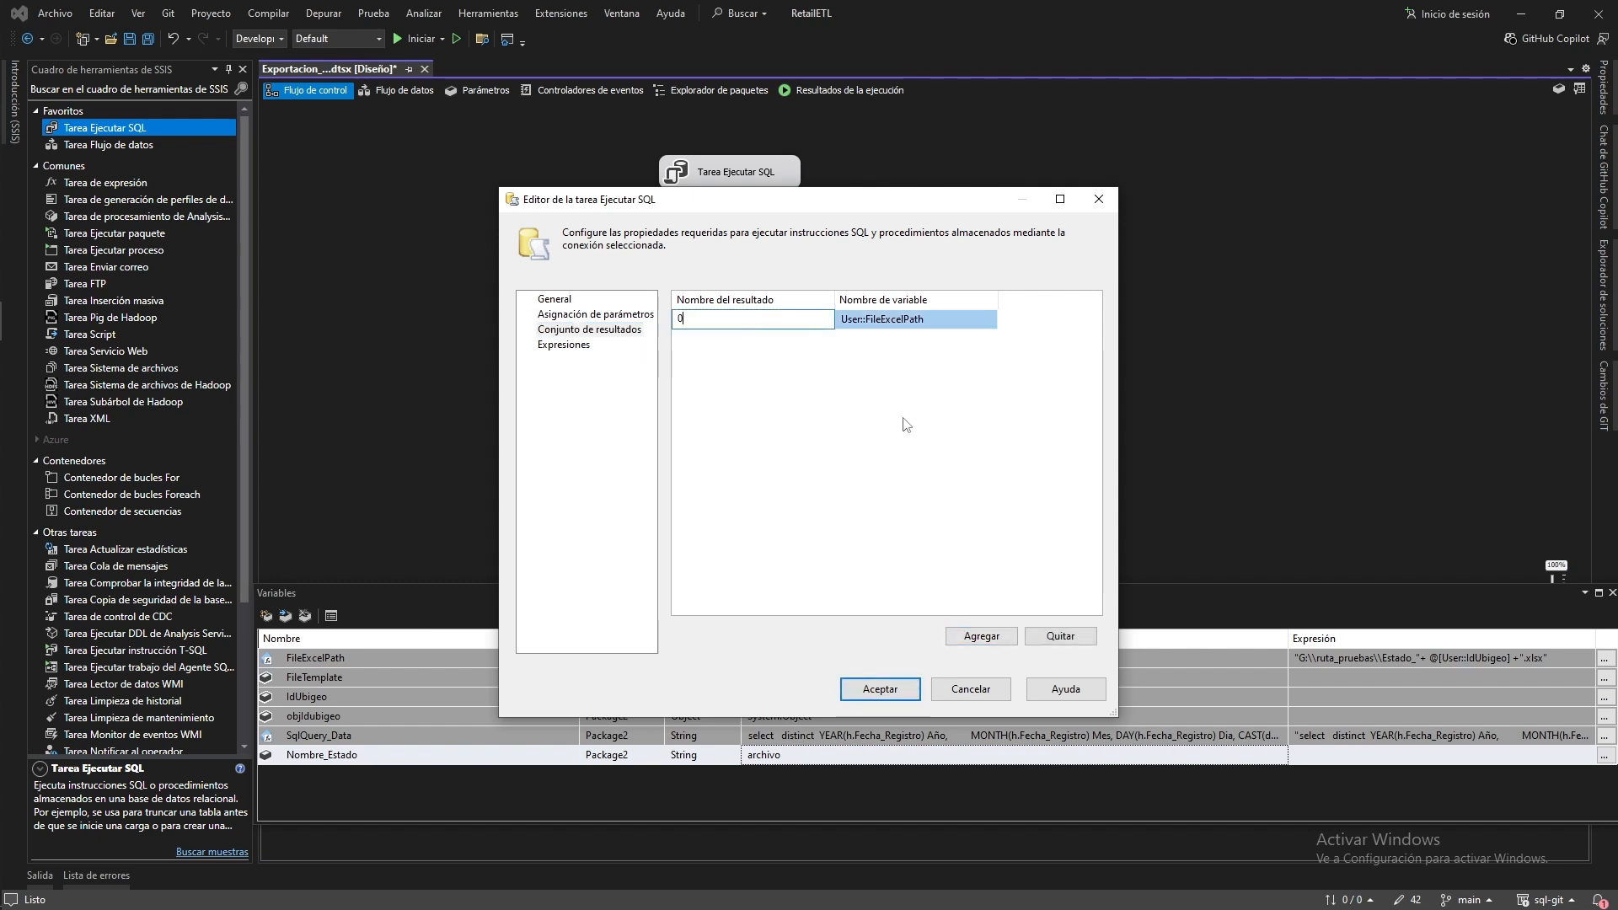
{"action": "left_click", "coordinate": [932, 318]}
{"action": "left_click", "coordinate": [932, 319]}
{"action": "left_click", "coordinate": [988, 324]}
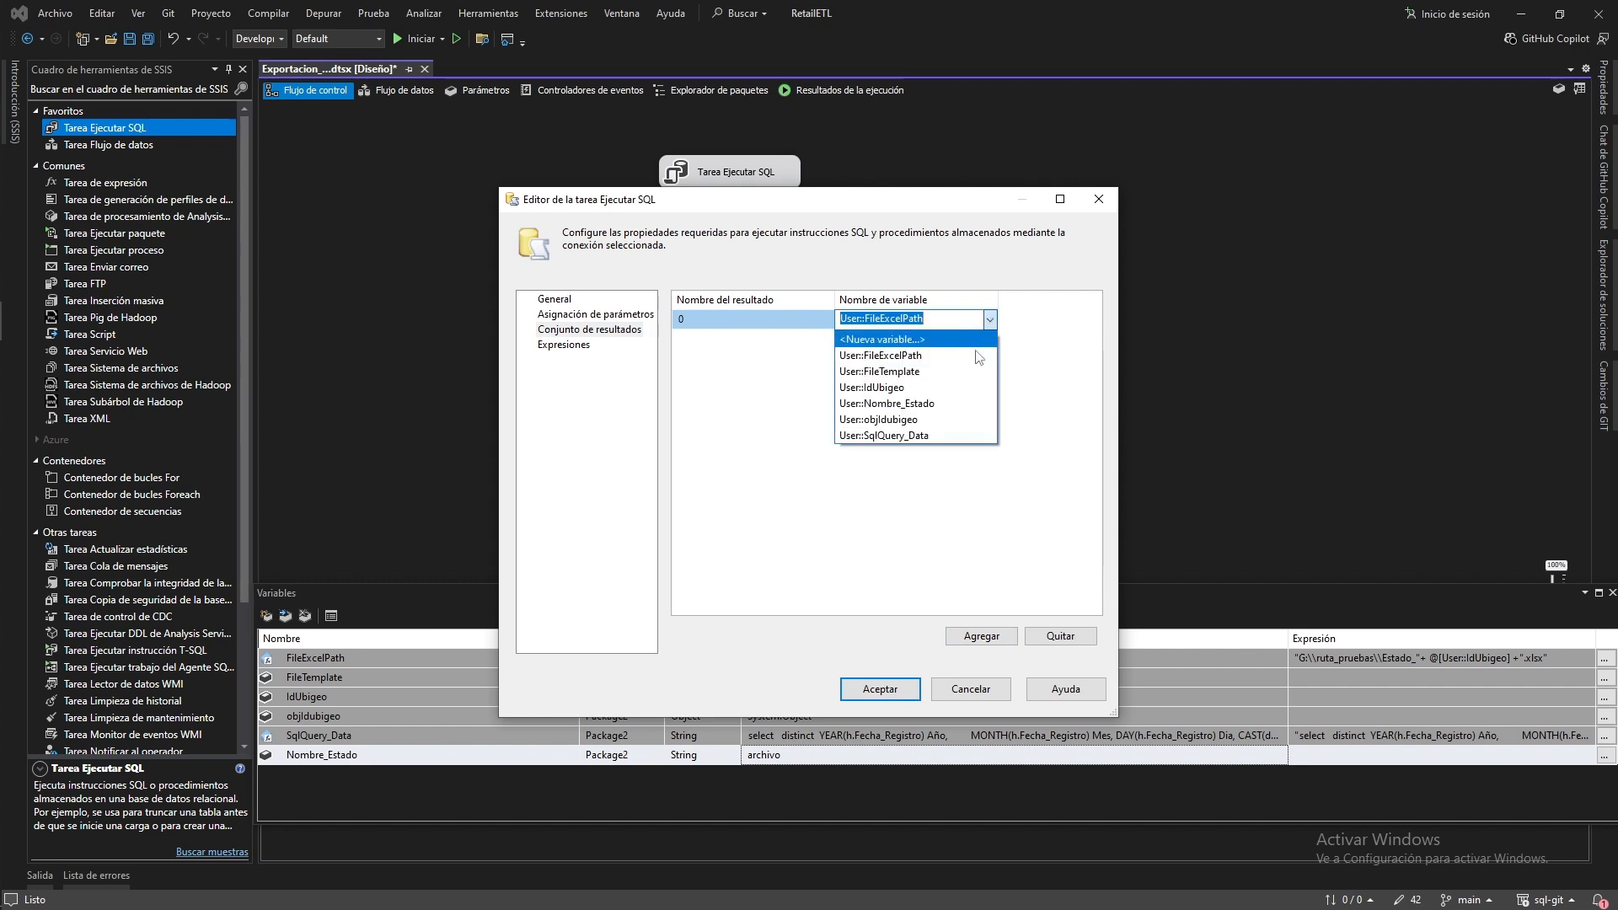
{"action": "left_click", "coordinate": [923, 417]}
{"action": "left_click", "coordinate": [797, 410]}
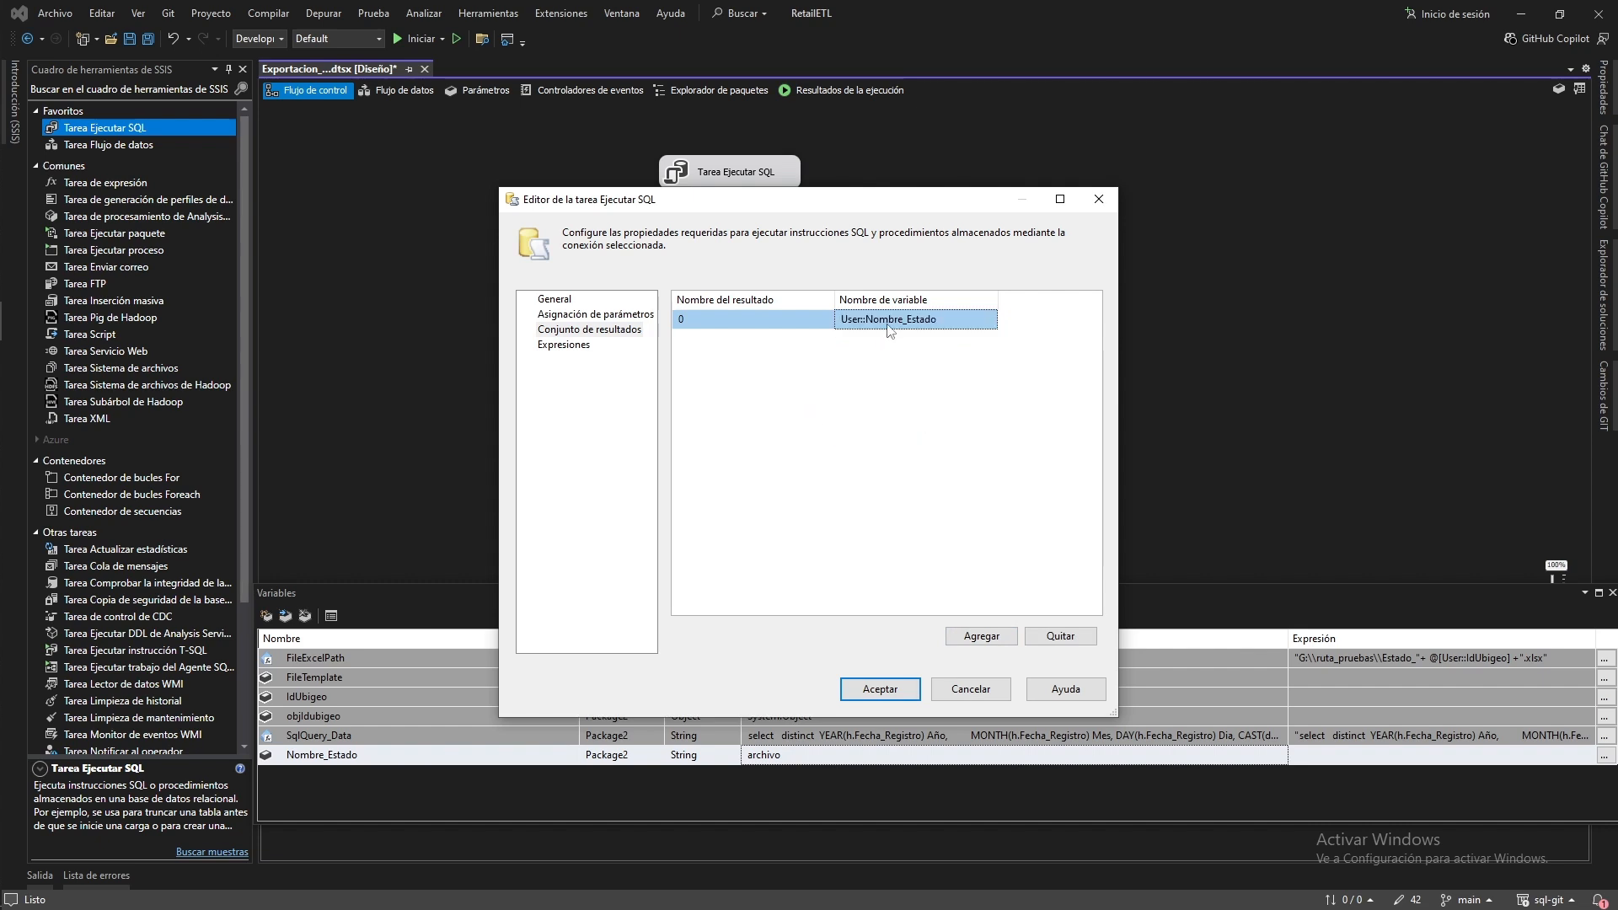
Recheck the task's SQL statement and result mapping, keep ResultSet as Fila única, and accept the task configuration
{"action": "left_click", "coordinate": [553, 300]}
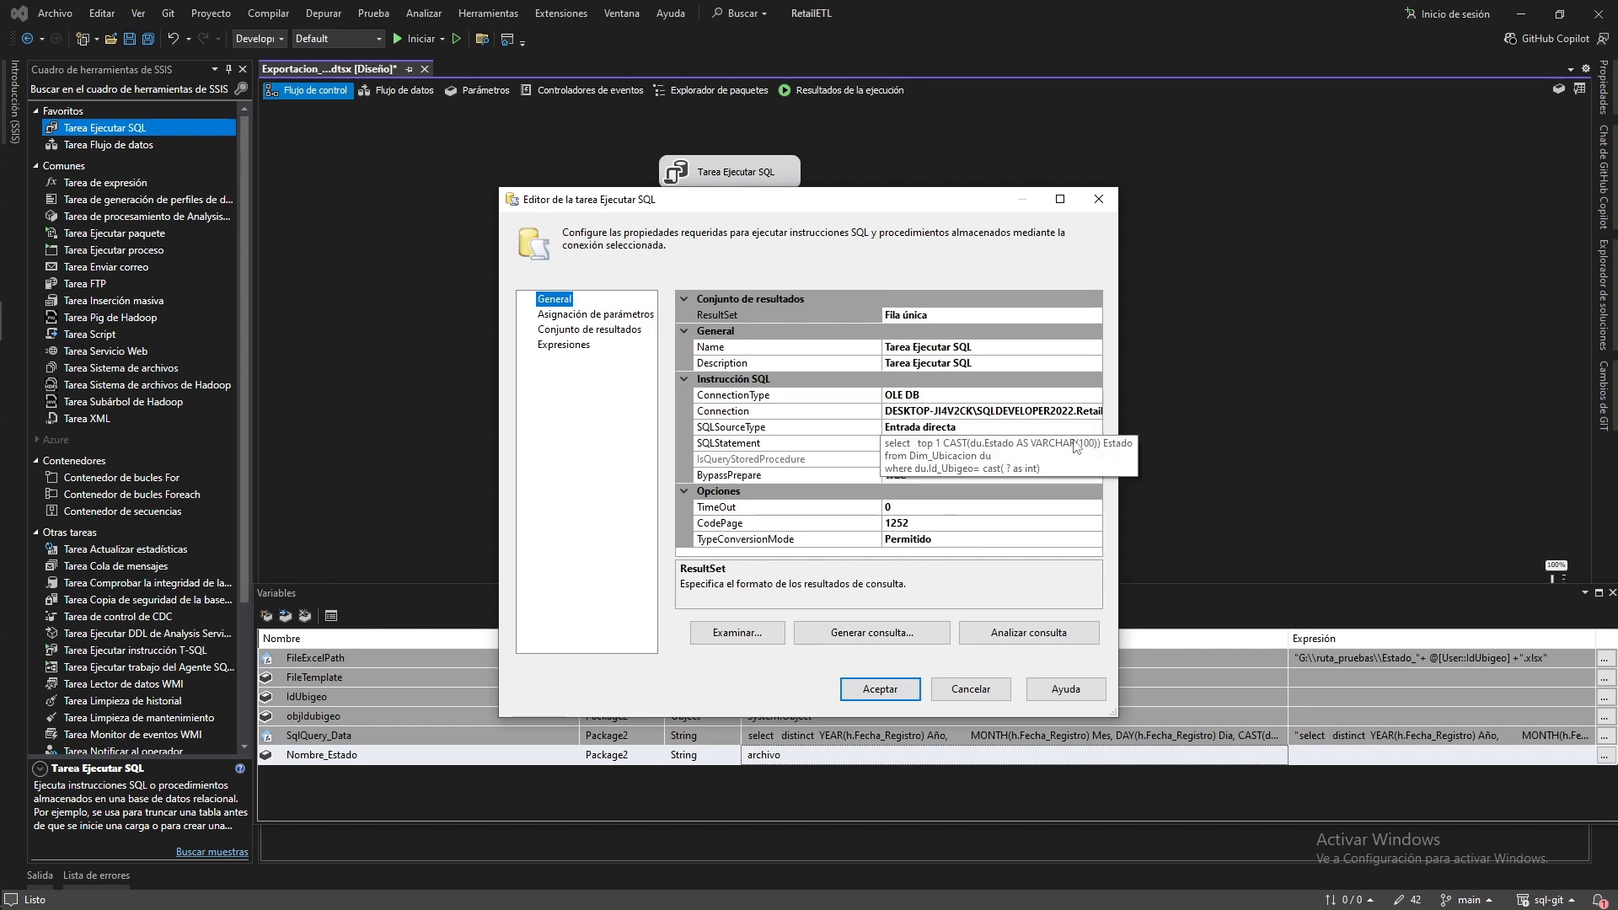
{"action": "left_click", "coordinate": [590, 332]}
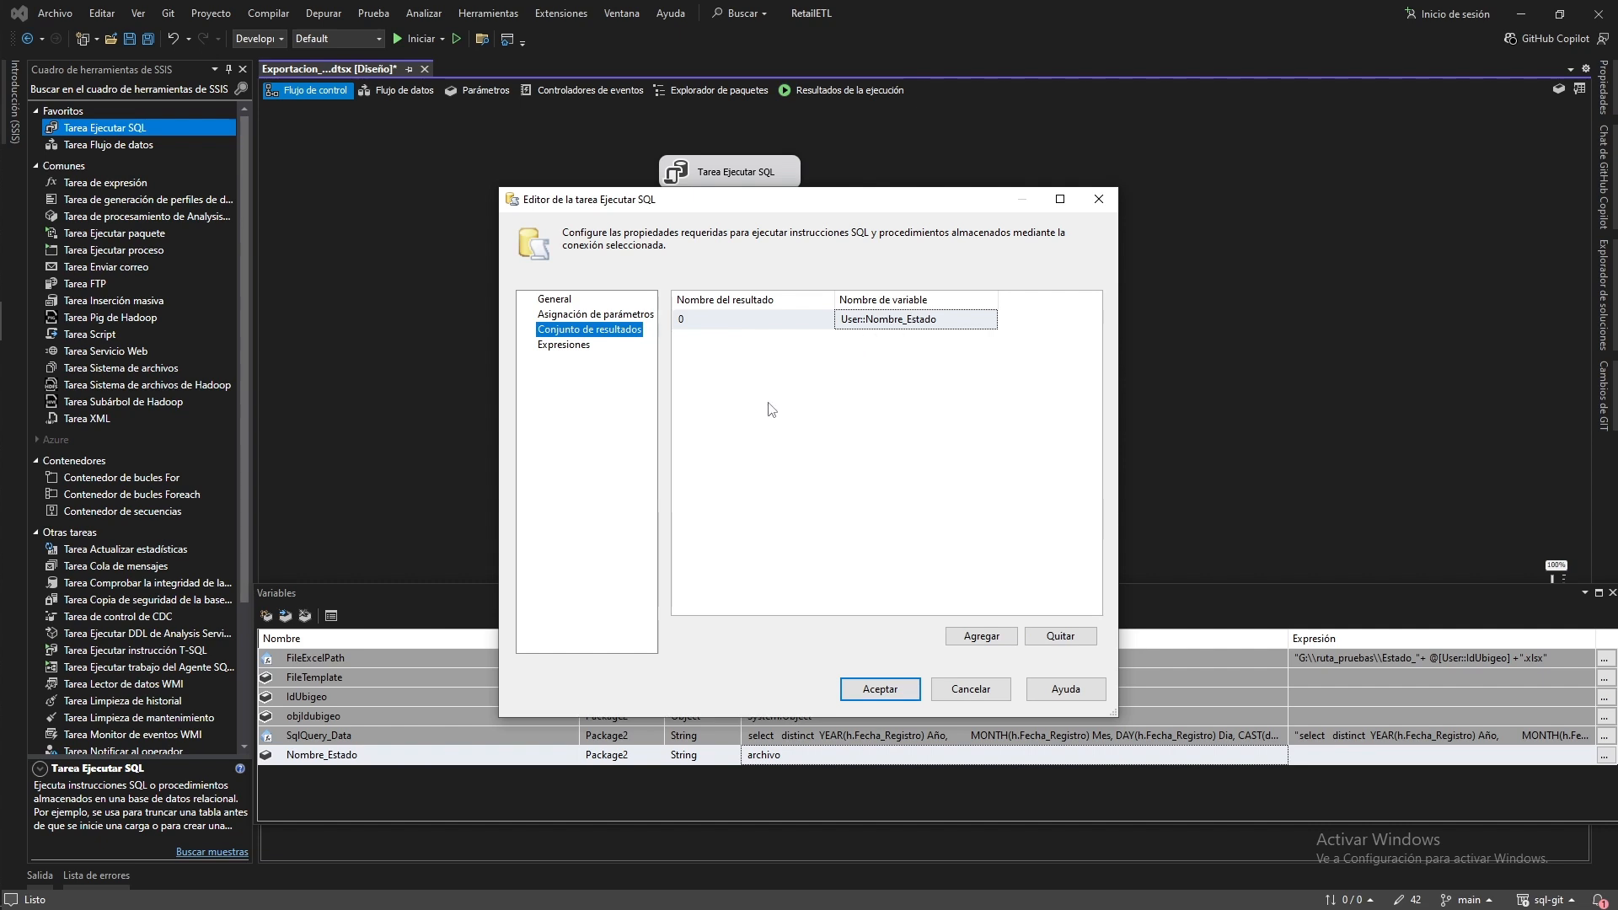
{"action": "left_click", "coordinate": [553, 300]}
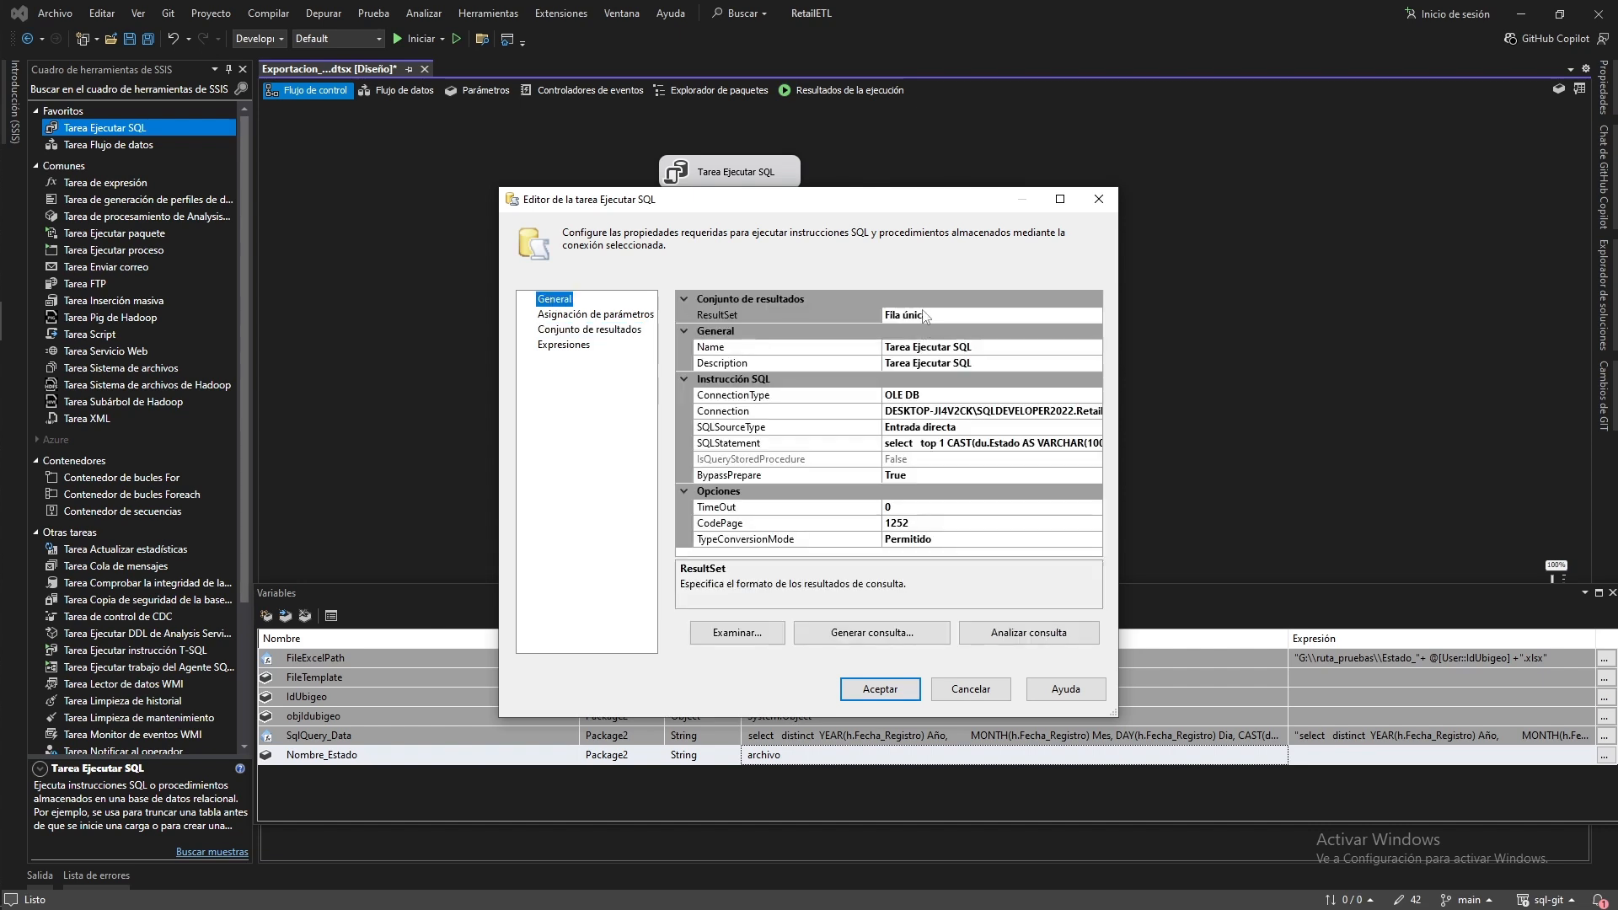
{"action": "left_click", "coordinate": [989, 321]}
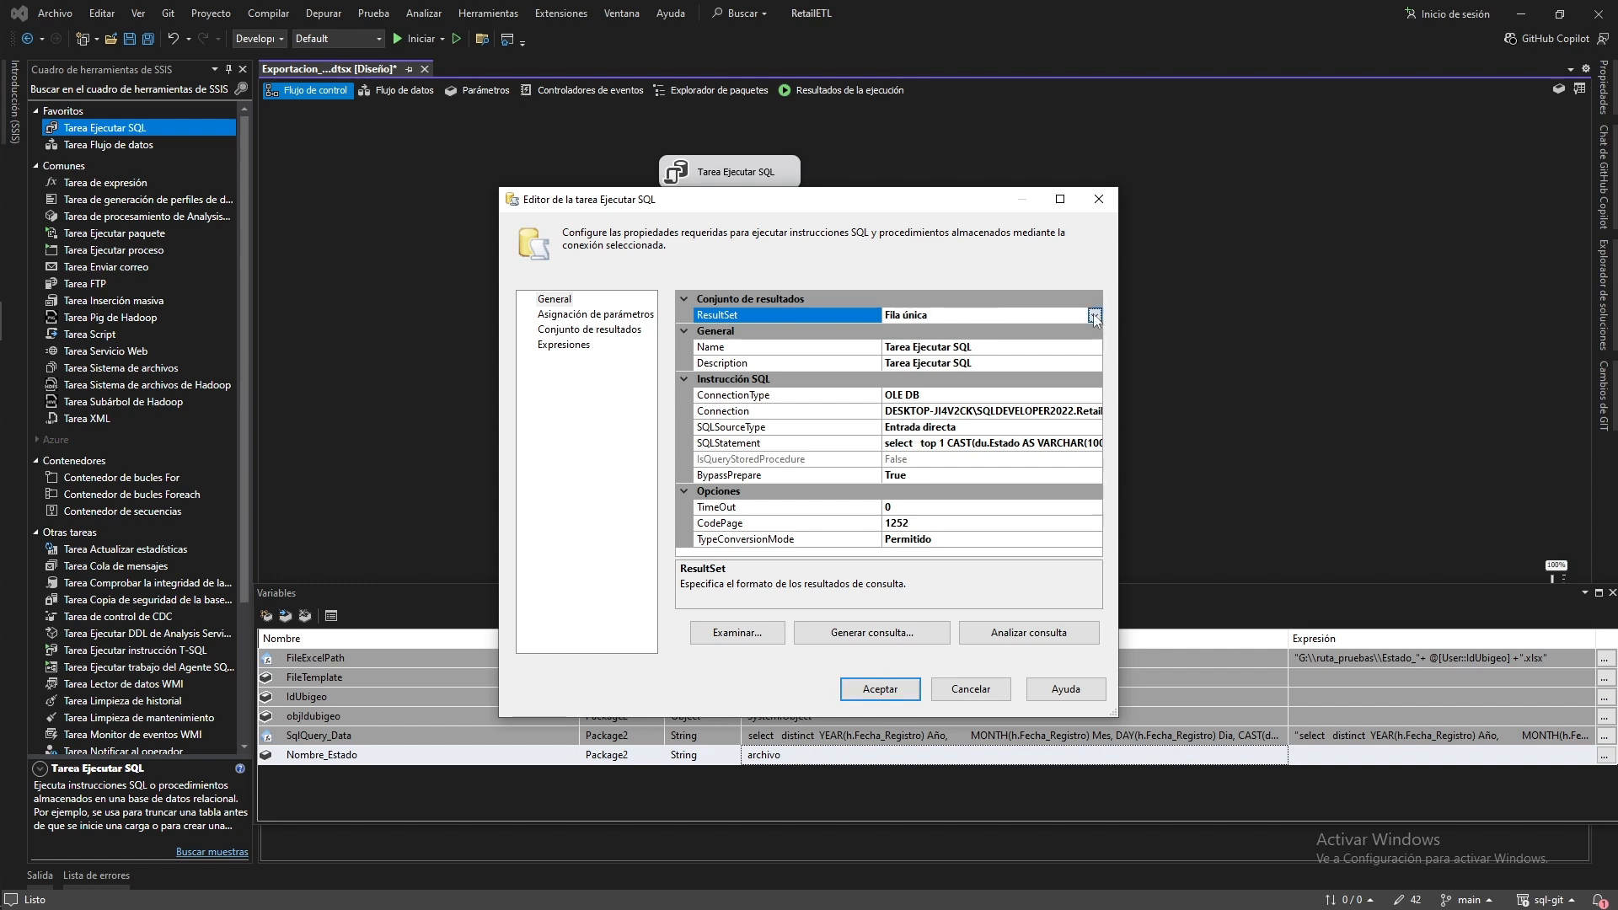
{"action": "left_click", "coordinate": [1094, 314]}
{"action": "left_click", "coordinate": [903, 349]}
{"action": "left_click_drag", "start_coordinate": [780, 200], "coordinate": [1148, 182]}
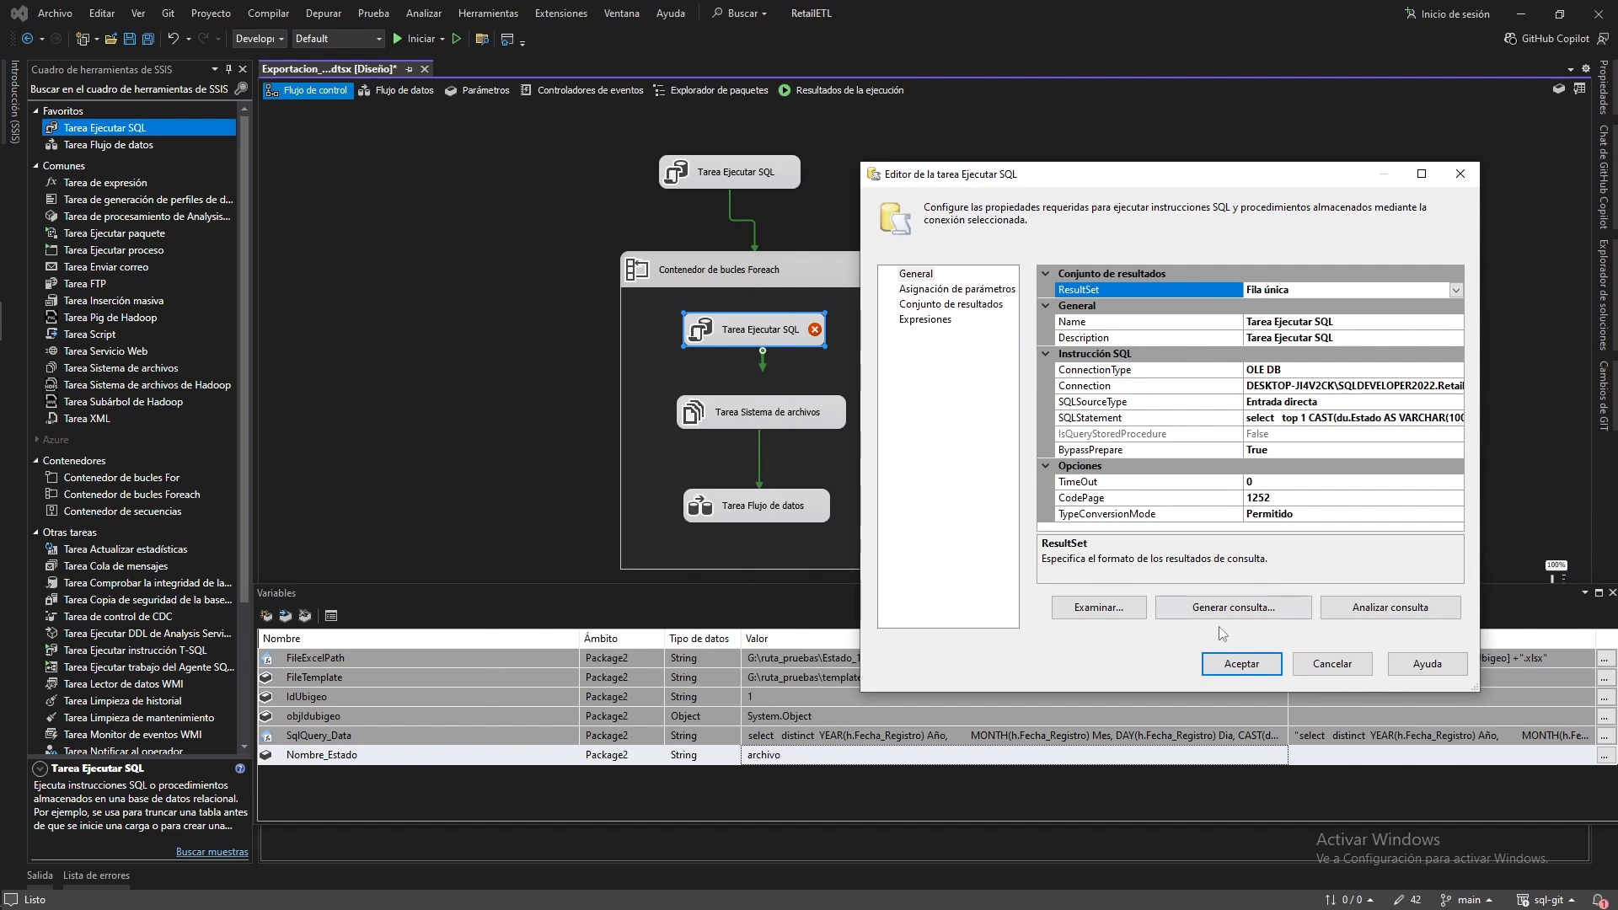
{"action": "left_click", "coordinate": [1241, 663]}
Compare the ResultSet type and result mapping of the Execute SQL task before the loop with those of the one inside it
{"action": "double_click", "coordinate": [765, 175]}
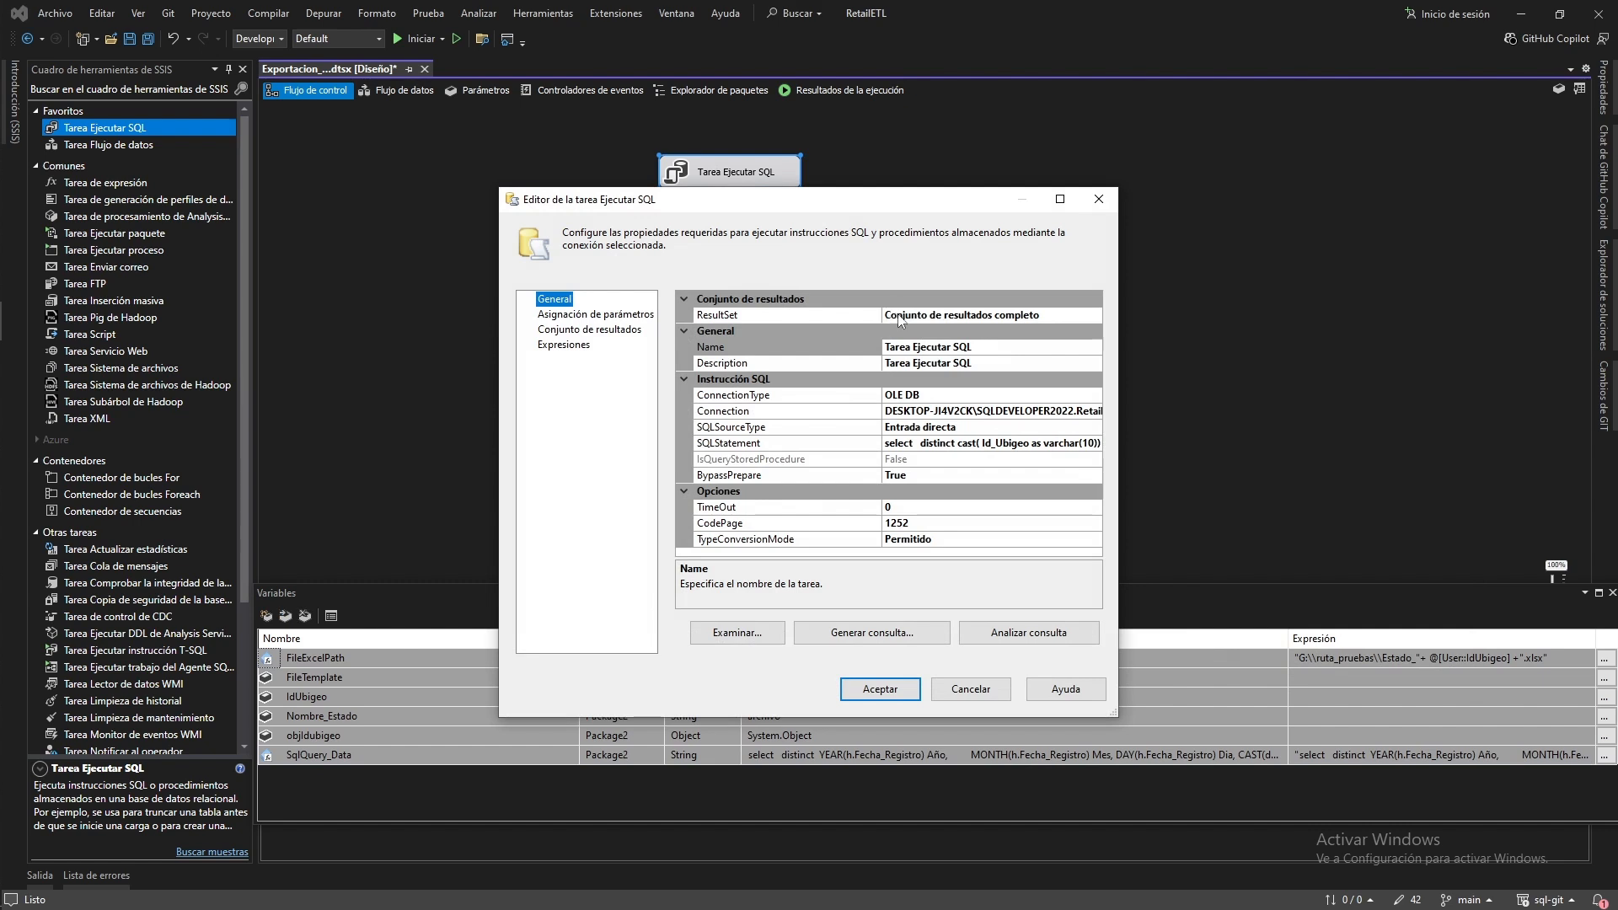
{"action": "left_click", "coordinate": [1044, 315]}
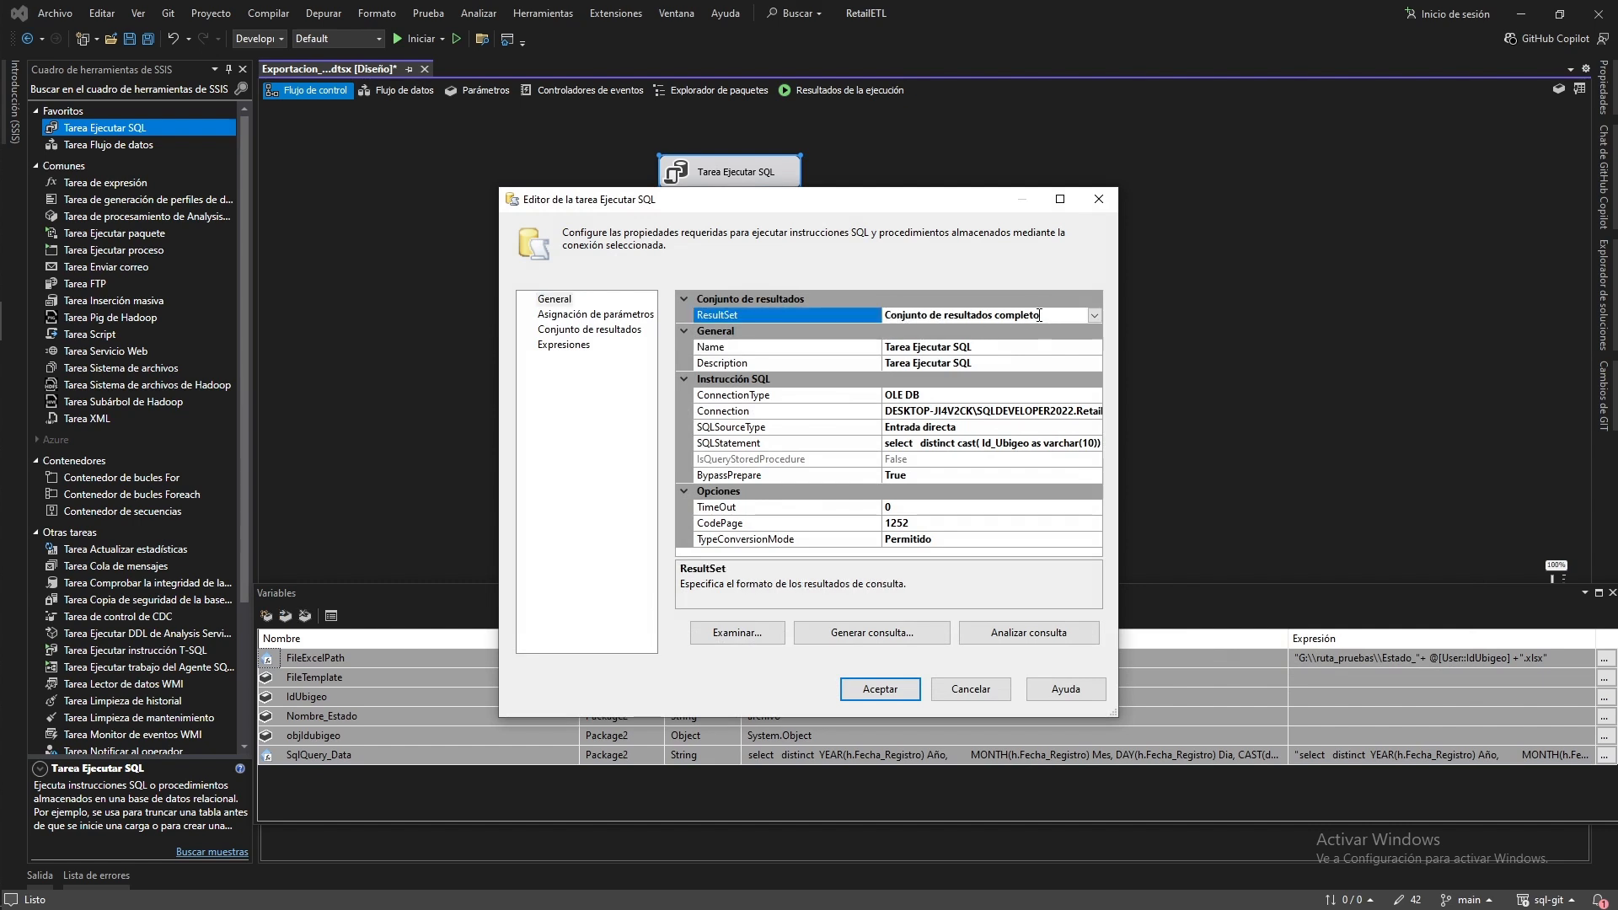
{"action": "left_click", "coordinate": [1094, 315]}
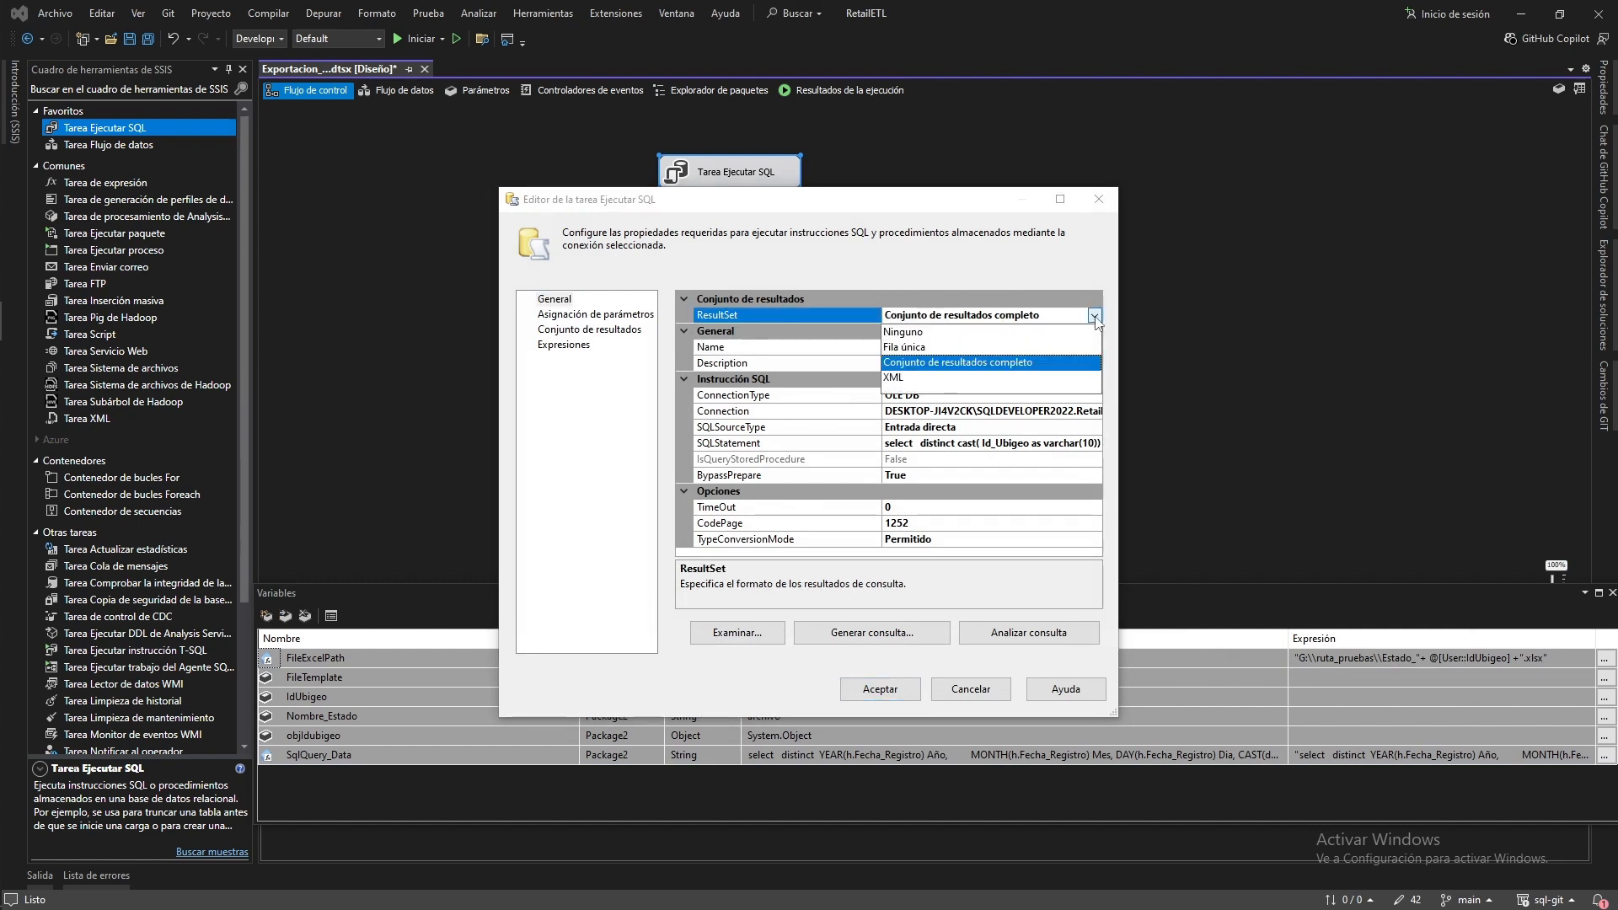
{"action": "left_click", "coordinate": [1052, 315]}
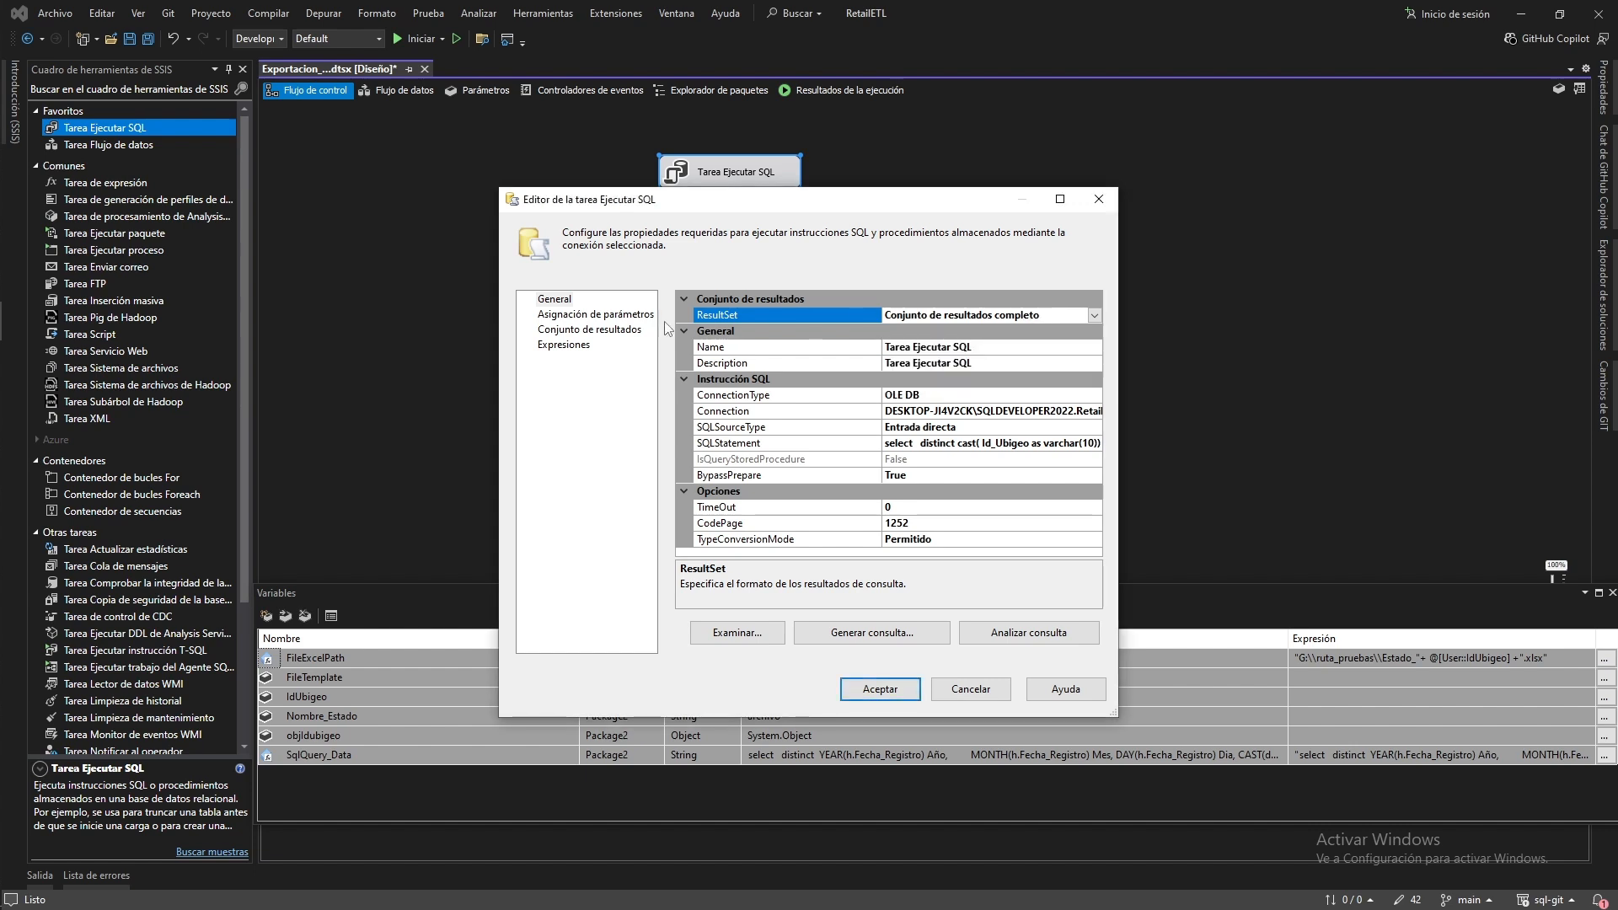
{"action": "left_click", "coordinate": [573, 318]}
{"action": "left_click", "coordinate": [577, 330]}
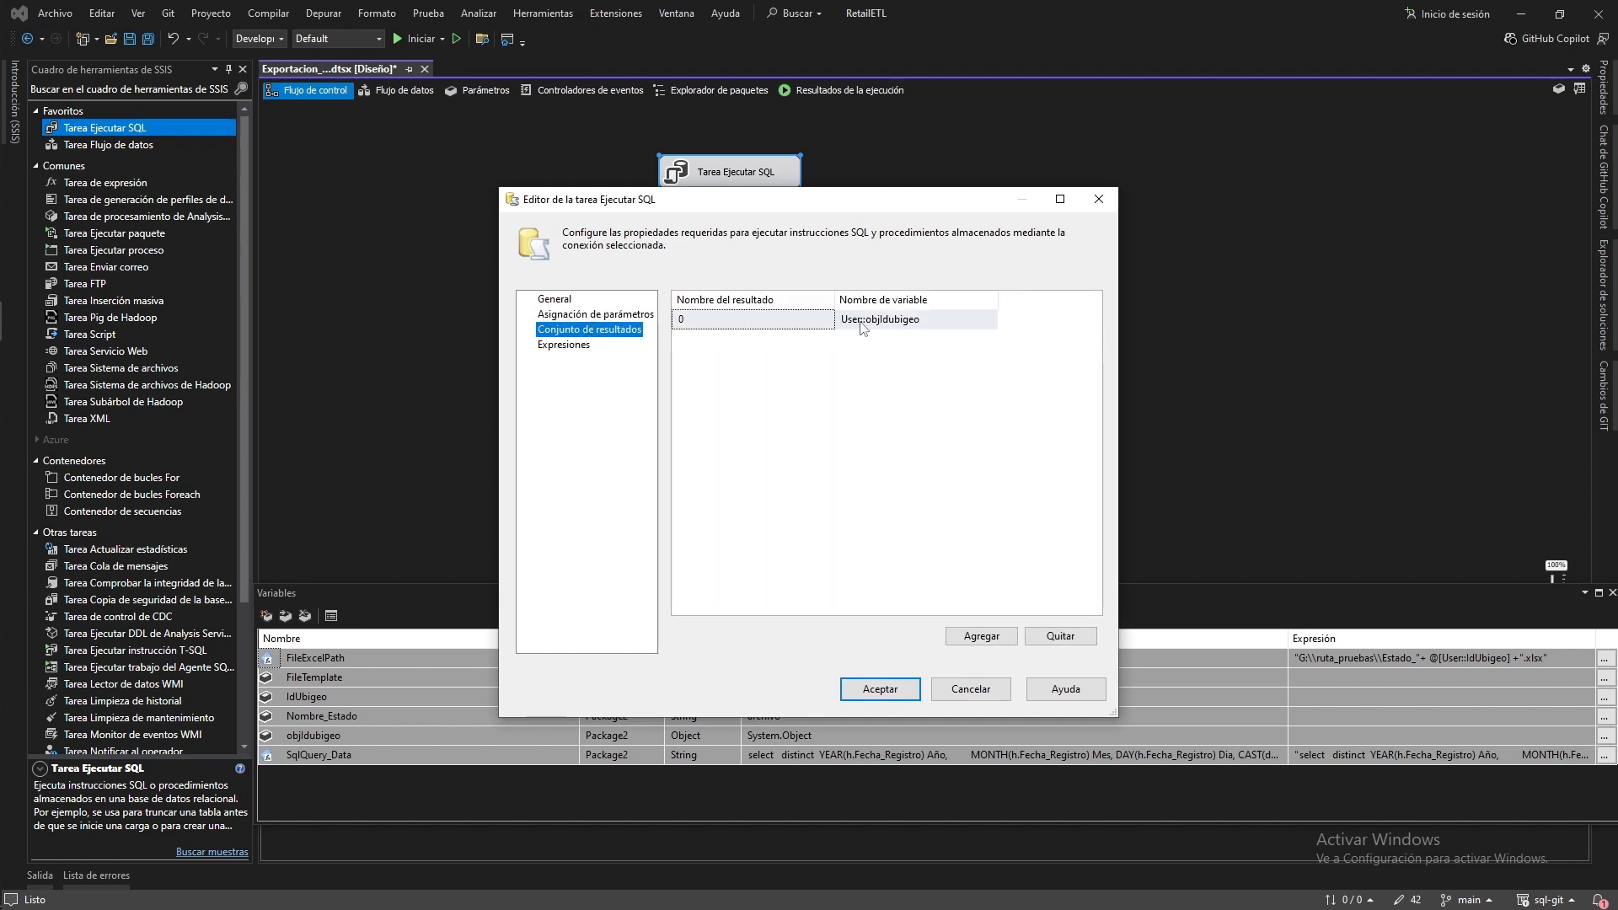
{"action": "left_click_drag", "start_coordinate": [729, 207], "coordinate": [894, 136]}
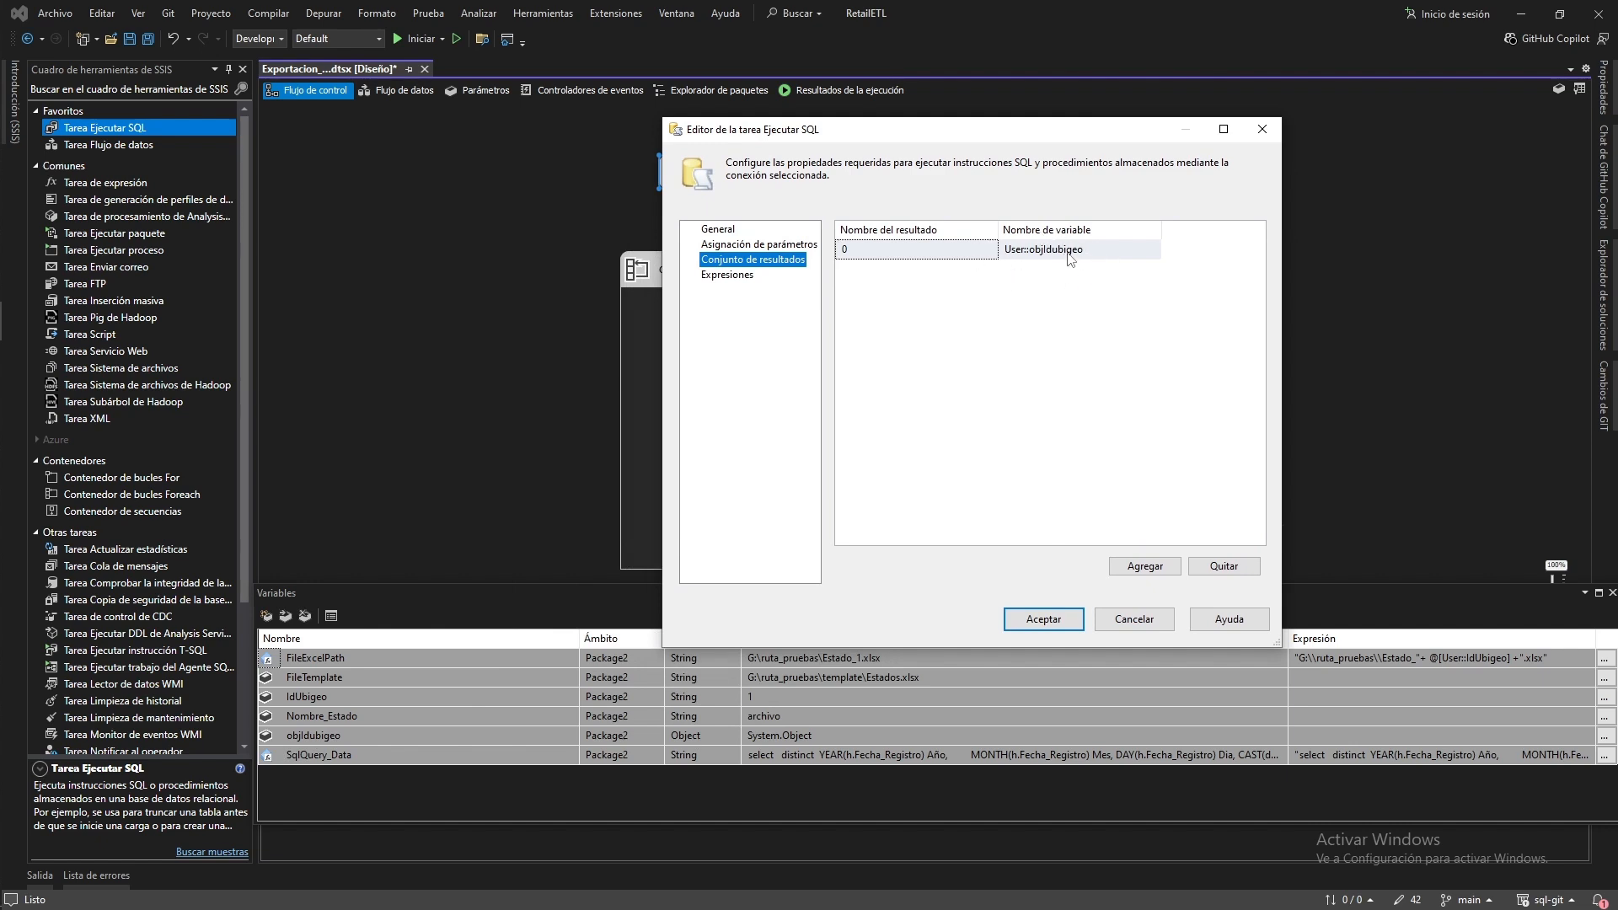
{"action": "left_click", "coordinate": [707, 232]}
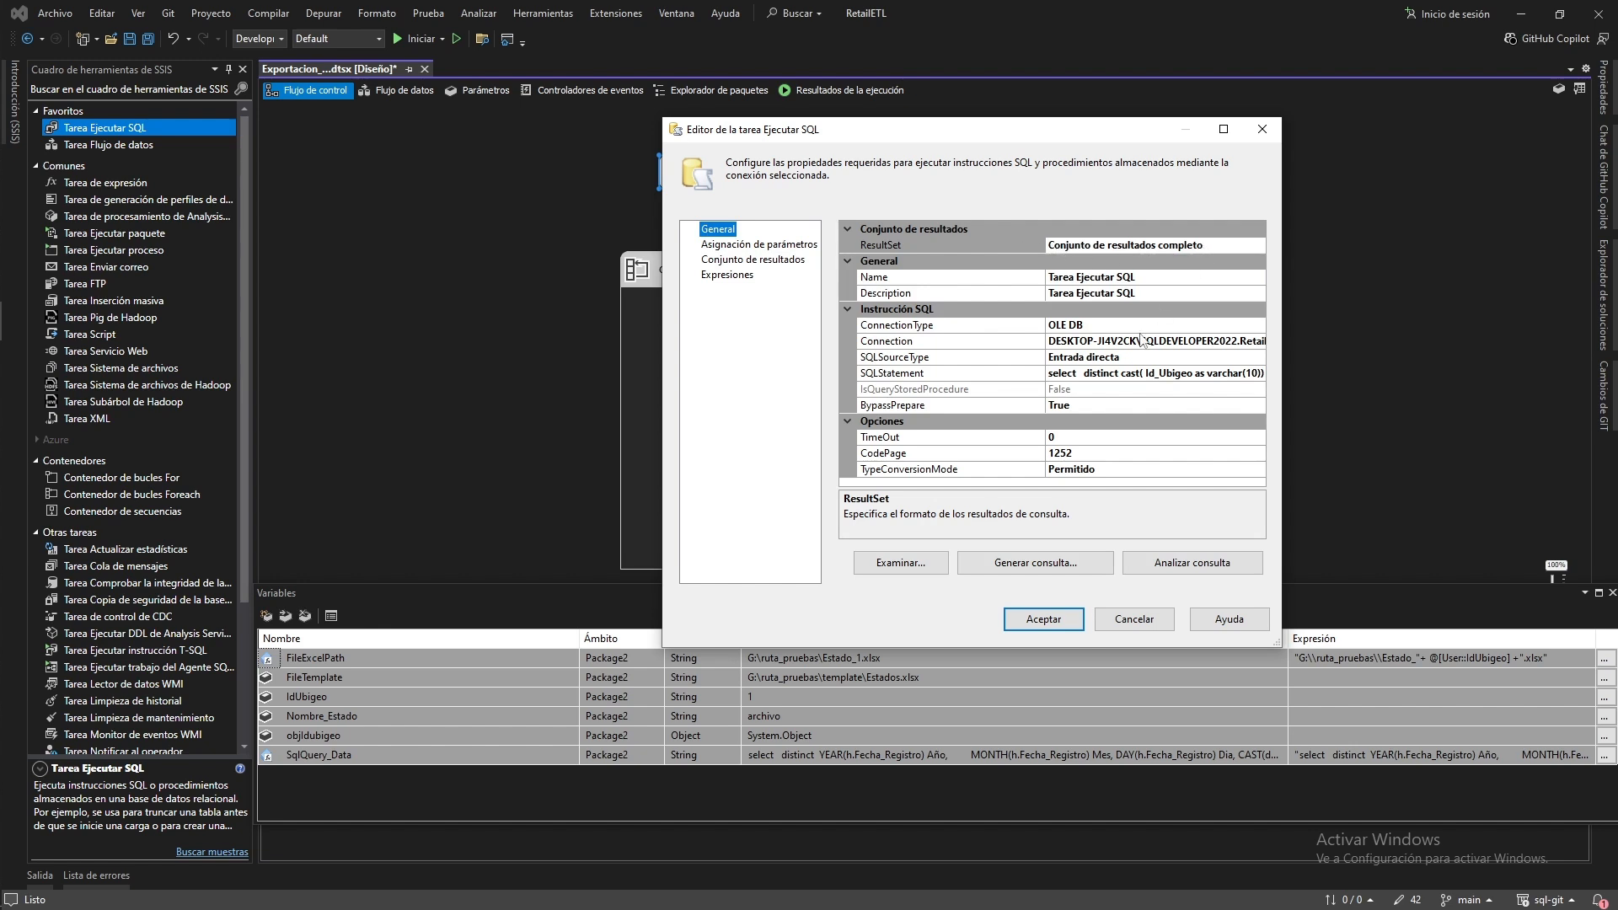
{"action": "left_click", "coordinate": [1044, 619]}
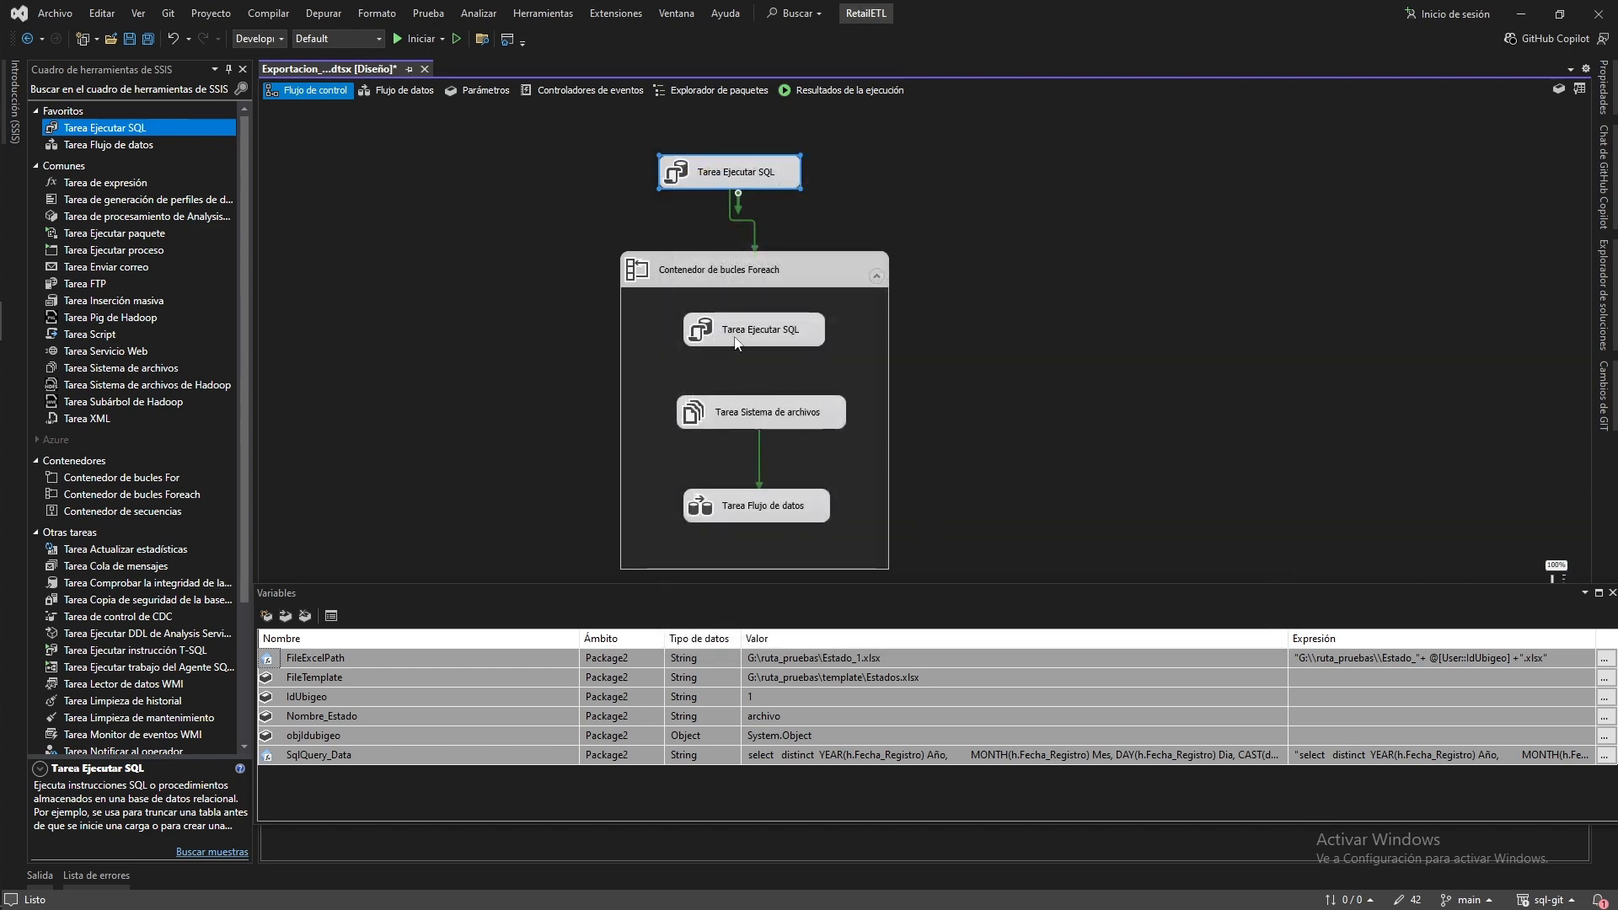
{"action": "double_click", "coordinate": [744, 334]}
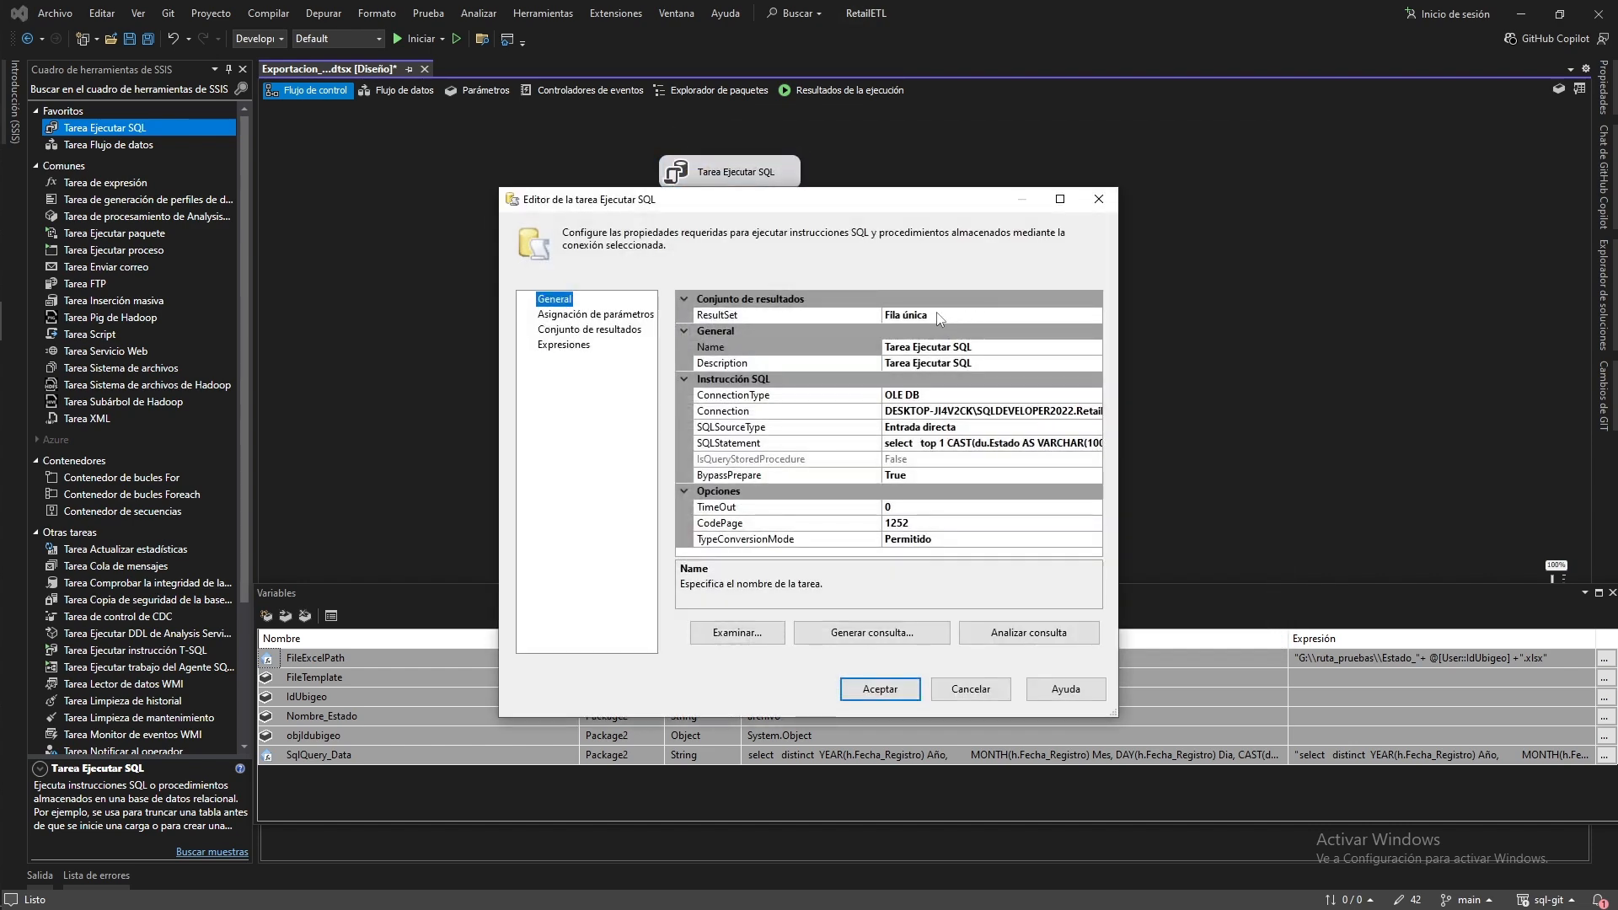
{"action": "left_click", "coordinate": [938, 314]}
{"action": "left_click", "coordinate": [607, 329]}
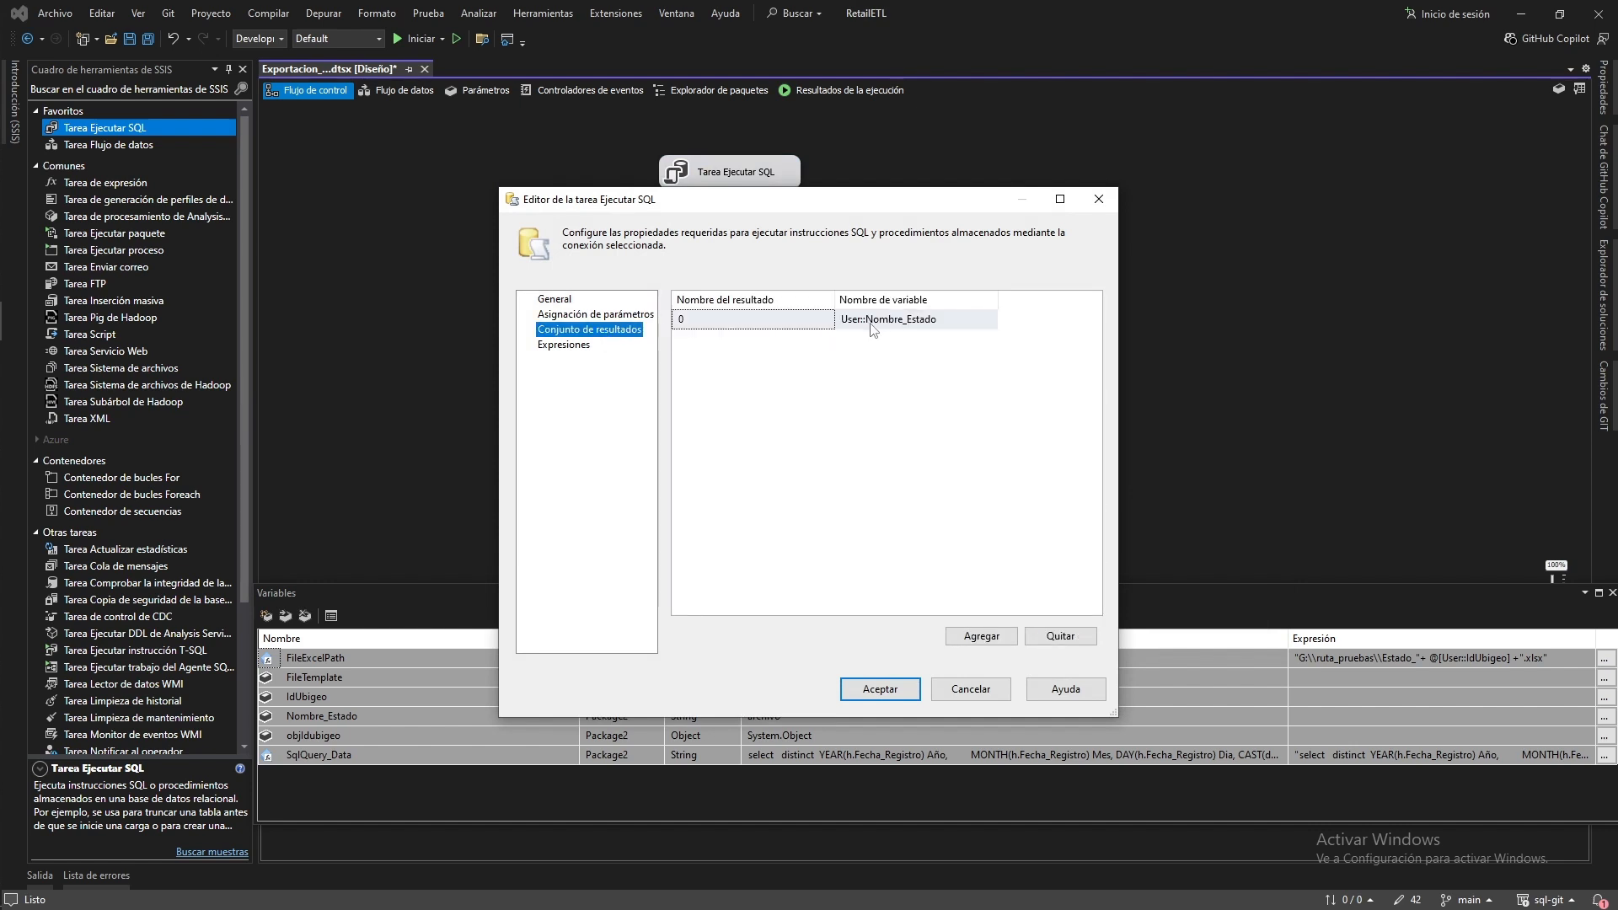
{"action": "left_click", "coordinate": [878, 689]}
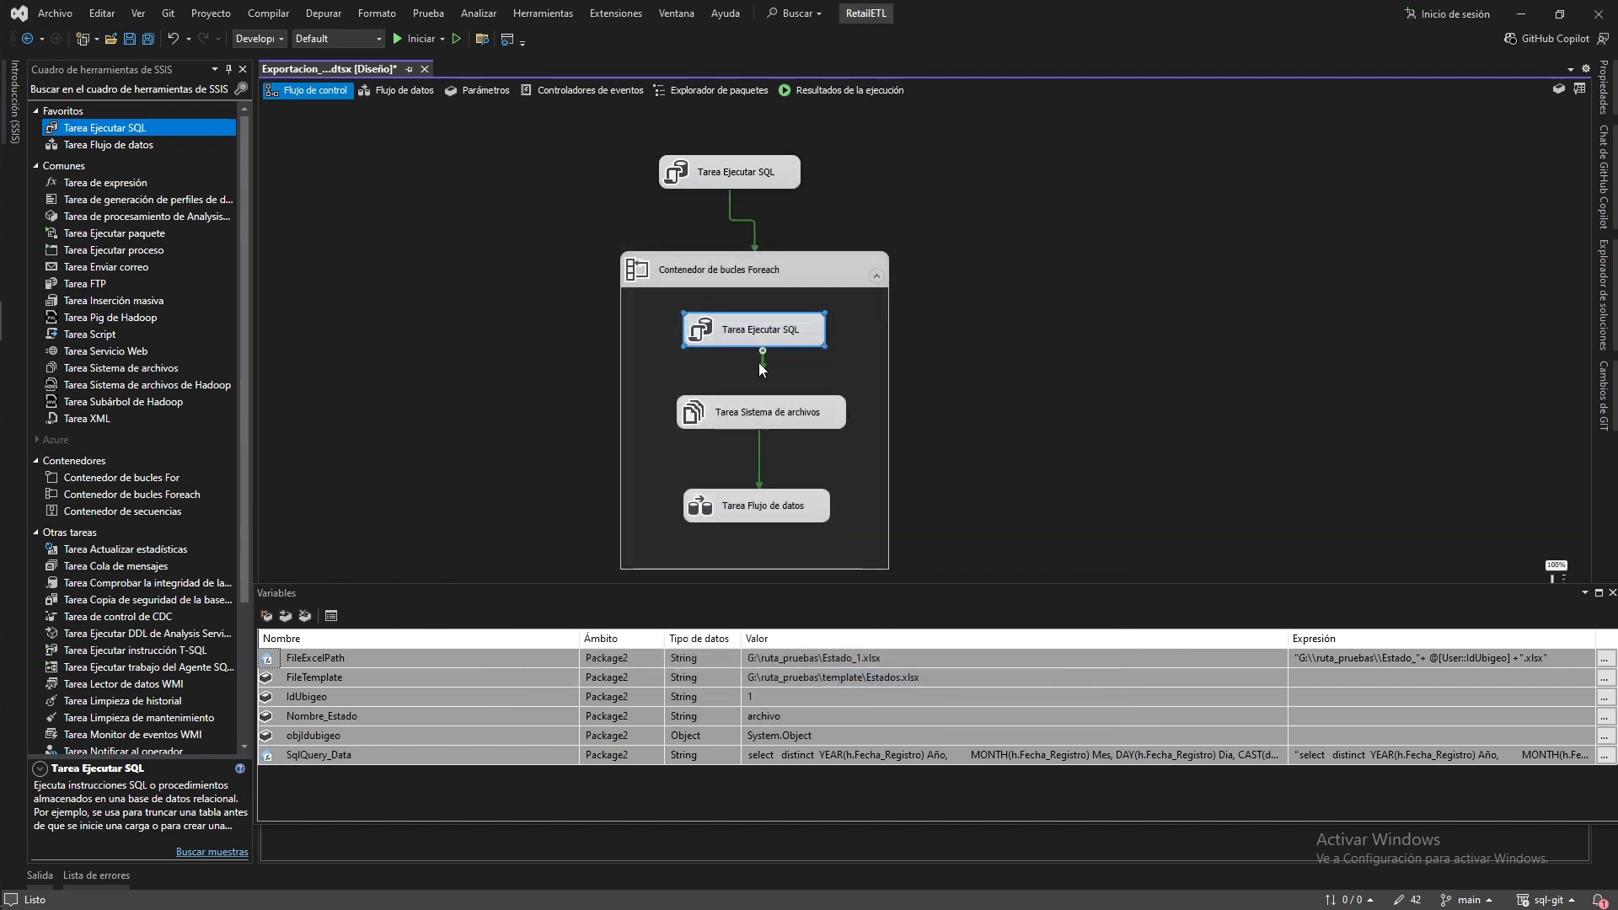
Connect the Execute SQL task inside the Foreach container to the File System task with a precedence constraint
{"action": "left_click_drag", "start_coordinate": [759, 362], "coordinate": [768, 413]}
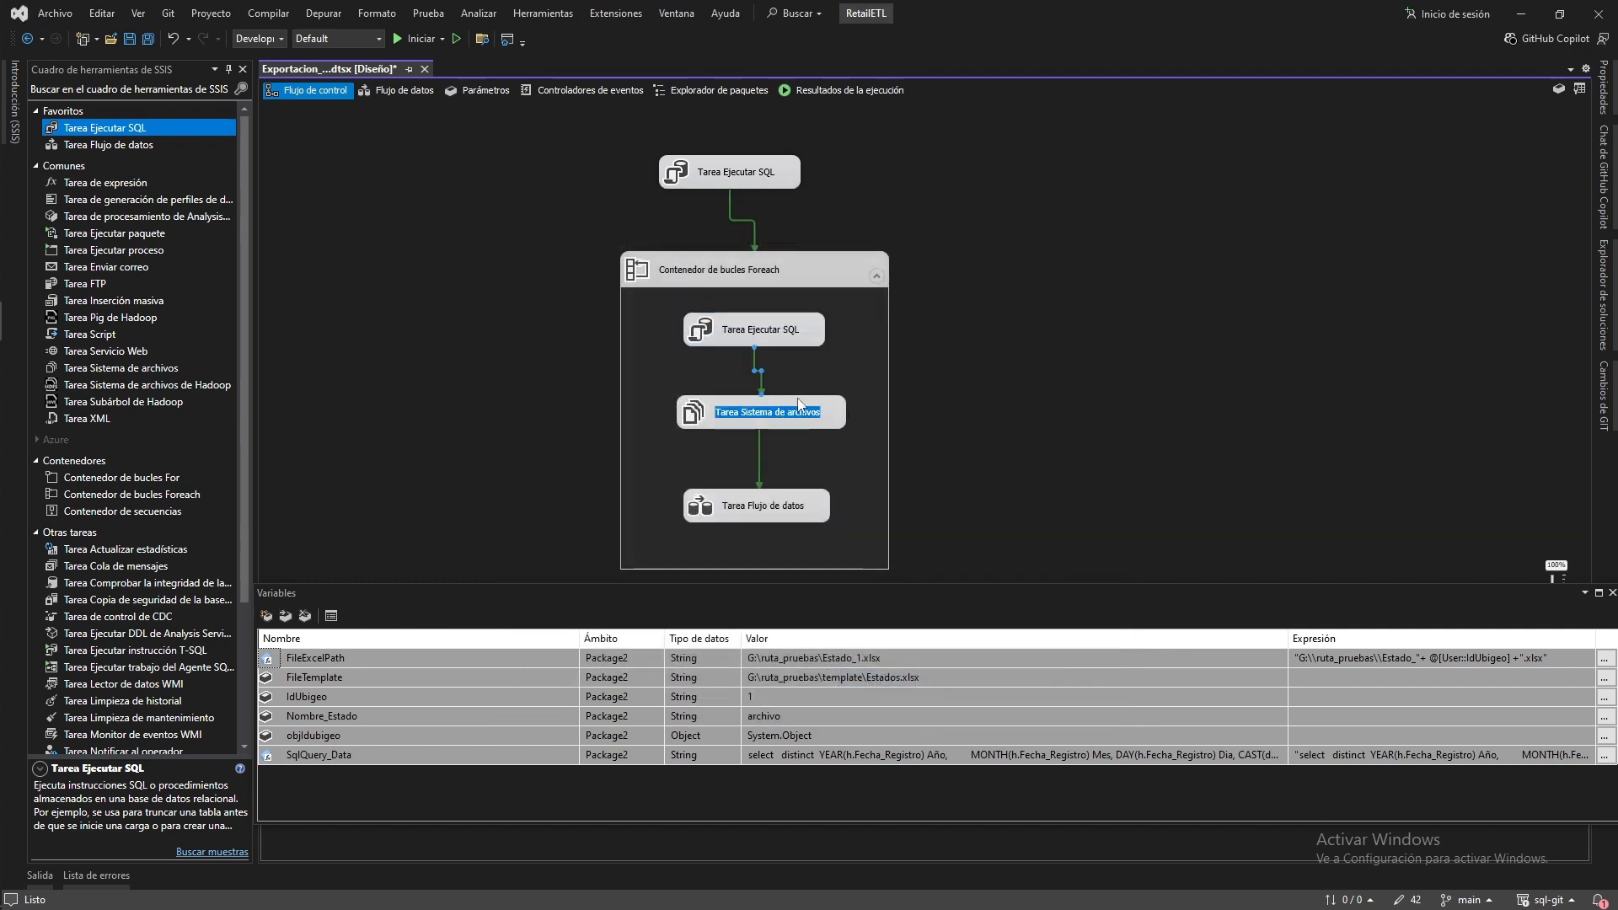
{"action": "left_click", "coordinate": [848, 372]}
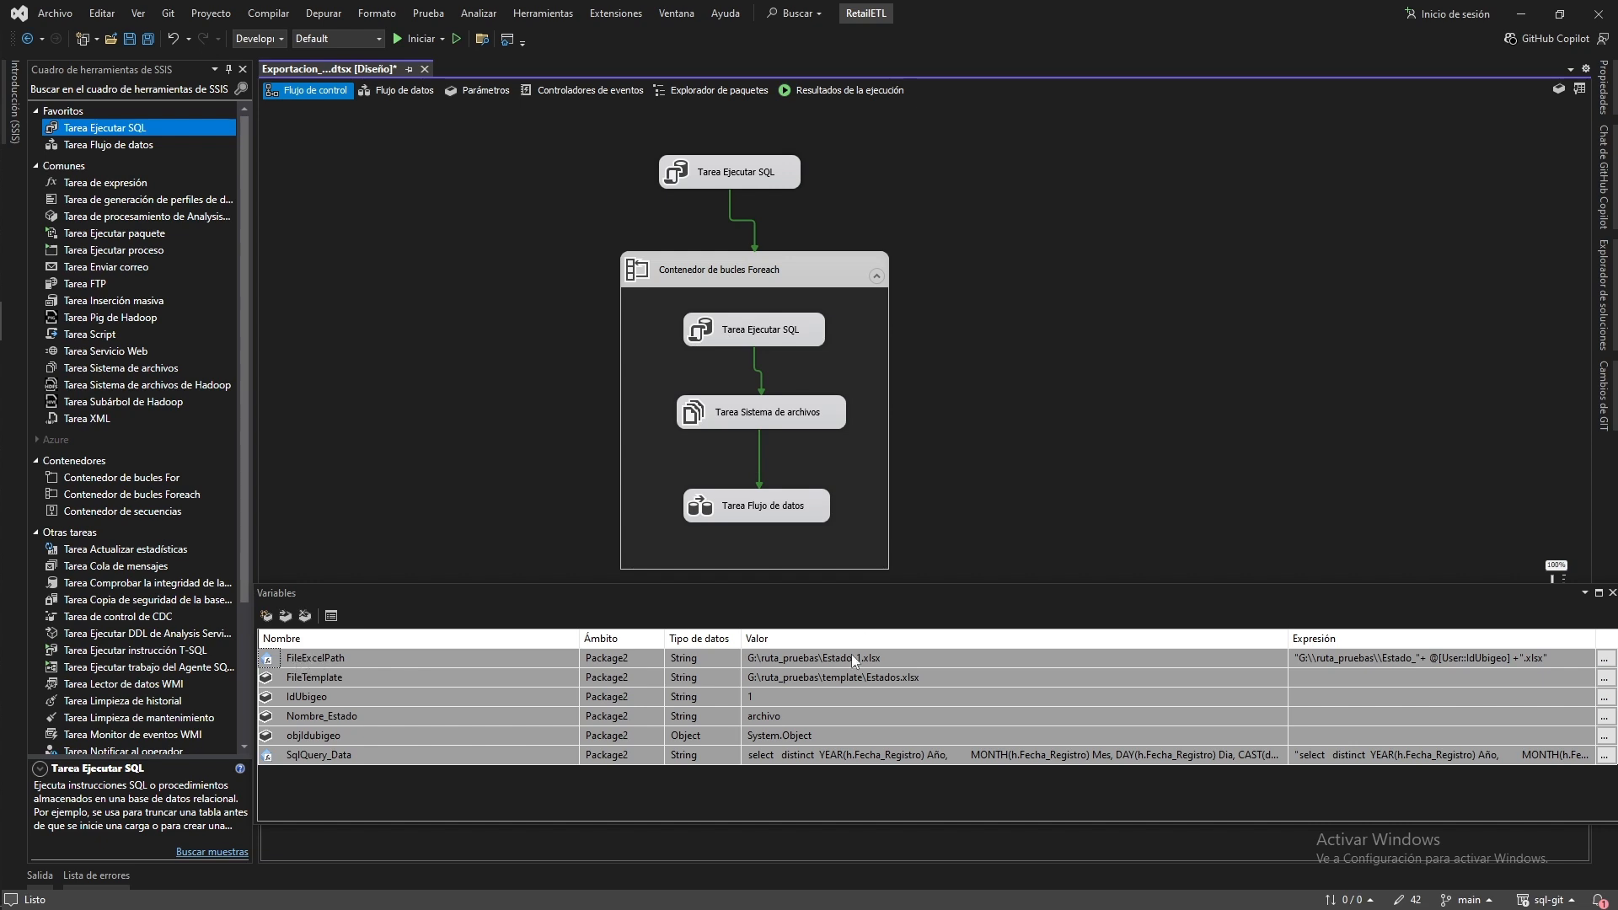
Replace @[User::IdUbigeo] with @[User::Nombre_Estado] in the FileExcelPath variable's expression and evaluate it
{"action": "left_click", "coordinate": [1604, 658]}
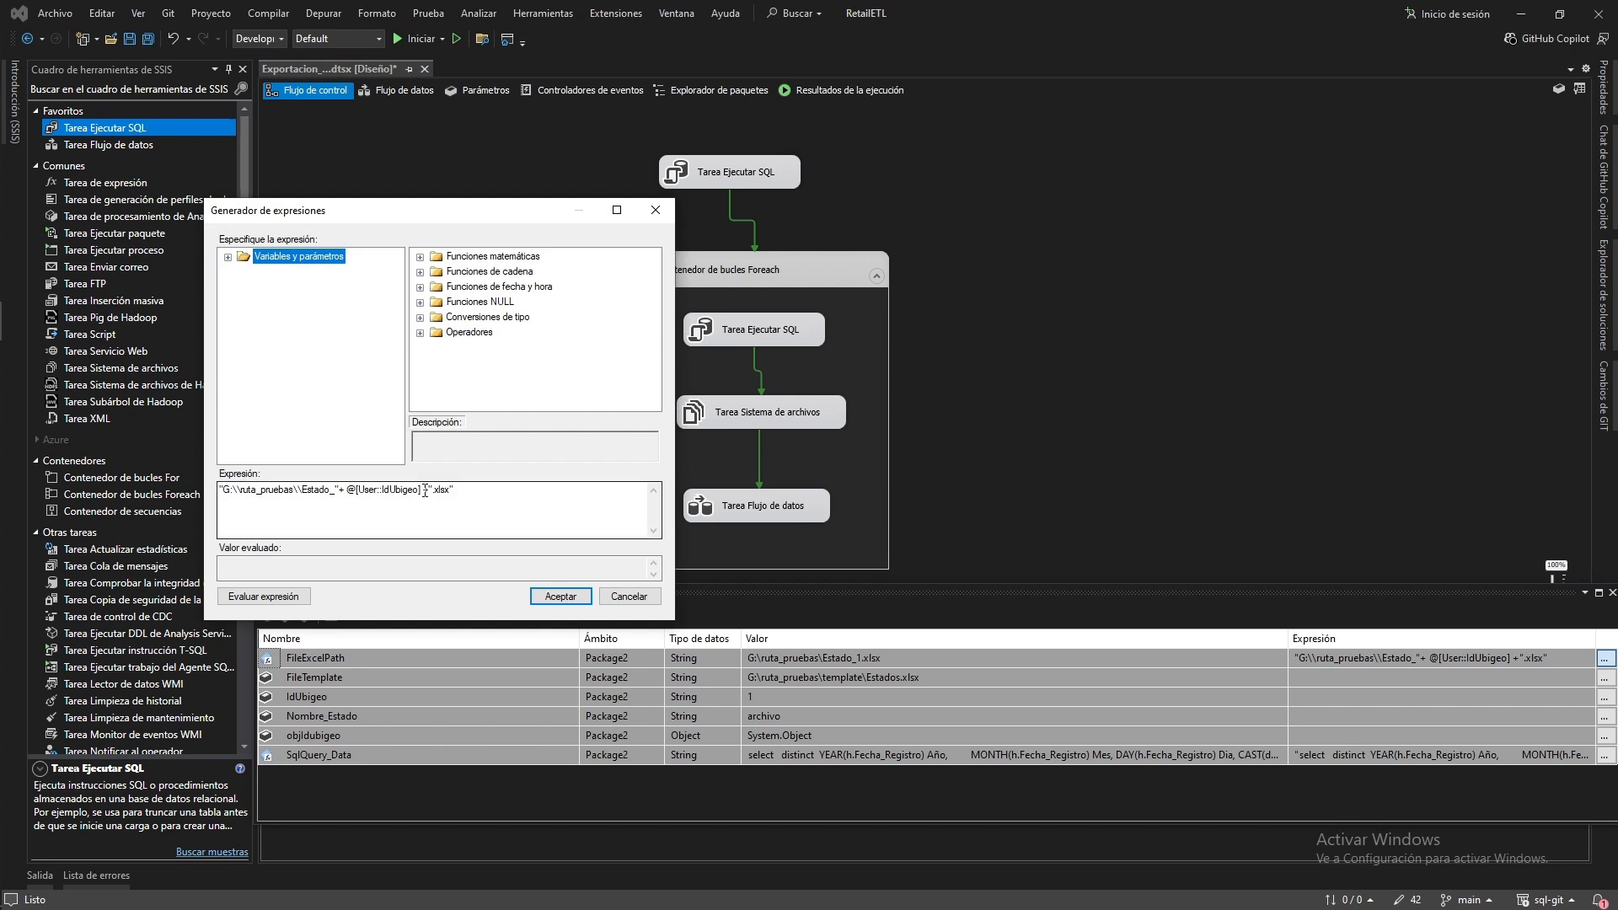
{"action": "left_click", "coordinate": [422, 489]}
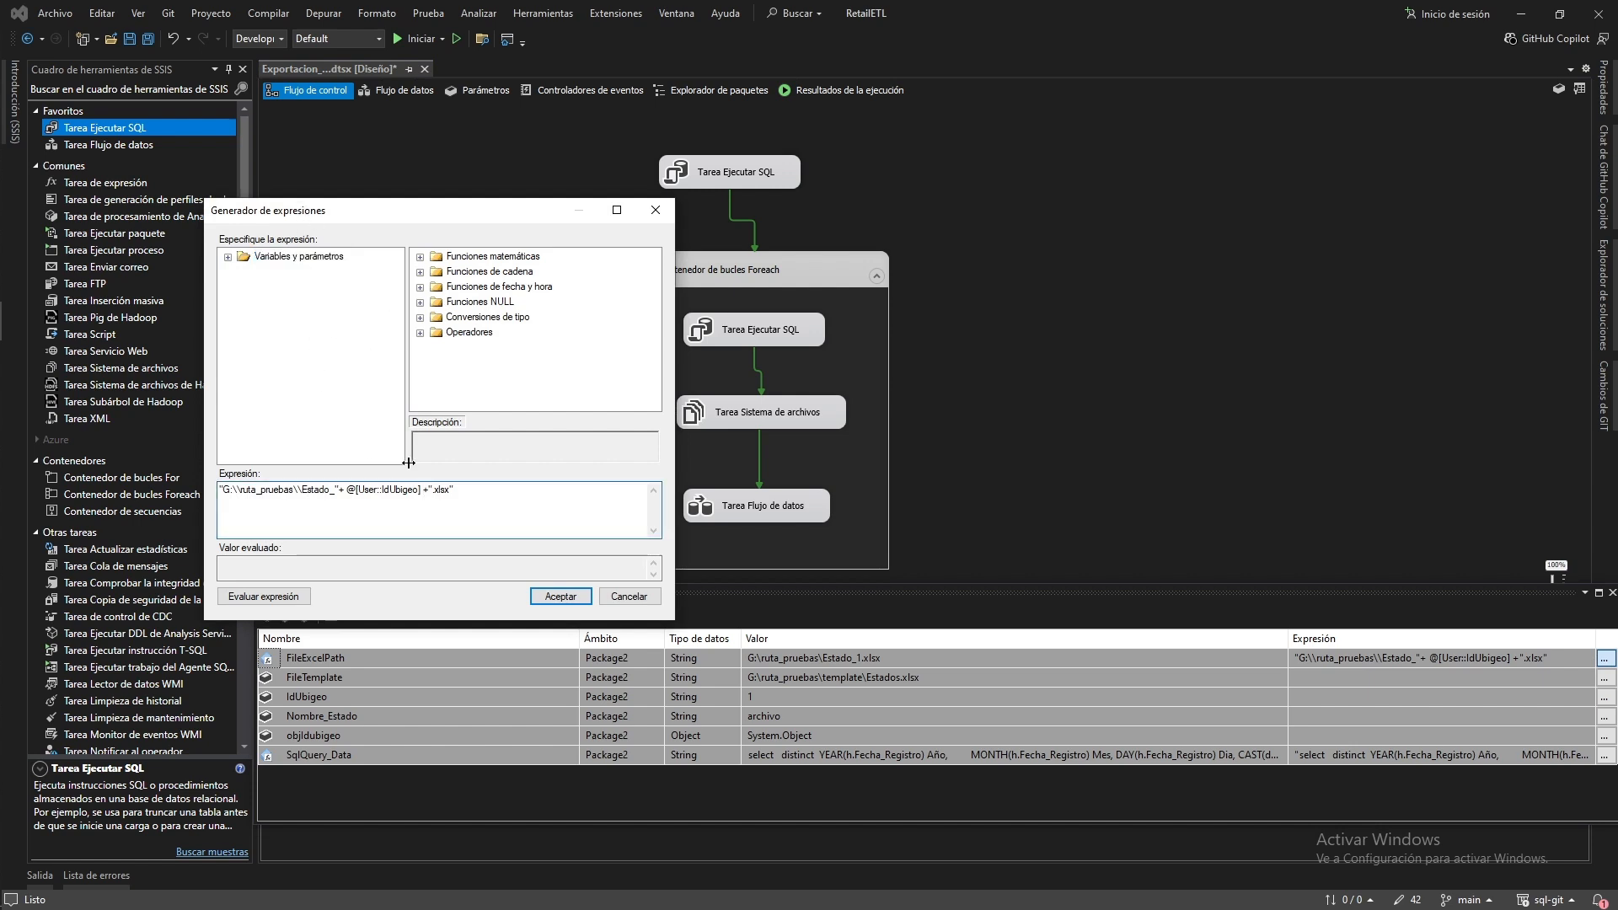
{"action": "key", "text": "shift+Left"}
{"action": "key", "text": "shift+Left"}
{"action": "key", "text": "shift+Left"}
{"action": "key", "text": "shift+Left"}
{"action": "key", "text": "shift+Left"}
{"action": "key", "text": "shift+Left"}
{"action": "key", "text": "shift+Left"}
{"action": "key", "text": "shift+Left"}
{"action": "key", "text": "shift+Left"}
{"action": "key", "text": "shift+Left"}
{"action": "key", "text": "shift+Left"}
{"action": "key", "text": "shift+Left"}
{"action": "key", "text": "shift+Left"}
{"action": "key", "text": "shift+Left"}
{"action": "key", "text": "shift+Left"}
{"action": "key", "text": "shift+Left"}
{"action": "key", "text": "shift+Left"}
{"action": "key", "text": "Delete"}
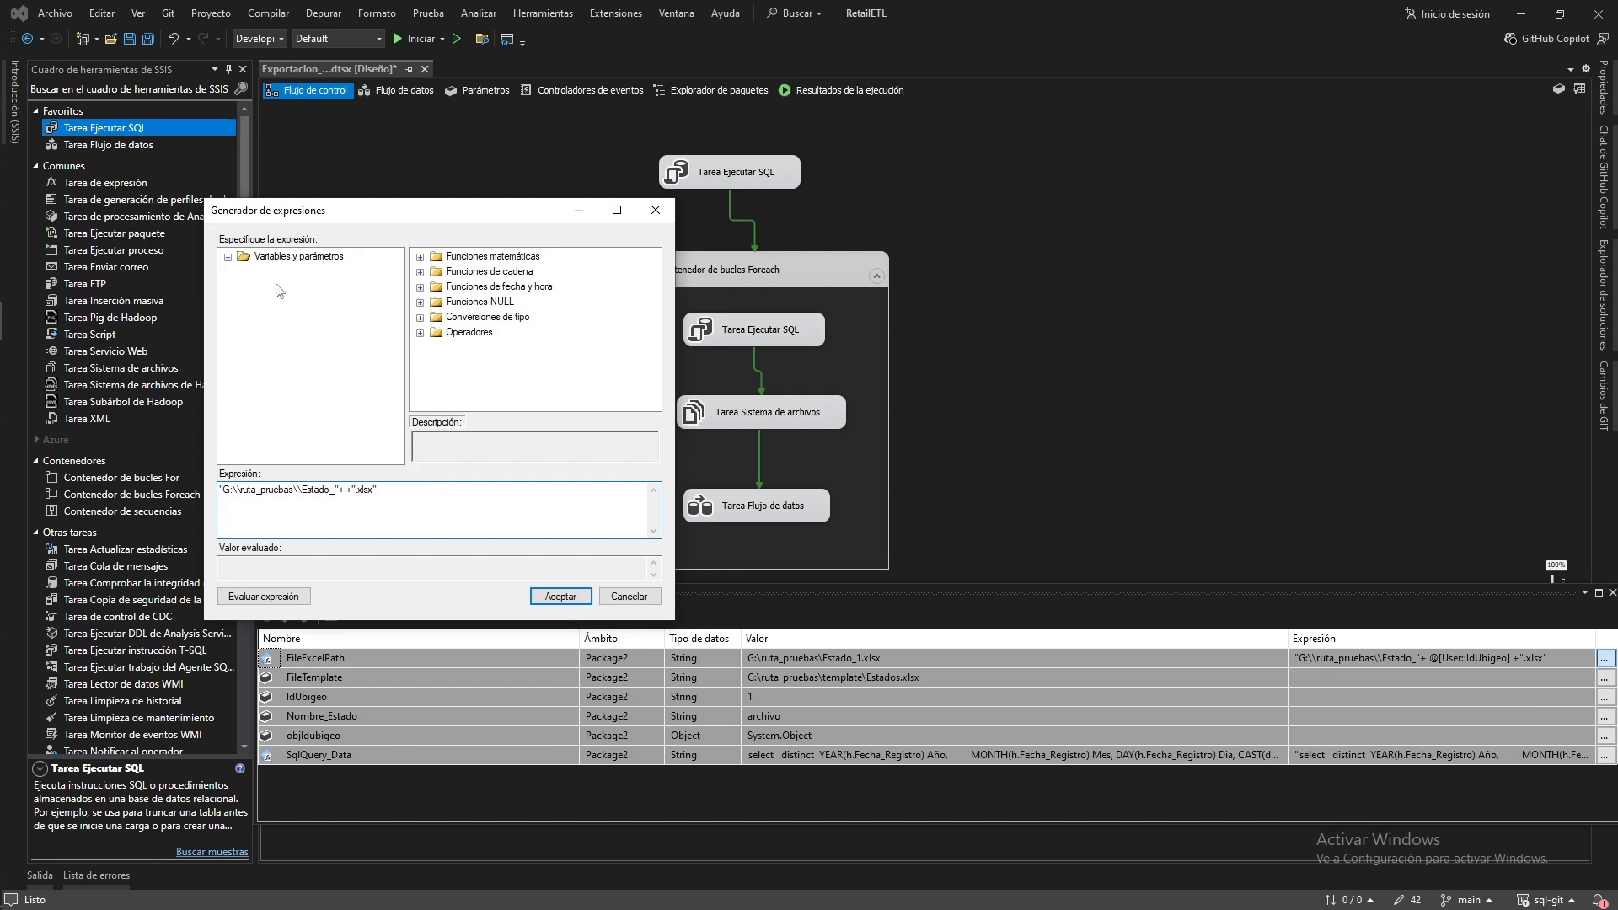
{"action": "left_click", "coordinate": [227, 257]}
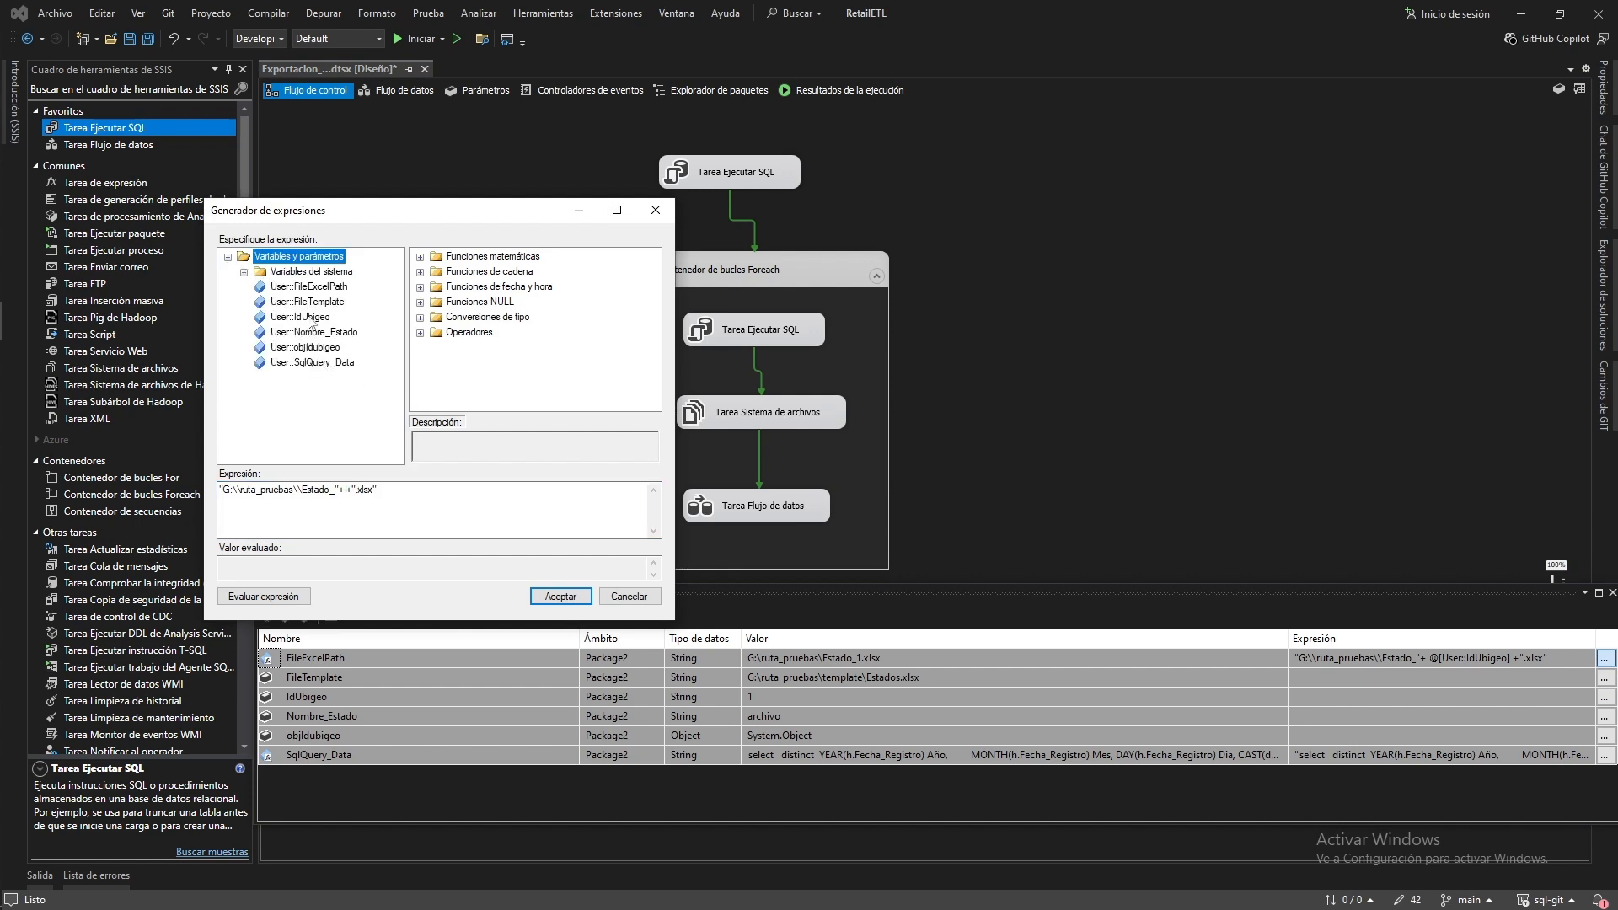
{"action": "left_click_drag", "start_coordinate": [312, 333], "coordinate": [346, 498]}
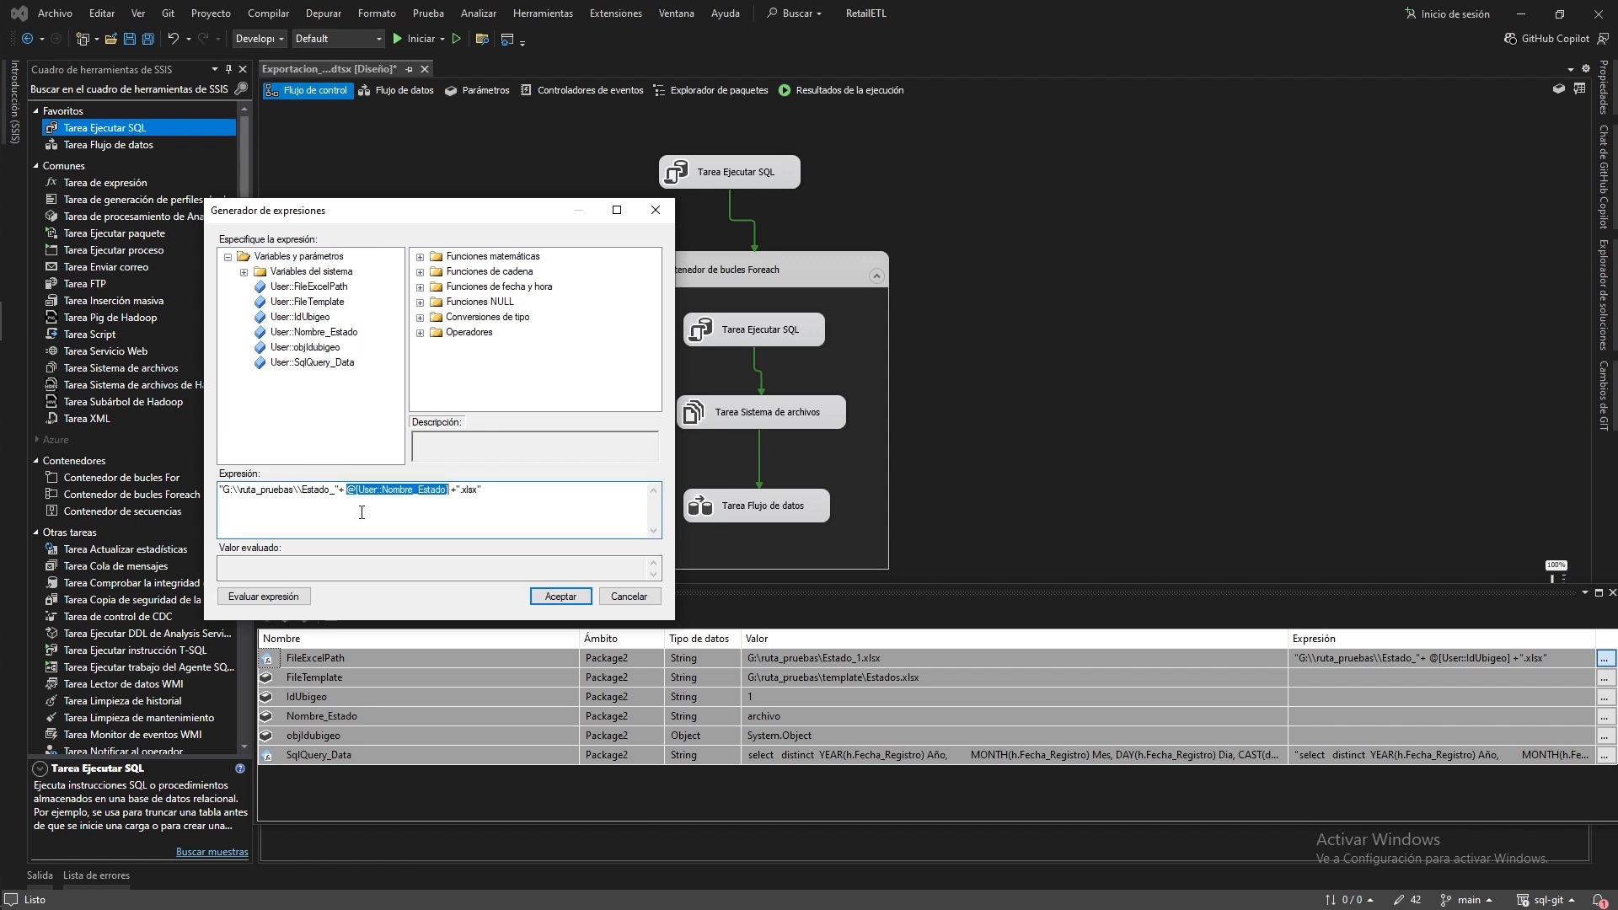
{"action": "left_click", "coordinate": [264, 596]}
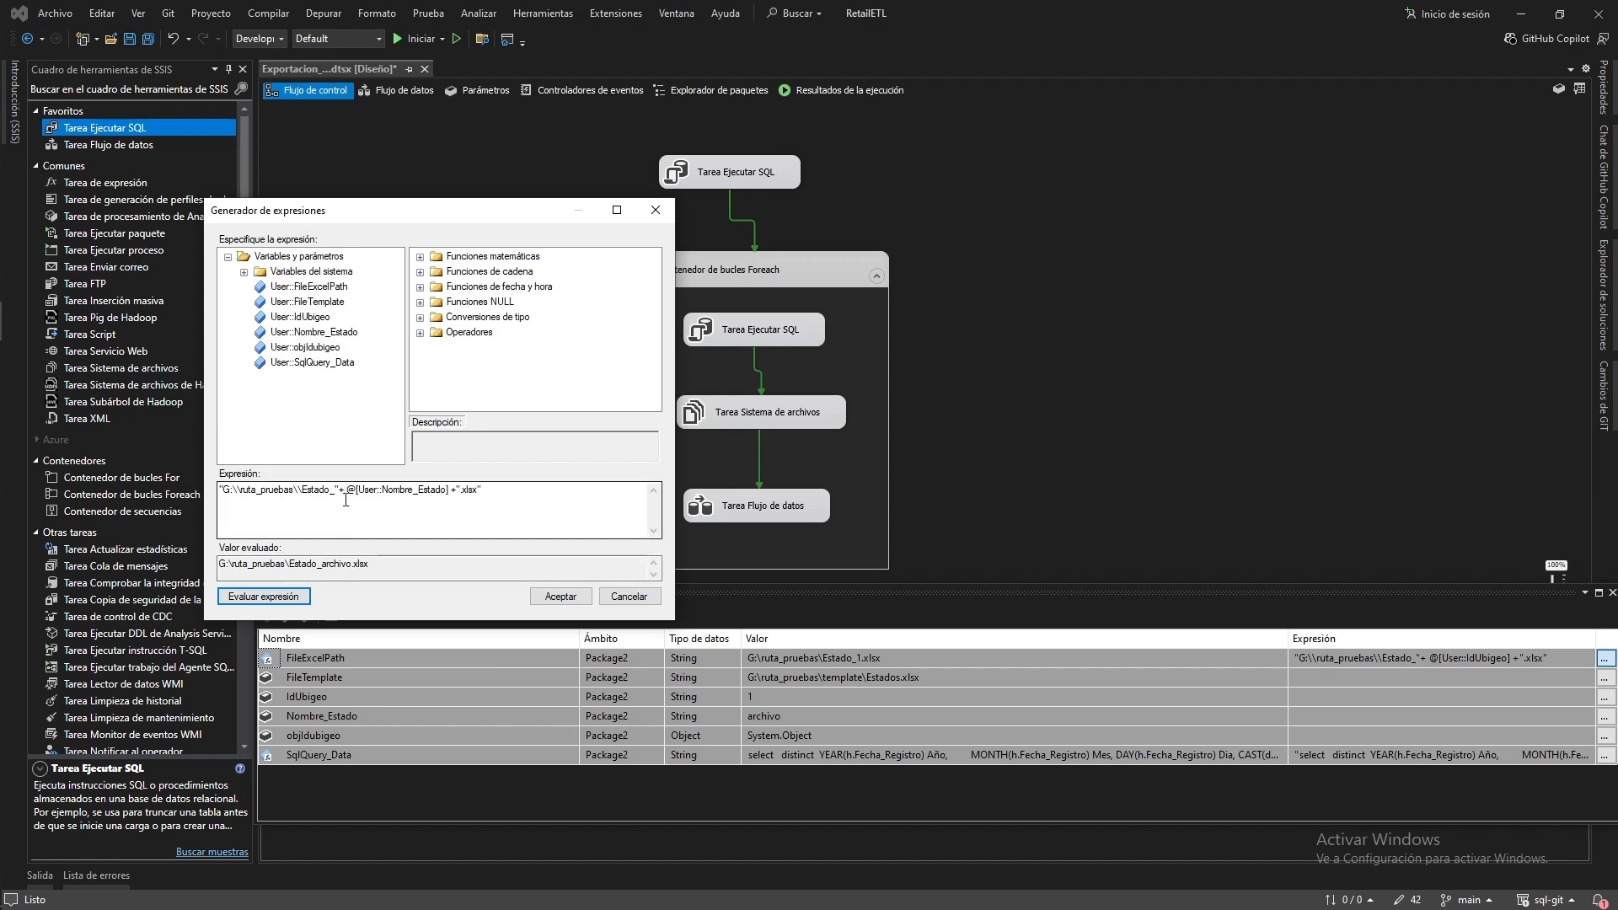
Remove the Estado_ prefix from the FileExcelPath expression, re-evaluate it and accept the expression
{"action": "left_click_drag", "start_coordinate": [295, 490], "coordinate": [346, 489]}
{"action": "key", "text": "Left"}
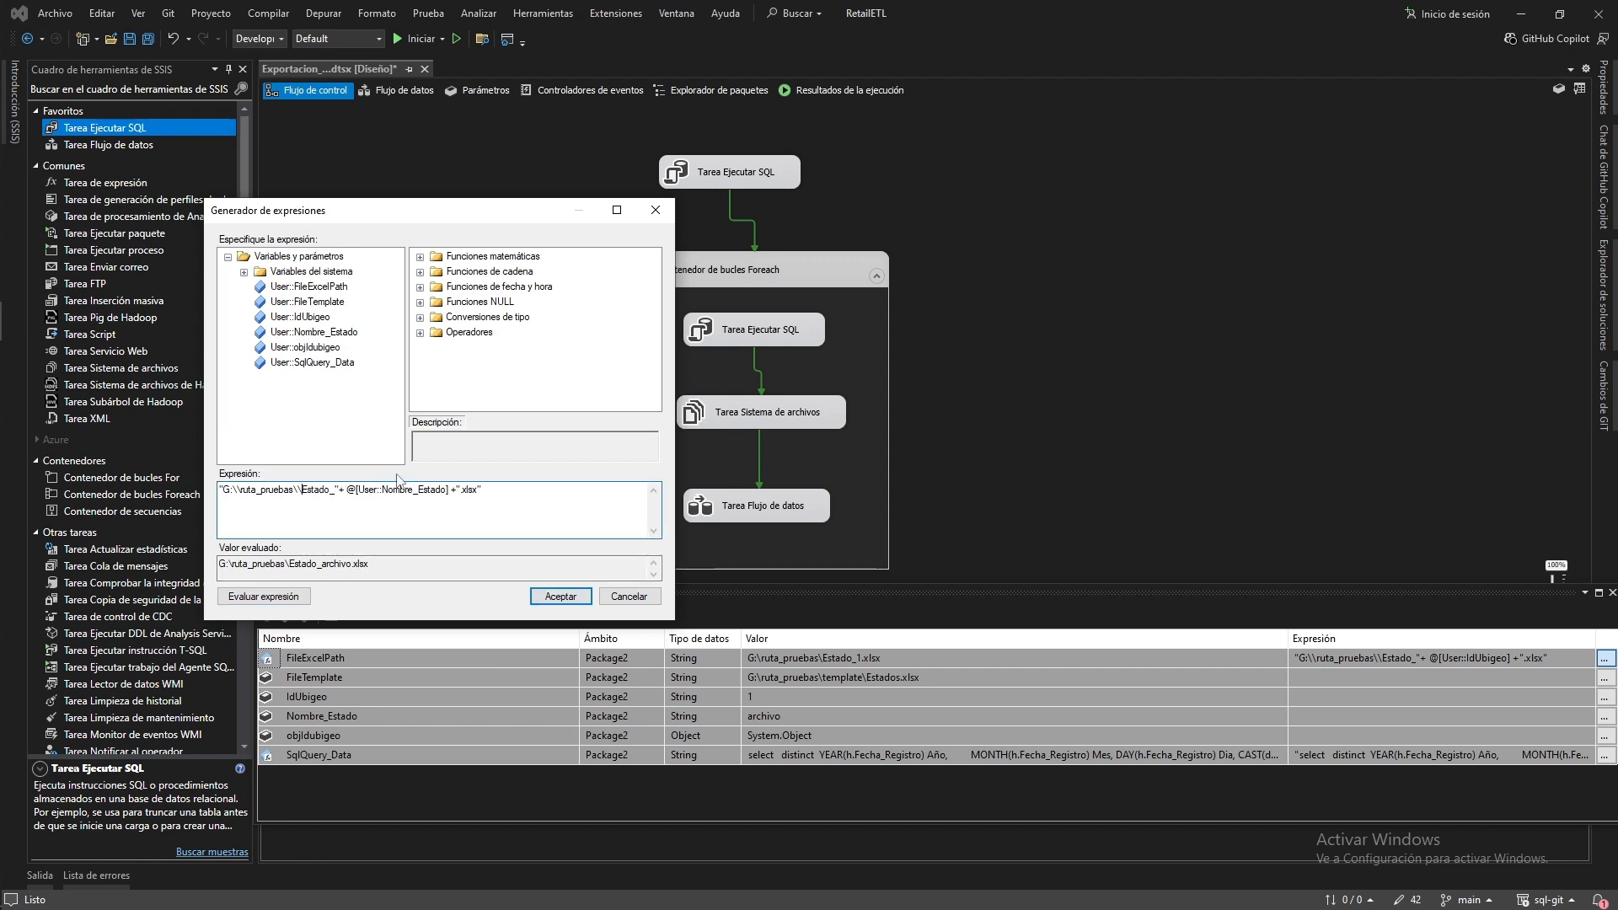
{"action": "key", "text": "Right"}
{"action": "key", "text": "Right"}
{"action": "key", "text": "Right"}
{"action": "key", "text": "Right"}
{"action": "key", "text": "Right"}
{"action": "key", "text": "Right"}
{"action": "key", "text": "BackSpace"}
{"action": "key", "text": "BackSpace"}
{"action": "key", "text": "BackSpace"}
{"action": "key", "text": "BackSpace"}
{"action": "key", "text": "BackSpace"}
{"action": "key", "text": "Delete"}
{"action": "key", "text": "Delete"}
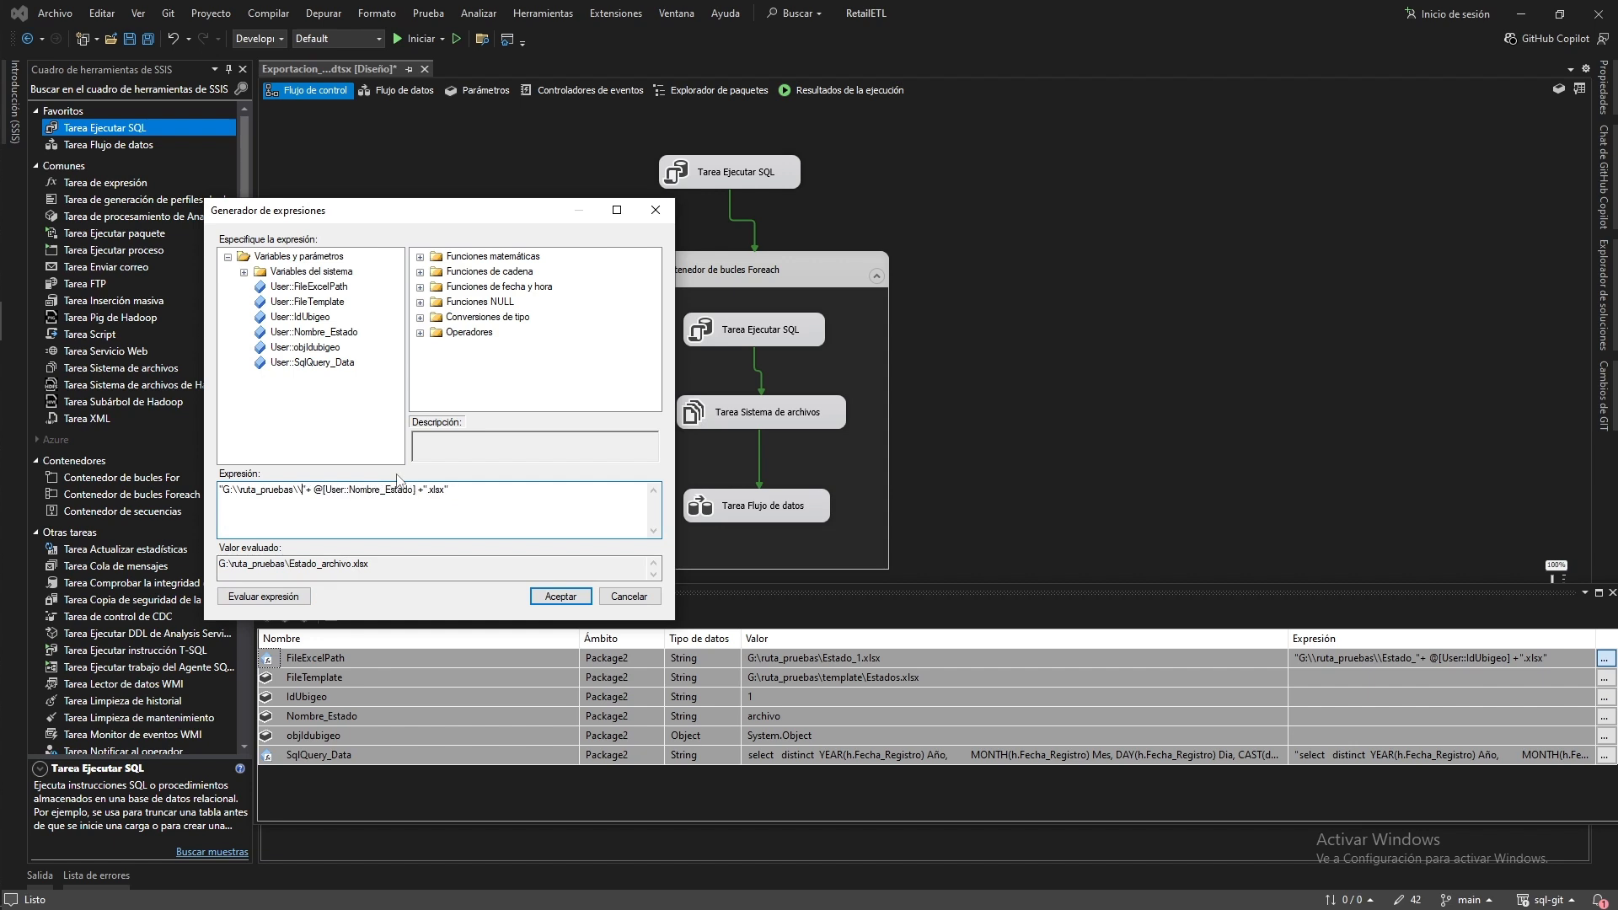
{"action": "left_click", "coordinate": [294, 595]}
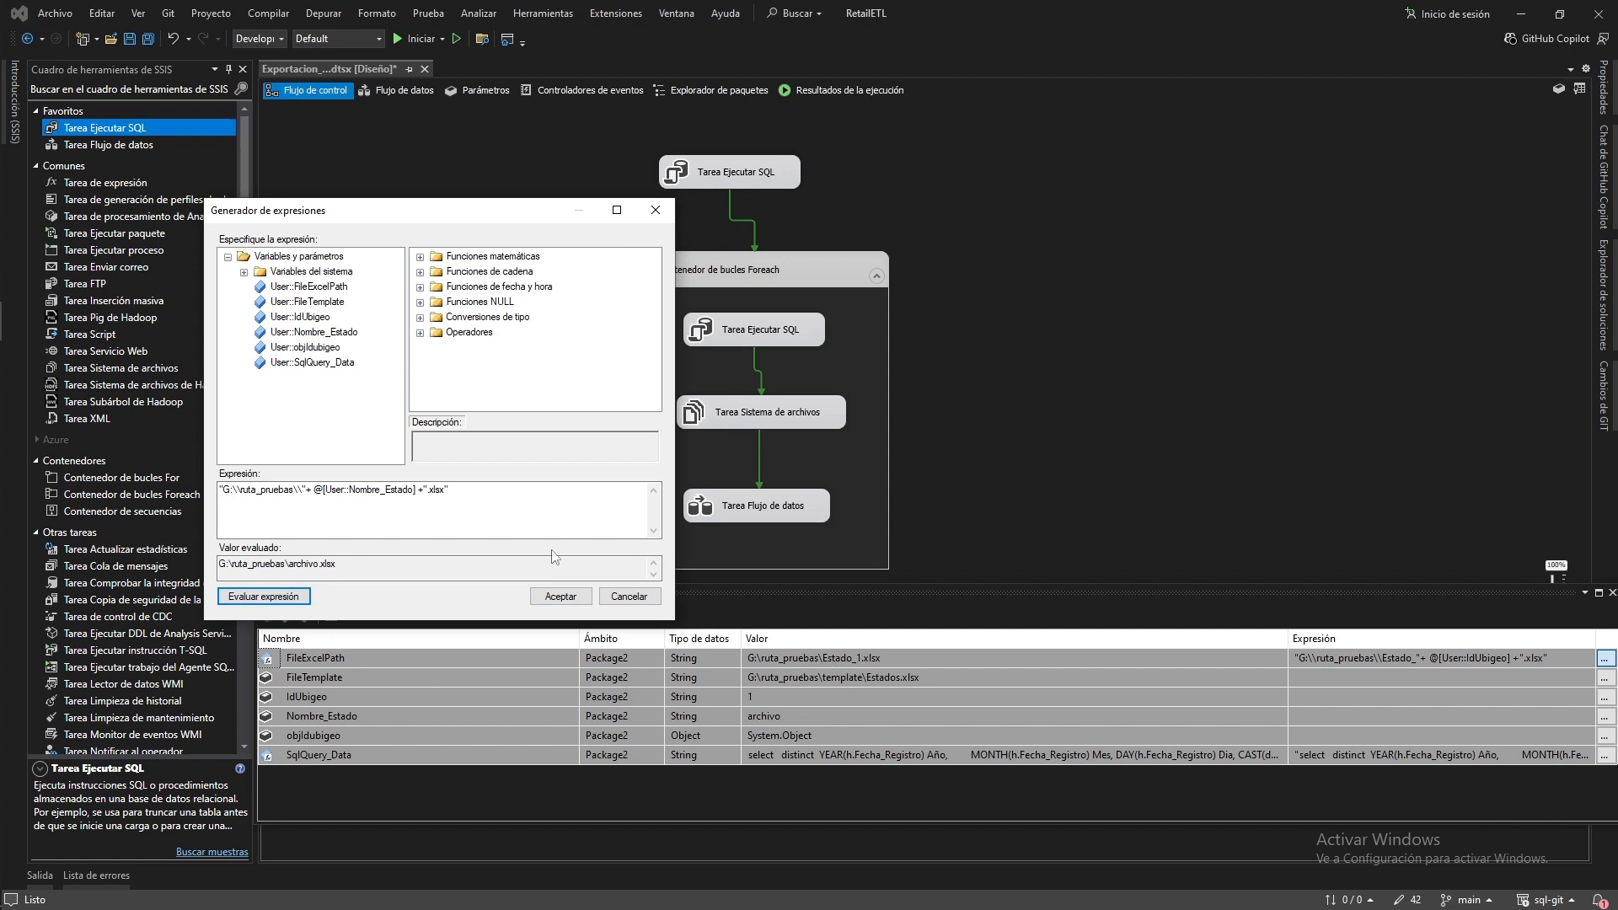
{"action": "left_click", "coordinate": [555, 592]}
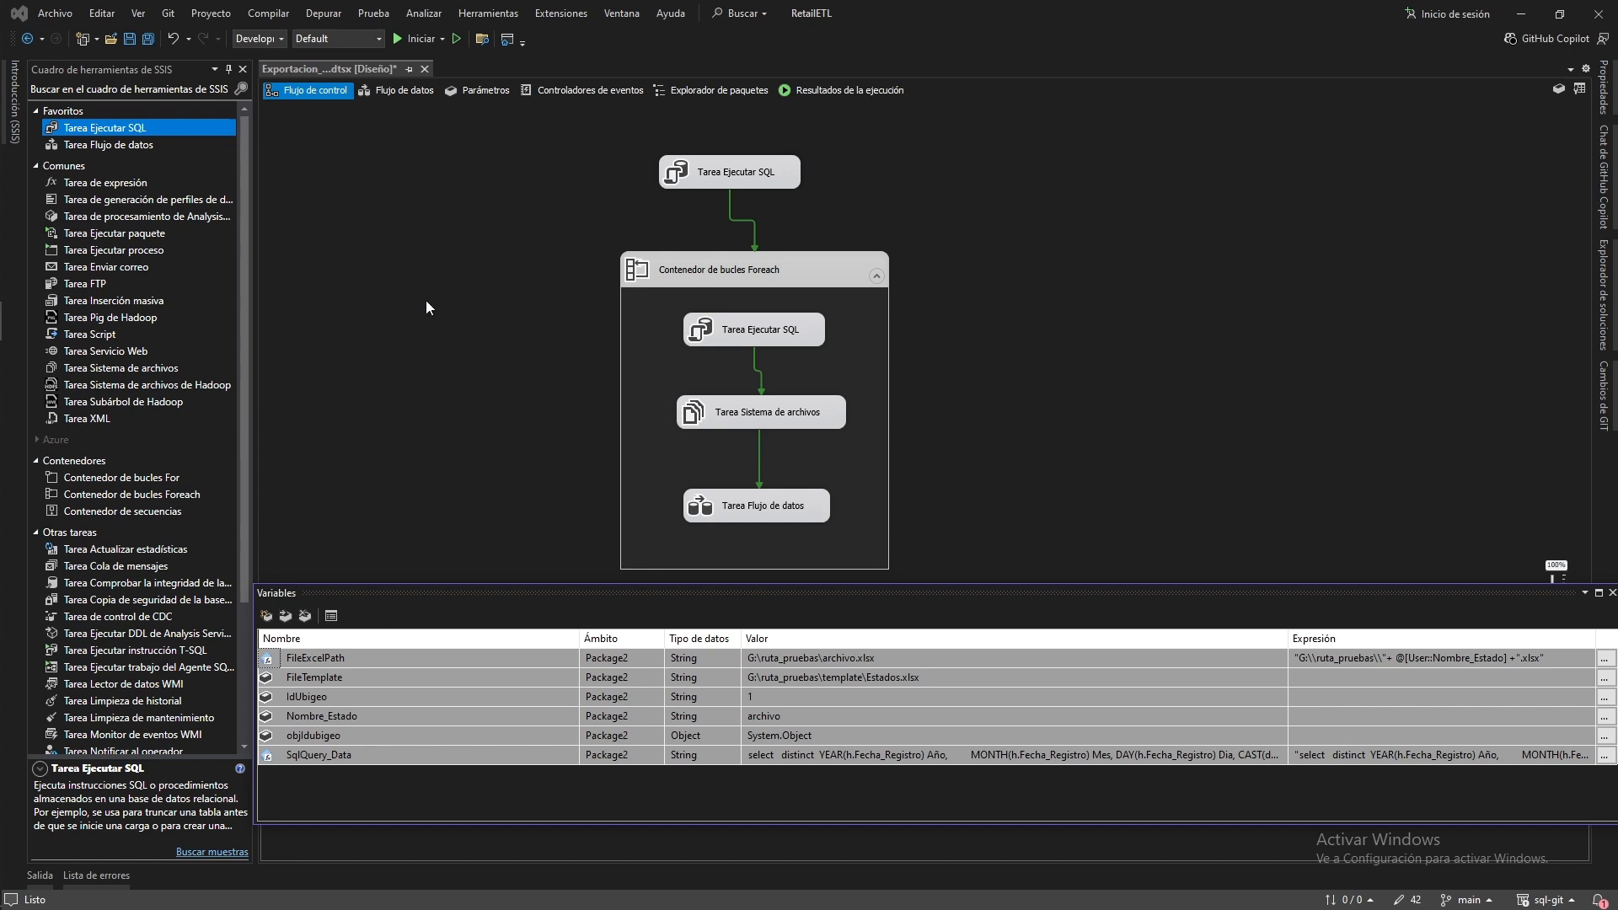
Run the package and check the newly exported state files in the ruta_pruebas folder in File Explorer, sorted by modification date
{"action": "left_click", "coordinate": [413, 42]}
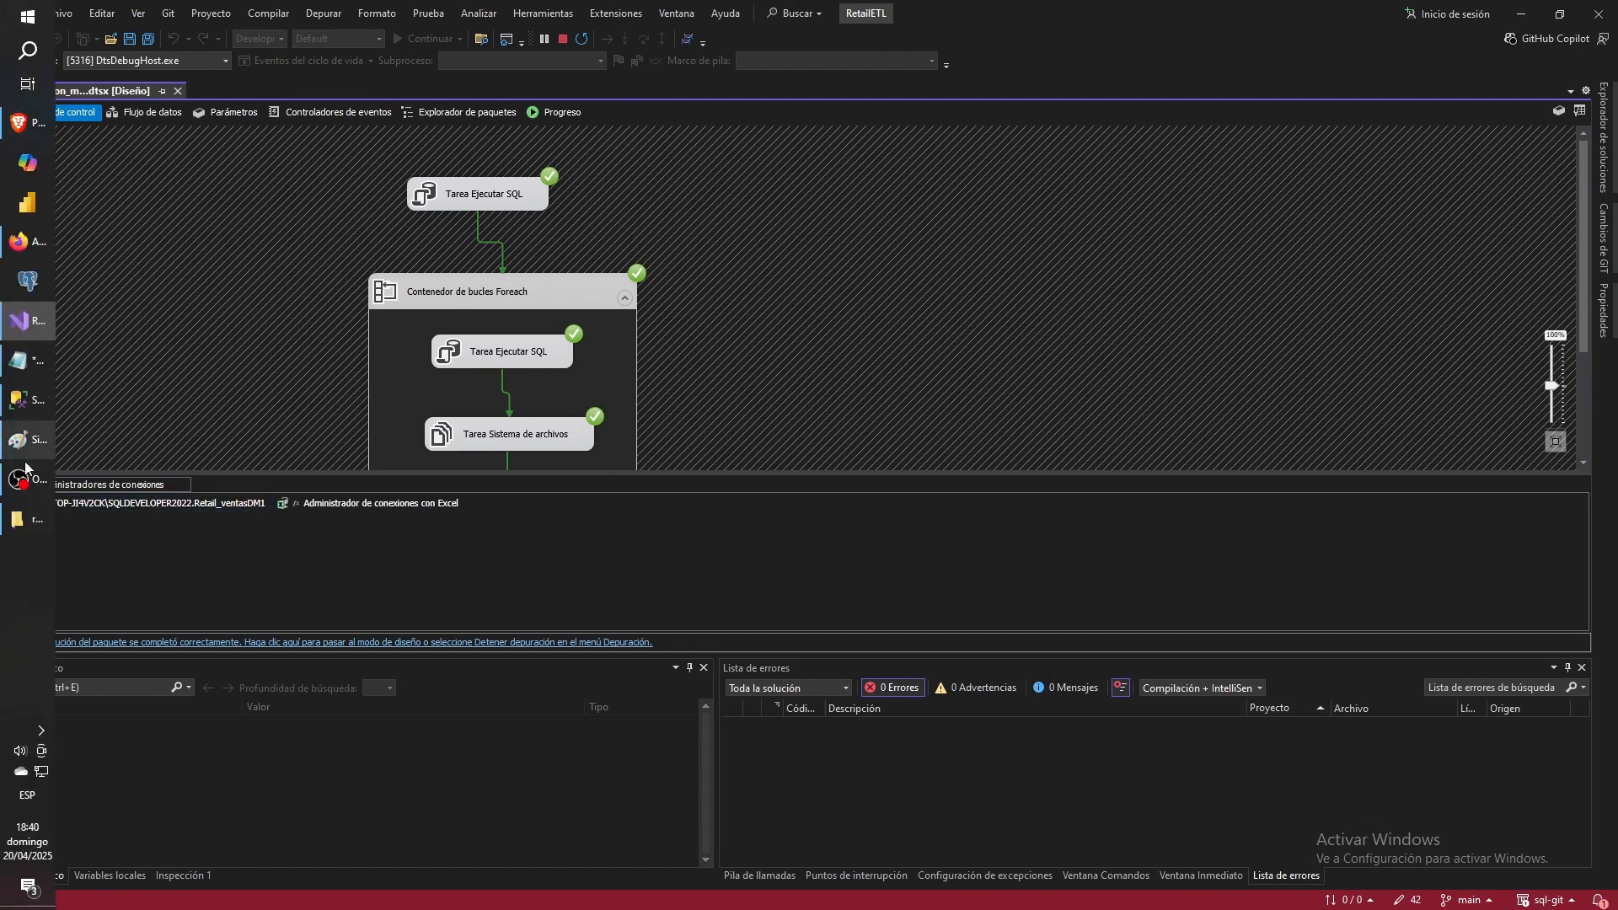
{"action": "left_click", "coordinate": [20, 518]}
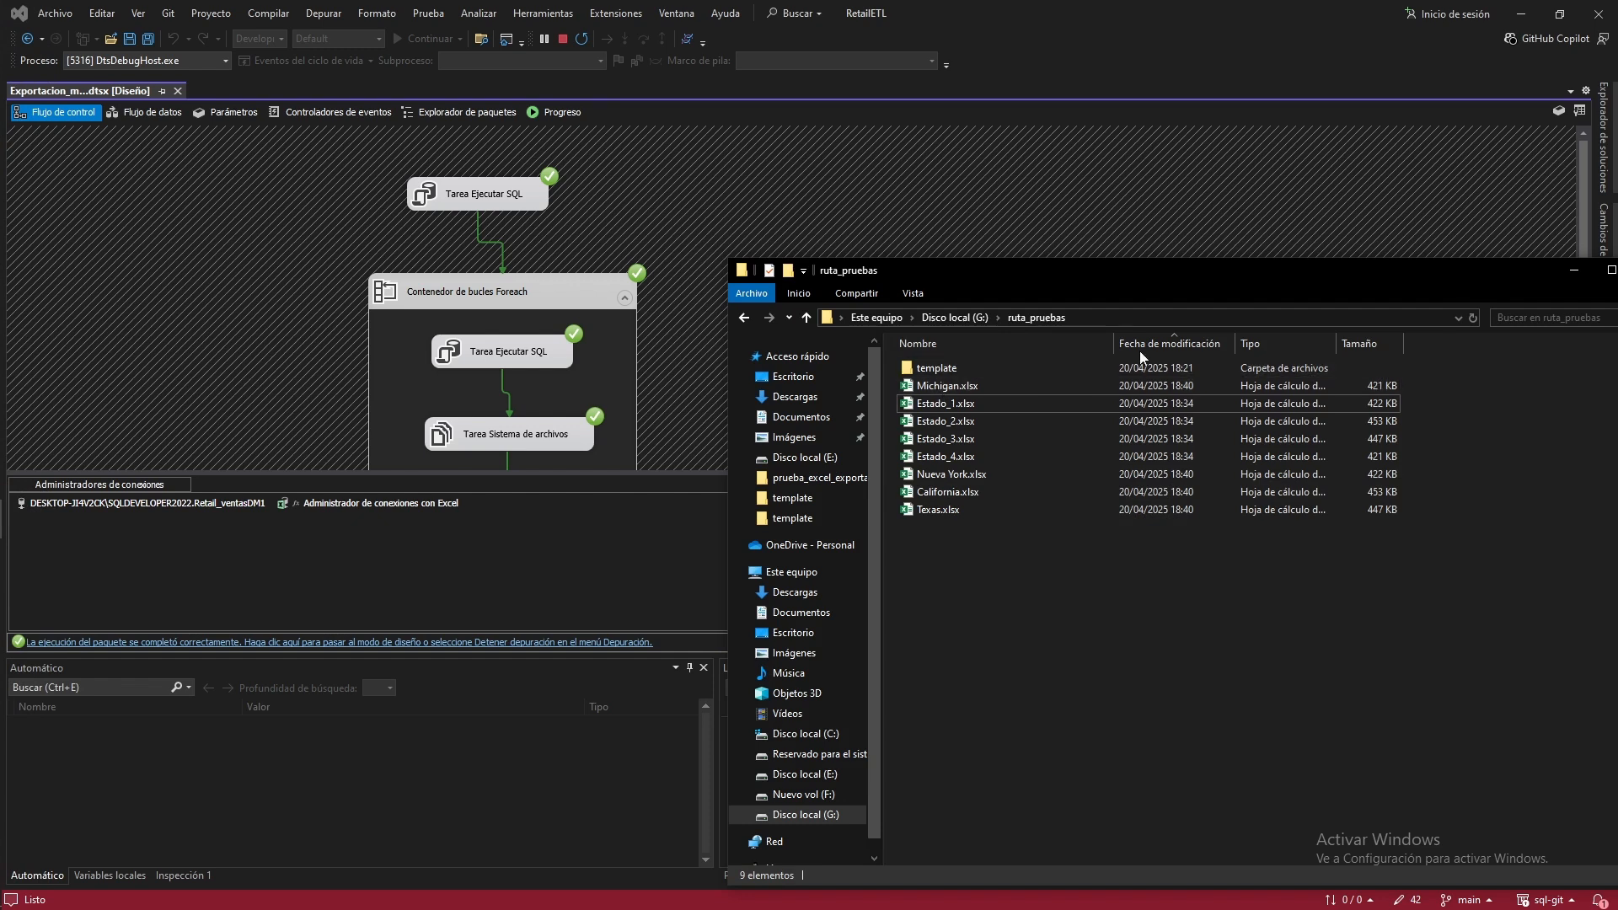
{"action": "left_click", "coordinate": [1173, 342]}
{"action": "left_click", "coordinate": [1173, 340]}
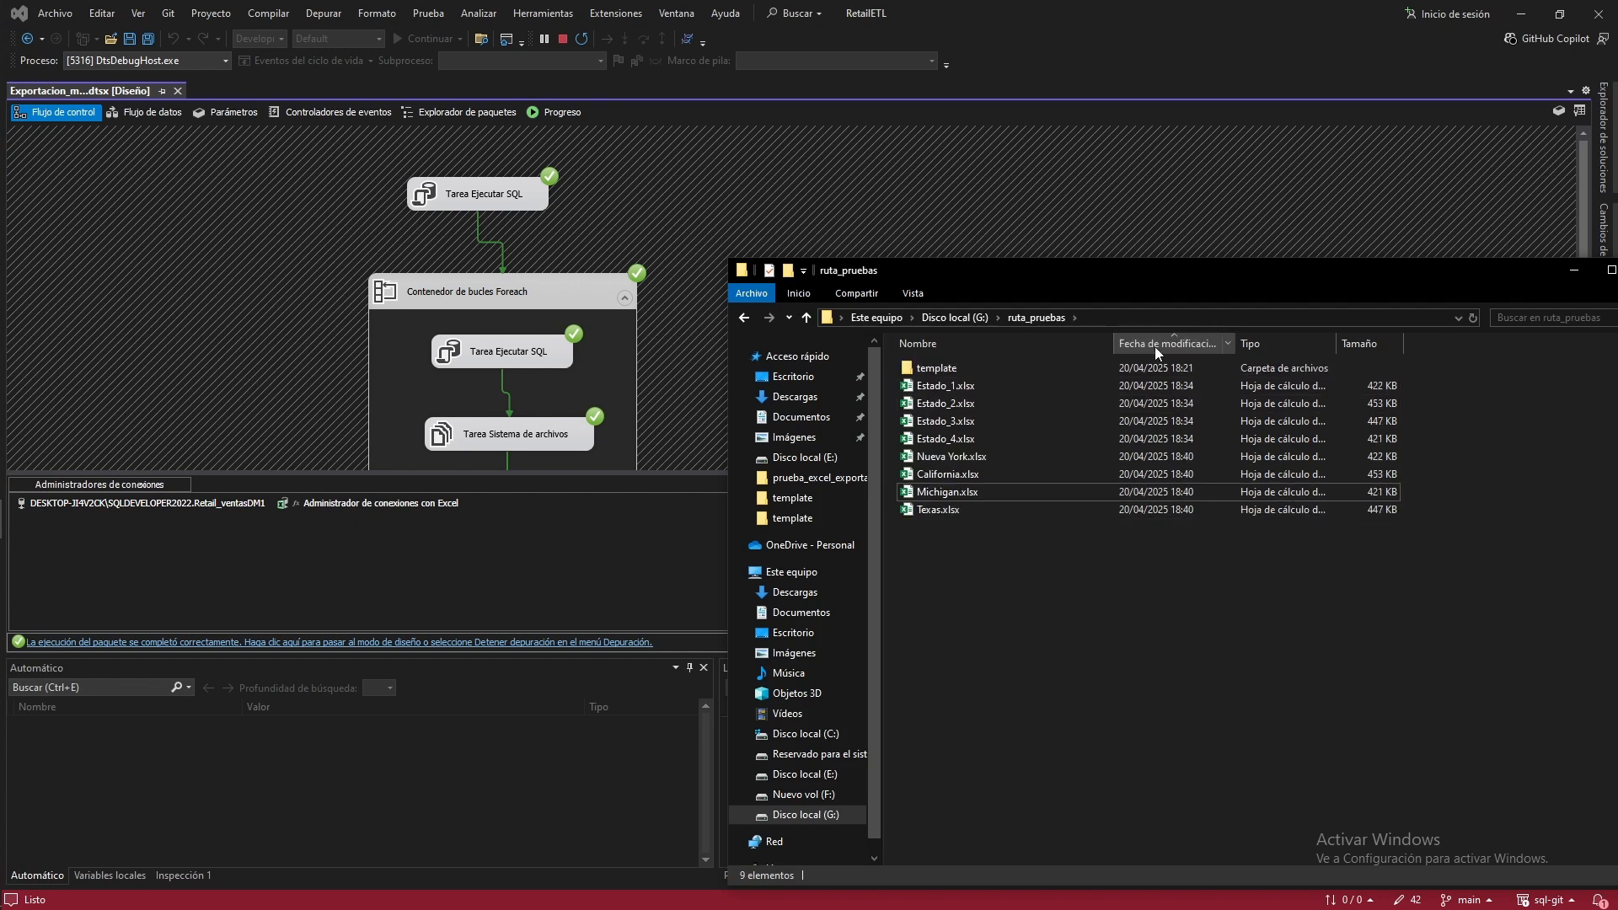
{"action": "left_click", "coordinate": [952, 458]}
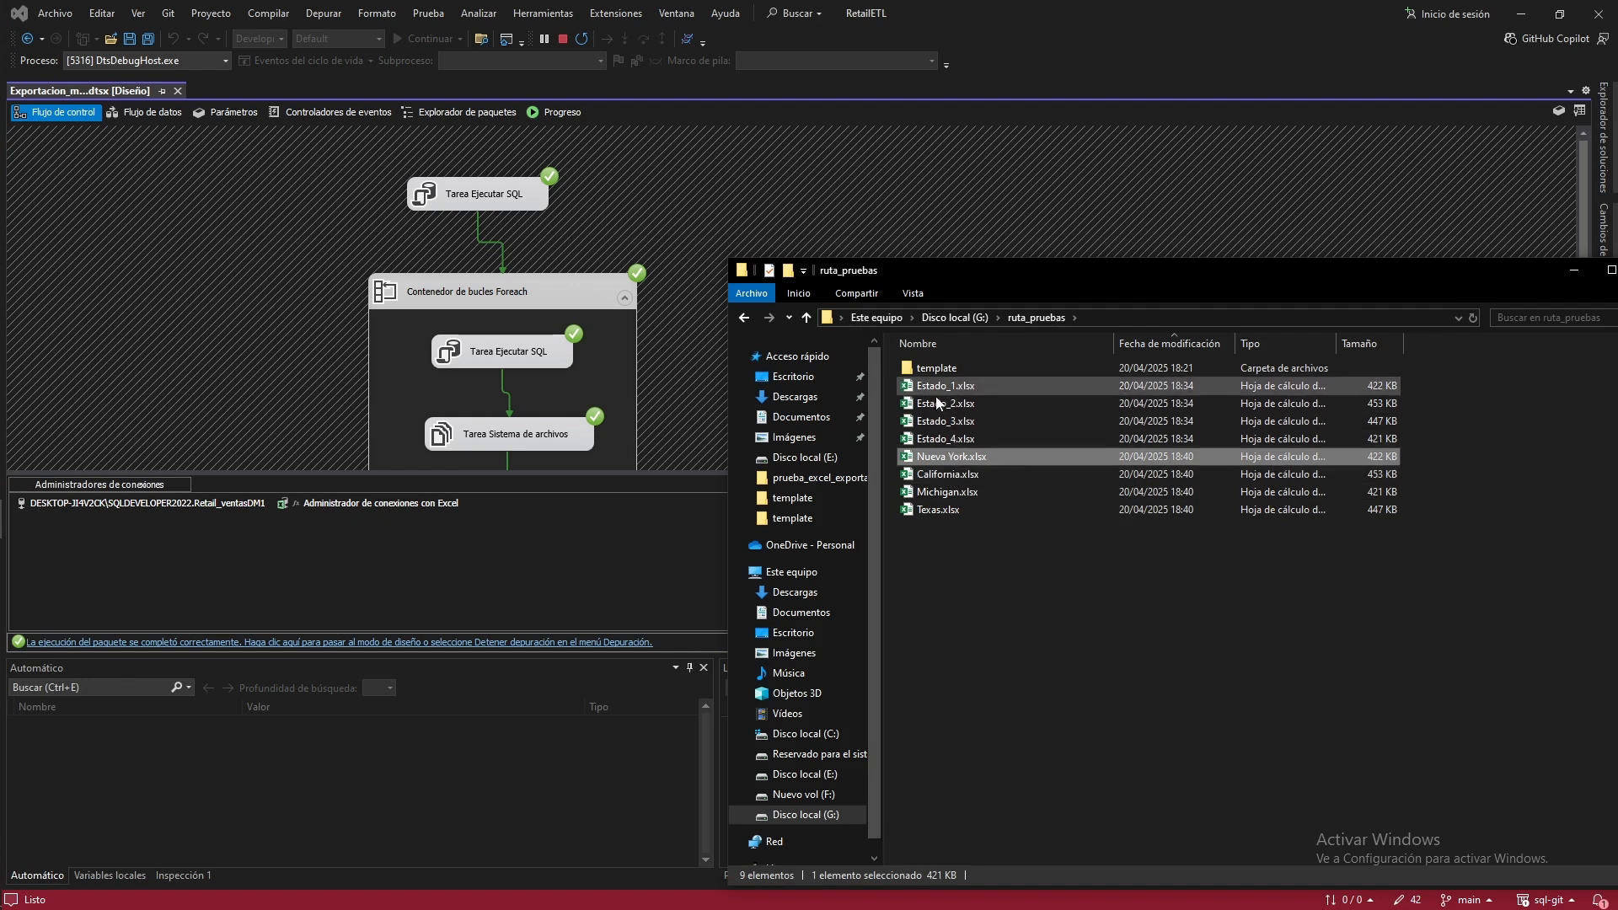
{"action": "left_click", "coordinate": [940, 474]}
{"action": "left_click", "coordinate": [935, 510]}
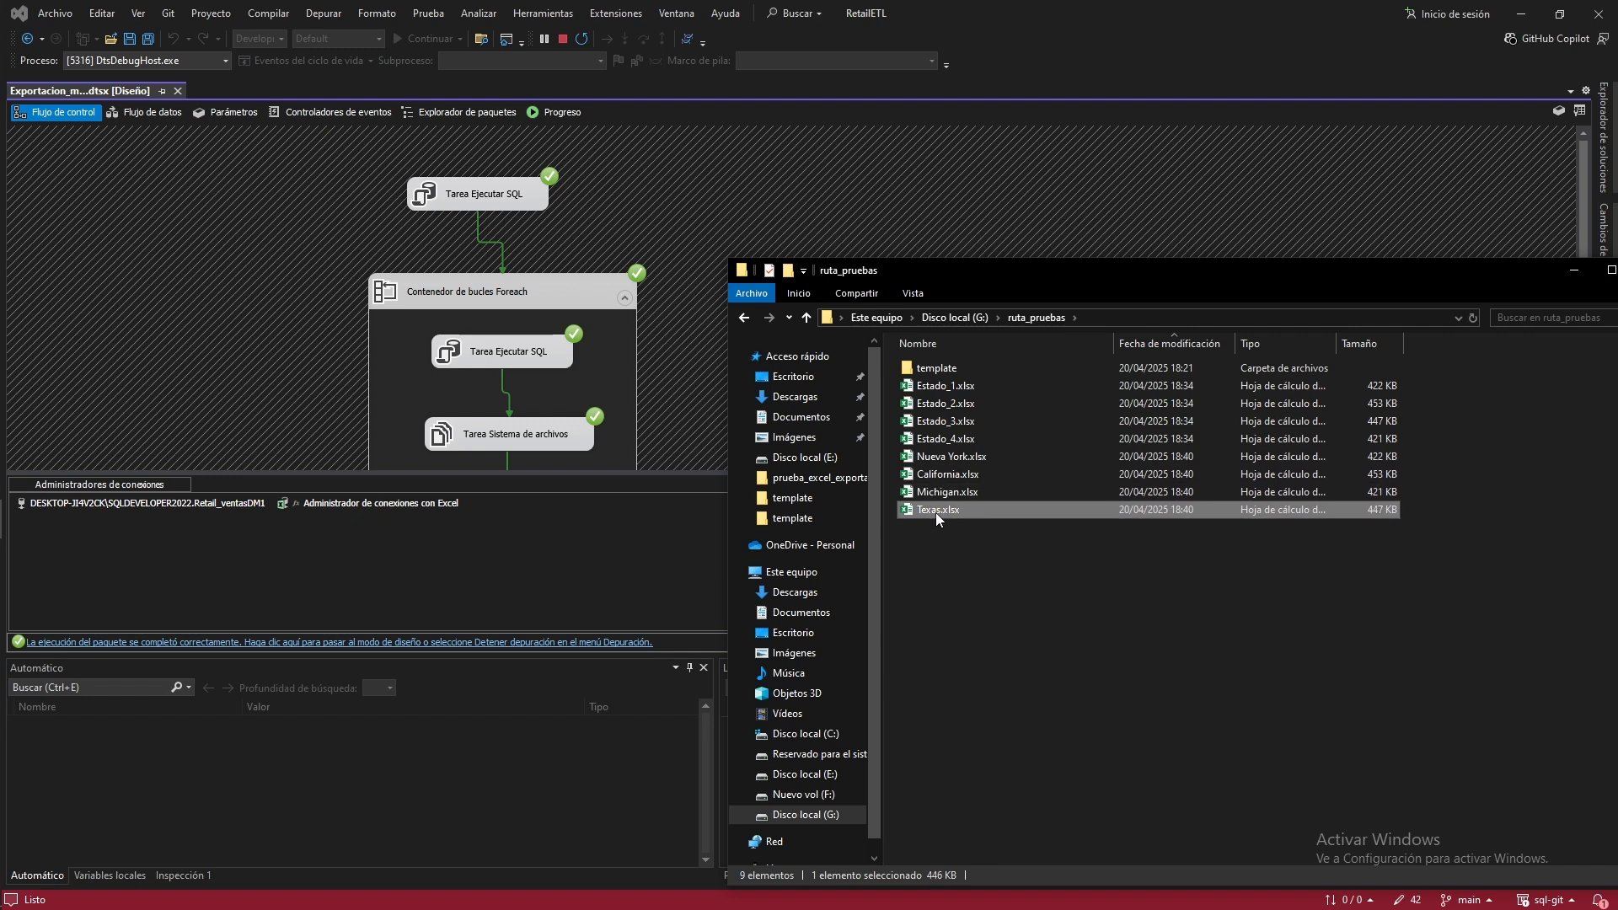
Delete the old exports Estado_1.xlsx through Estado_4.xlsx from the ruta_pruebas folder
{"action": "left_click", "coordinate": [943, 386]}
{"action": "left_click", "coordinate": [943, 437], "text": "shift"}
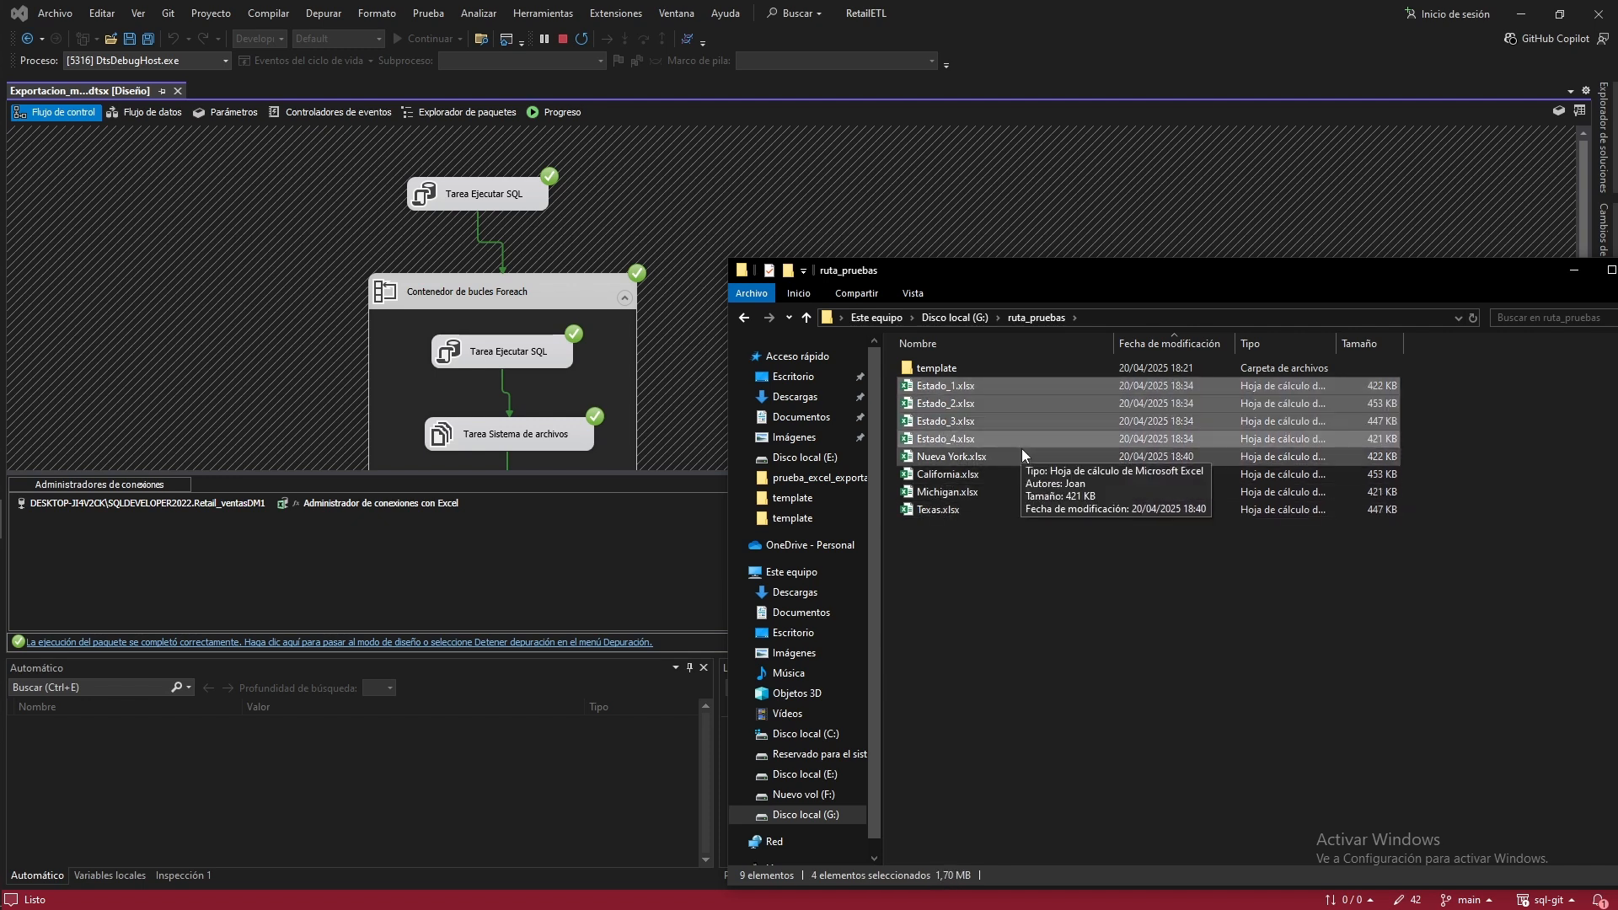
{"action": "key", "text": "Delete"}
Review the remaining state files, open Nueva York.xlsx in Excel to check its Estado column, and close it
{"action": "left_click", "coordinate": [938, 386]}
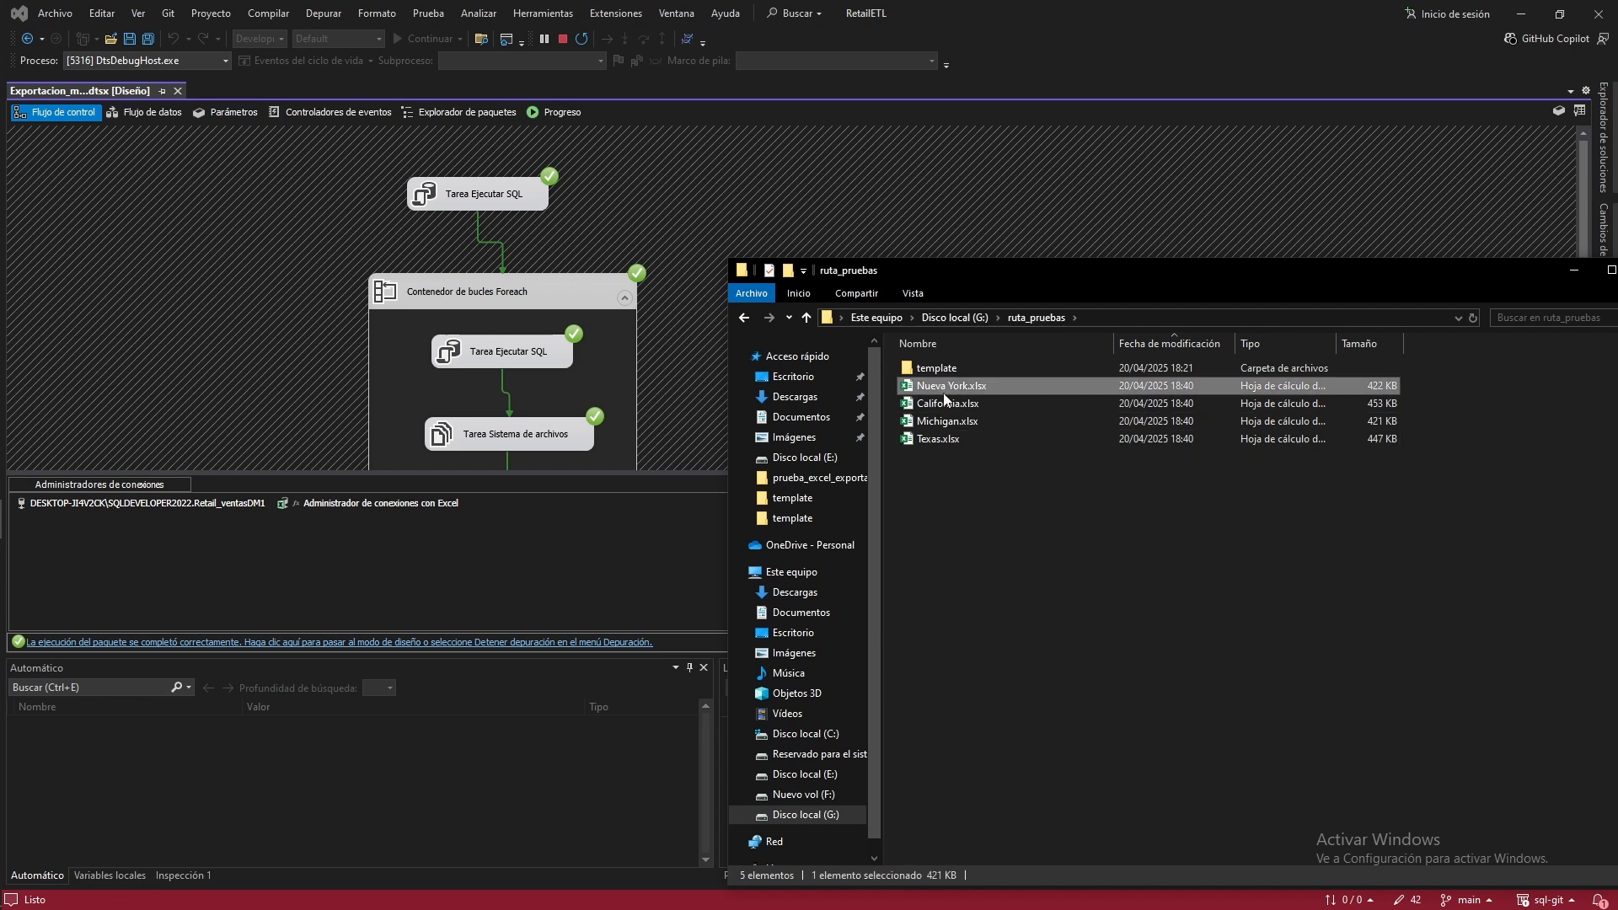
{"action": "left_click", "coordinate": [943, 404]}
{"action": "left_click", "coordinate": [947, 419]}
{"action": "left_click", "coordinate": [947, 439]}
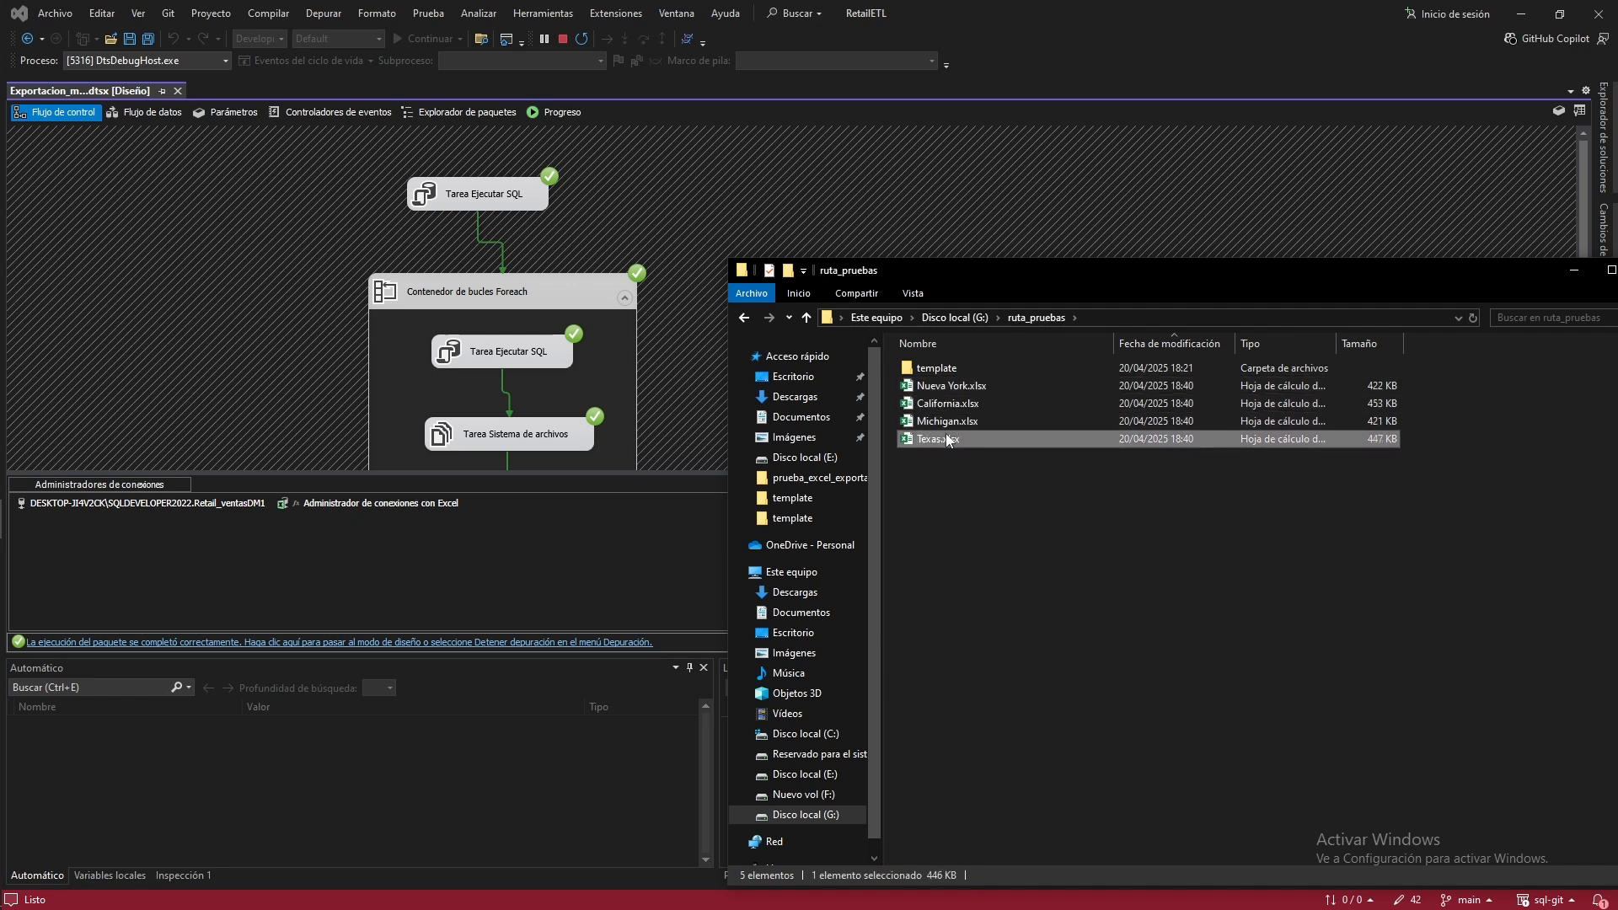
{"action": "double_click", "coordinate": [948, 385]}
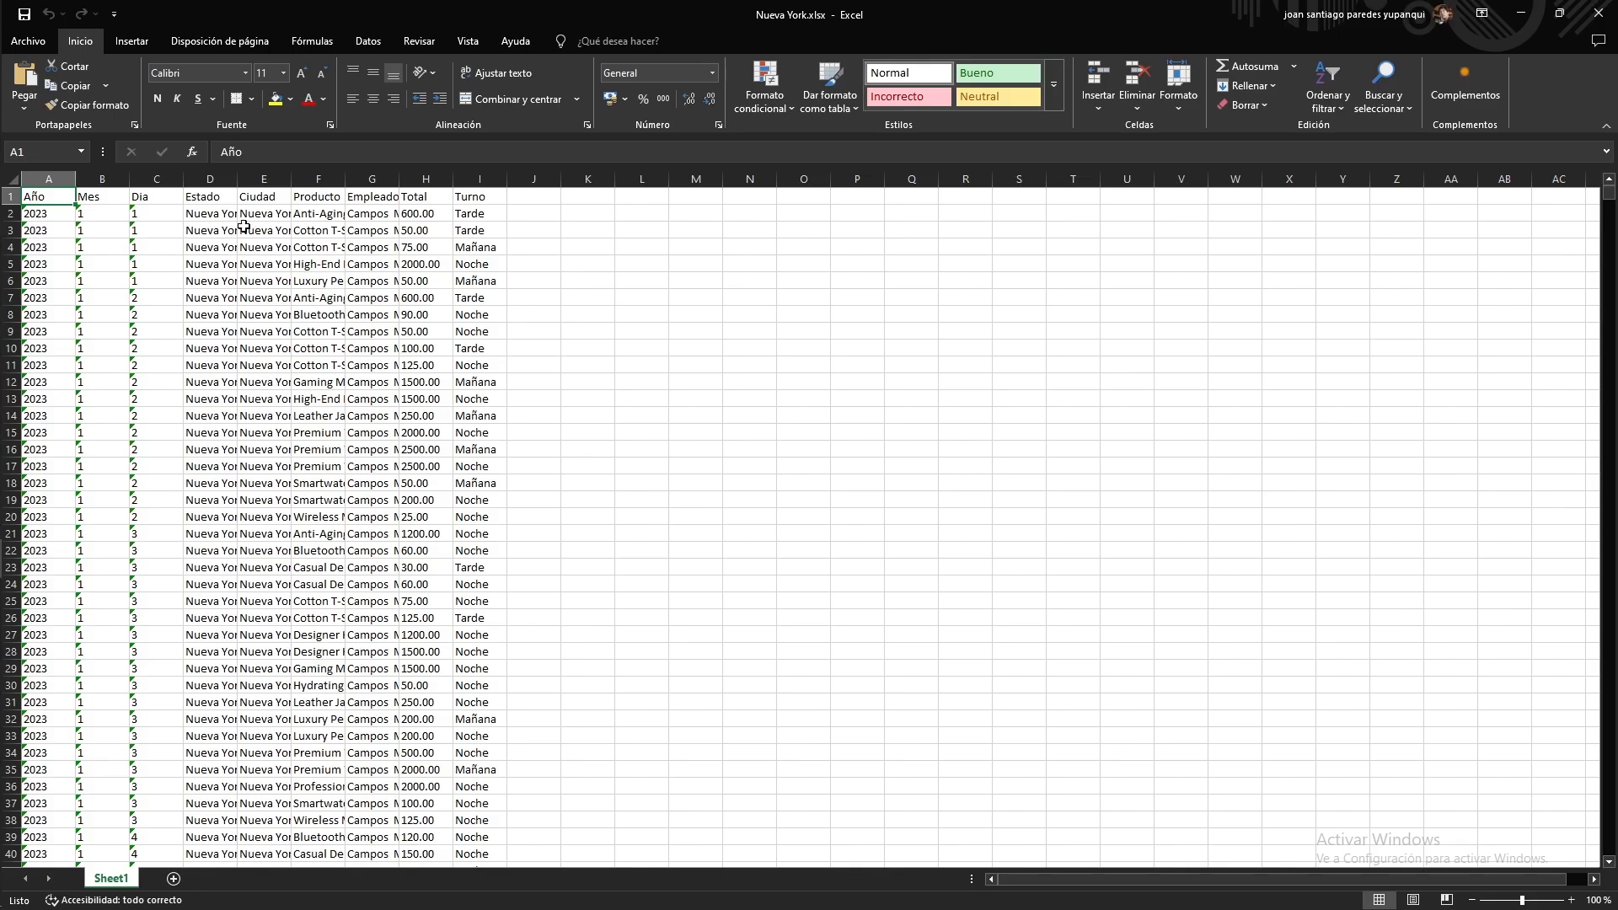
{"action": "left_click", "coordinate": [212, 216]}
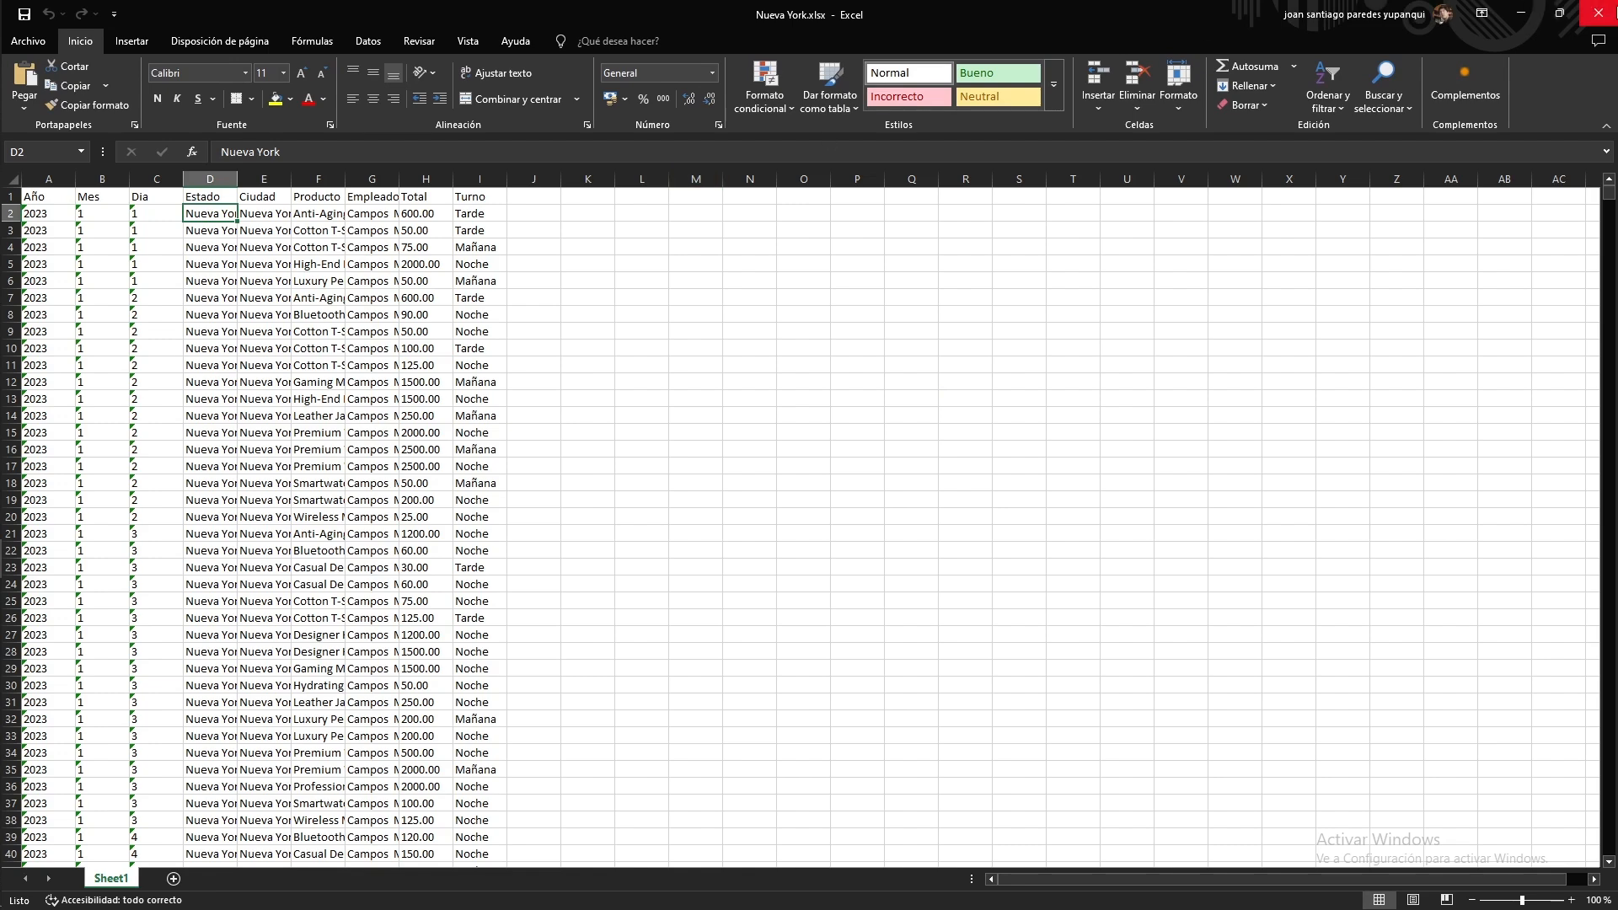
{"action": "left_click", "coordinate": [1598, 13]}
Open California.xlsx, add a filter to the header row to check which values Estado contains, and close the workbook
{"action": "double_click", "coordinate": [947, 386]}
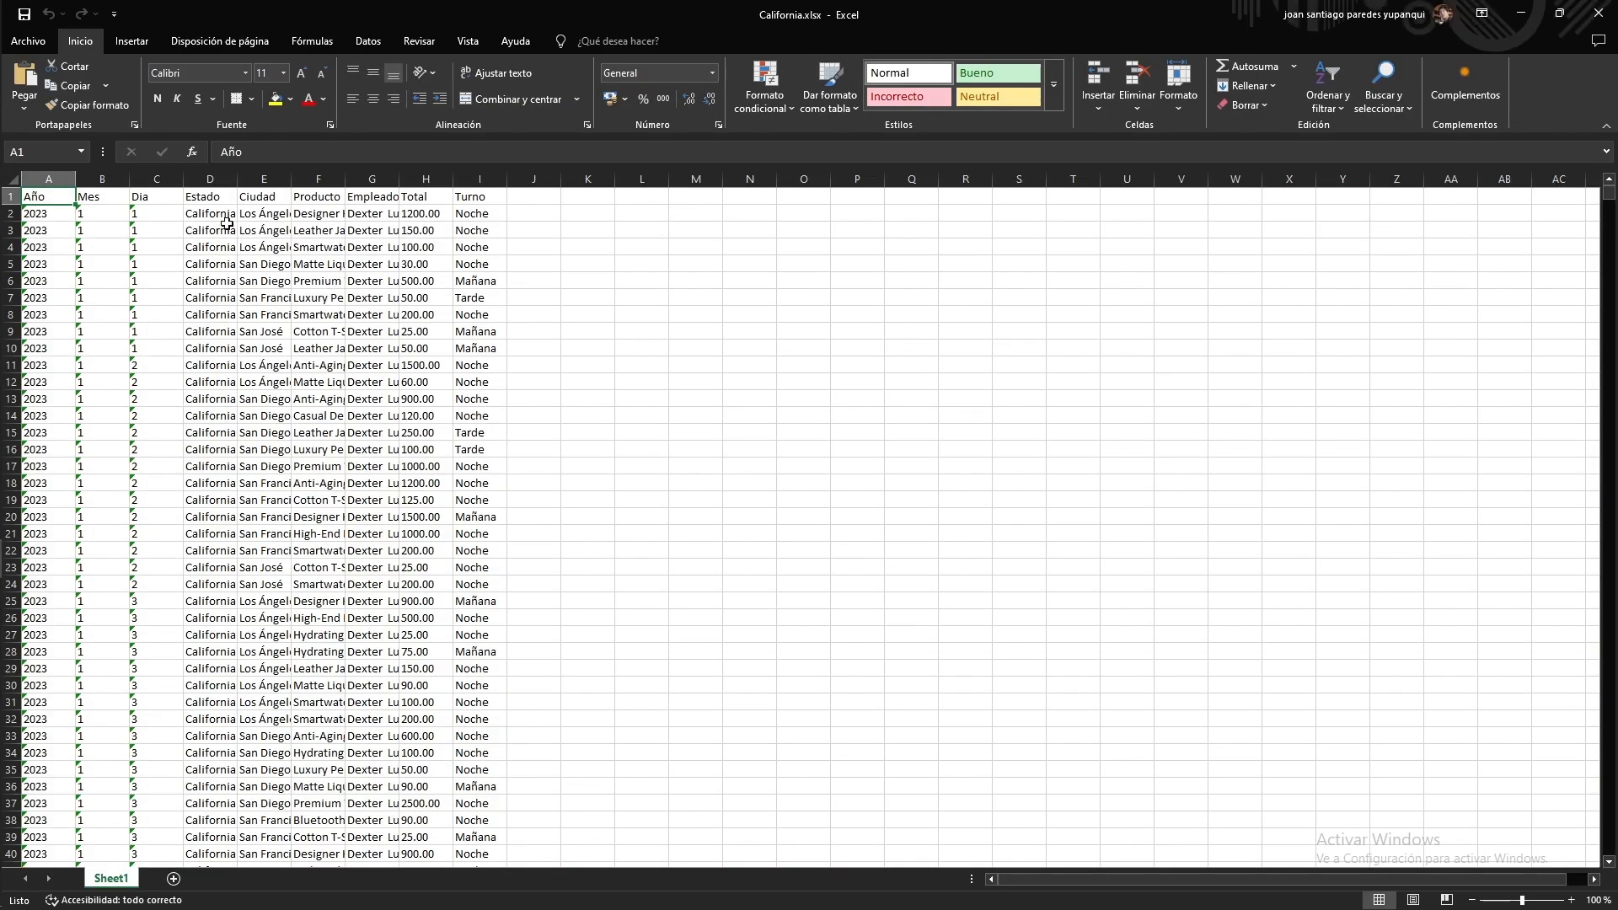
{"action": "left_click", "coordinate": [214, 216]}
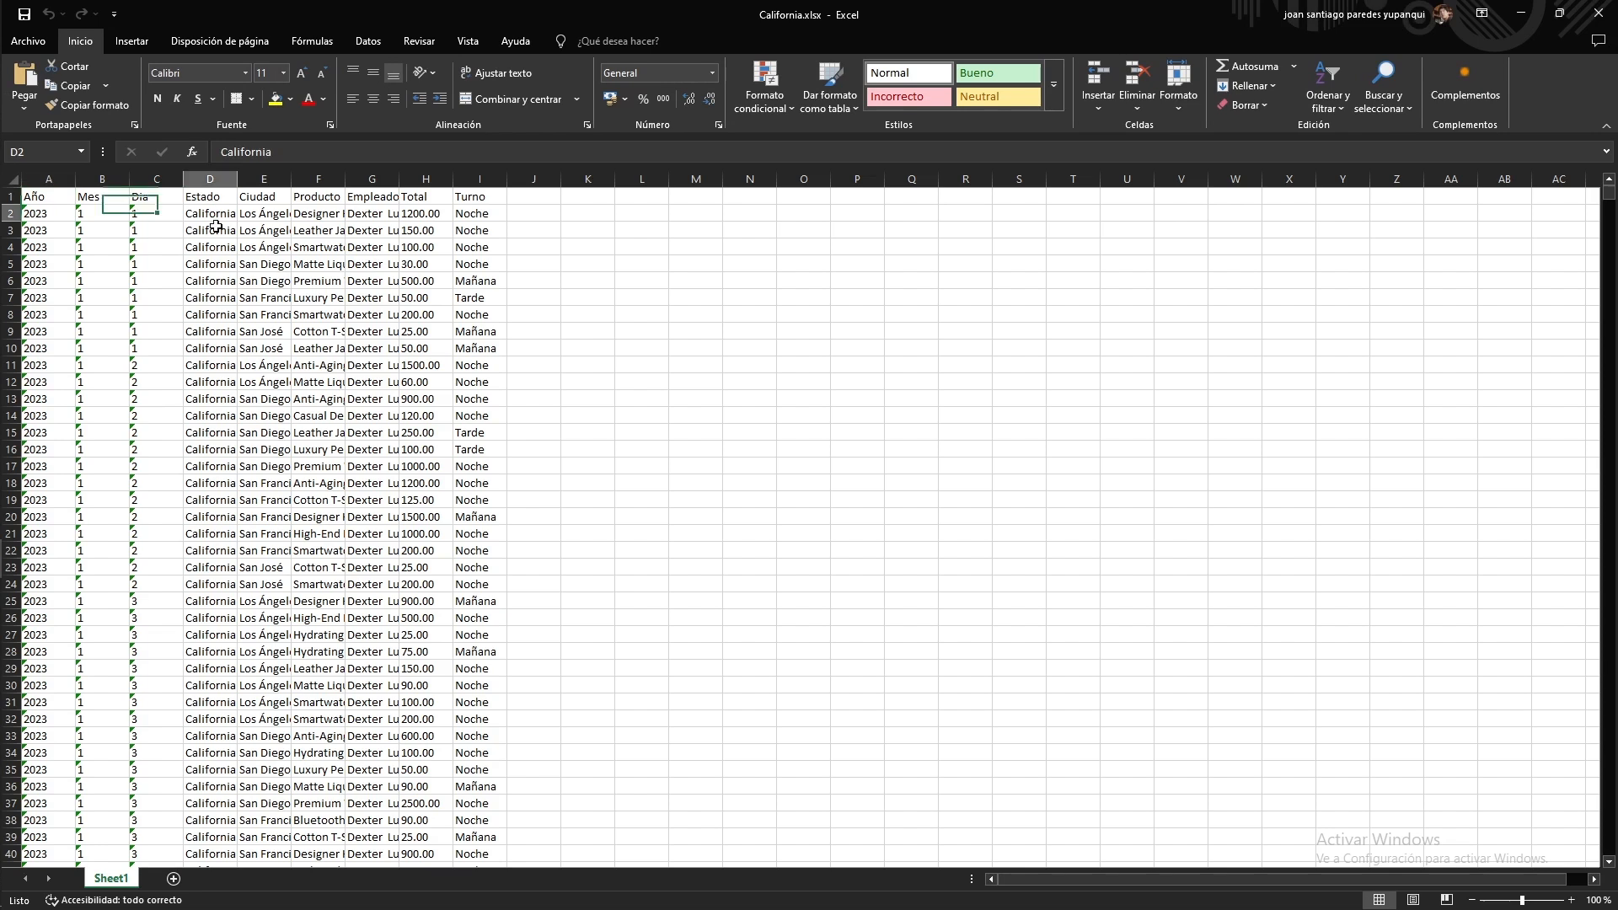
{"action": "left_click_drag", "start_coordinate": [215, 226], "coordinate": [210, 365]}
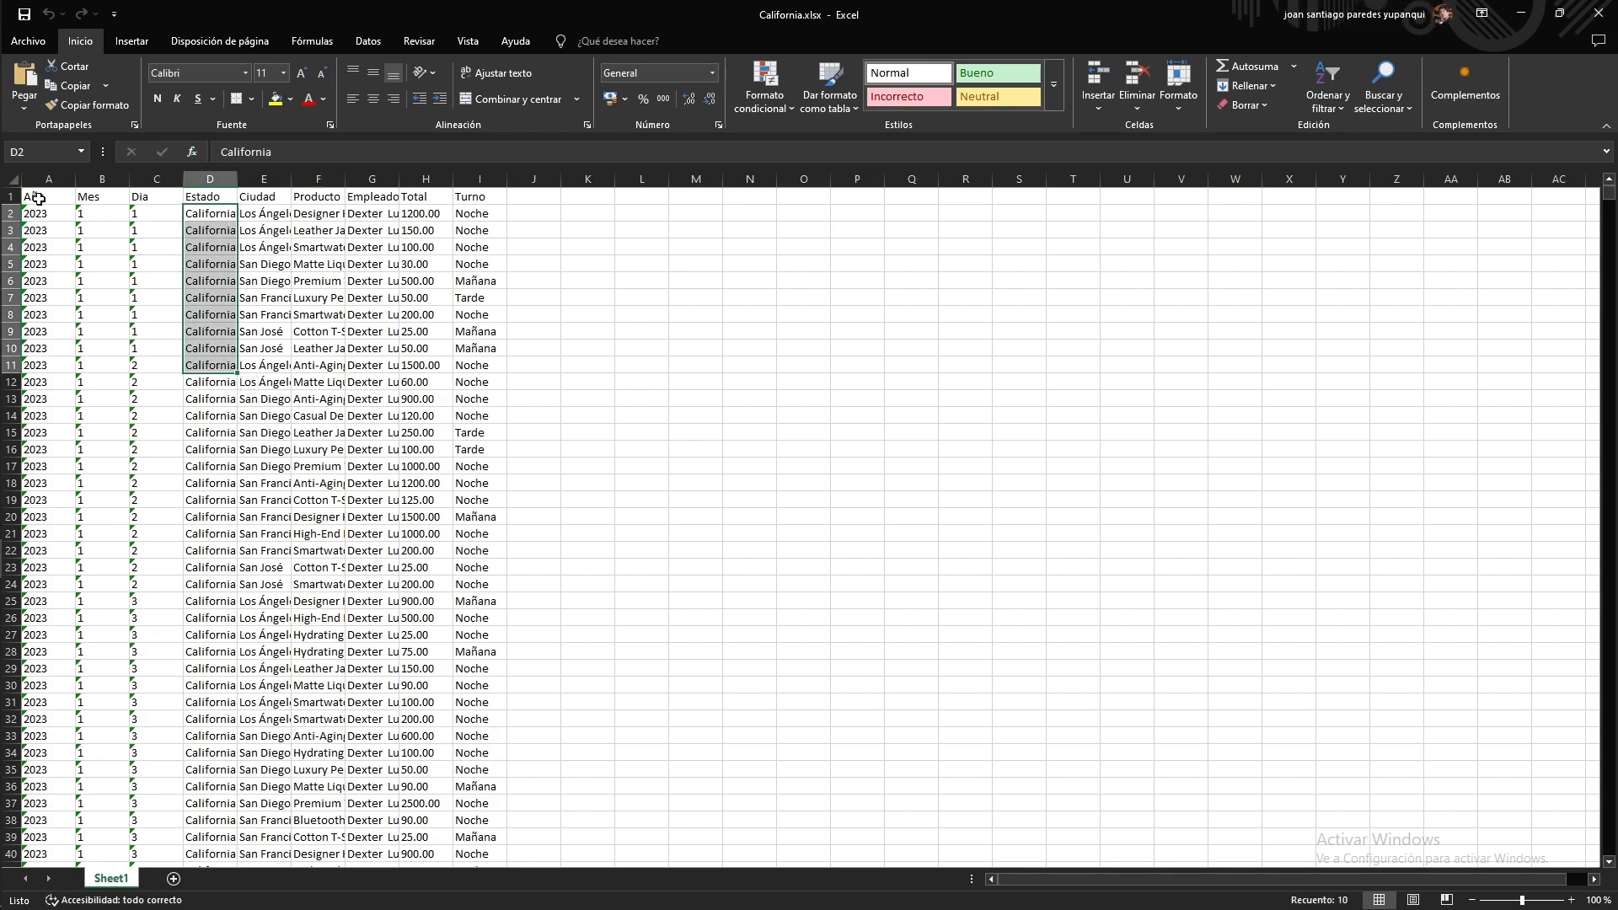
{"action": "left_click_drag", "start_coordinate": [38, 198], "coordinate": [480, 198]}
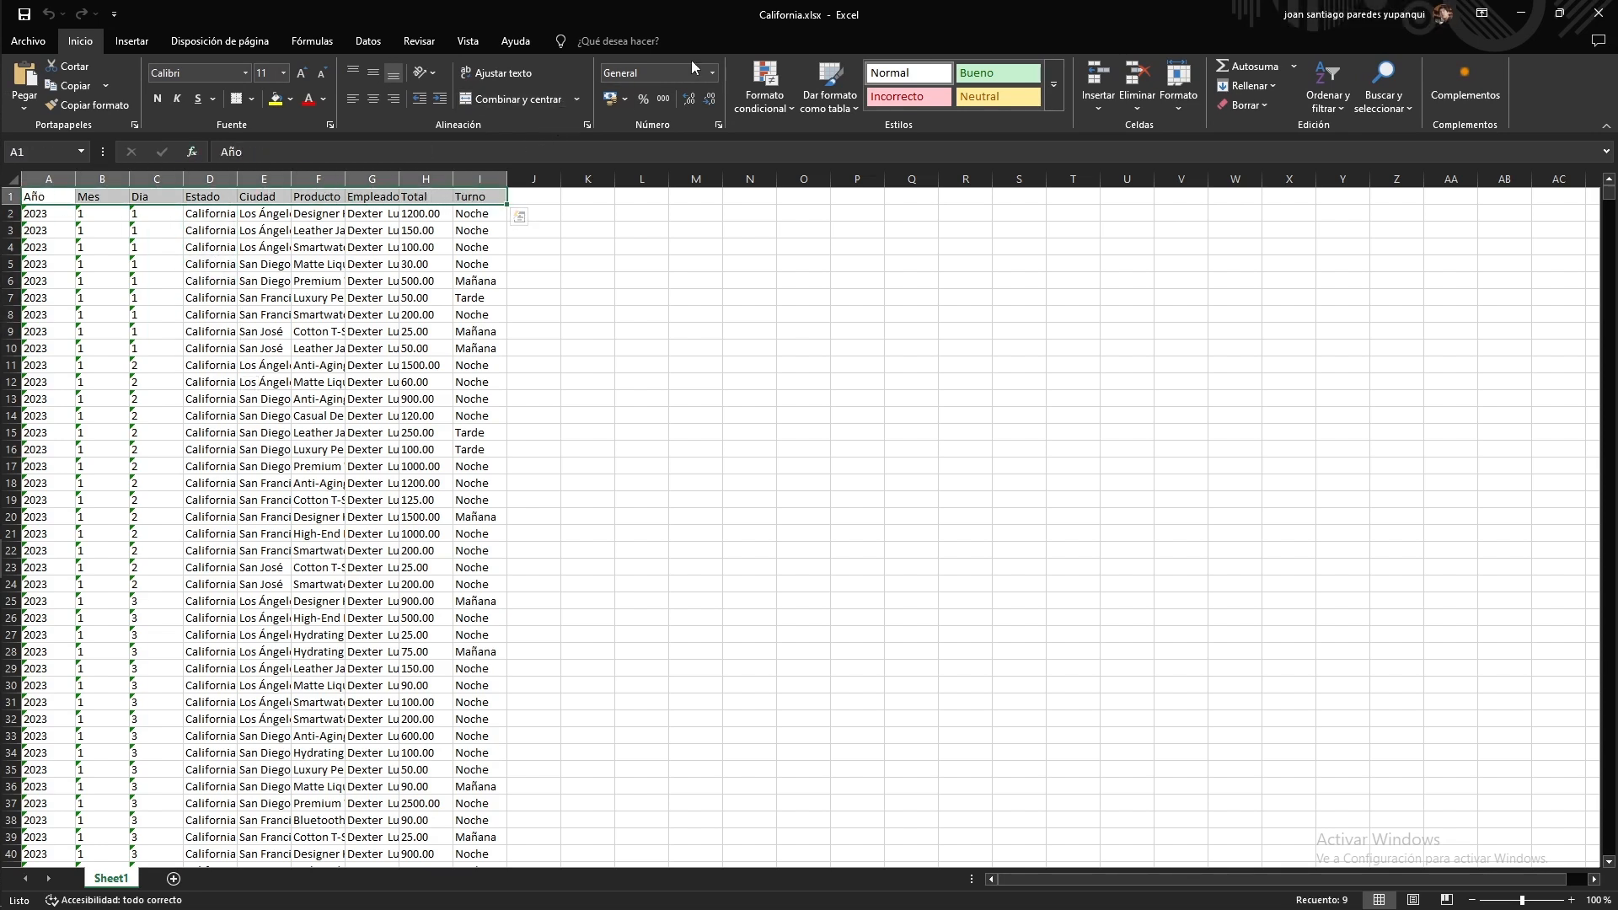
{"action": "left_click", "coordinate": [1328, 94]}
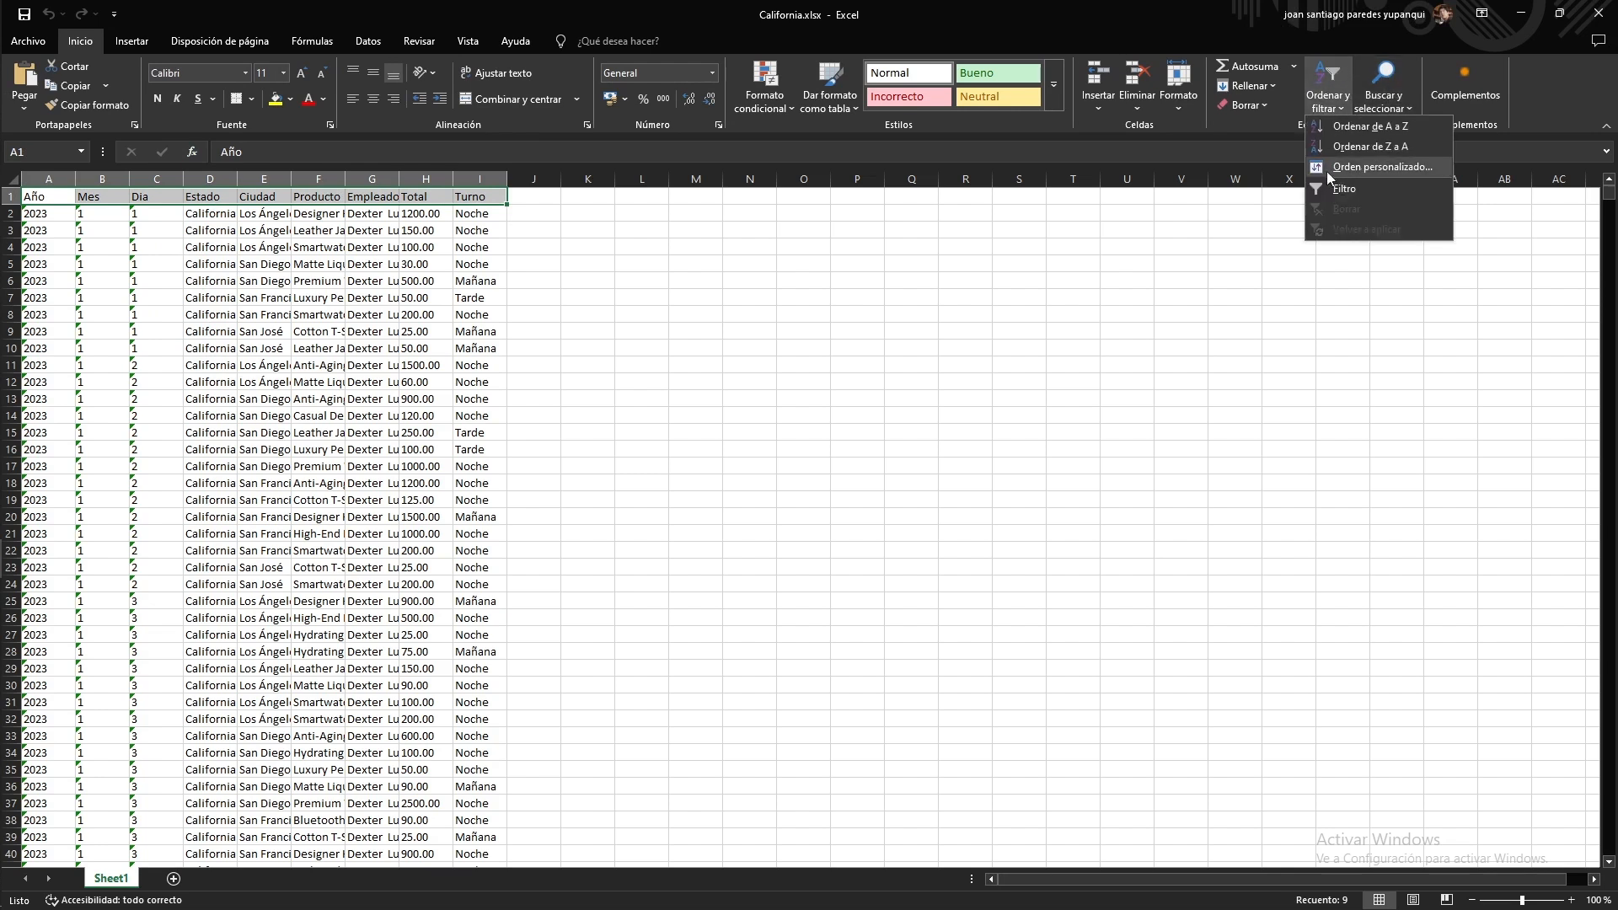
{"action": "left_click", "coordinate": [1328, 190]}
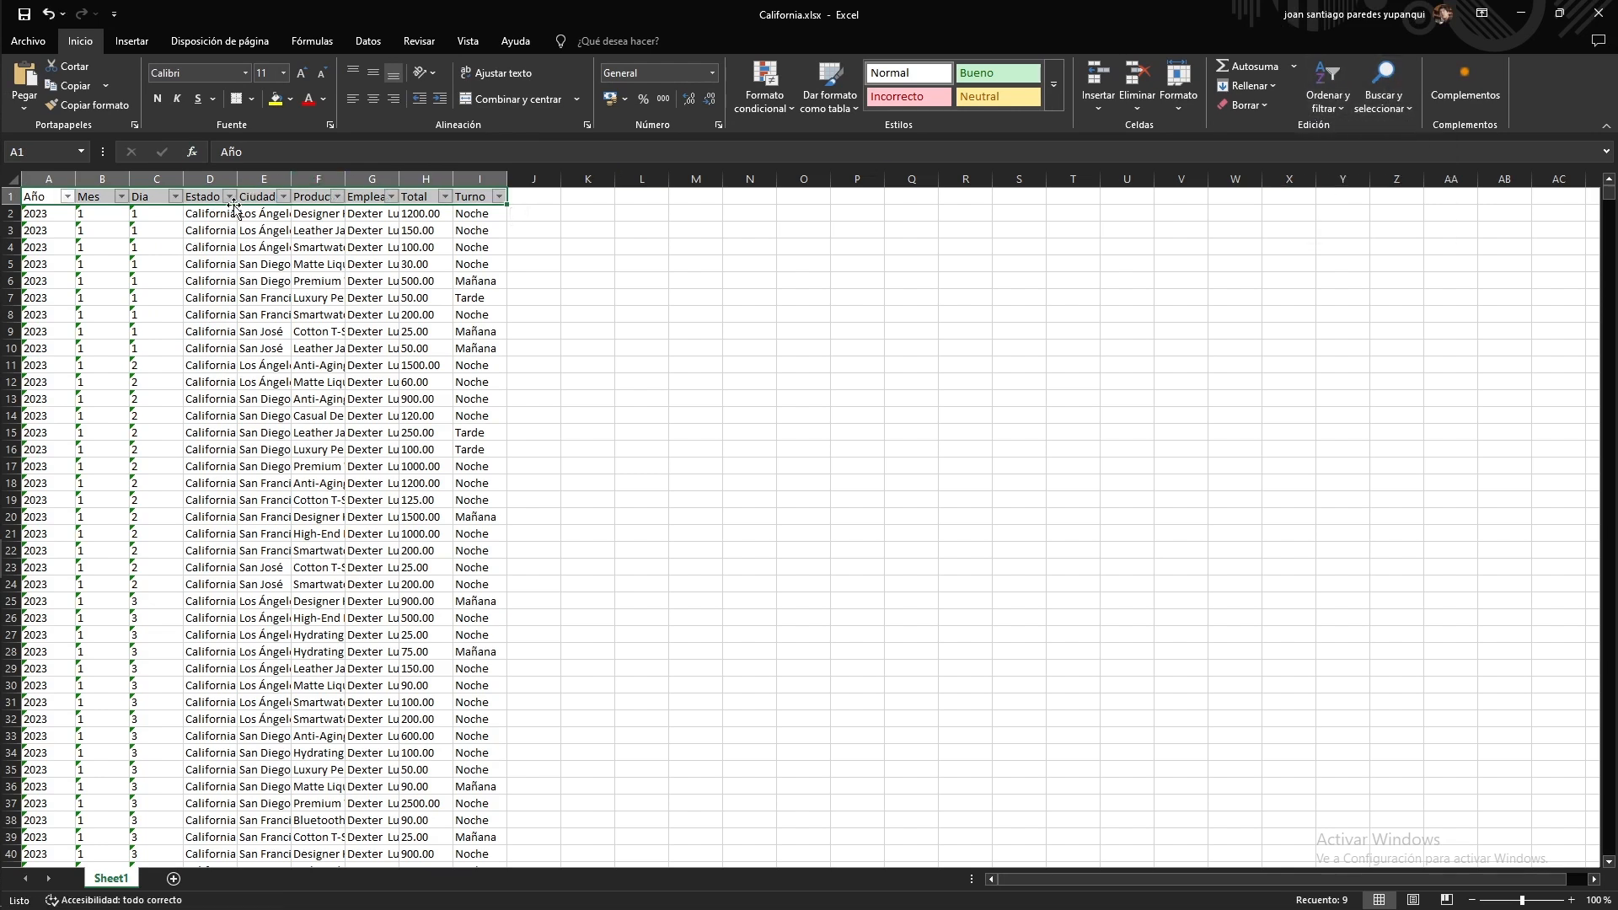
{"action": "left_click", "coordinate": [229, 197]}
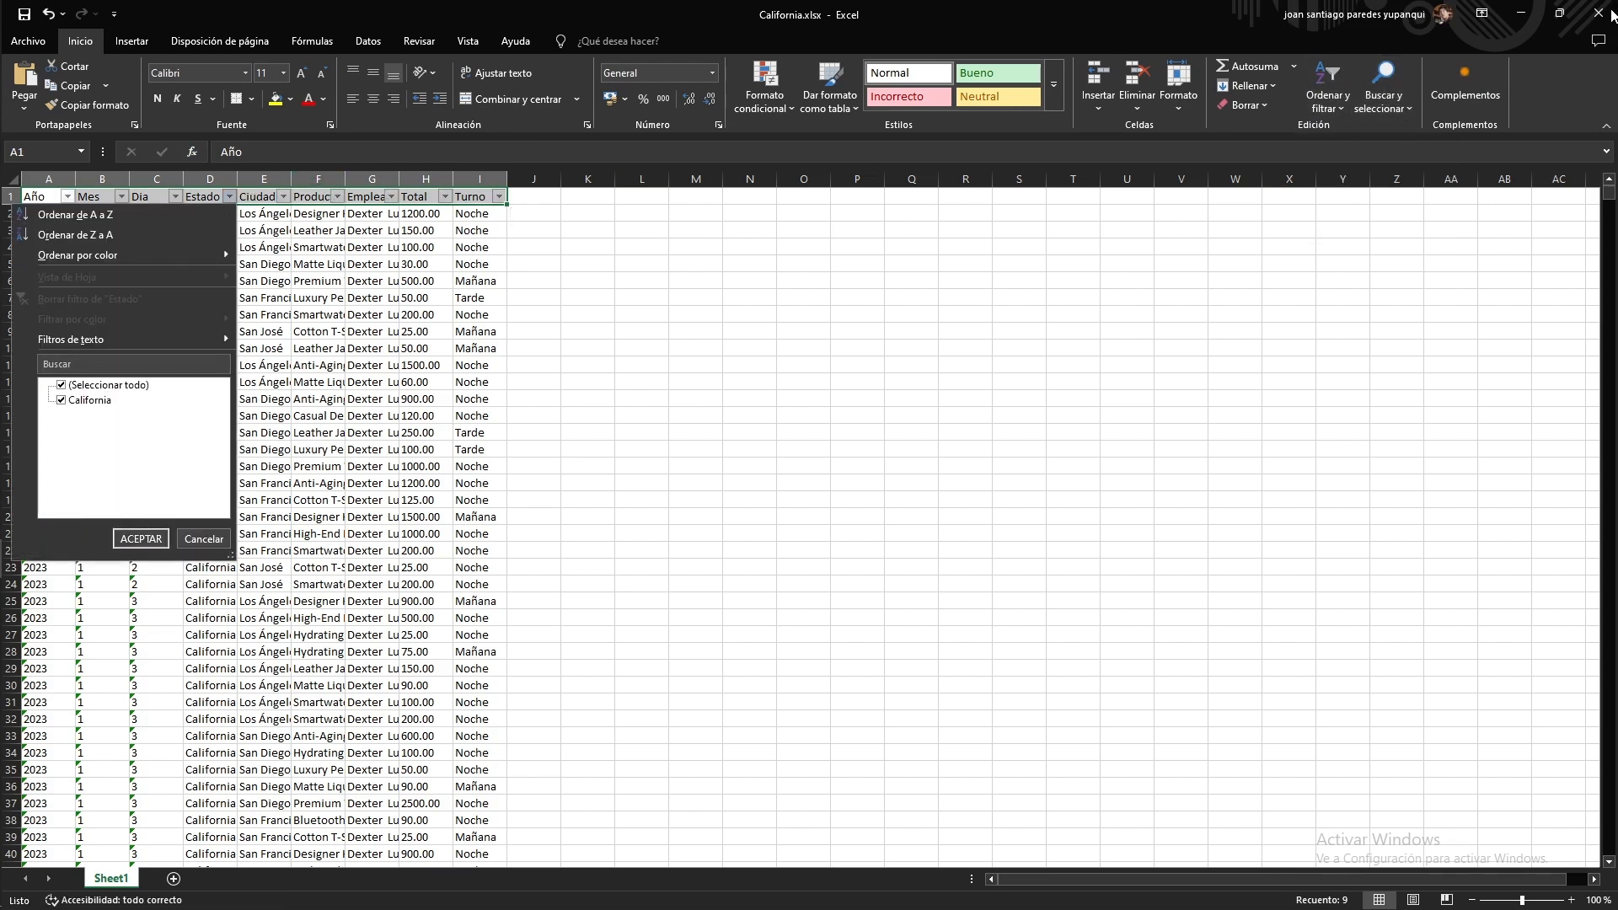
{"action": "left_click", "coordinate": [1599, 13]}
{"action": "left_click", "coordinate": [857, 578]}
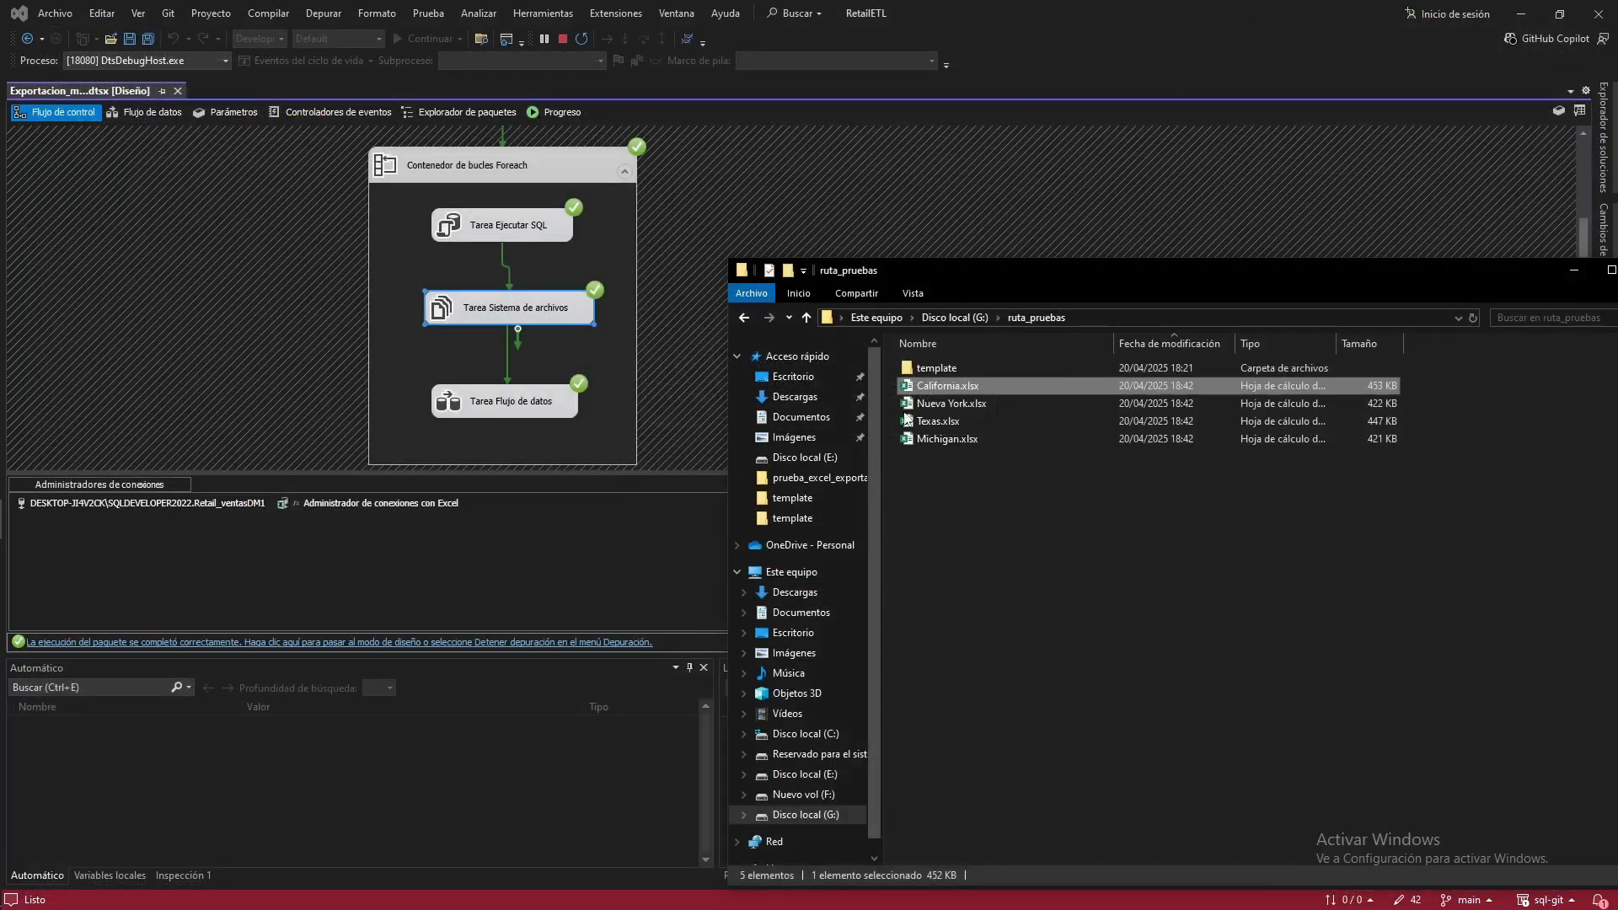
Open Texas.xlsx and Michigan.xlsx in turn to check their Estado columns, closing each workbook
{"action": "double_click", "coordinate": [972, 421]}
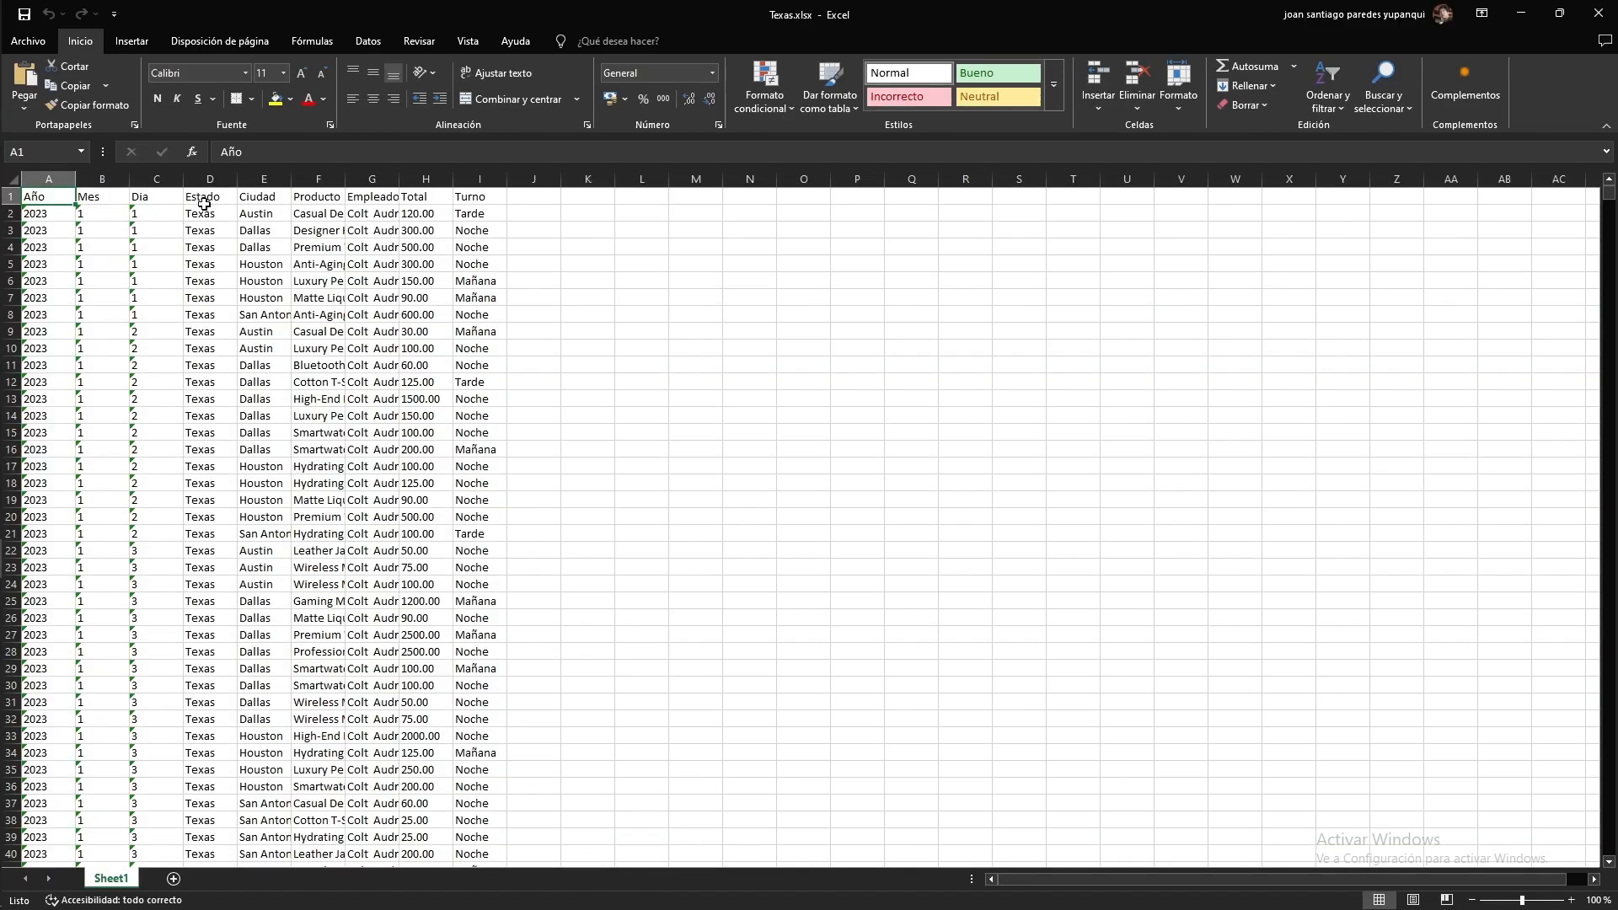
{"action": "left_click", "coordinate": [209, 179]}
{"action": "left_click", "coordinate": [1598, 14]}
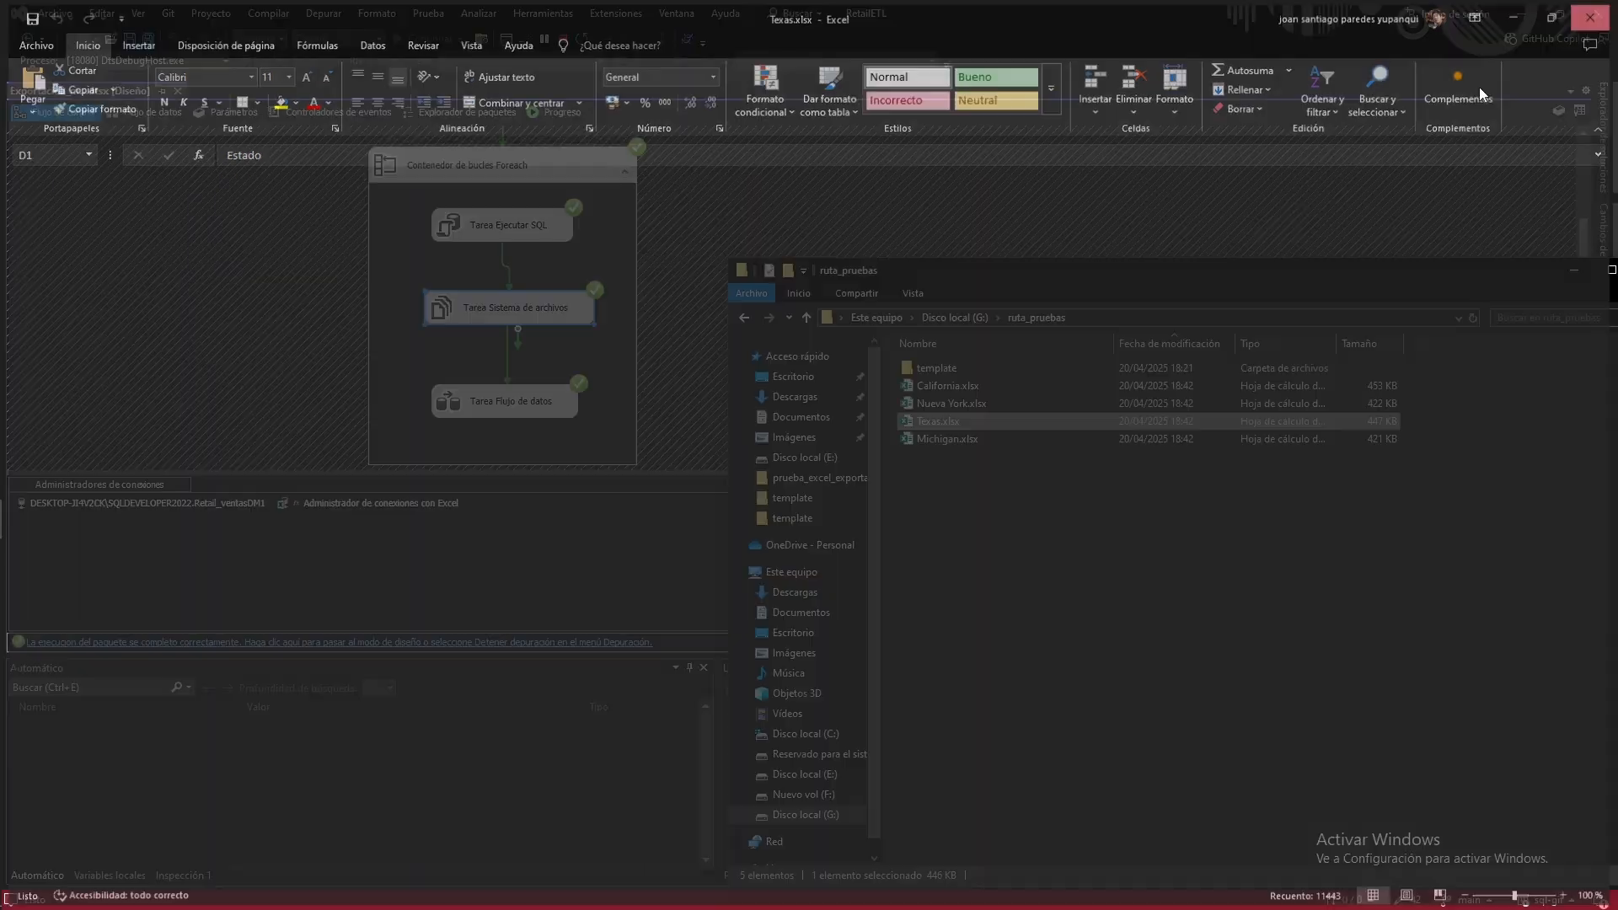
{"action": "left_click", "coordinate": [944, 439]}
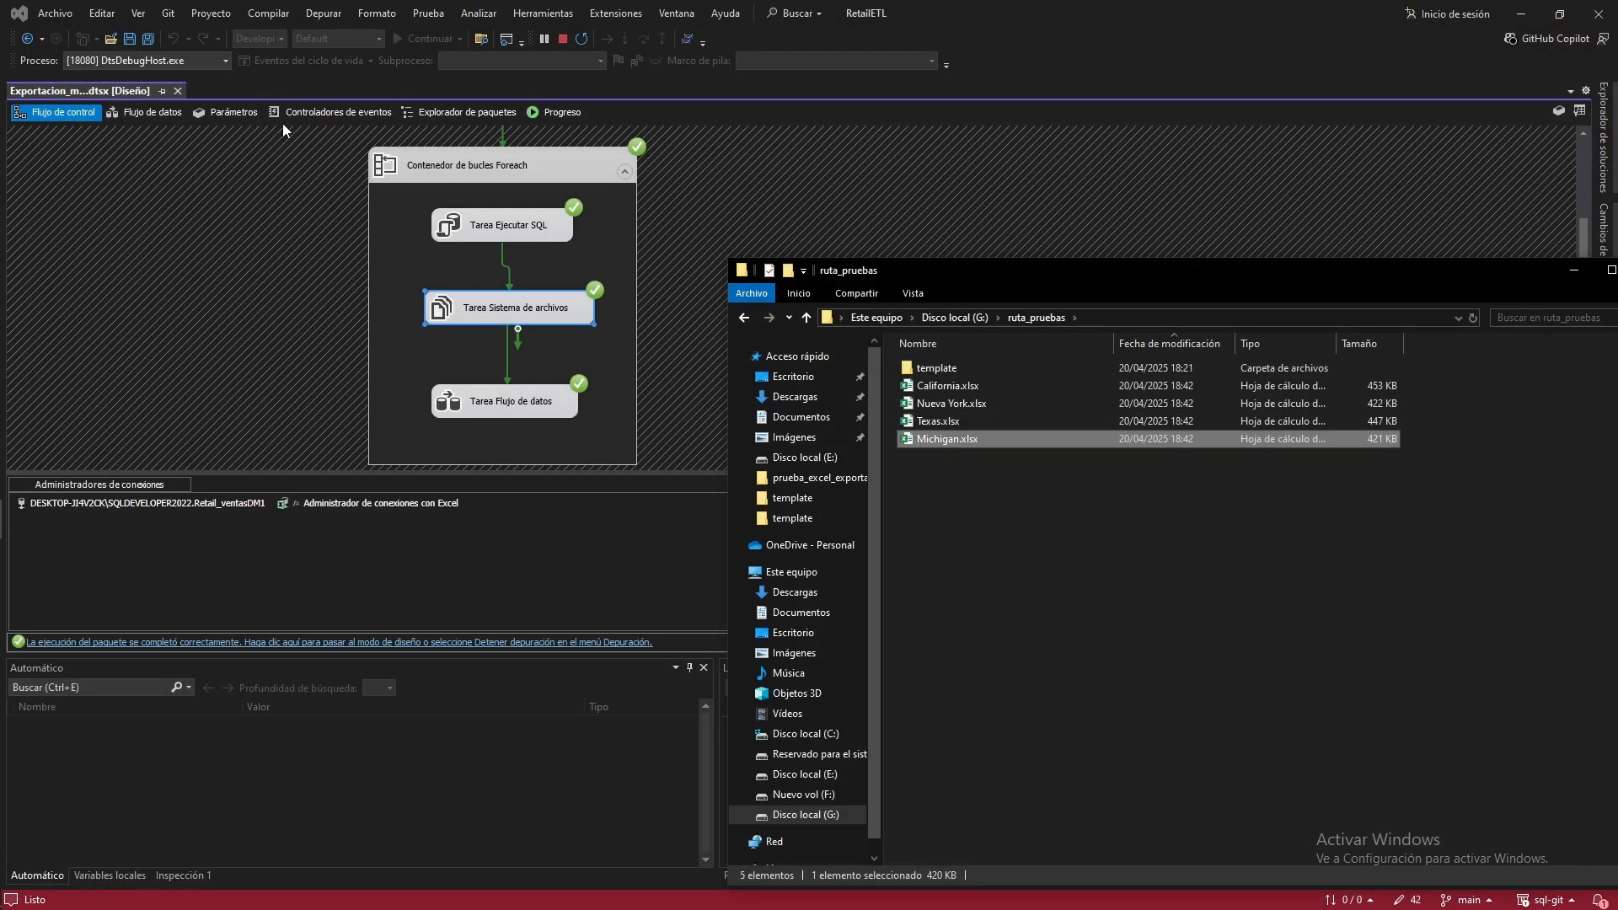
{"action": "double_click", "coordinate": [945, 439]}
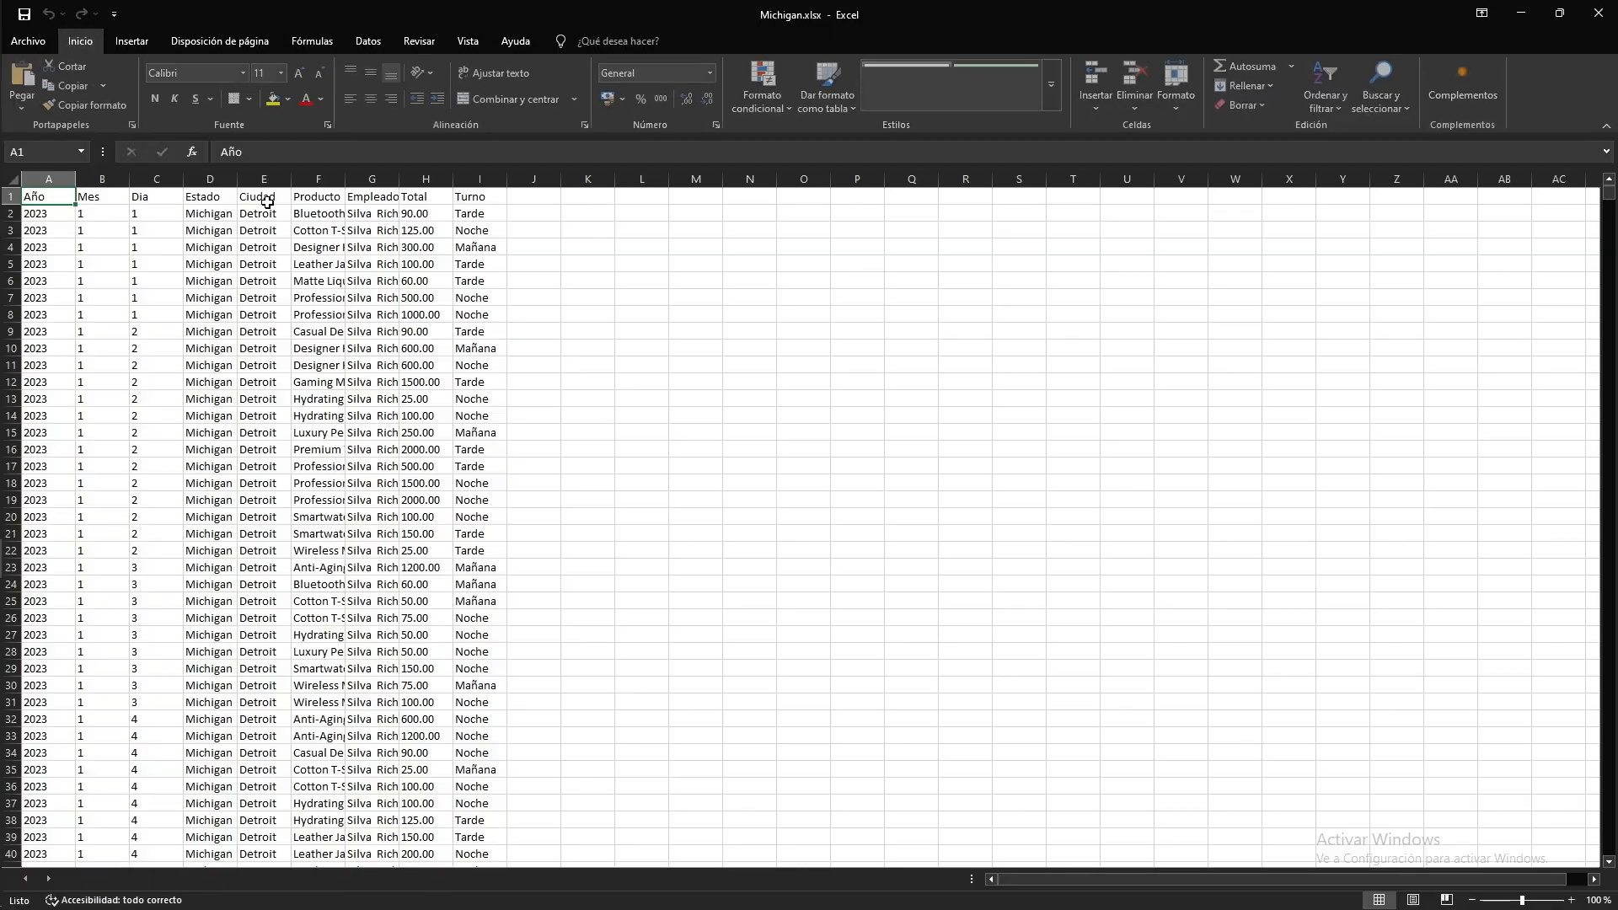
{"action": "left_click", "coordinate": [212, 178]}
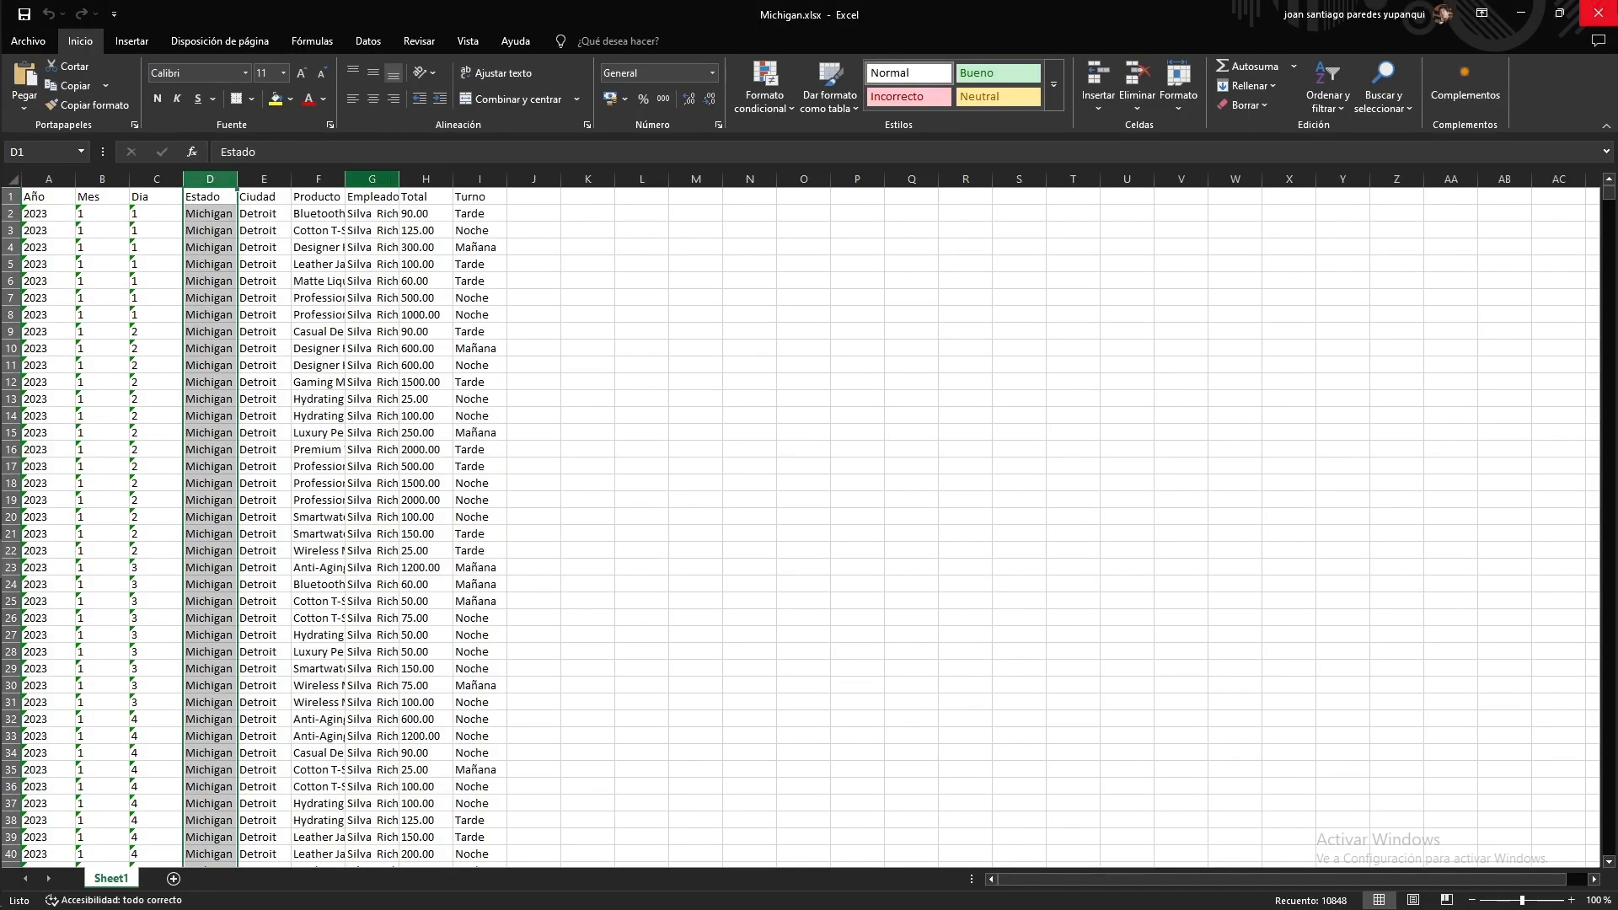
{"action": "left_click", "coordinate": [1599, 13]}
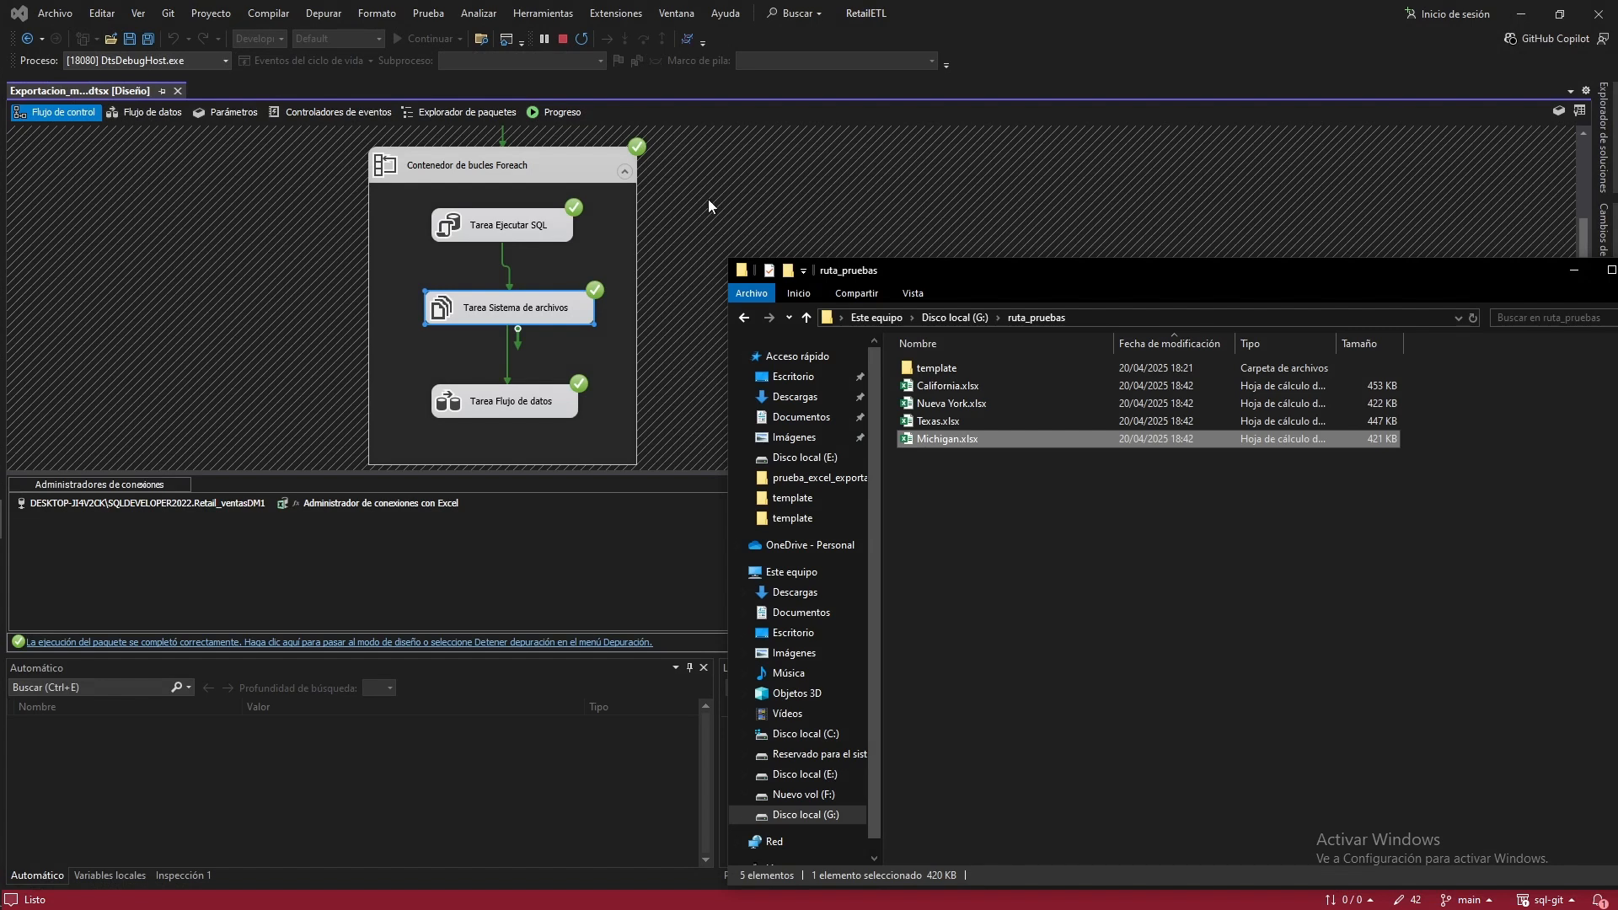
Switch back to Visual Studio and stop debugging the package
{"action": "left_click", "coordinate": [708, 199]}
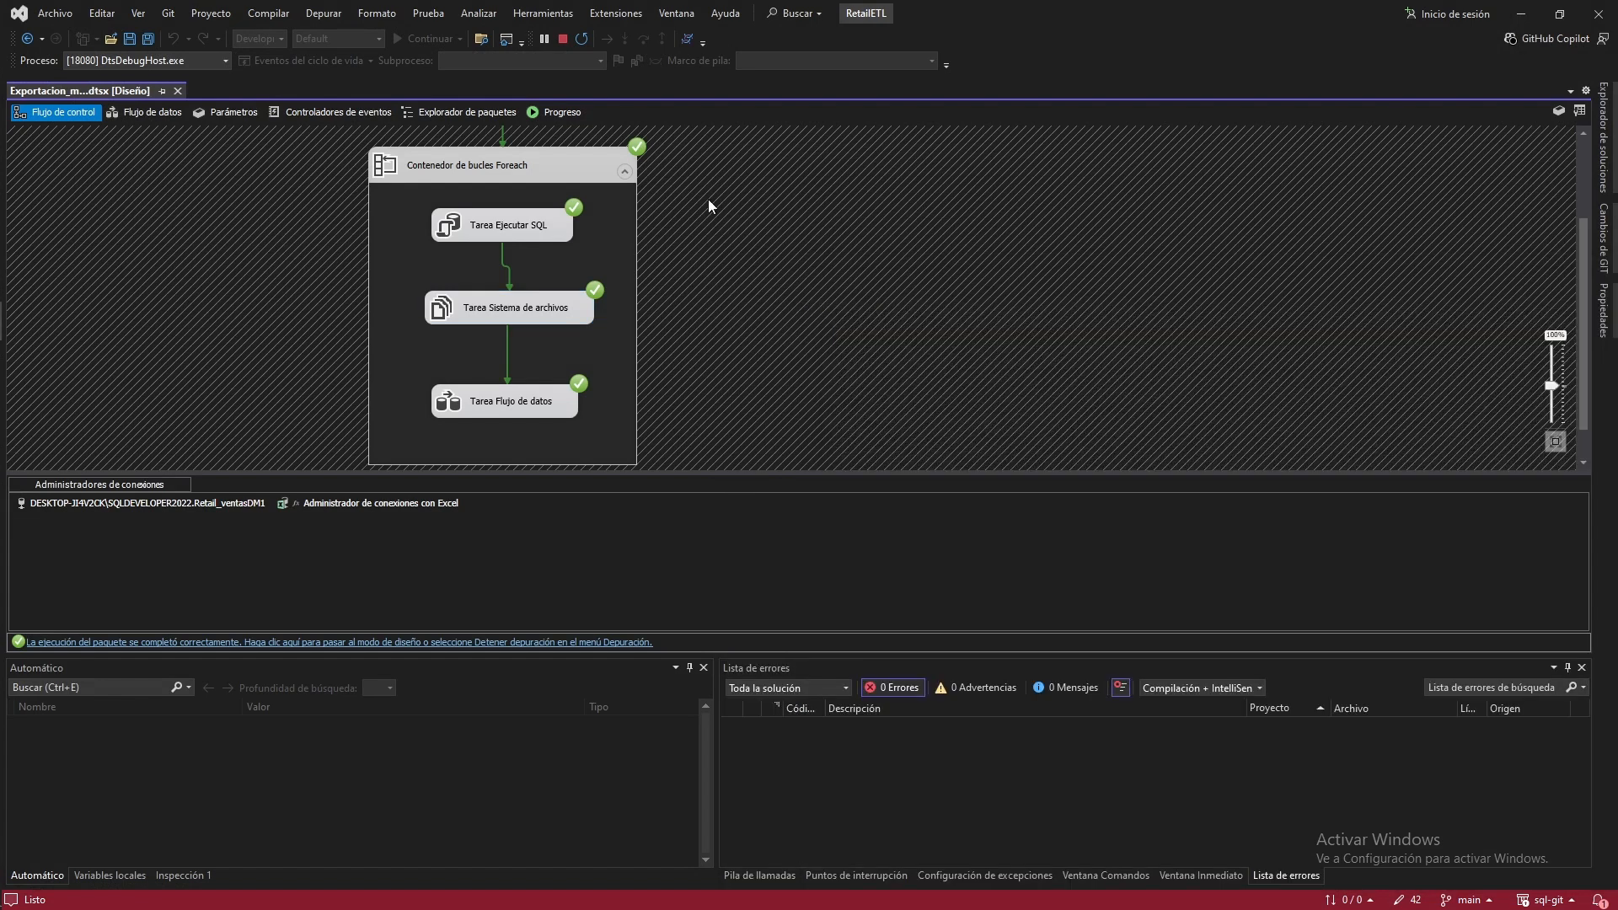
{"action": "left_click", "coordinate": [564, 43]}
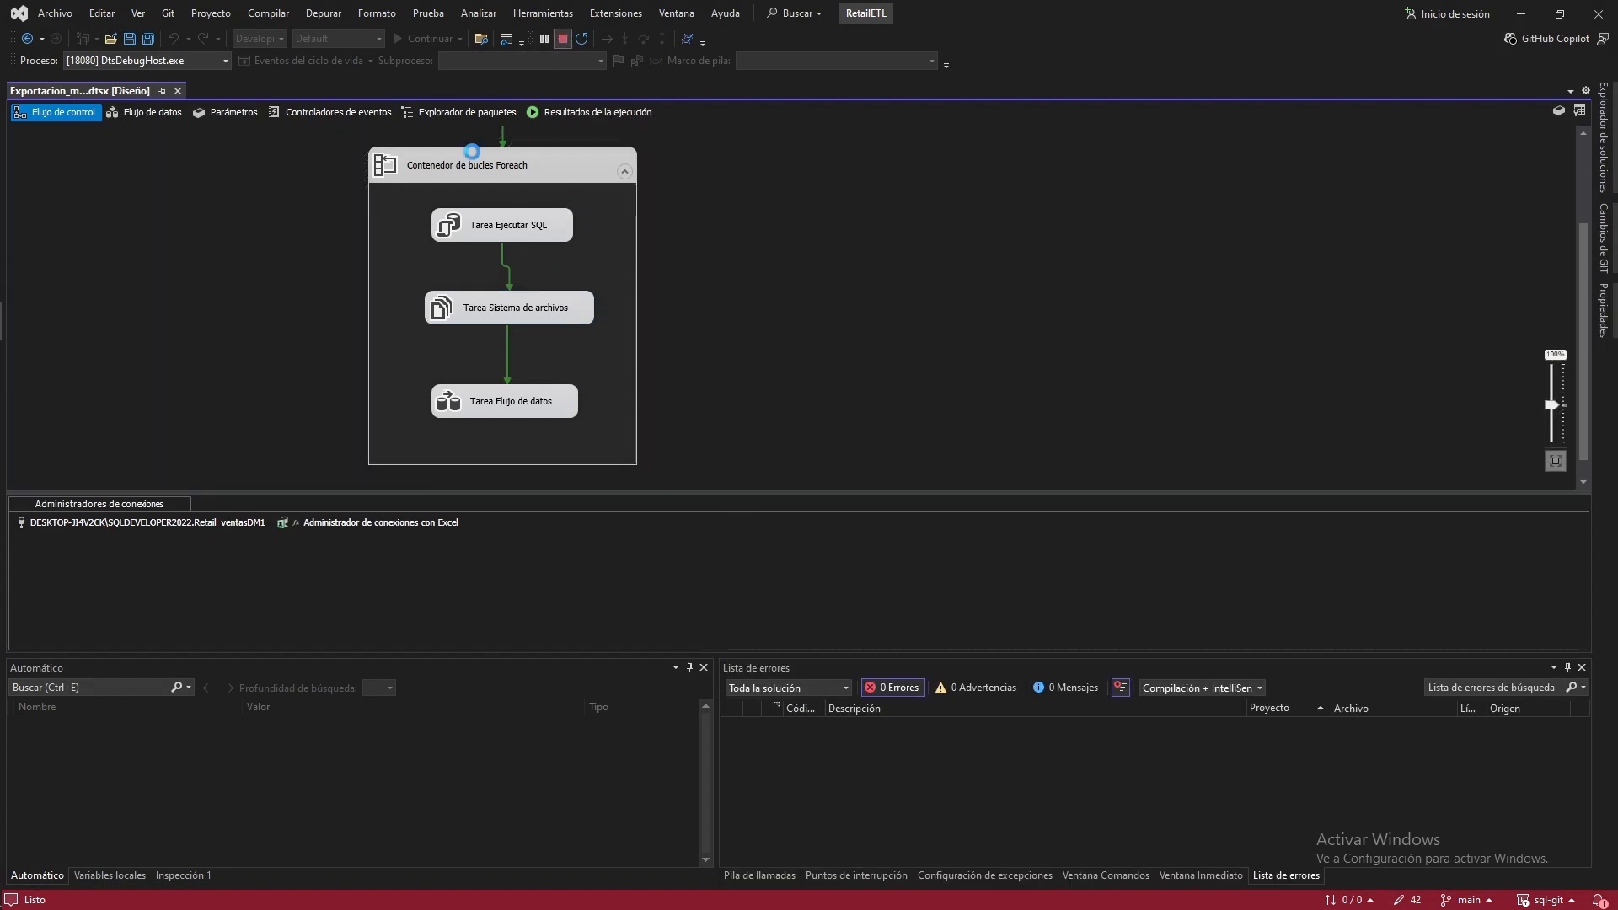